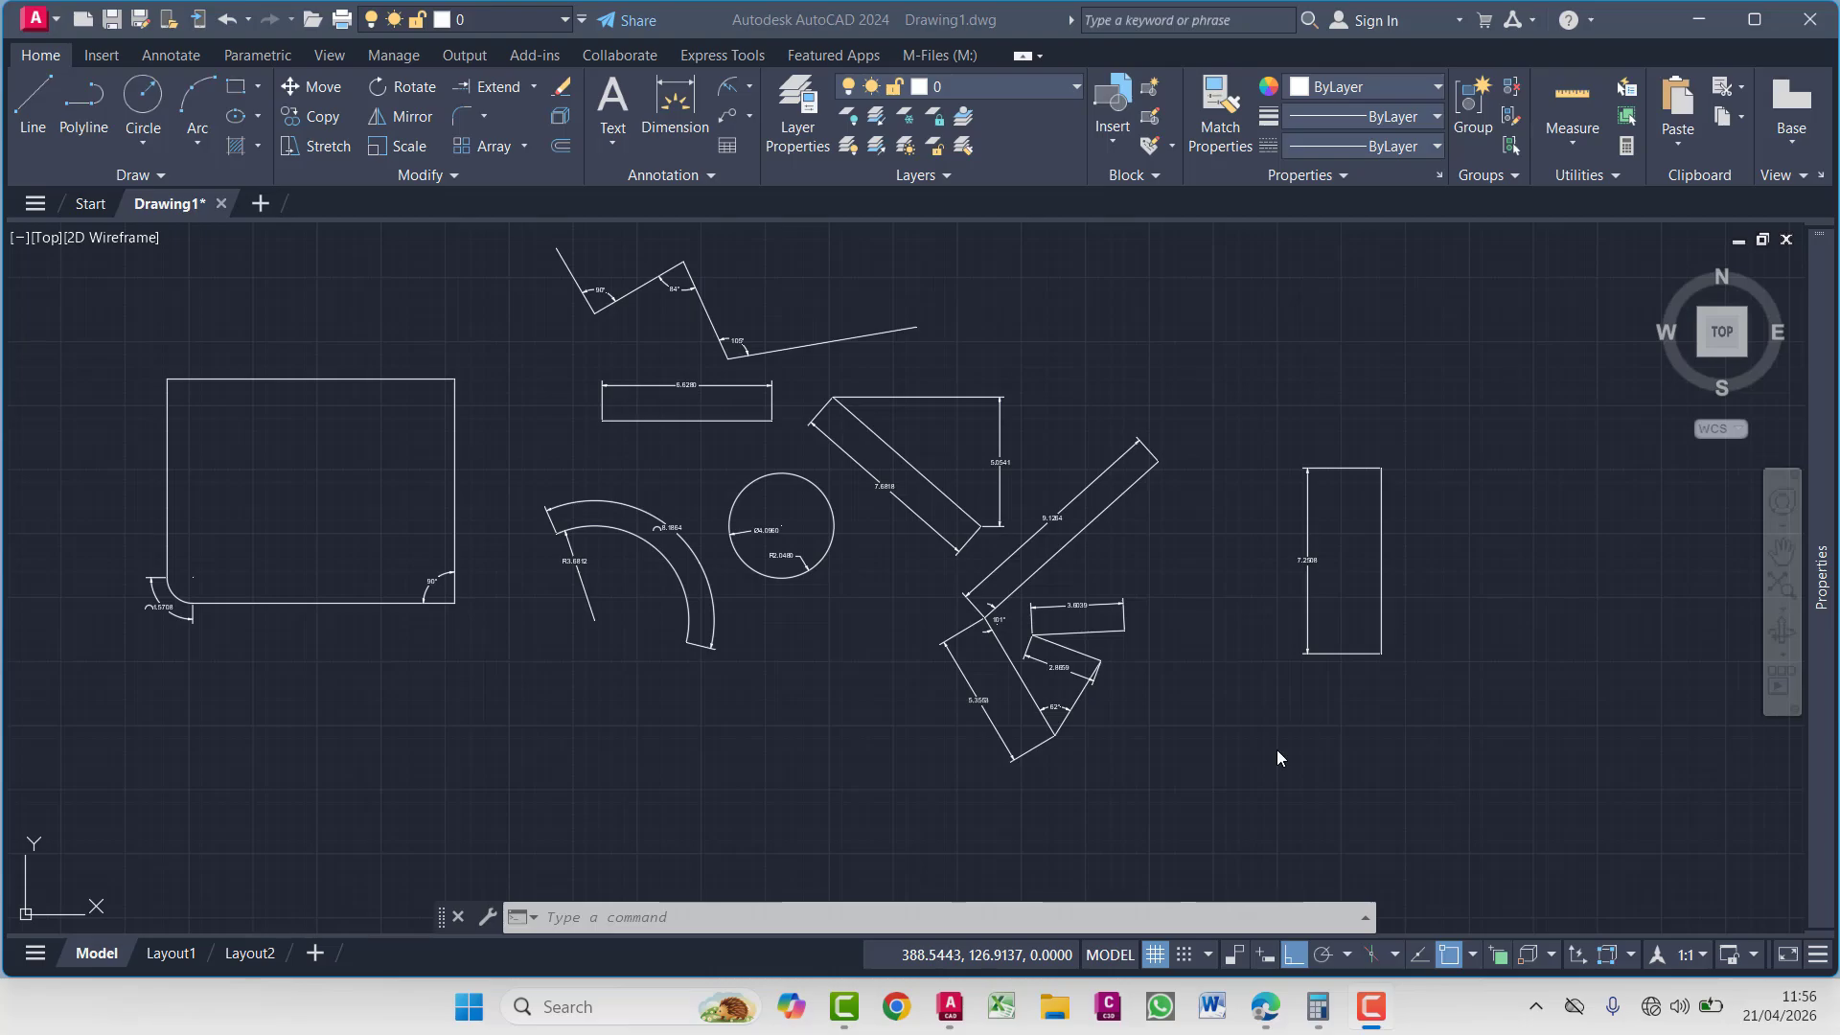
Set the color of the linear dimension above the short horizontal line to Yellow
middle_drag(881, 638, 998, 691)
scroll(617, 651, up, 3)
middle_drag(589, 706, 867, 533)
middle_drag(887, 608, 846, 685)
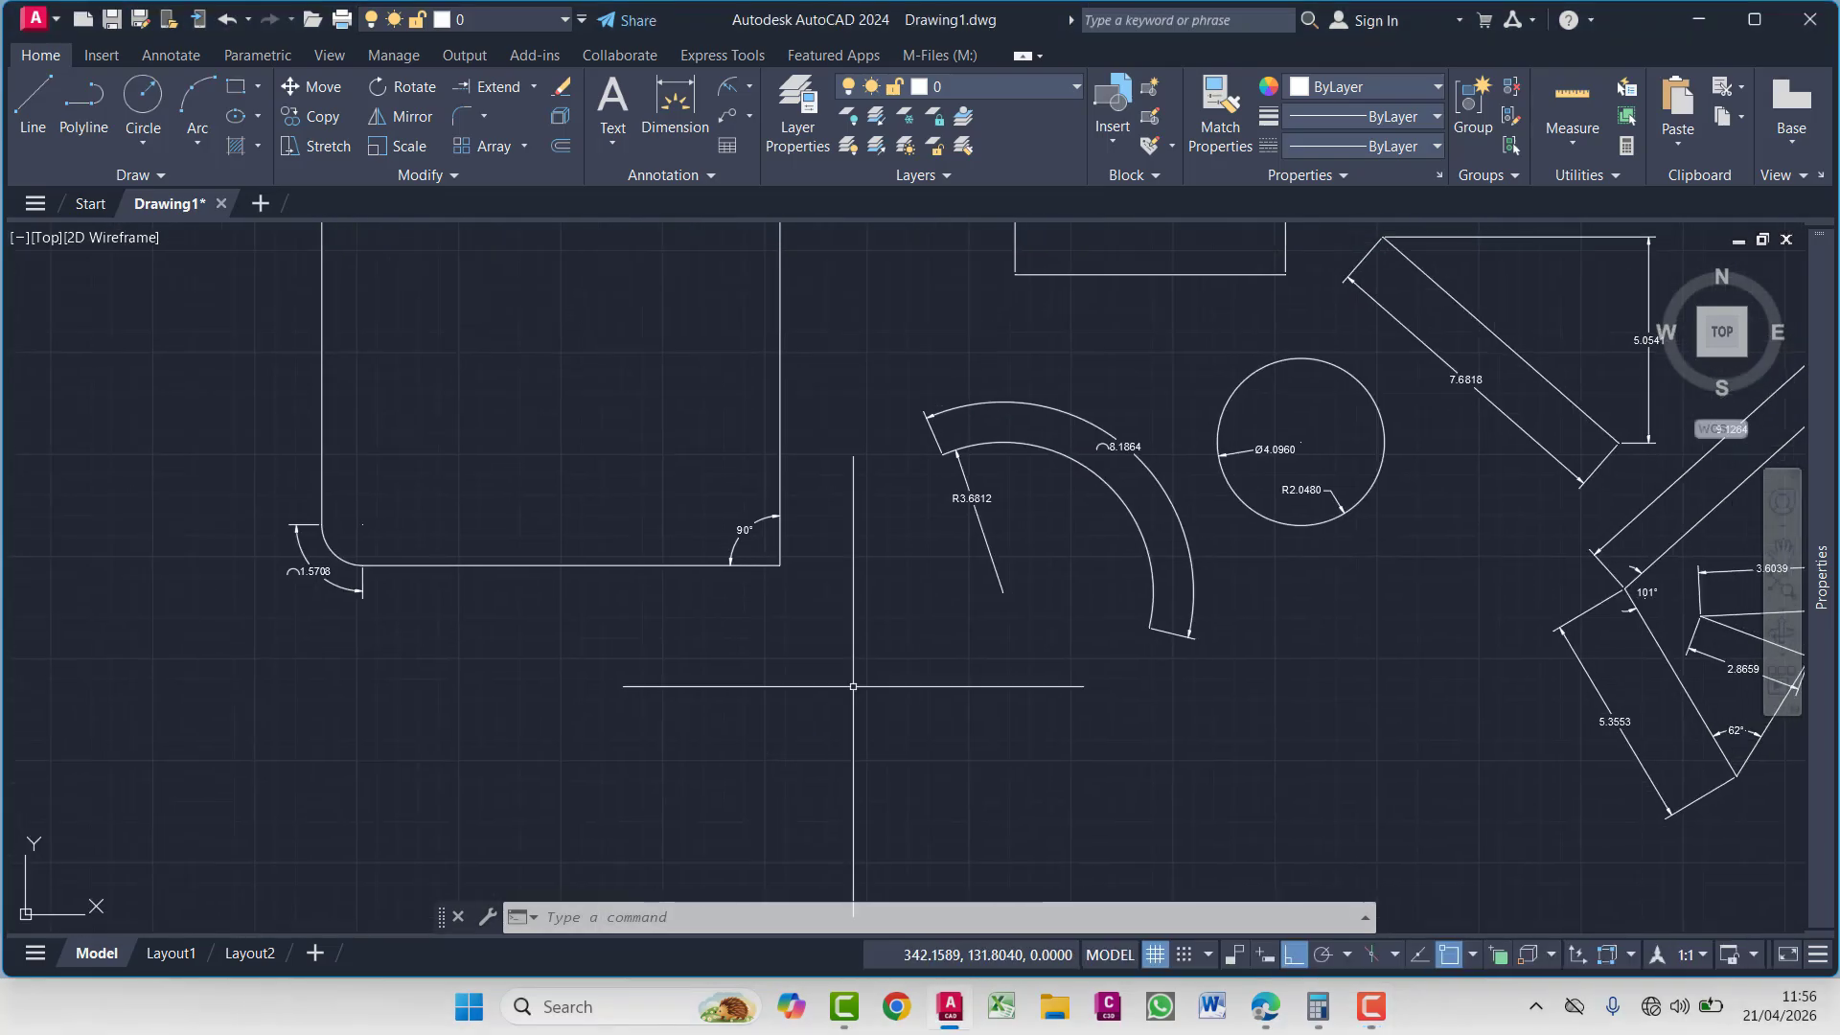
mouse_move(998, 597)
middle_down()
mouse_move(856, 654)
mouse_move(892, 715)
mouse_move(838, 730)
mouse_move(880, 575)
mouse_move(710, 670)
middle_up()
middle_drag(800, 564, 666, 756)
scroll(640, 517, up, 4)
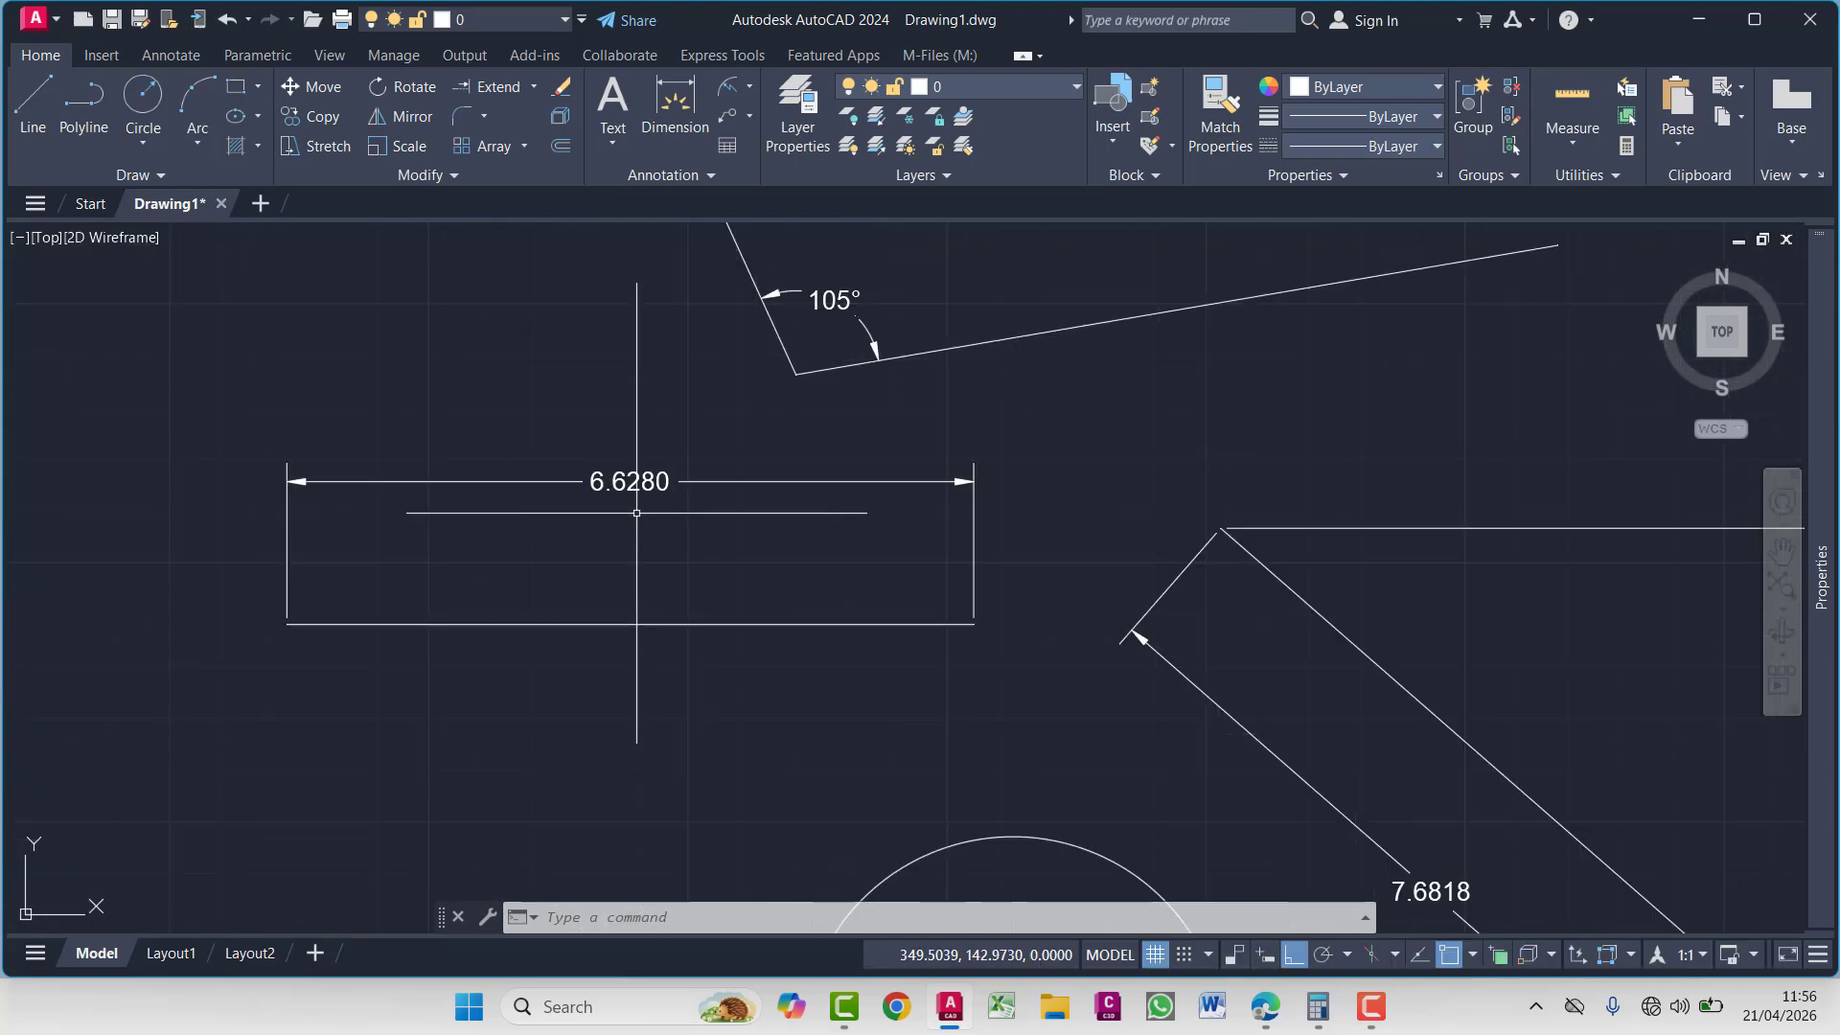
middle_drag(636, 513, 738, 578)
click(744, 460)
click(637, 603)
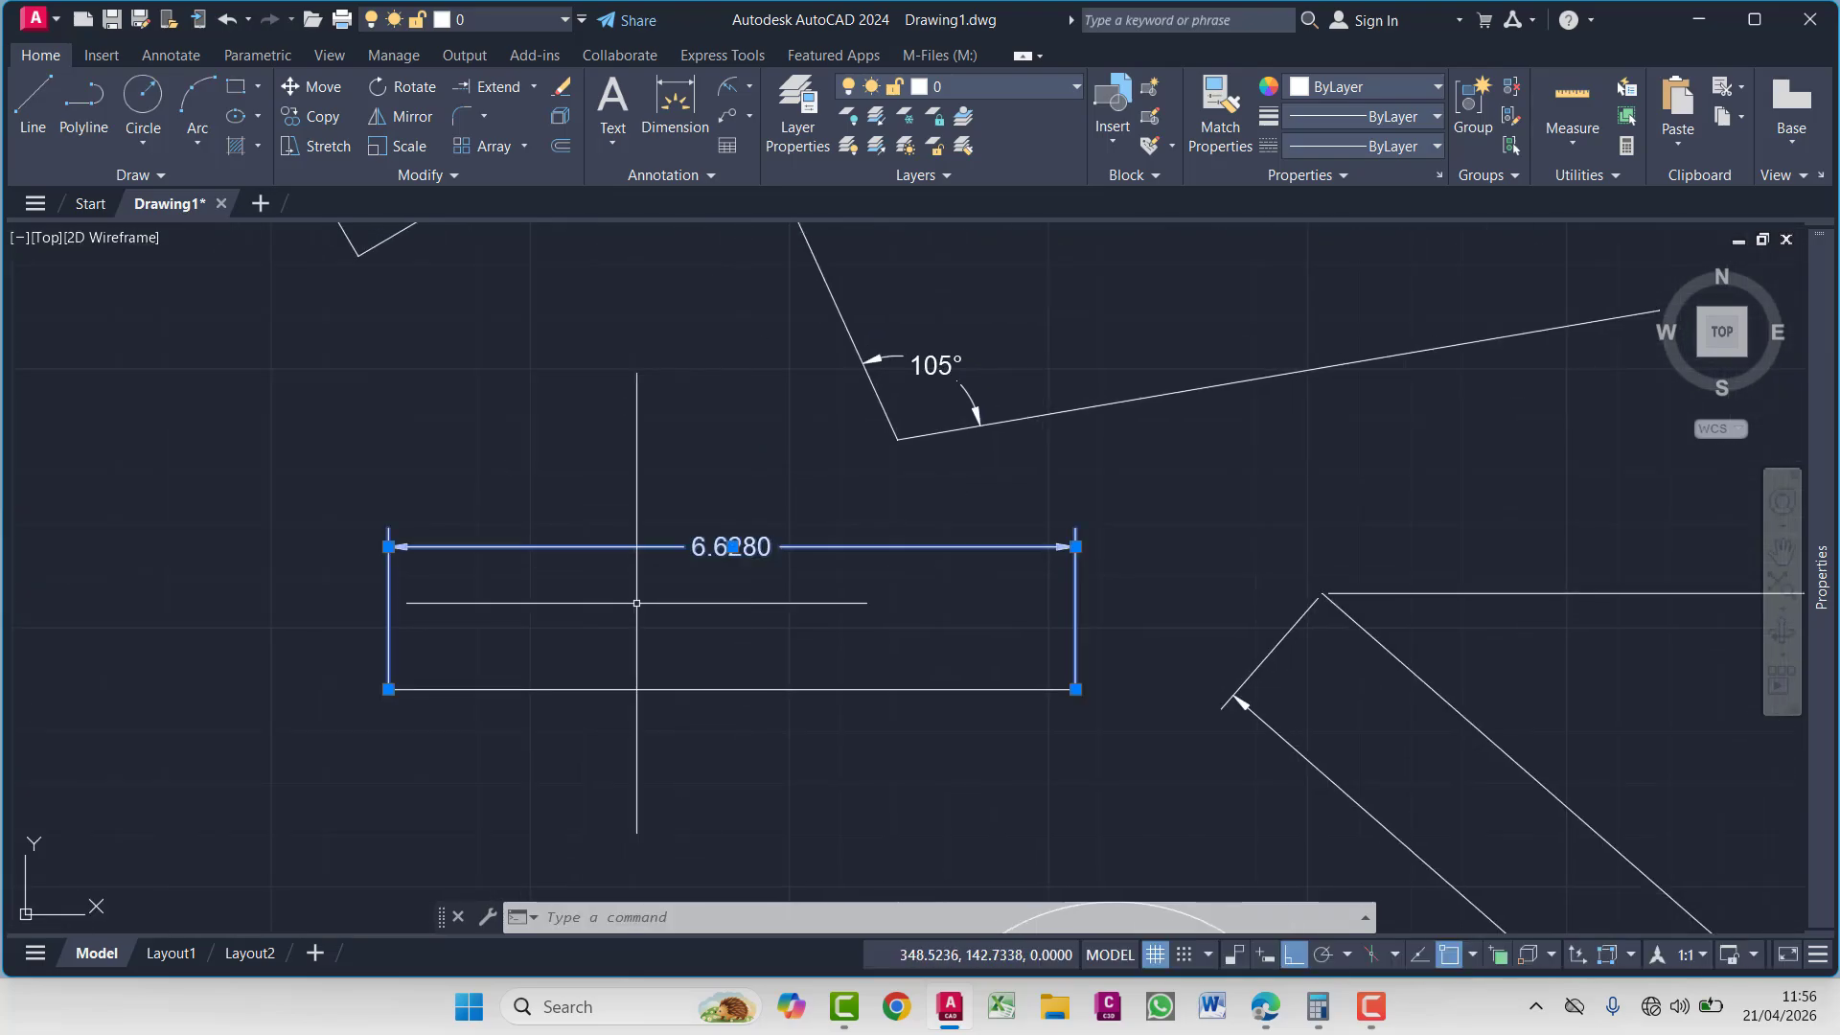
mouse_move(1821, 537)
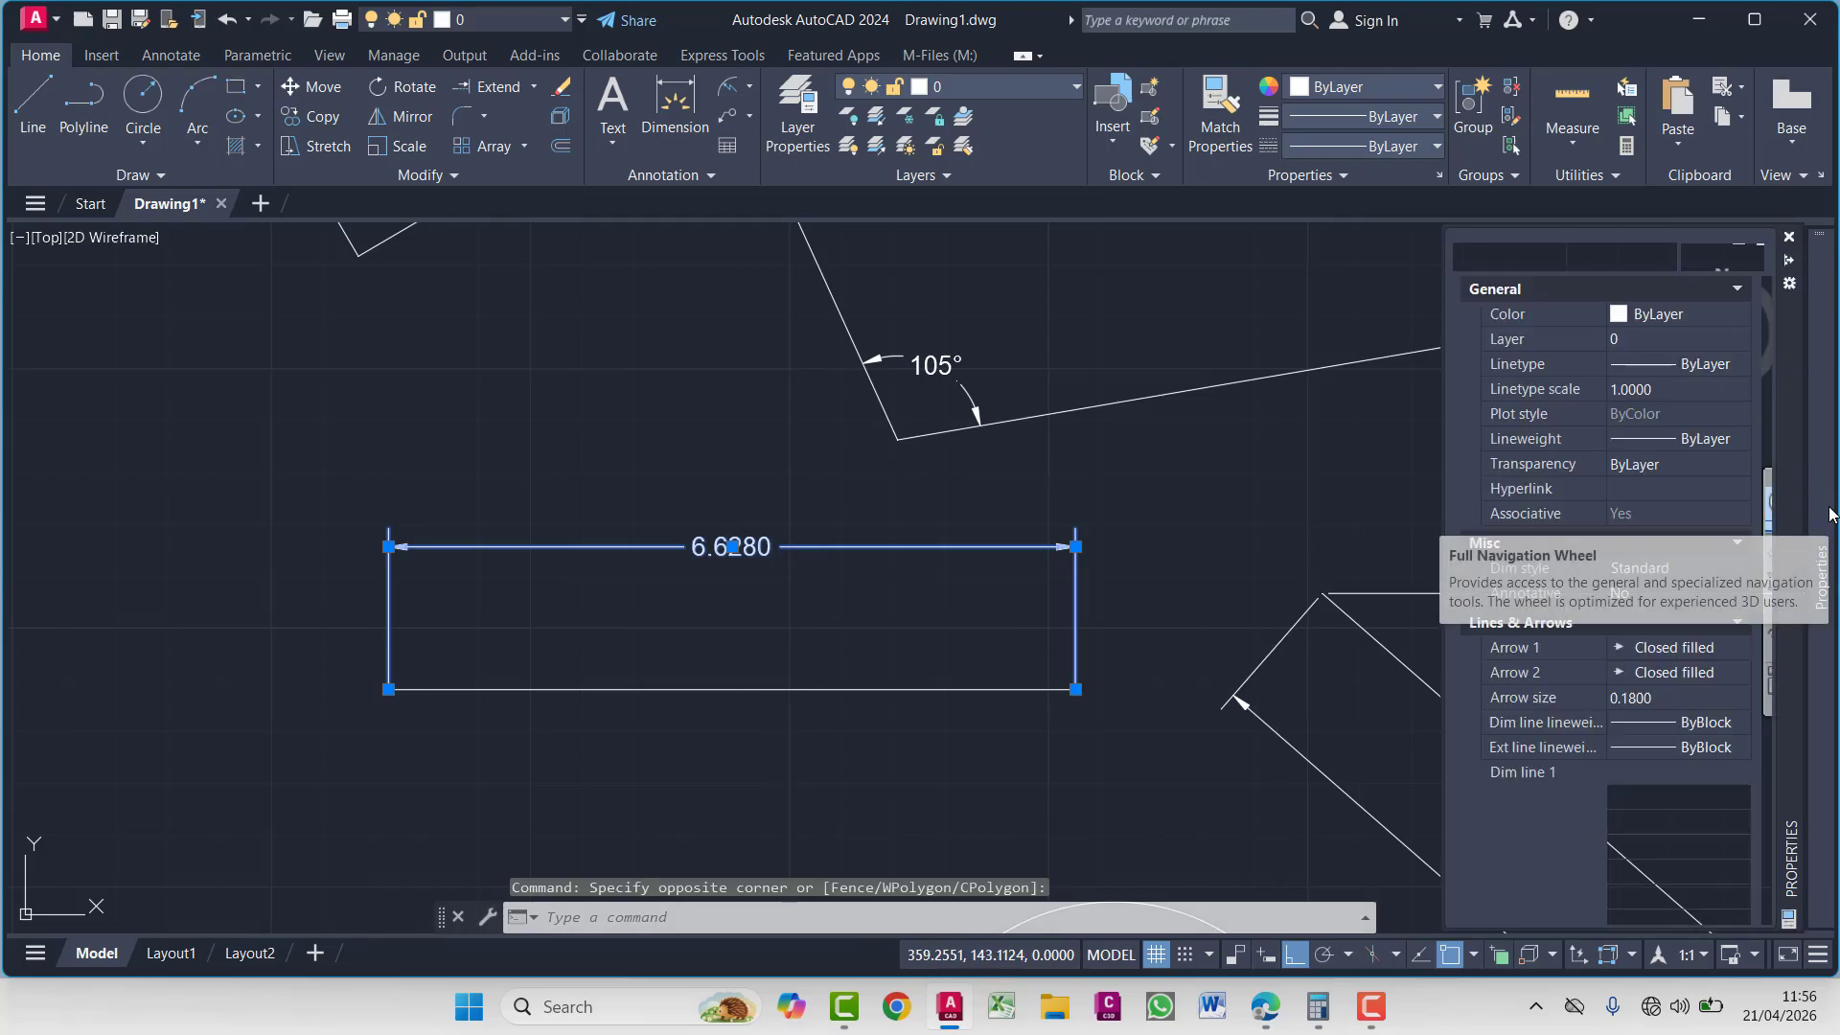
click(1662, 318)
click(1660, 318)
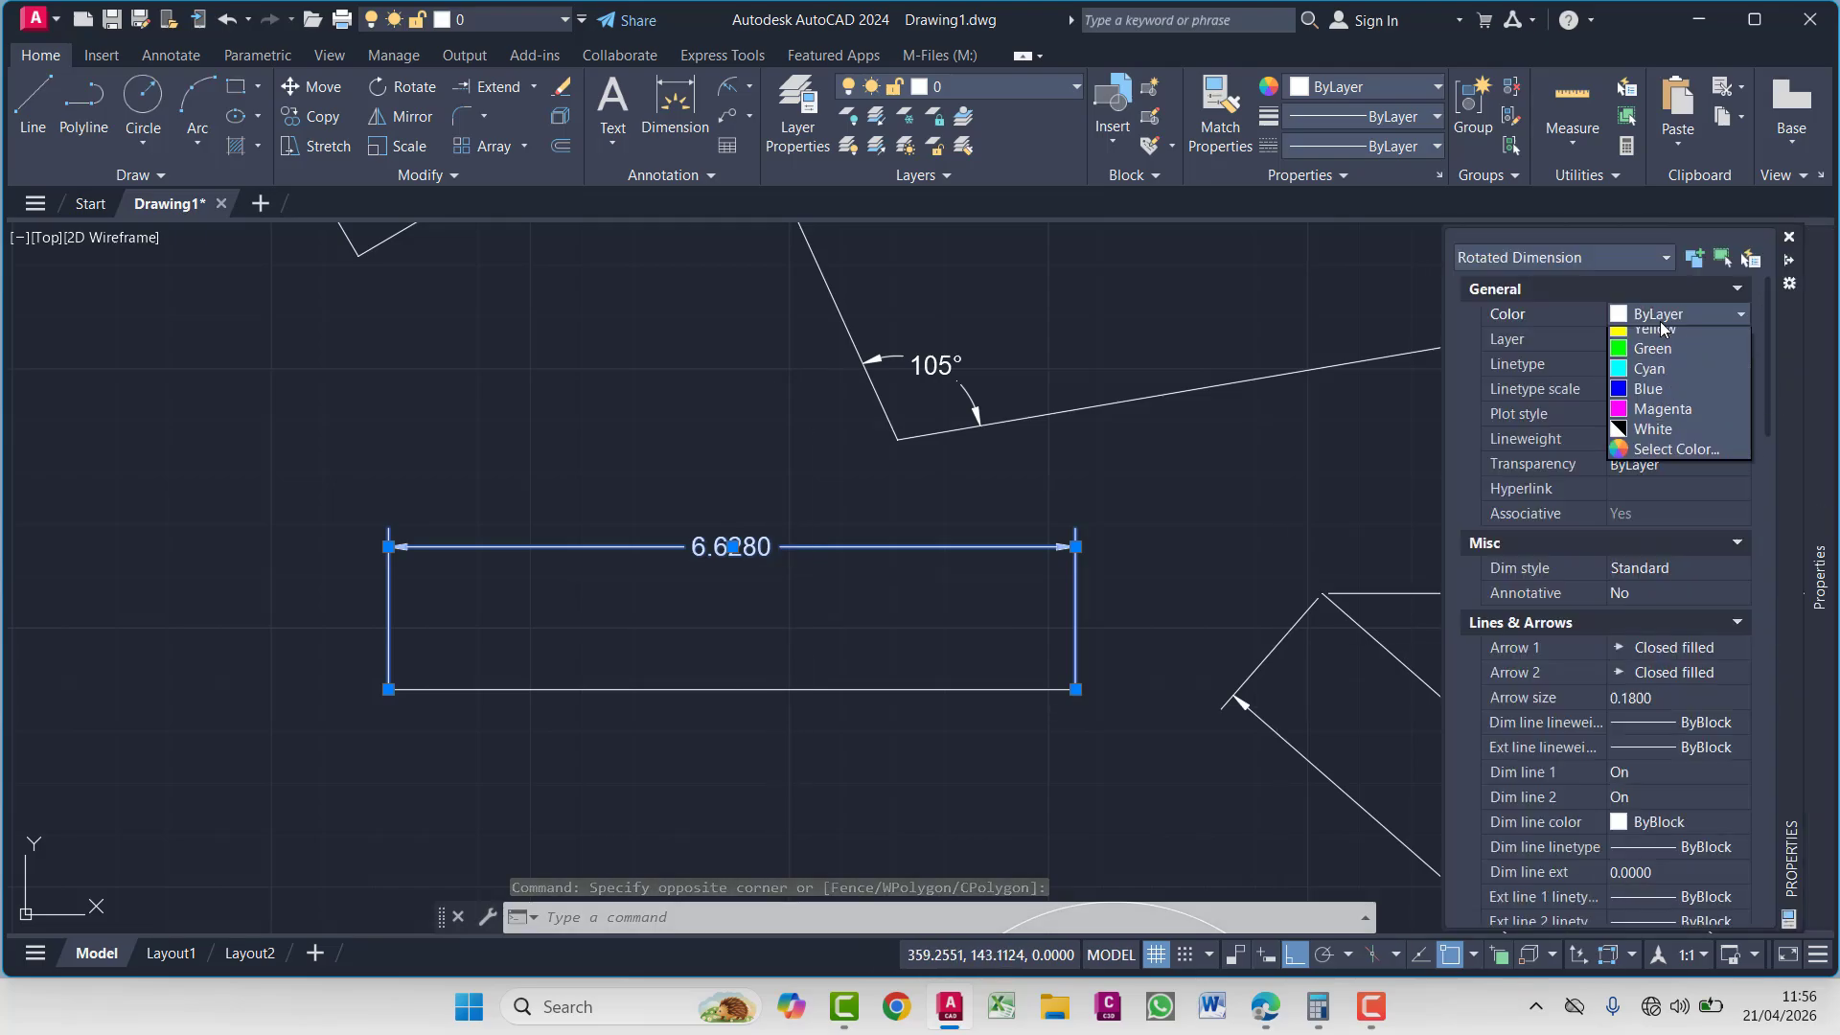
click(1650, 398)
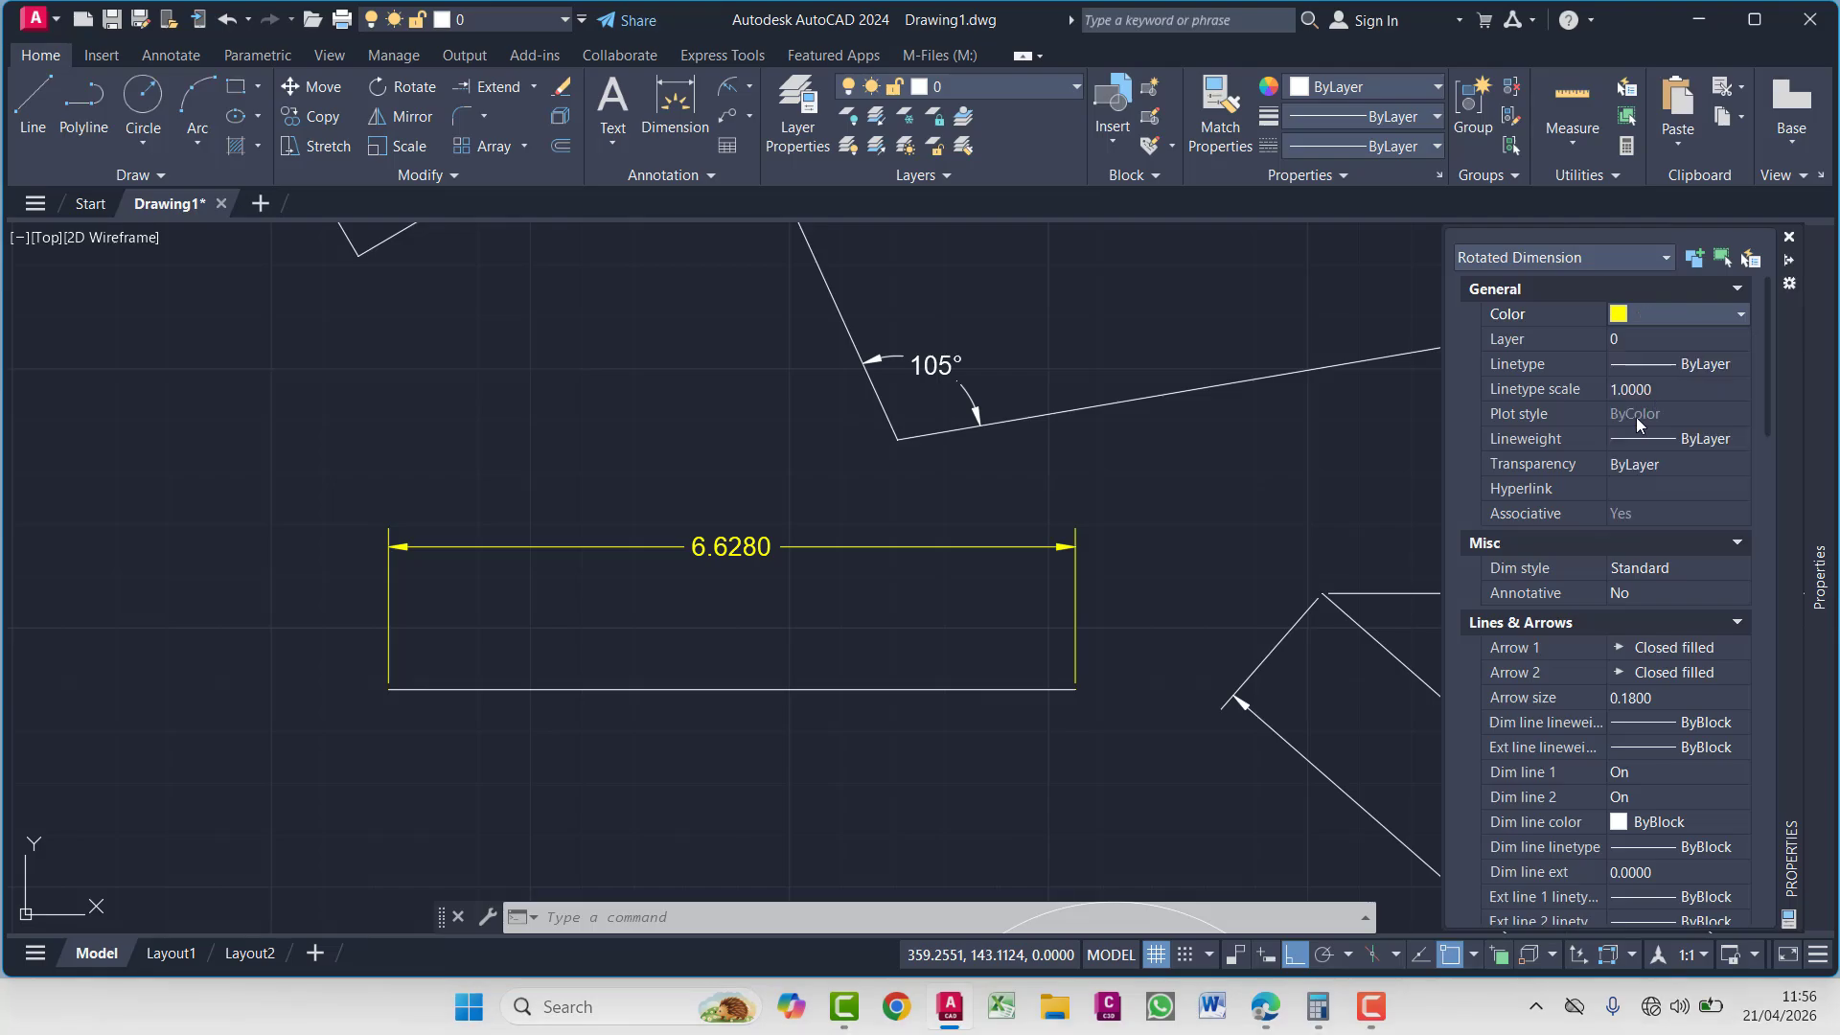
Change both arrowheads of the yellow dimension to Dot
click(1662, 645)
click(1662, 644)
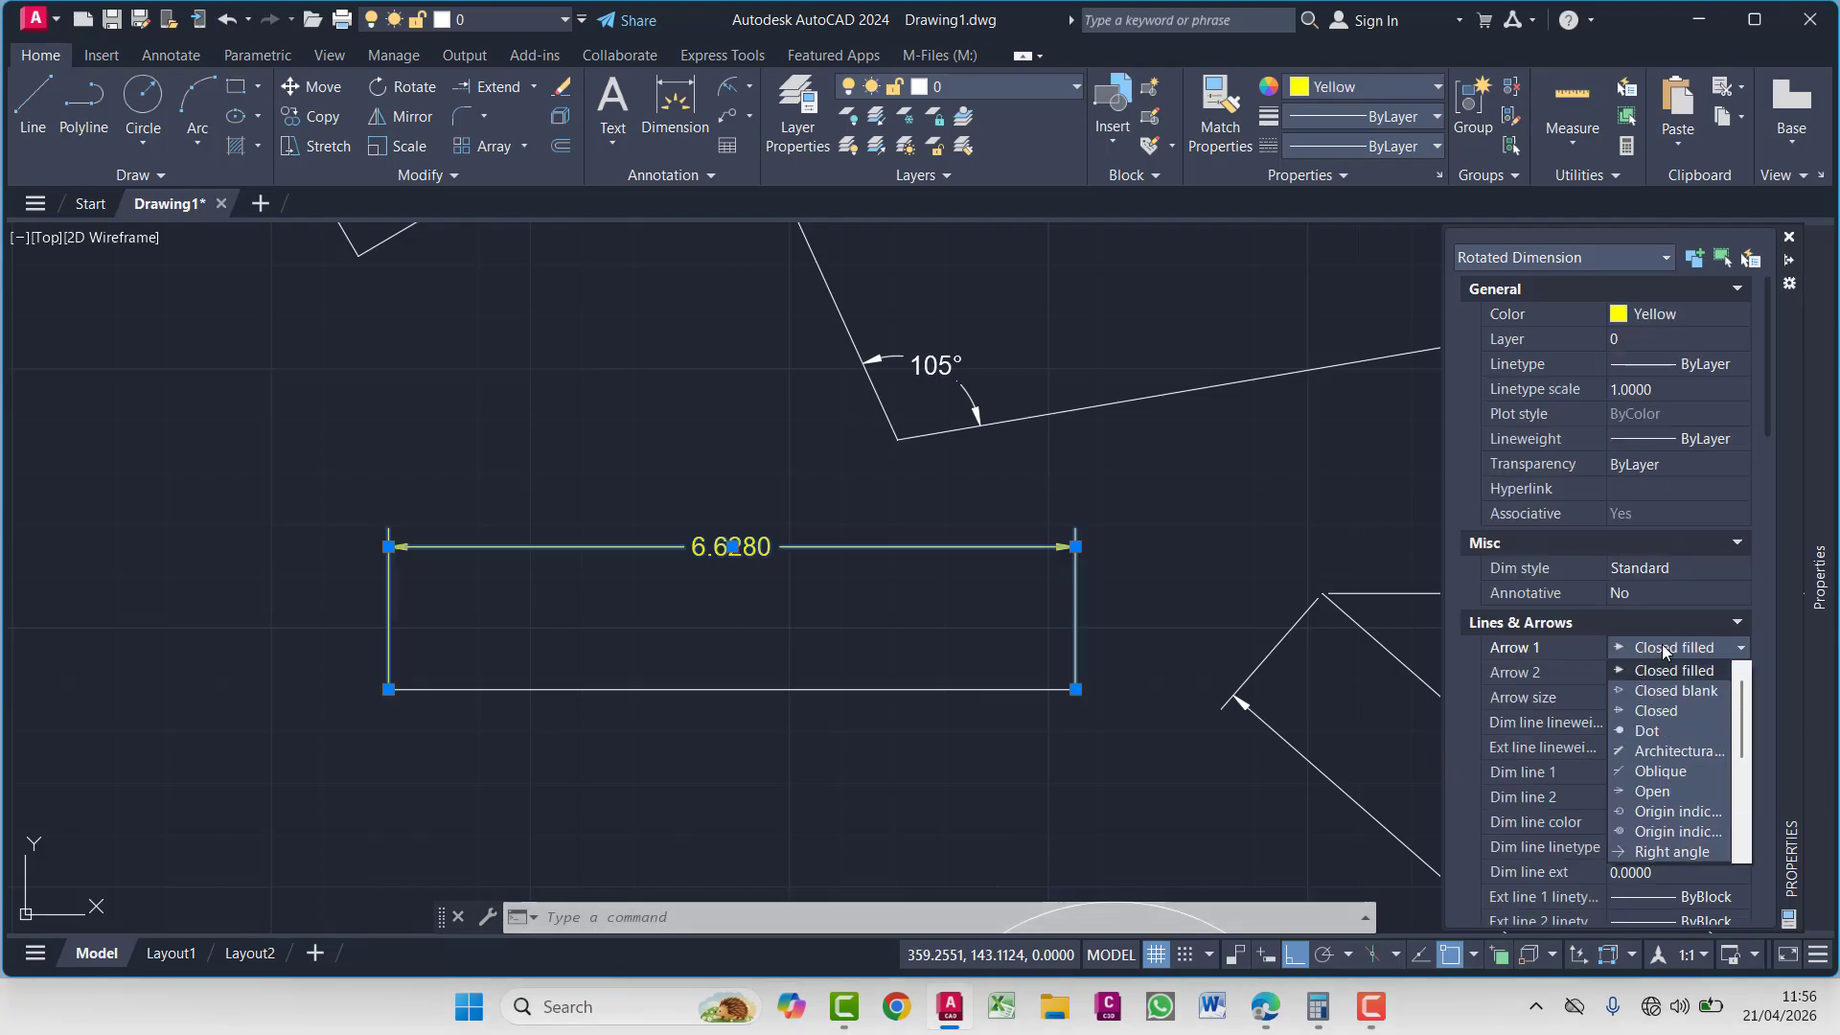
click(1648, 732)
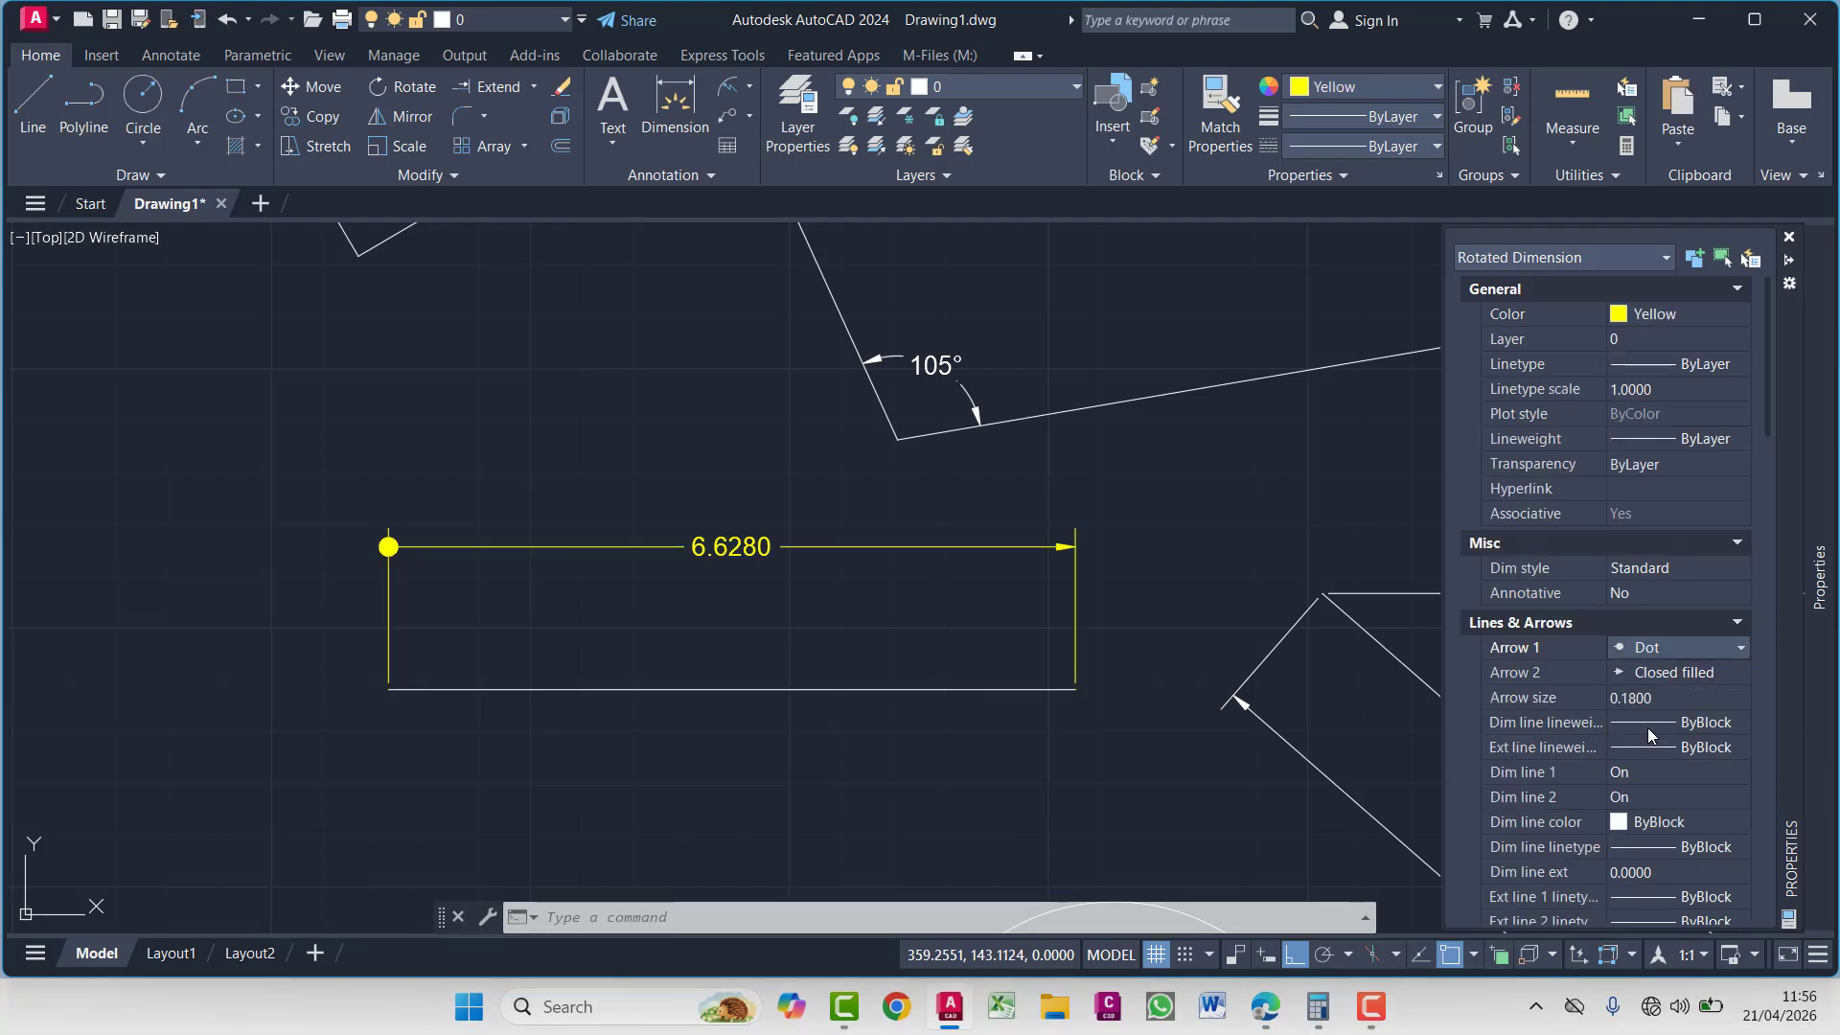
click(1647, 675)
click(1648, 674)
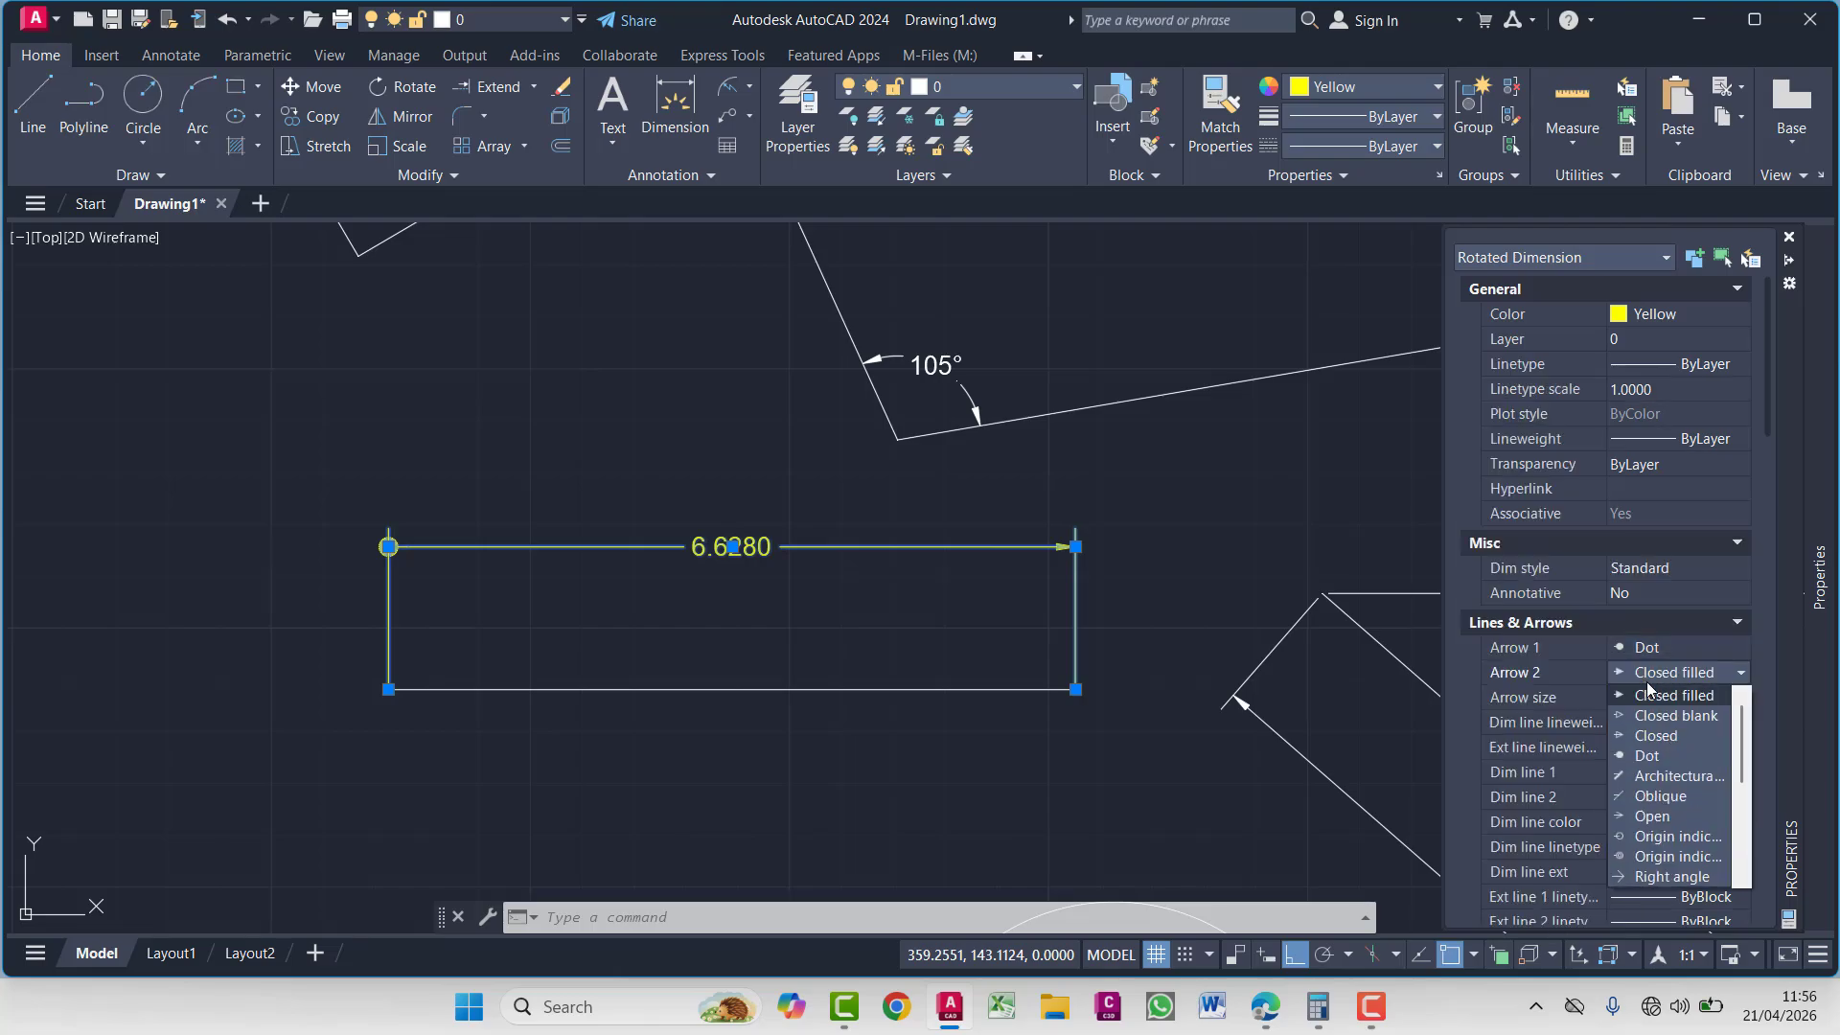
click(1648, 756)
Set the yellow dimension's text offset to 1
mouse_move(1821, 576)
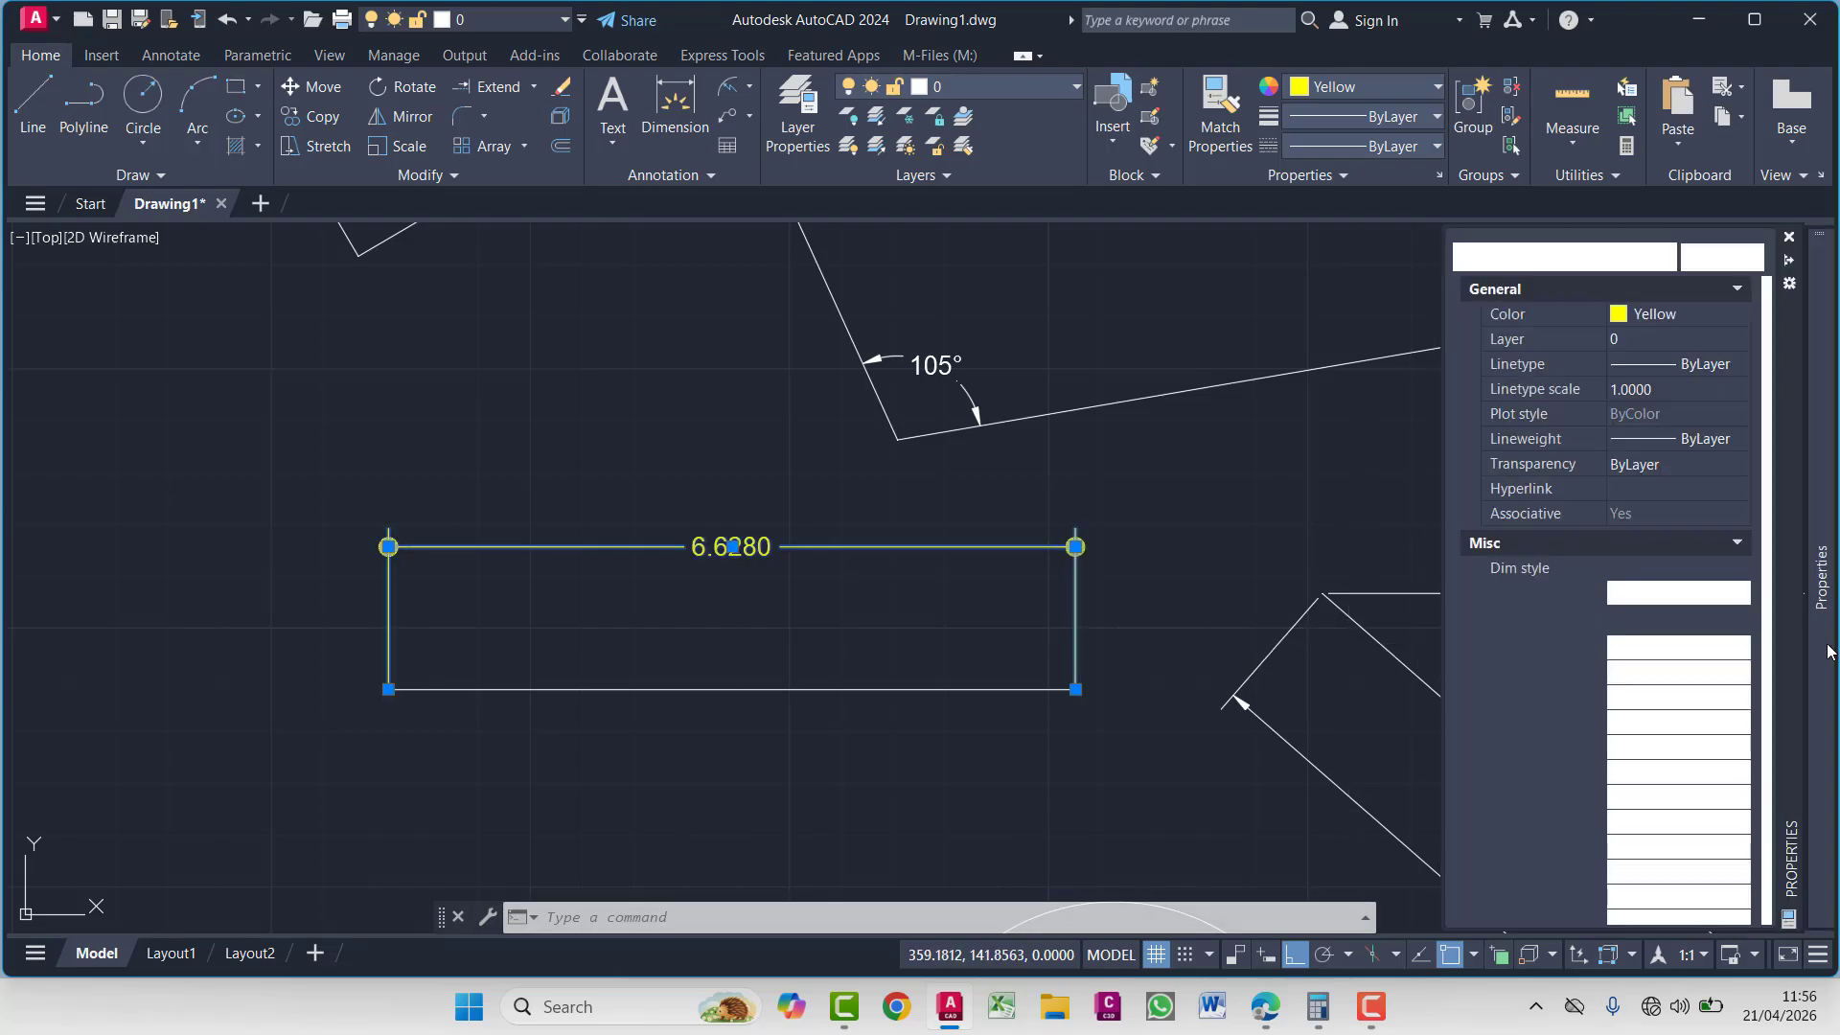
scroll(1654, 759, down, 5)
scroll(1665, 719, down, 6)
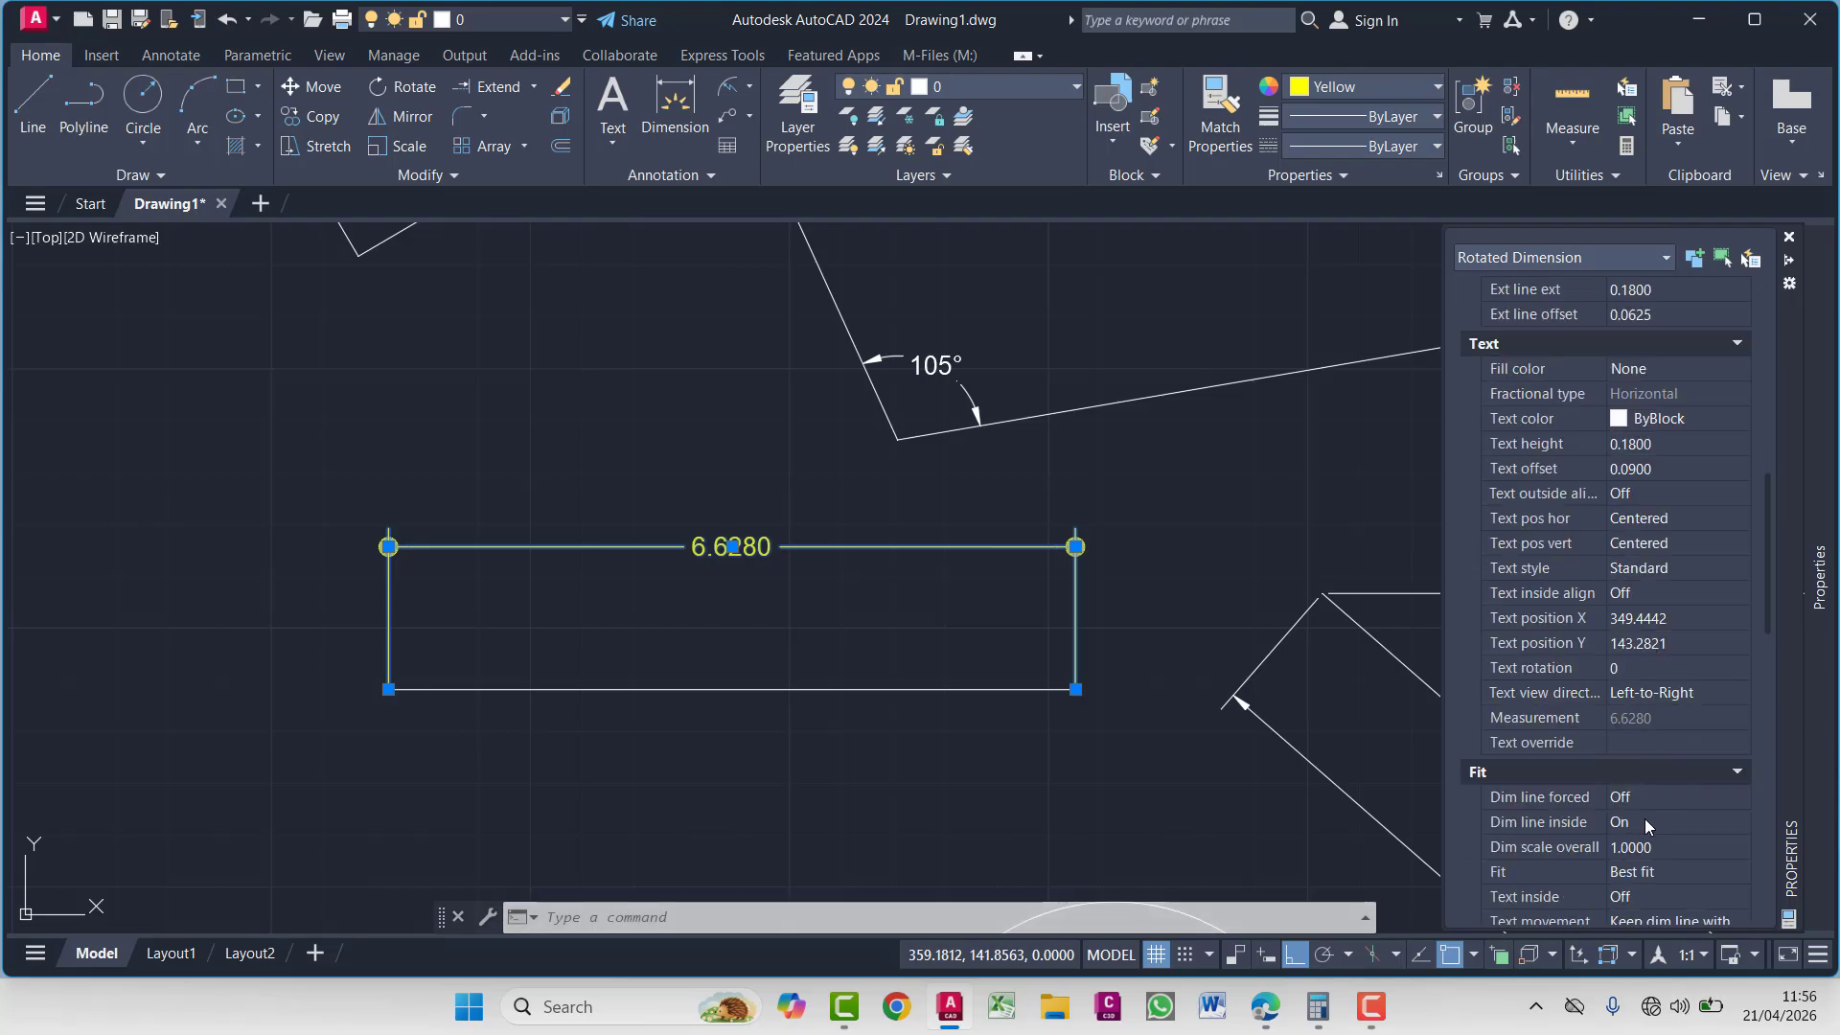
click(1654, 470)
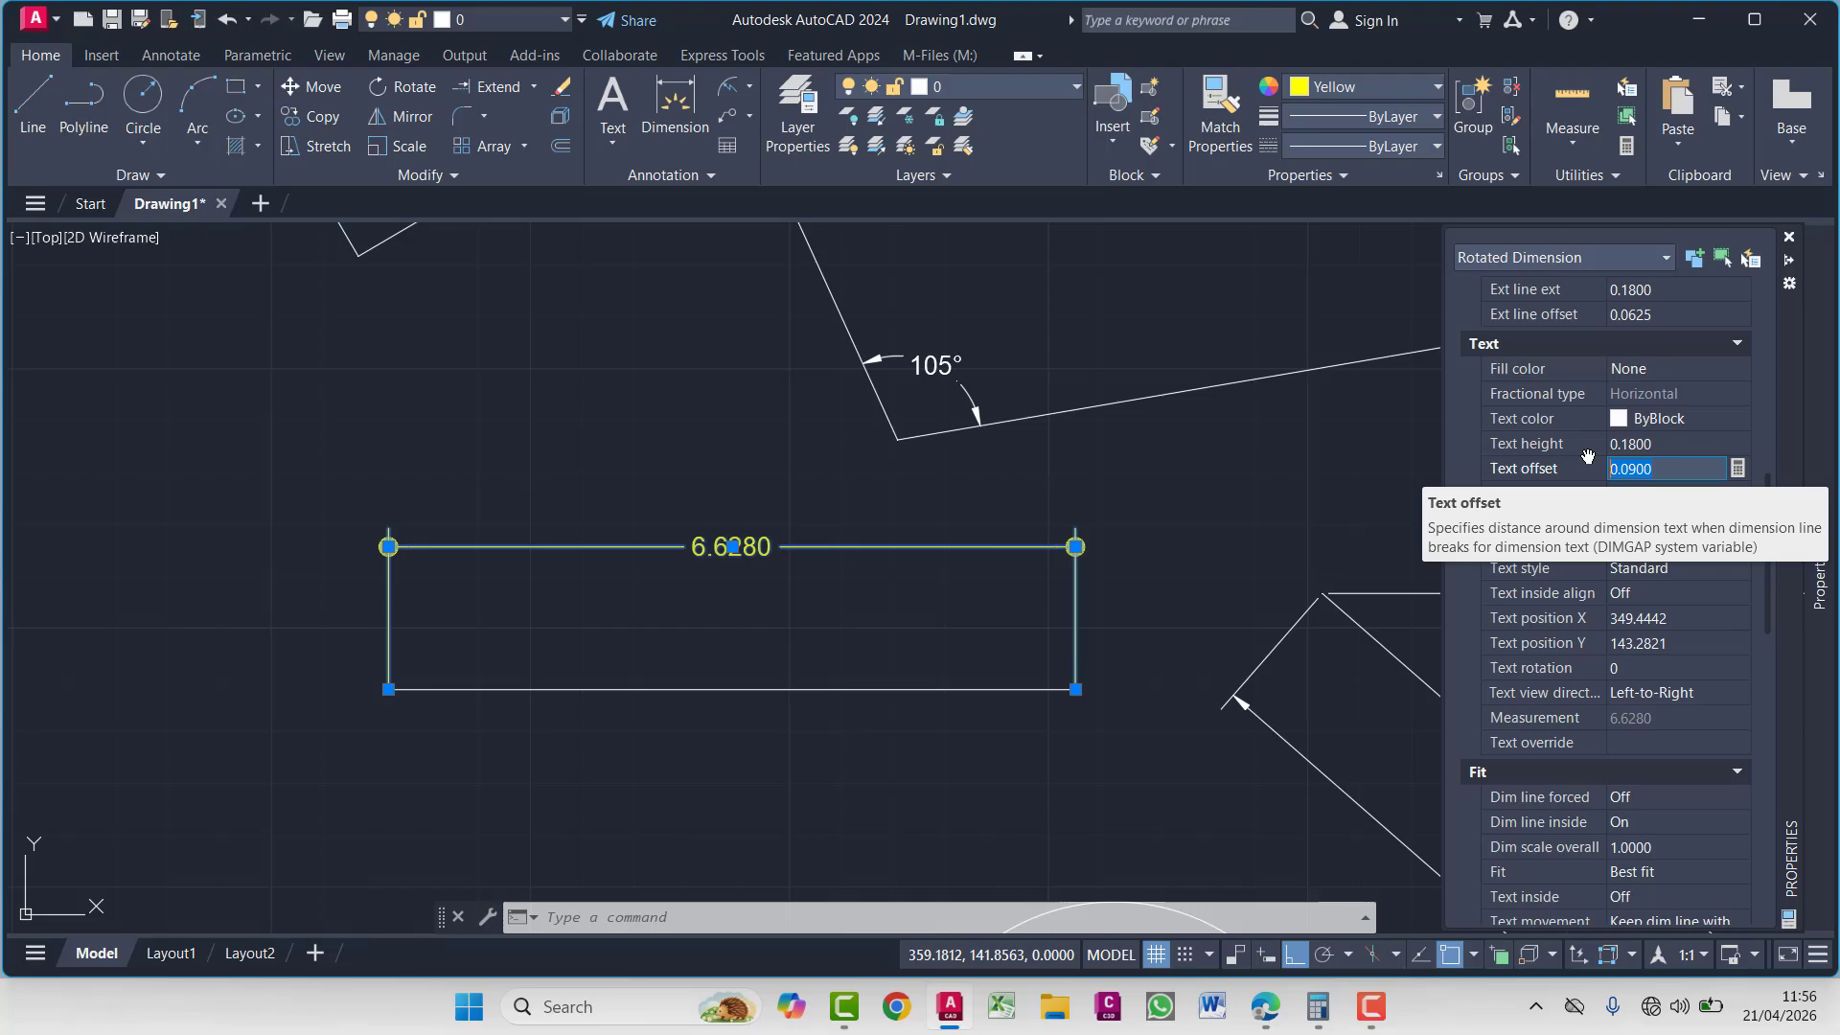
text(1)
key(Return)
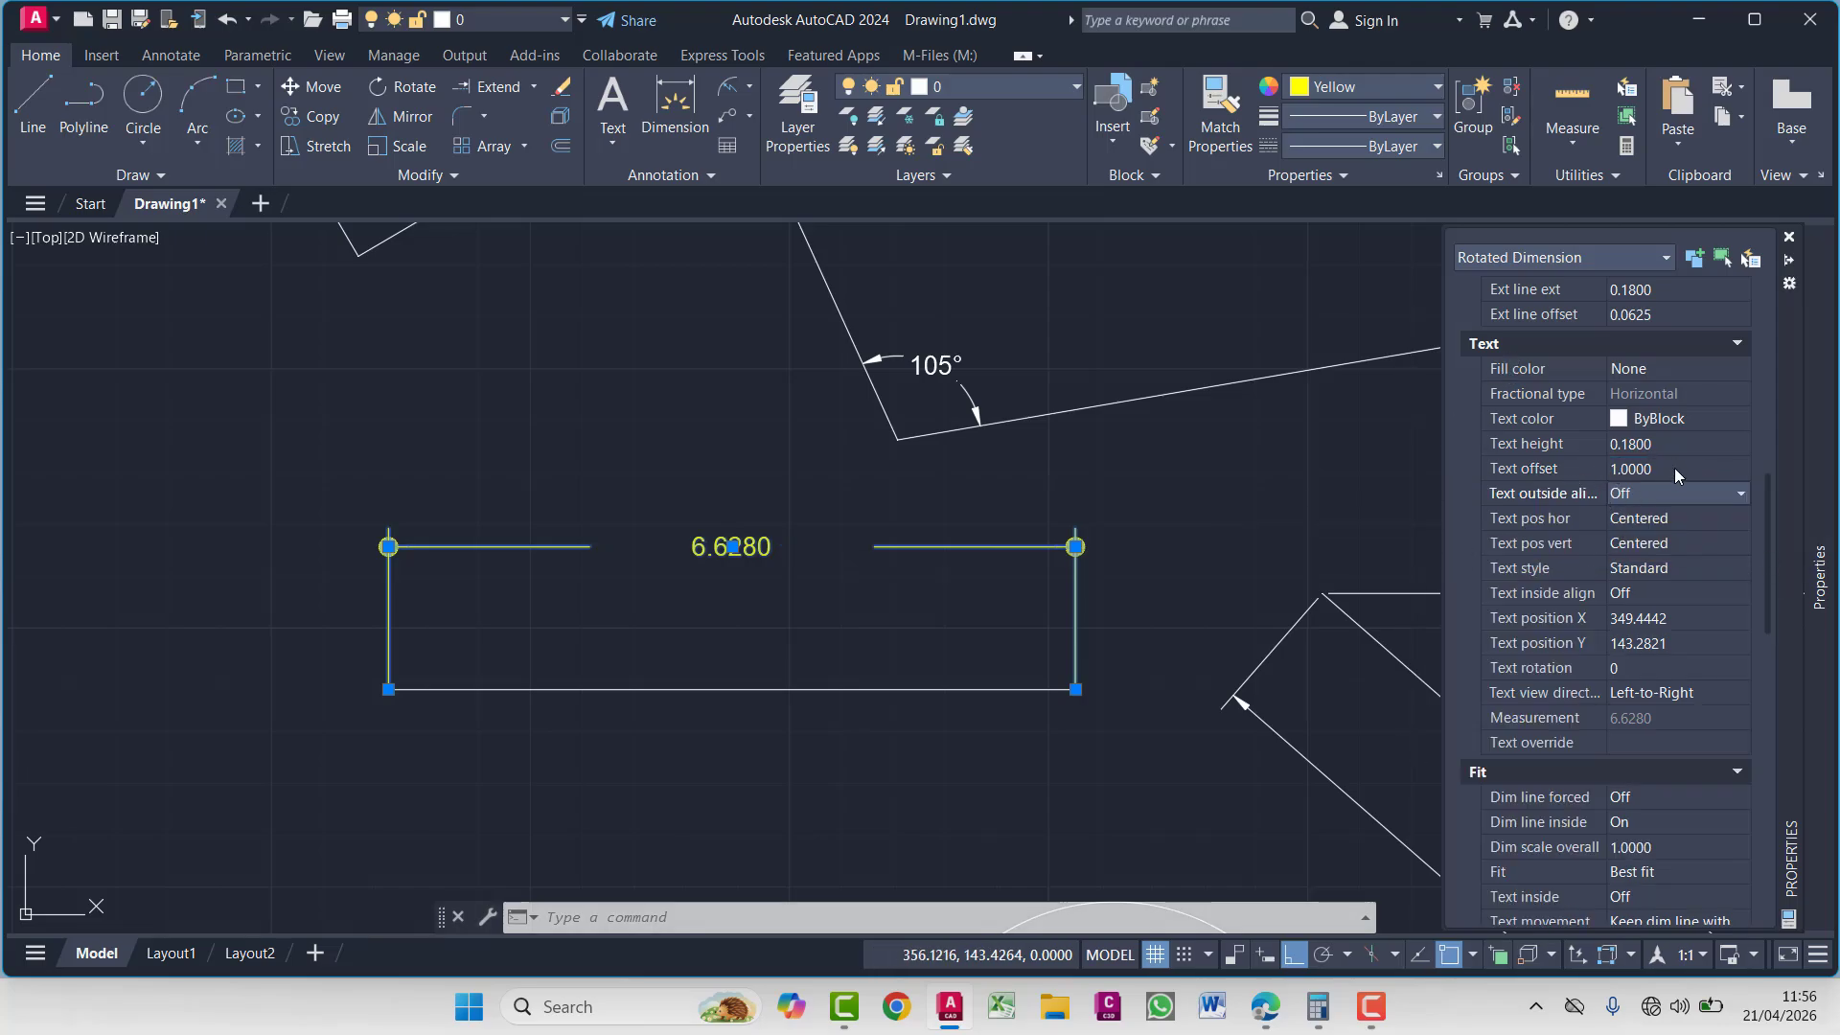
Set the yellow dimension's text height to 0.5
click(1660, 441)
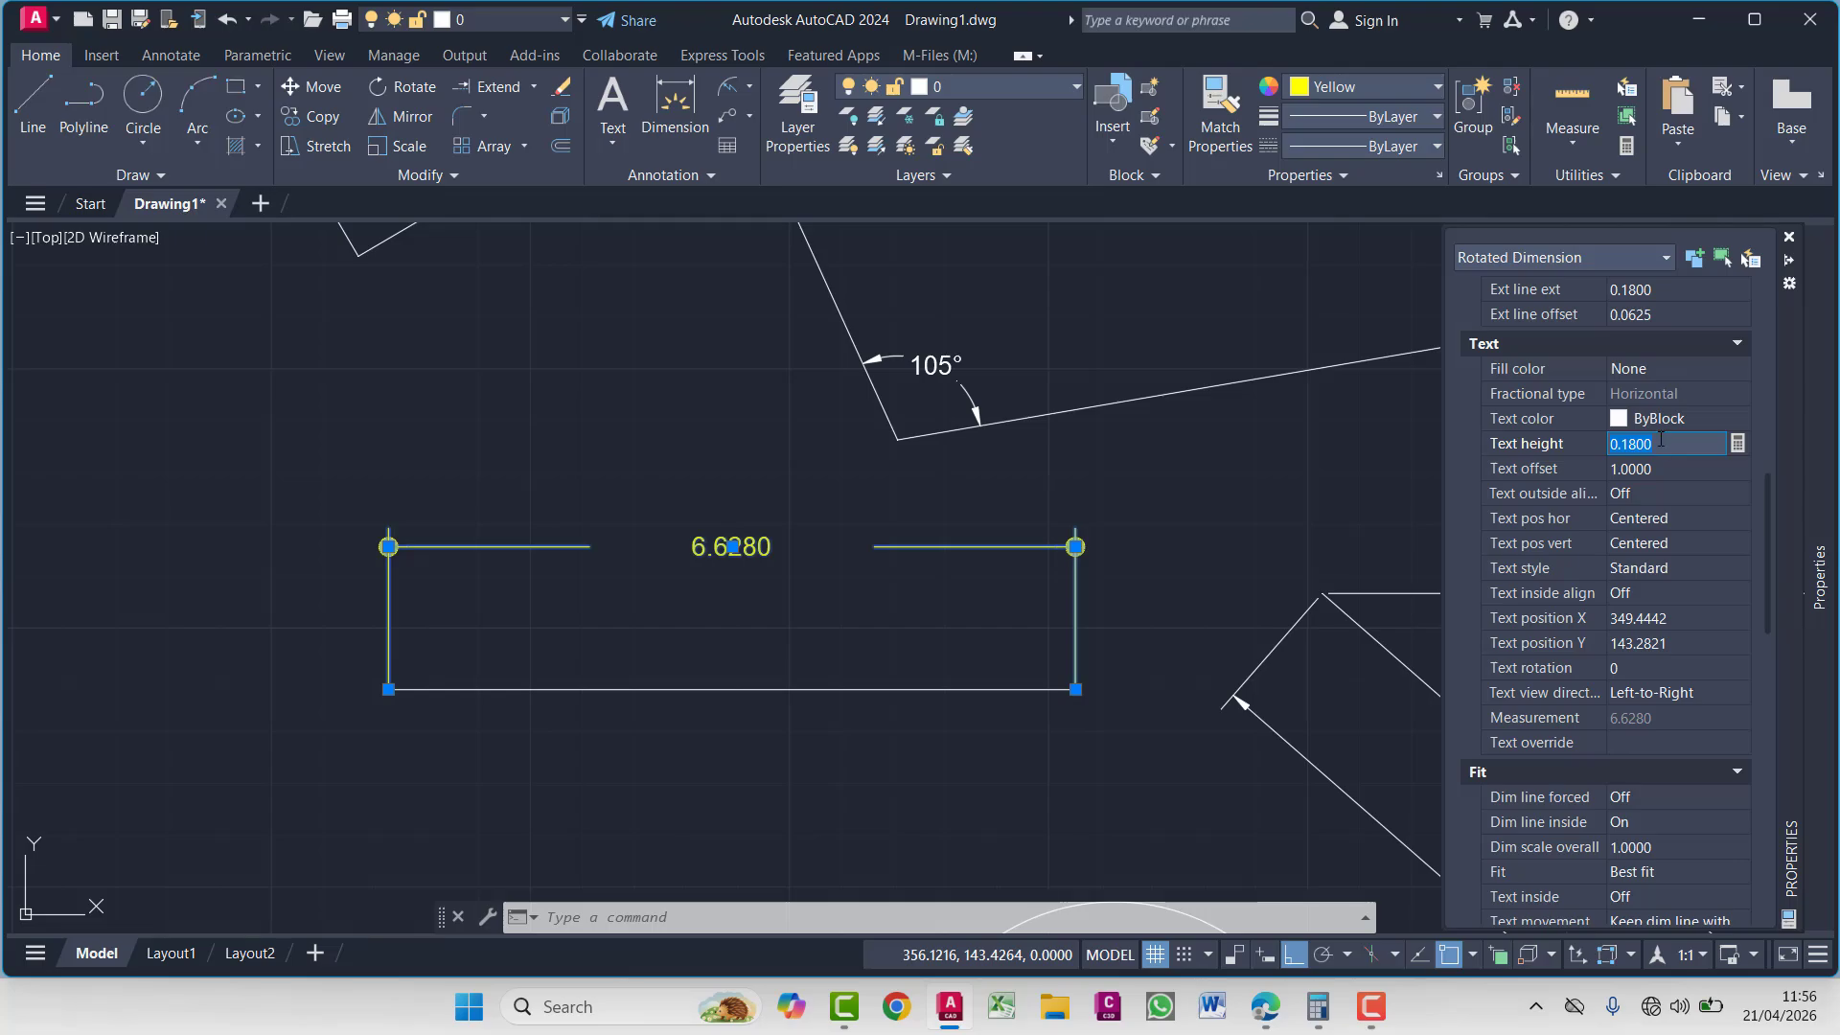
text(.5)
key(Tab)
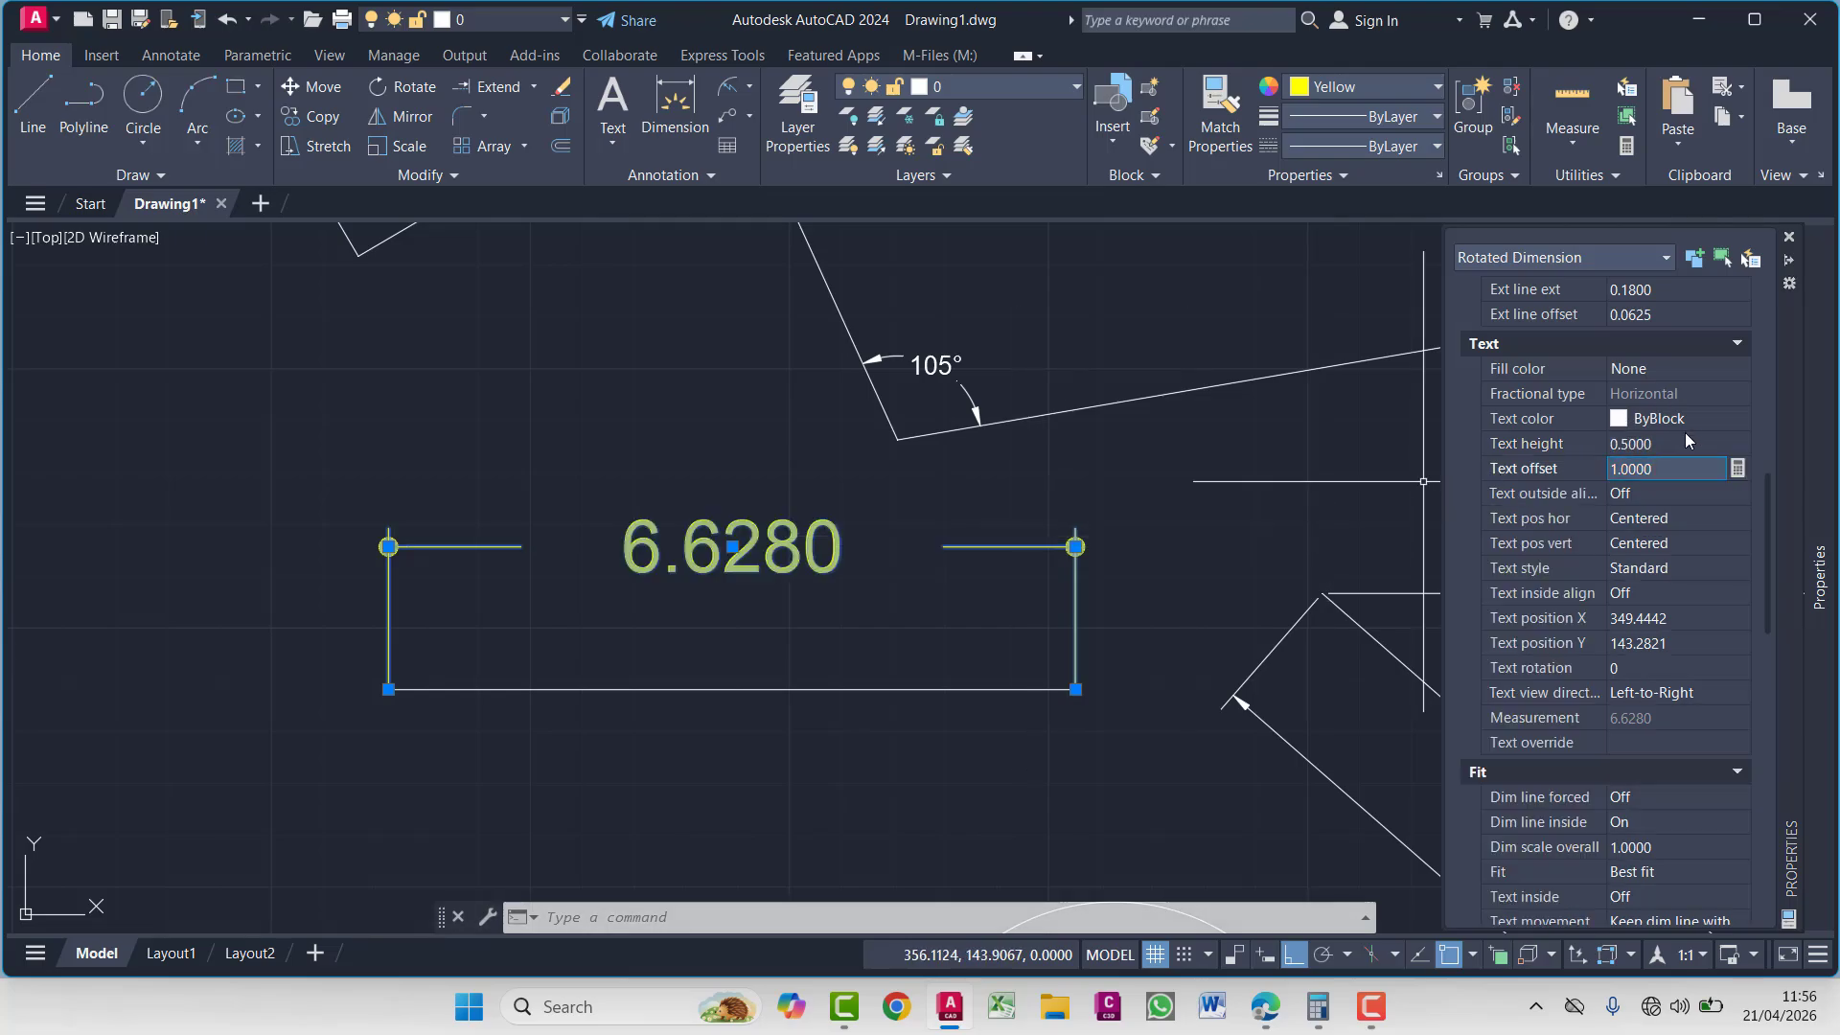
Set the yellow dimension's text height to 0.30
click(1660, 441)
text(.)
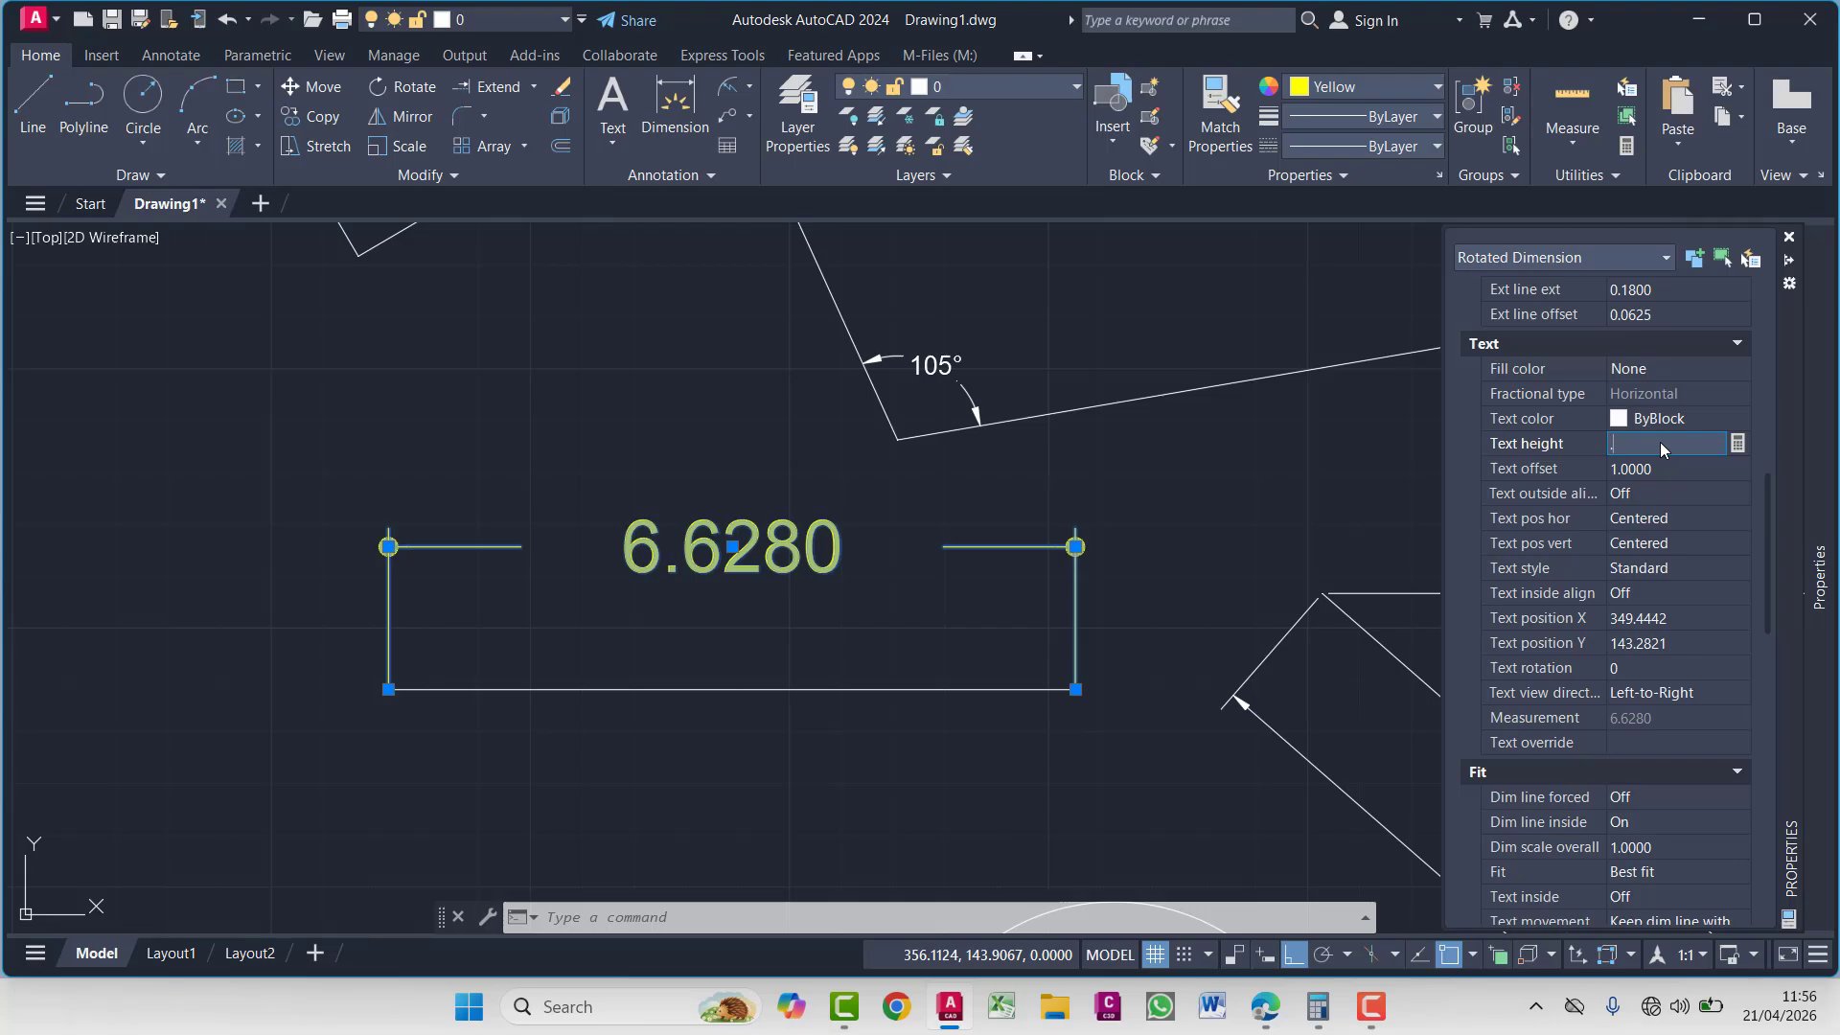
text(30)
key(Return)
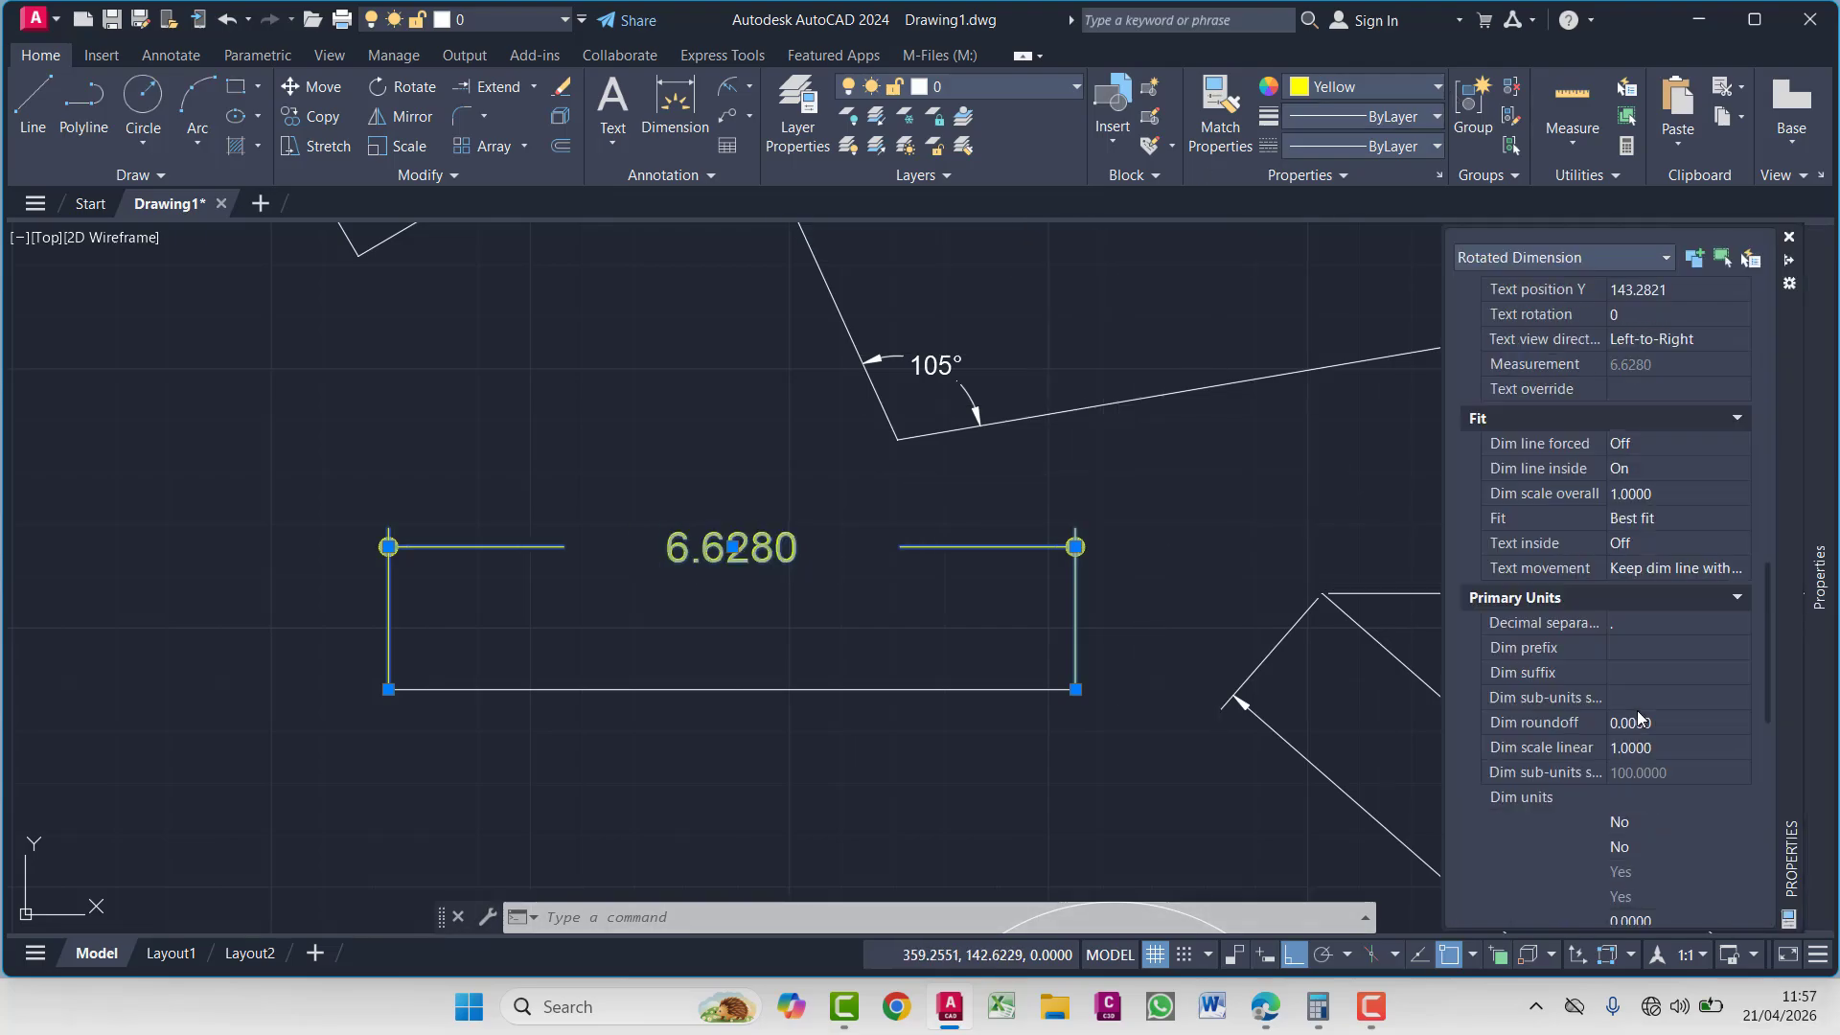
Review the dimension's fit, primary units, alternate units and tolerance properties, and clear the selection
scroll(1631, 559, down, 3)
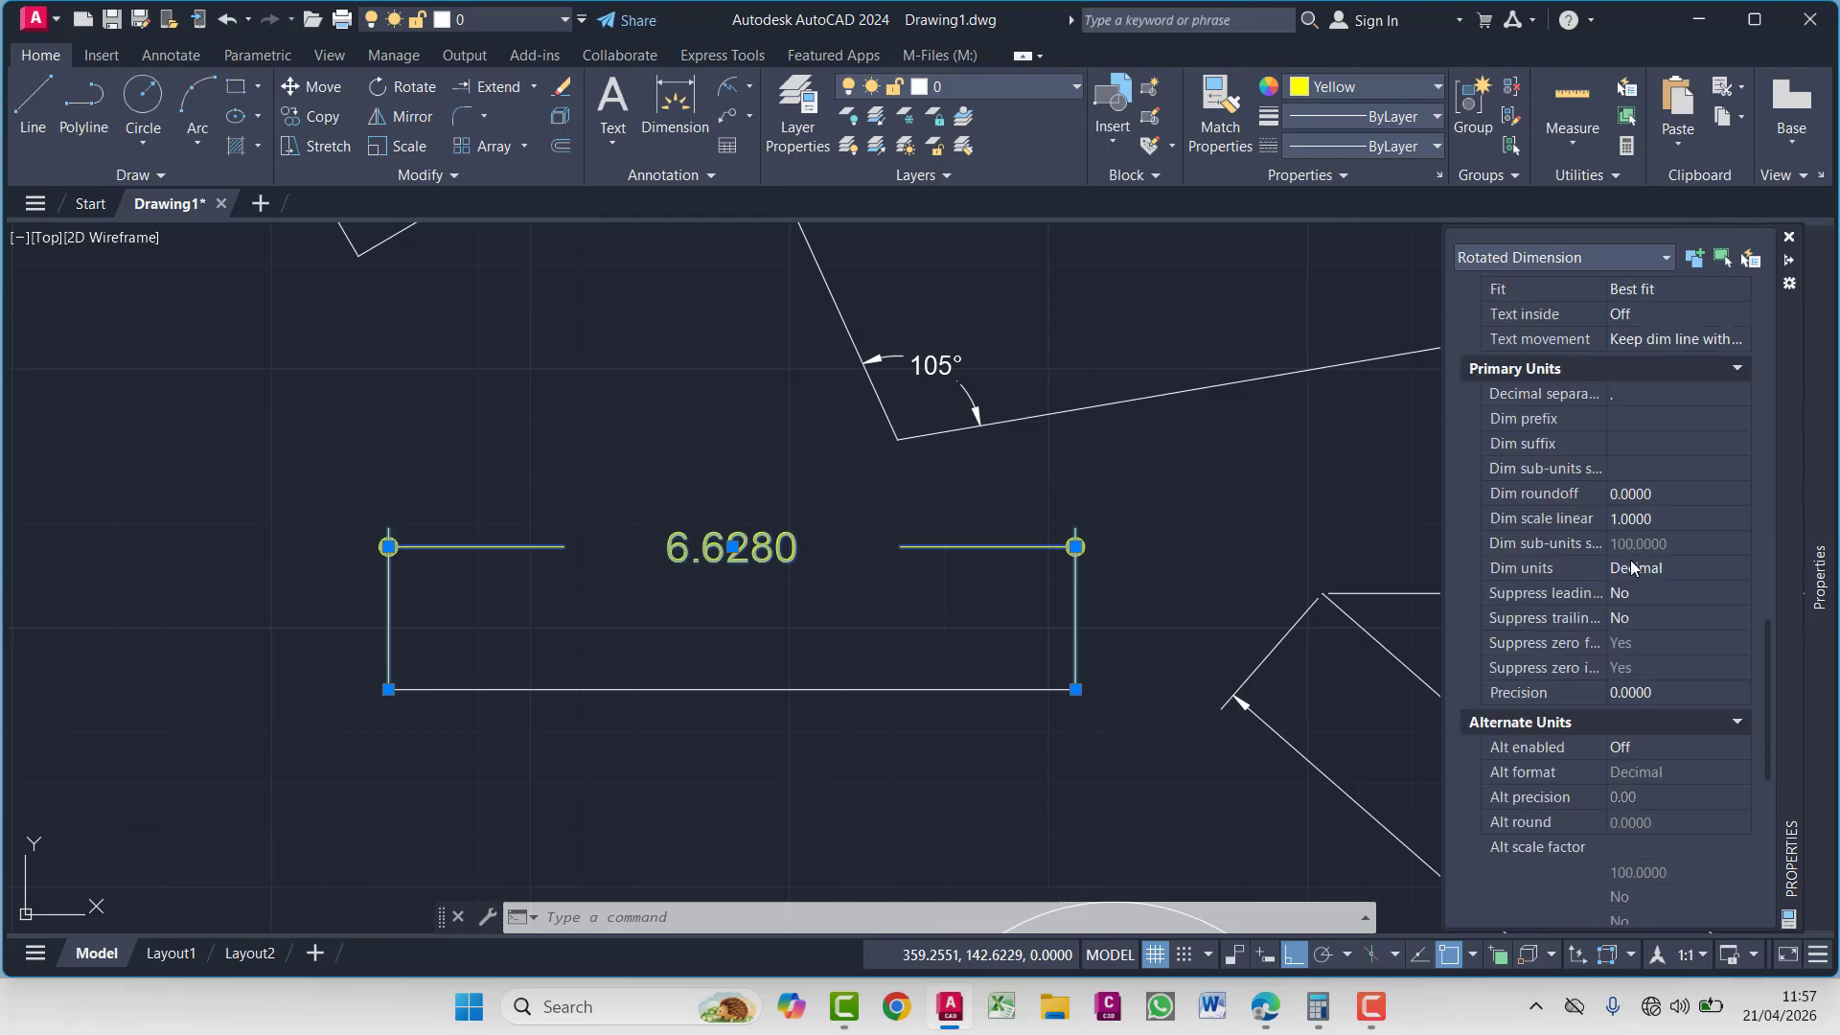
scroll(1614, 646, down, 3)
scroll(1616, 650, down, 3)
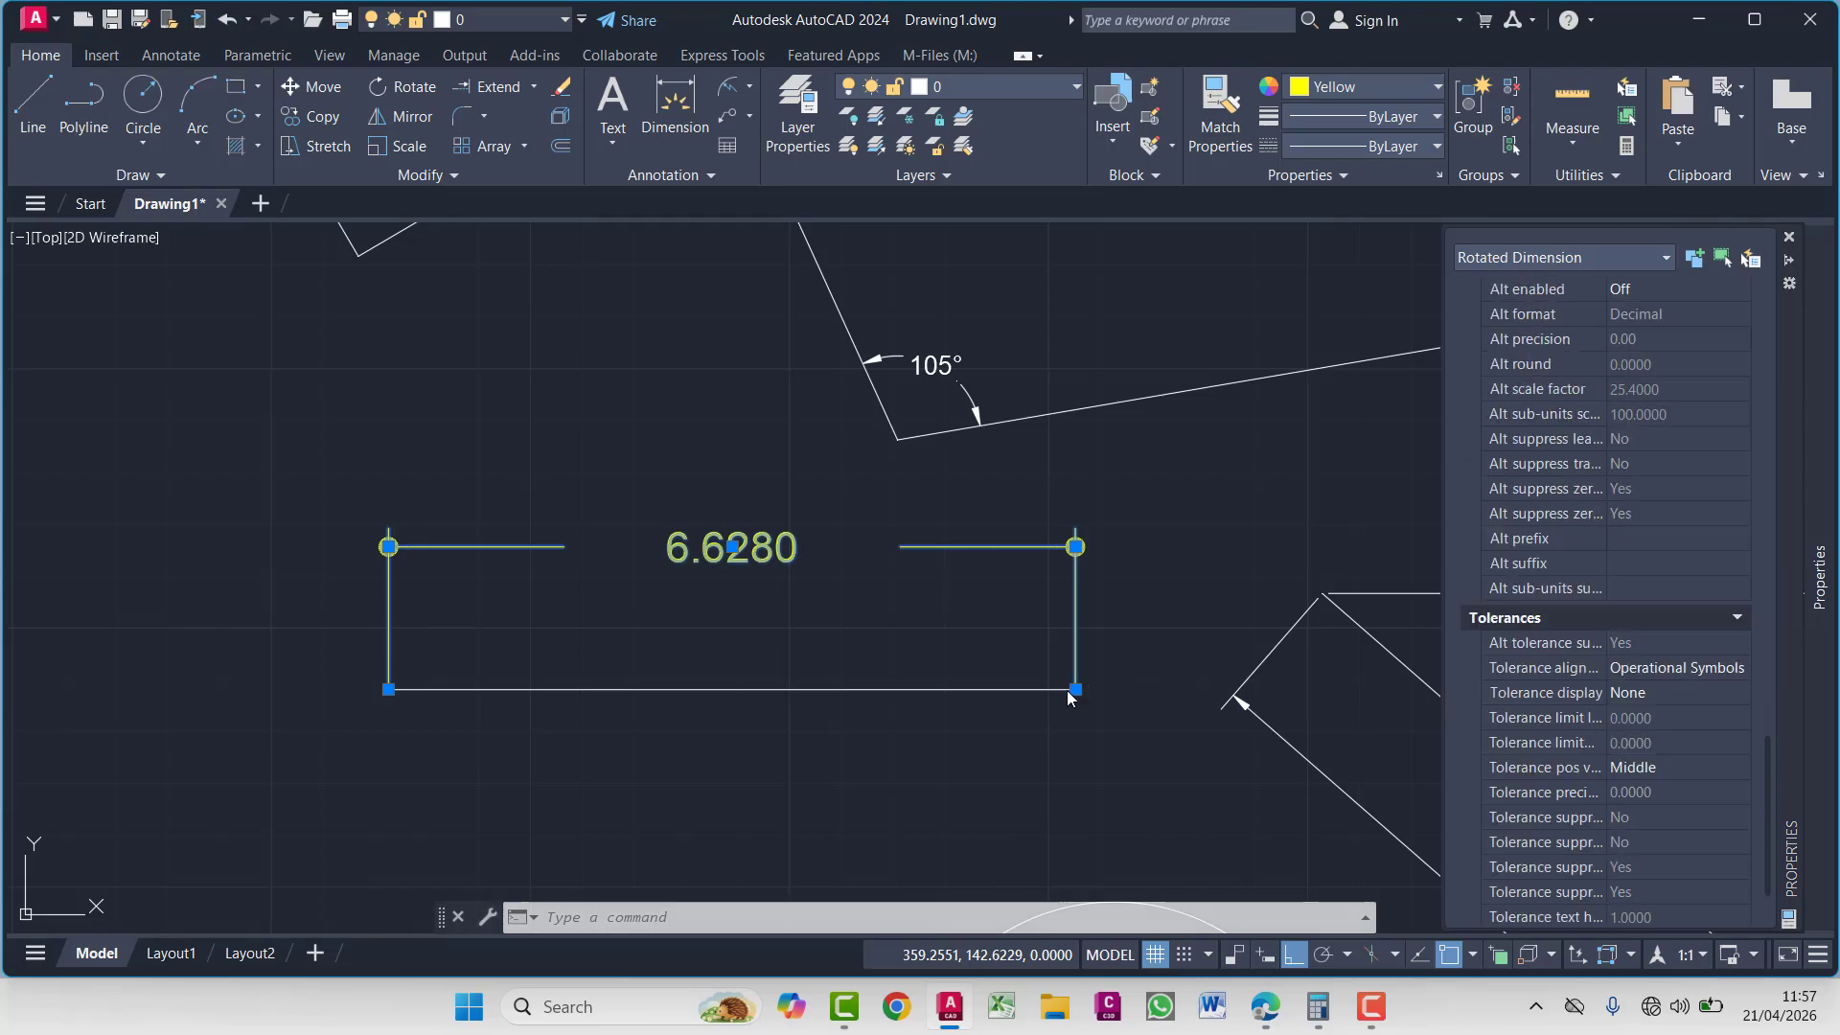
click(1035, 757)
key(Escape)
key(Escape)
key(Escape)
key(Escape)
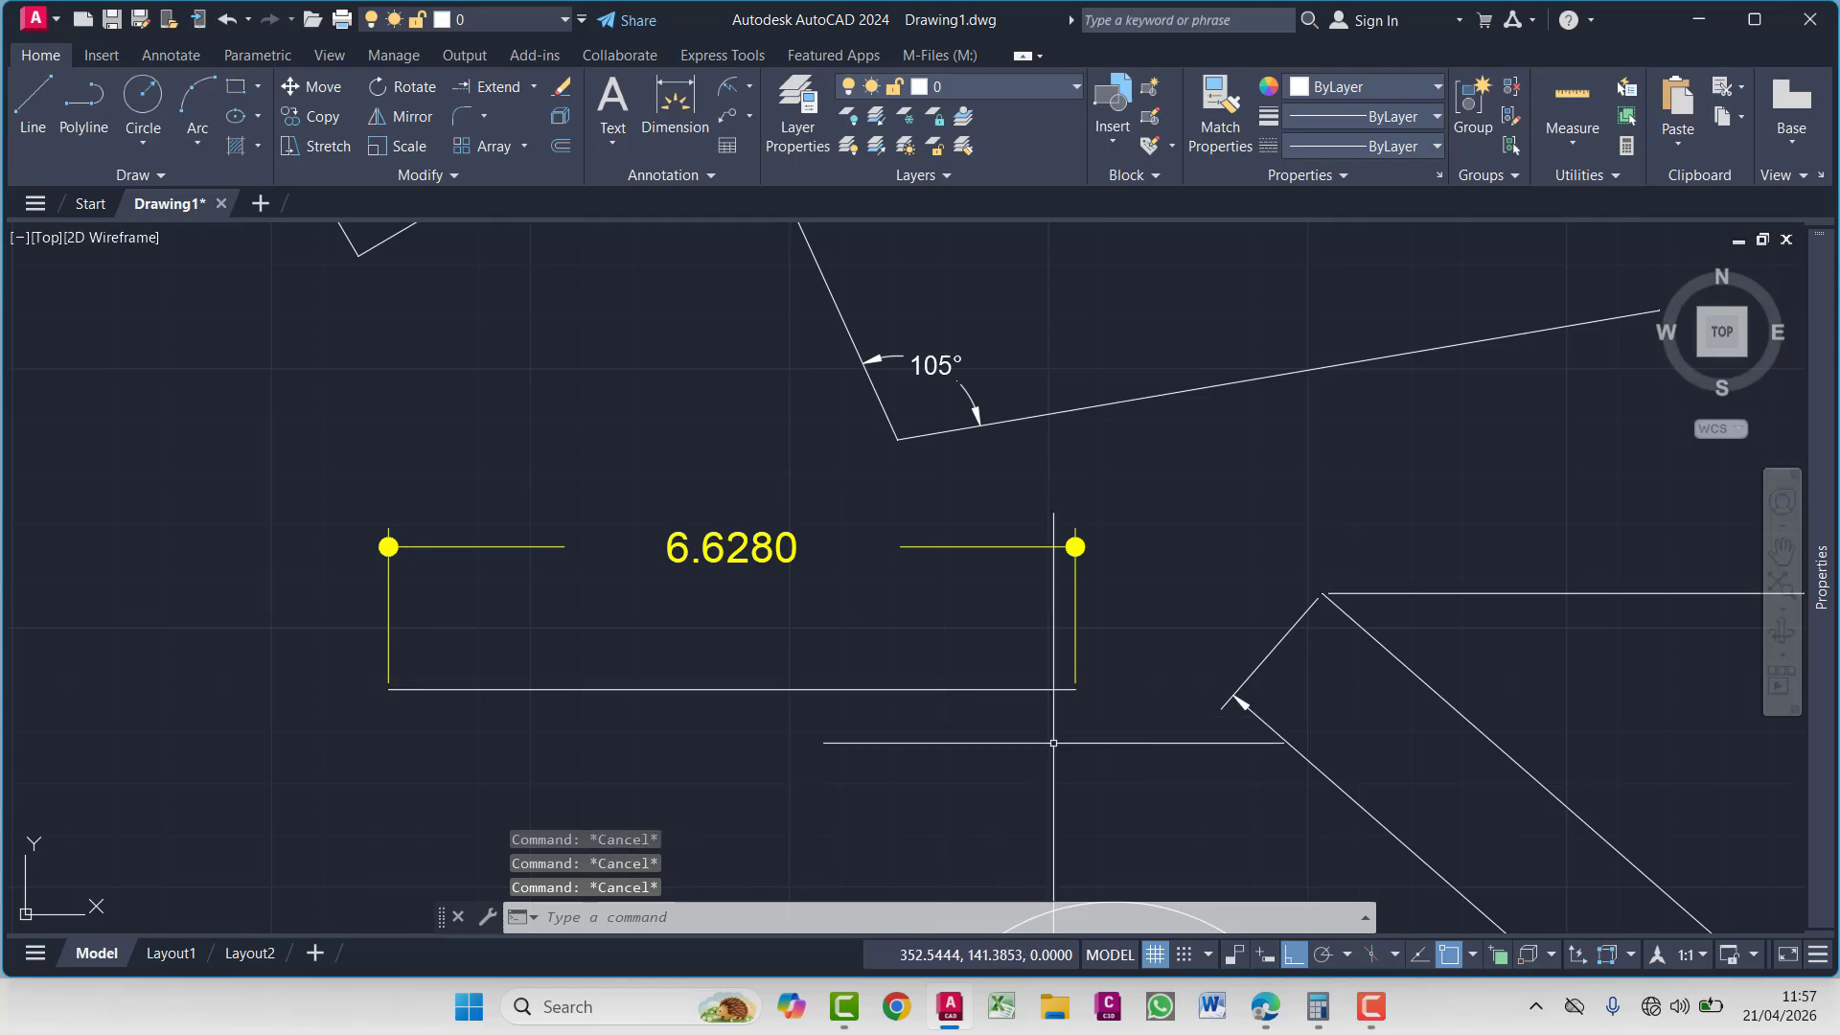
Add a second linear dimension below the short horizontal line, measured between its two endpoints
scroll(1045, 730, down, 2)
middle_drag(1043, 727, 1039, 682)
scroll(856, 634, down, 2)
middle_drag(855, 635, 804, 592)
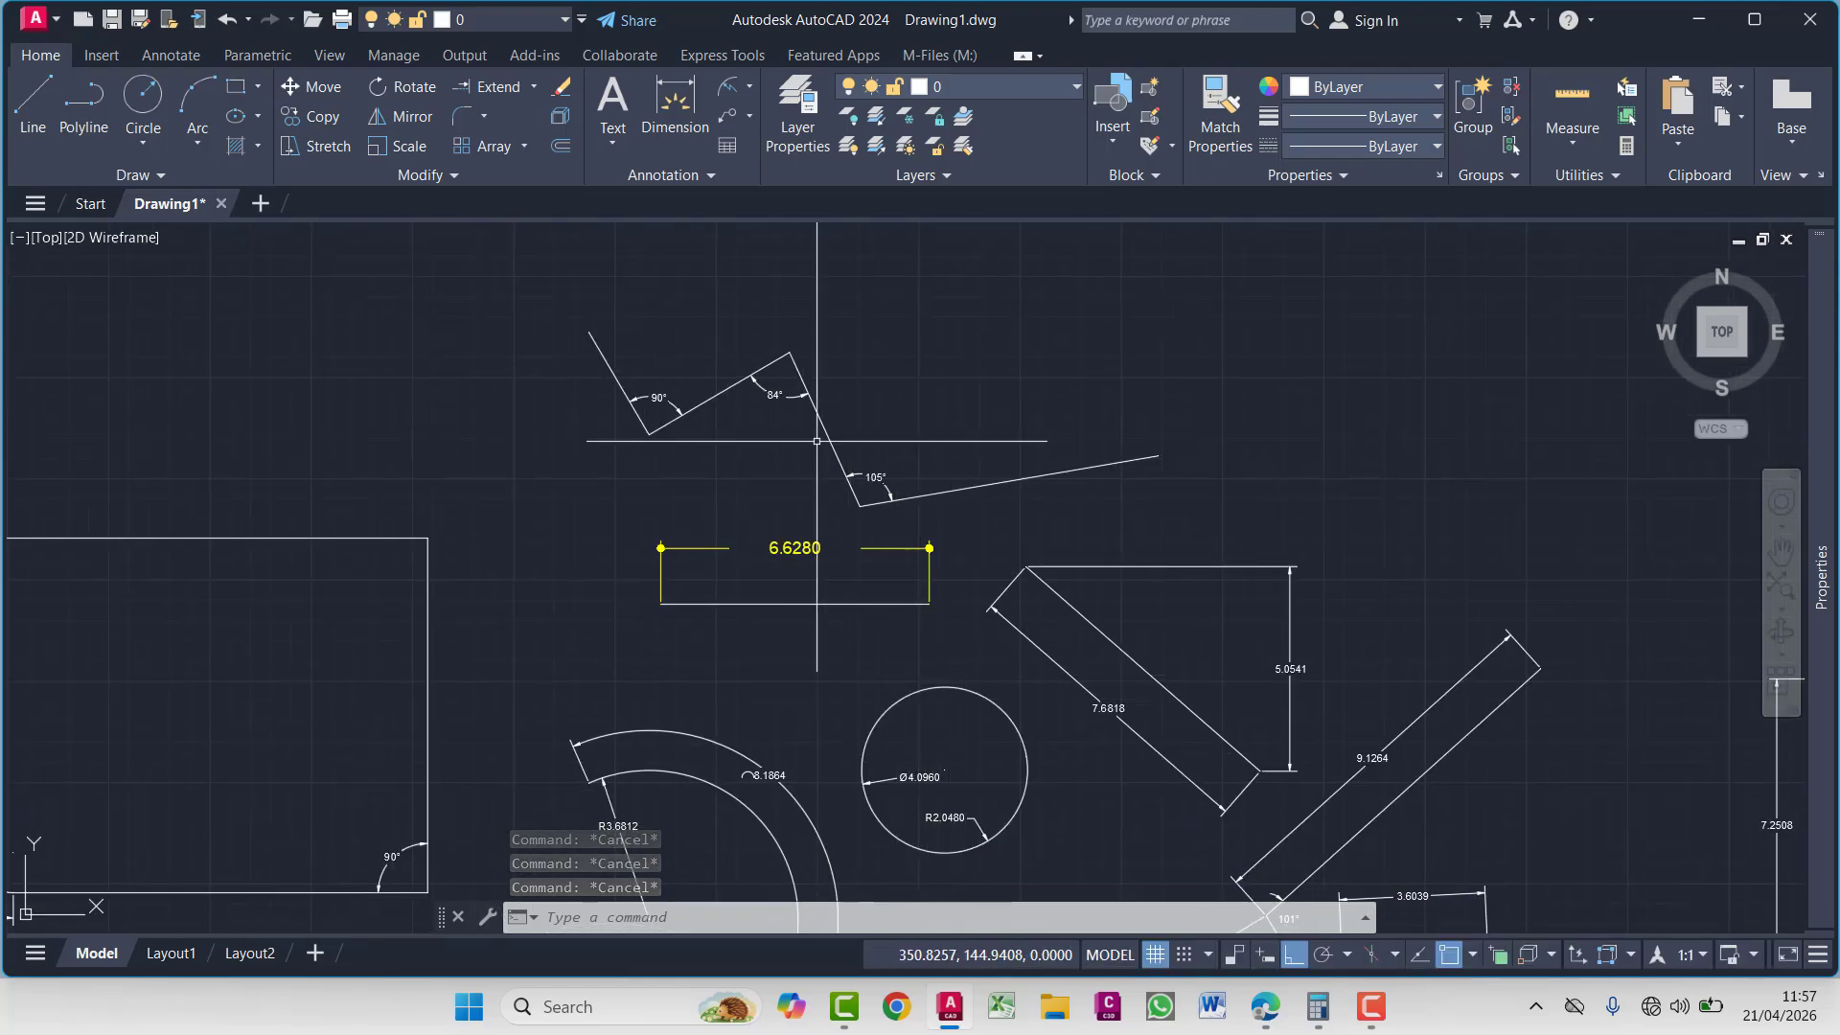
middle_drag(893, 652, 912, 556)
click(671, 148)
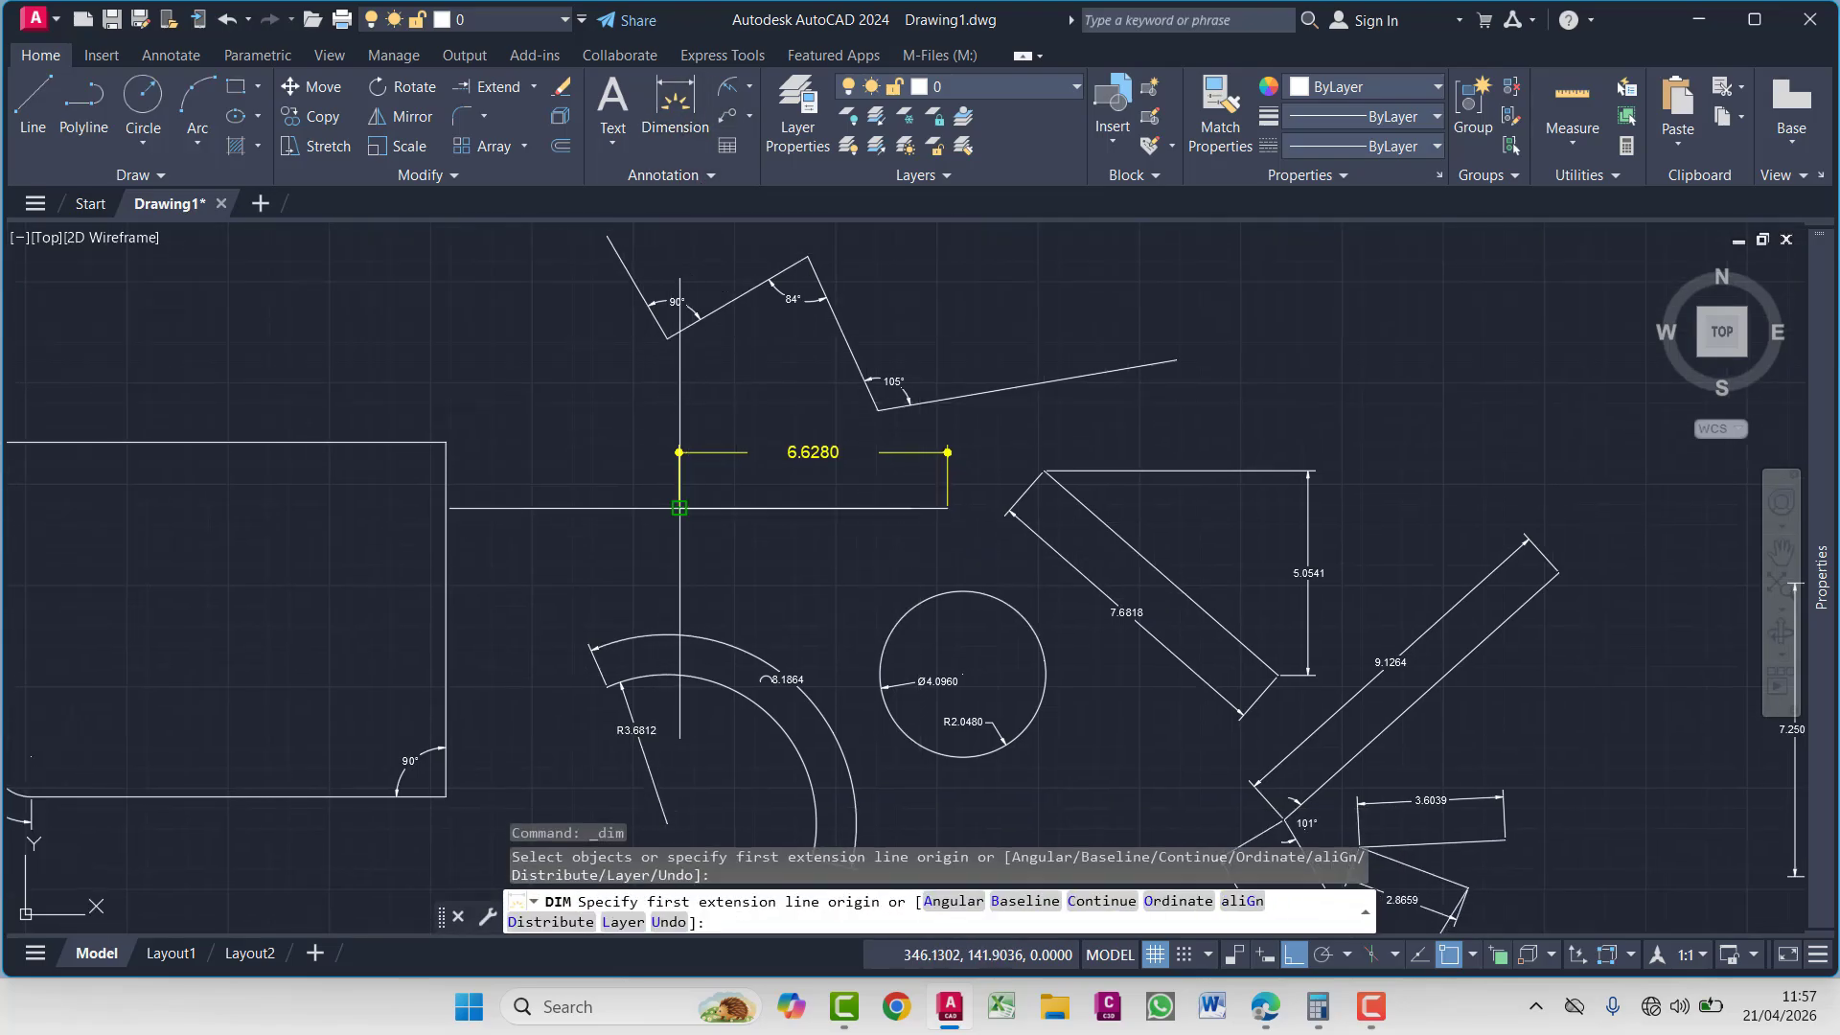
click(680, 507)
click(948, 507)
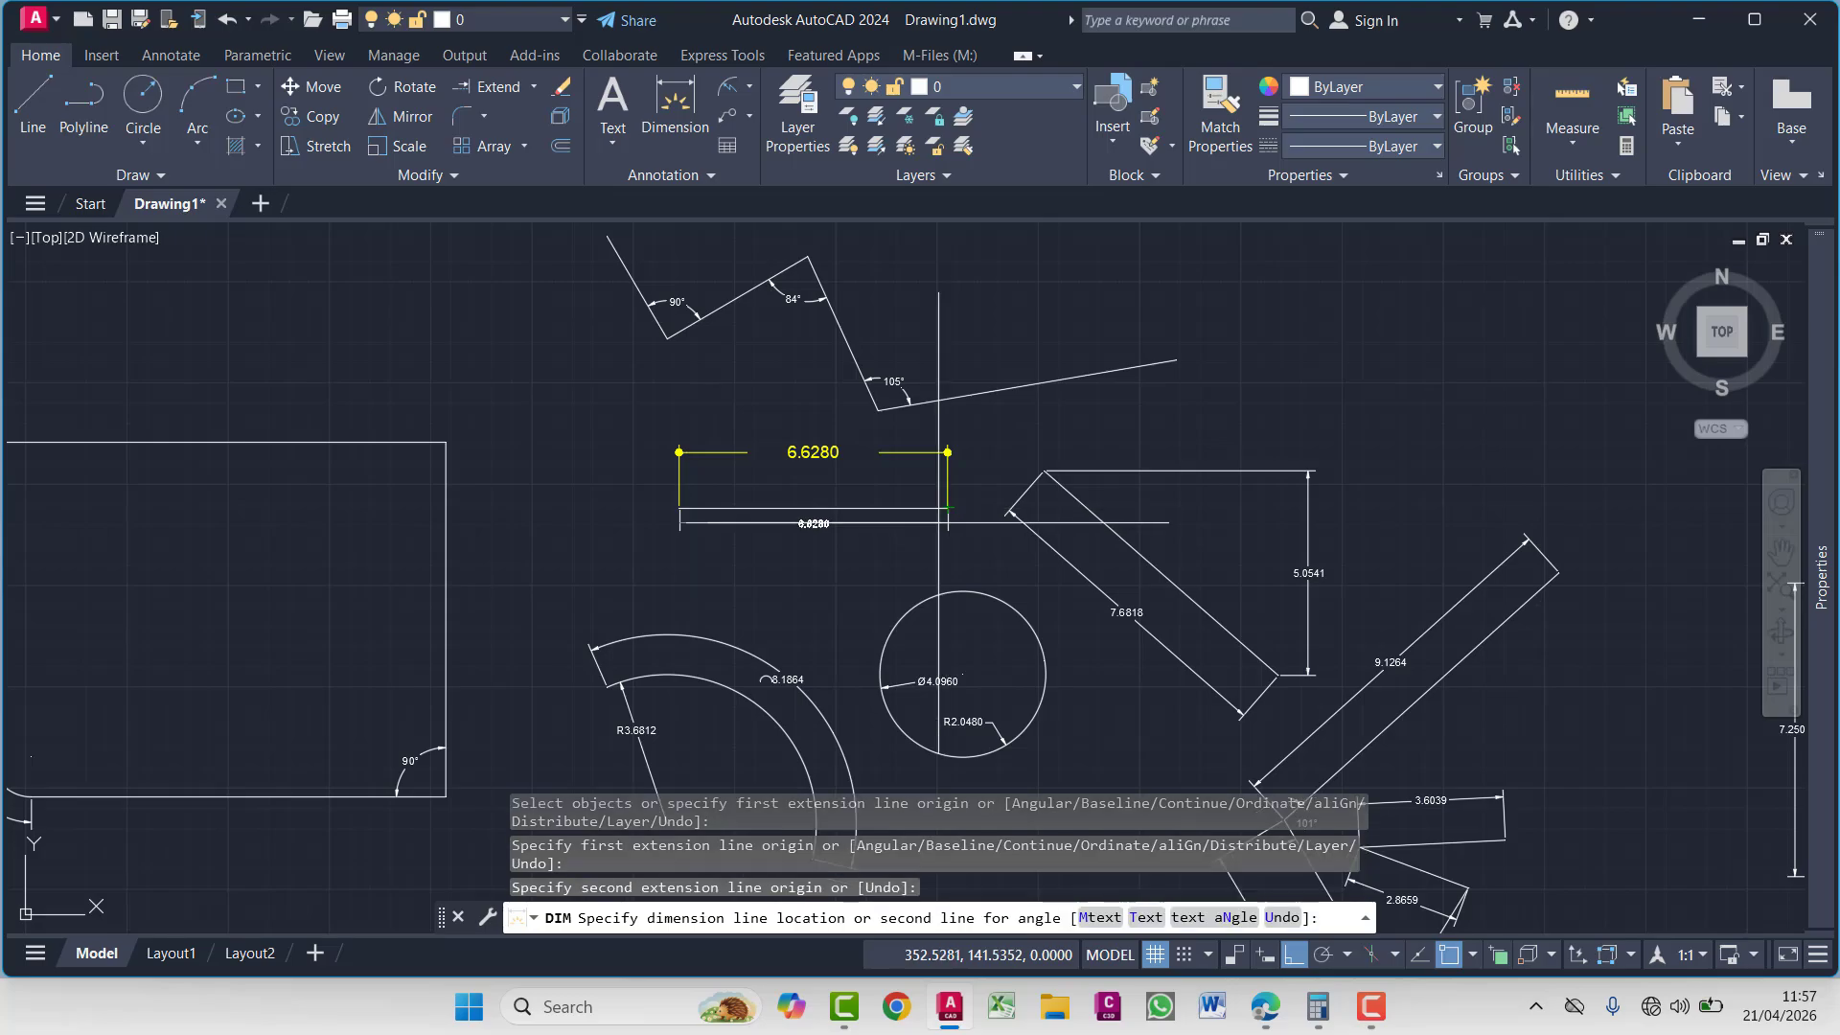
click(813, 544)
scroll(812, 544, up, 4)
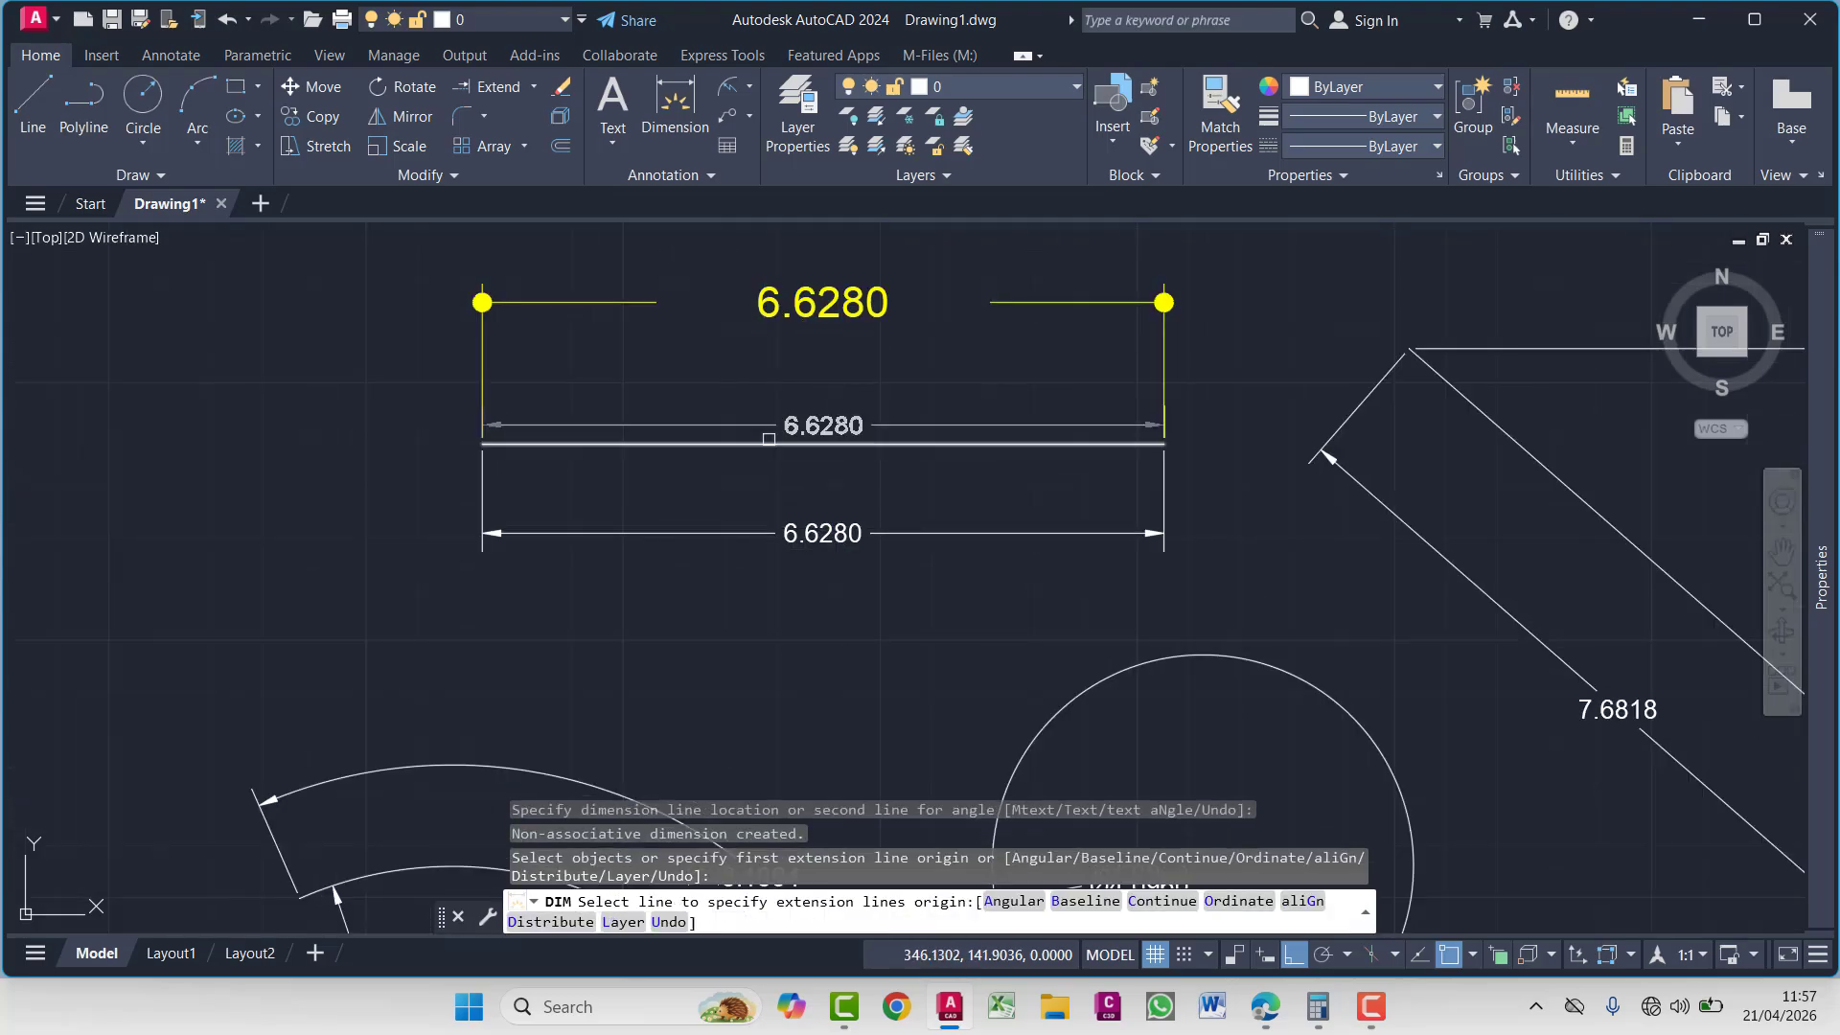
key(Escape)
key(Escape)
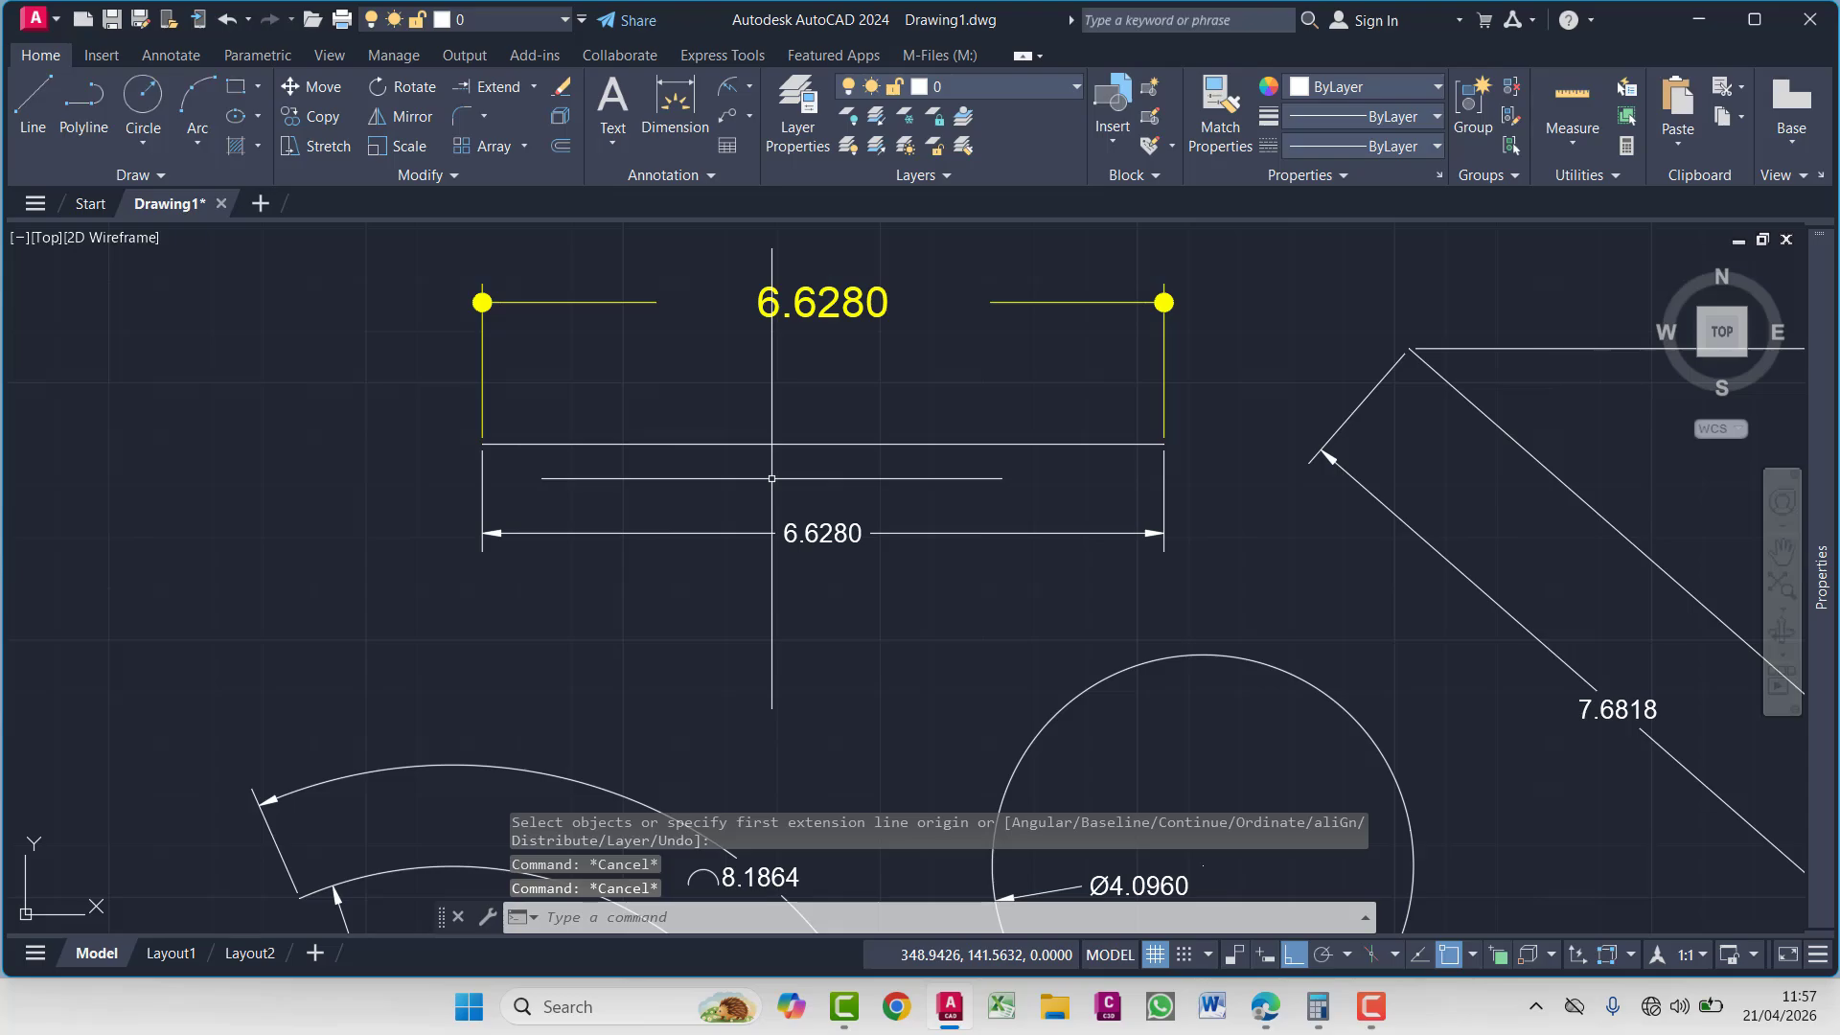
Match the properties of the yellow dimension onto the new dimension below the line
text(MA)
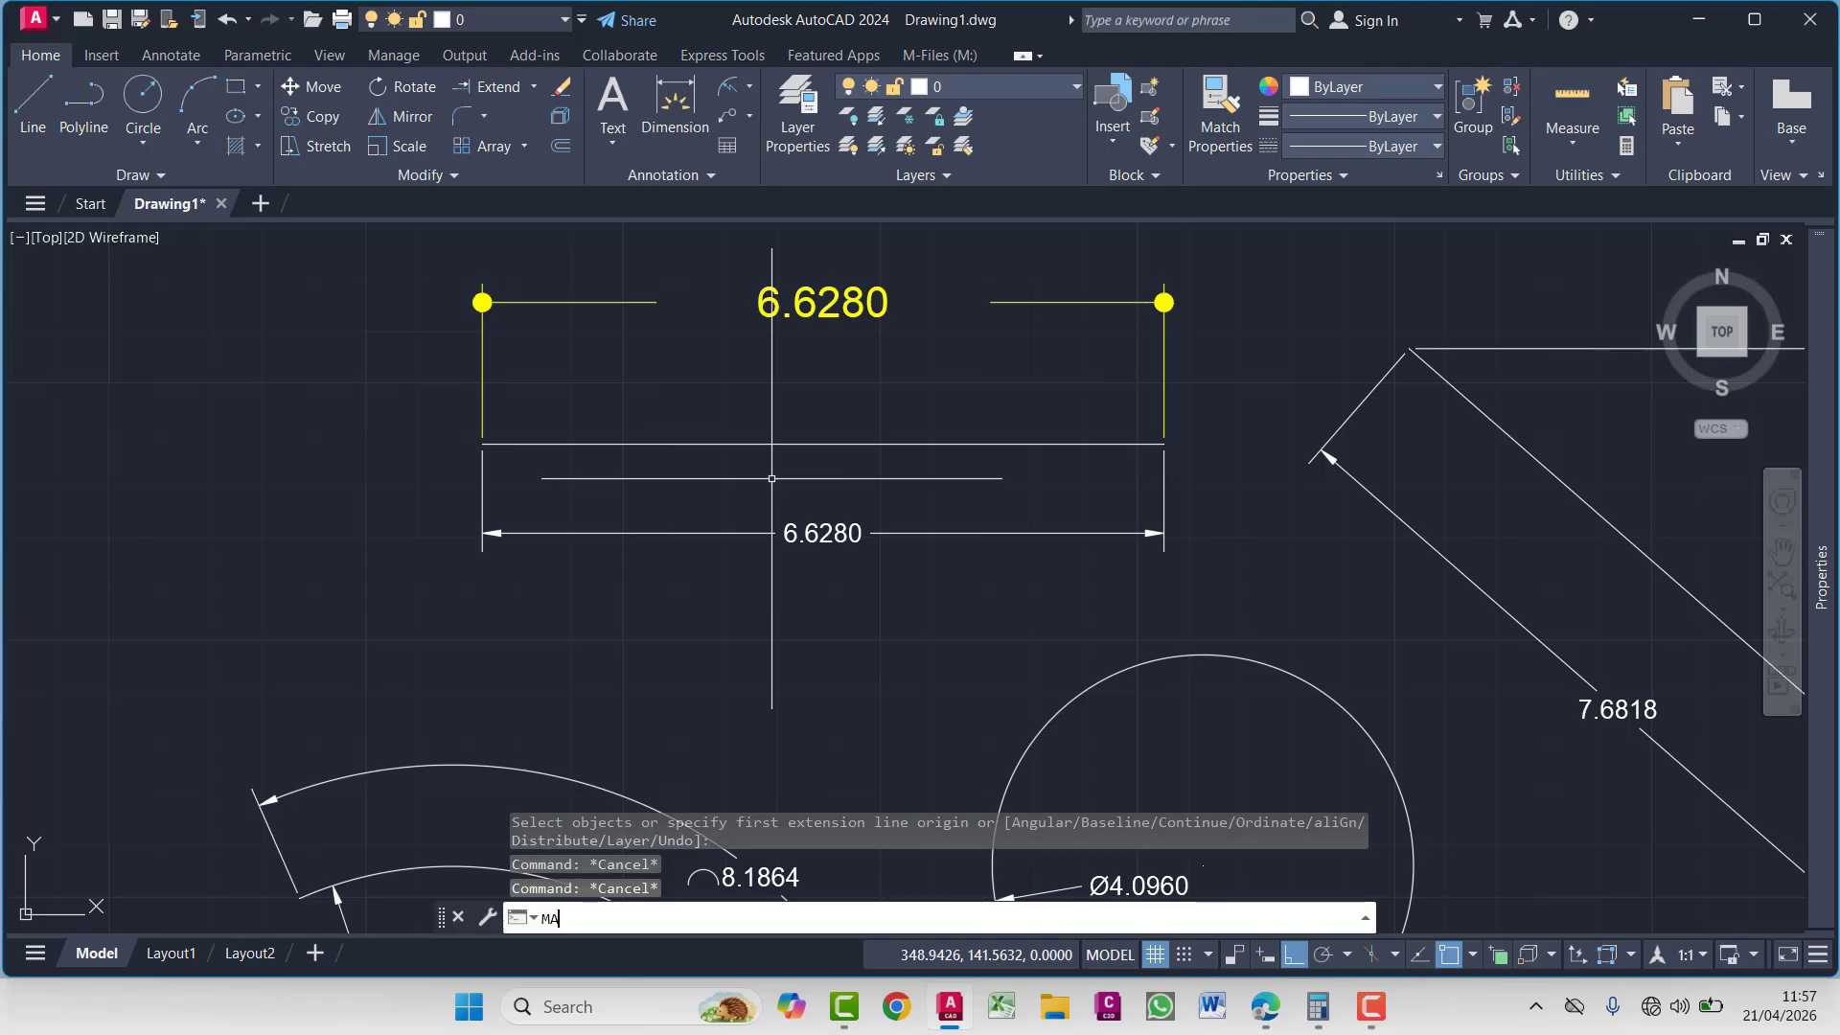
key(Return)
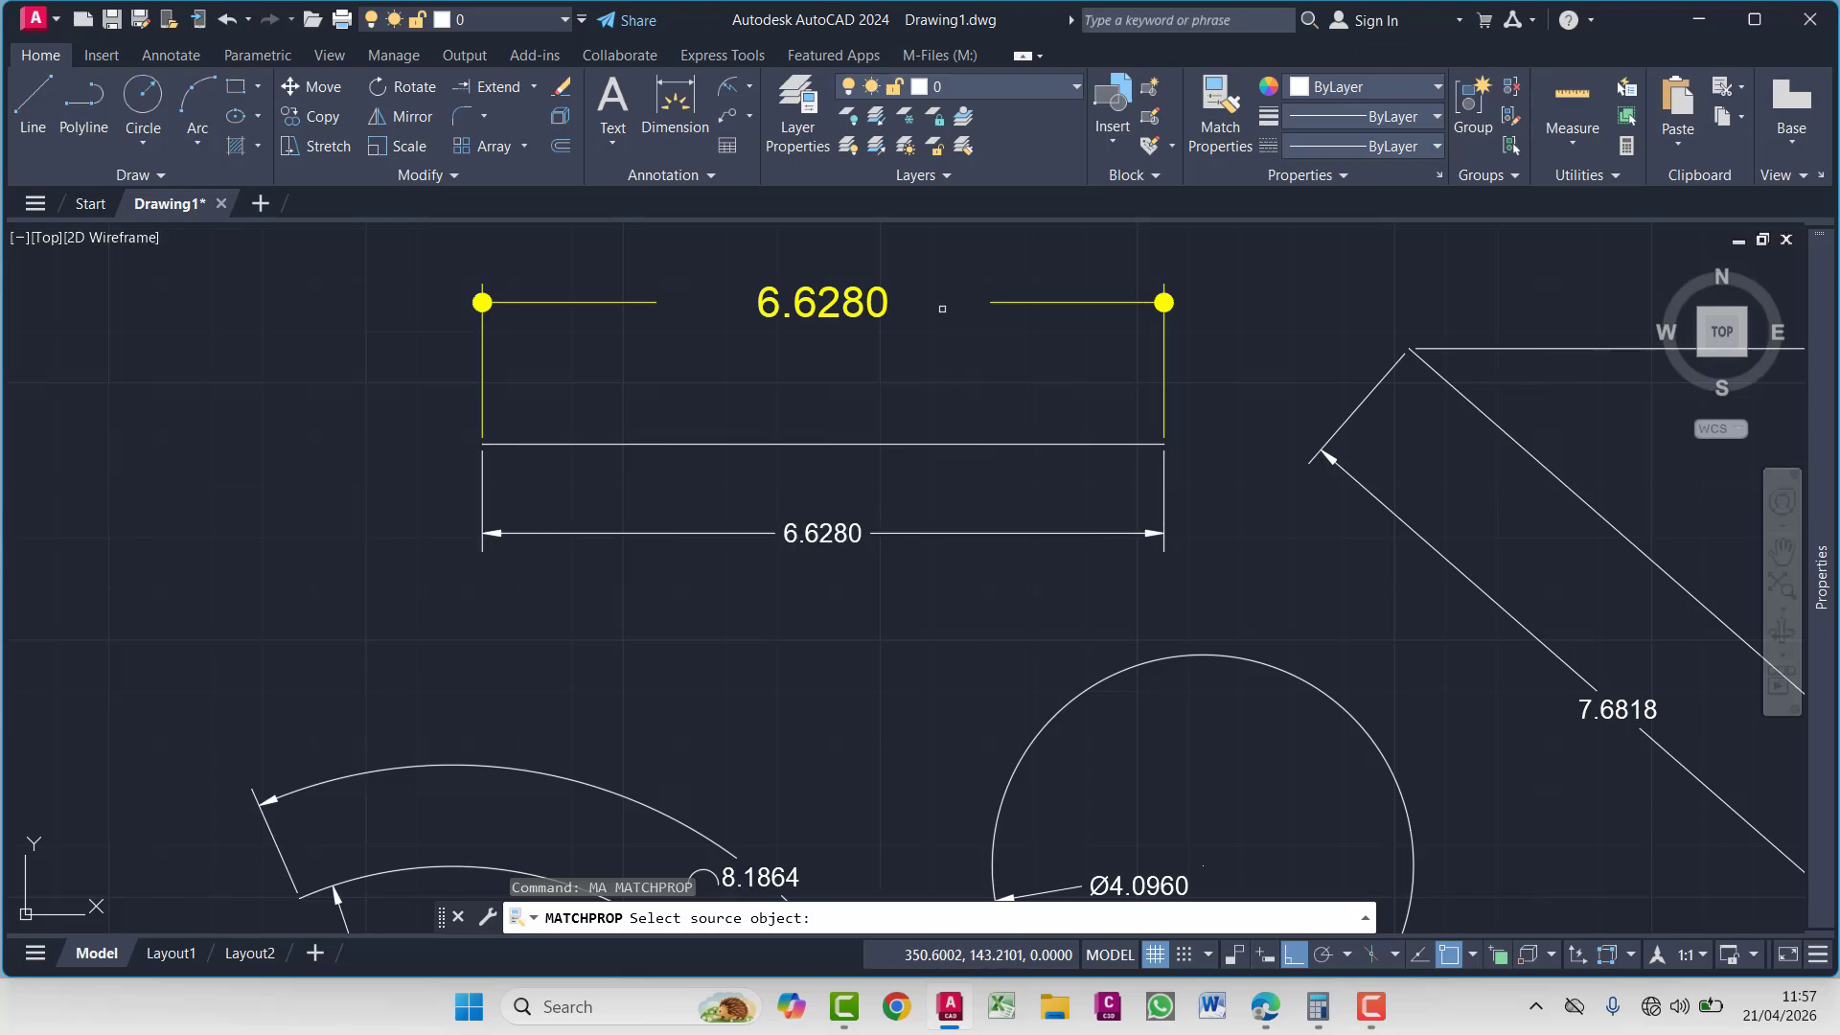
click(940, 302)
click(874, 551)
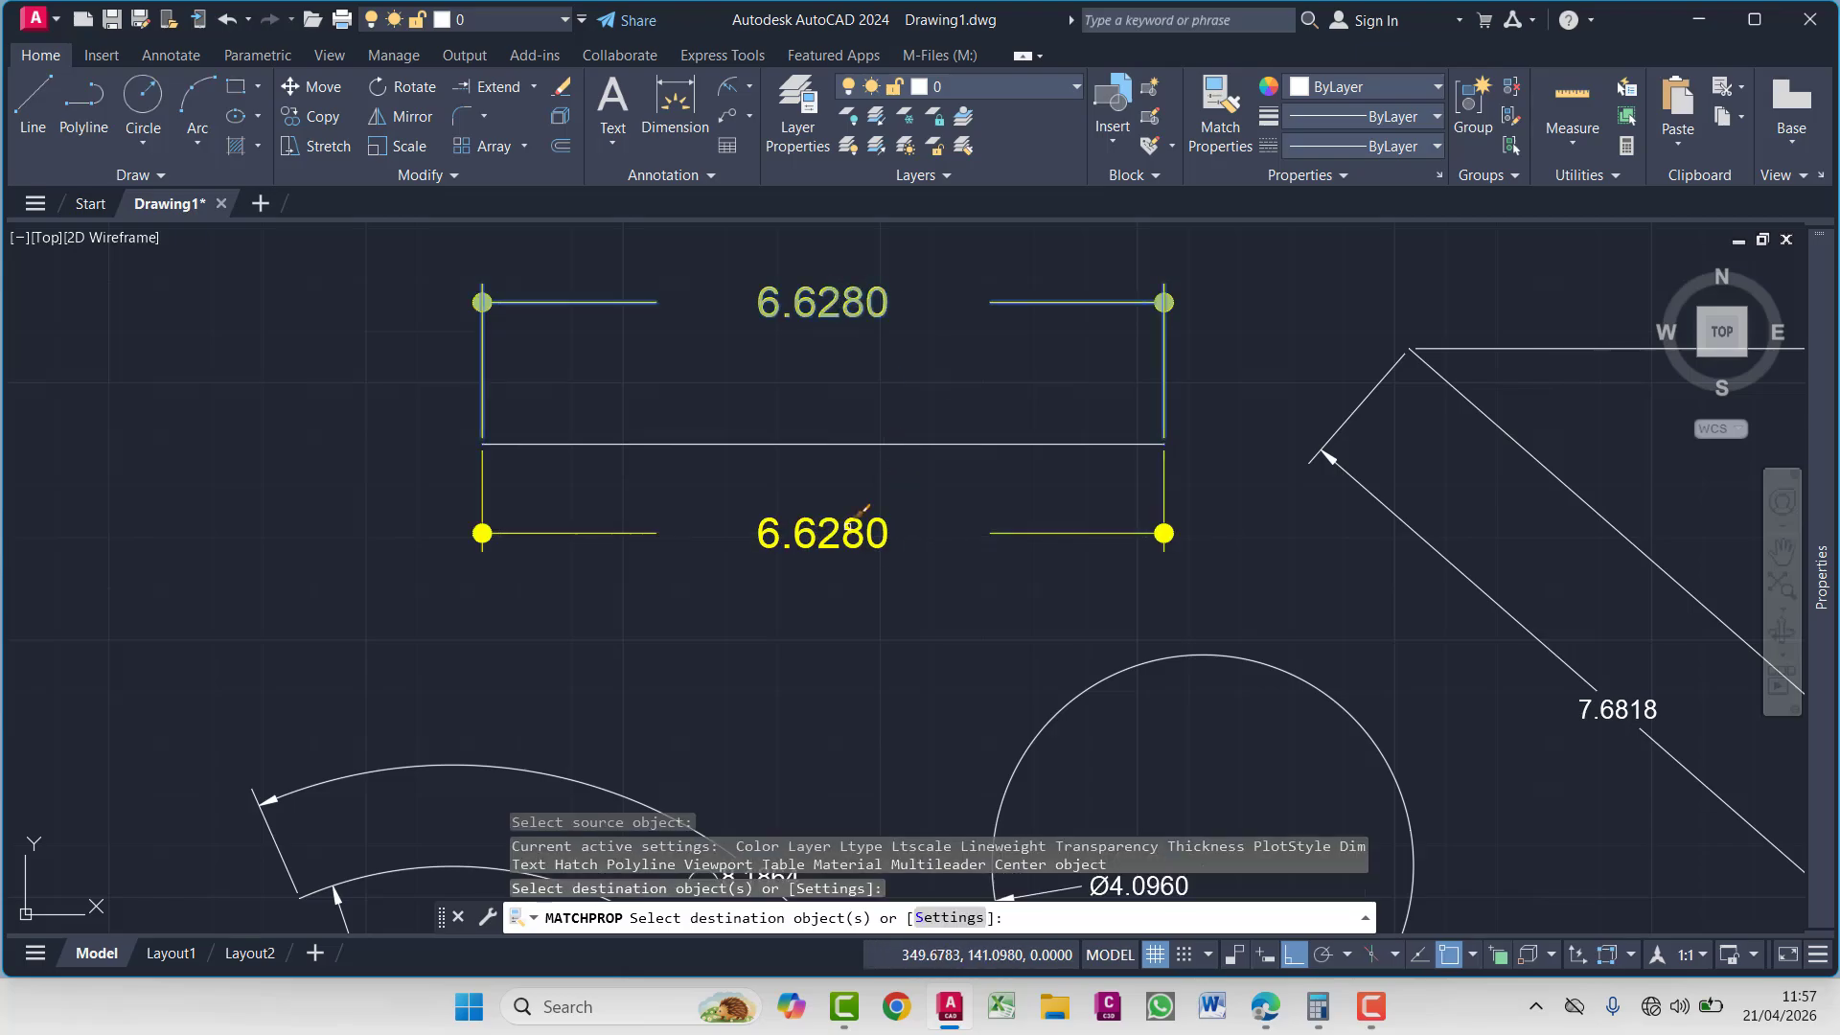
key(Escape)
key(Escape)
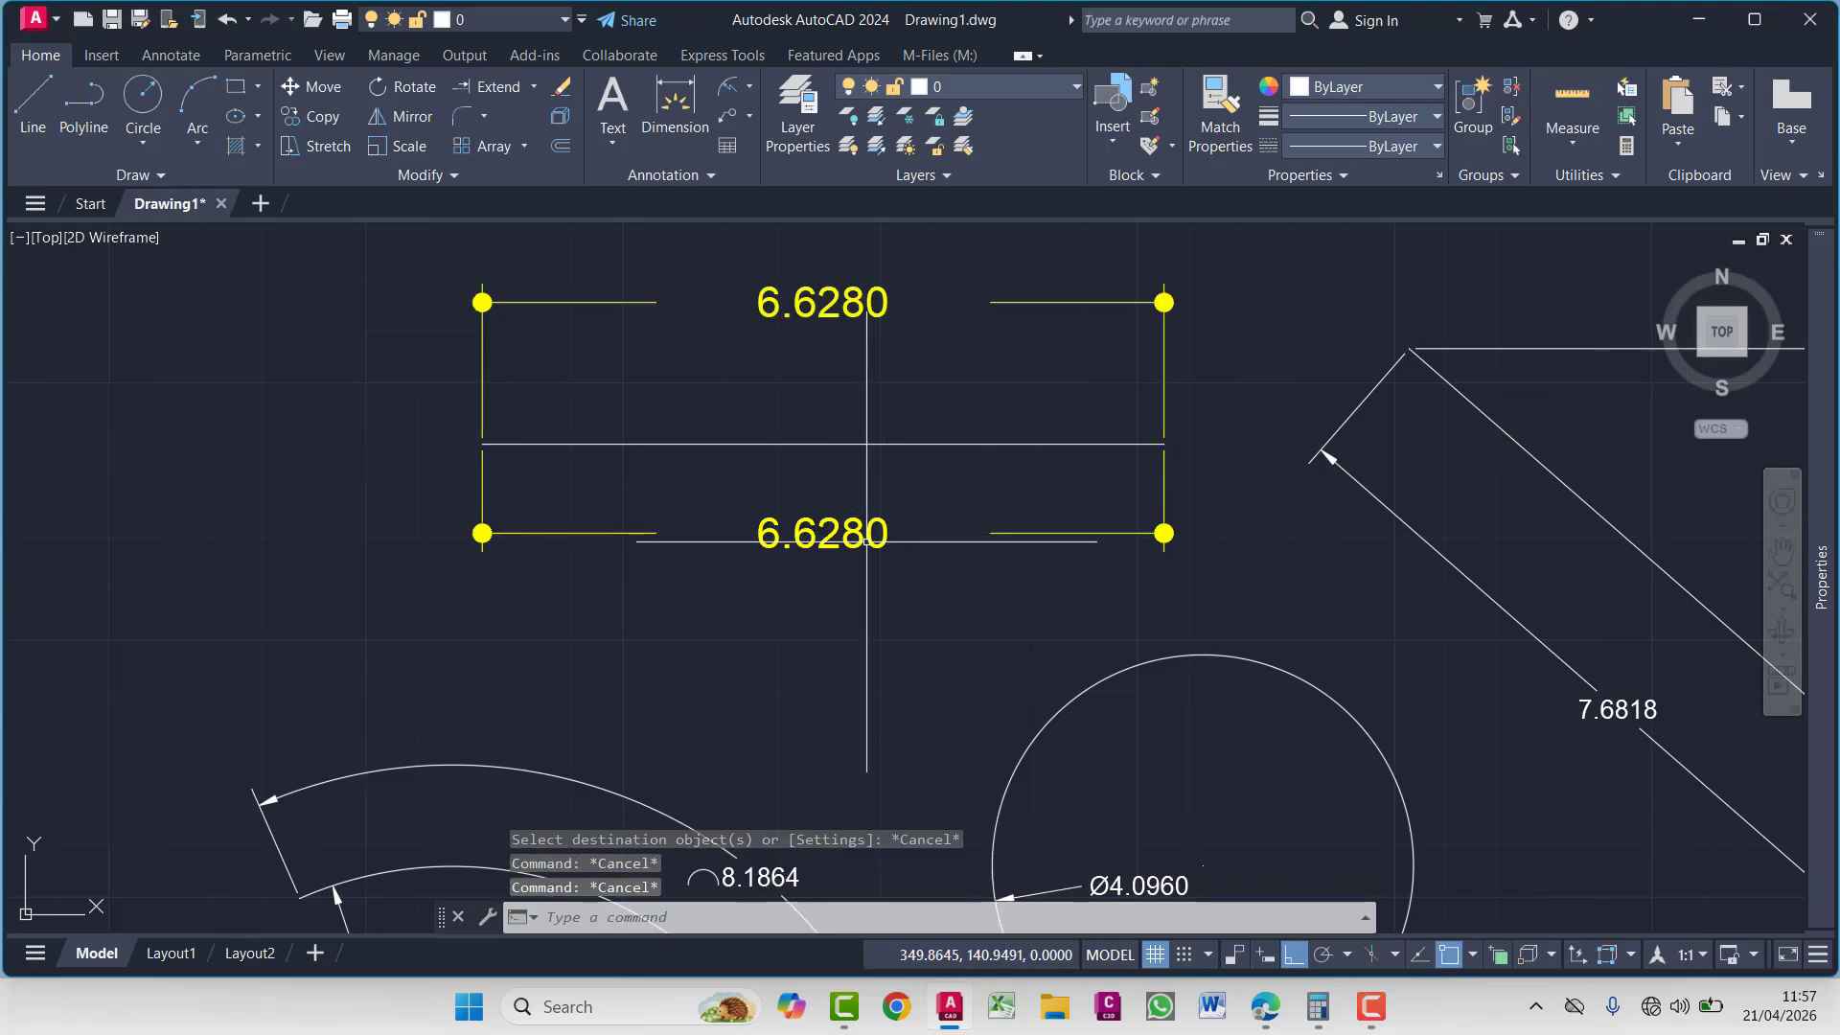
scroll(867, 541, down, 6)
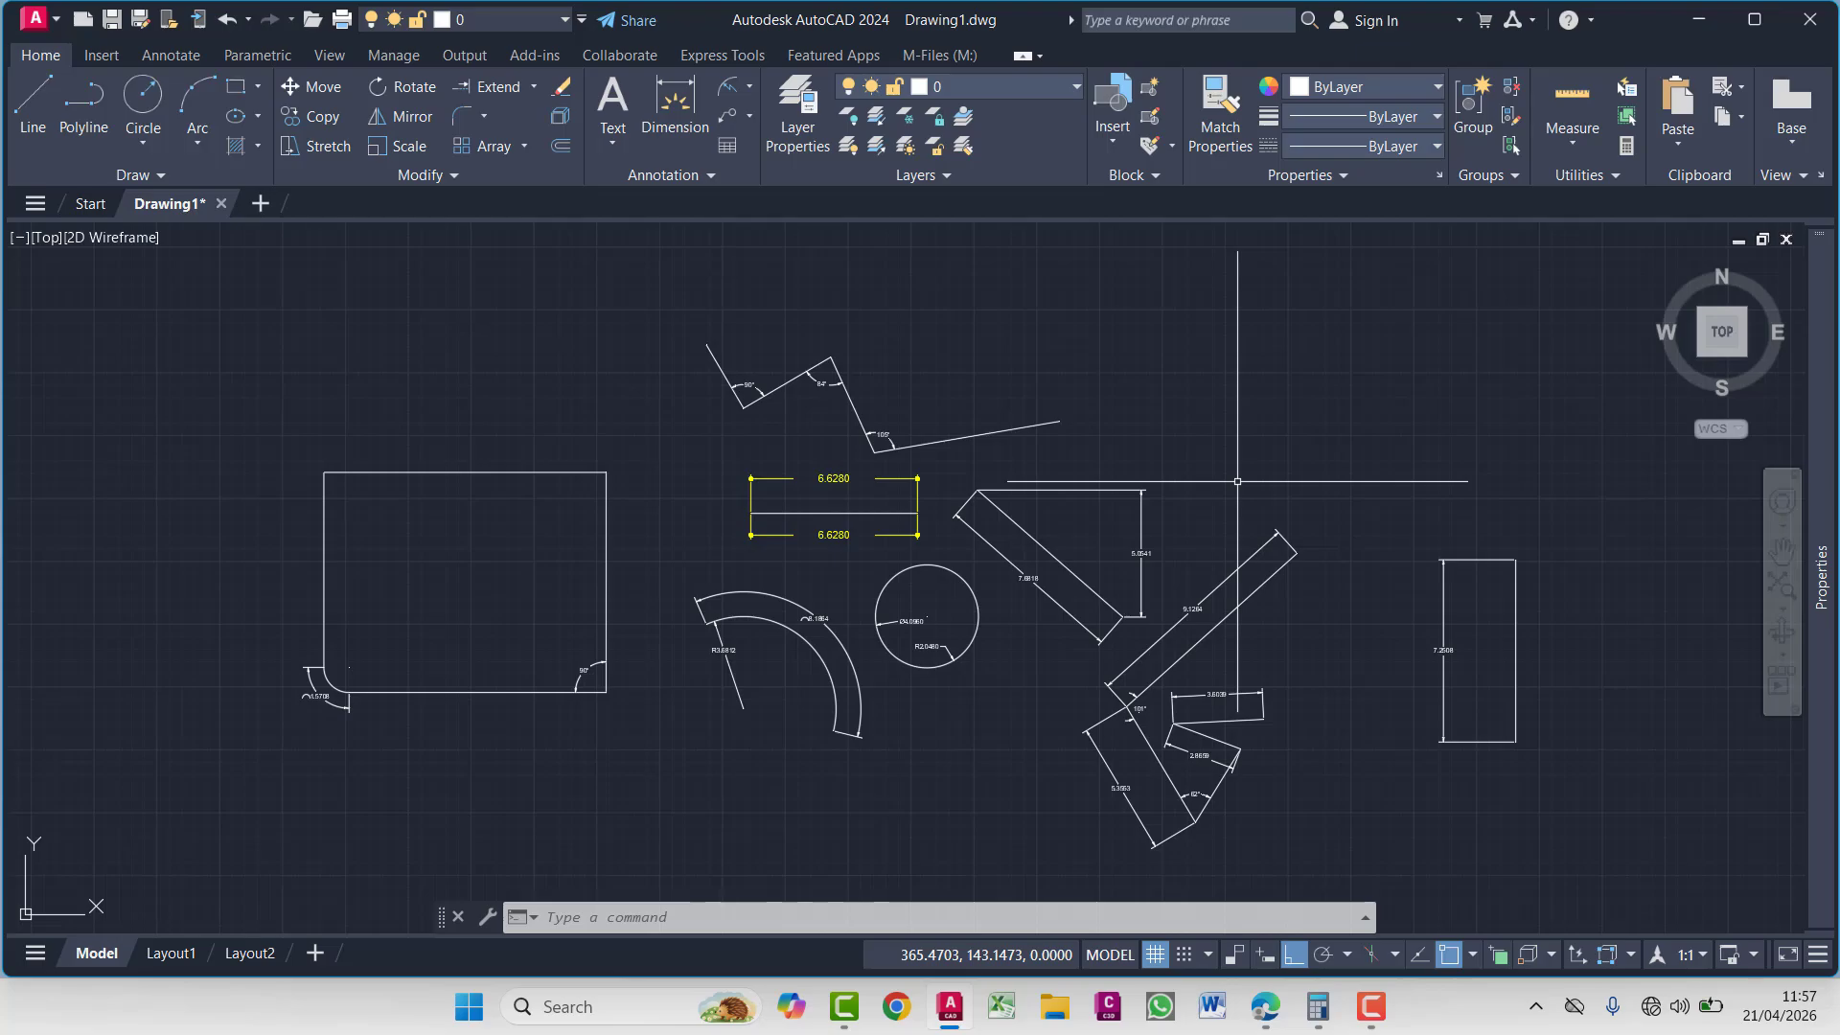
click(750, 86)
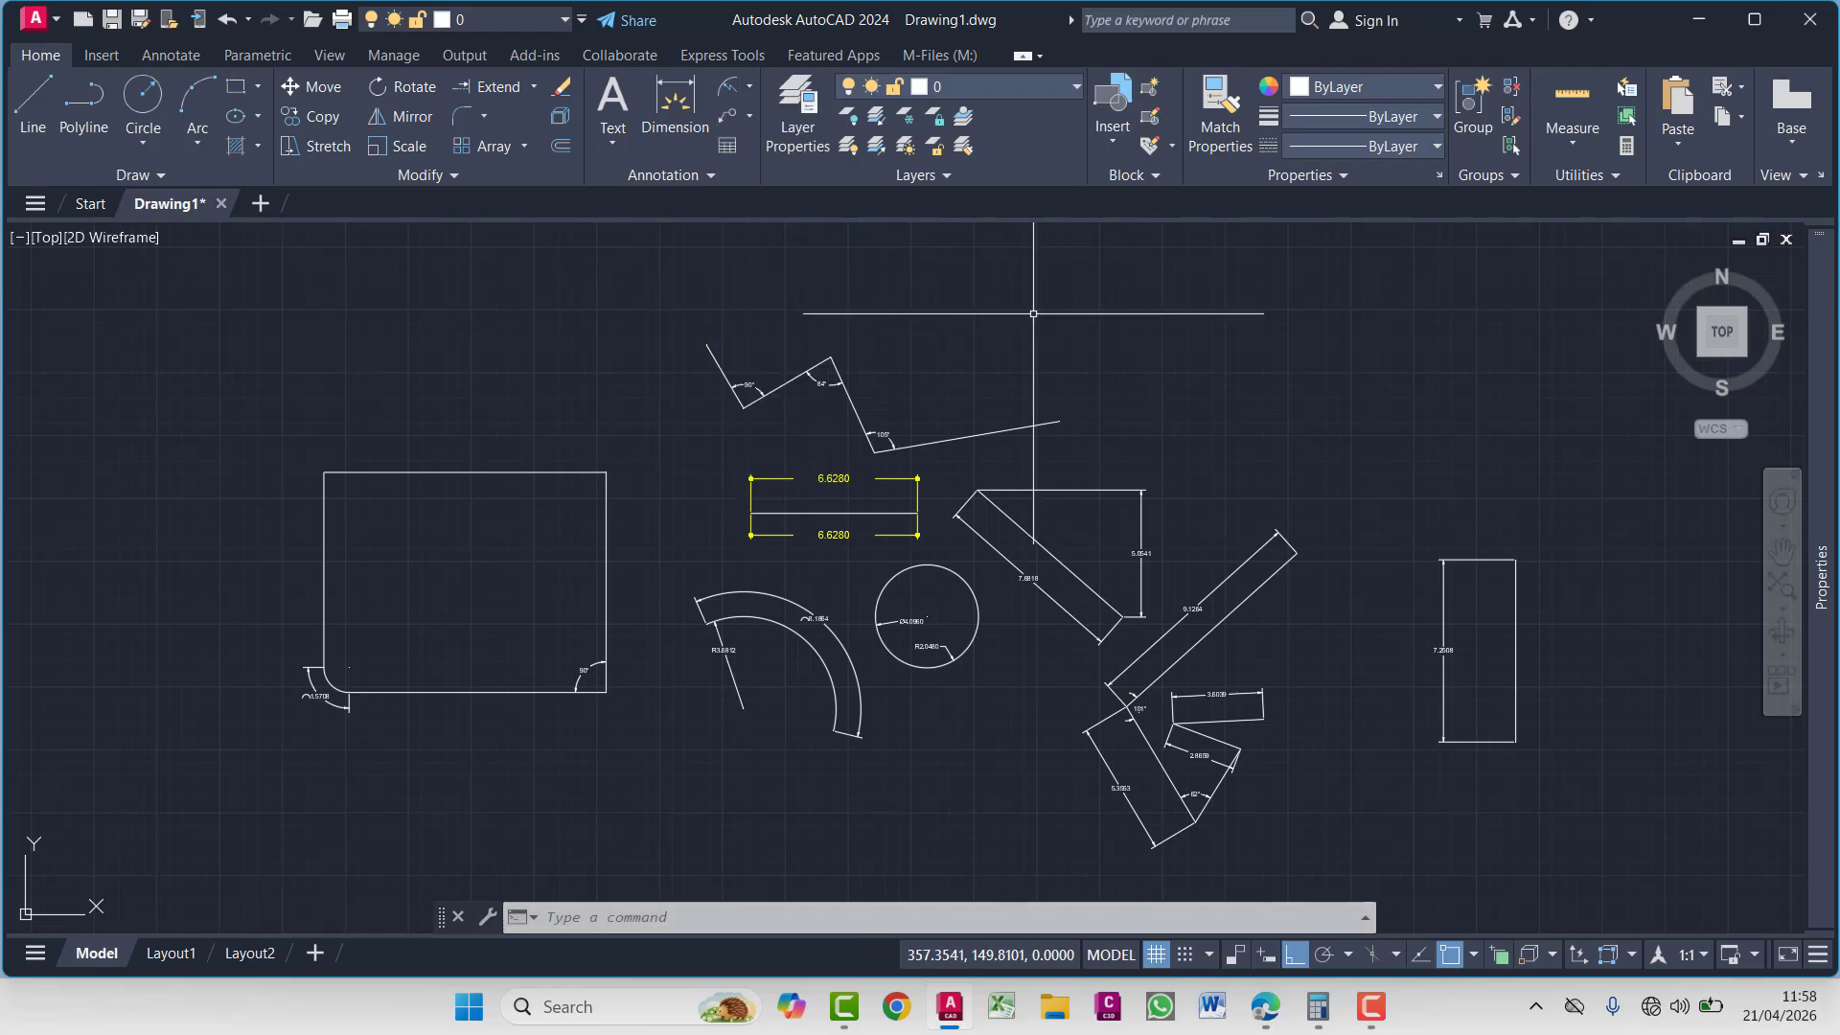
key(Escape)
key(Escape)
key(Escape)
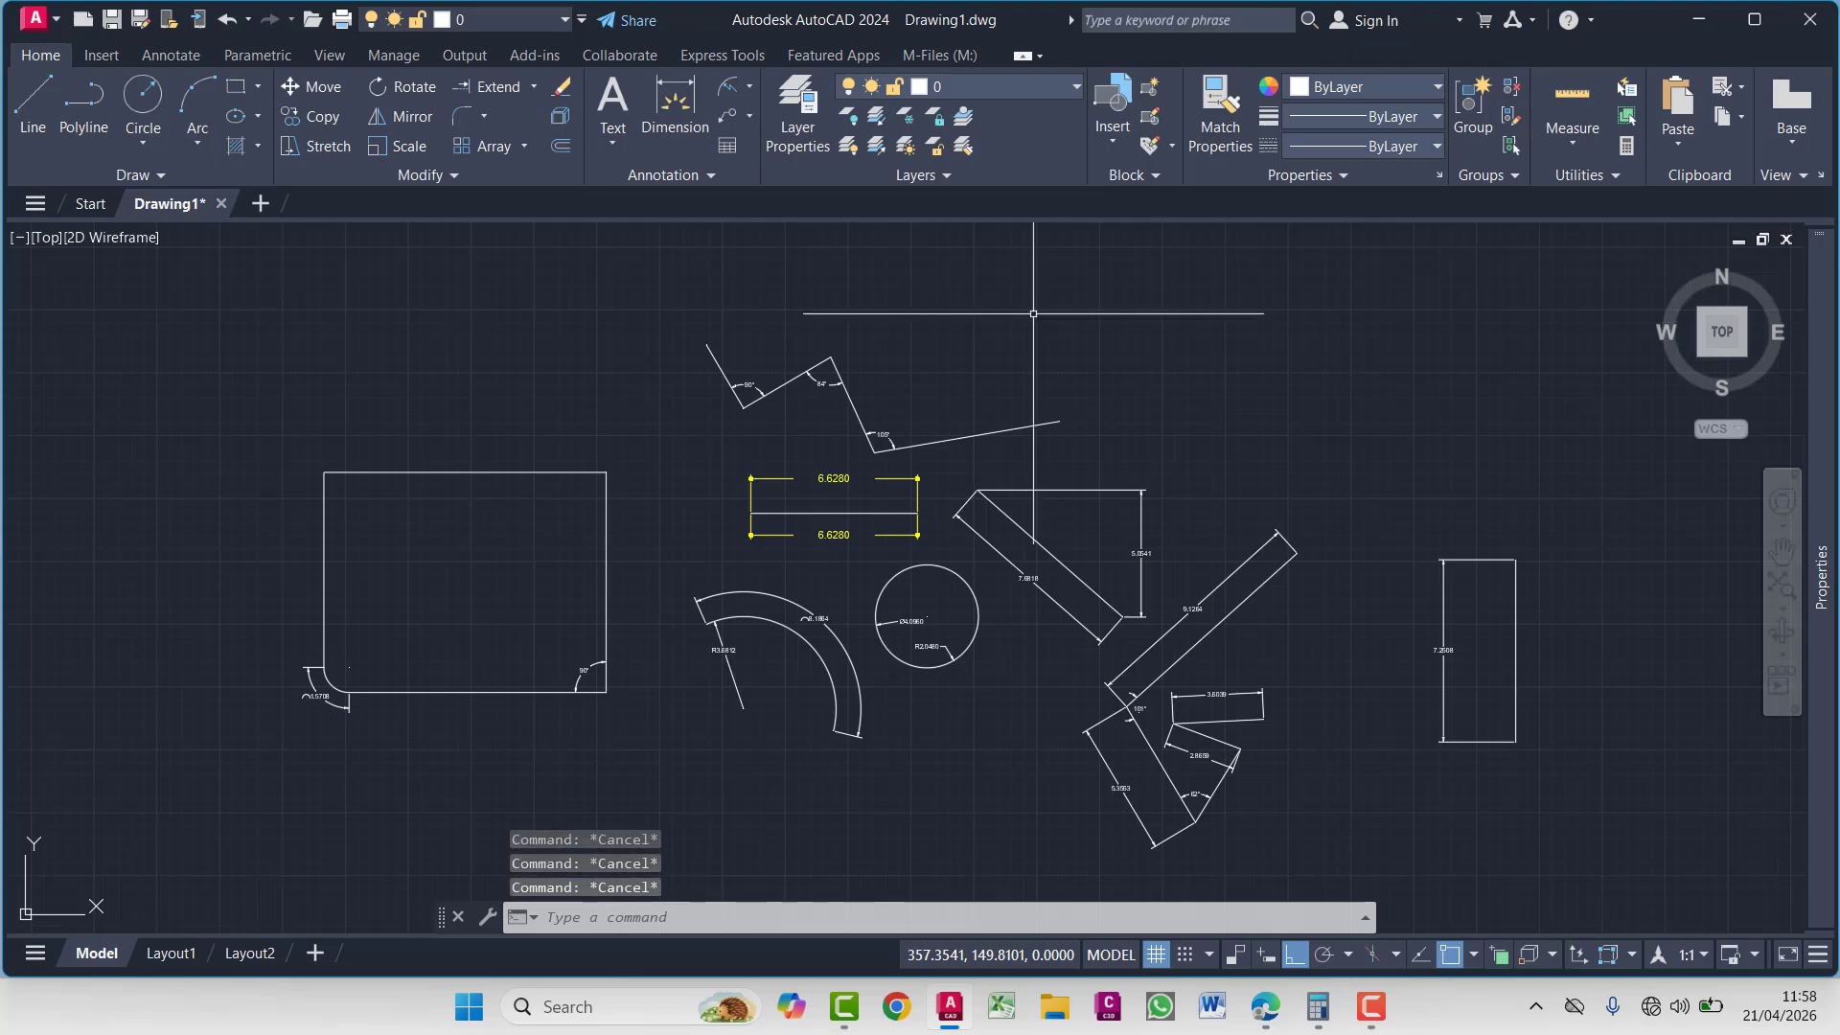
Start a new dimension style based on Standard and applied to all dimensions
text(d)
key(Return)
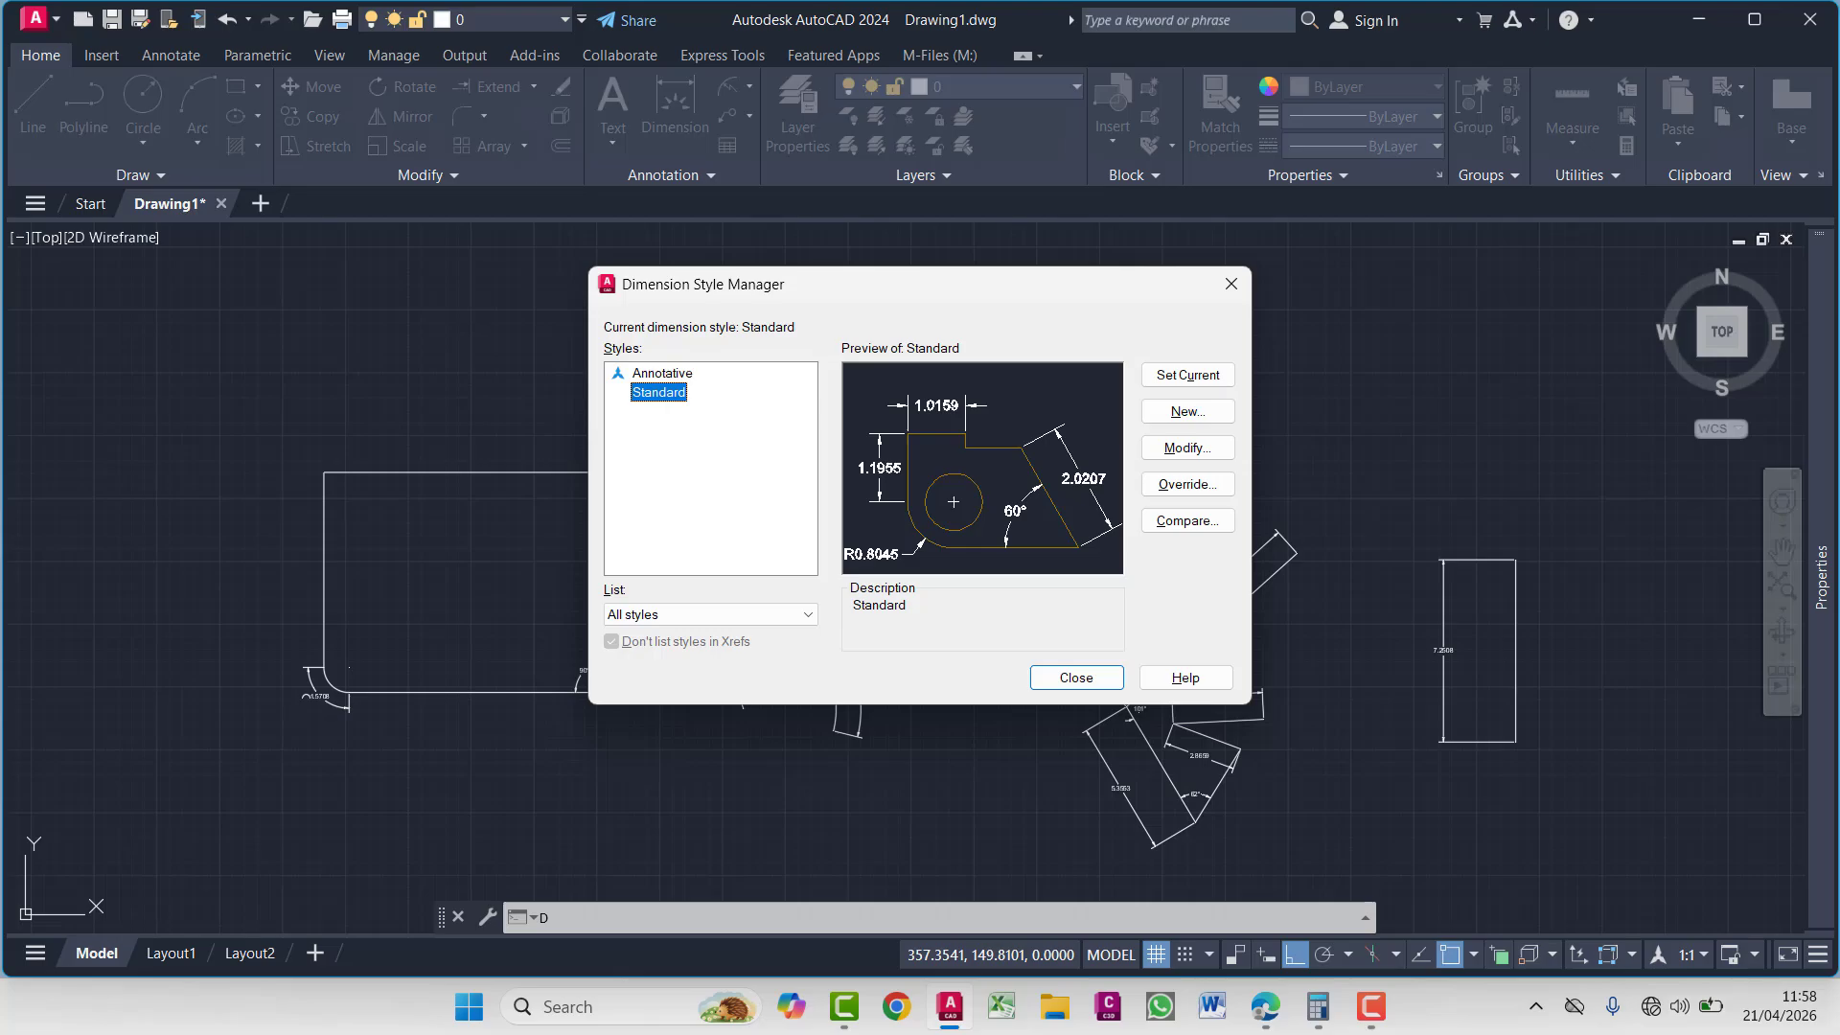
click(1186, 412)
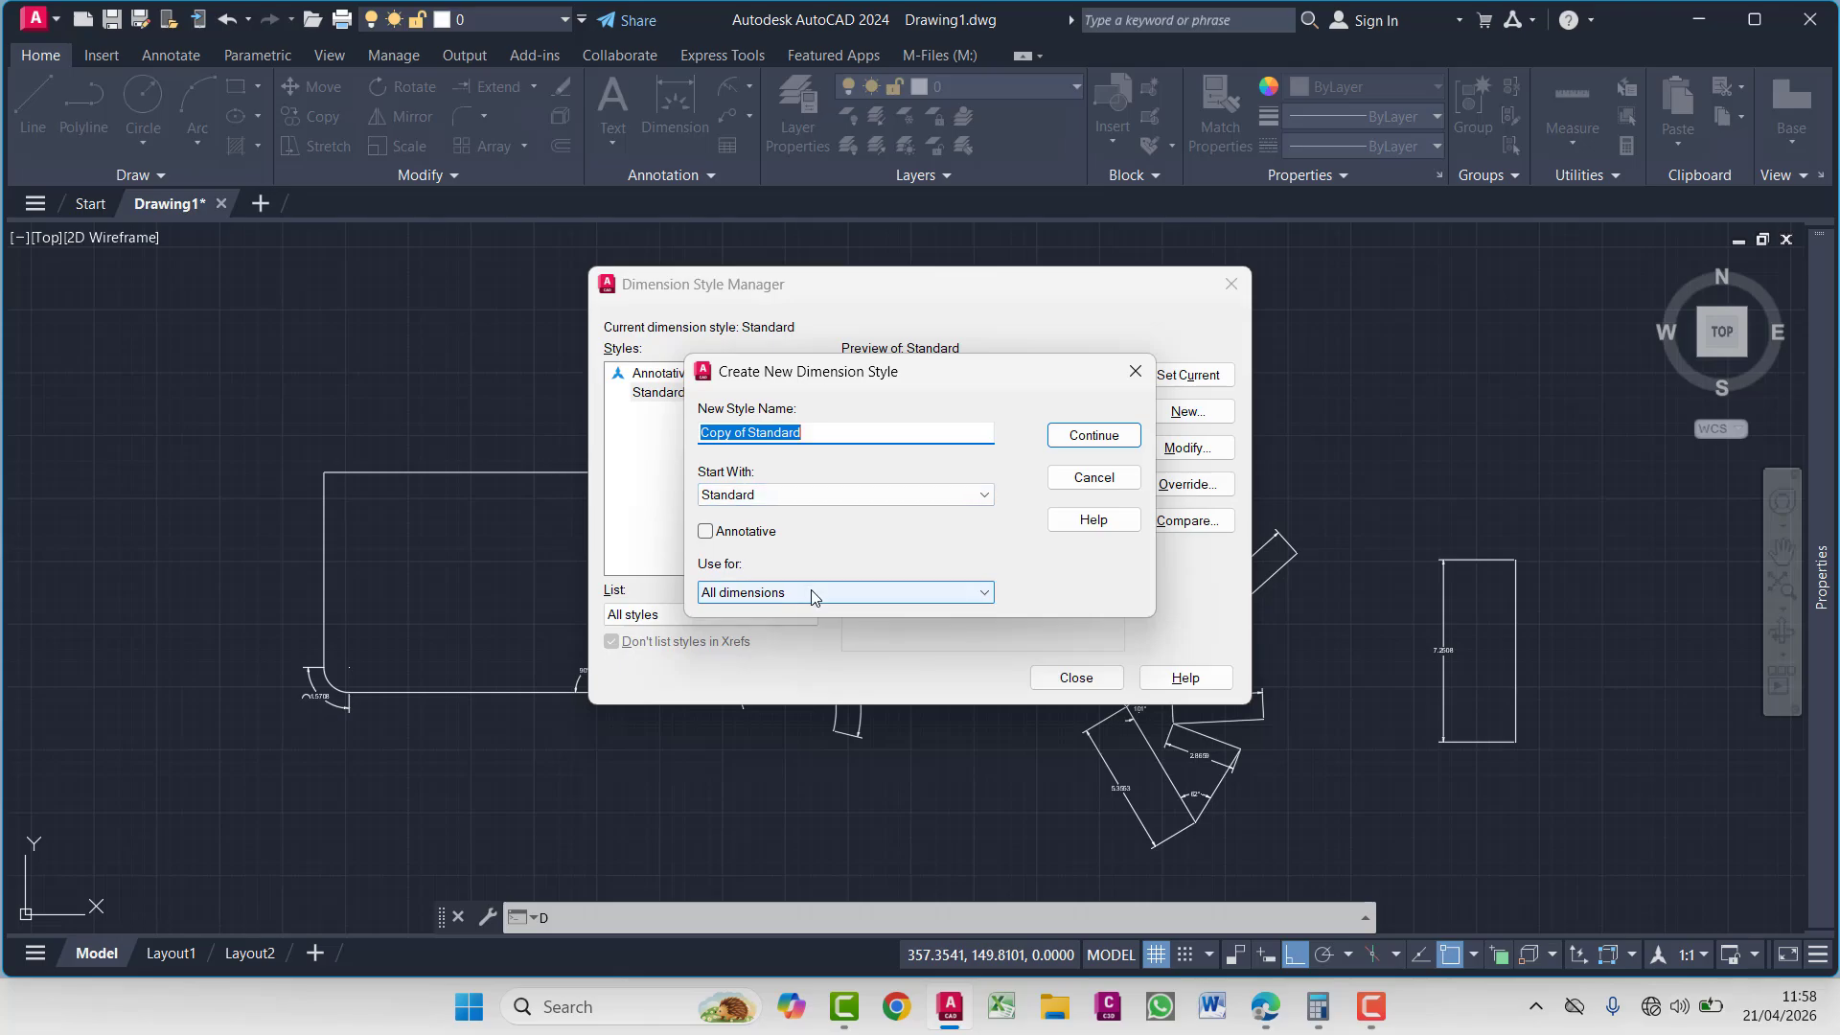
click(811, 593)
click(753, 614)
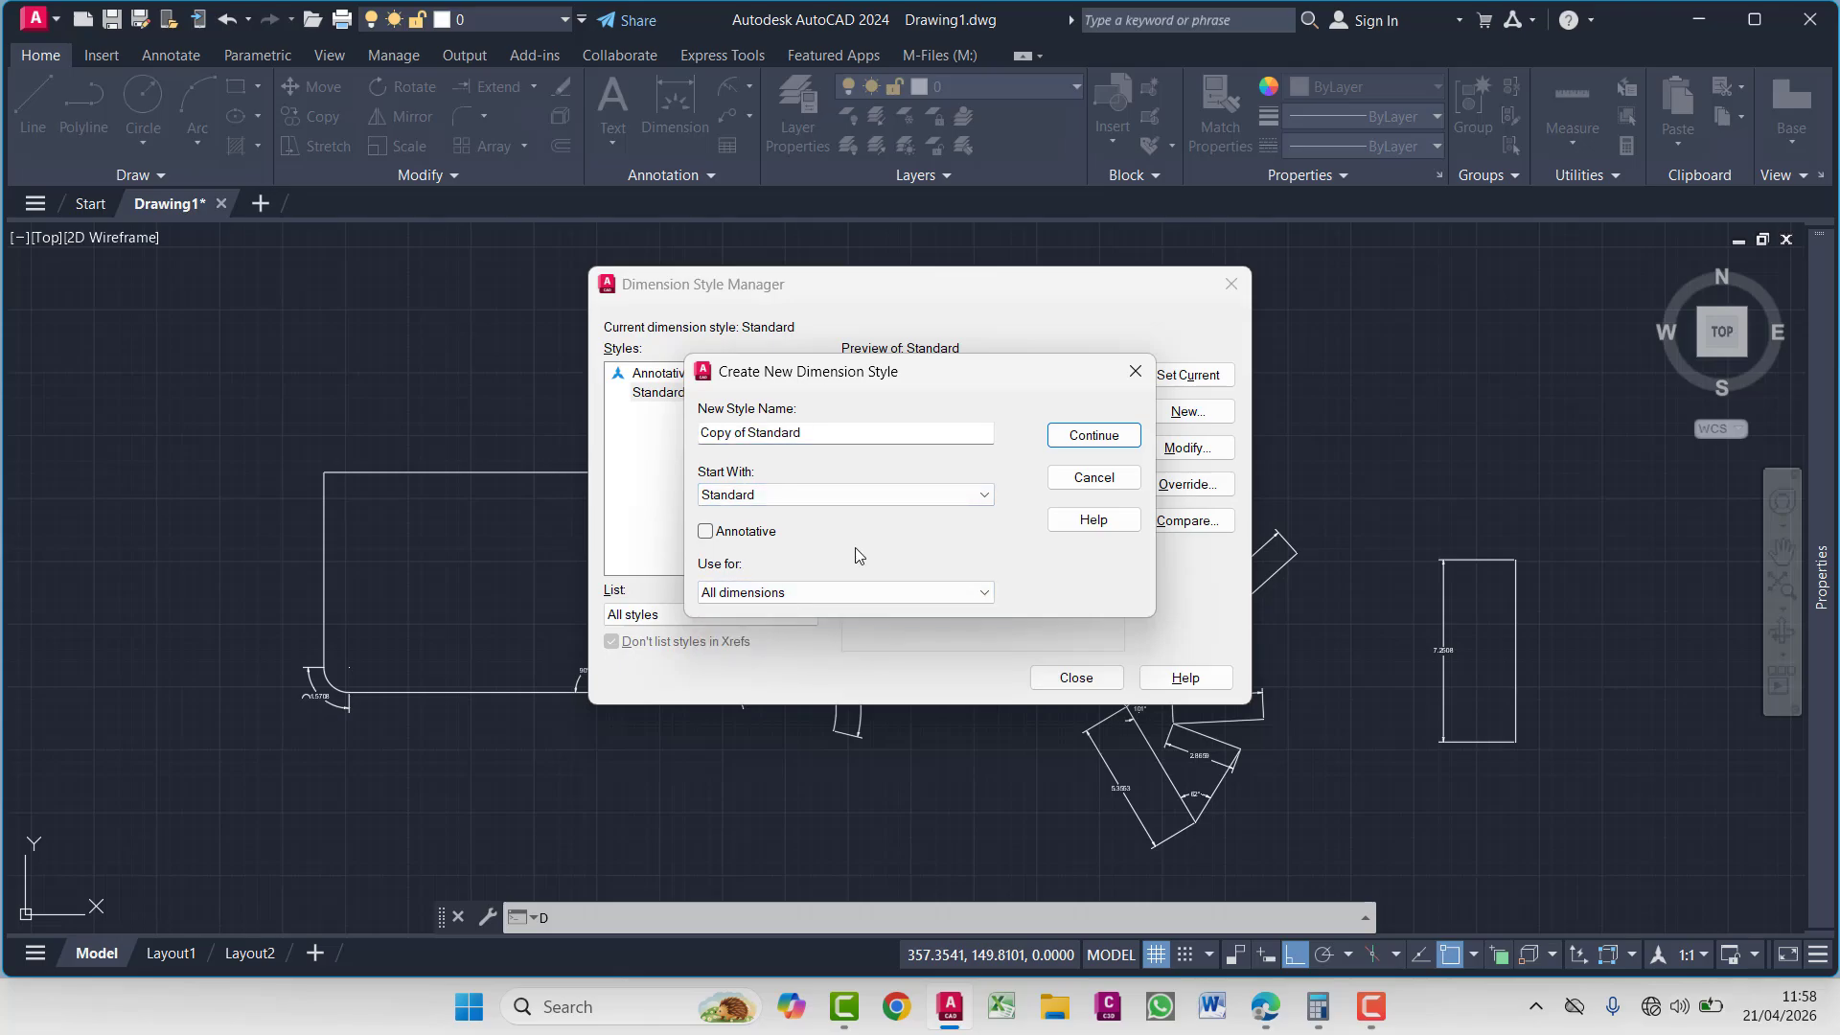
click(749, 494)
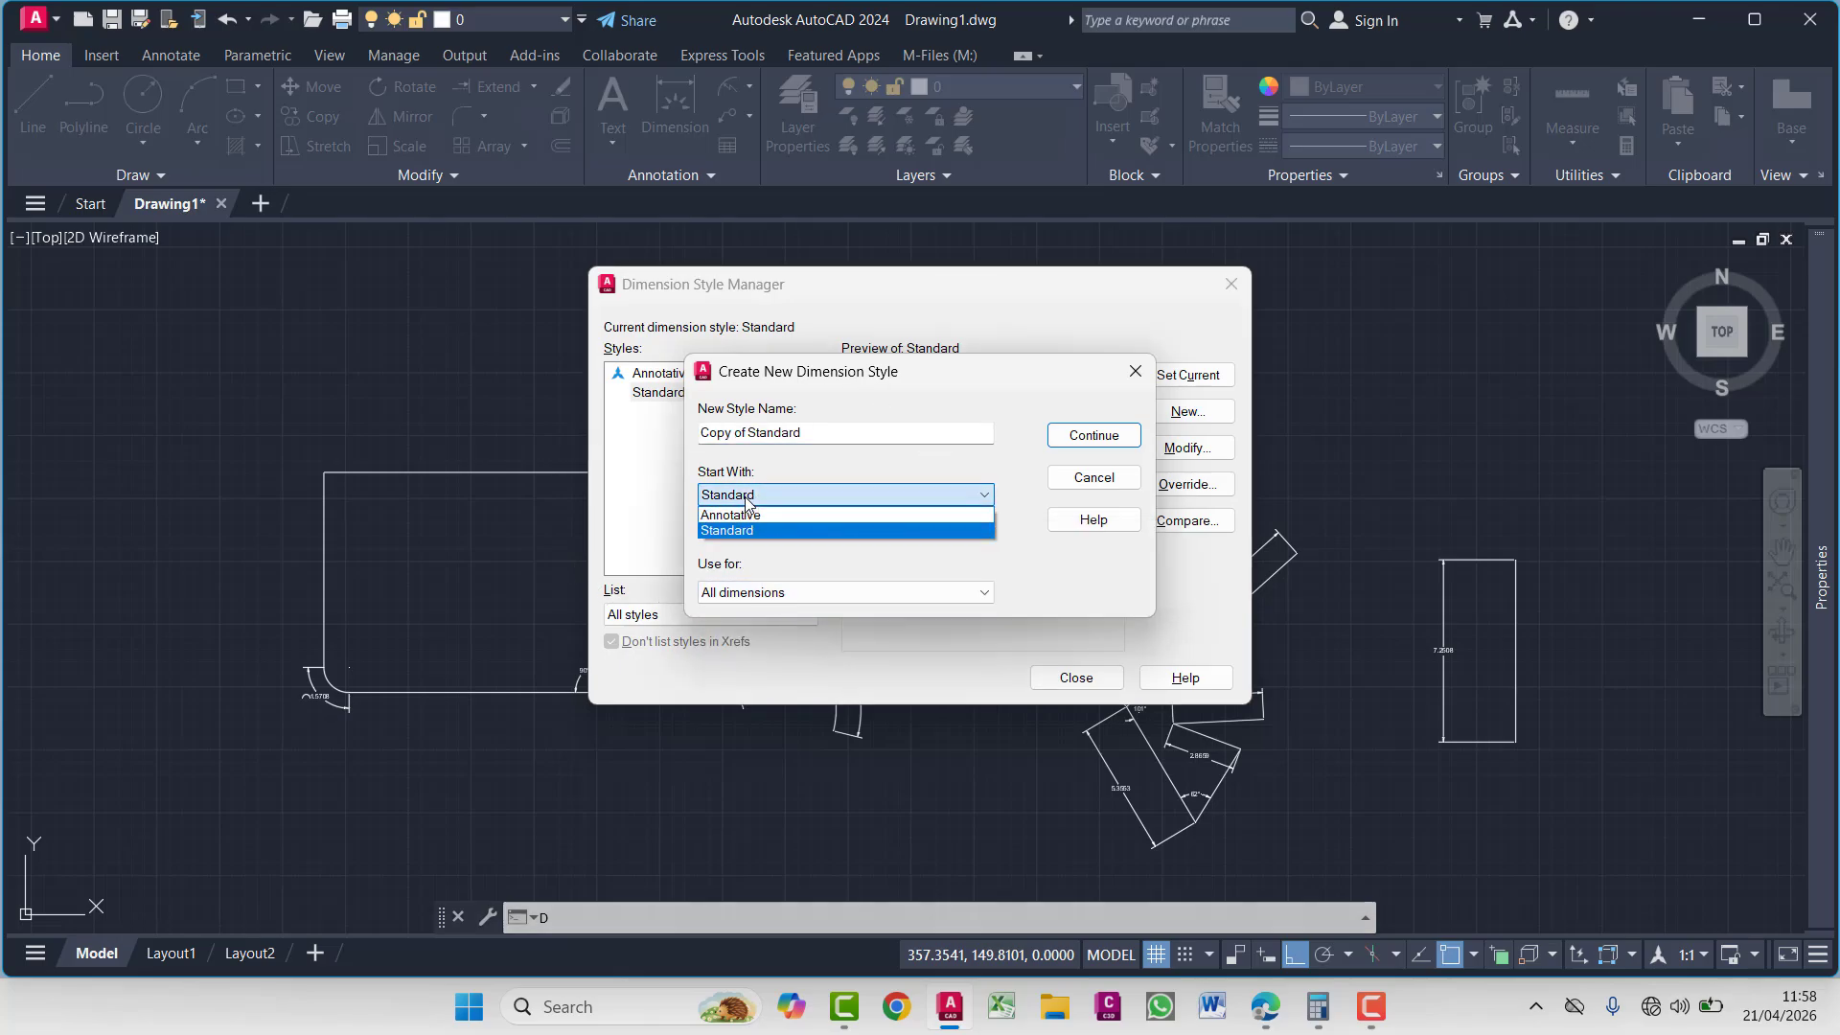
click(722, 527)
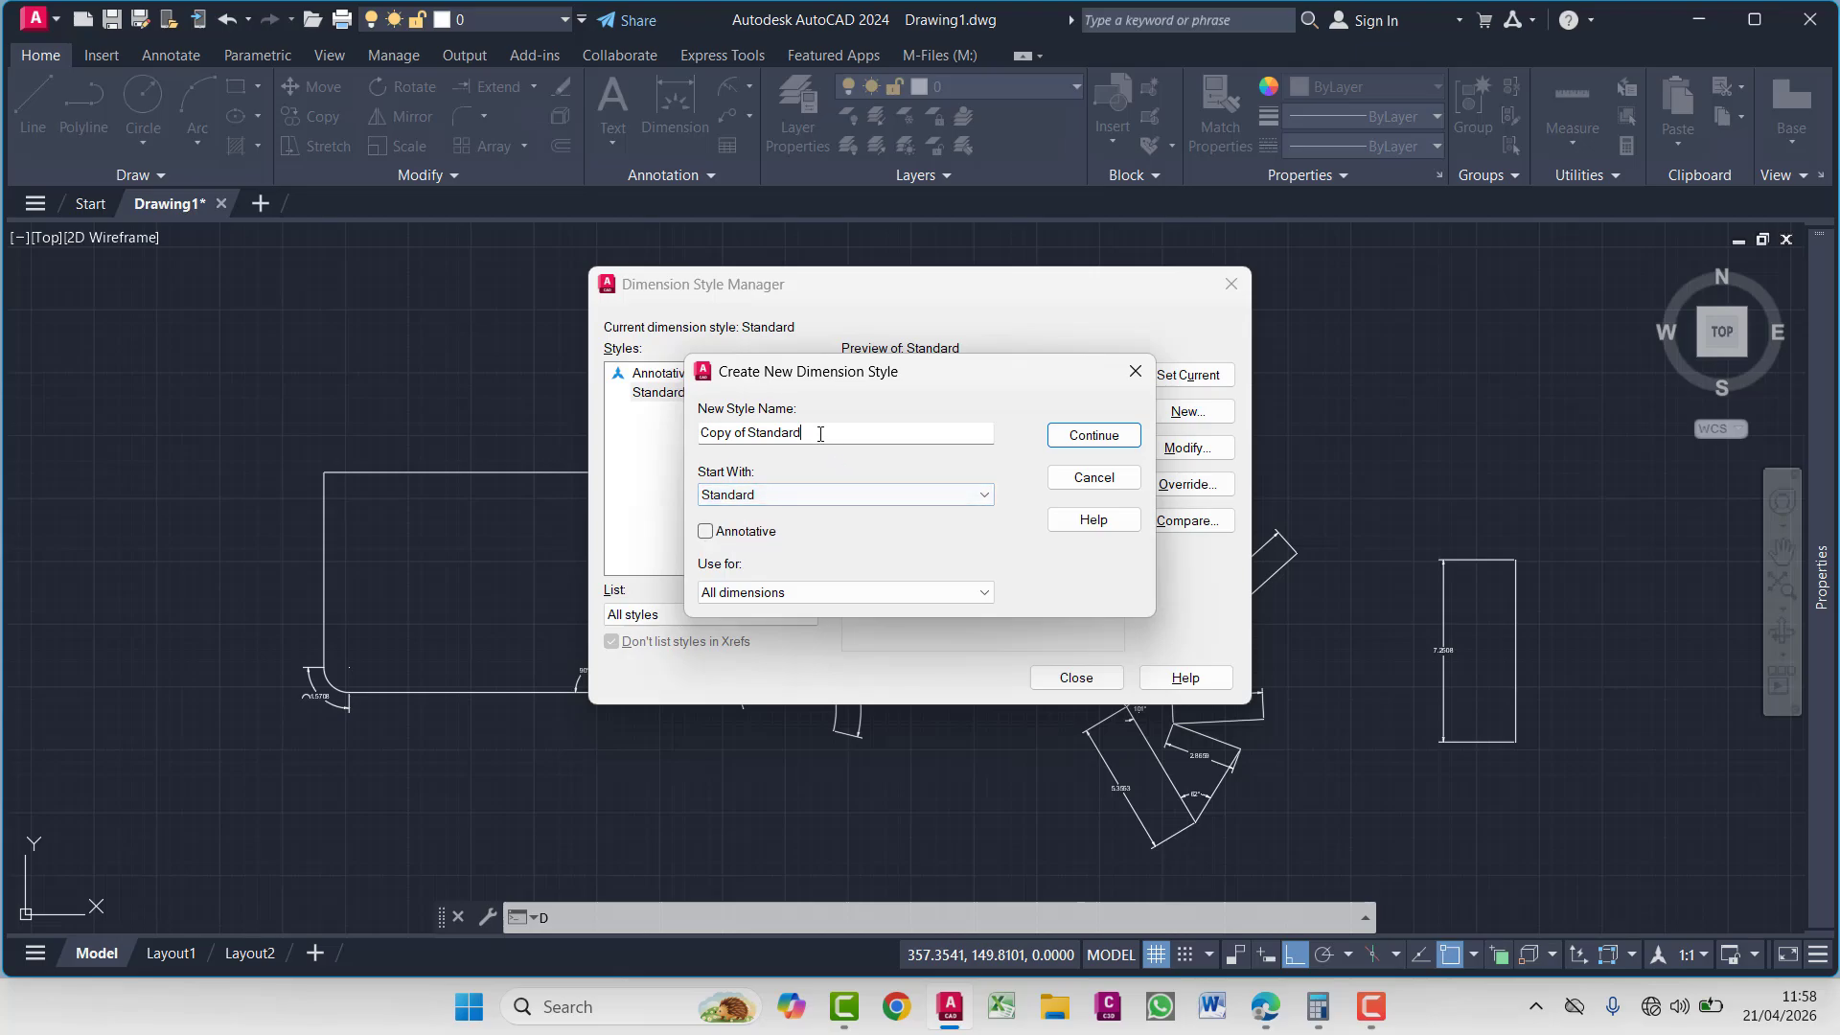
Name the new dimension style "R-04- P-9" and continue to its settings
drag(820, 433, 698, 433)
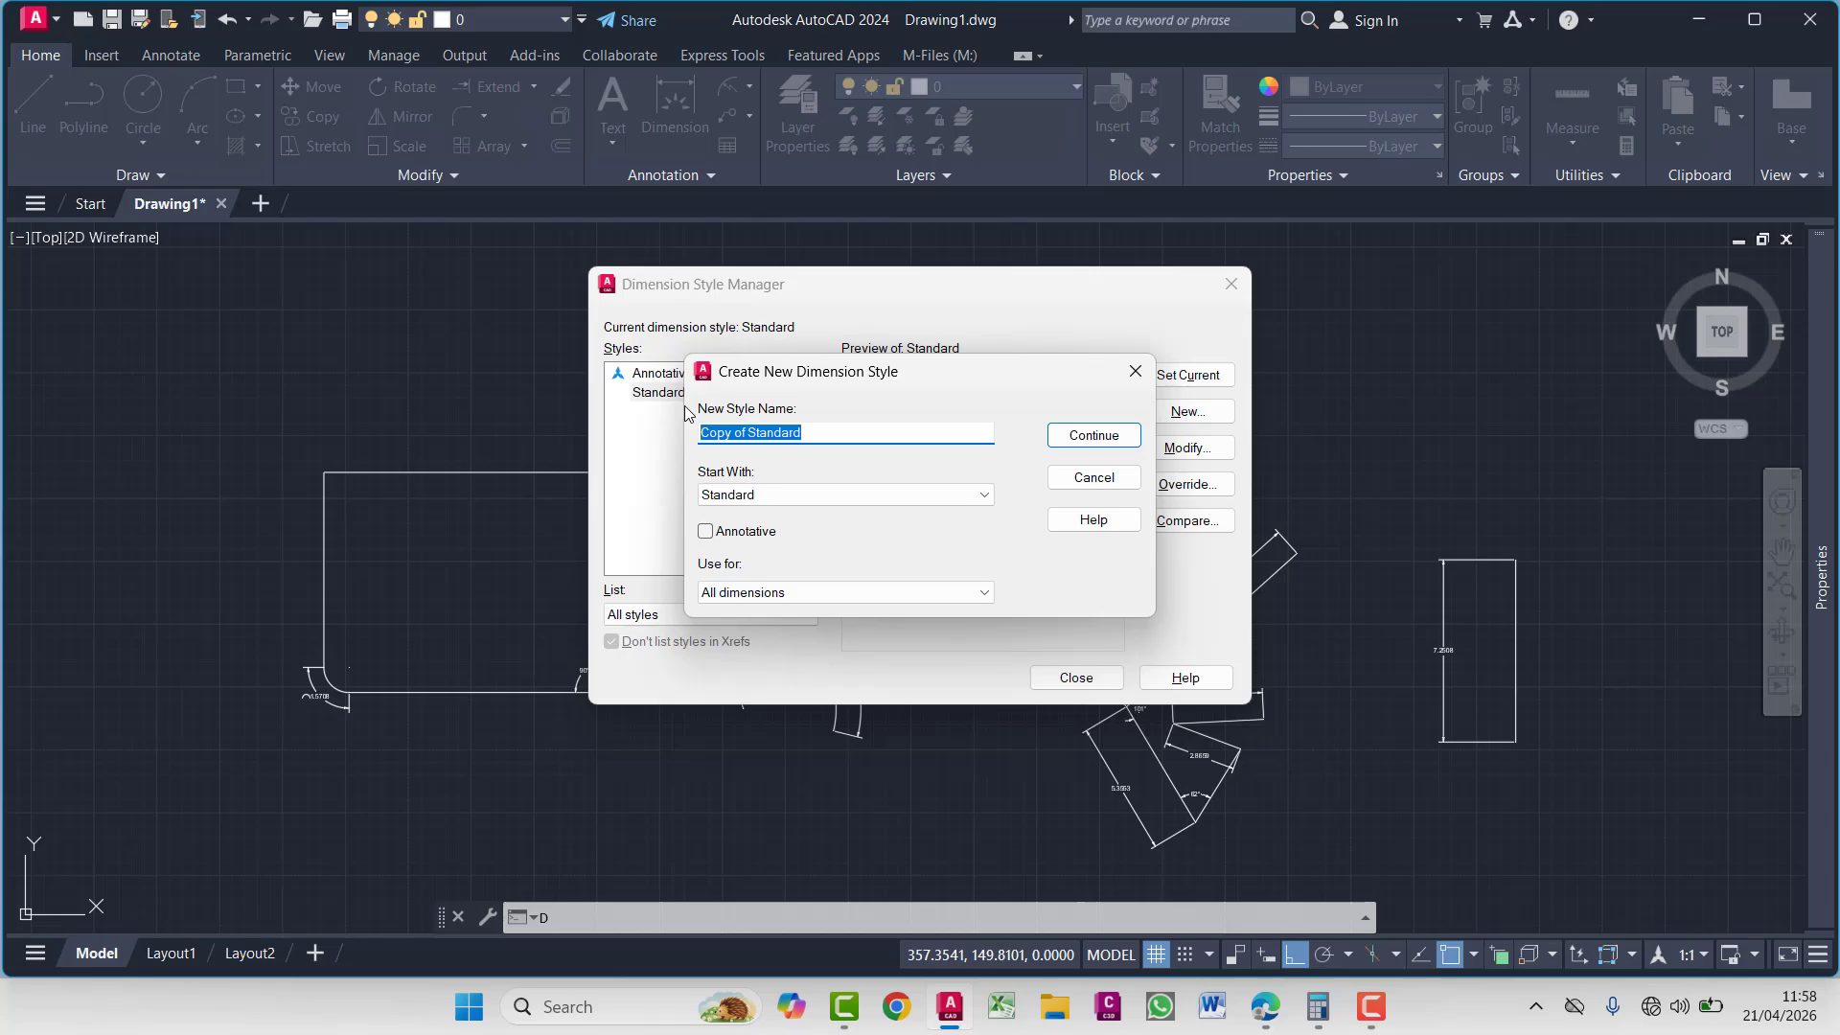
text(R-04)
text(- p)
text(P)
text(-9)
click(1093, 438)
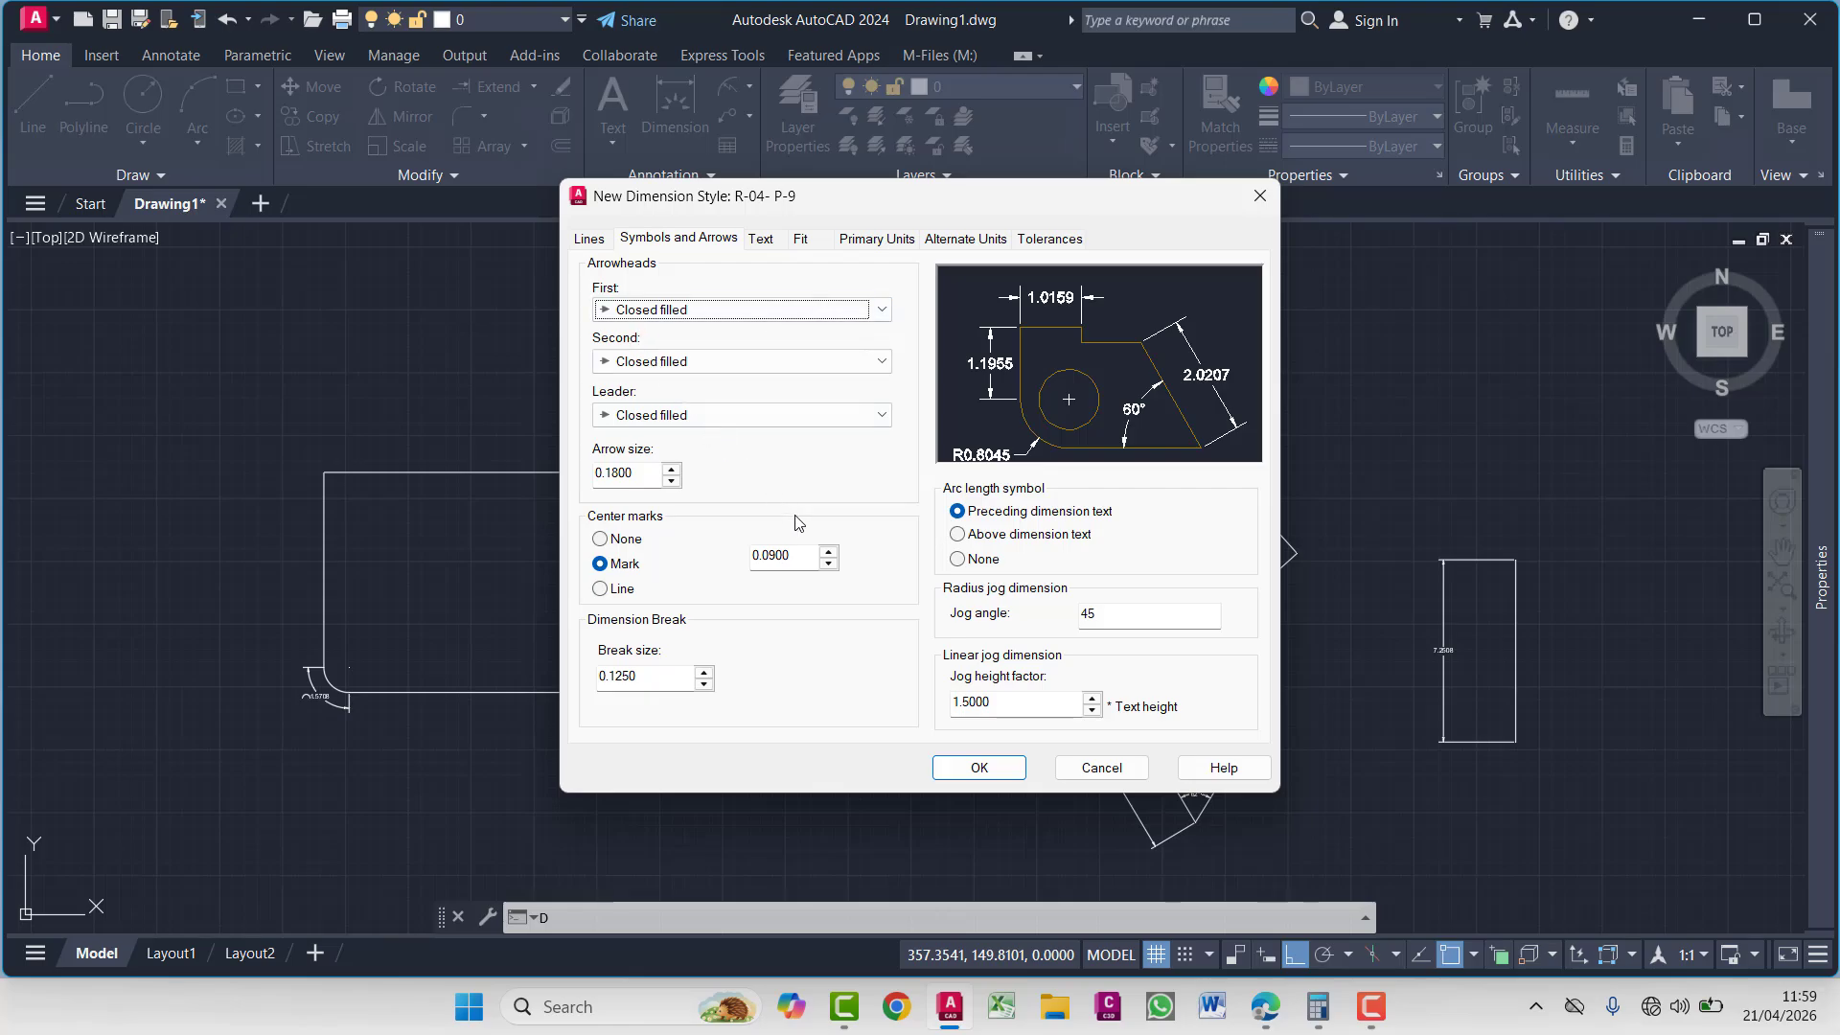
Set the style's dimension lines to green and load and assign the ACAD_ISO02W100 linetype to them
click(587, 238)
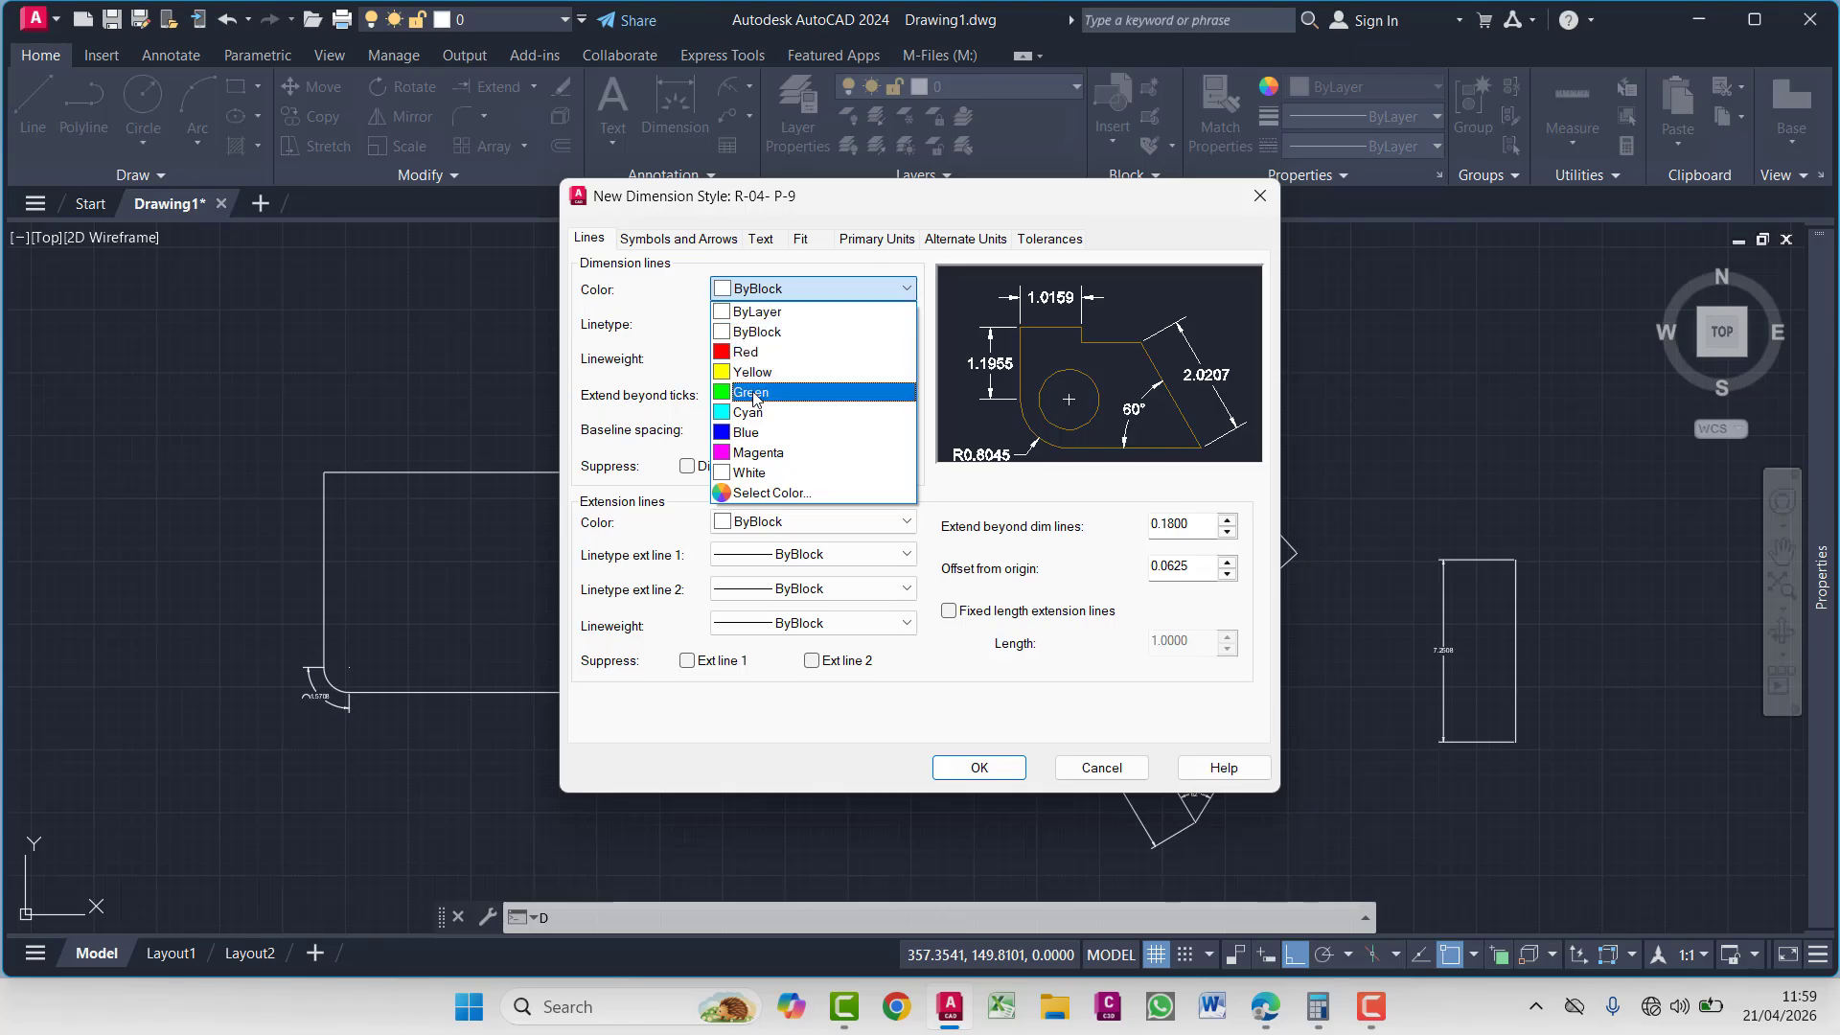
click(755, 394)
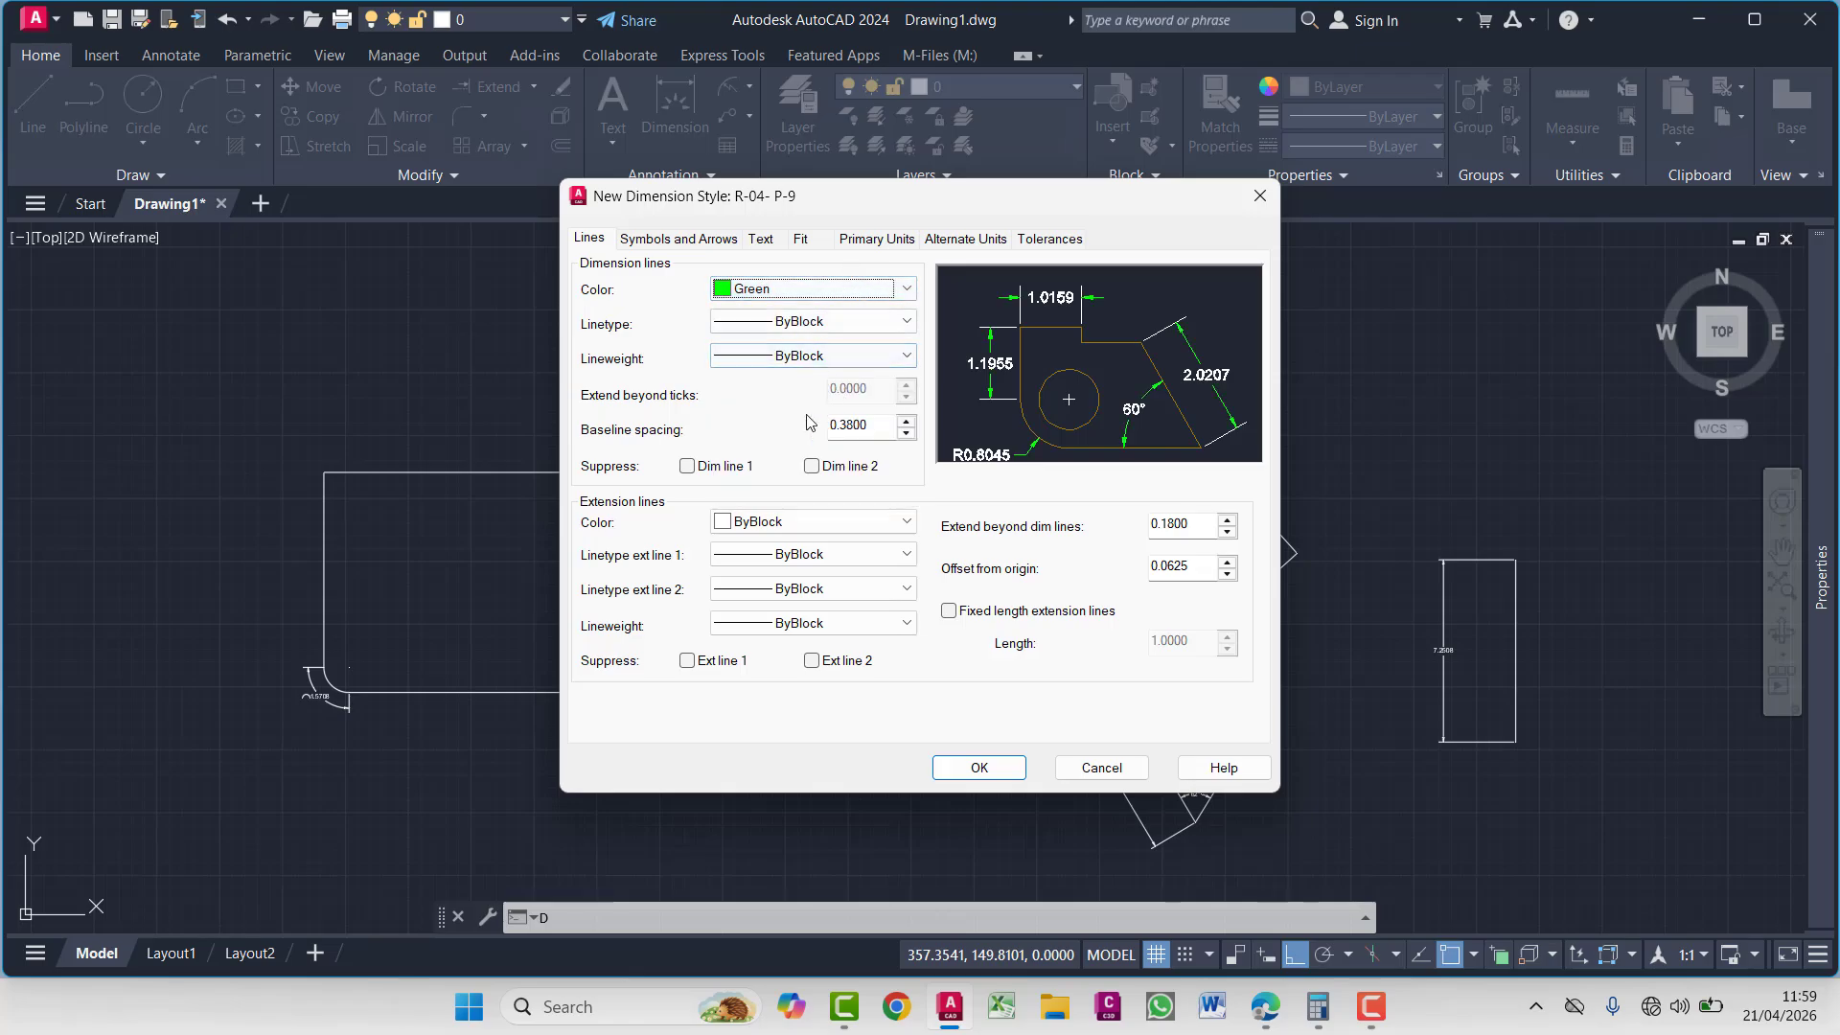
click(811, 323)
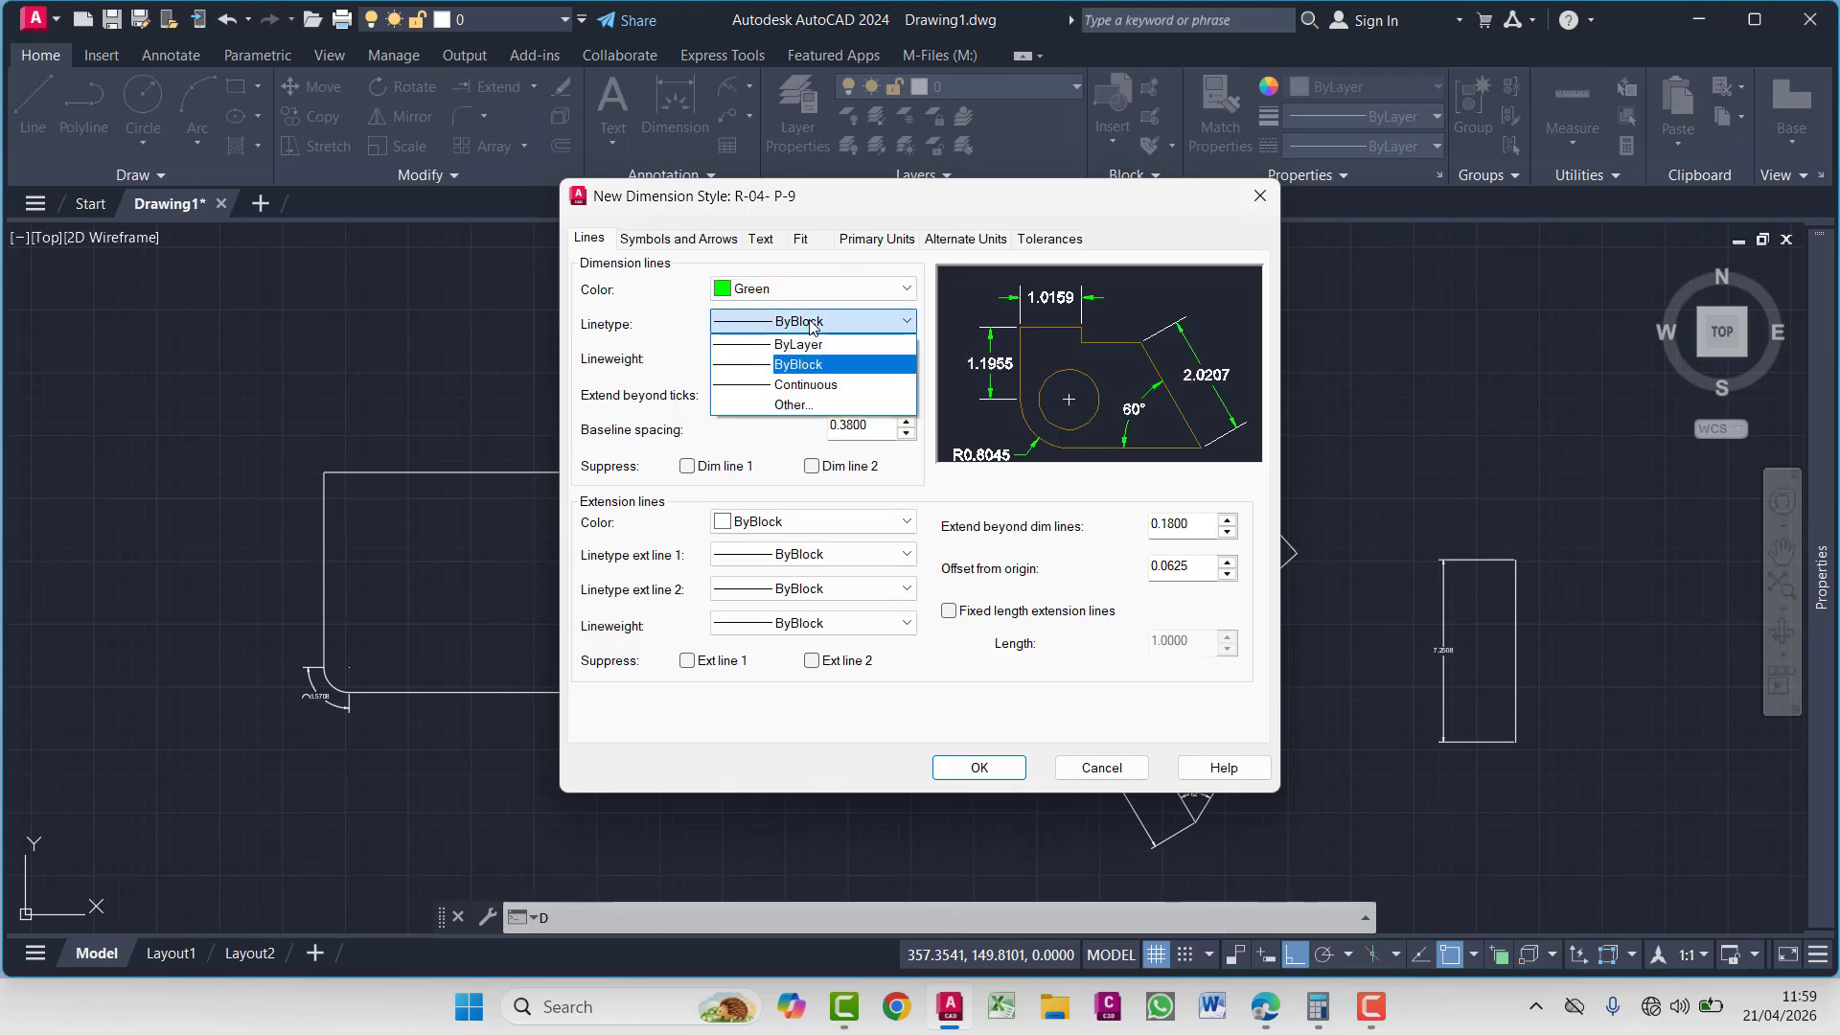
click(794, 404)
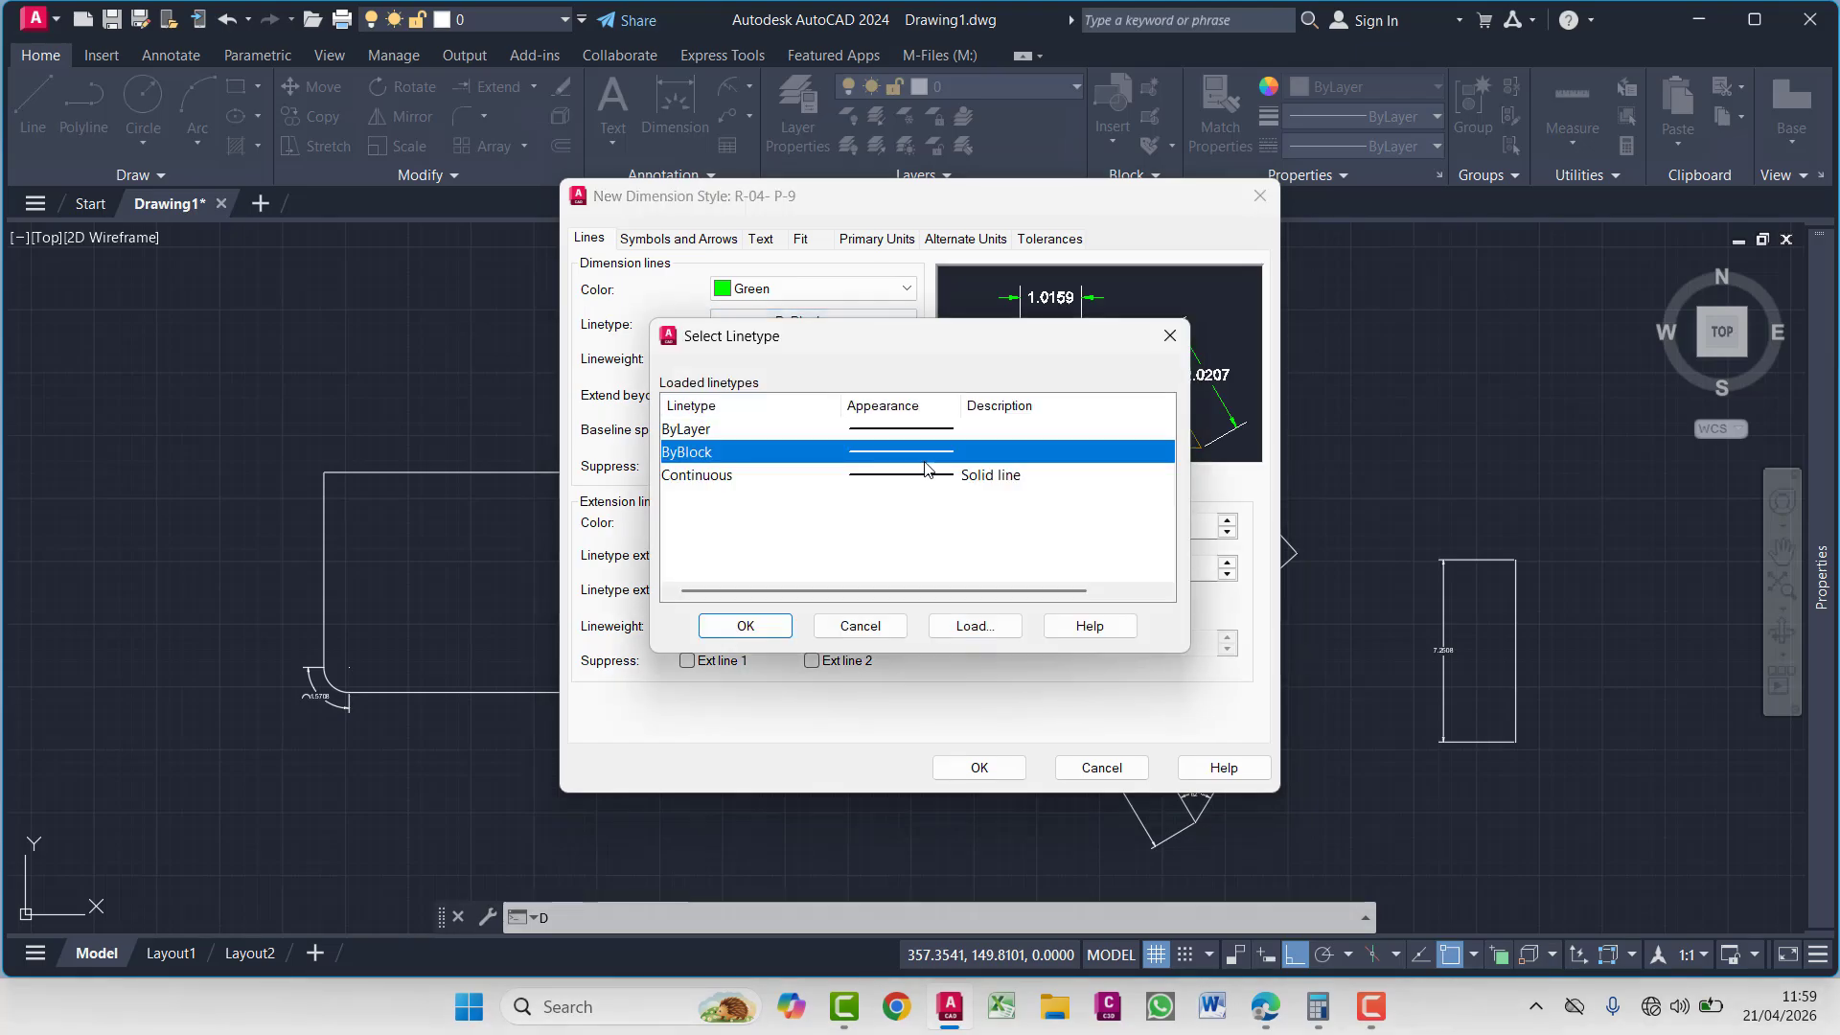
click(929, 476)
click(905, 431)
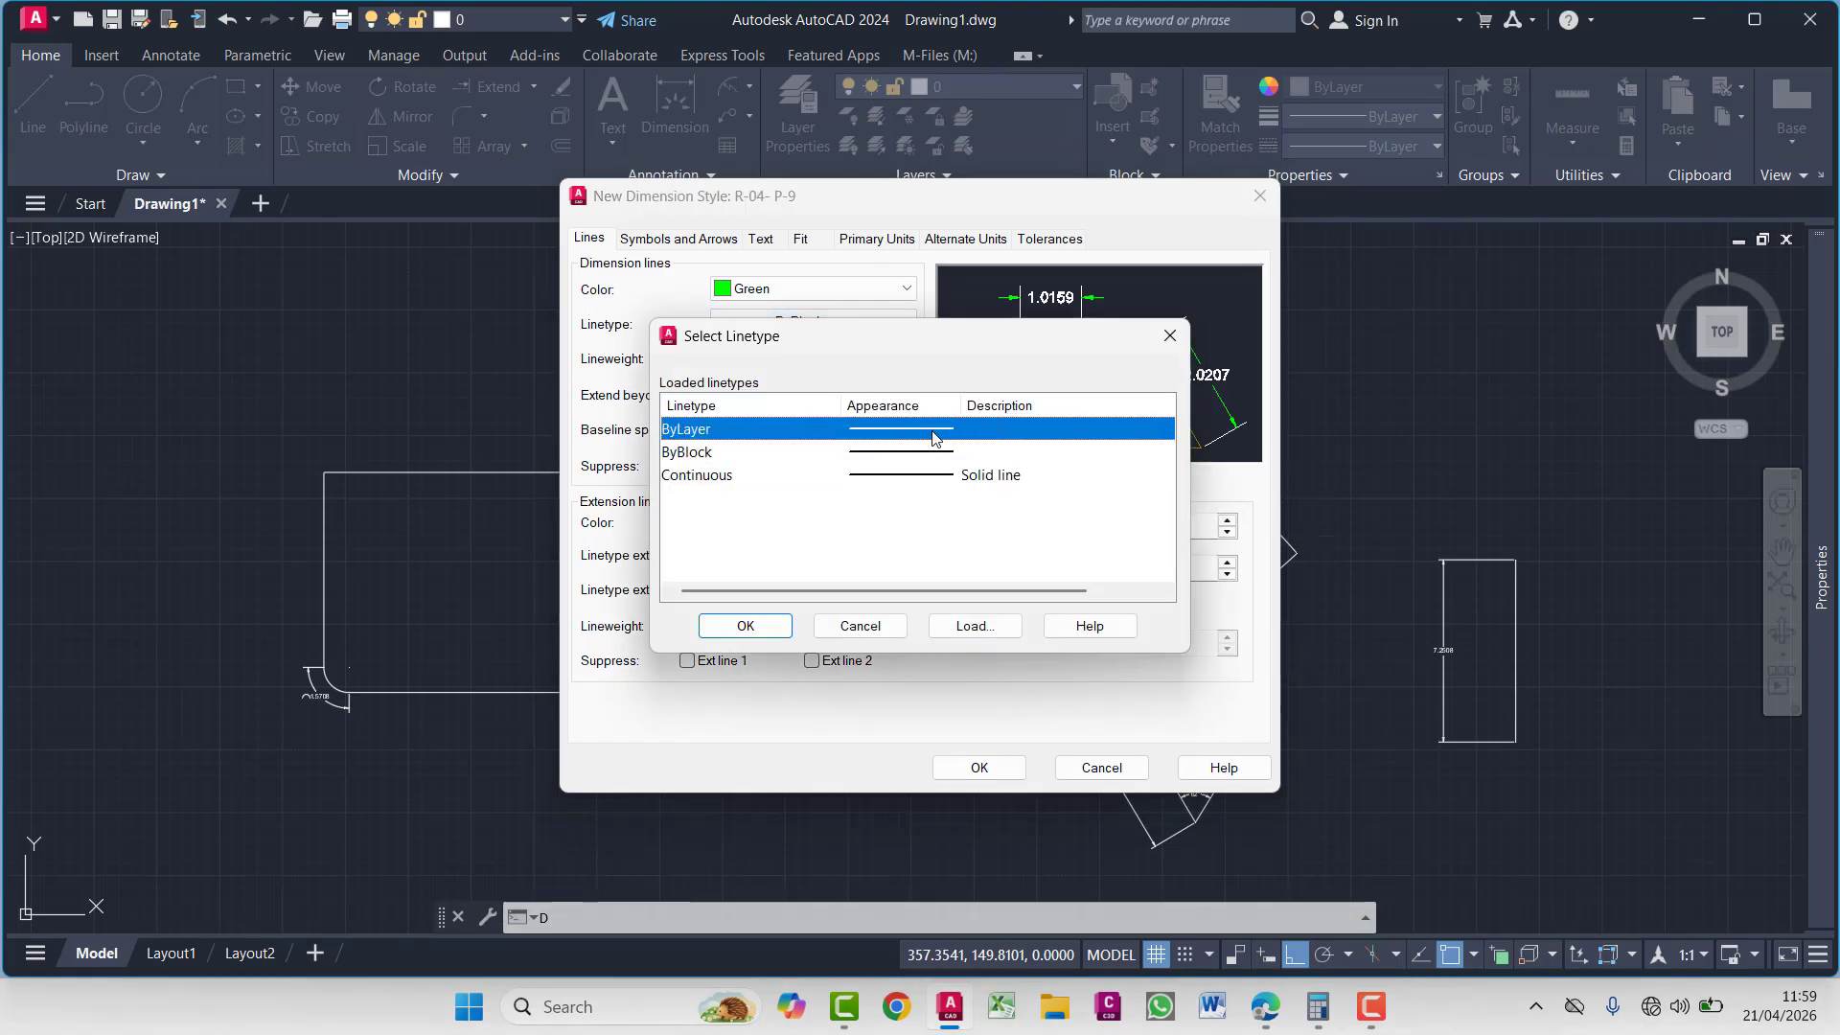
click(974, 626)
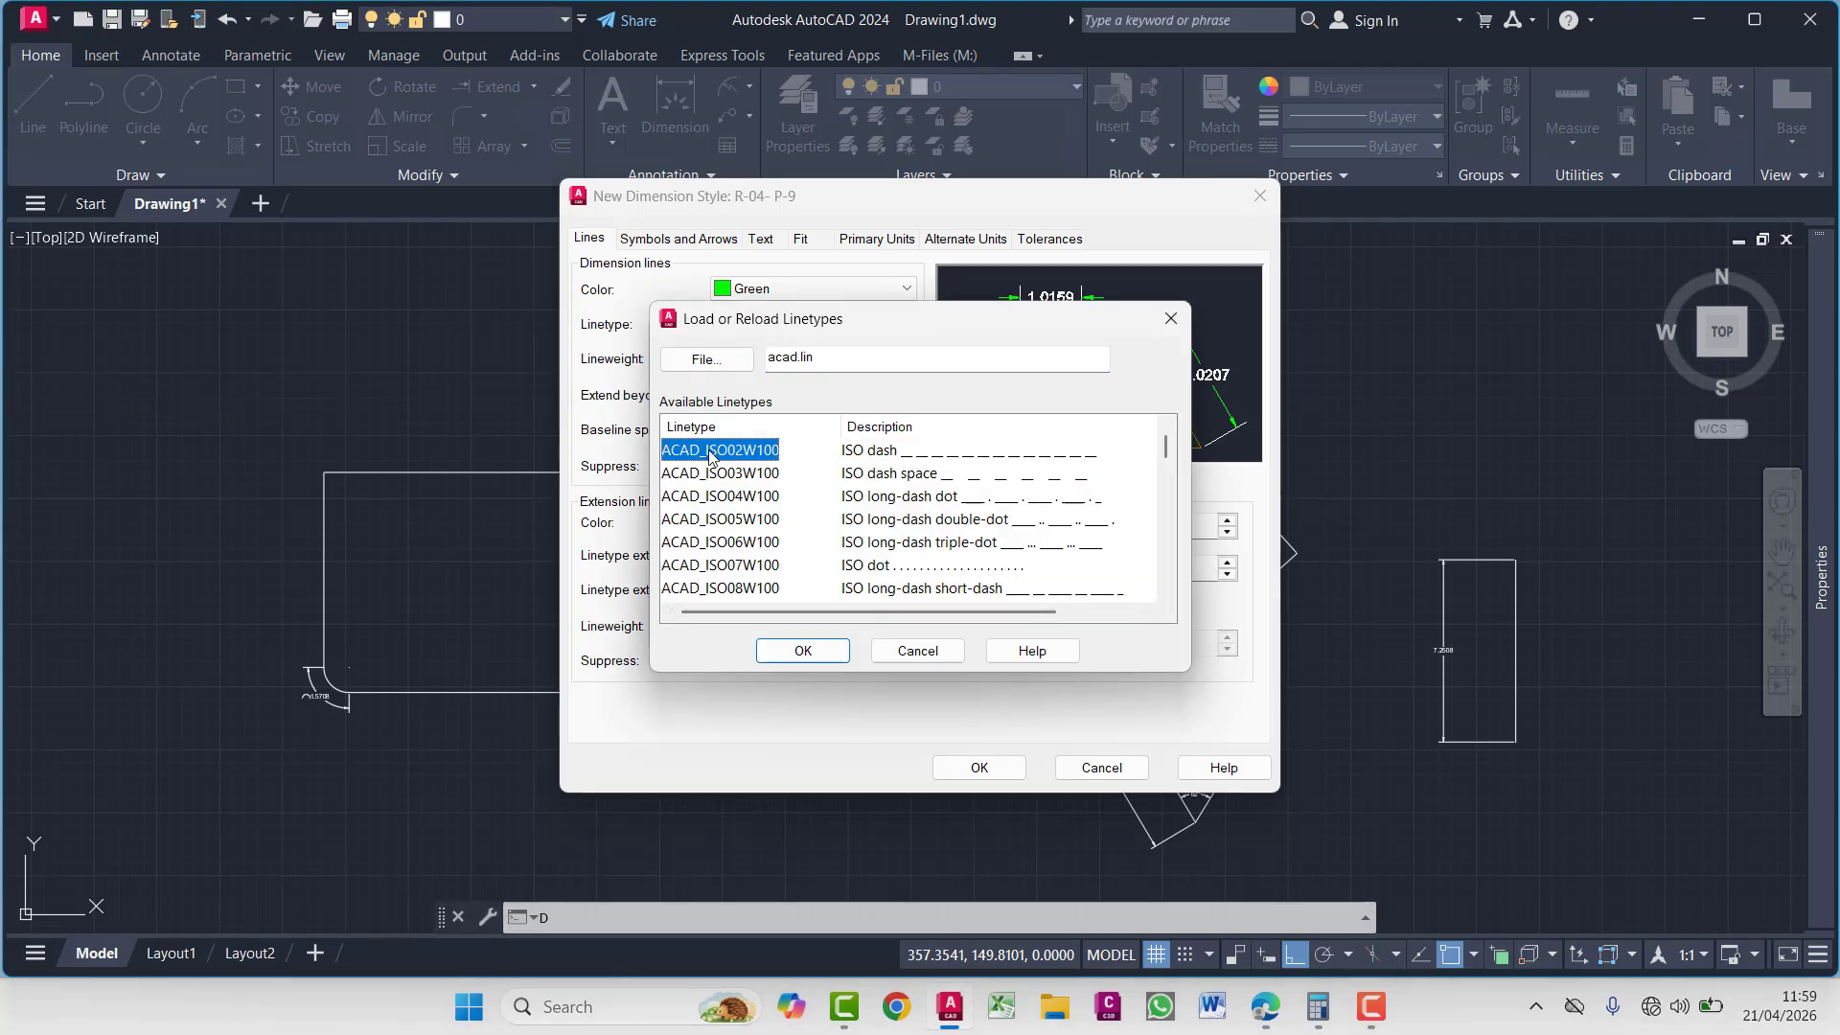
click(888, 428)
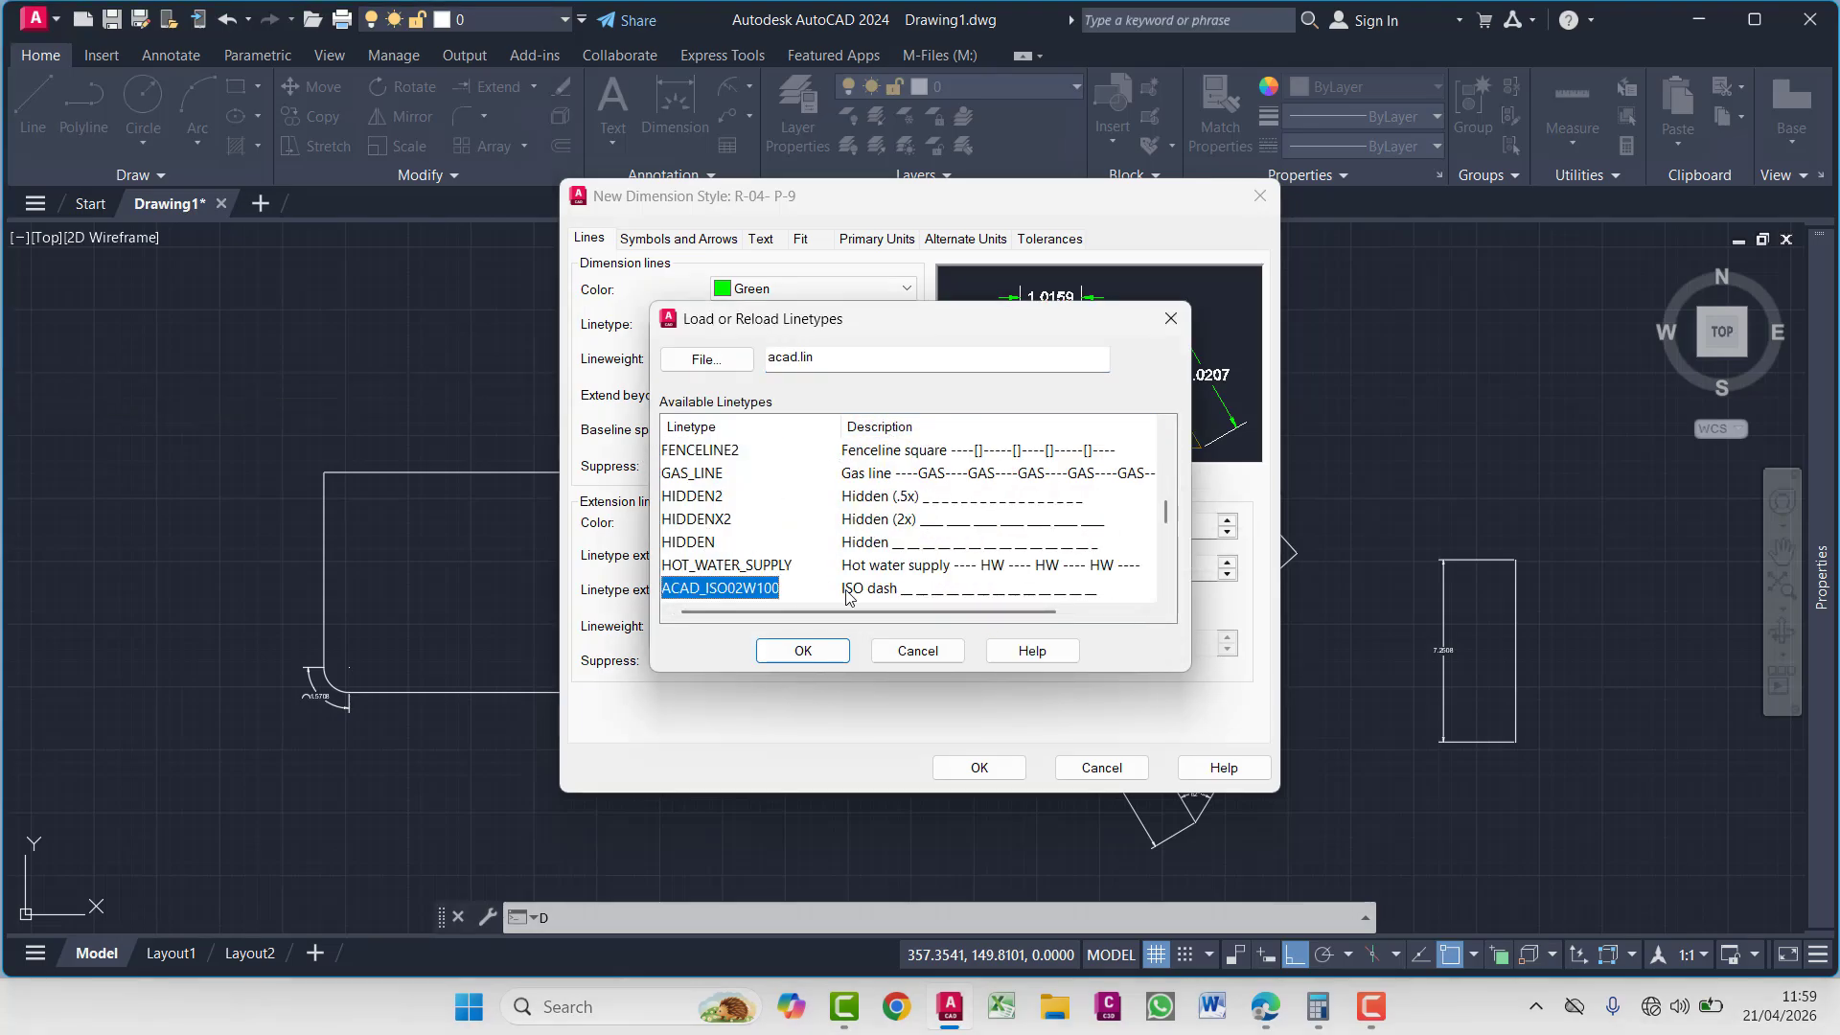
click(832, 652)
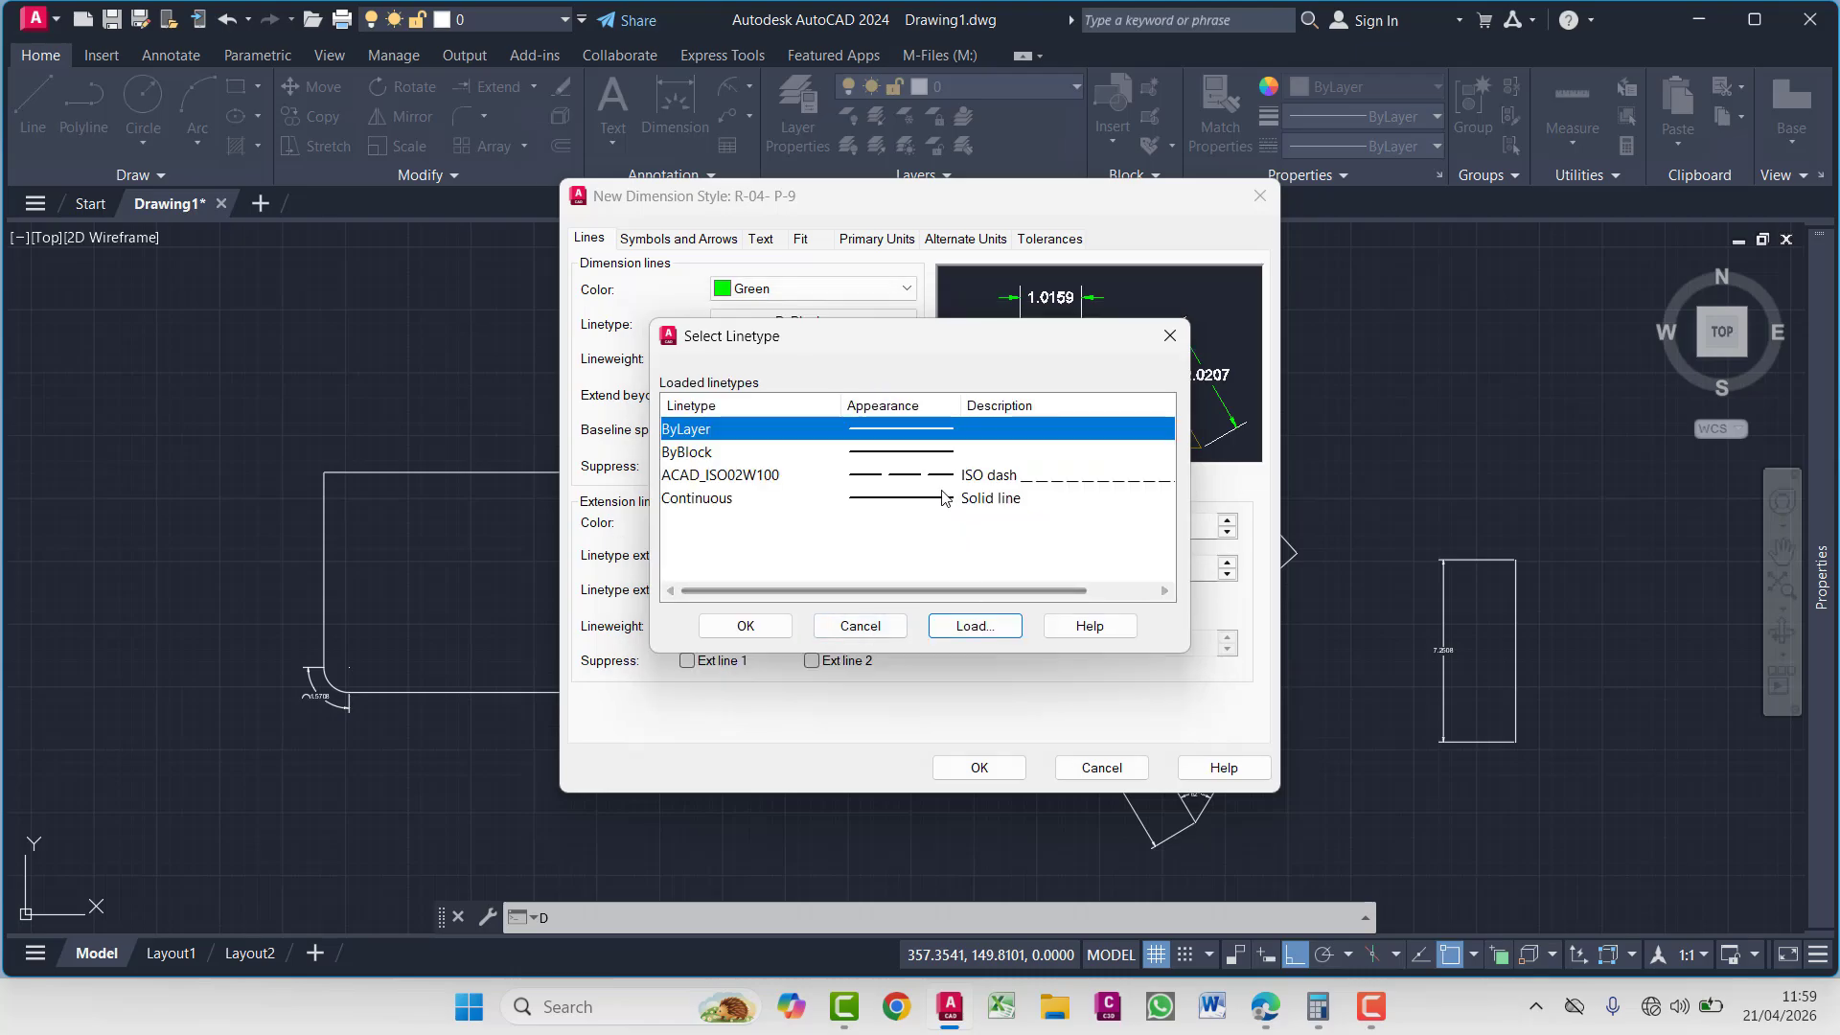
click(932, 477)
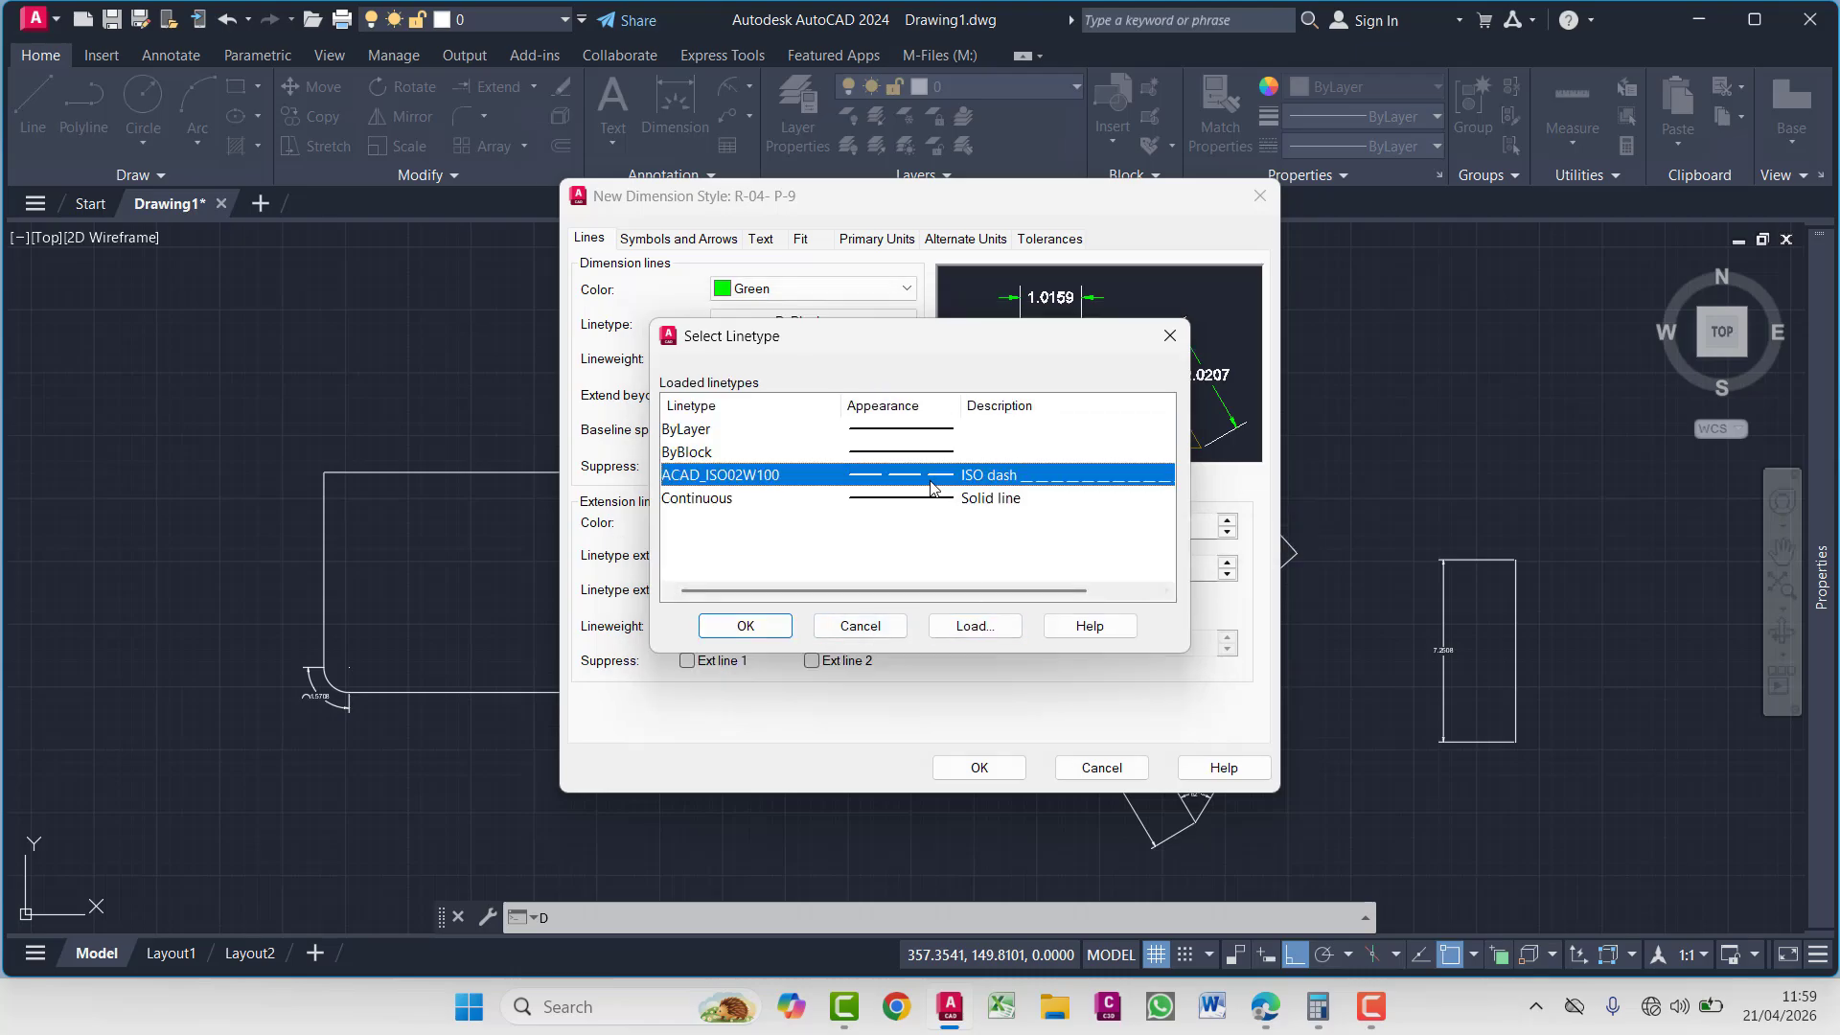
click(747, 626)
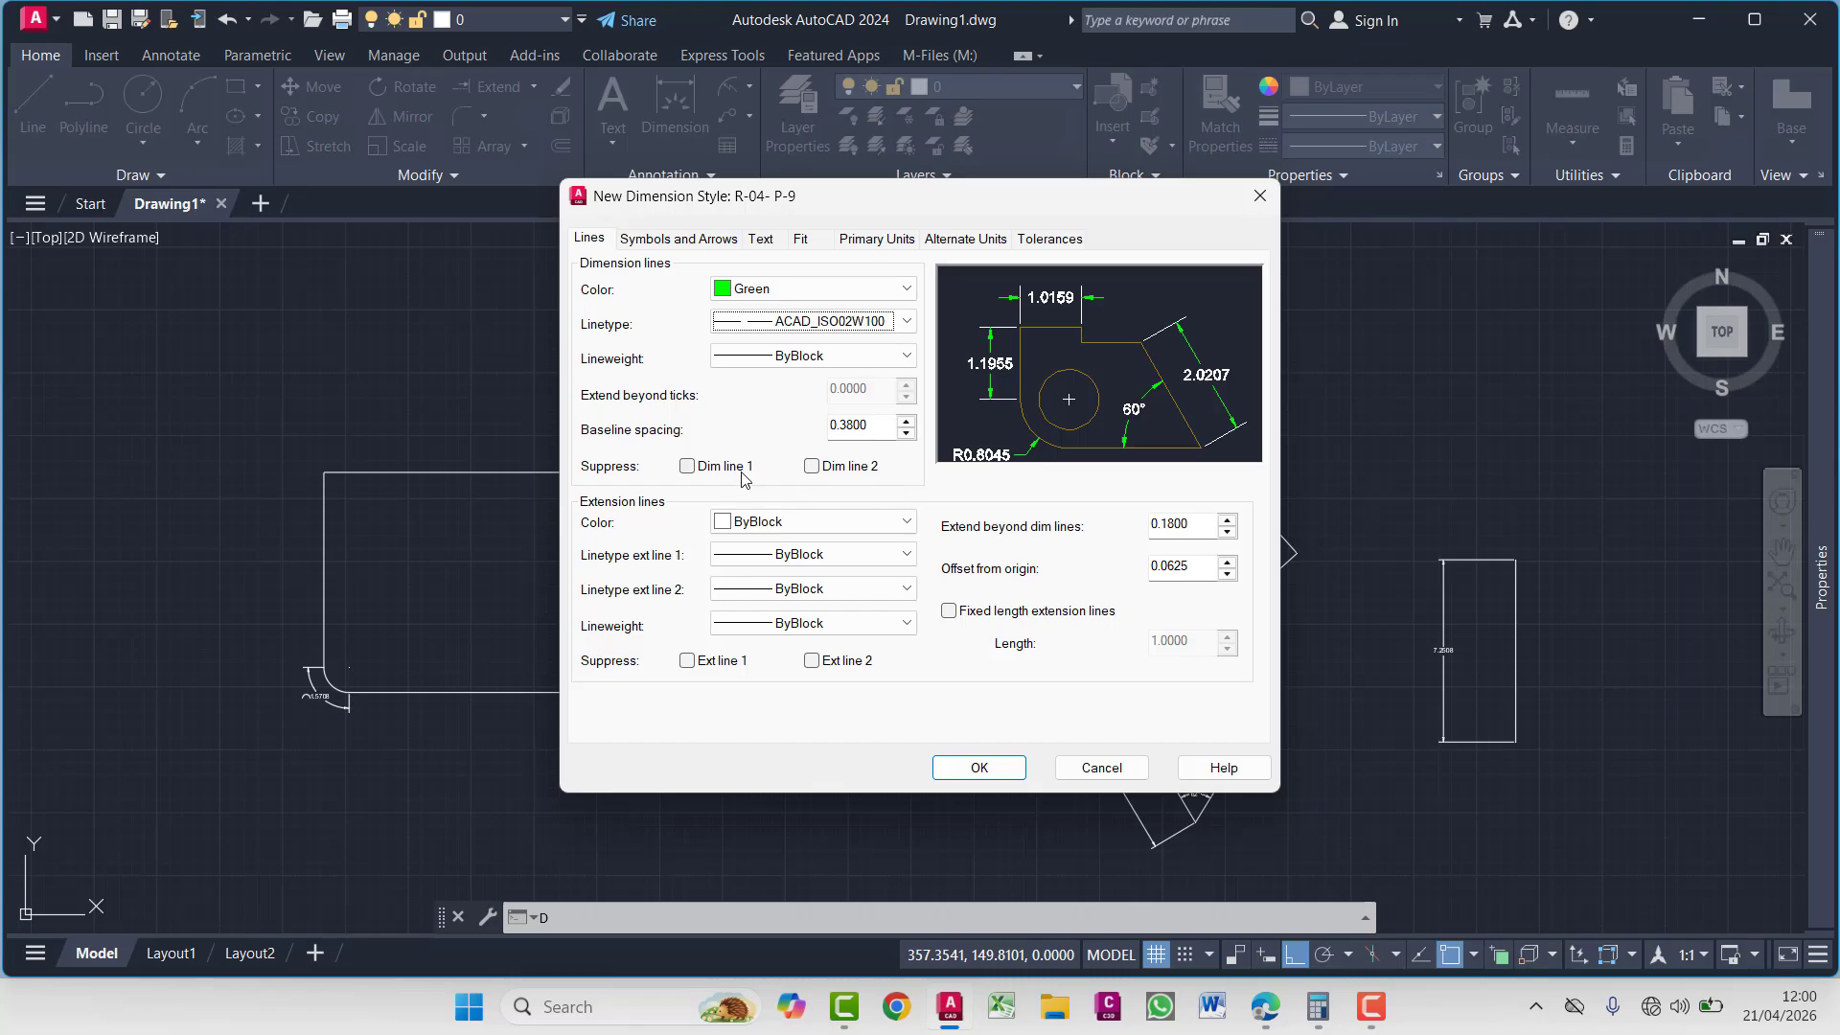
click(688, 467)
click(687, 467)
Set the first and second arrowheads to Box filled and keep the leader arrowhead as Closed filled
click(662, 245)
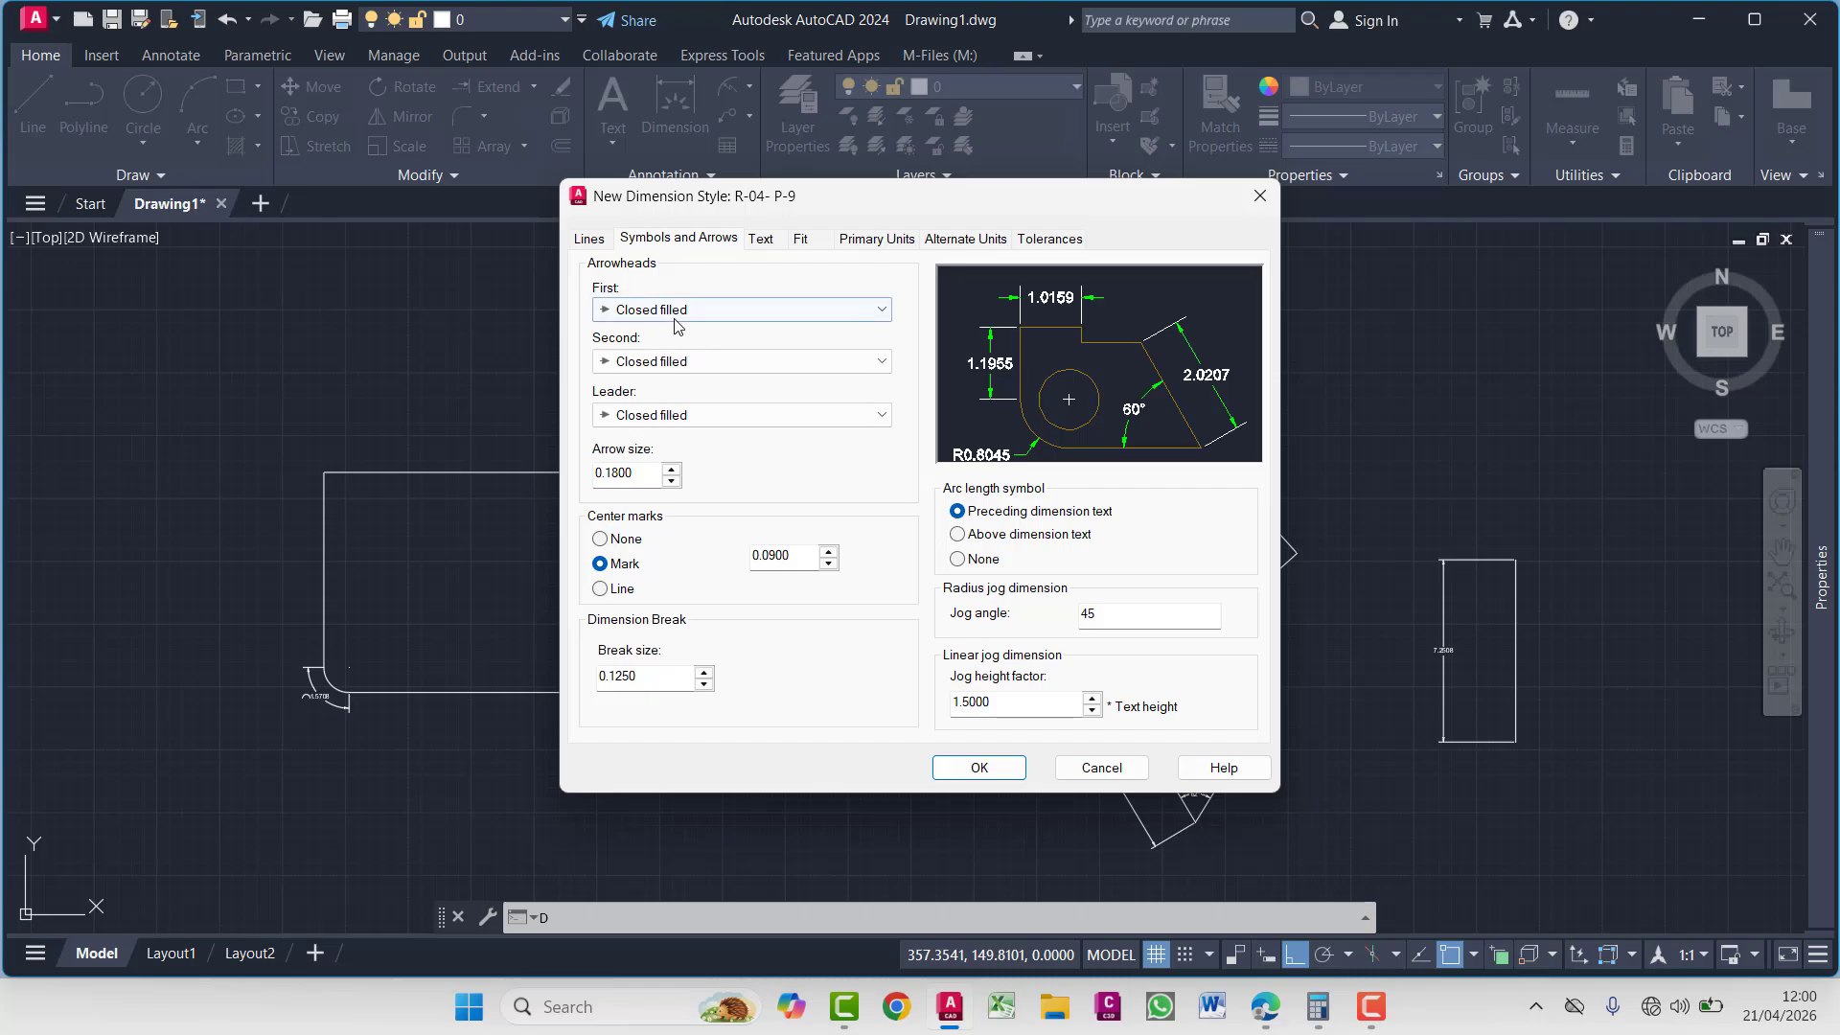
click(674, 316)
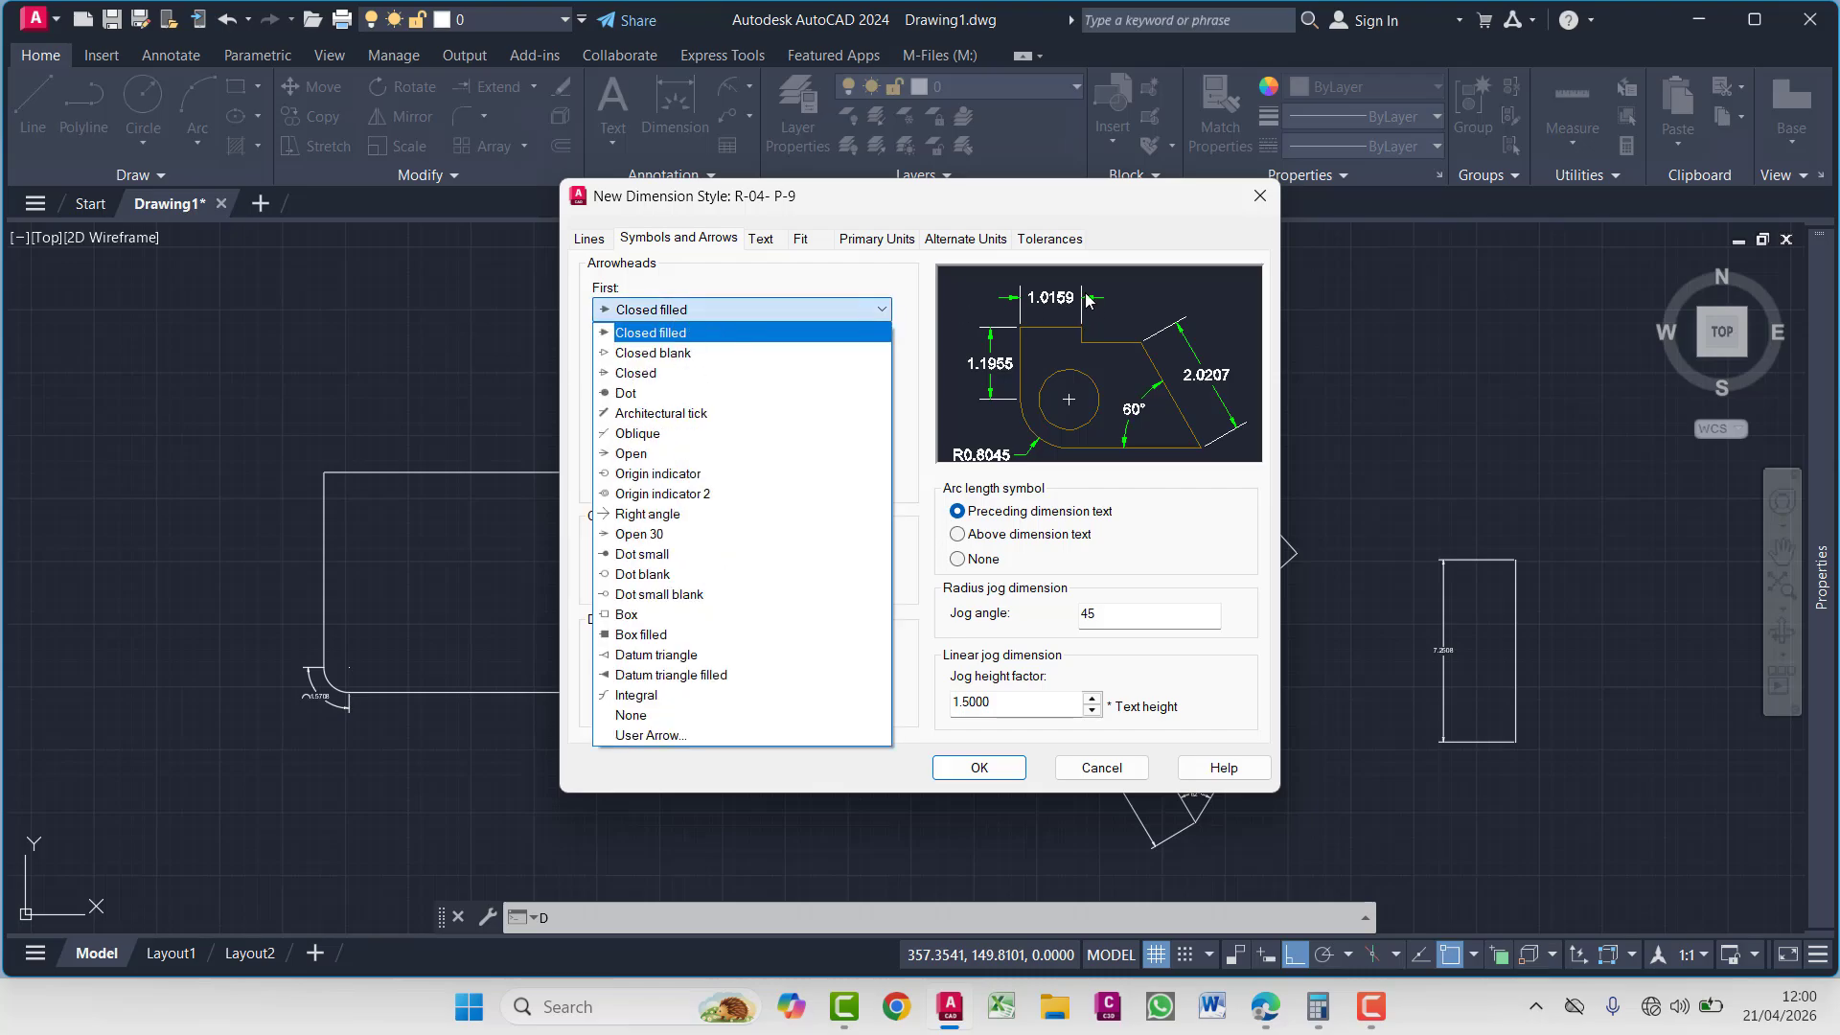
click(658, 394)
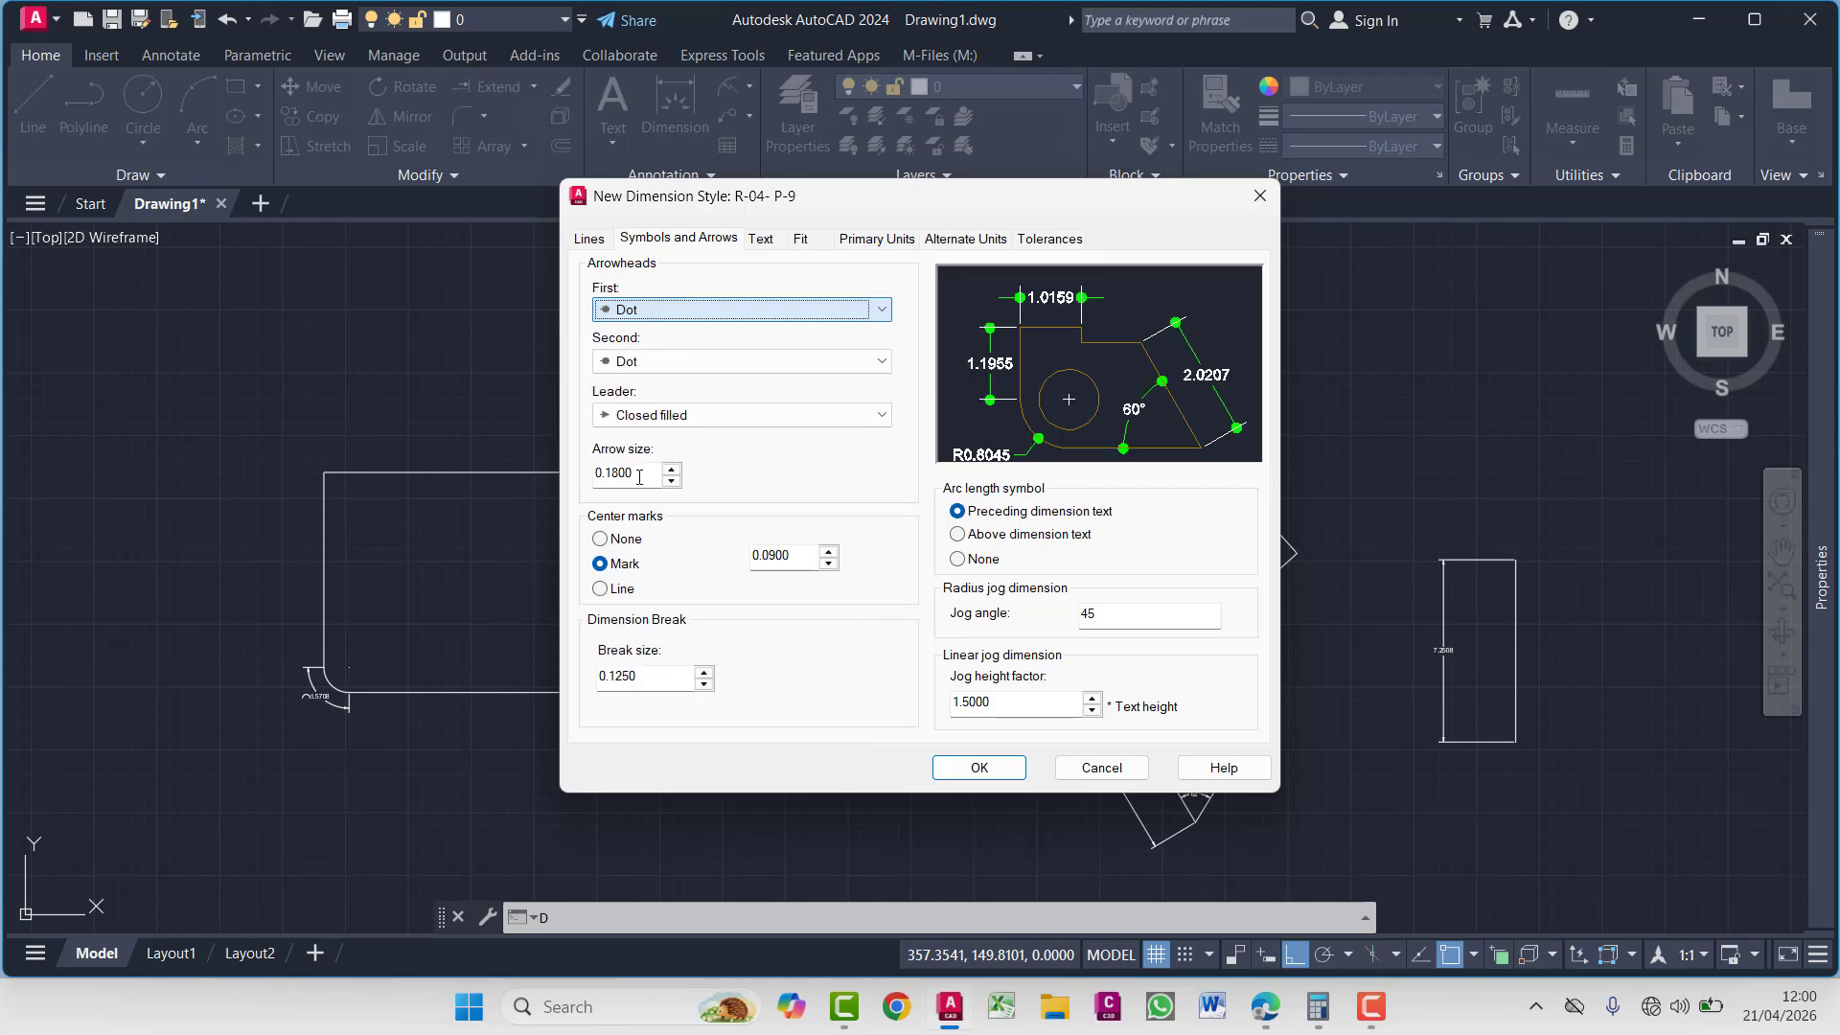
click(681, 310)
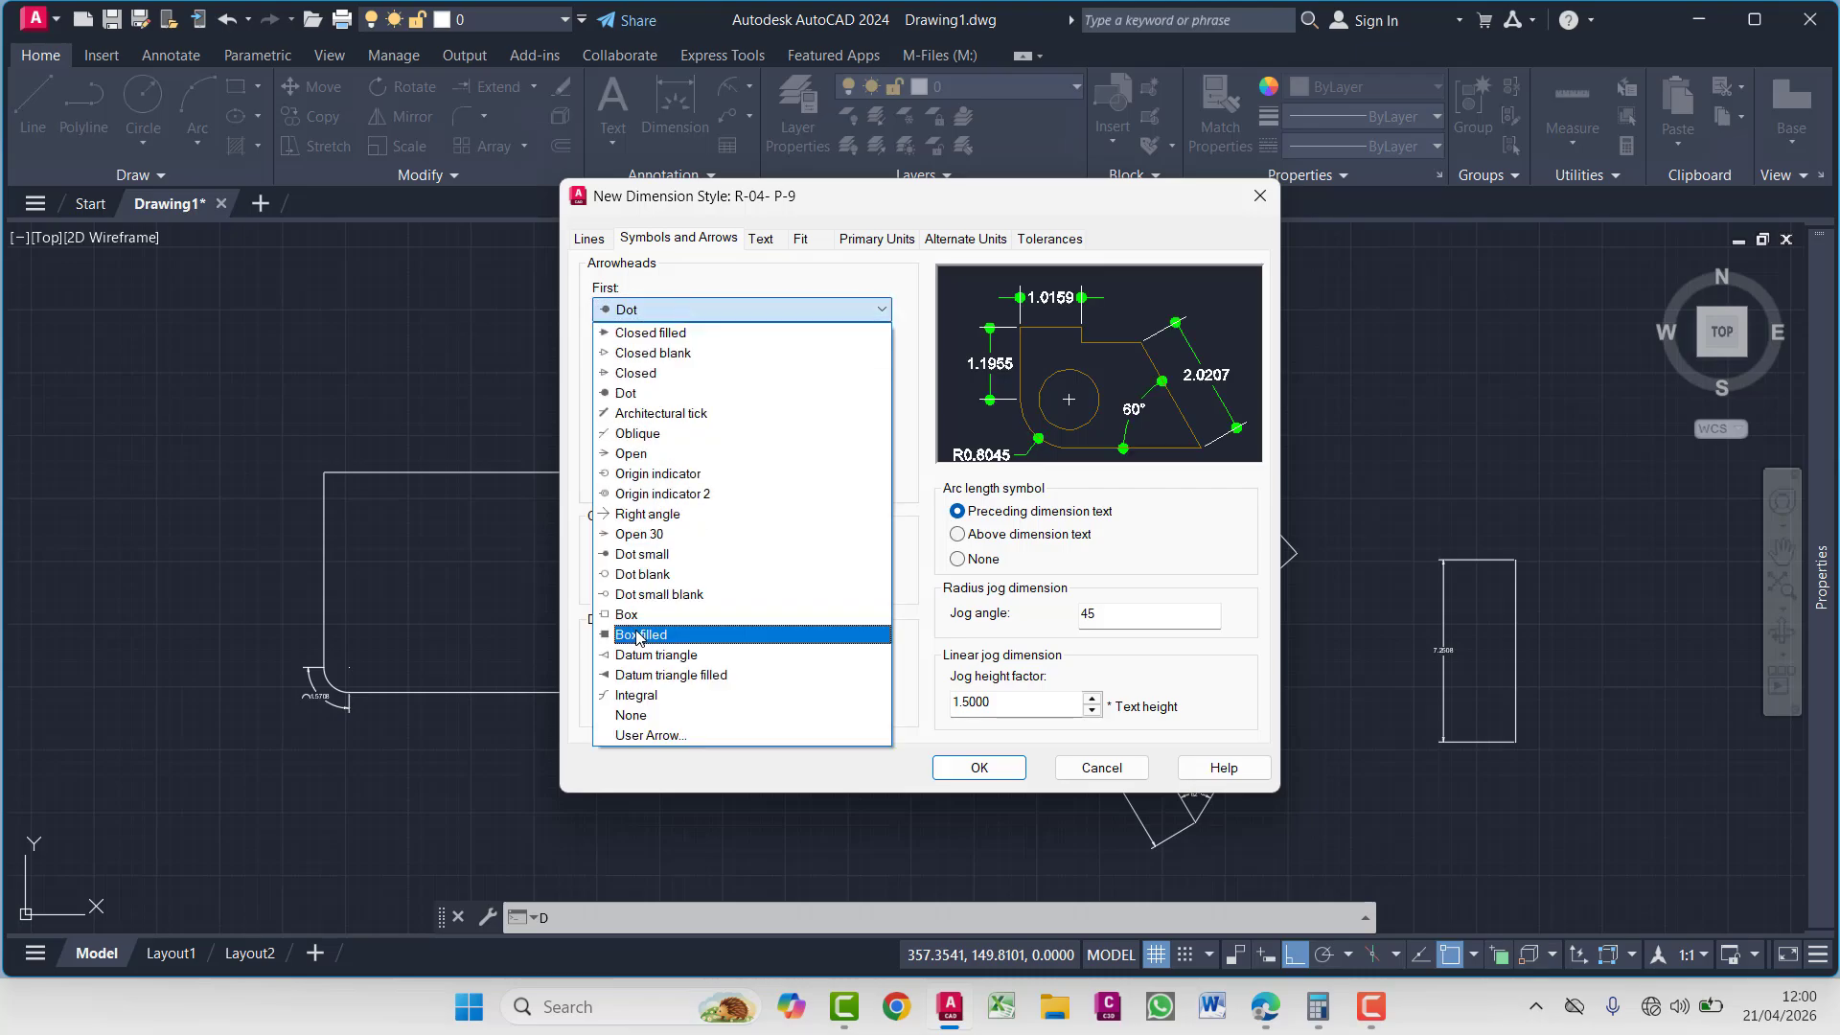
click(659, 636)
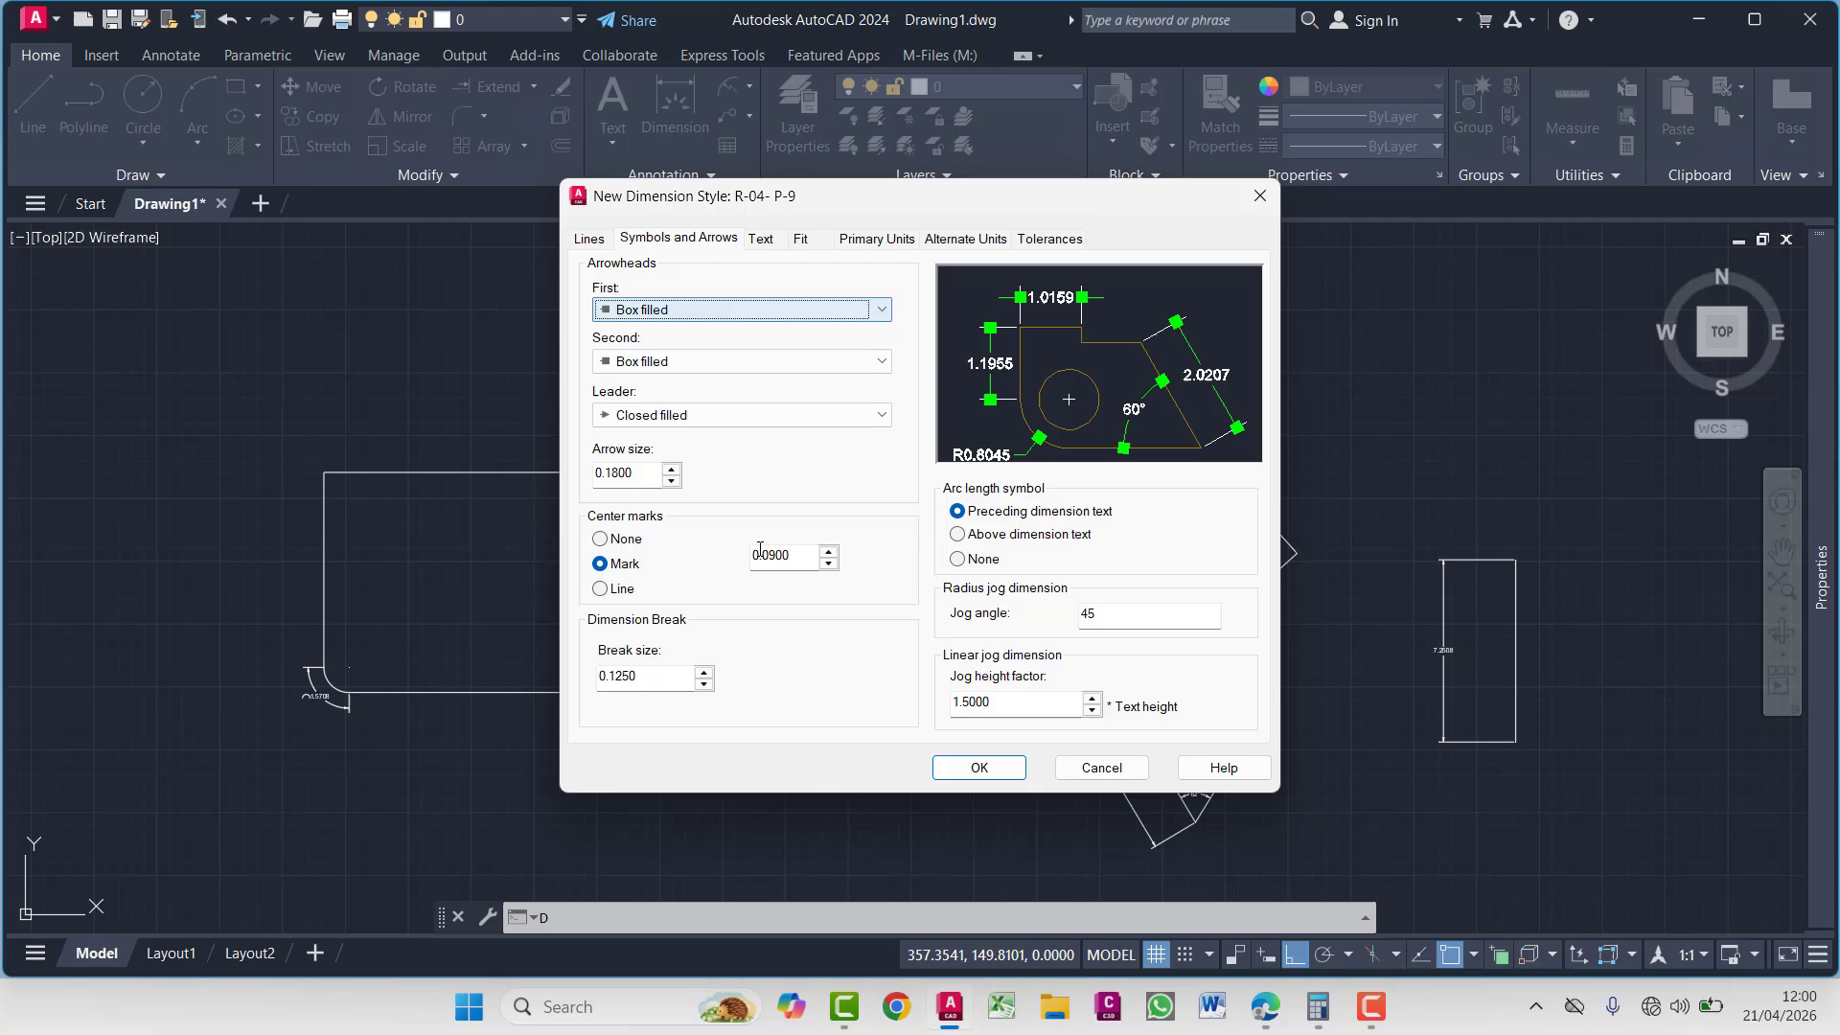
click(701, 361)
click(701, 361)
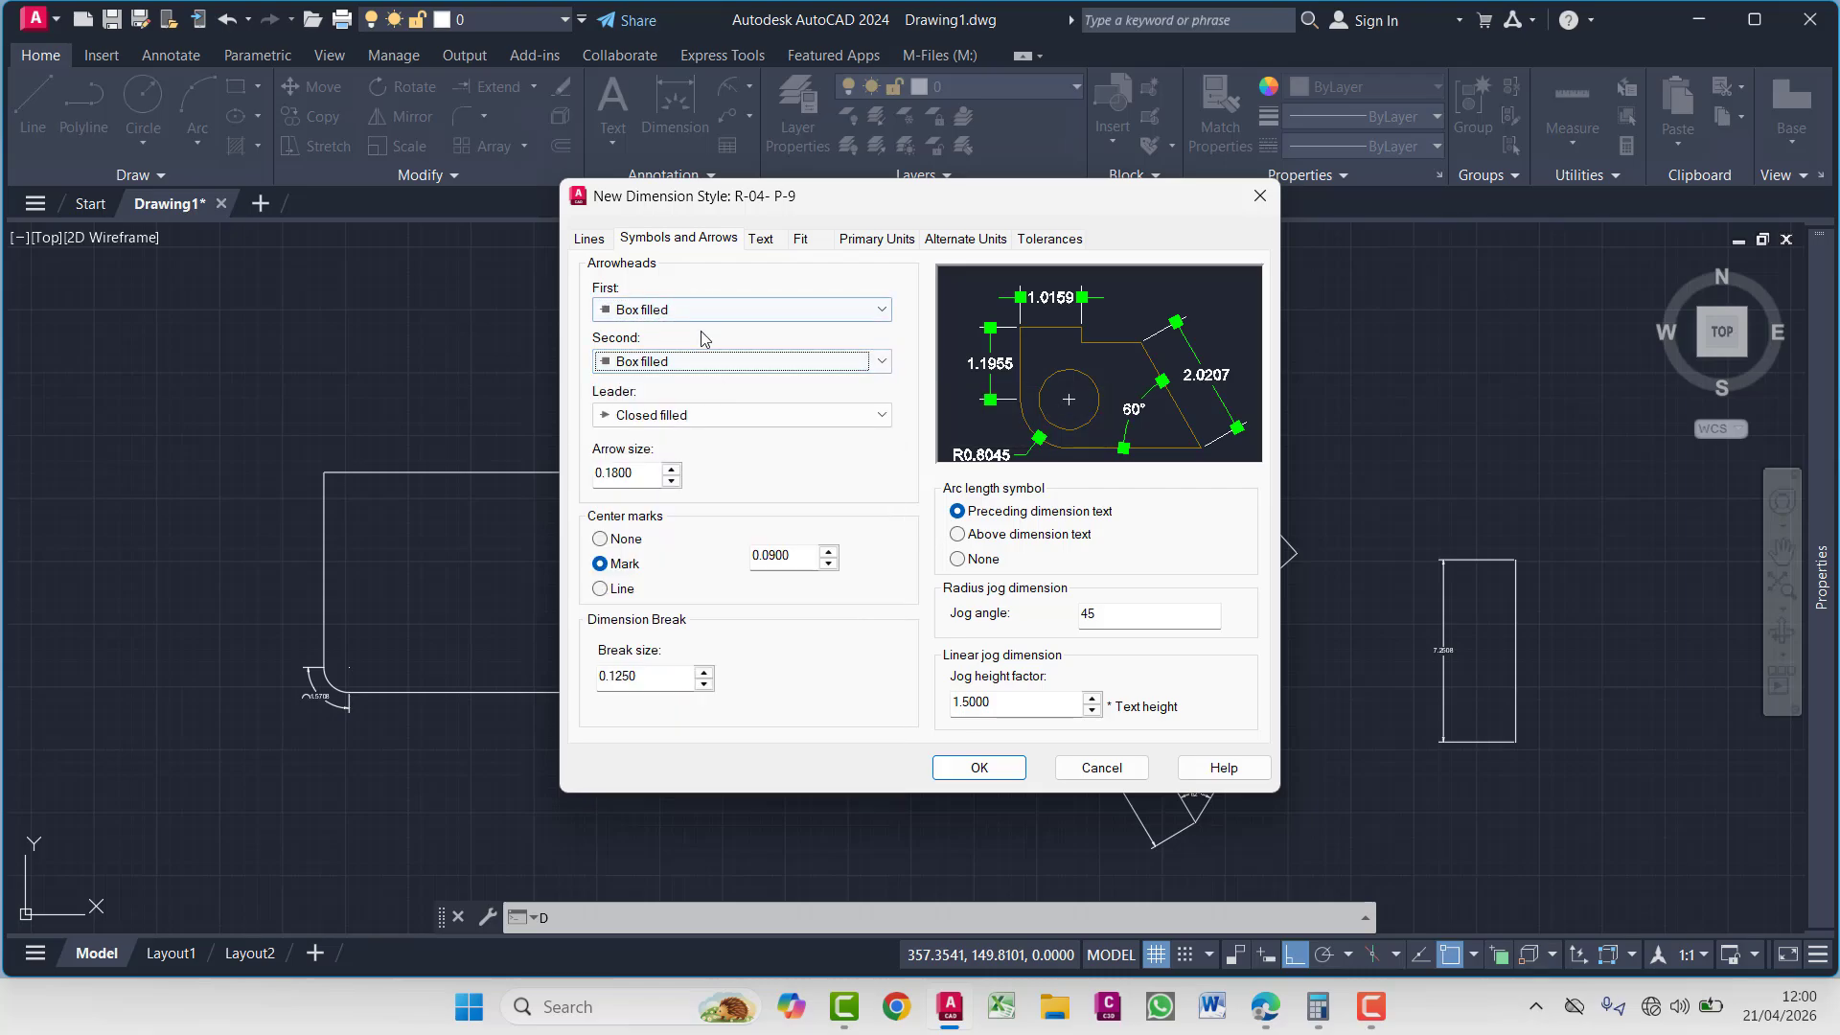
click(707, 414)
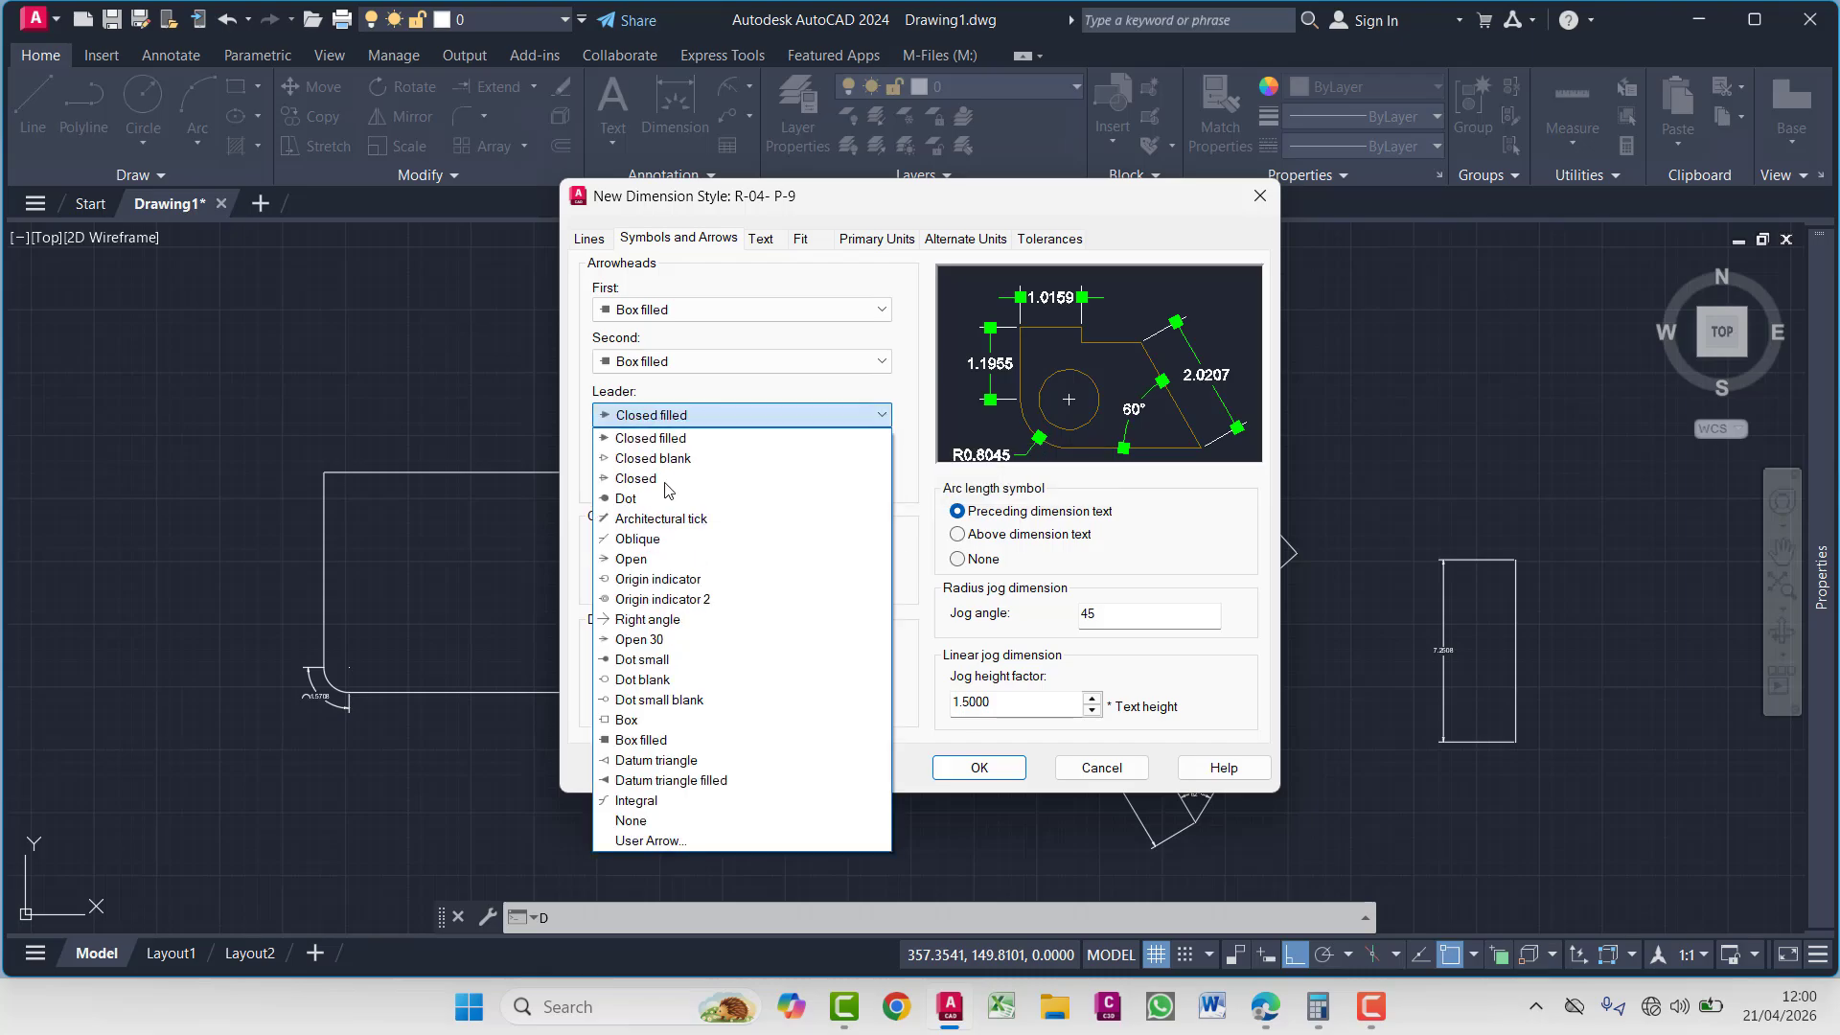
click(704, 415)
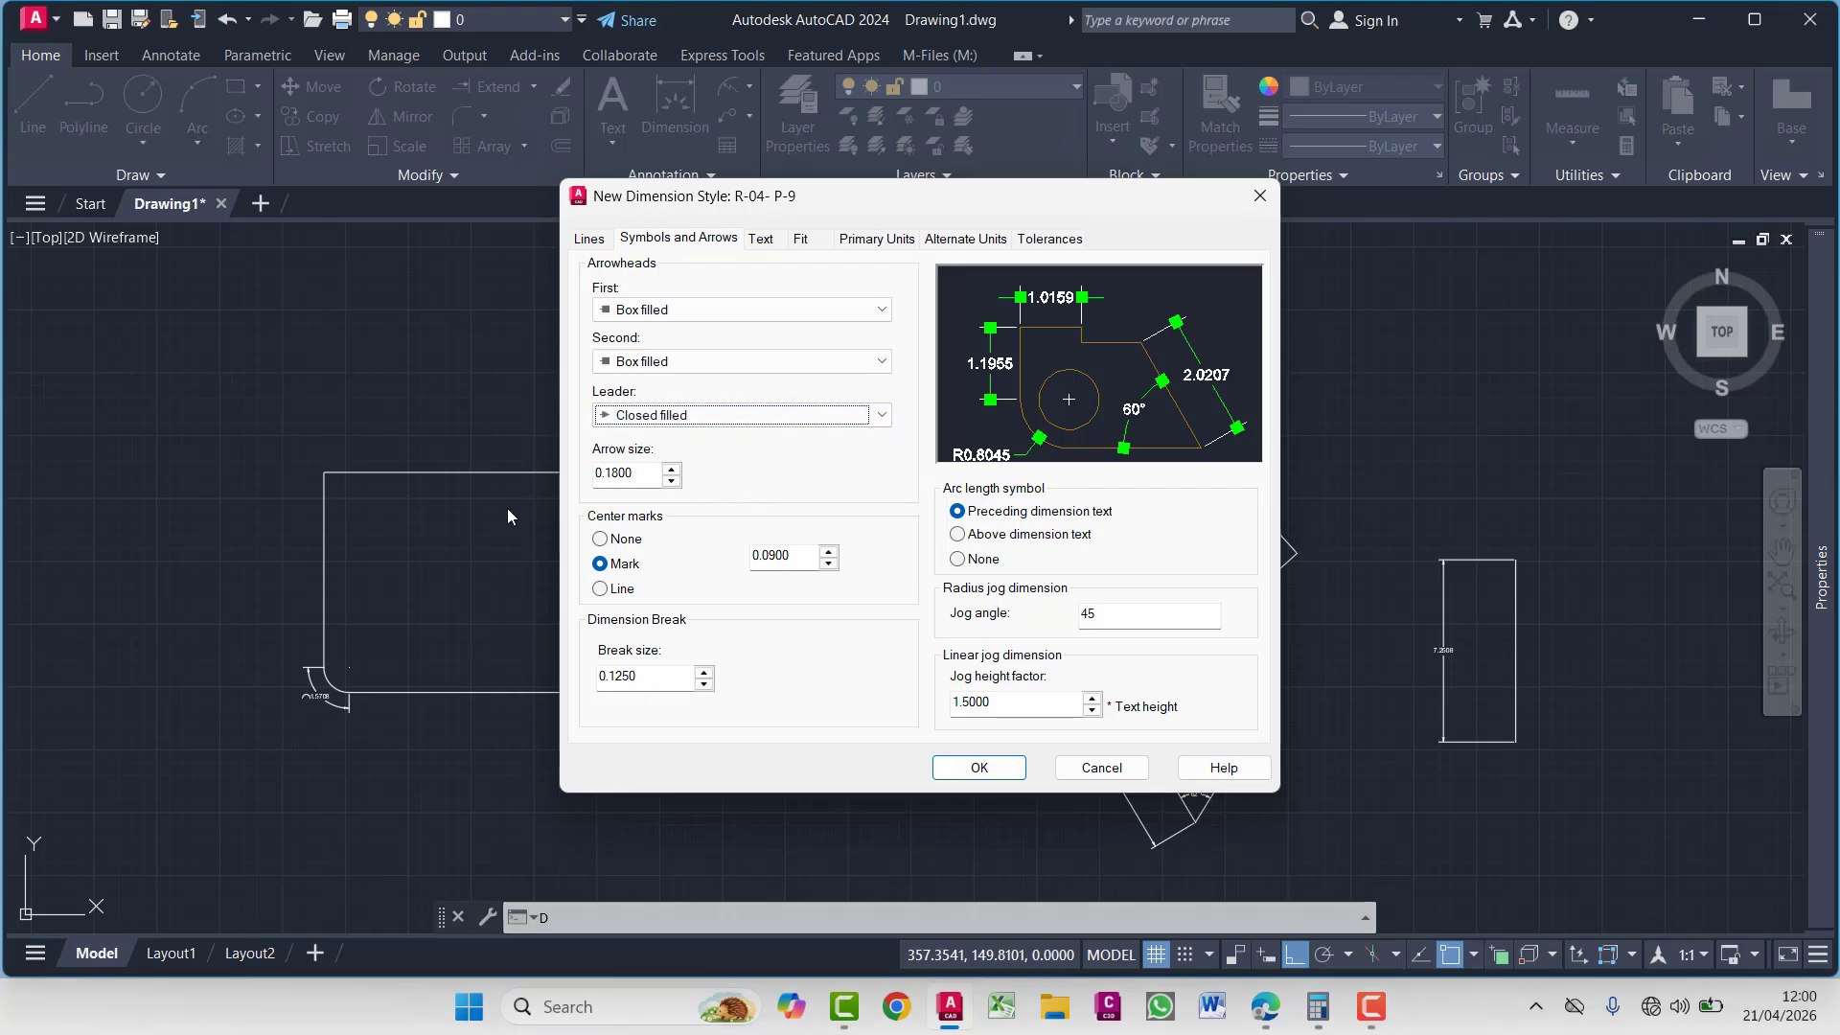
Try an arrow size of 0.3000 and set it back to 0.18
click(622, 476)
double_click(622, 477)
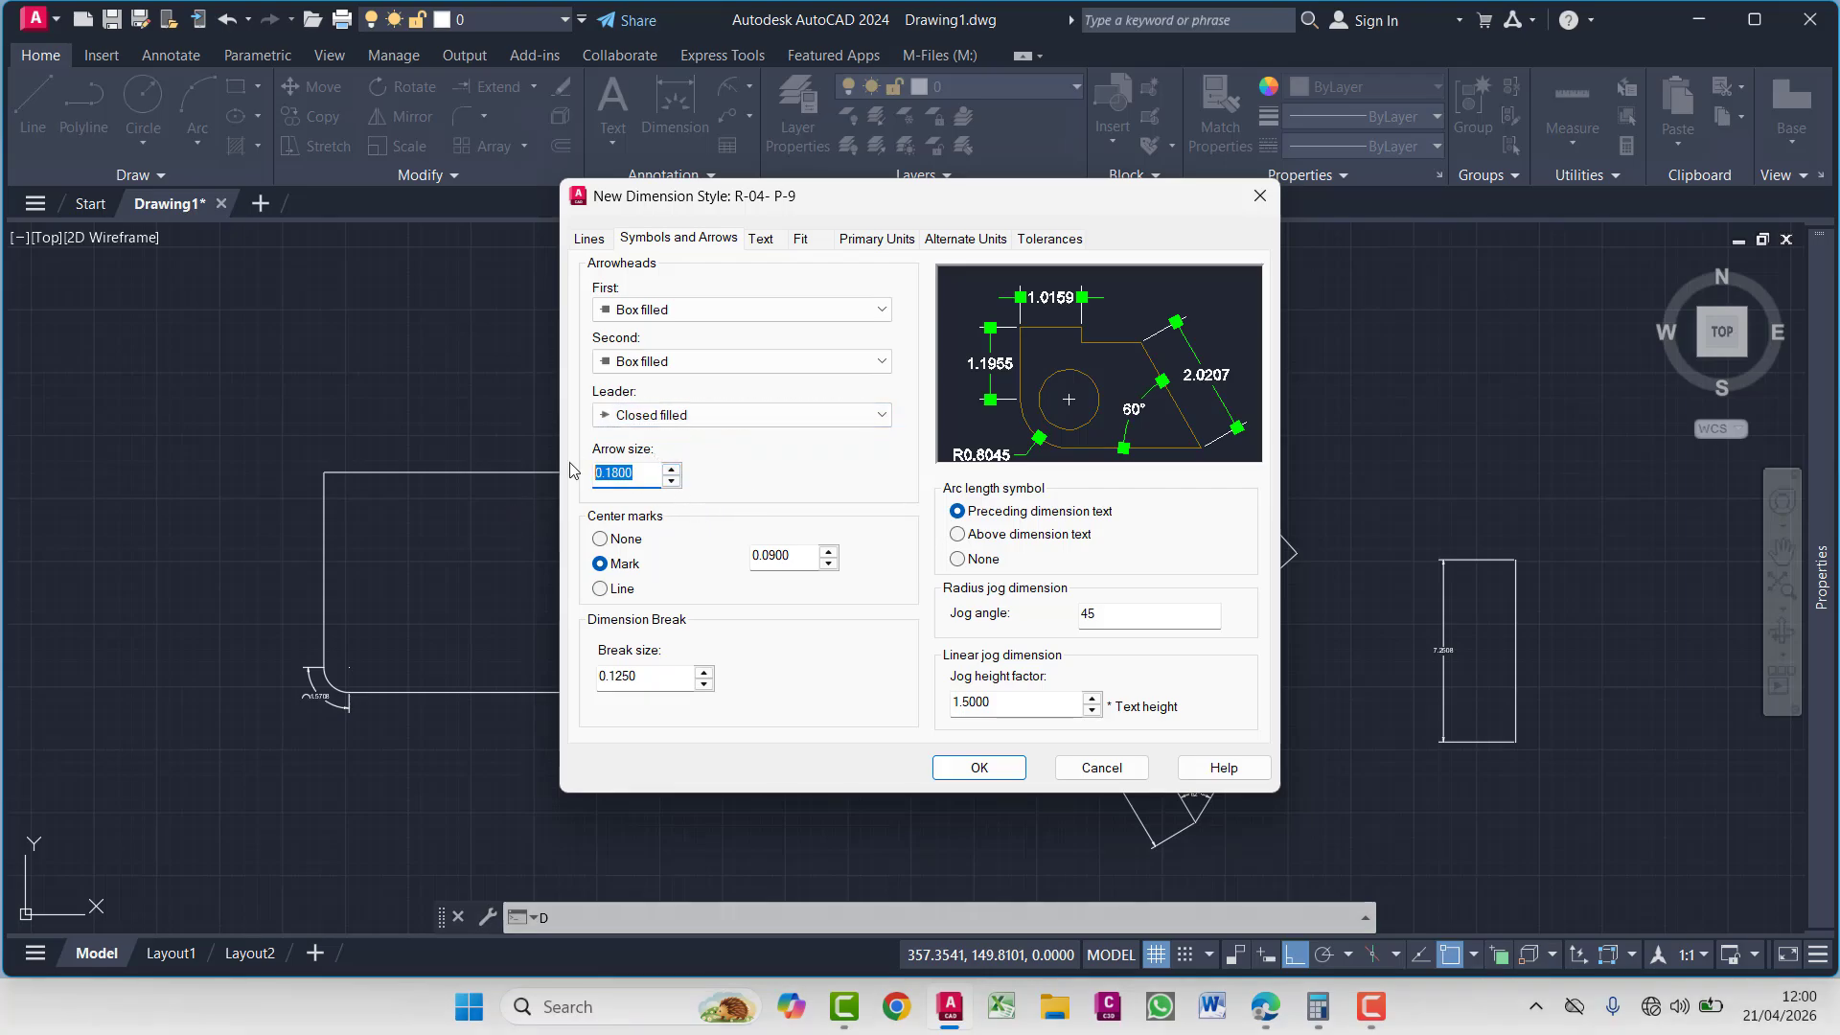
text(.5)
text(3000)
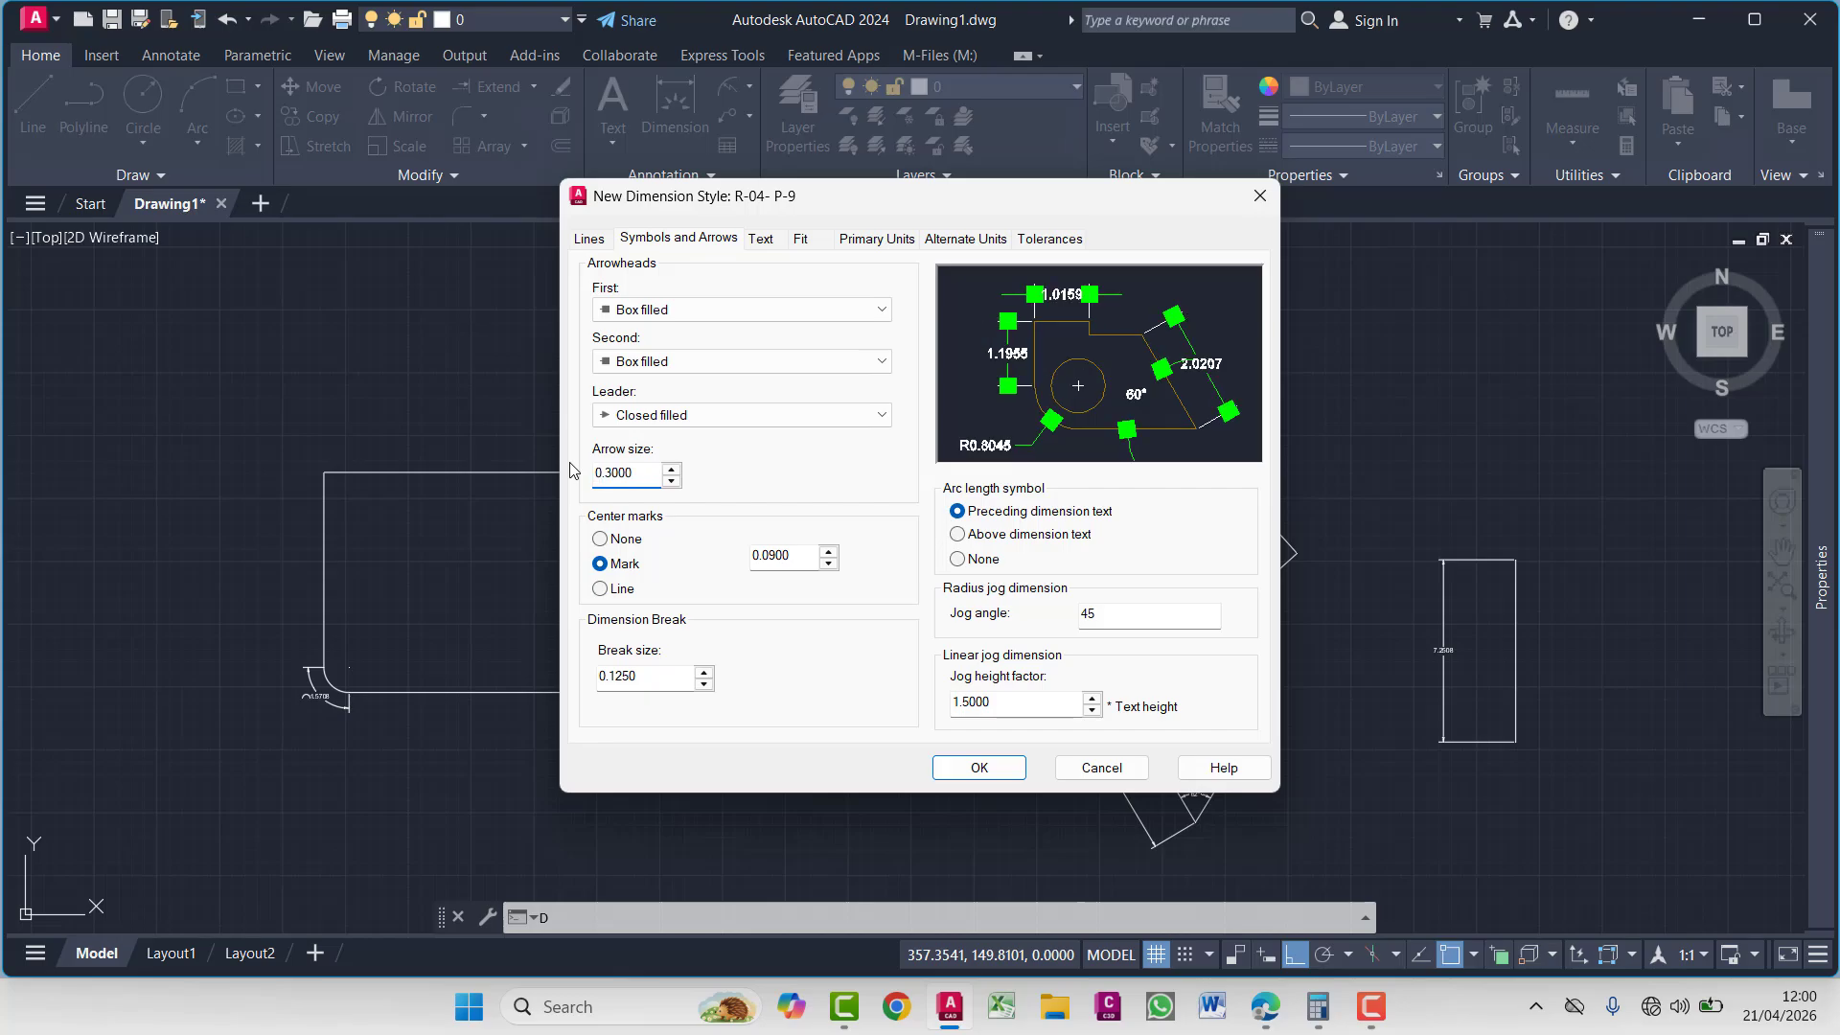
drag(642, 472, 594, 464)
text(.18)
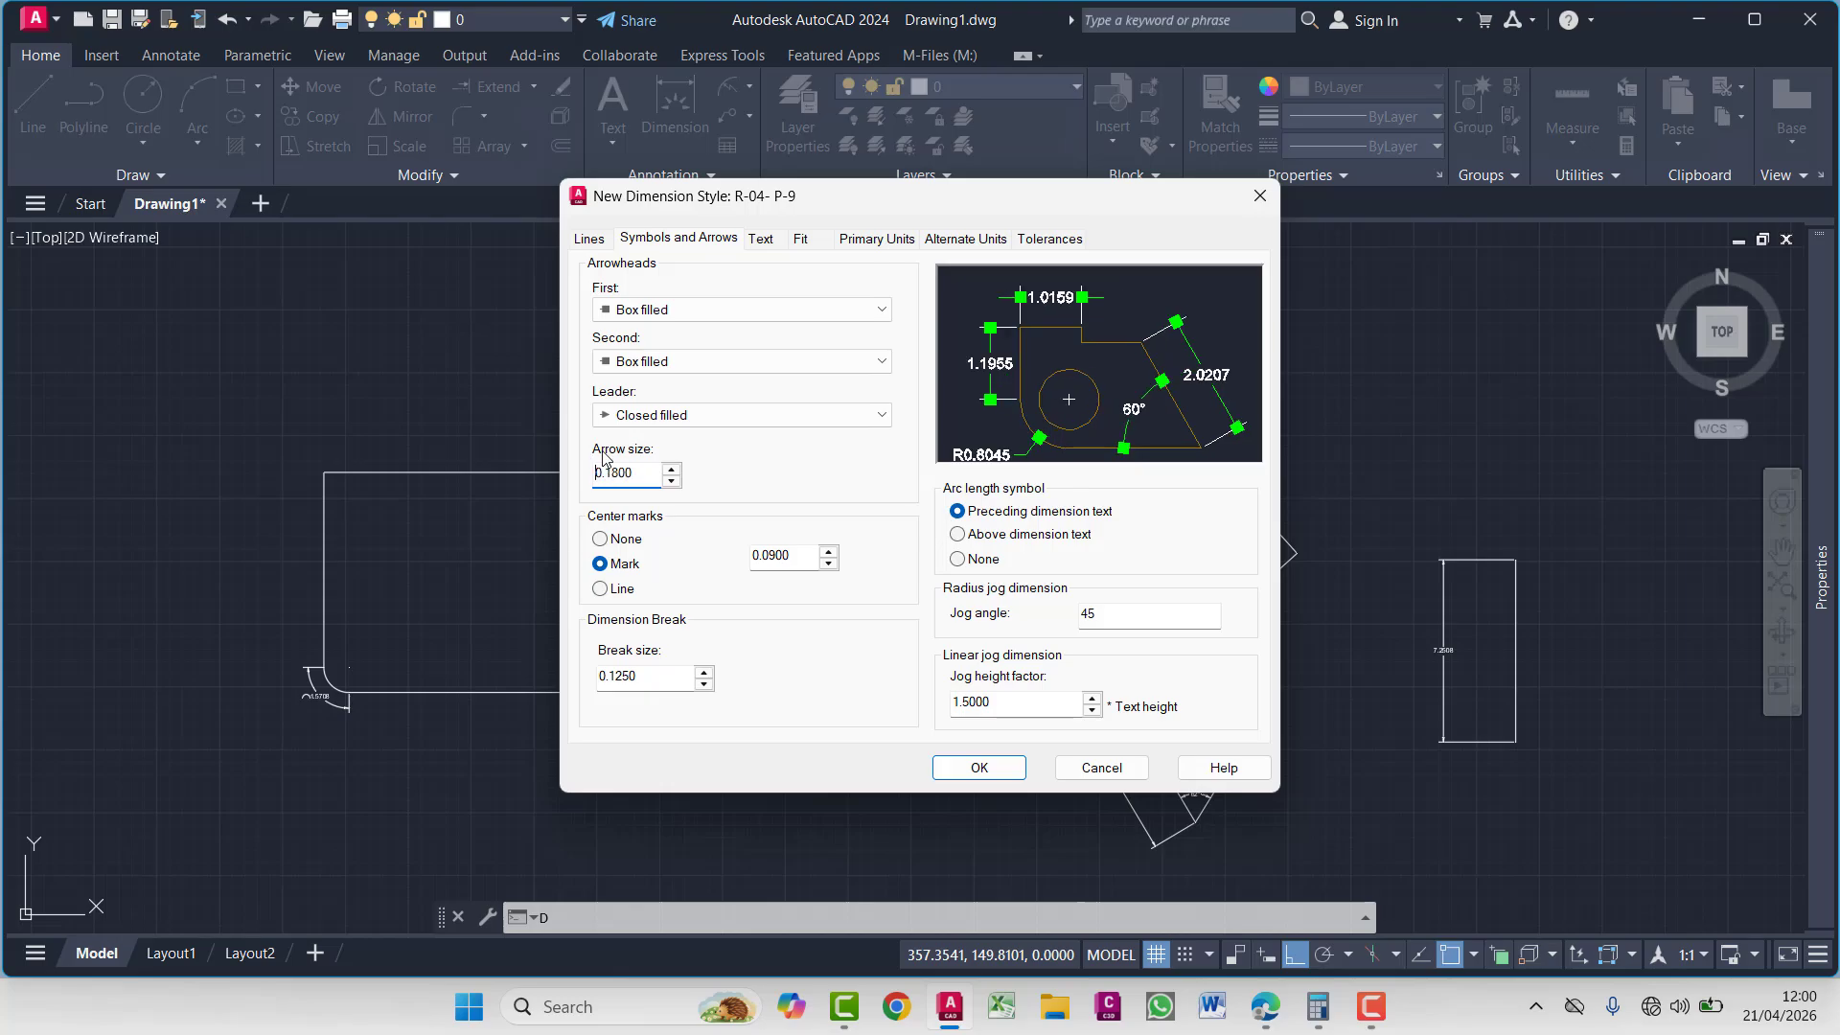
Set the style's arrow size to 0.22
drag(637, 471, 579, 468)
key(BackSpace)
text(.22)
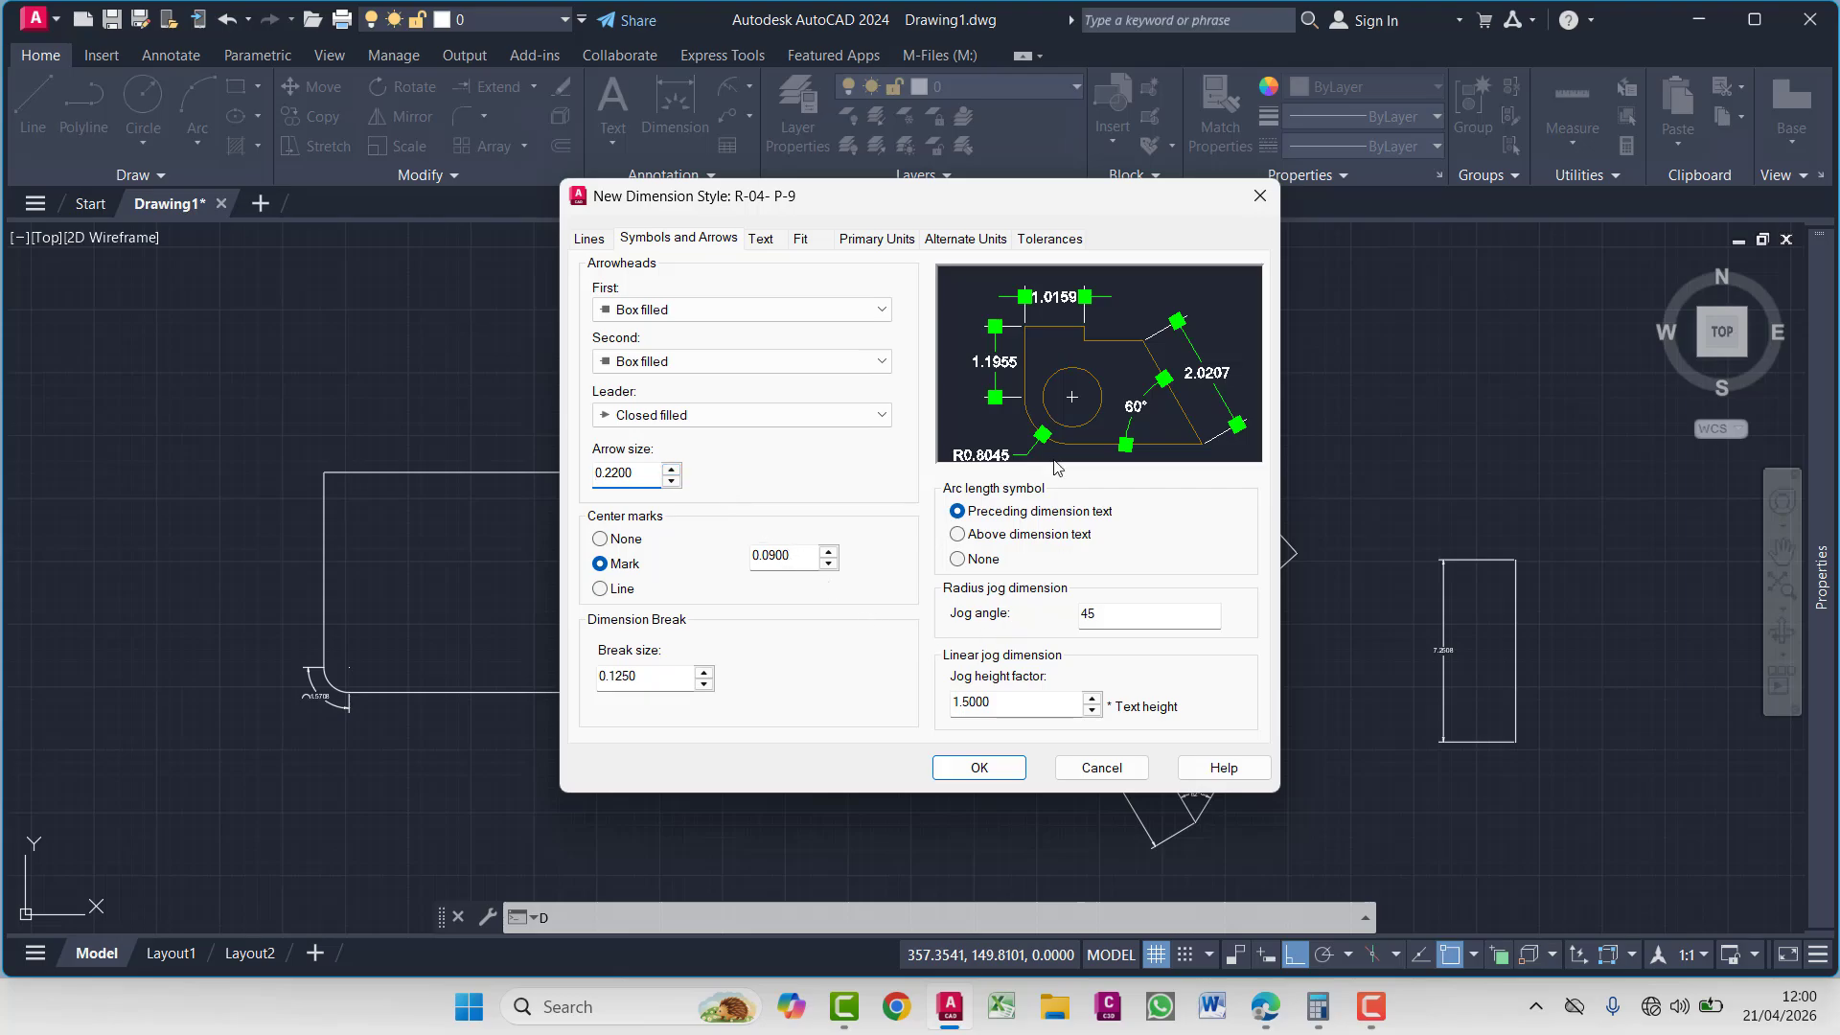
Go to the style's text settings and keep Standard as the text style
click(759, 239)
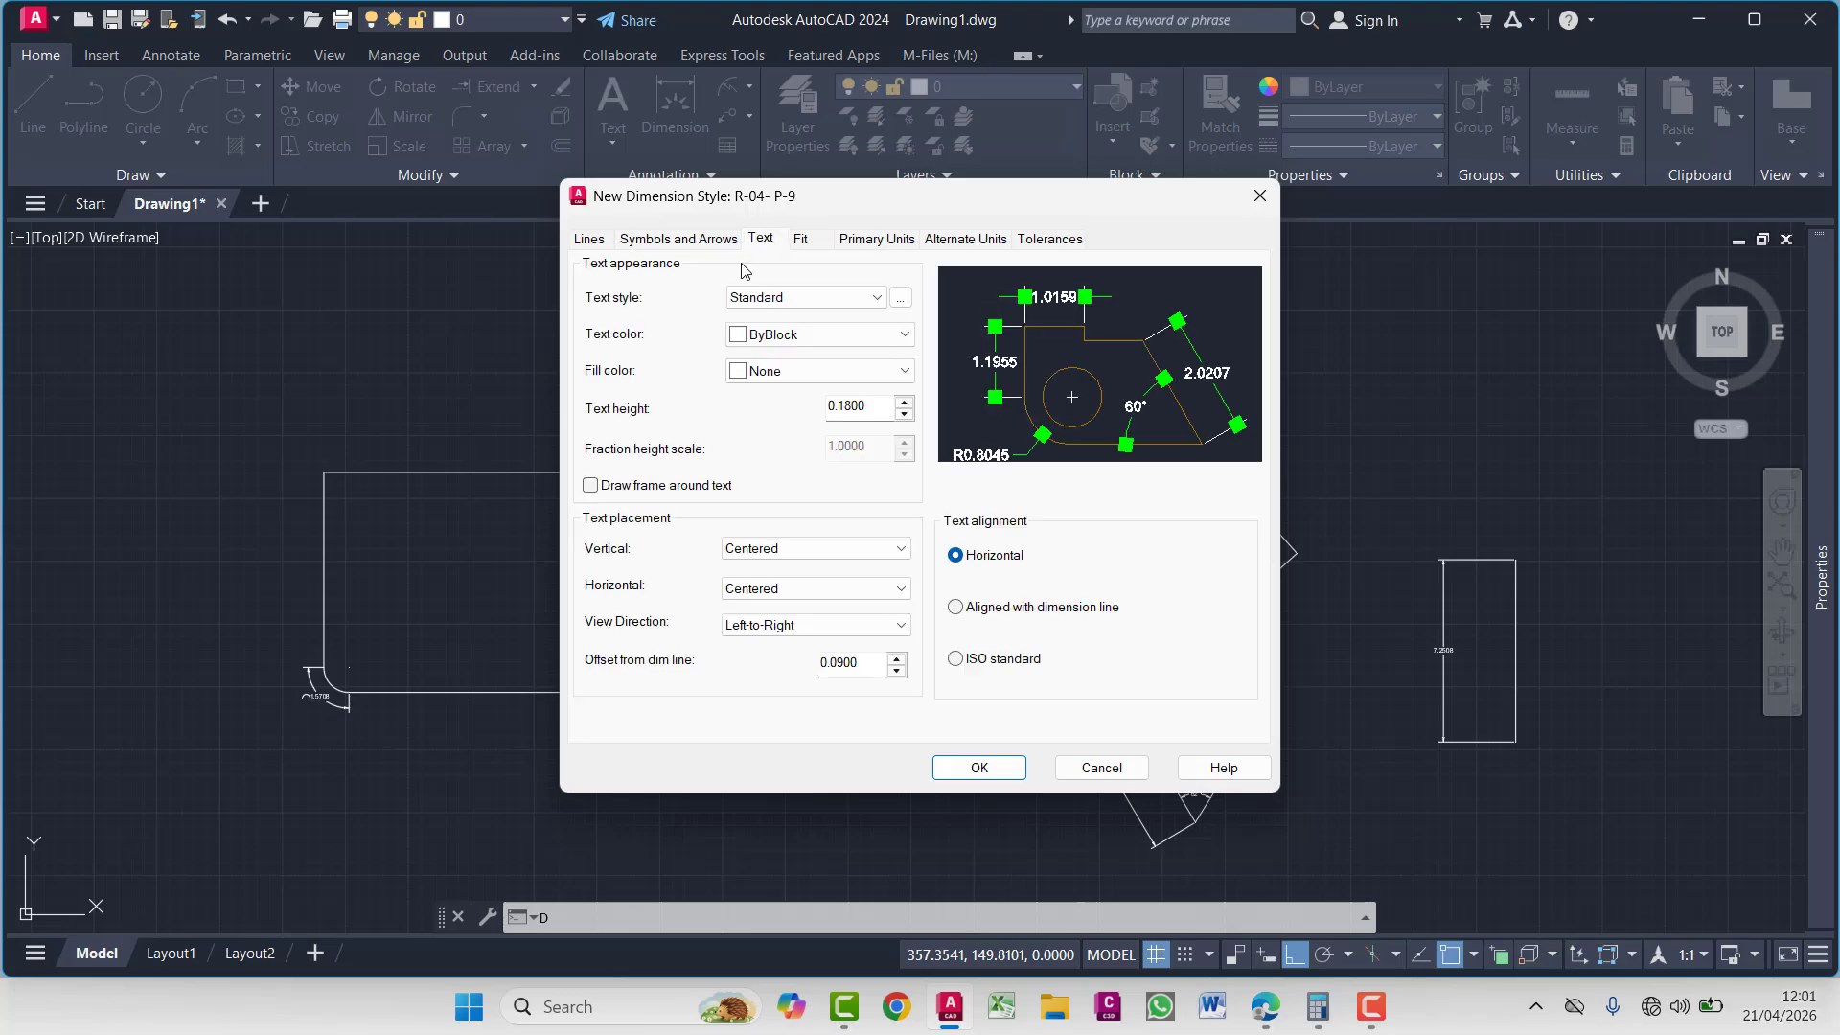
click(777, 303)
click(777, 302)
click(777, 303)
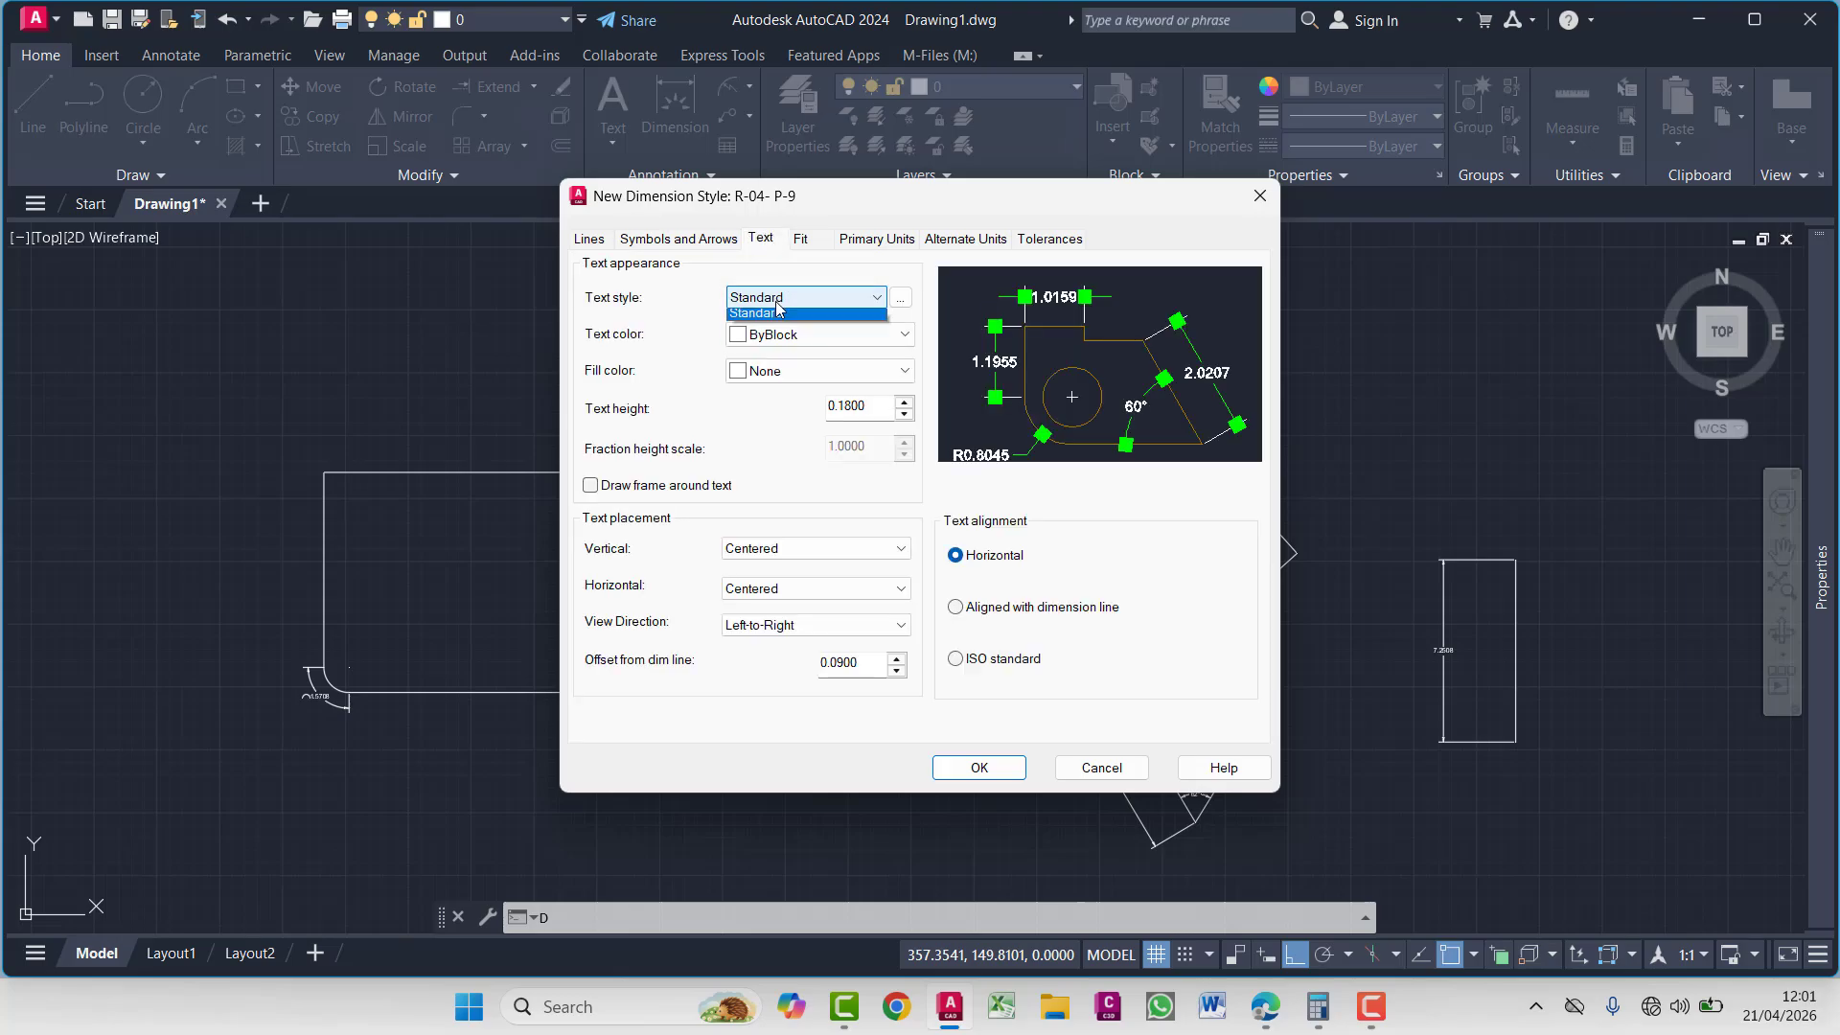
click(778, 303)
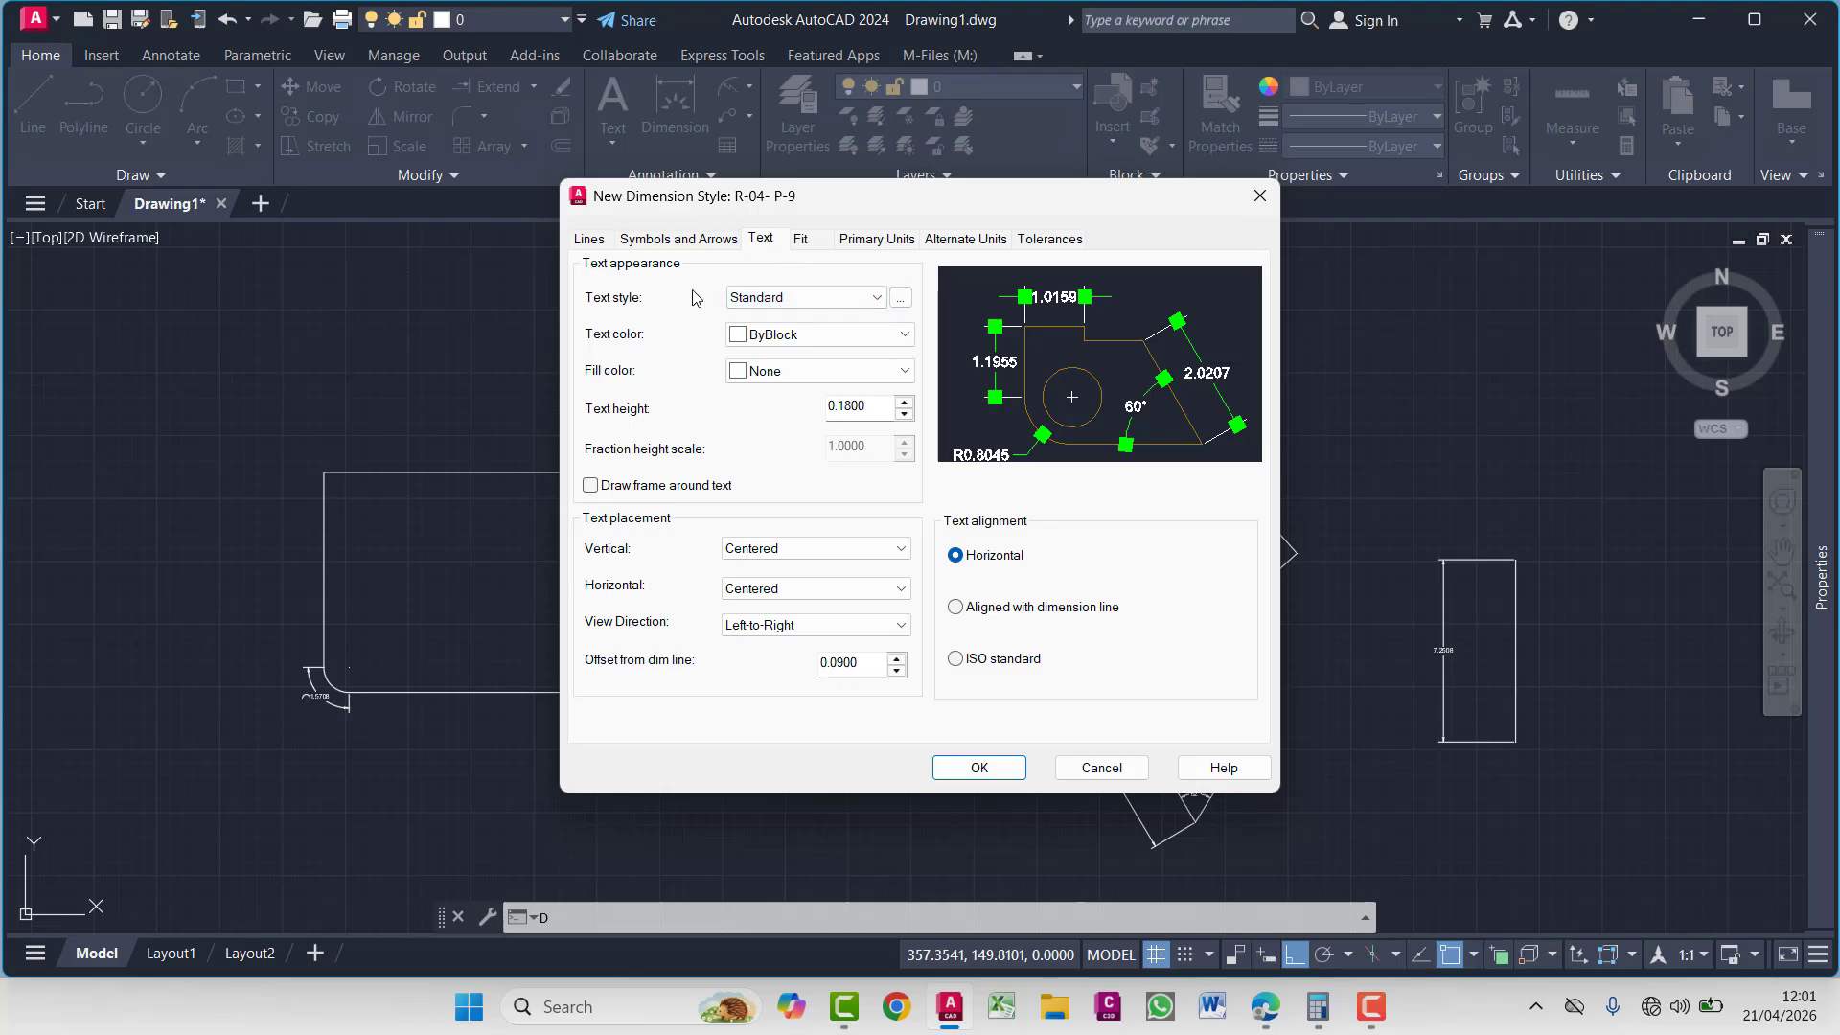
click(829, 309)
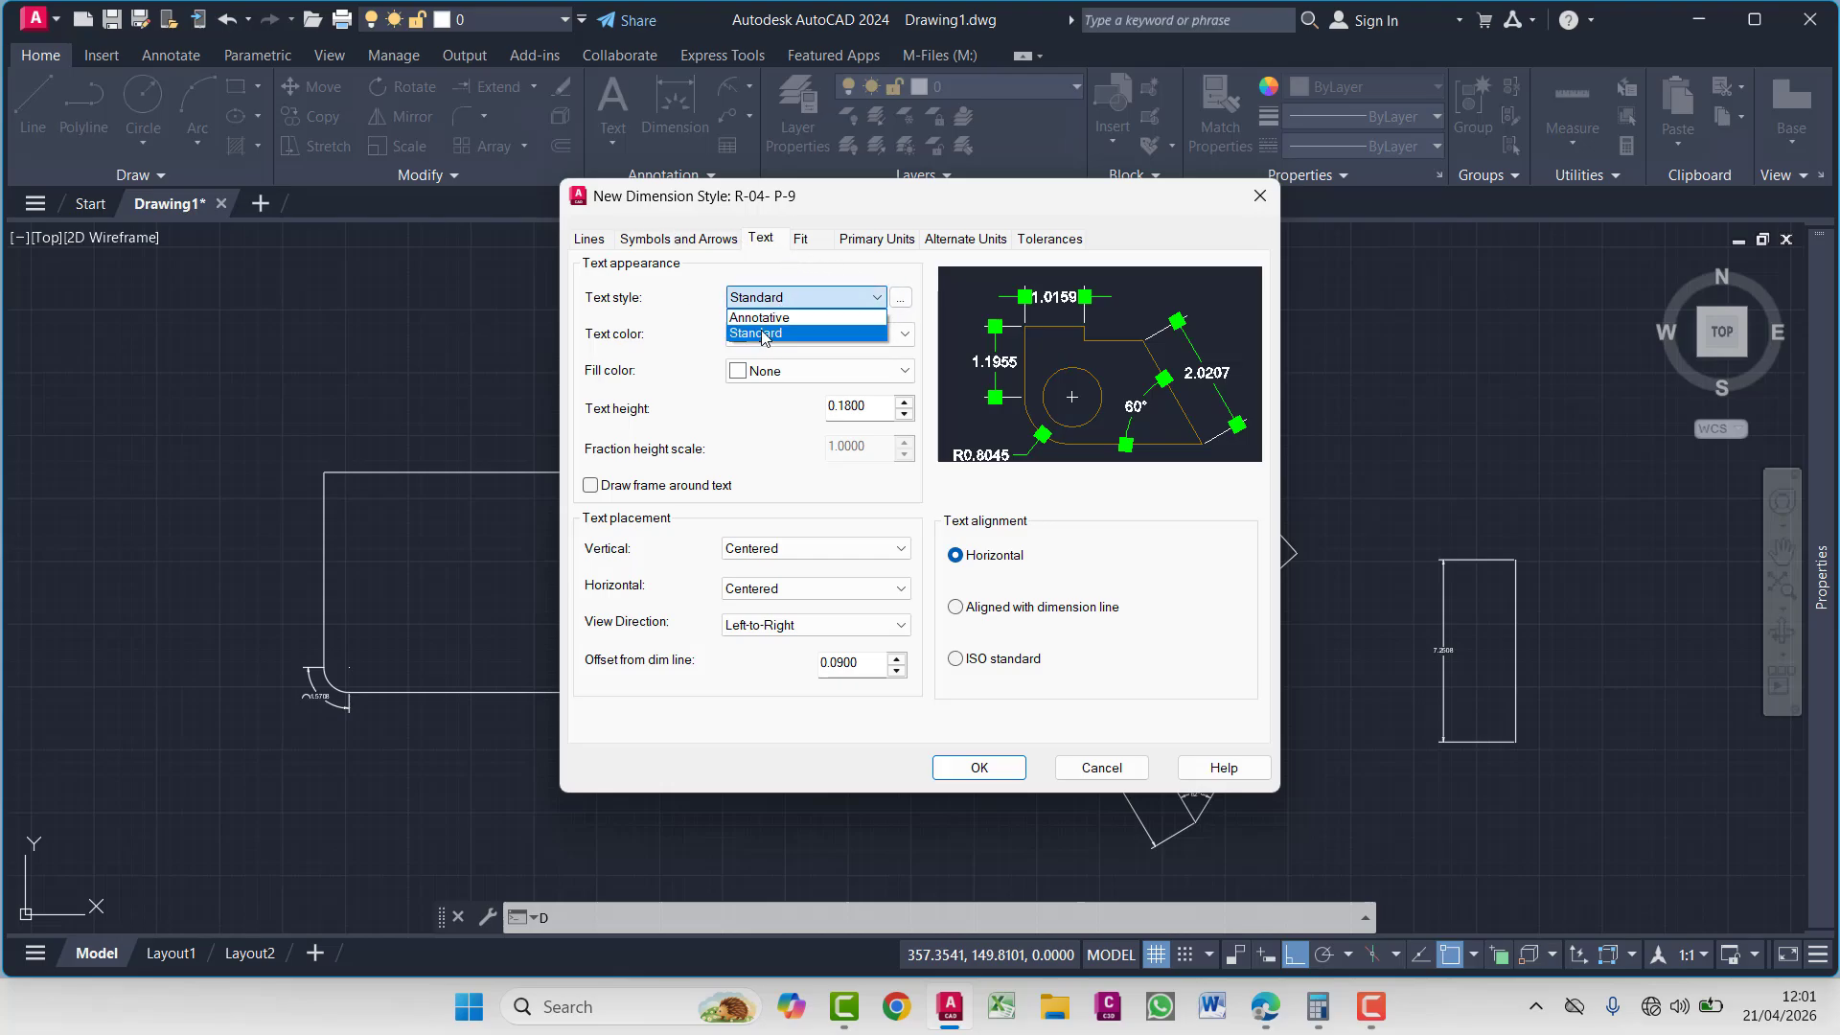
click(772, 335)
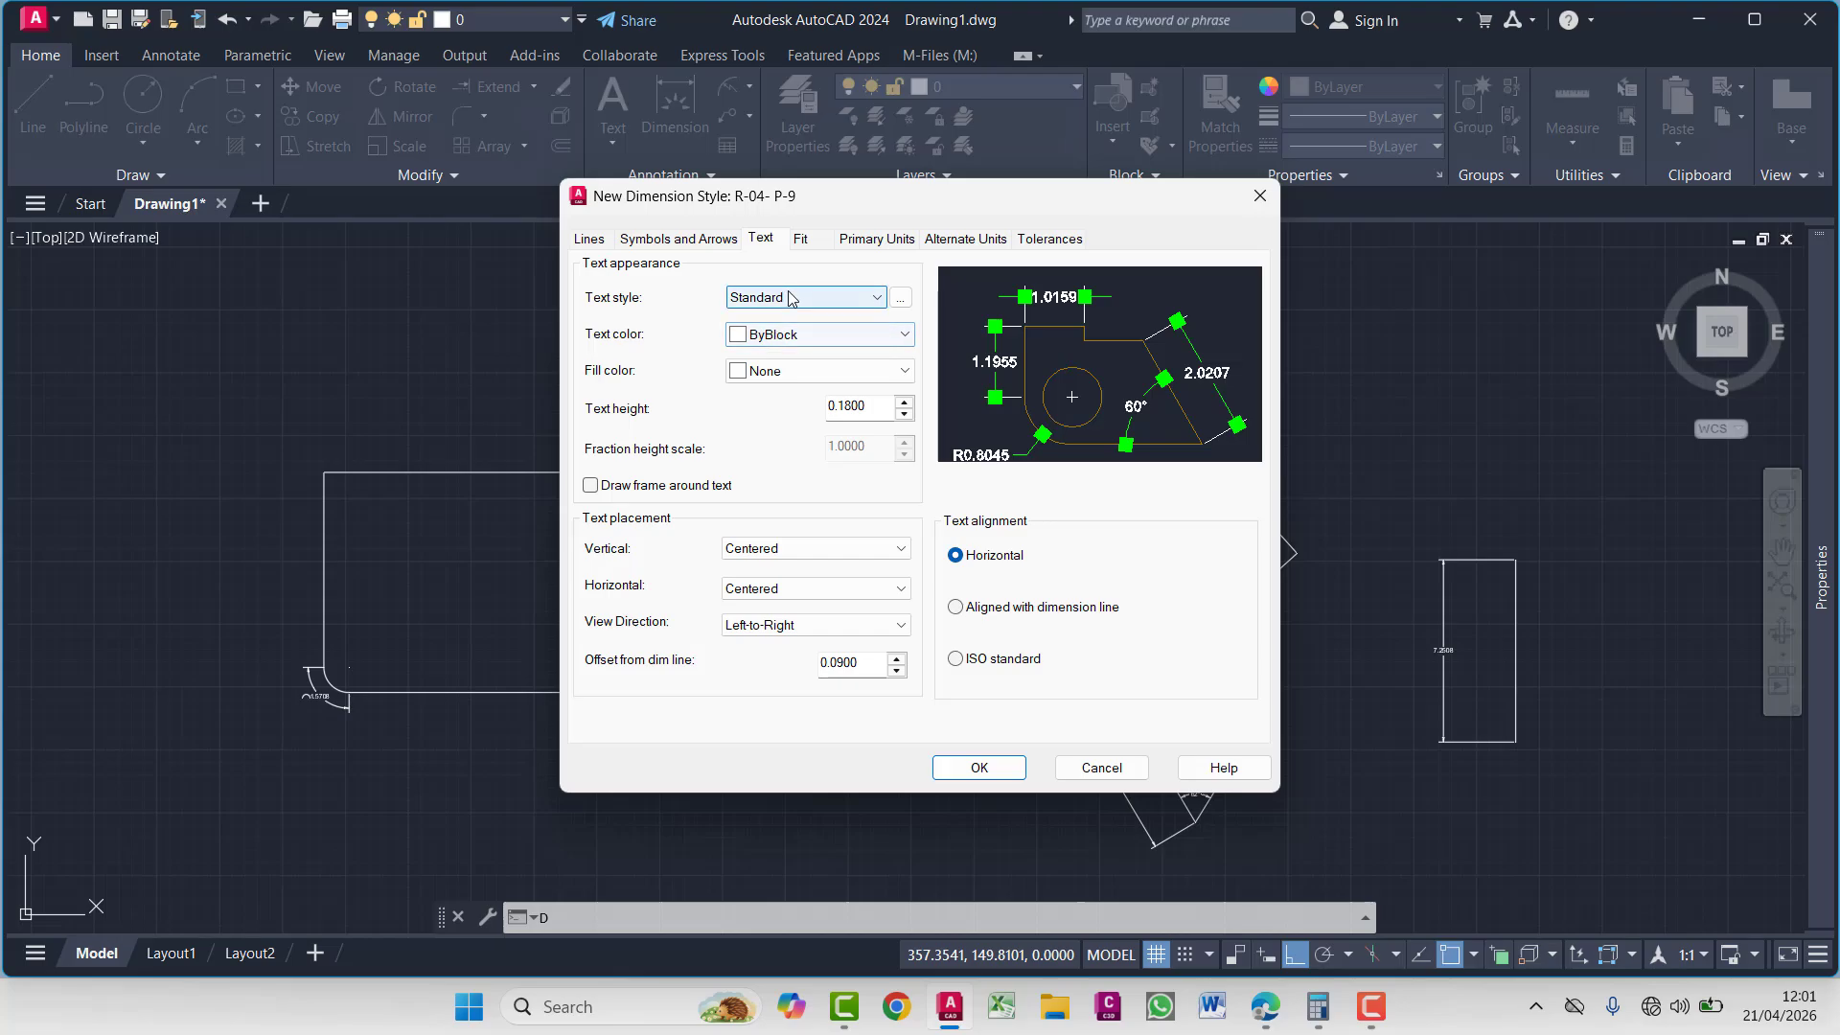
Edit the Standard text style and set its font to Times New Roman
click(901, 301)
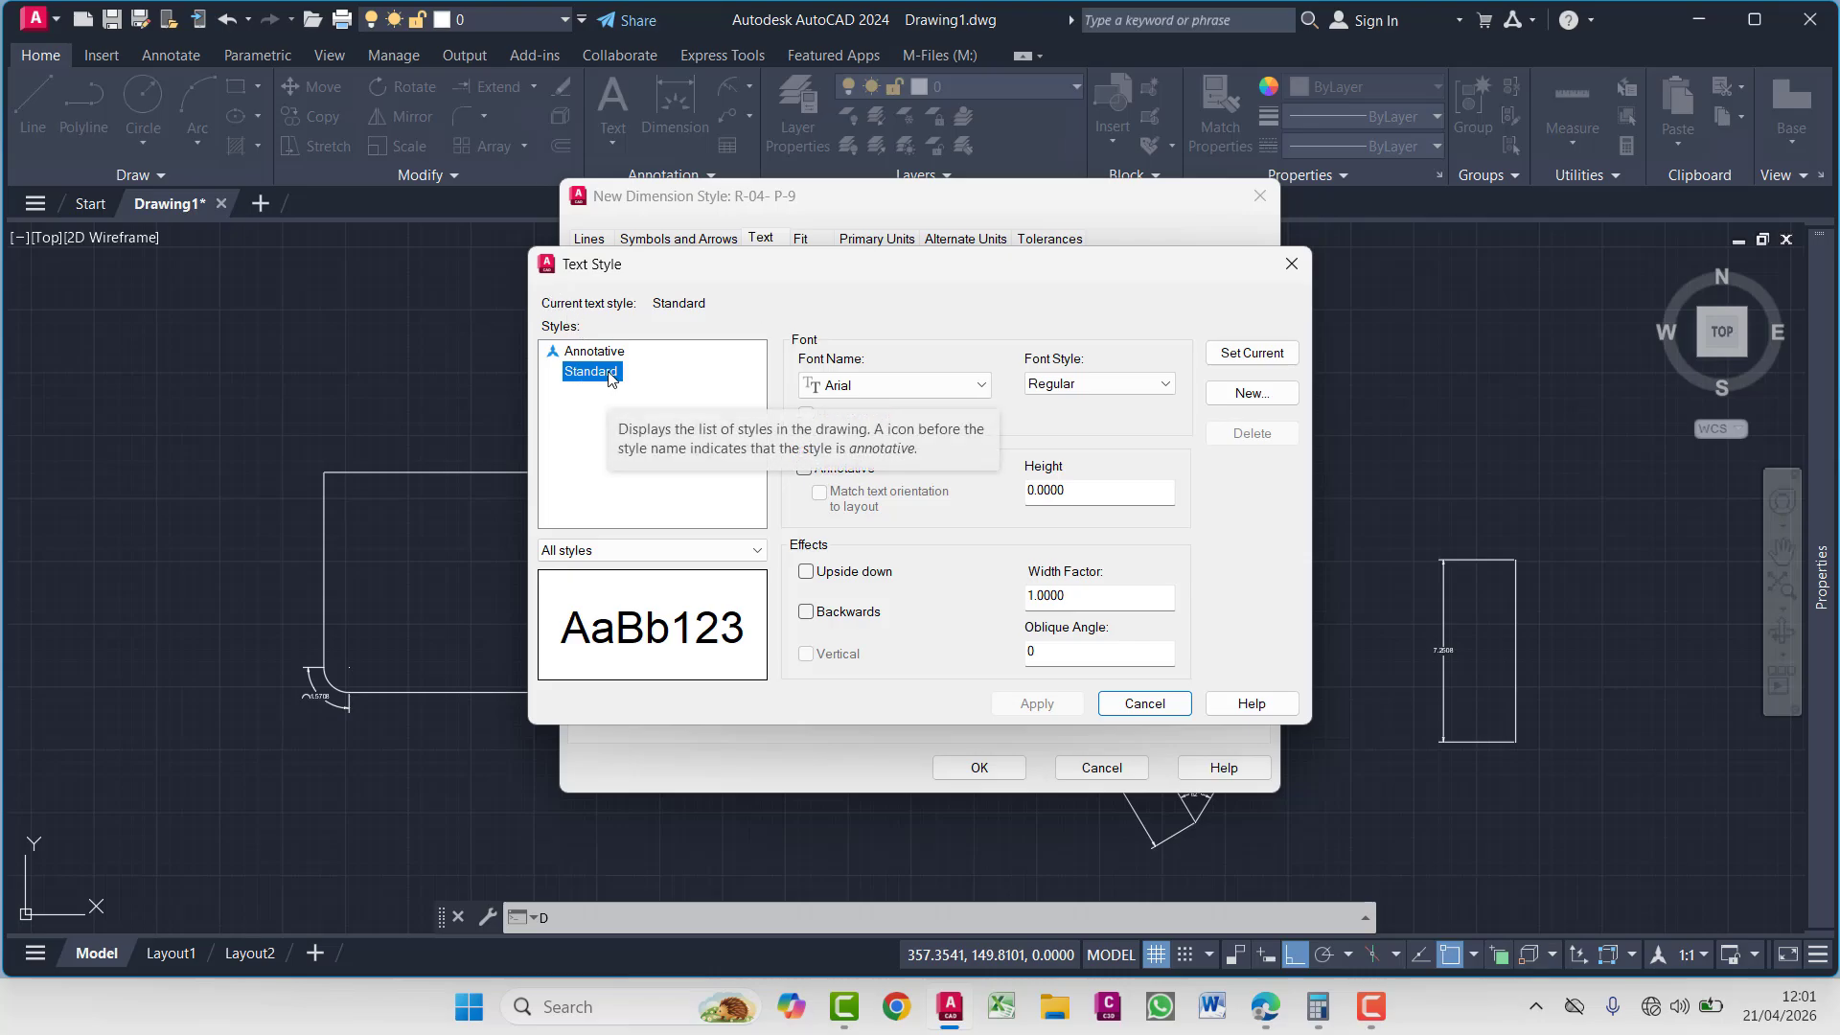
click(884, 387)
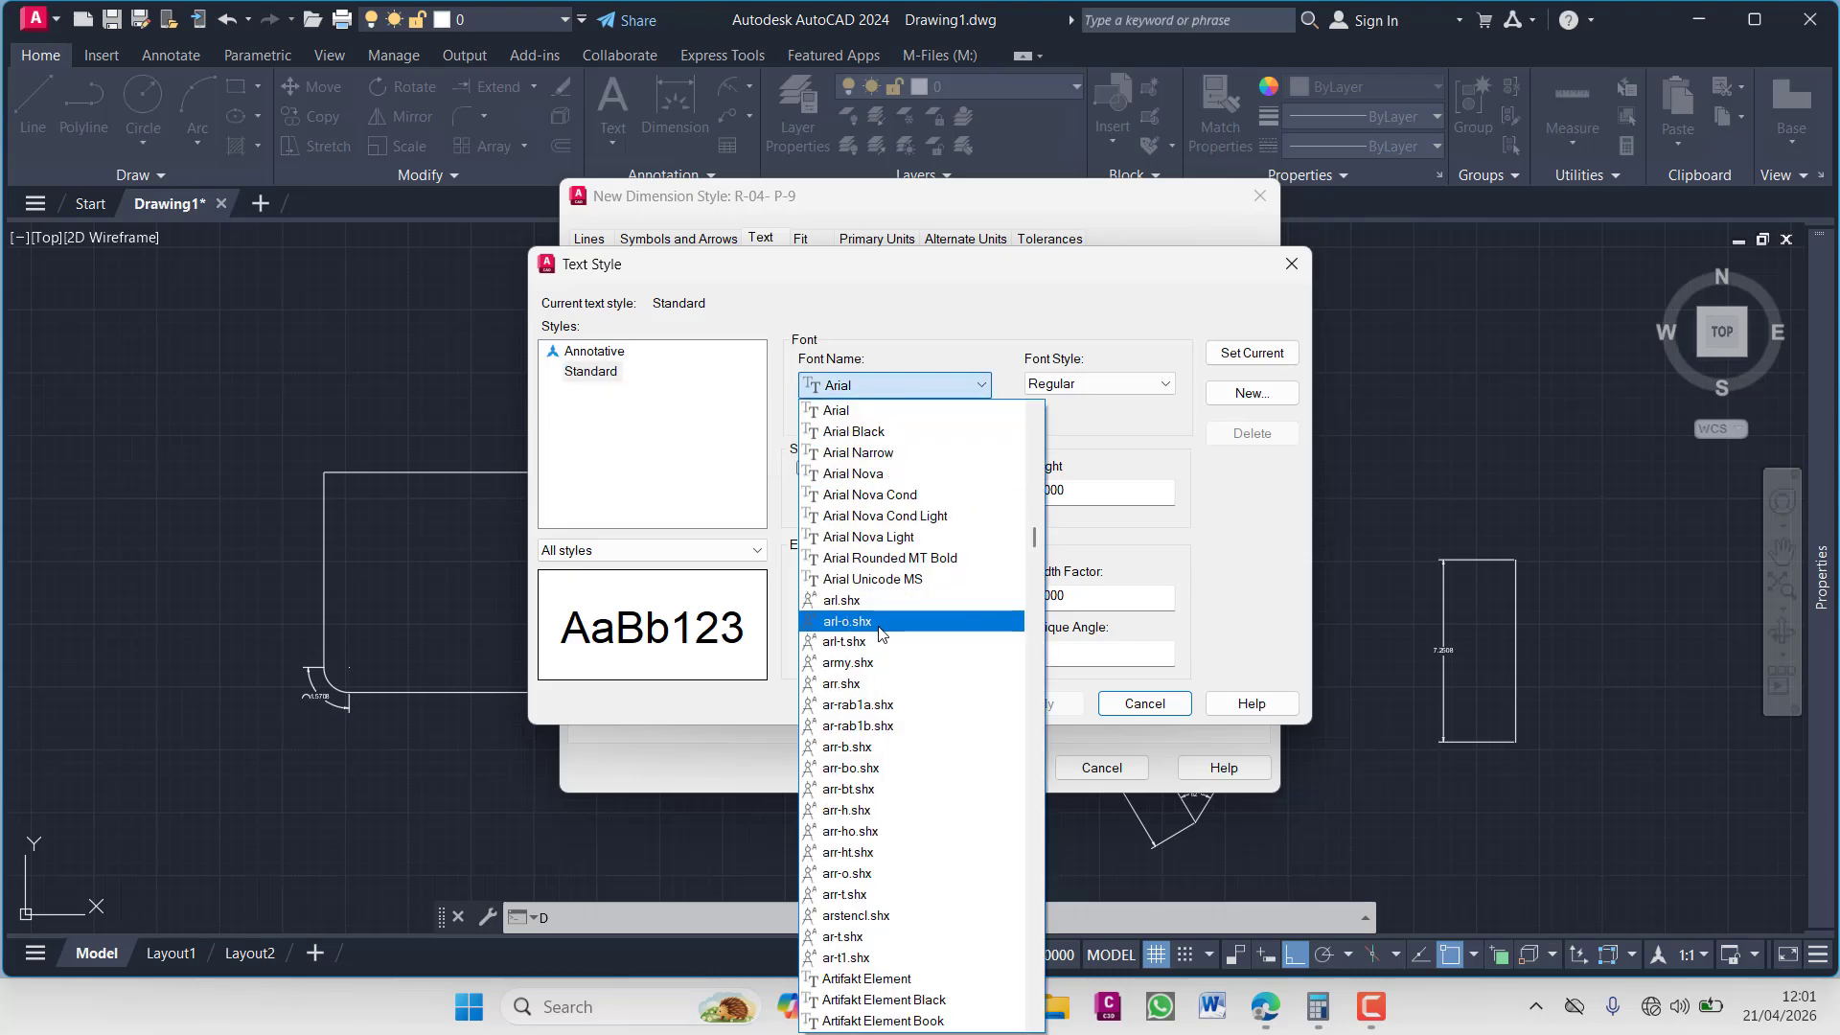
text(rom_____.shx)
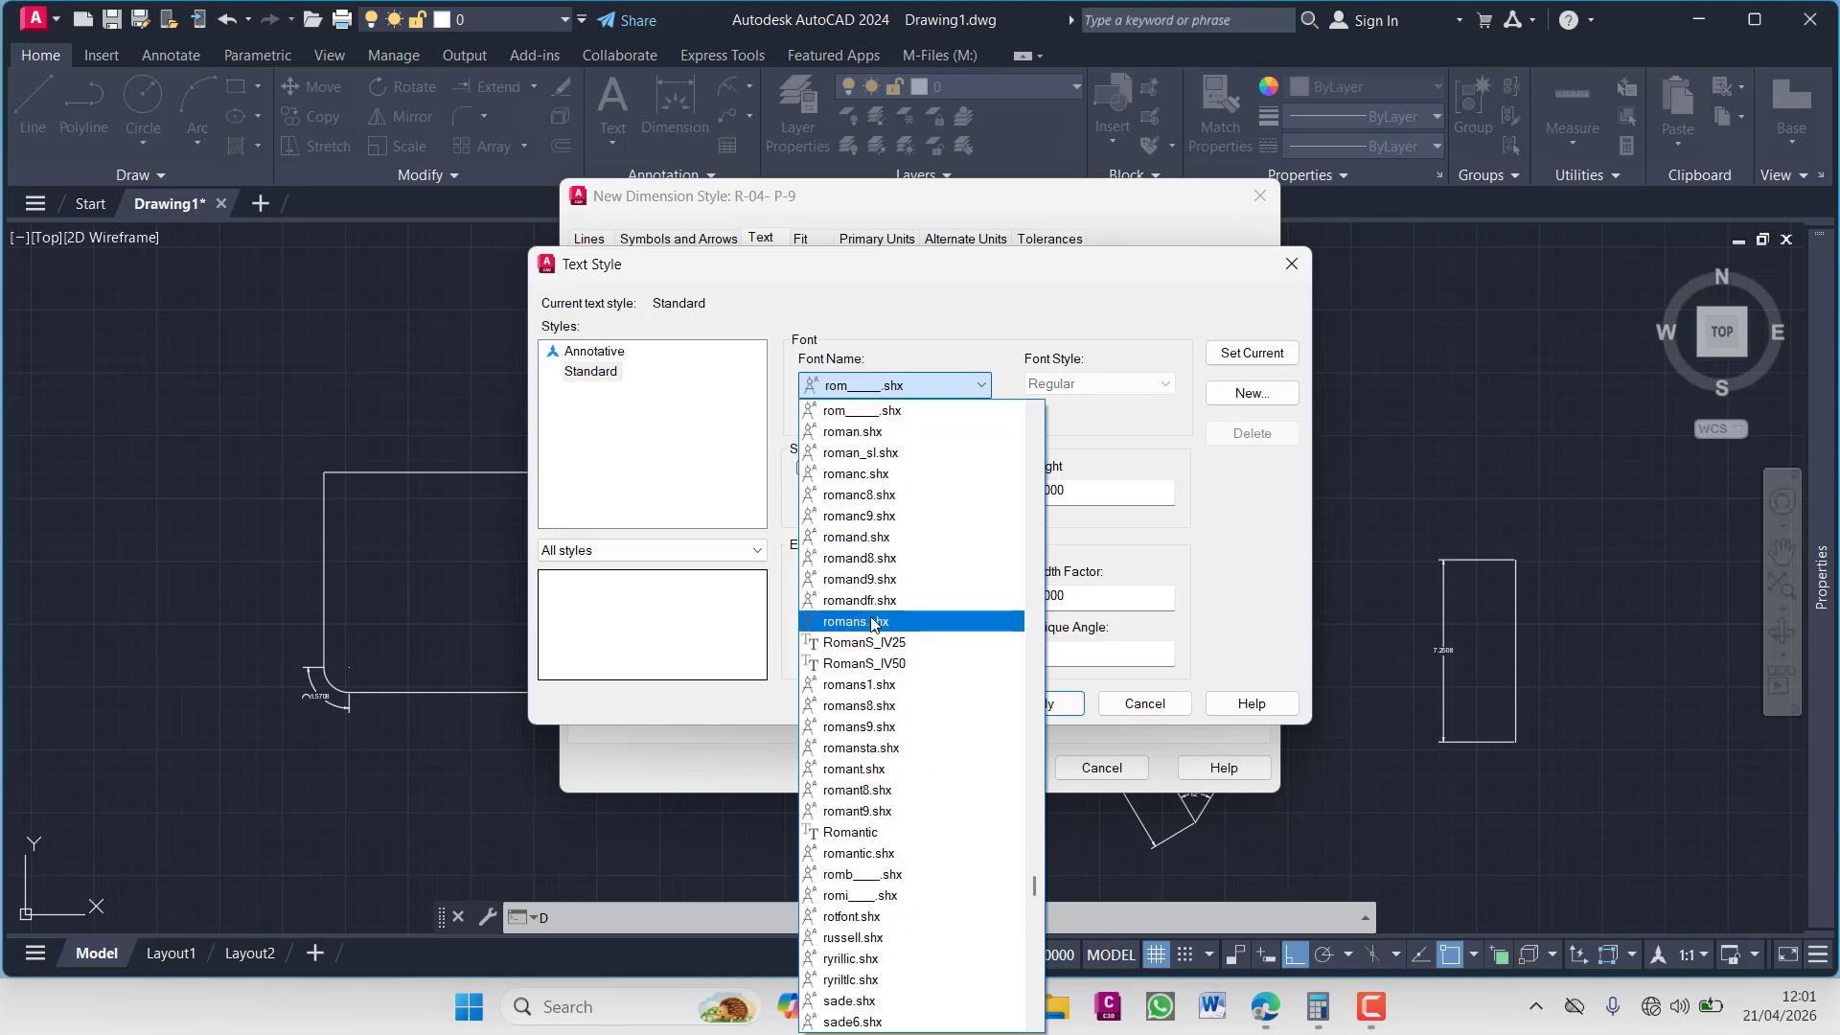
text(r)
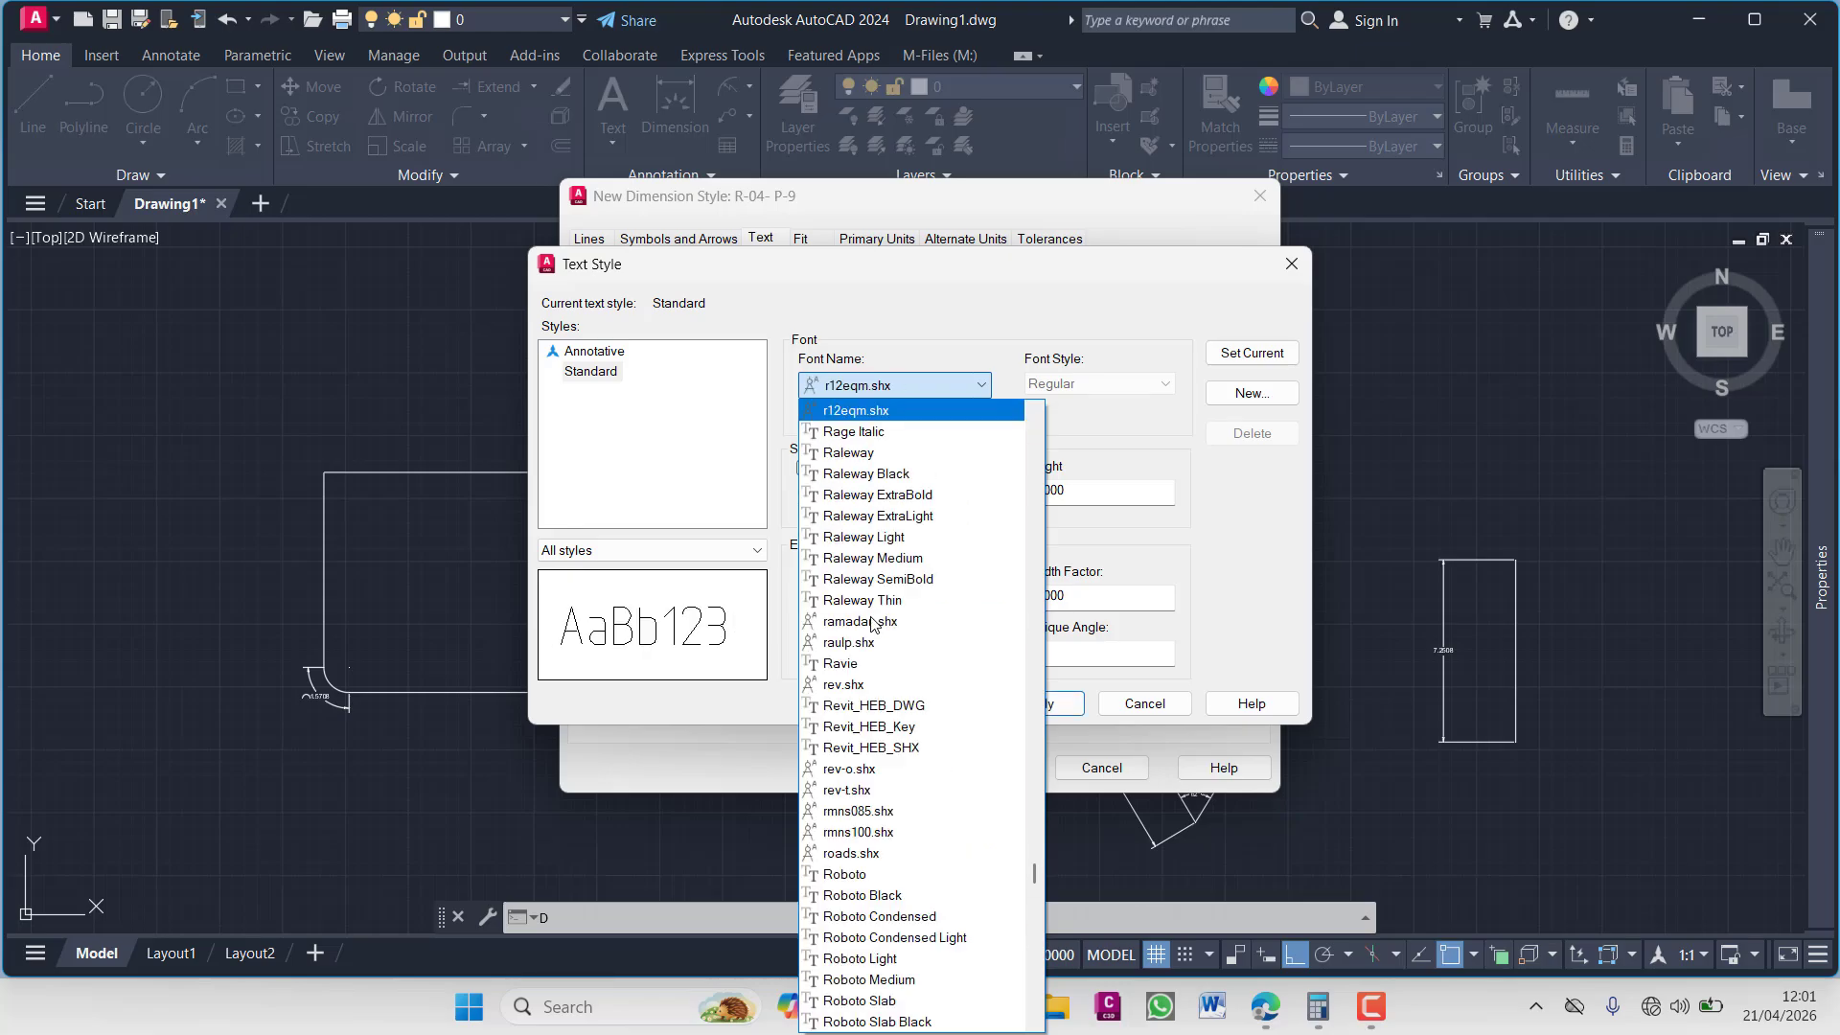
scroll(874, 625, down, 20)
text(time)
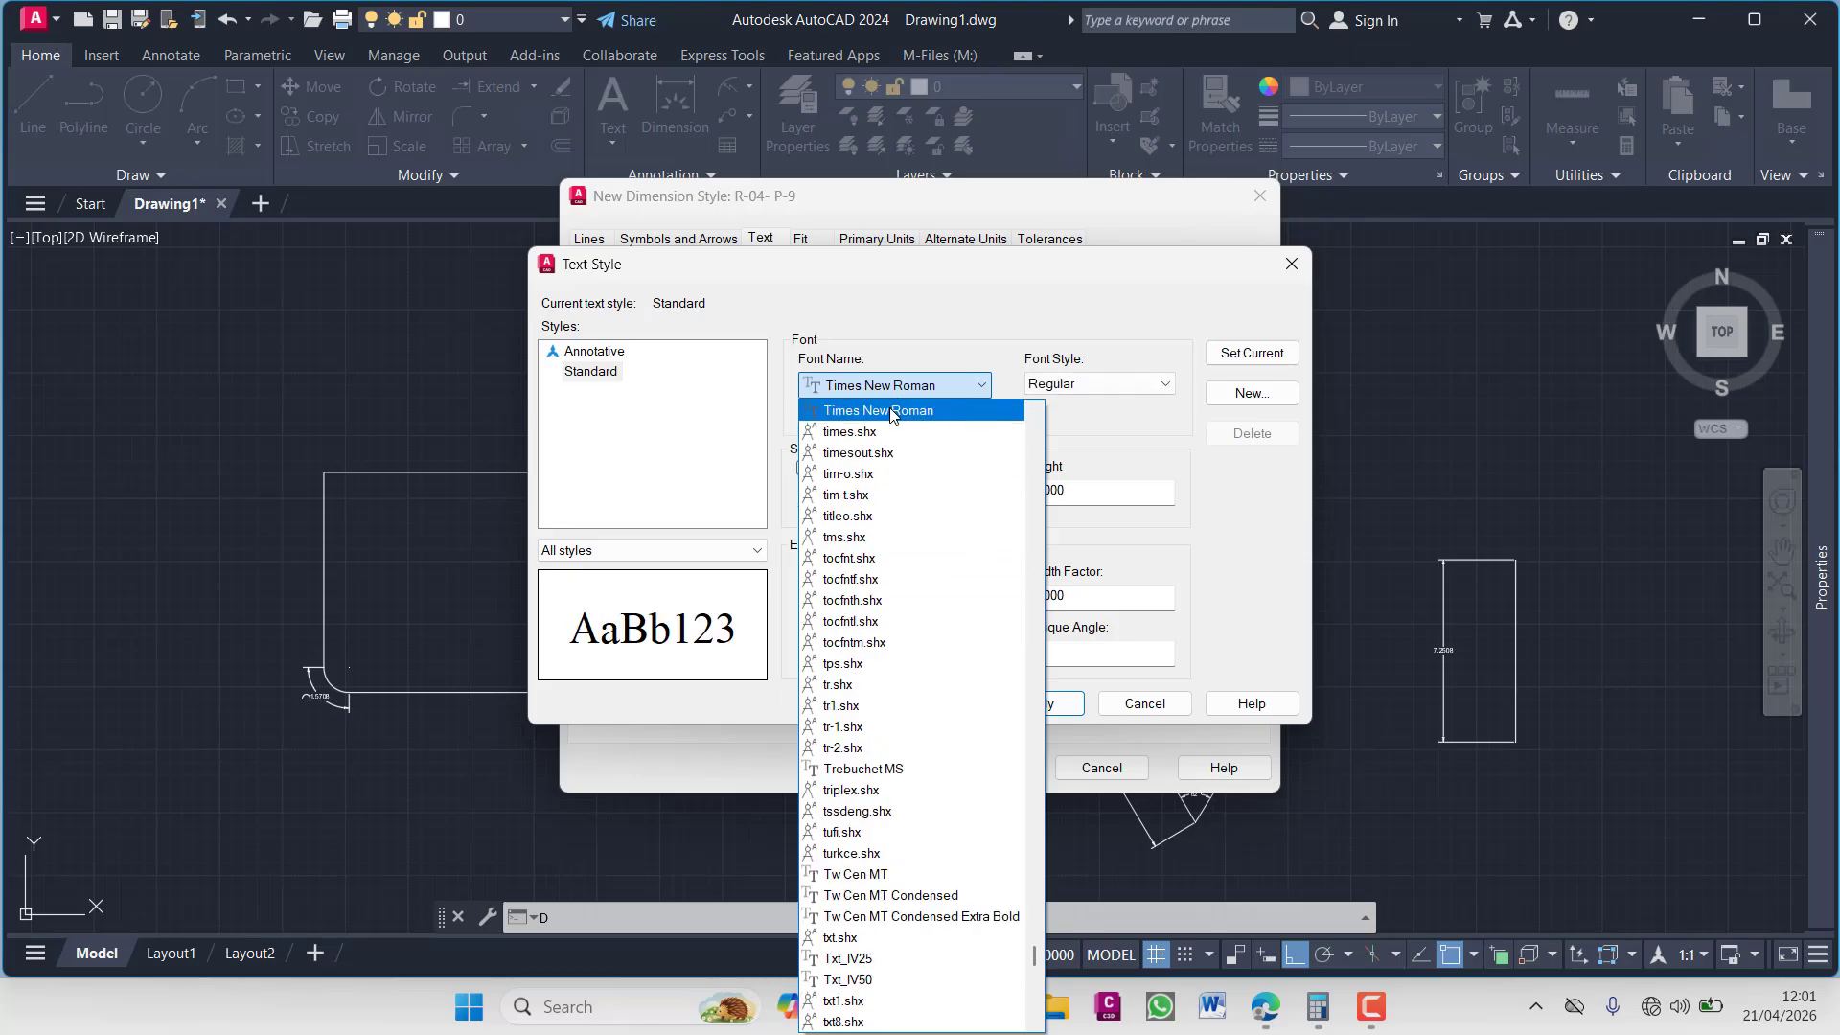
click(891, 411)
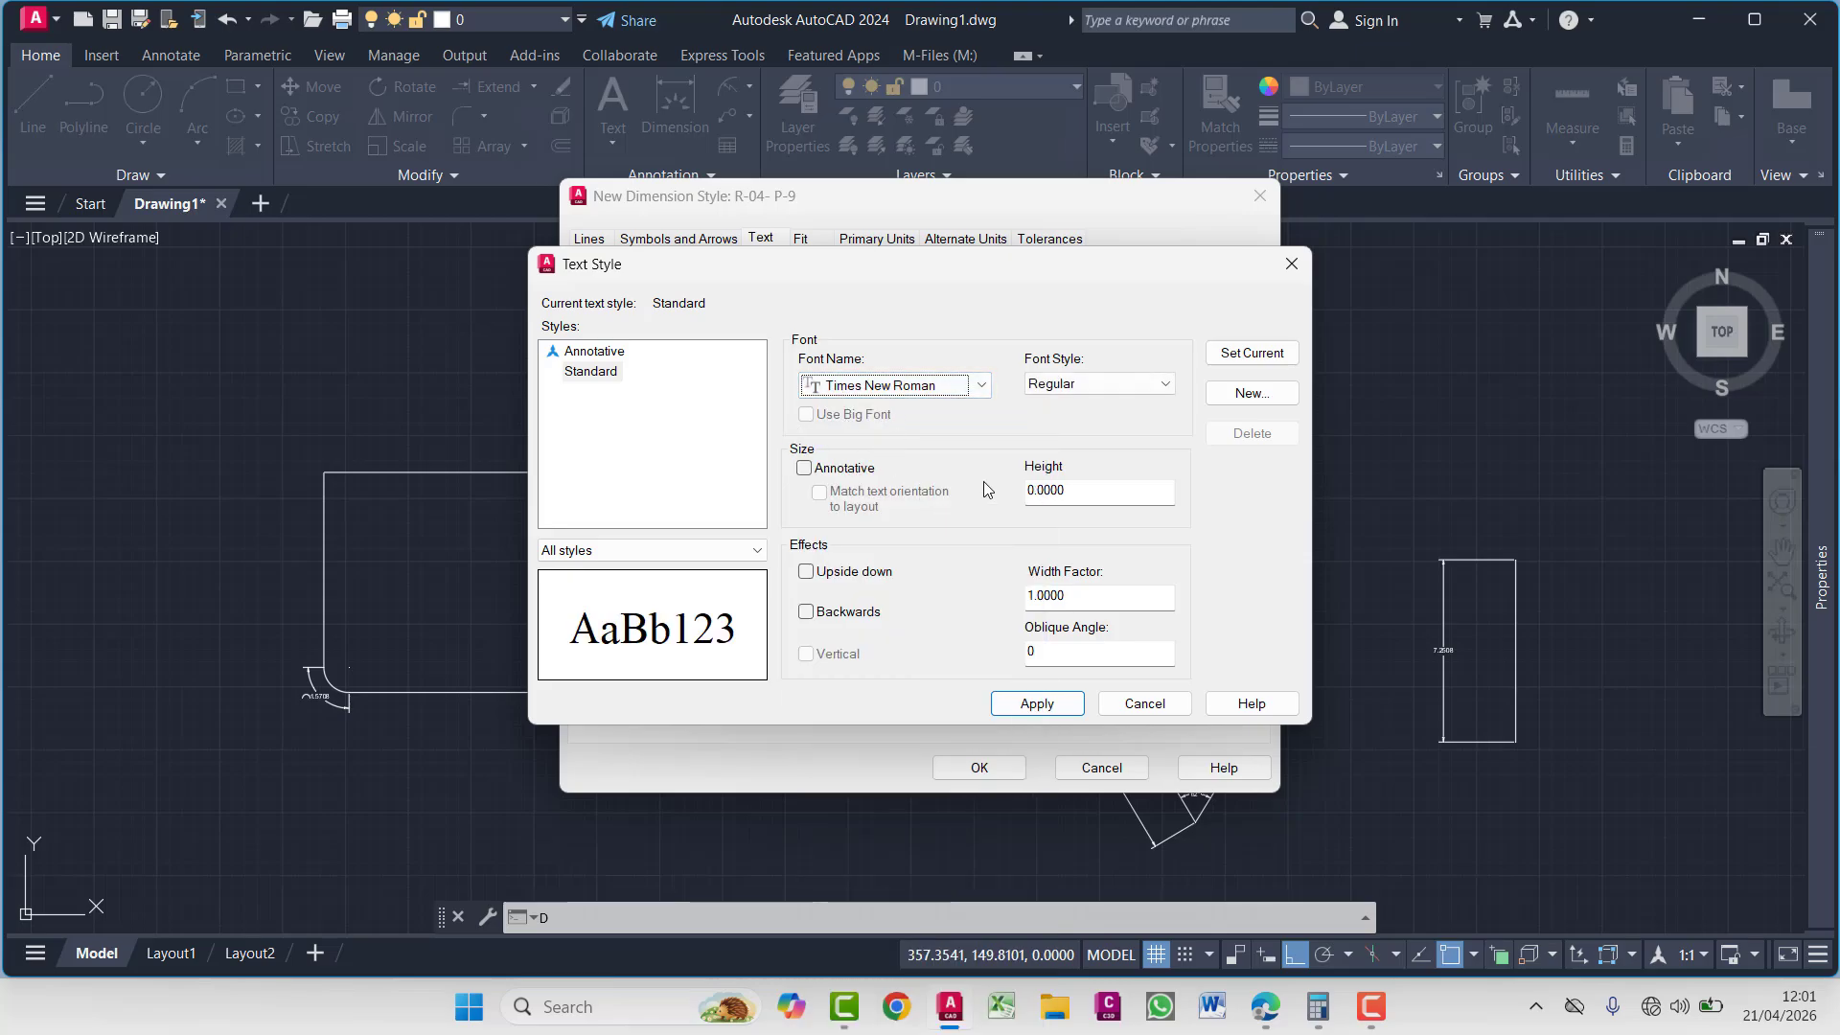
Set the text style to Italic with a height of 0.22 and apply the changes
click(1086, 385)
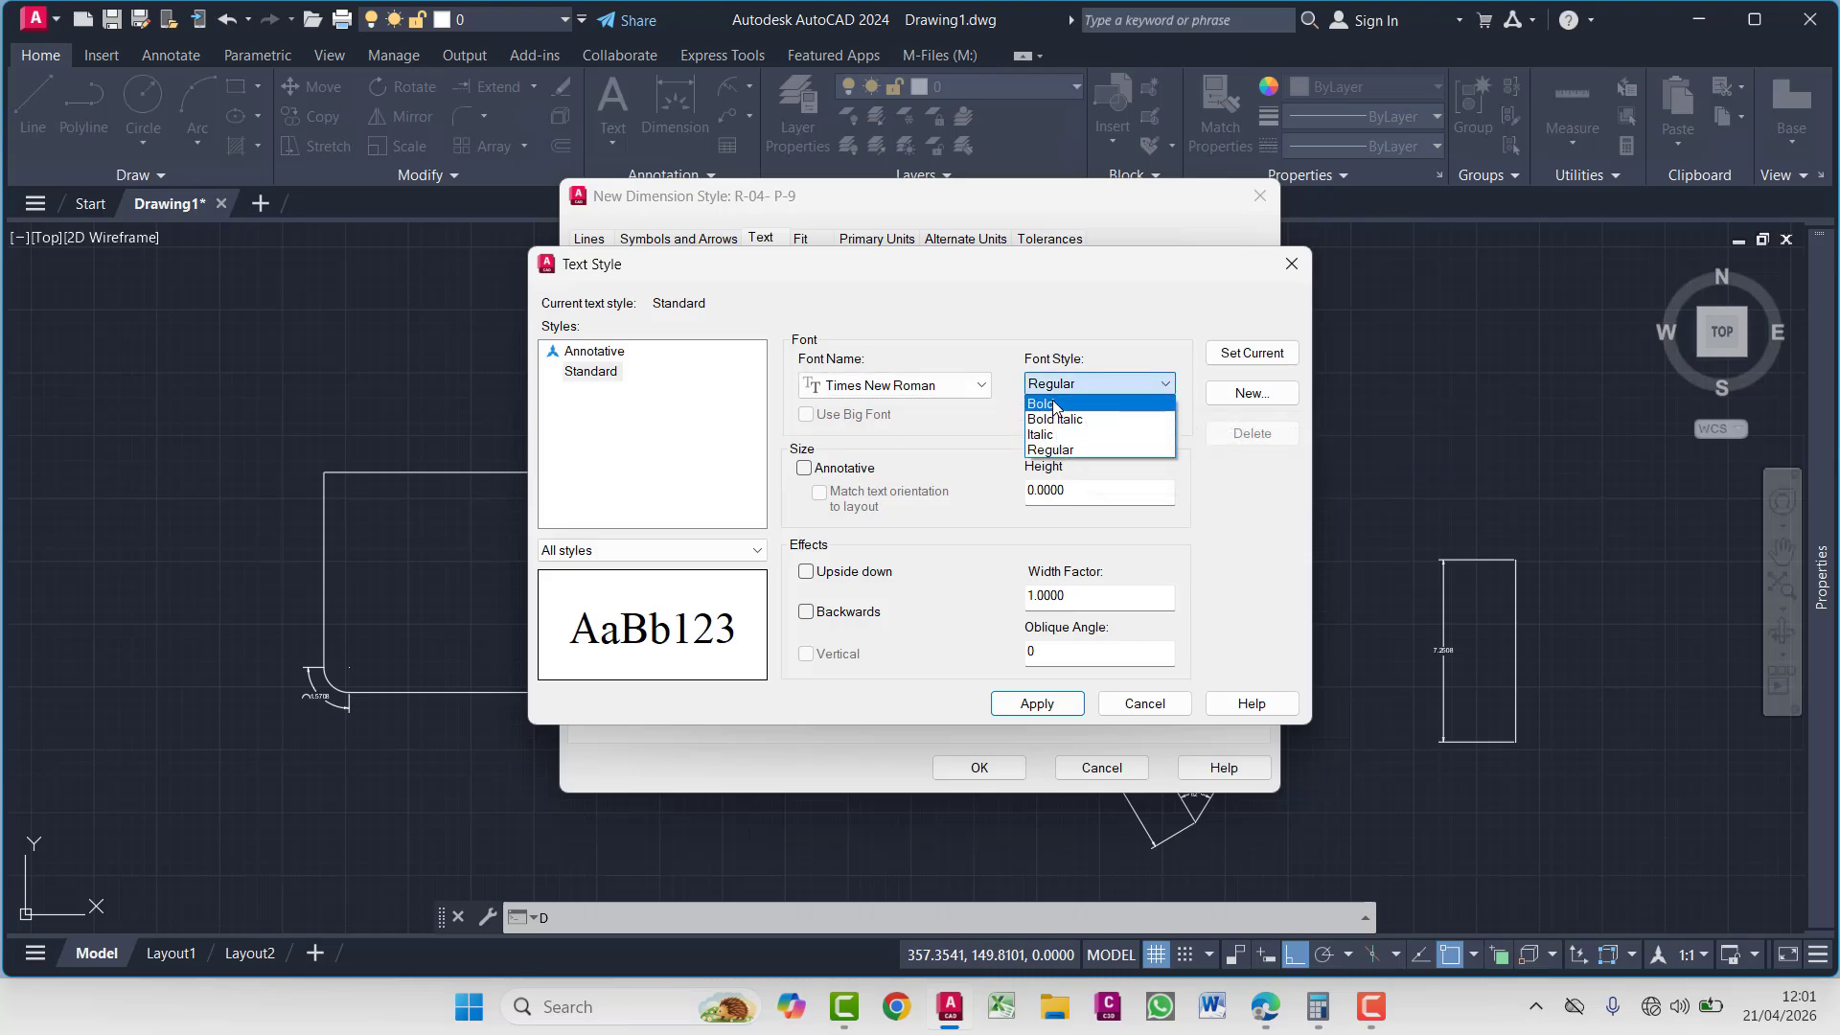
click(995, 489)
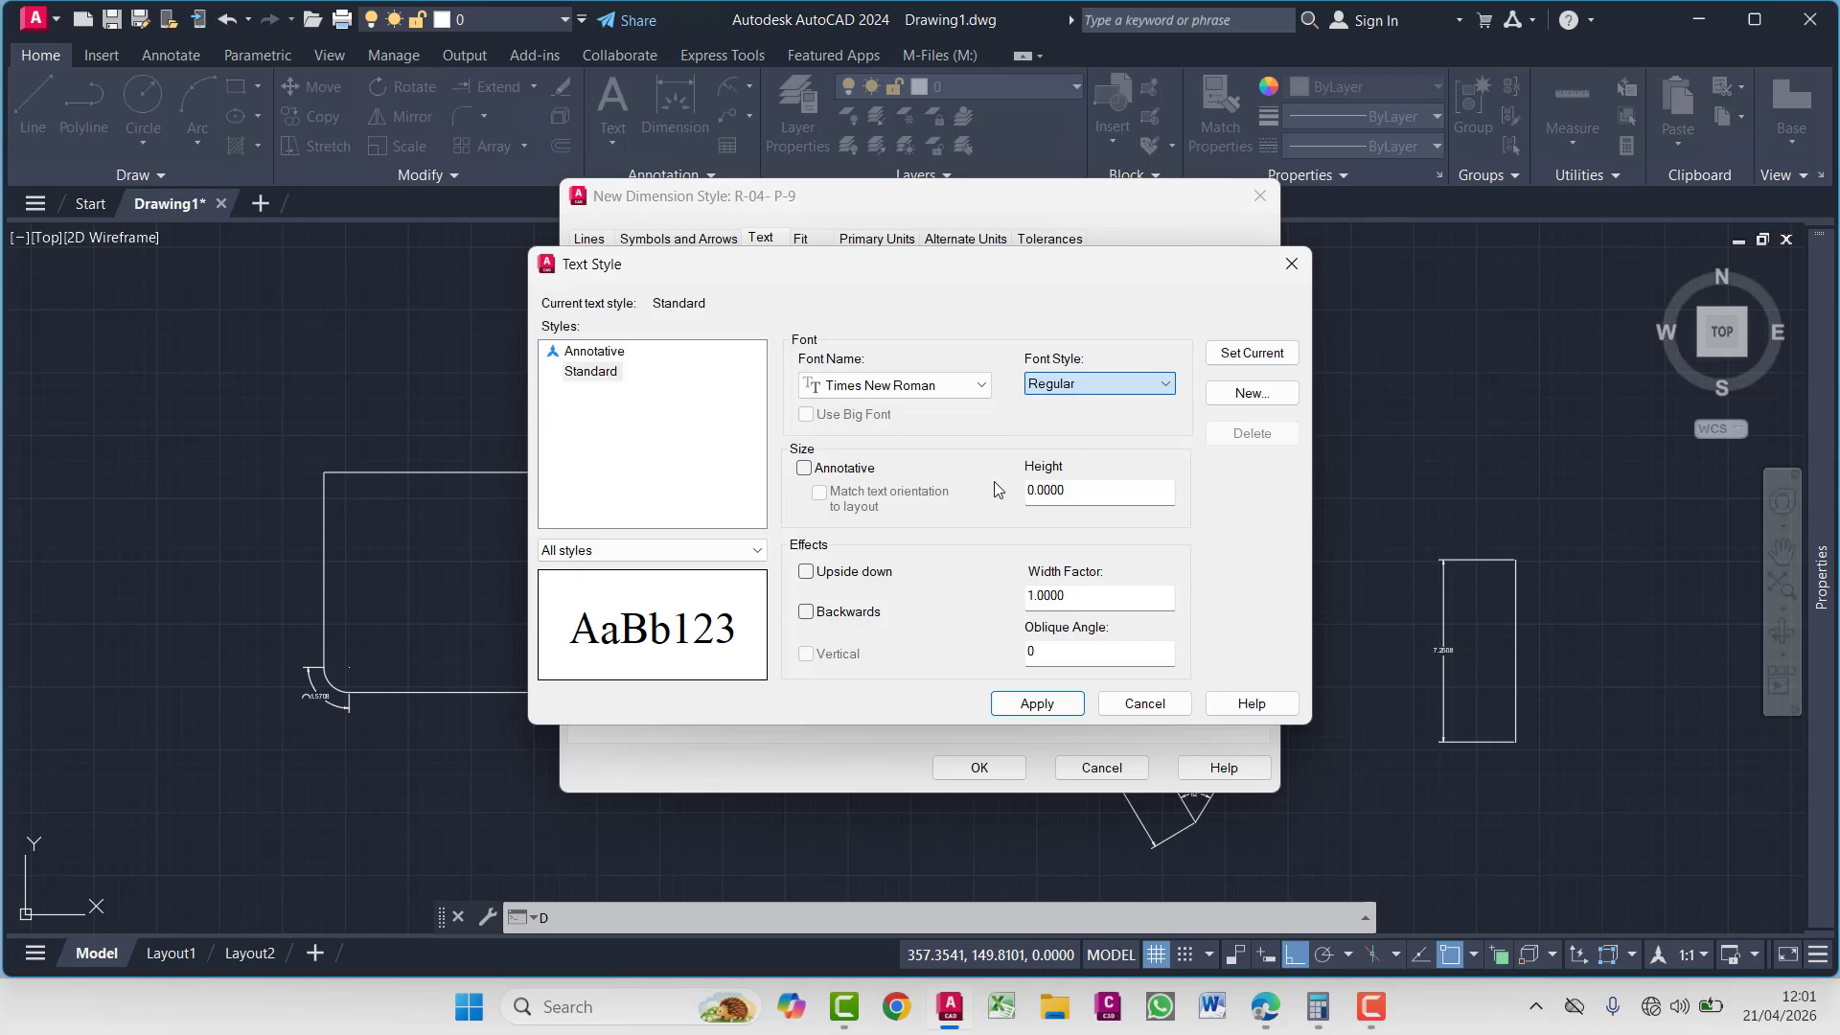
click(1088, 383)
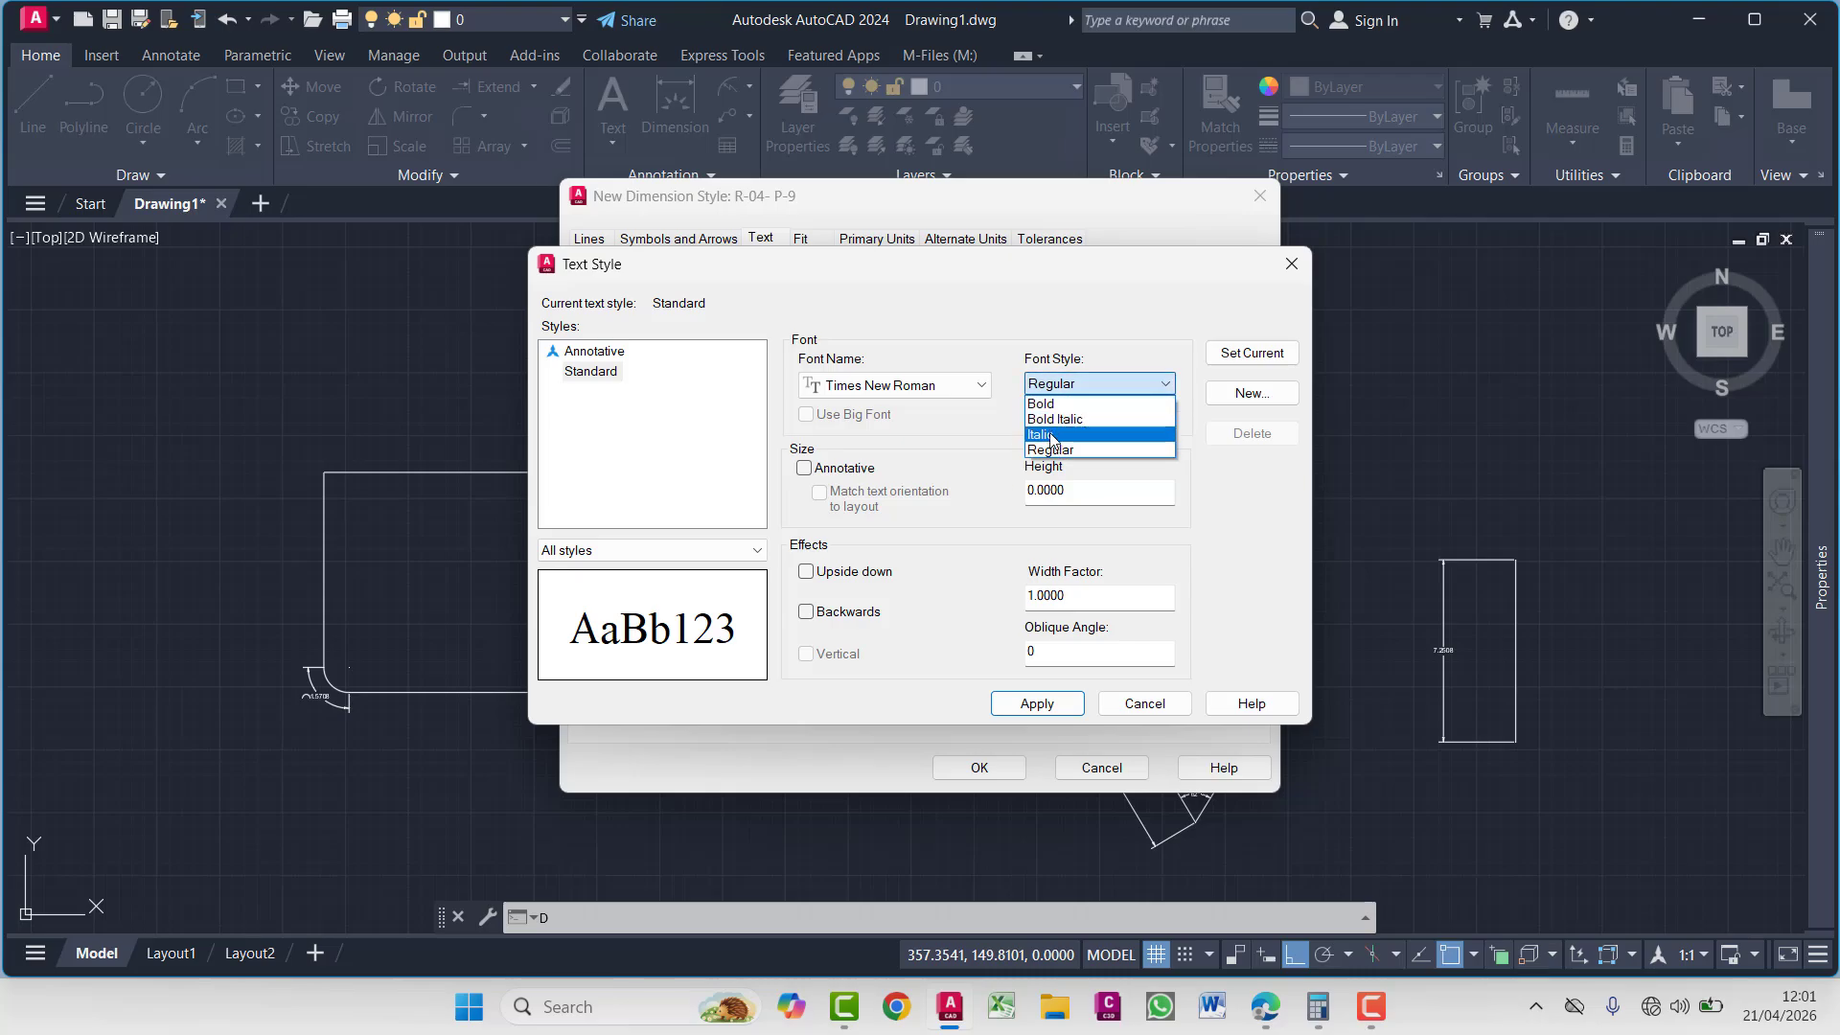
click(1052, 436)
click(1096, 490)
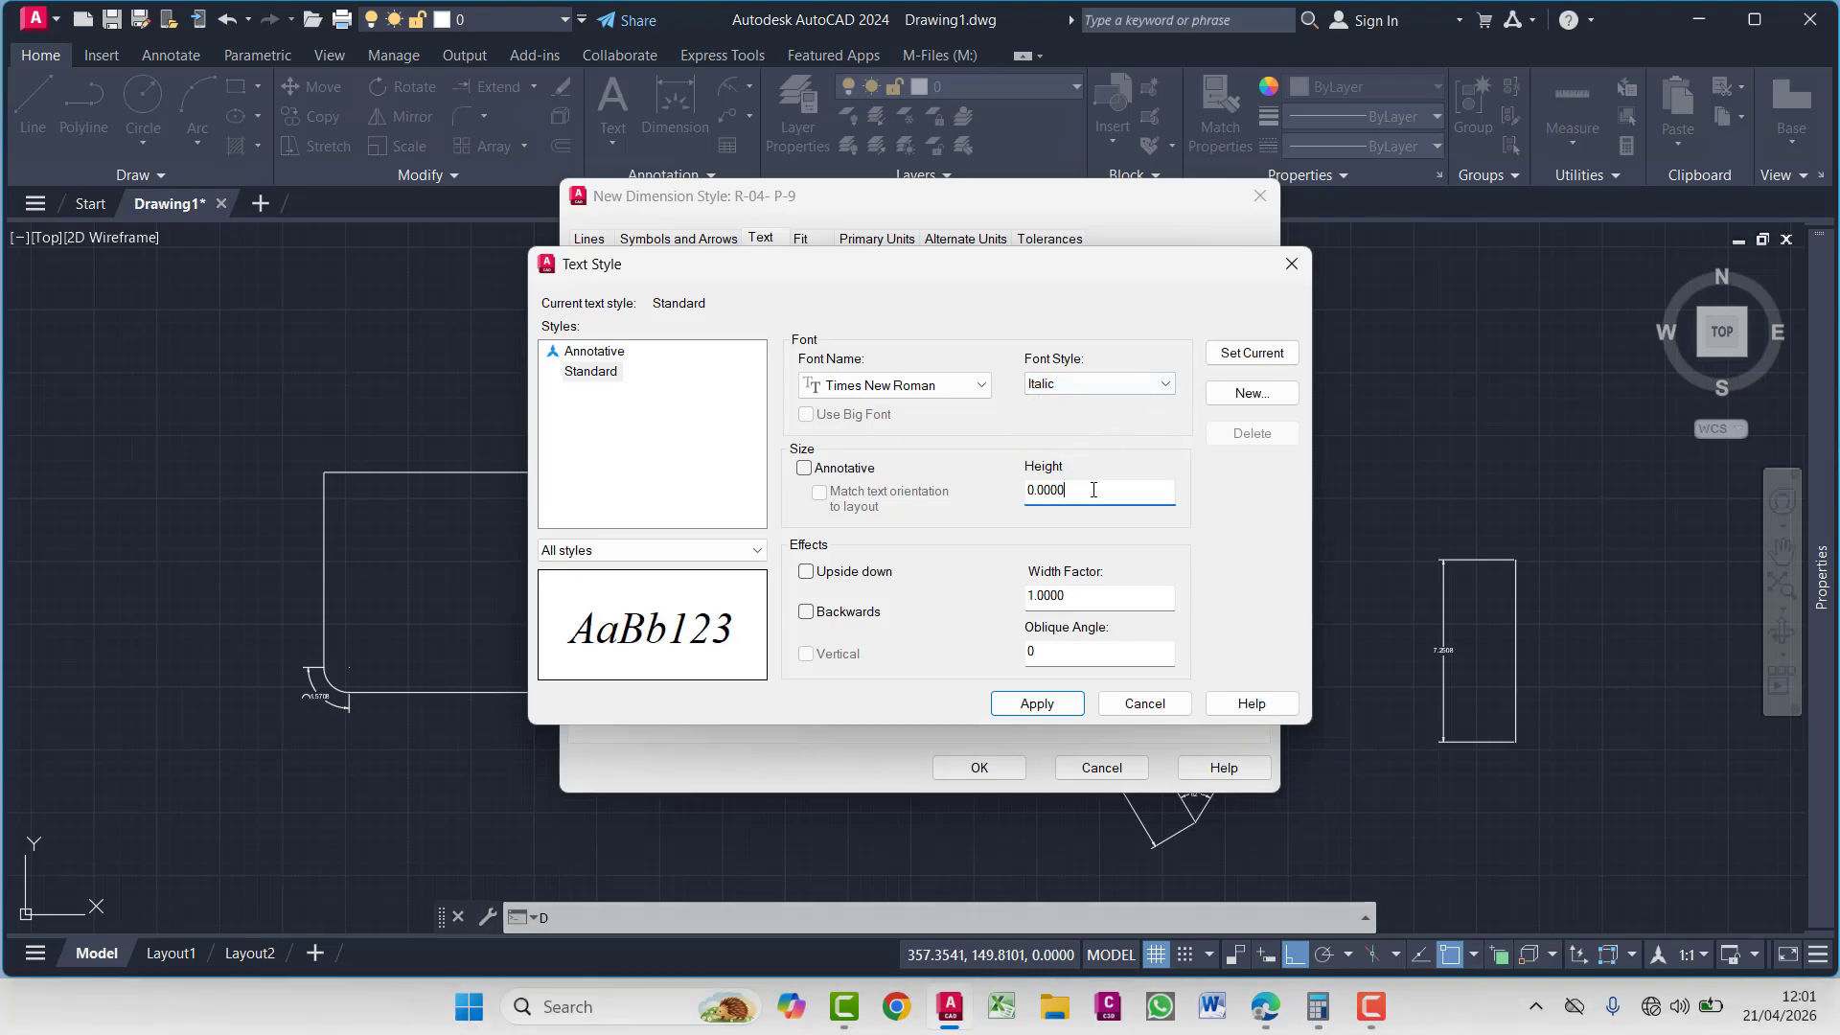
double_click(1096, 491)
text(.22)
key(Return)
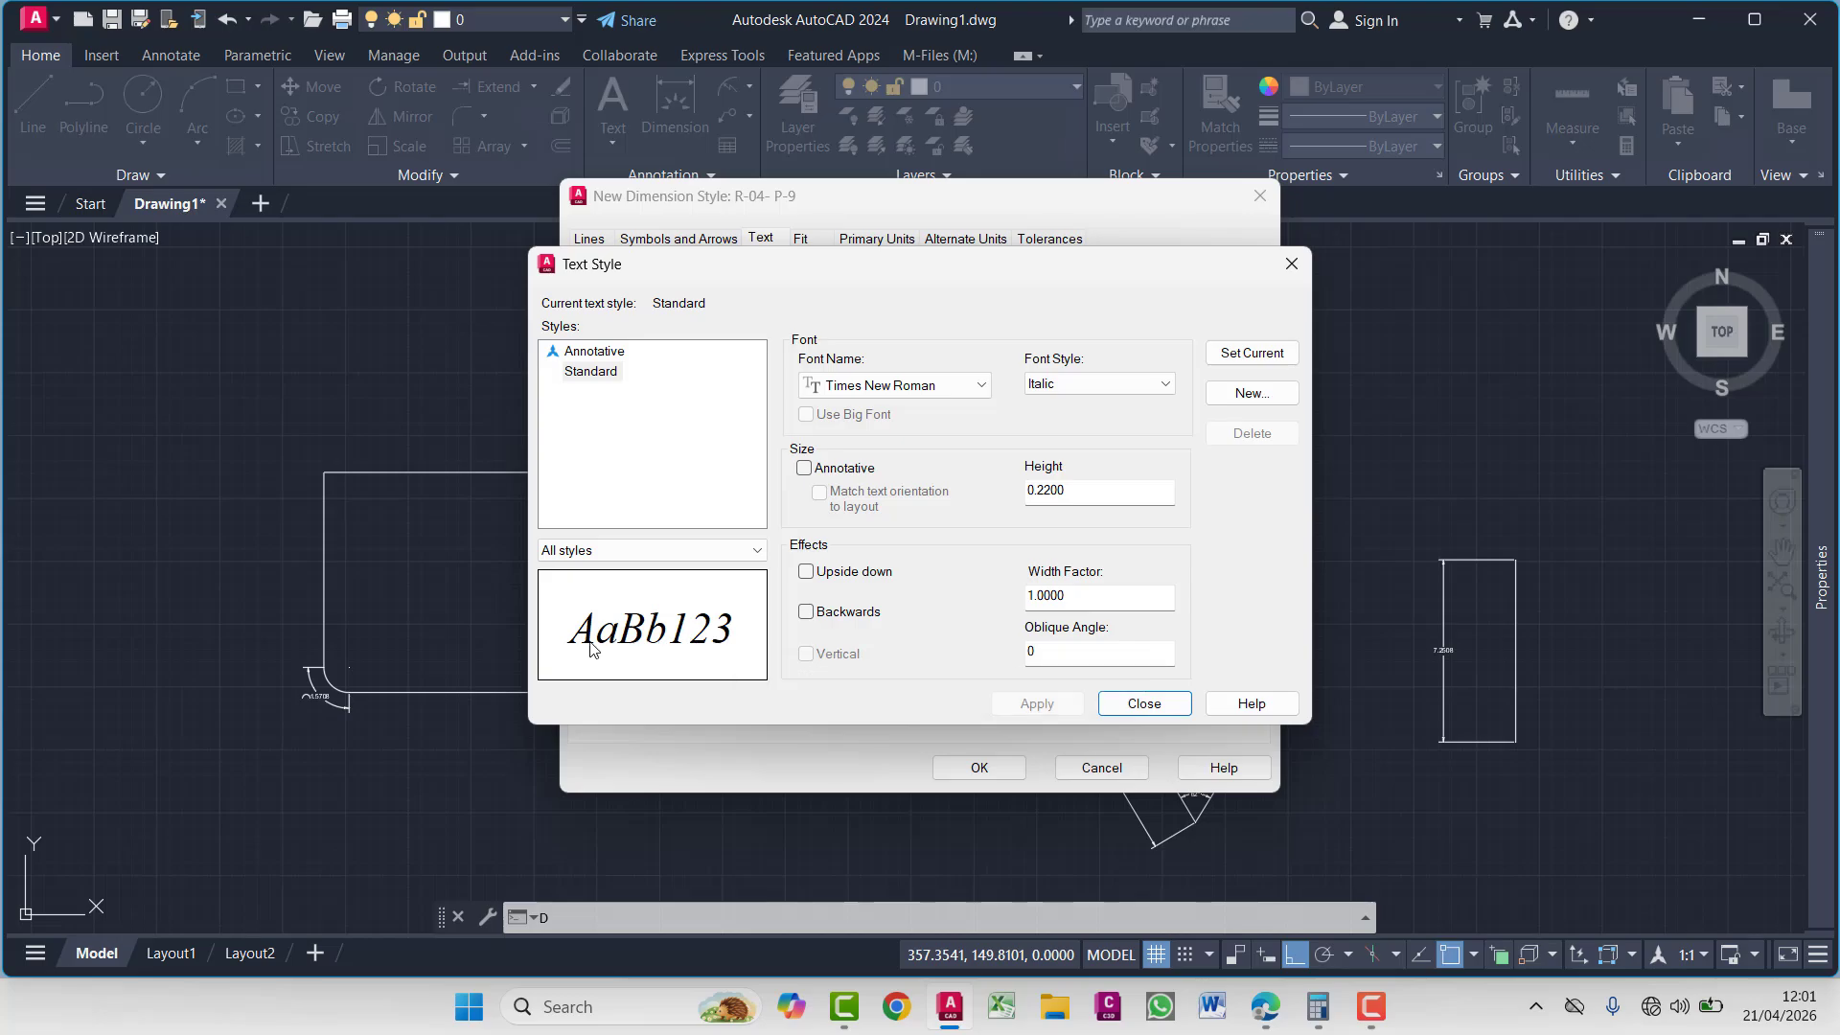
List only the text styles in use, switch back to all styles and return to the dimension style's text settings
click(677, 553)
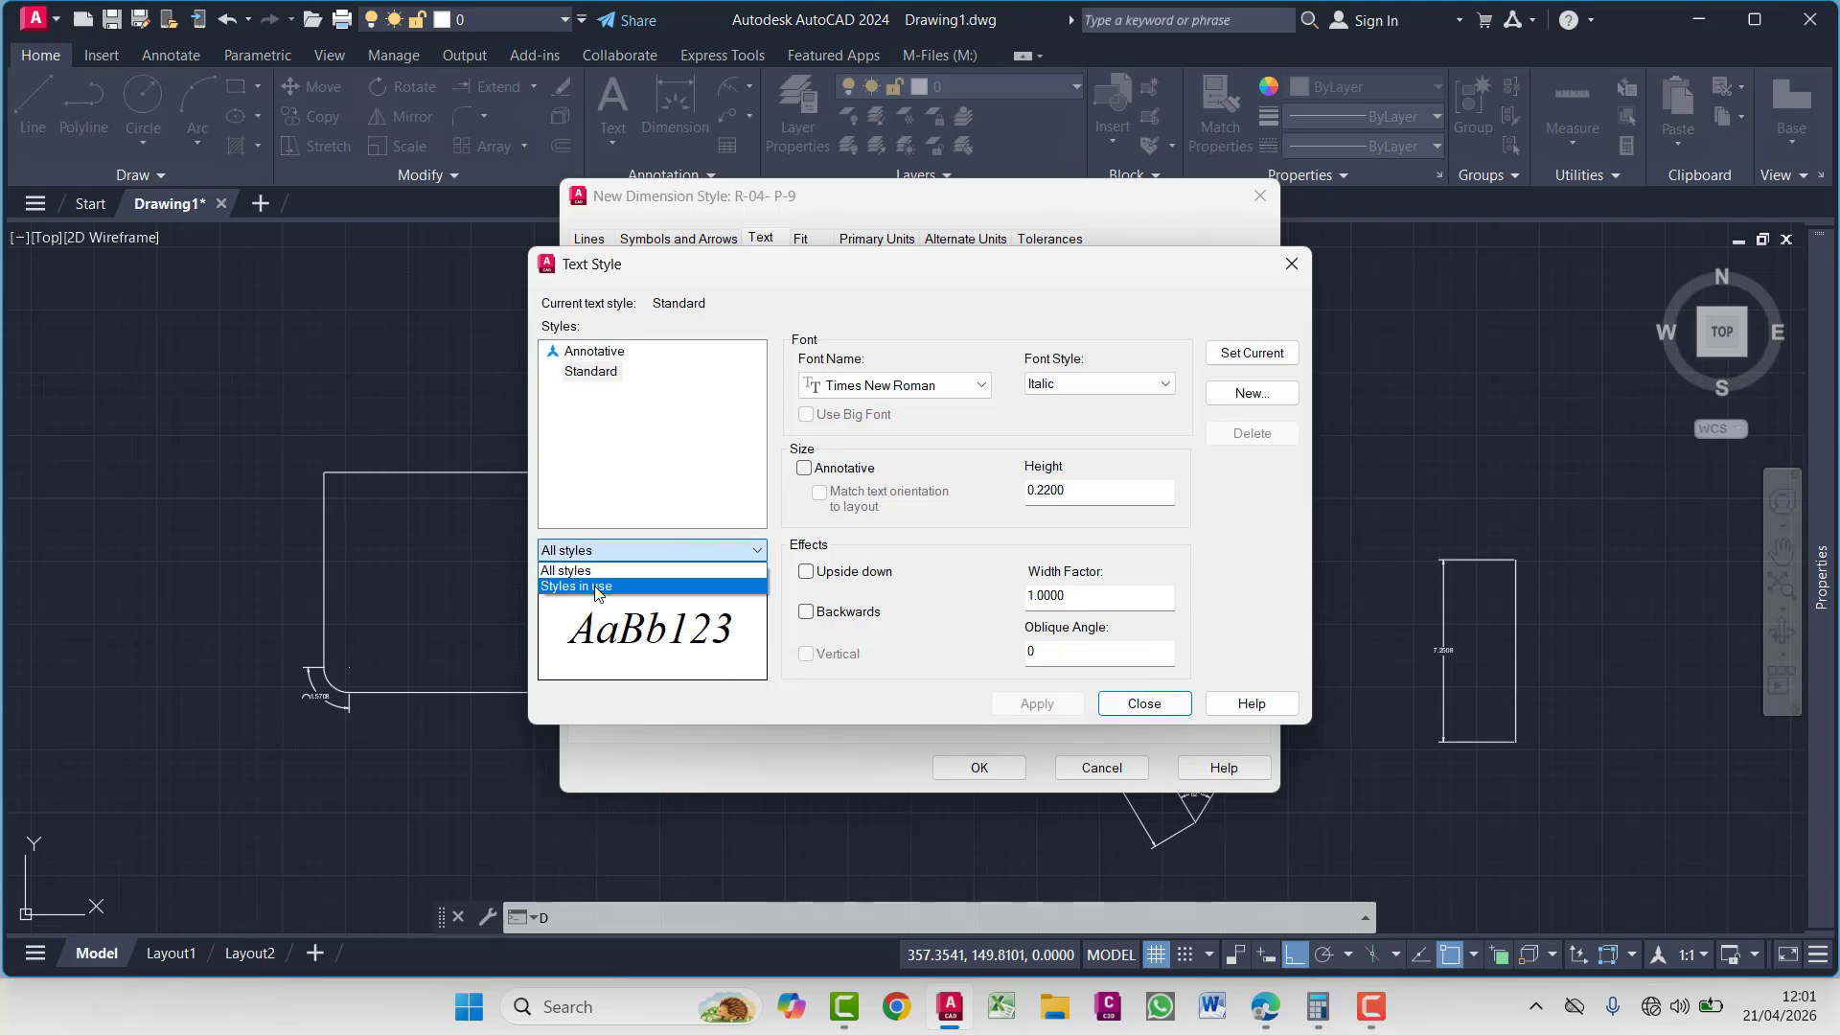
click(615, 587)
click(639, 554)
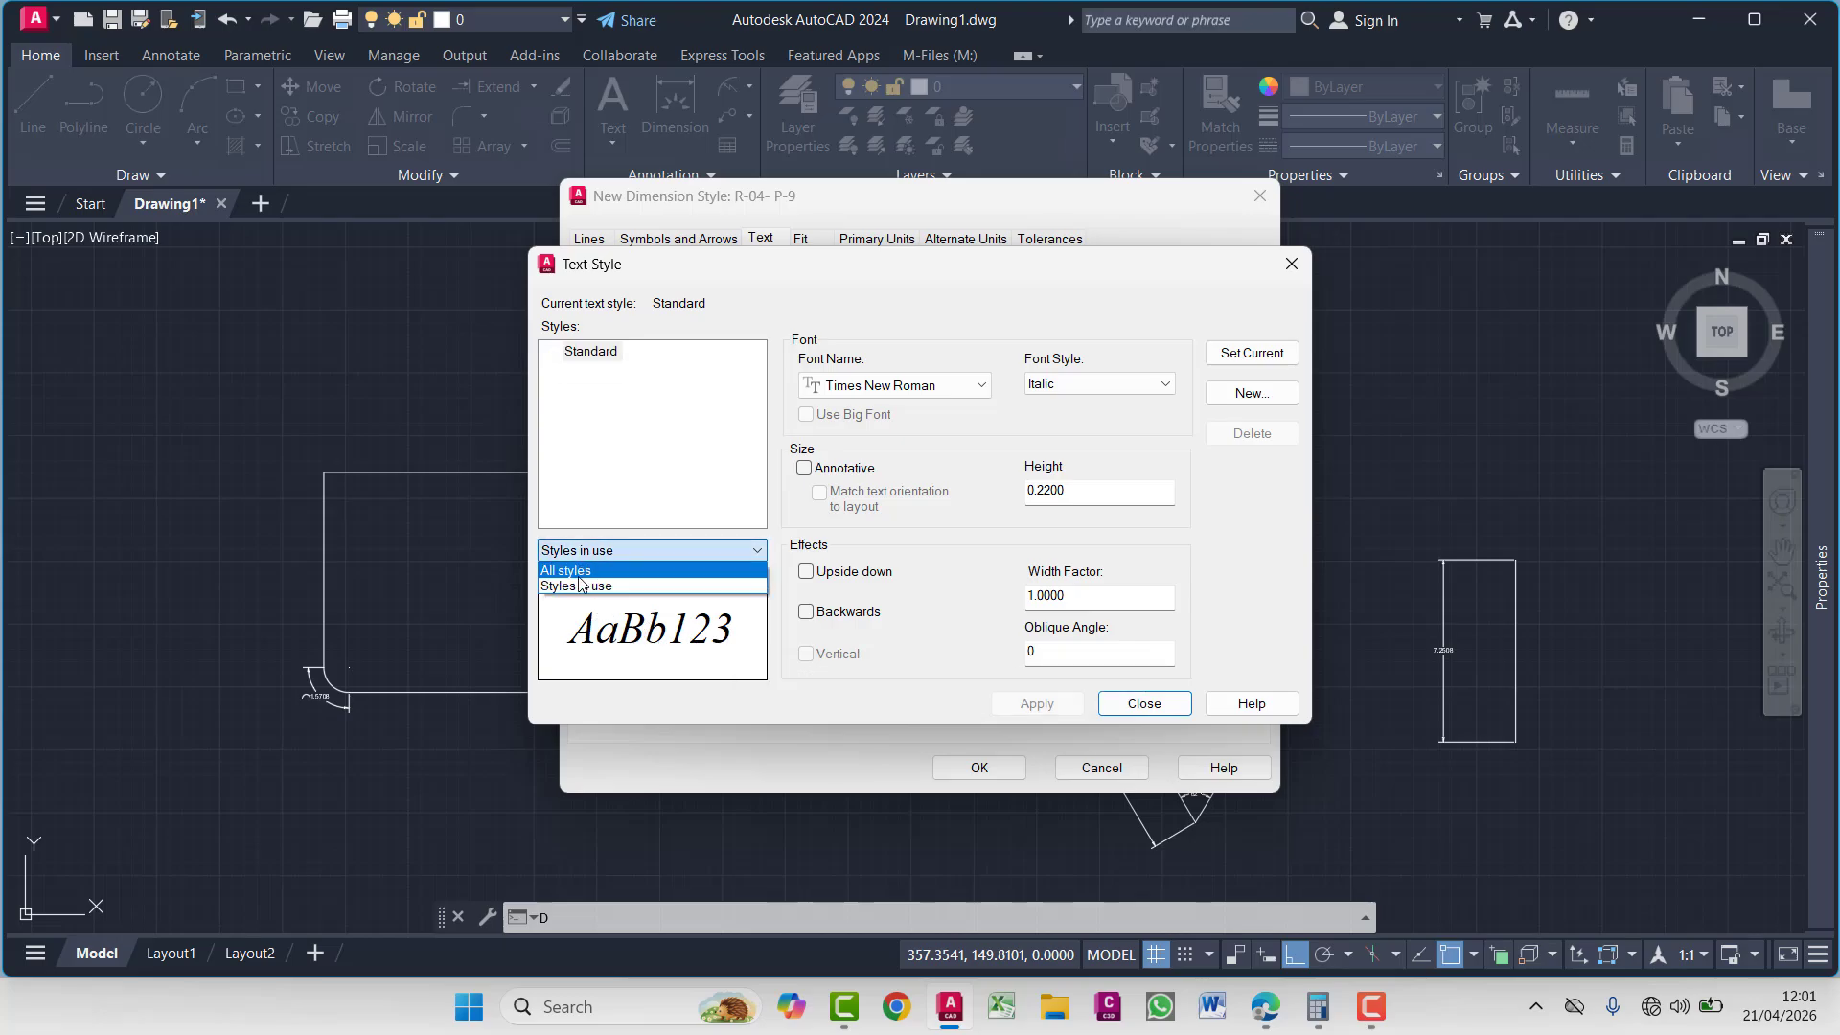
click(628, 572)
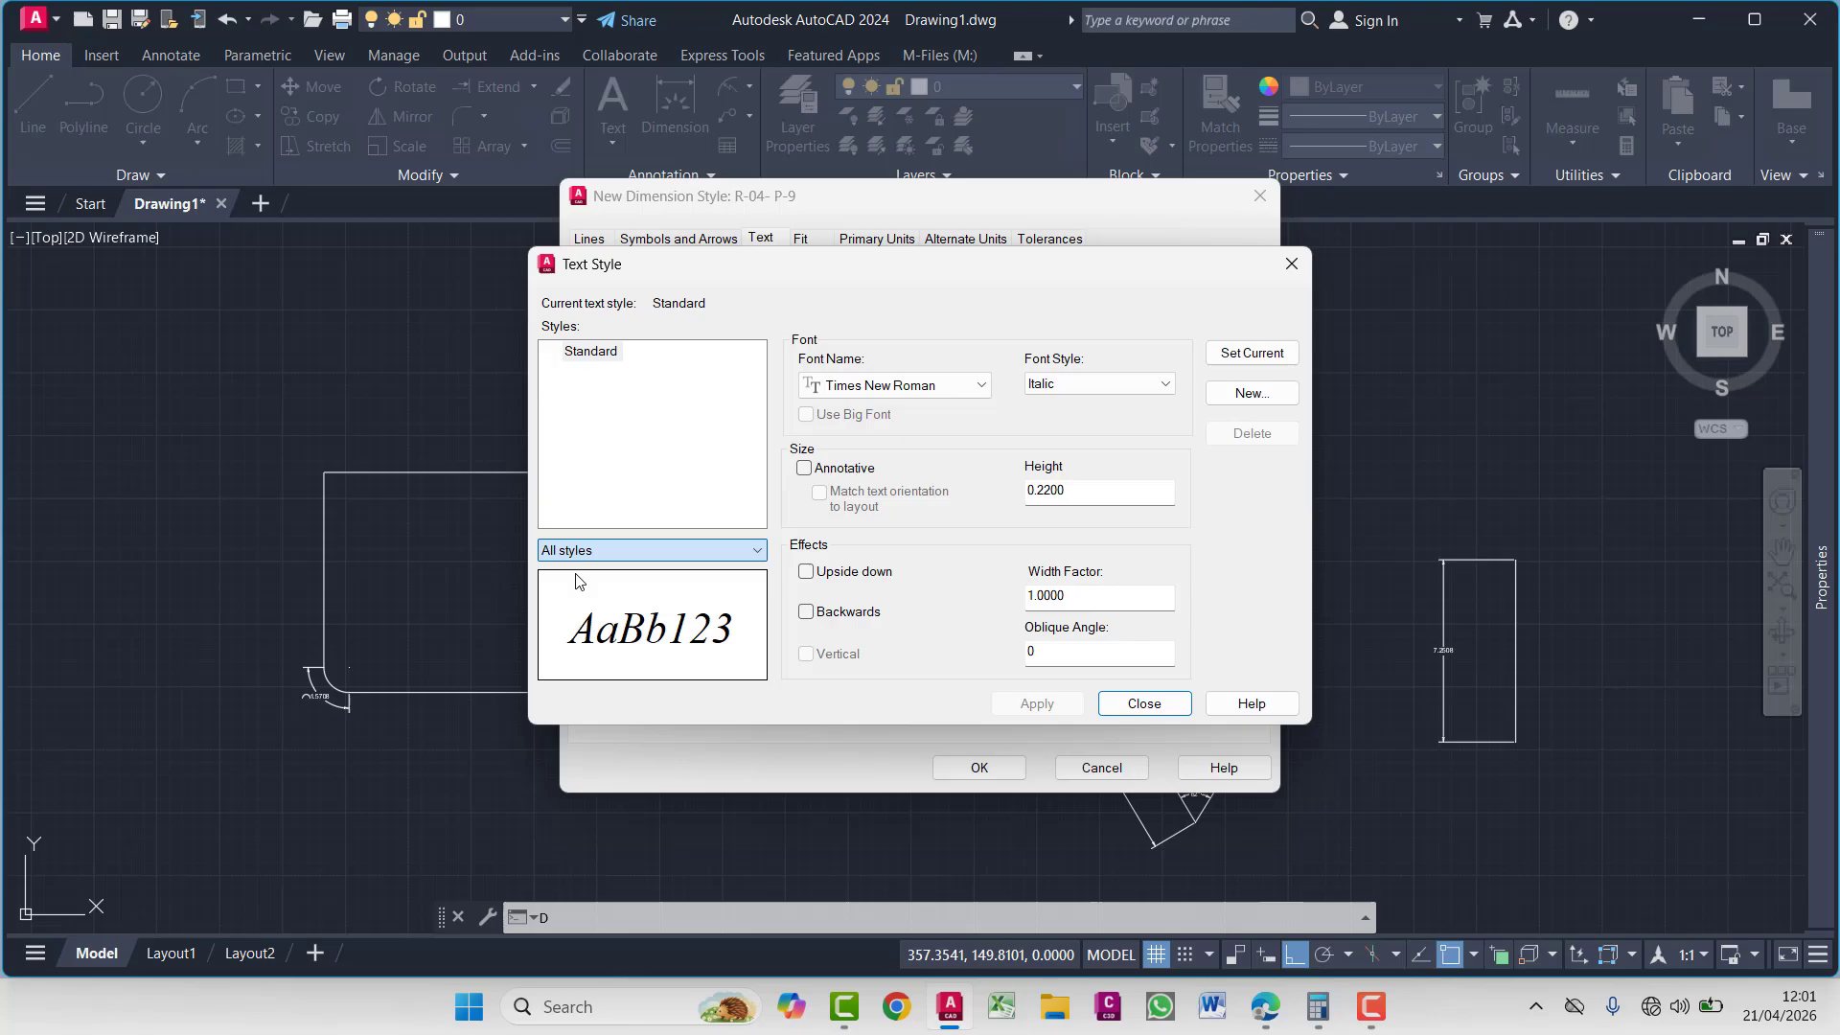
click(1141, 702)
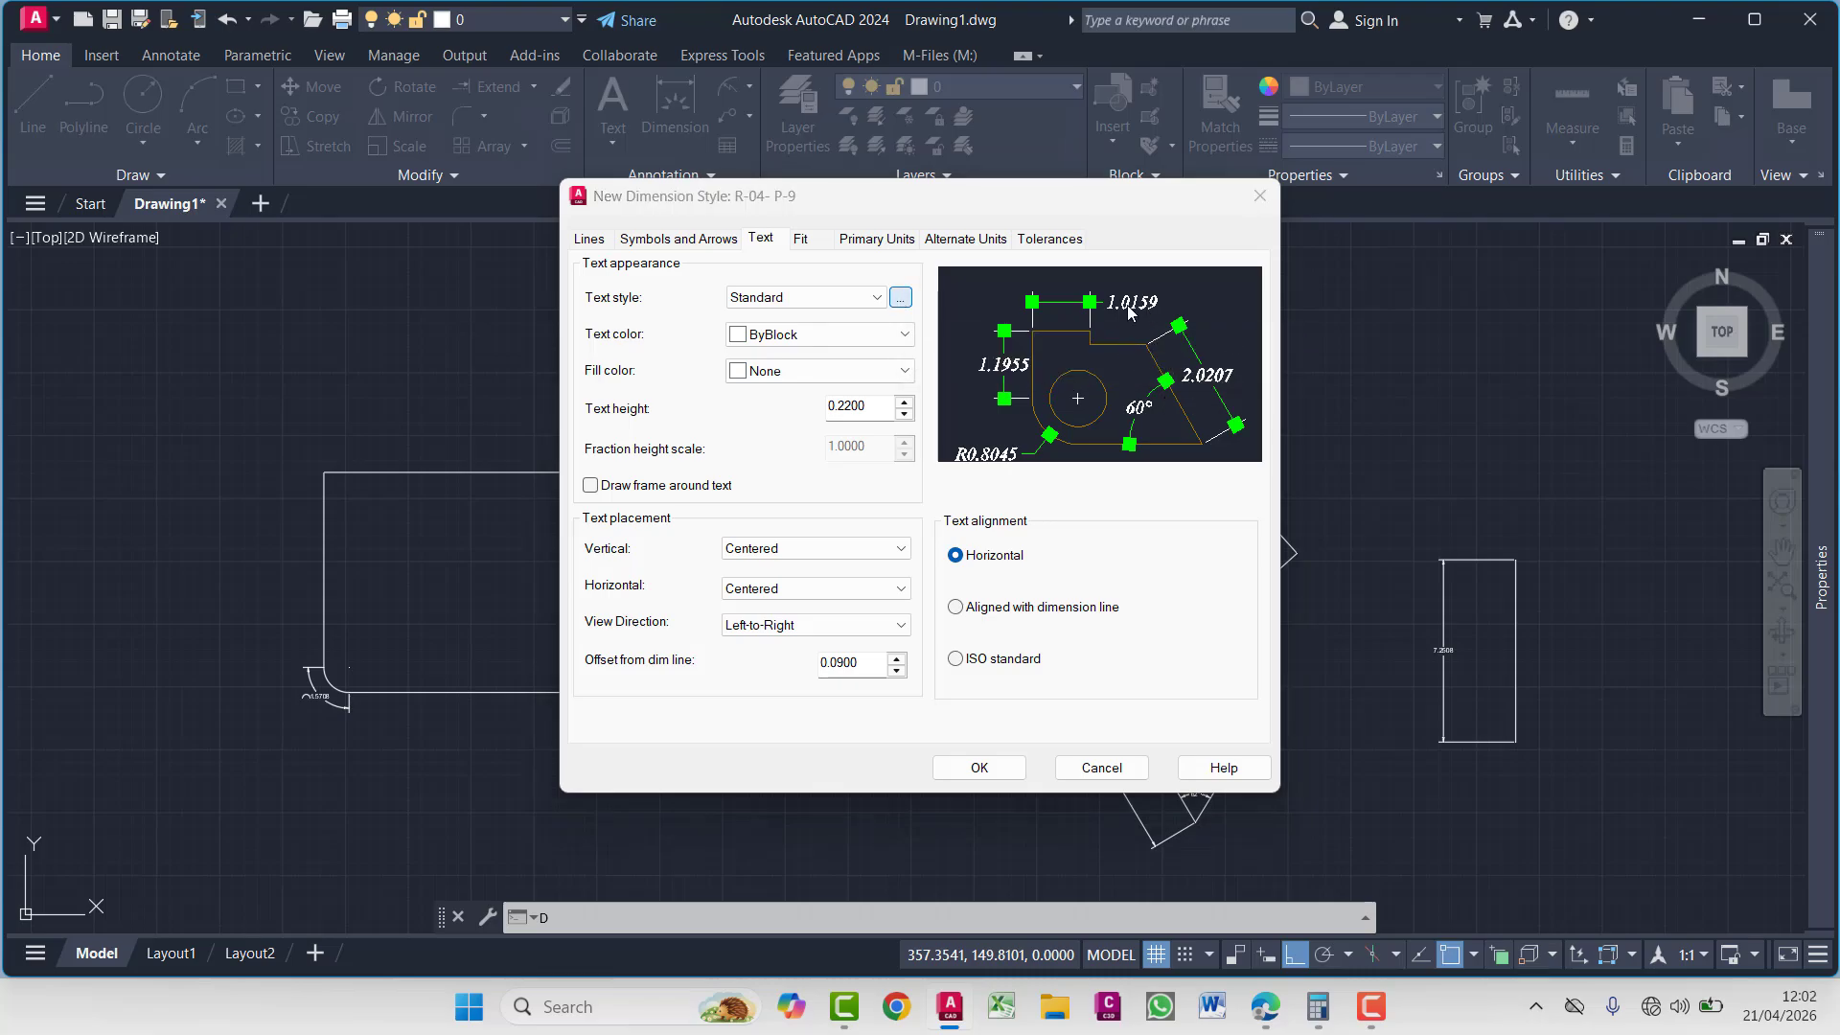
click(900, 297)
click(1145, 704)
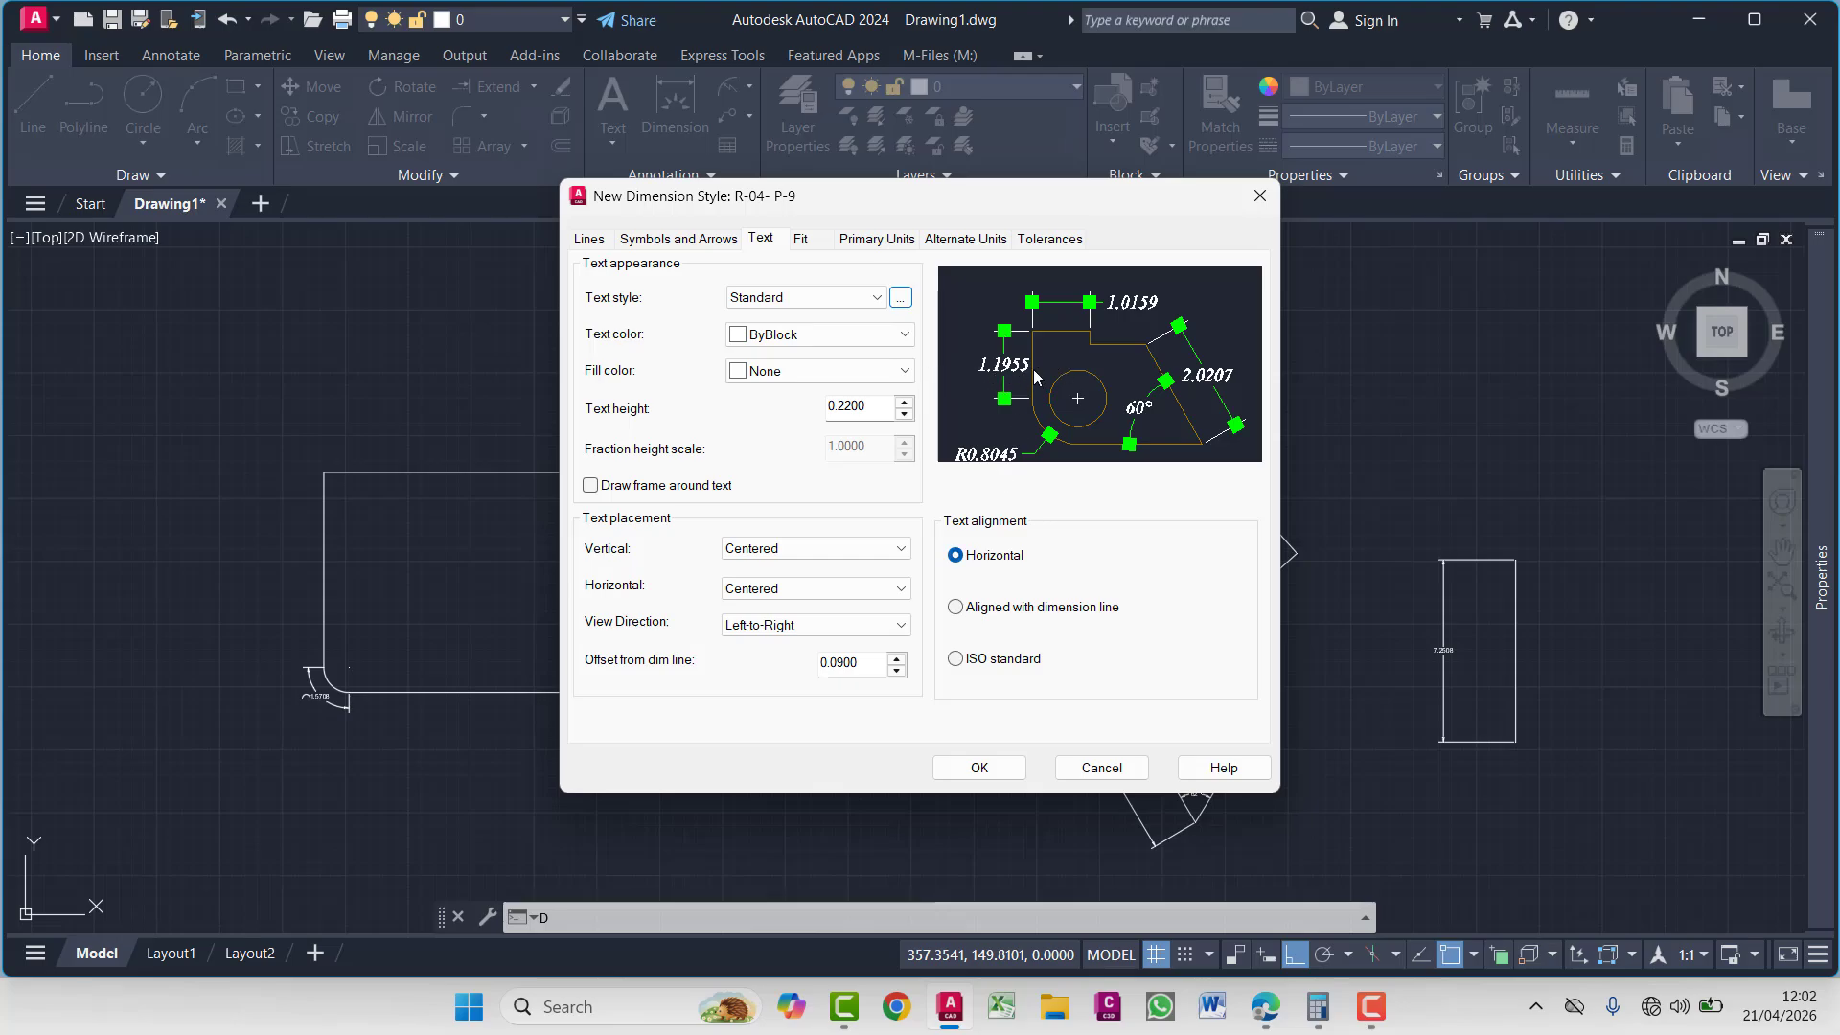
Compare the ISO standard text alignment and set the dimension text to Aligned with dimension line
click(955, 608)
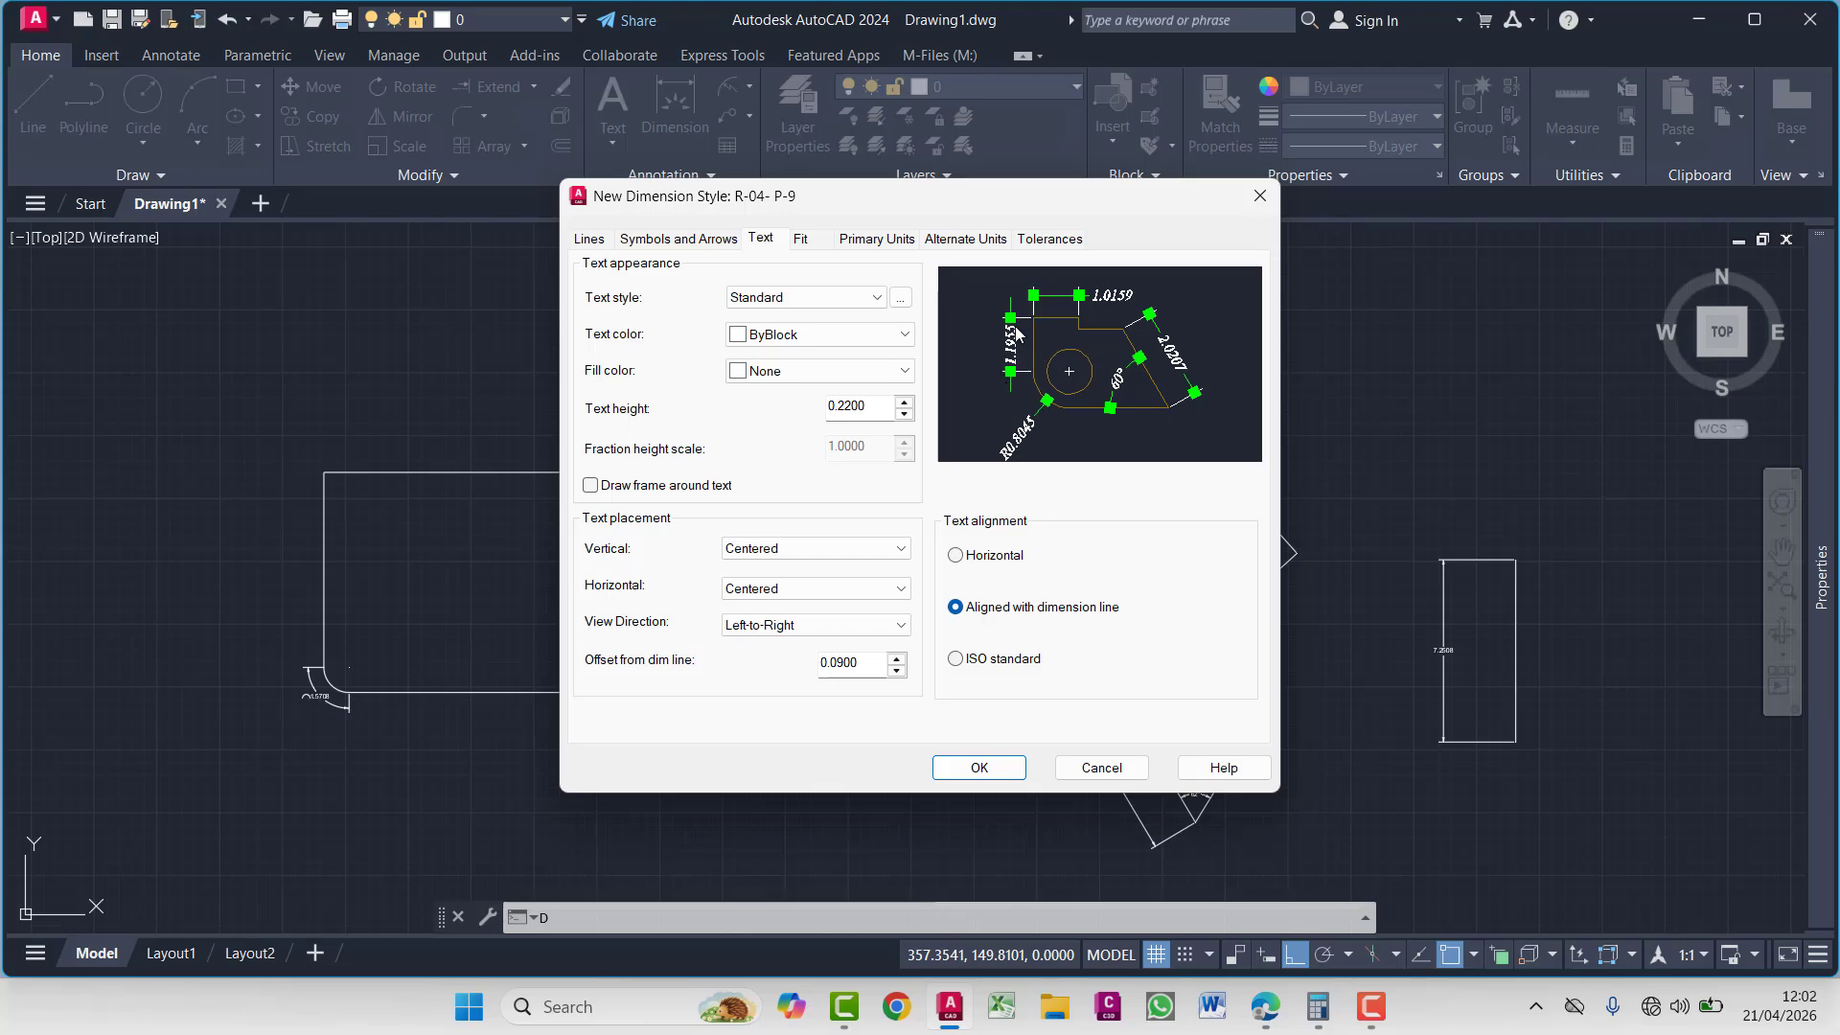
click(960, 660)
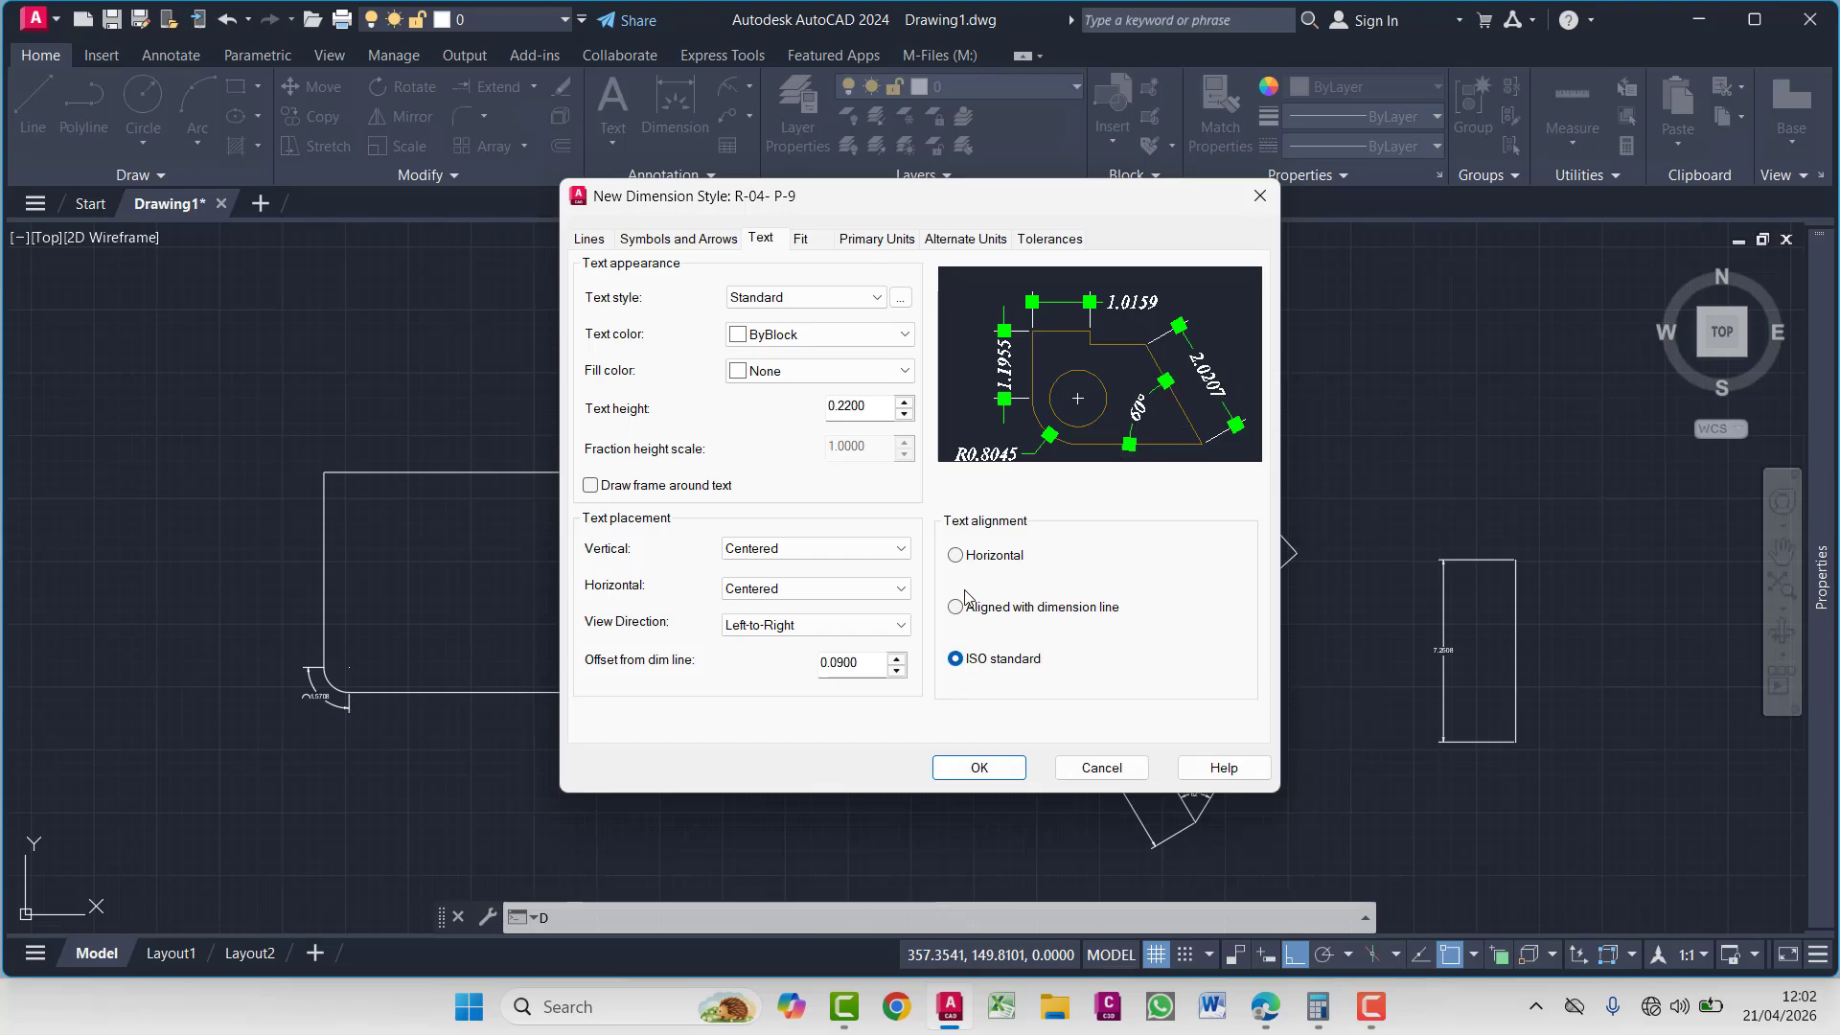
click(961, 611)
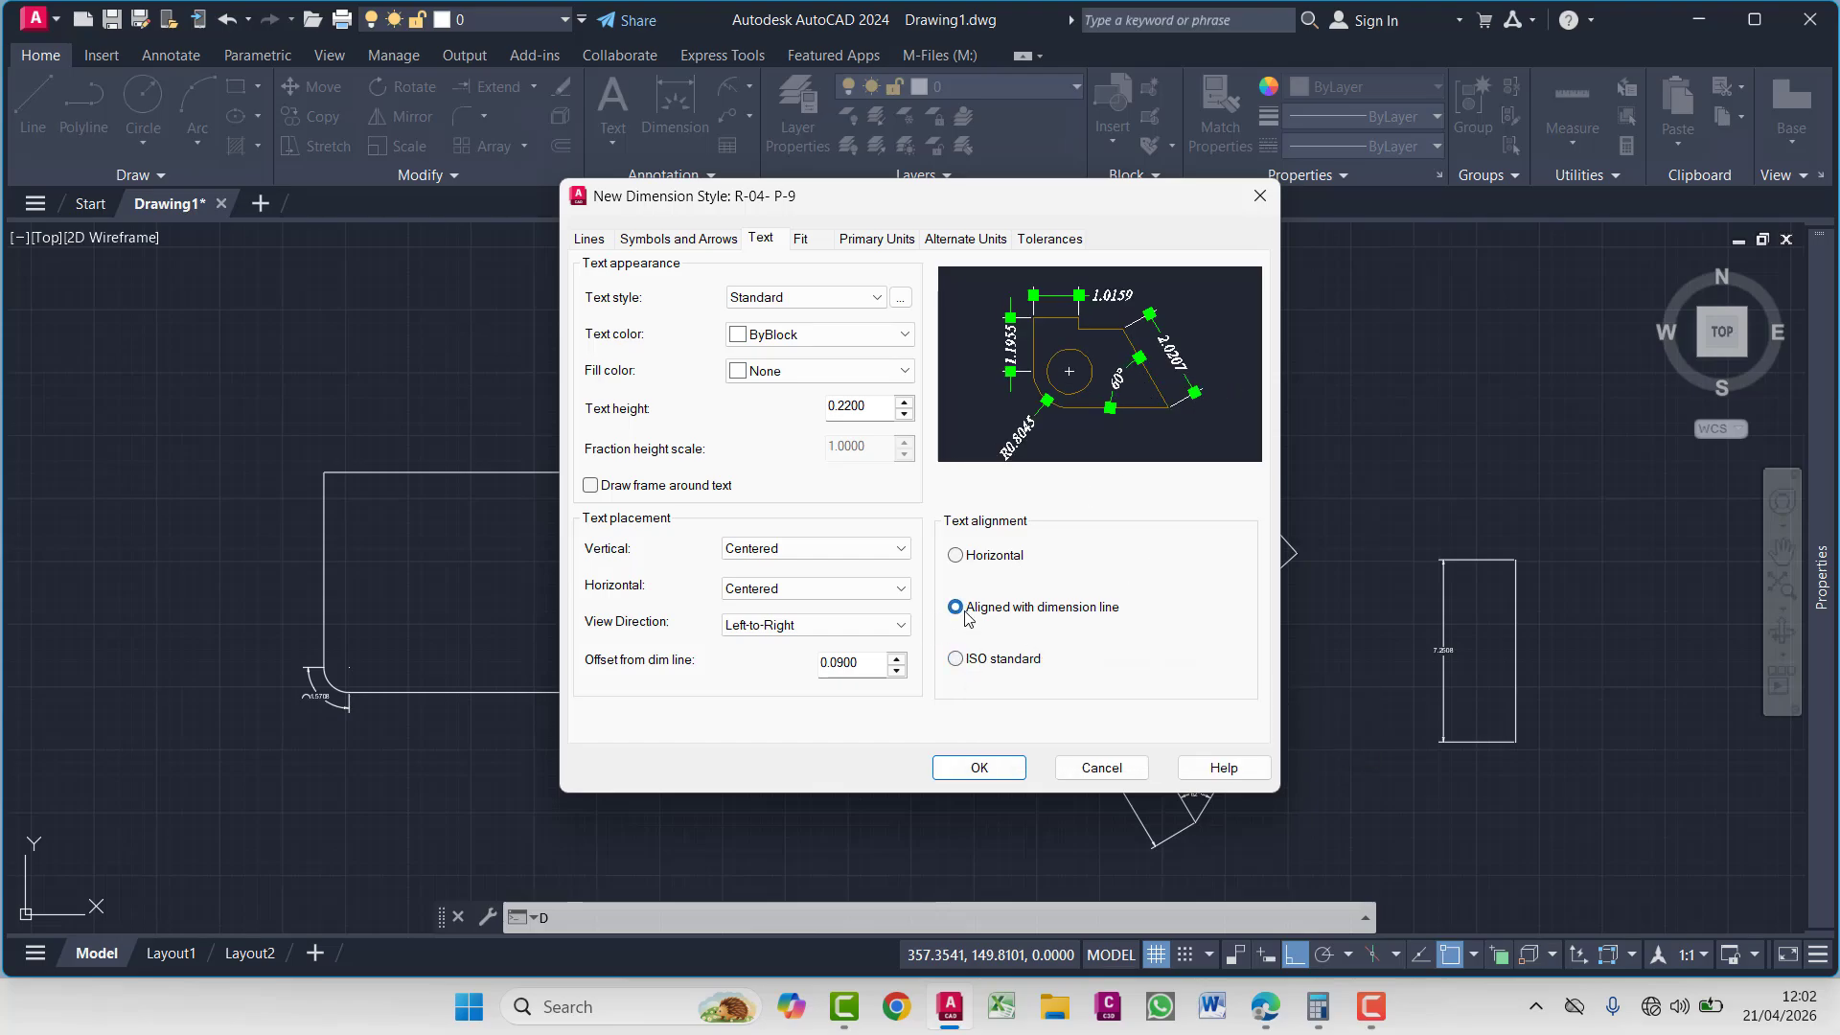
click(955, 659)
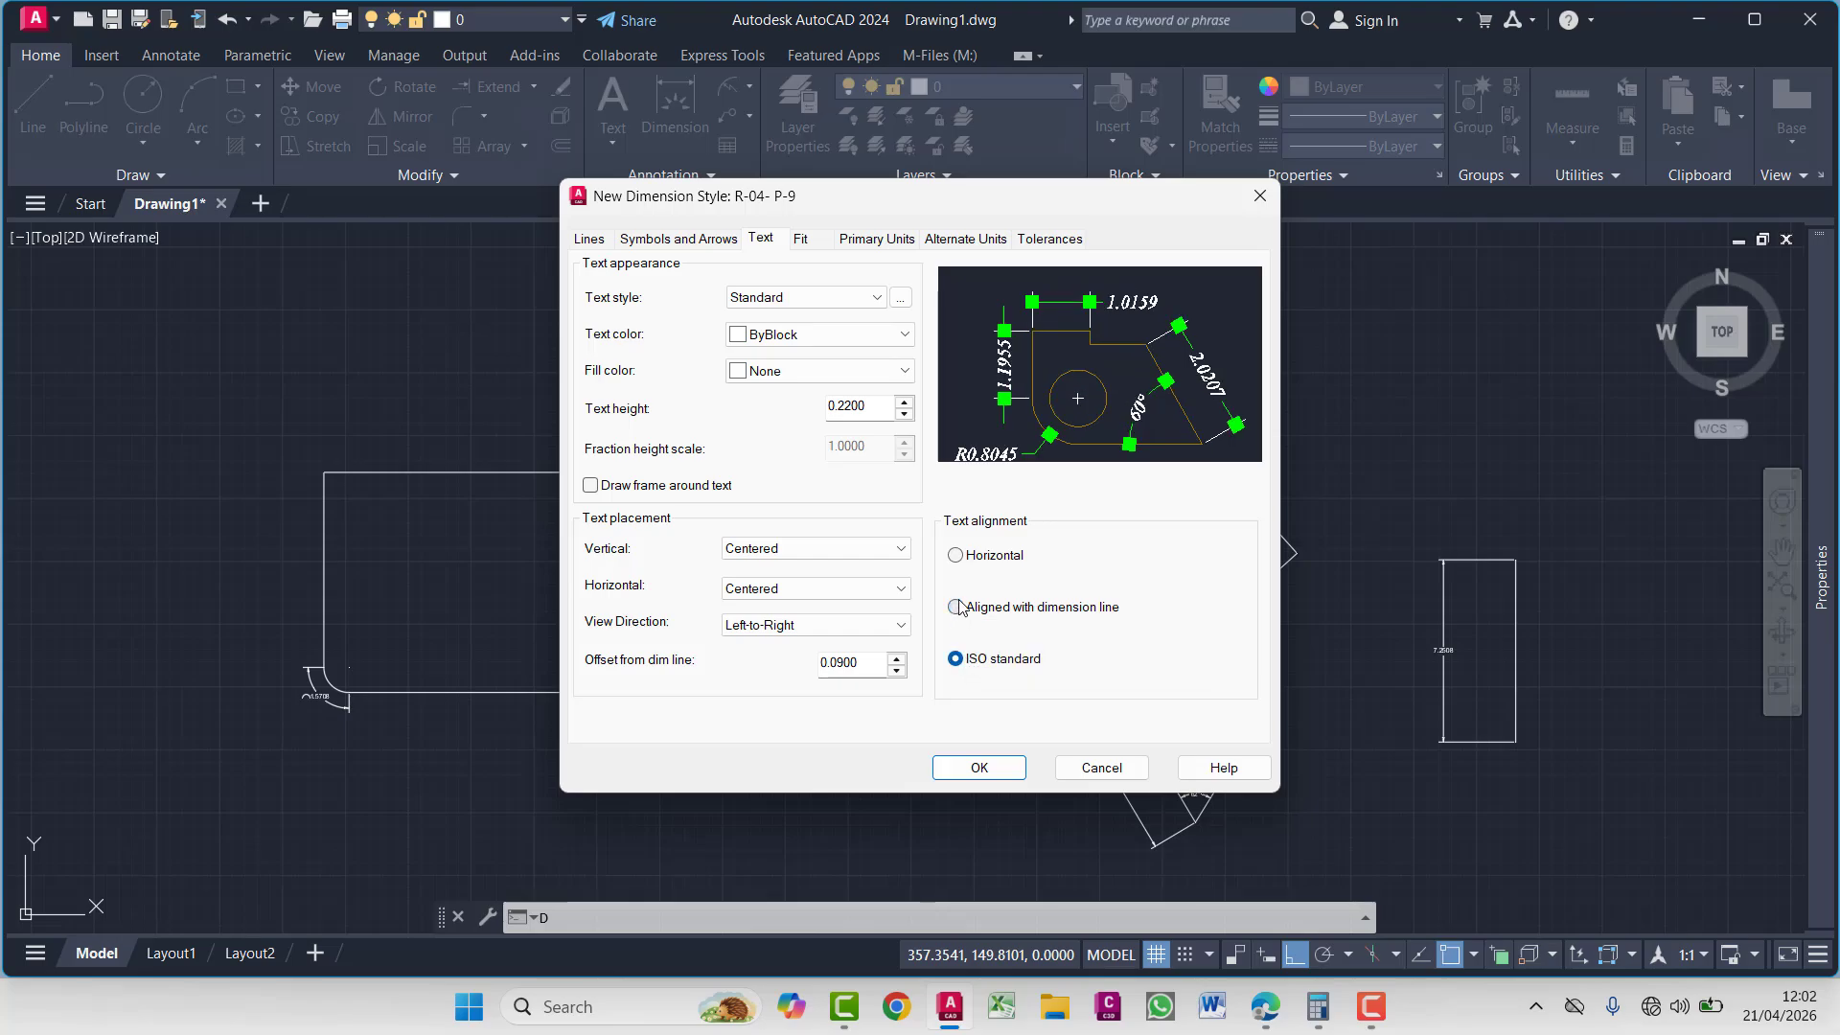
click(959, 608)
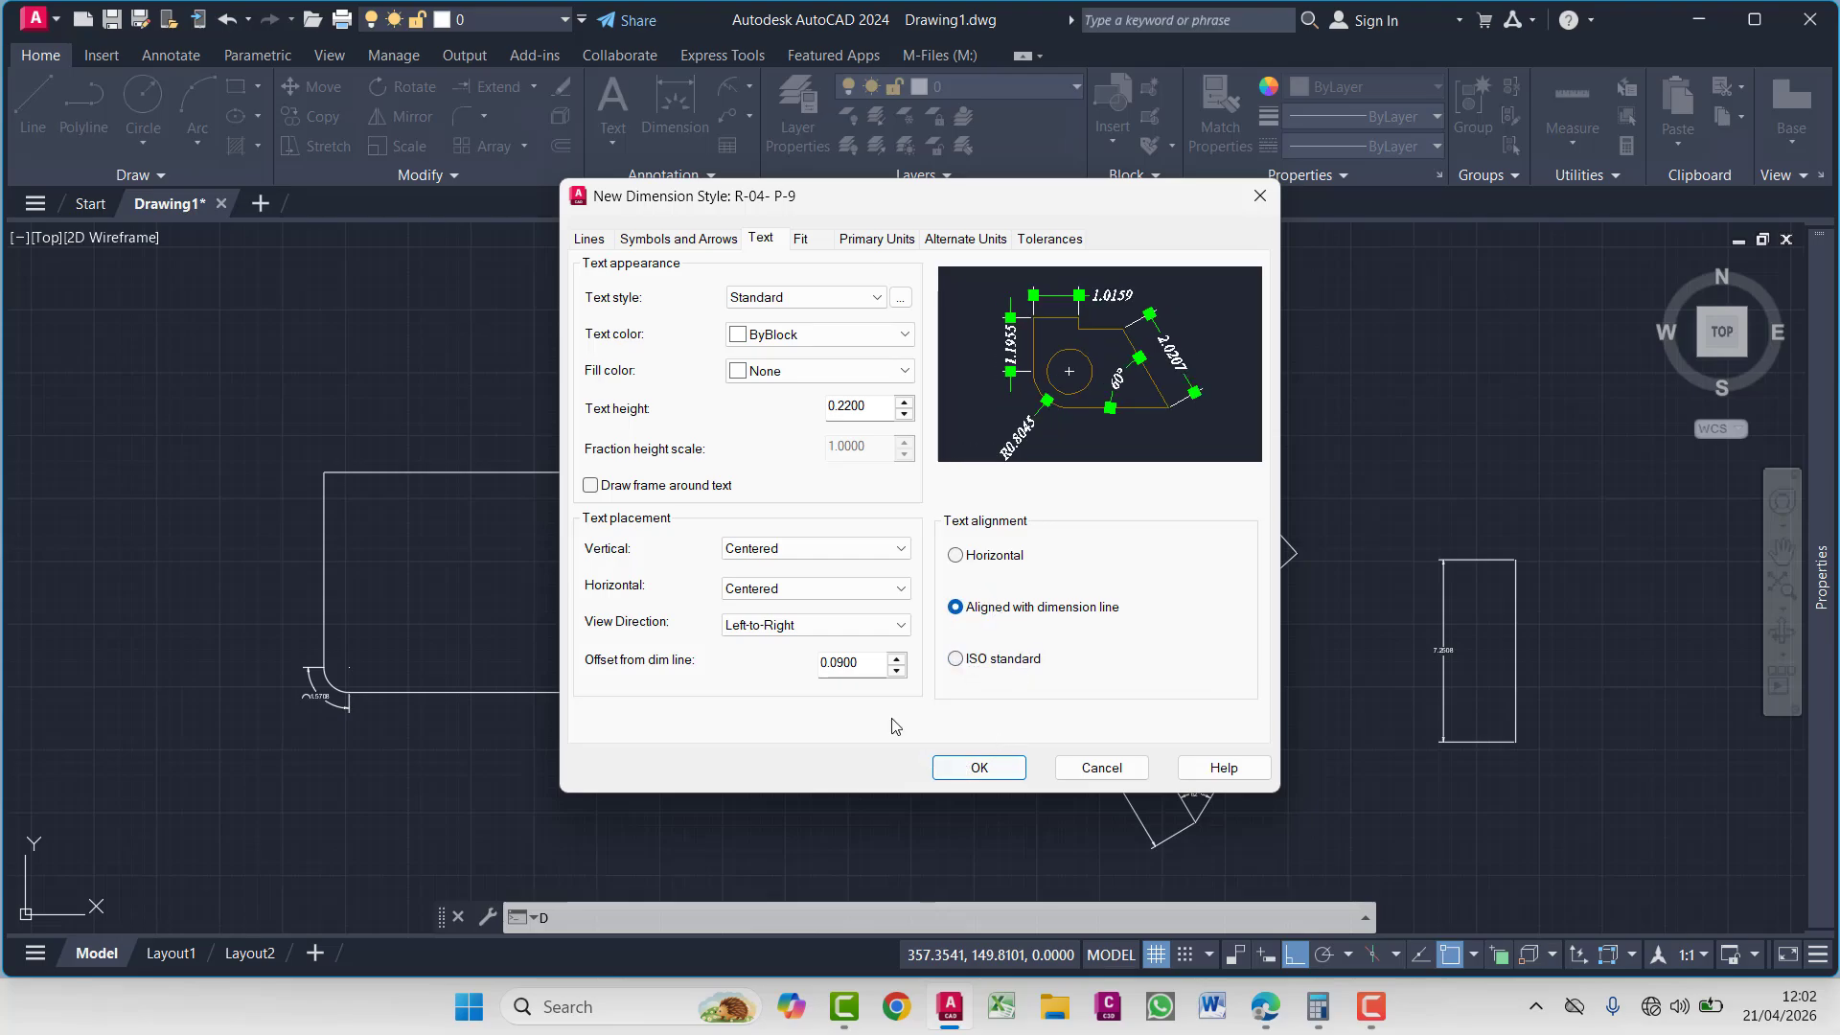
Keep the linear primary units as Decimal and set their precision to 0.00
click(886, 239)
click(858, 291)
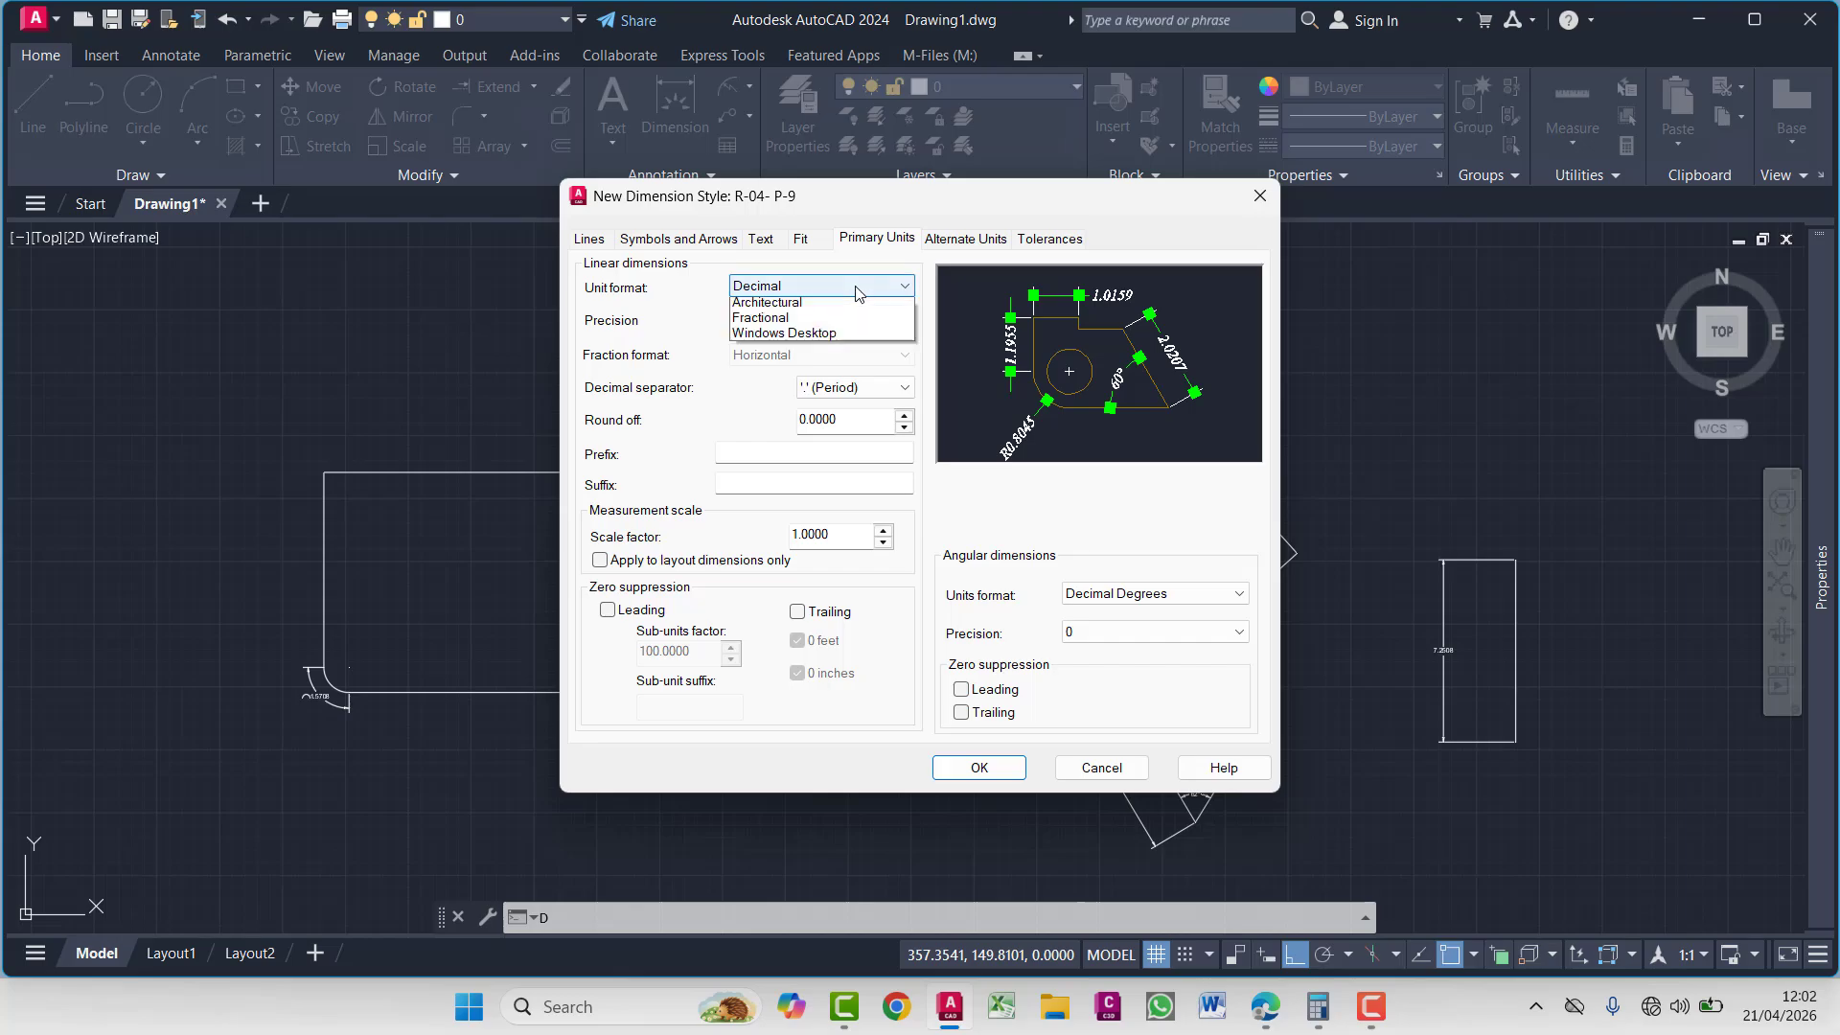
click(858, 290)
click(858, 290)
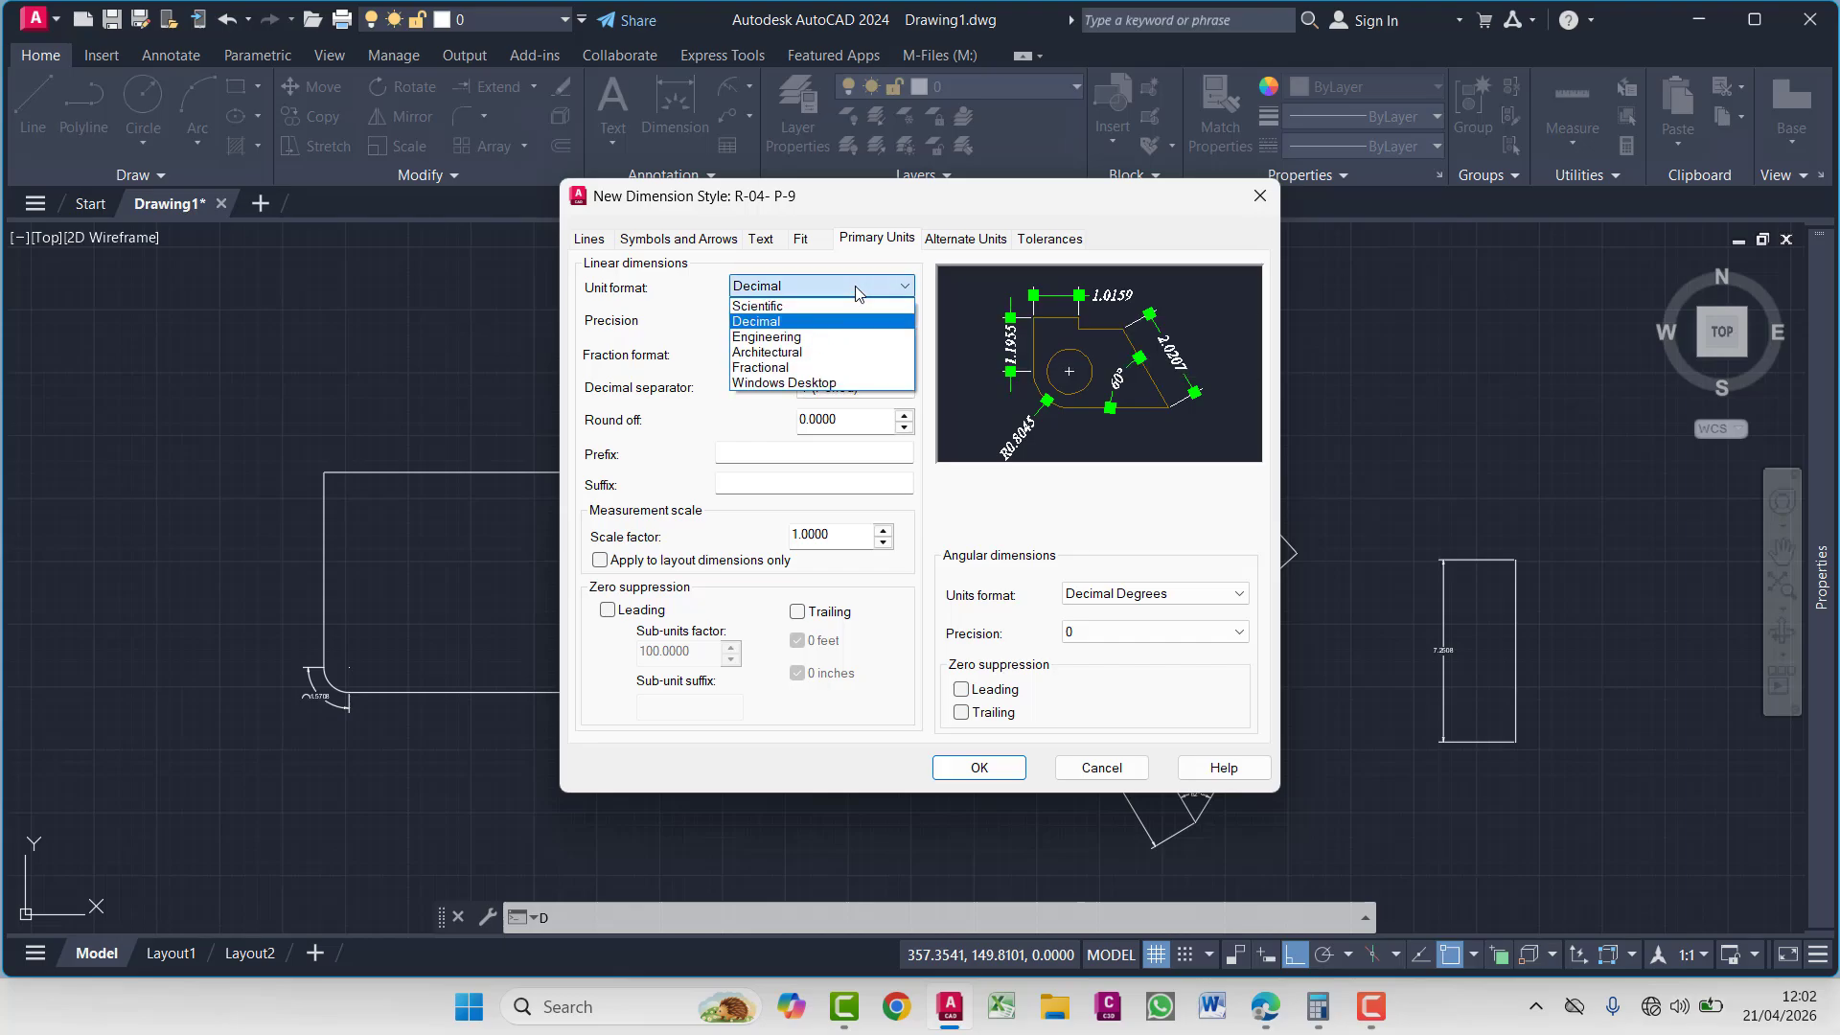
click(790, 320)
click(811, 320)
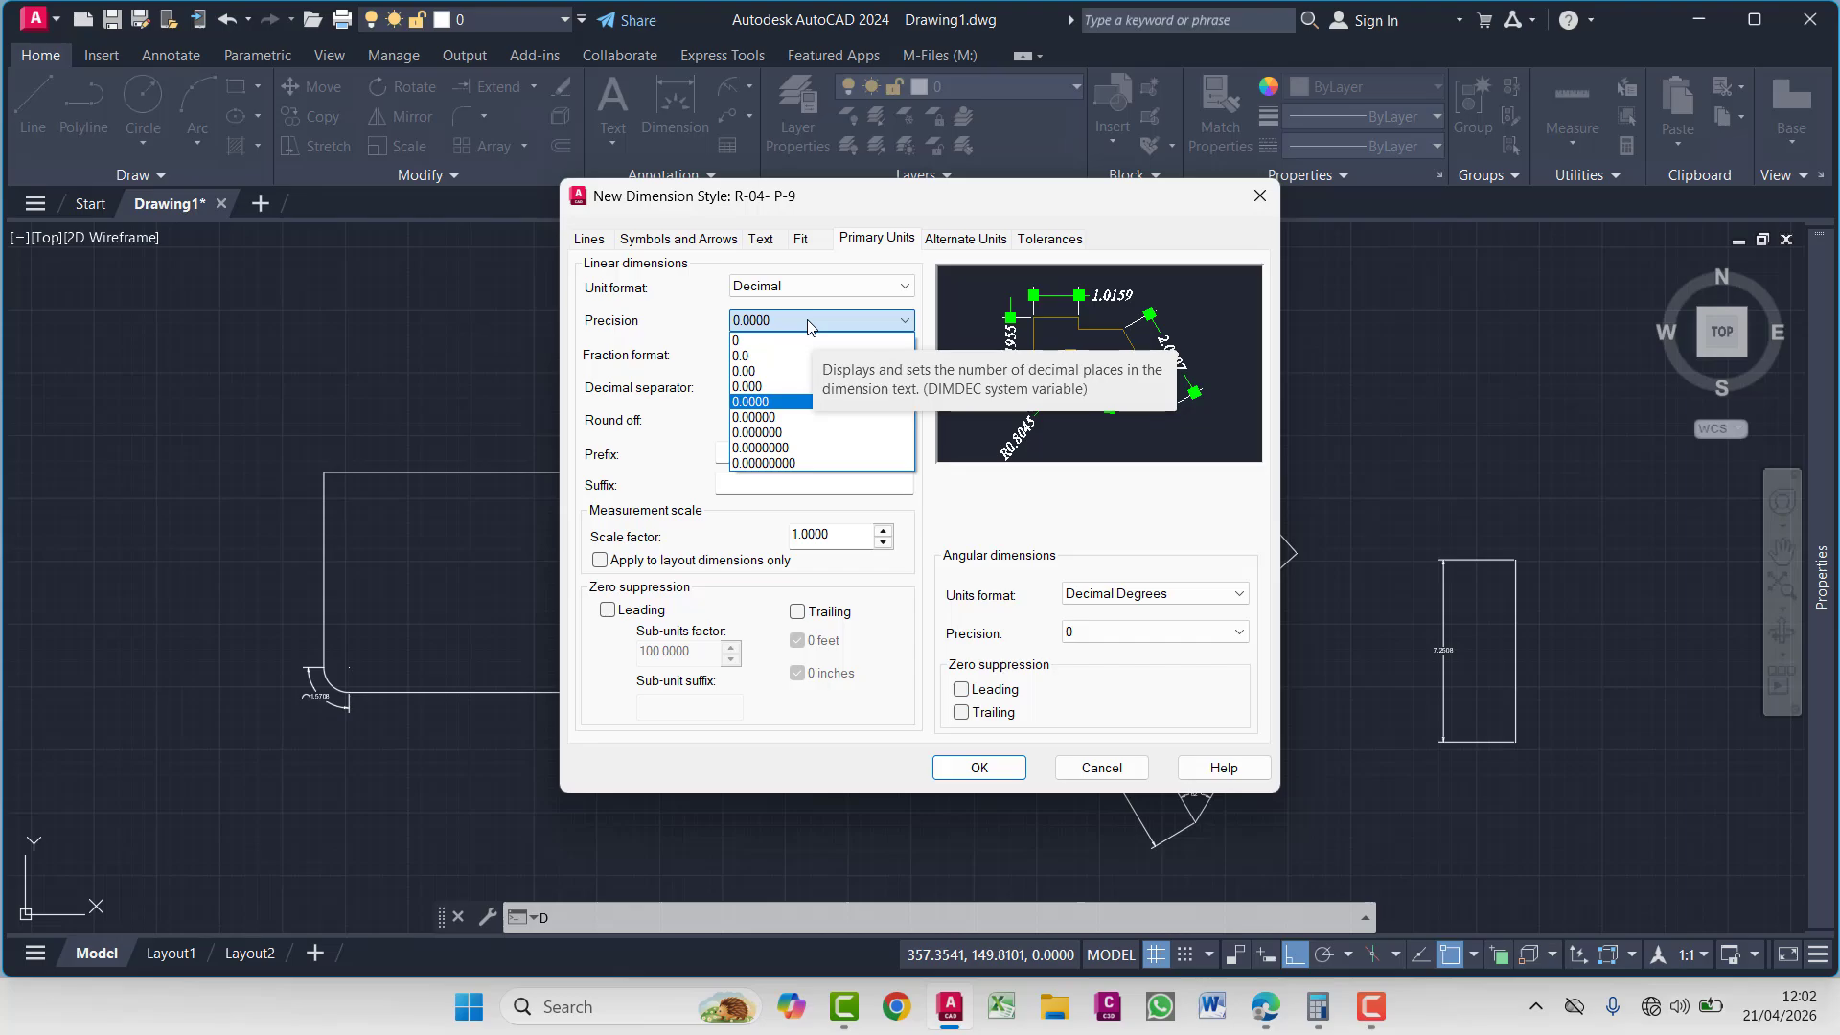
click(817, 371)
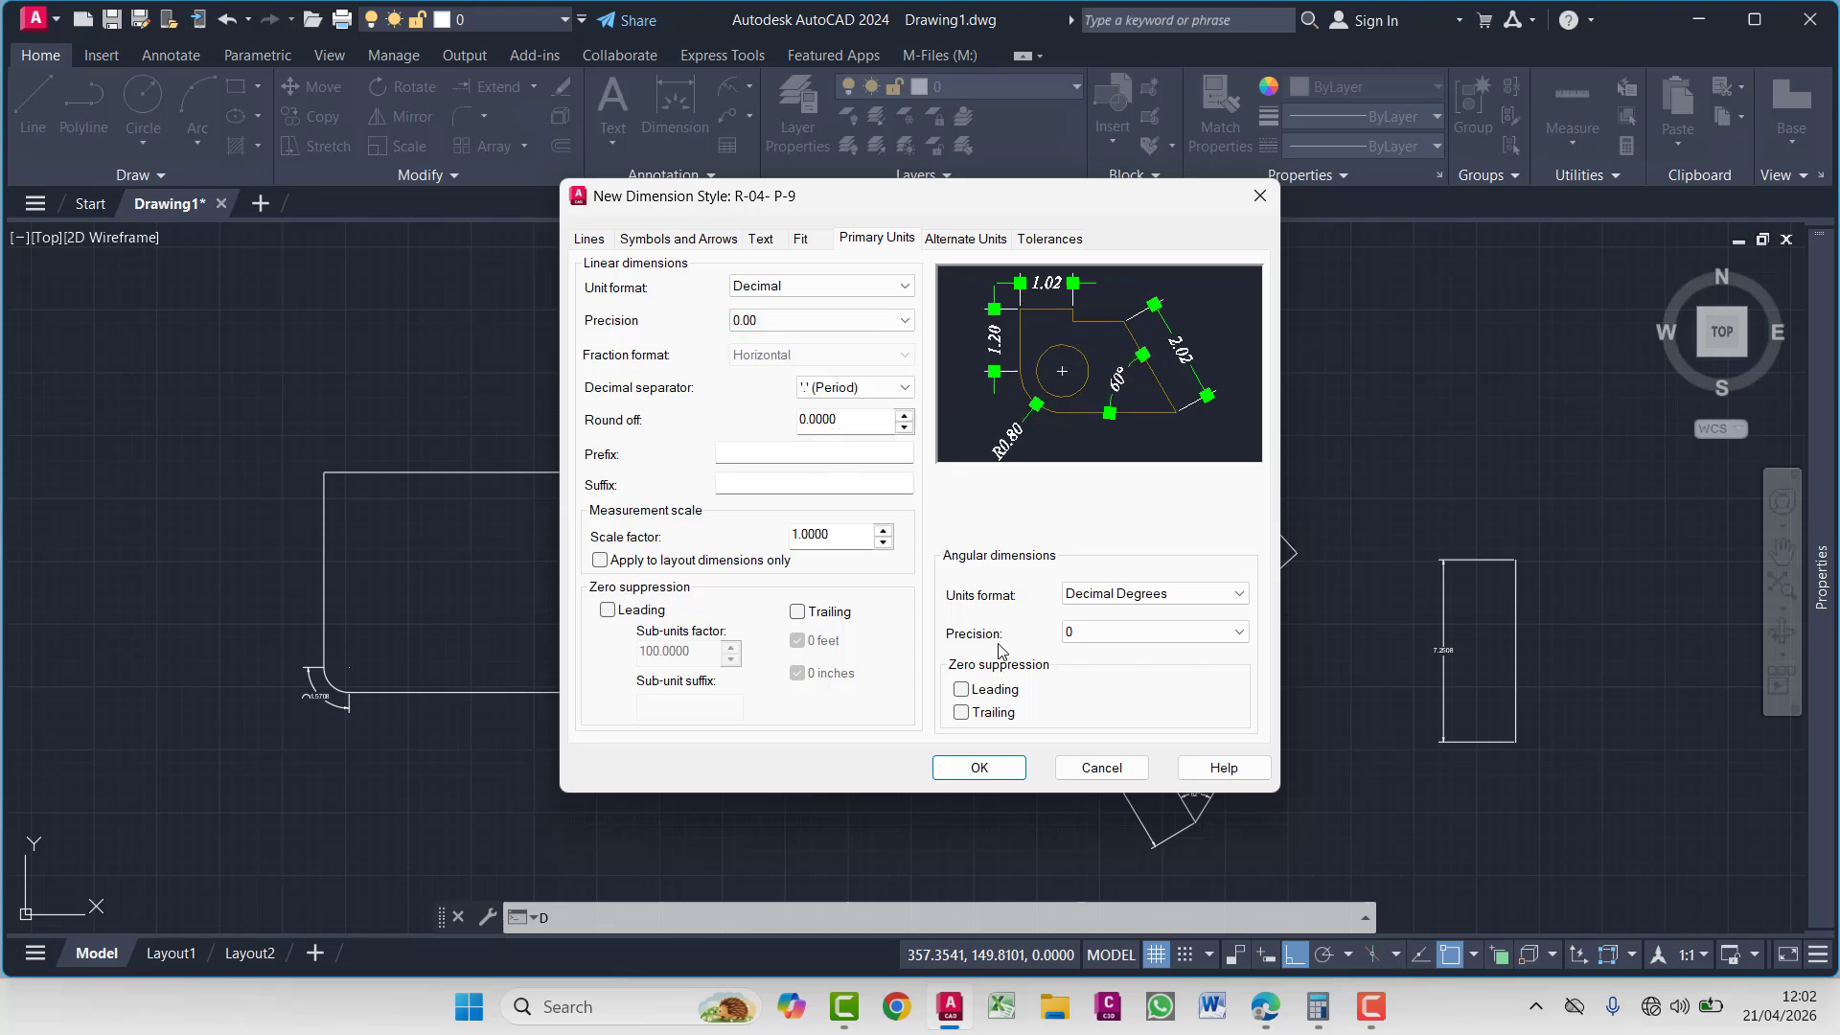
Review the alternate units and tolerances, save the new dimension style and close the Dimension Style Manager
click(977, 240)
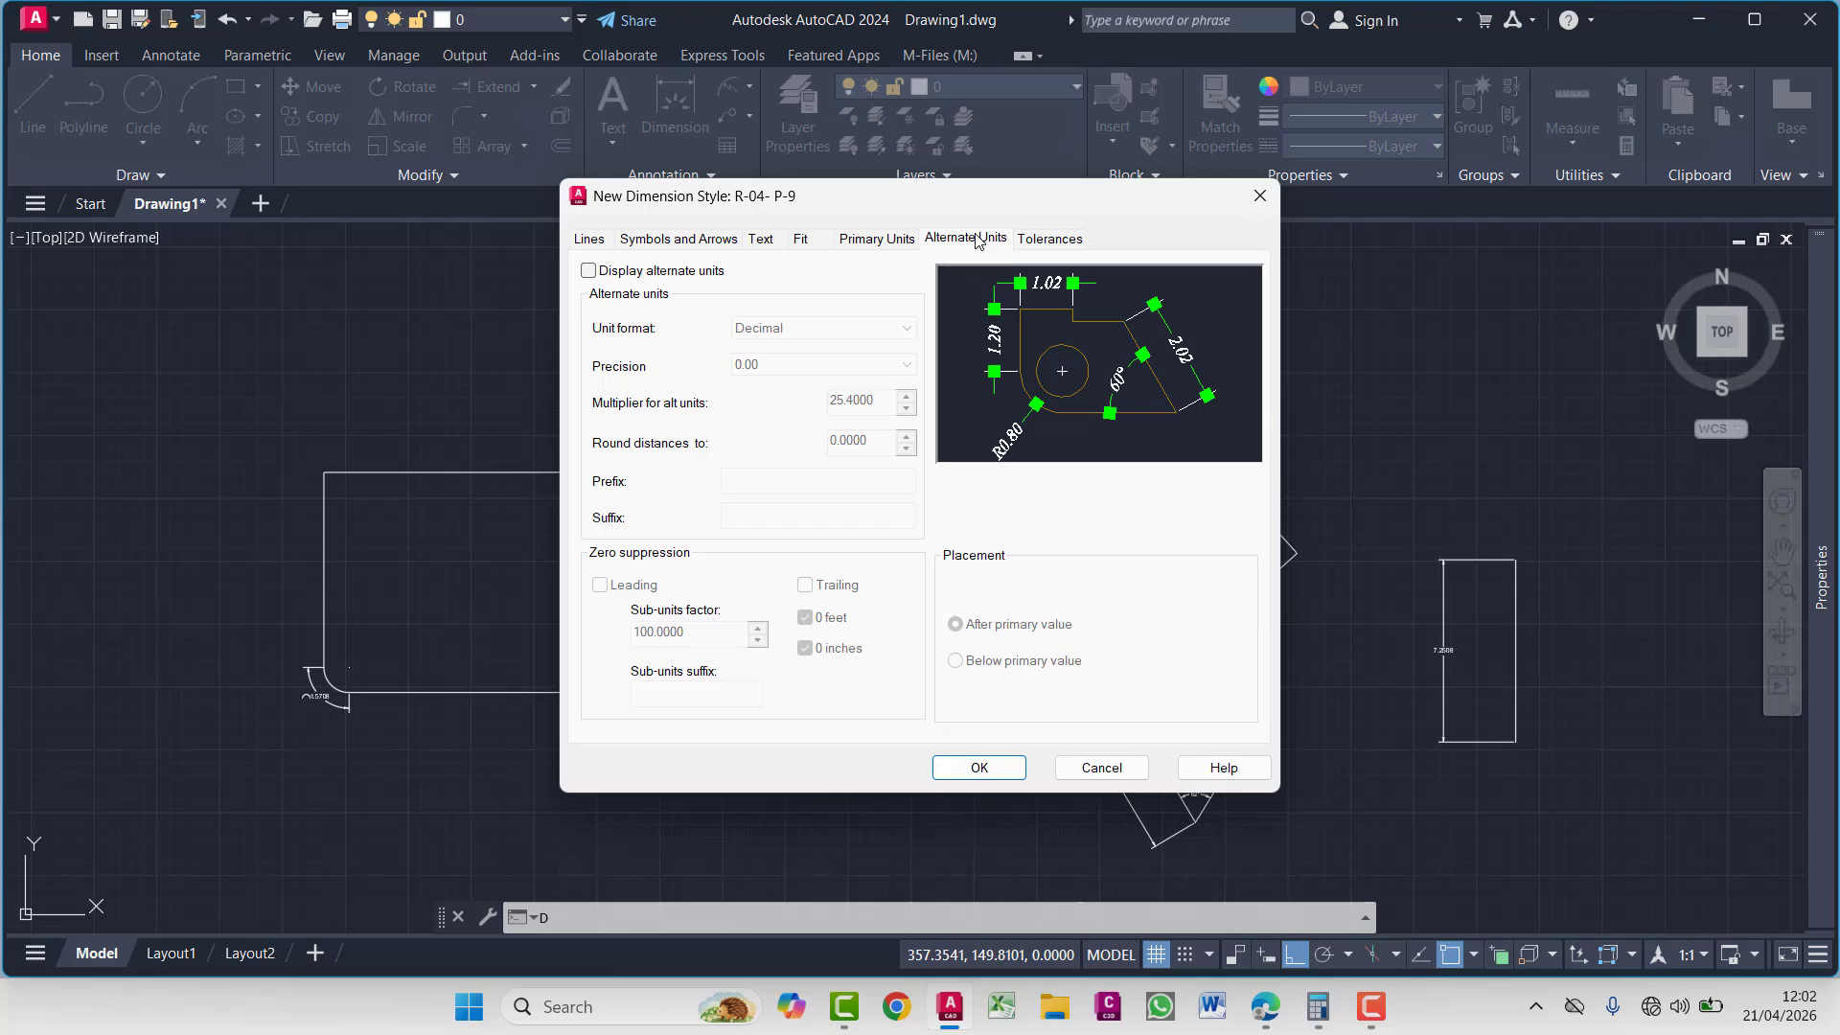
click(1029, 246)
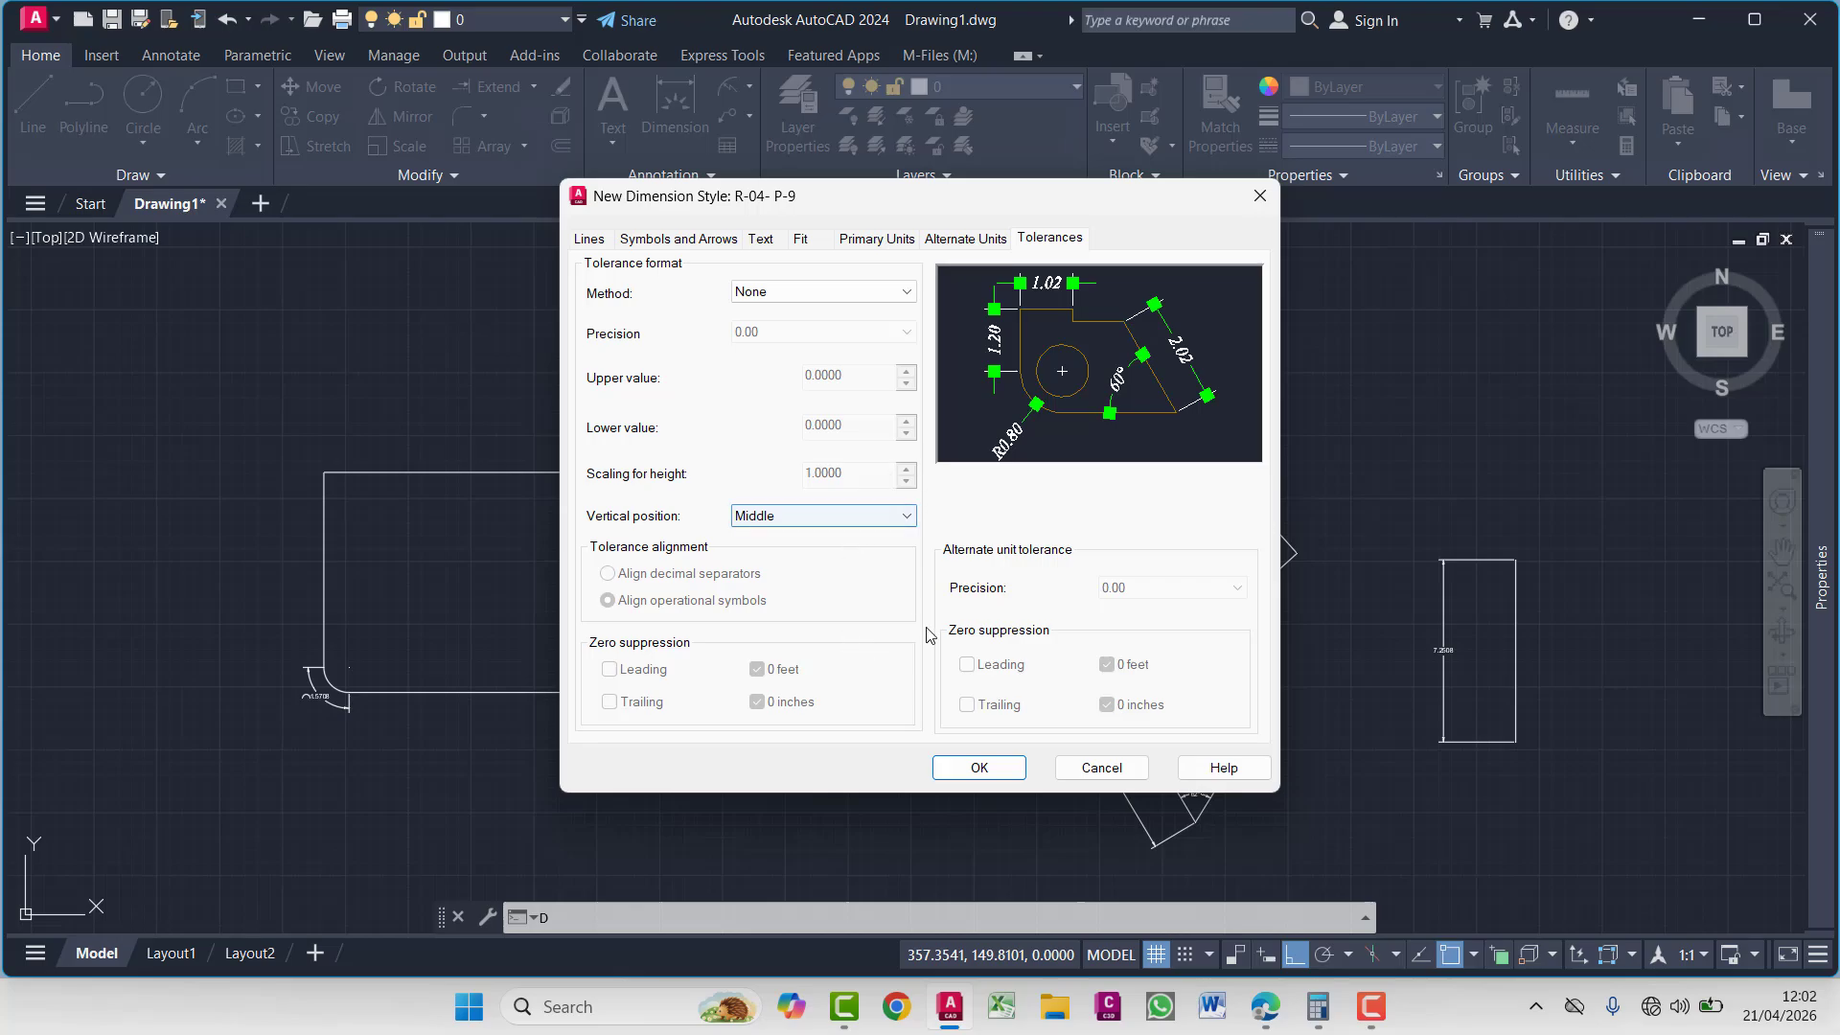
click(973, 770)
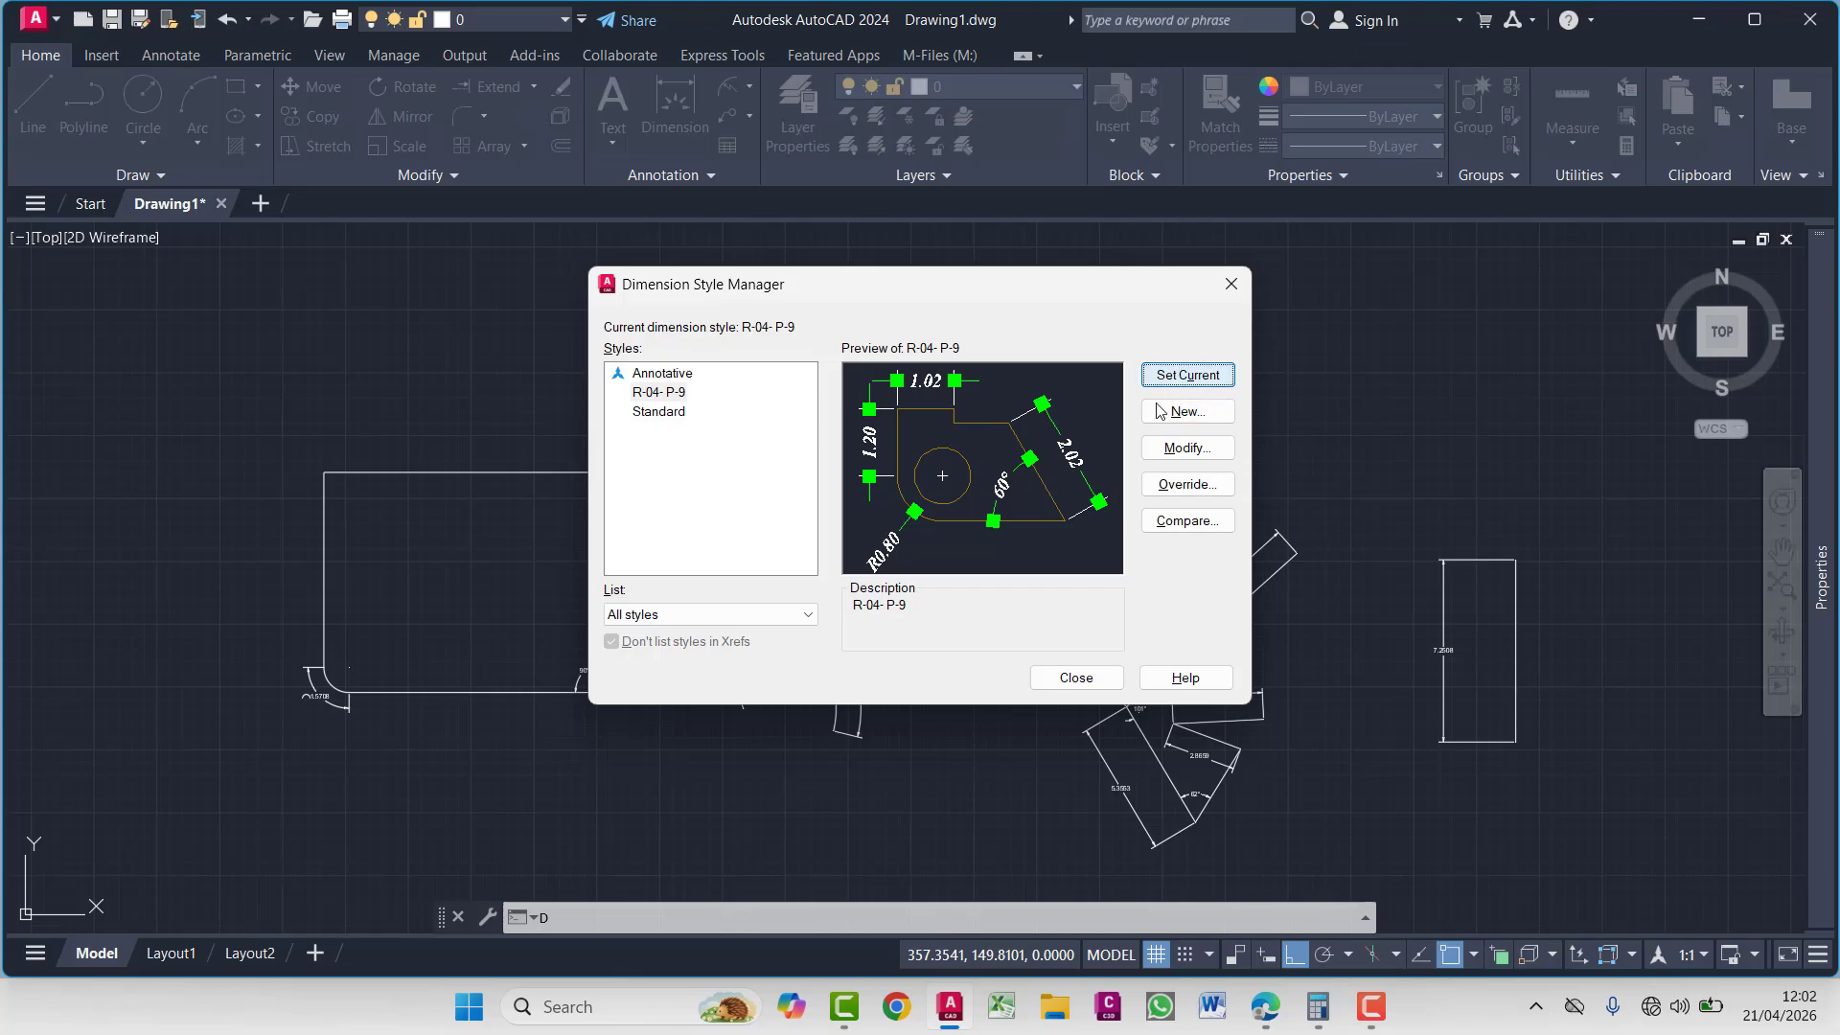
click(1075, 678)
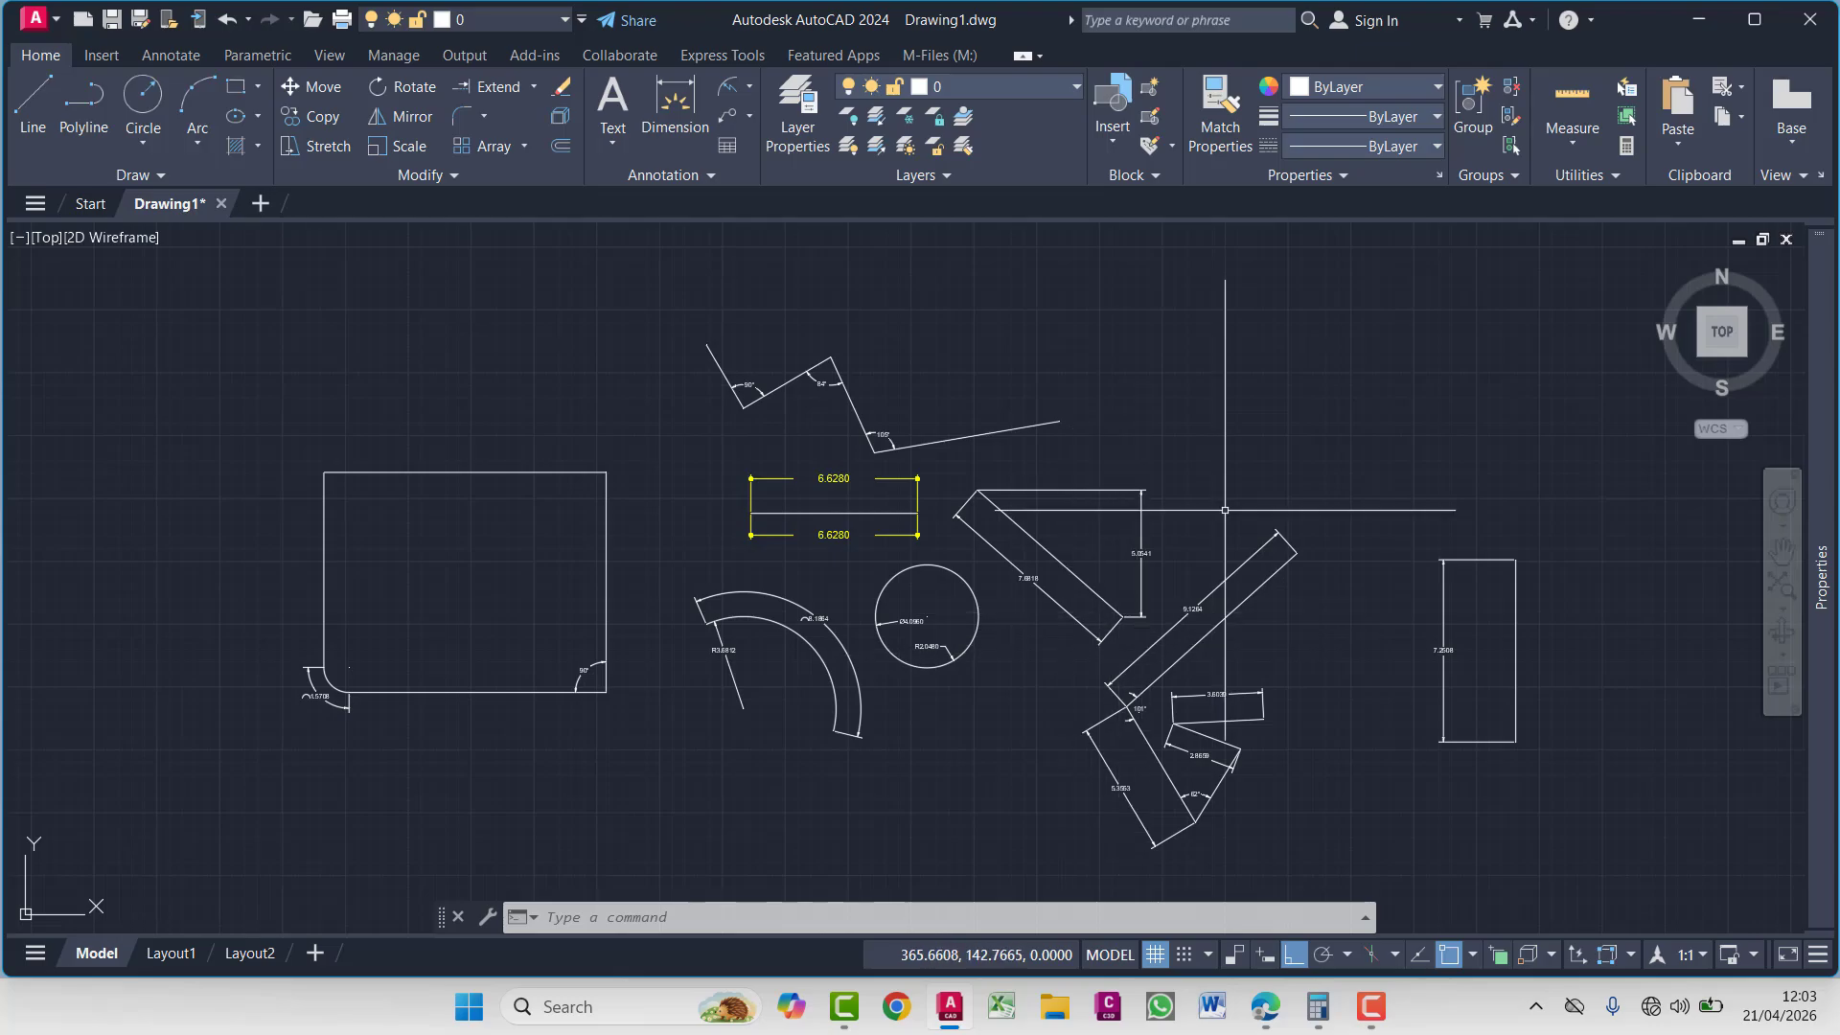
Select all dimensions similar to the triangle's vertical dimension and assign them the dimension style R-04- P-9
click(1246, 414)
click(1114, 513)
right_click(1115, 512)
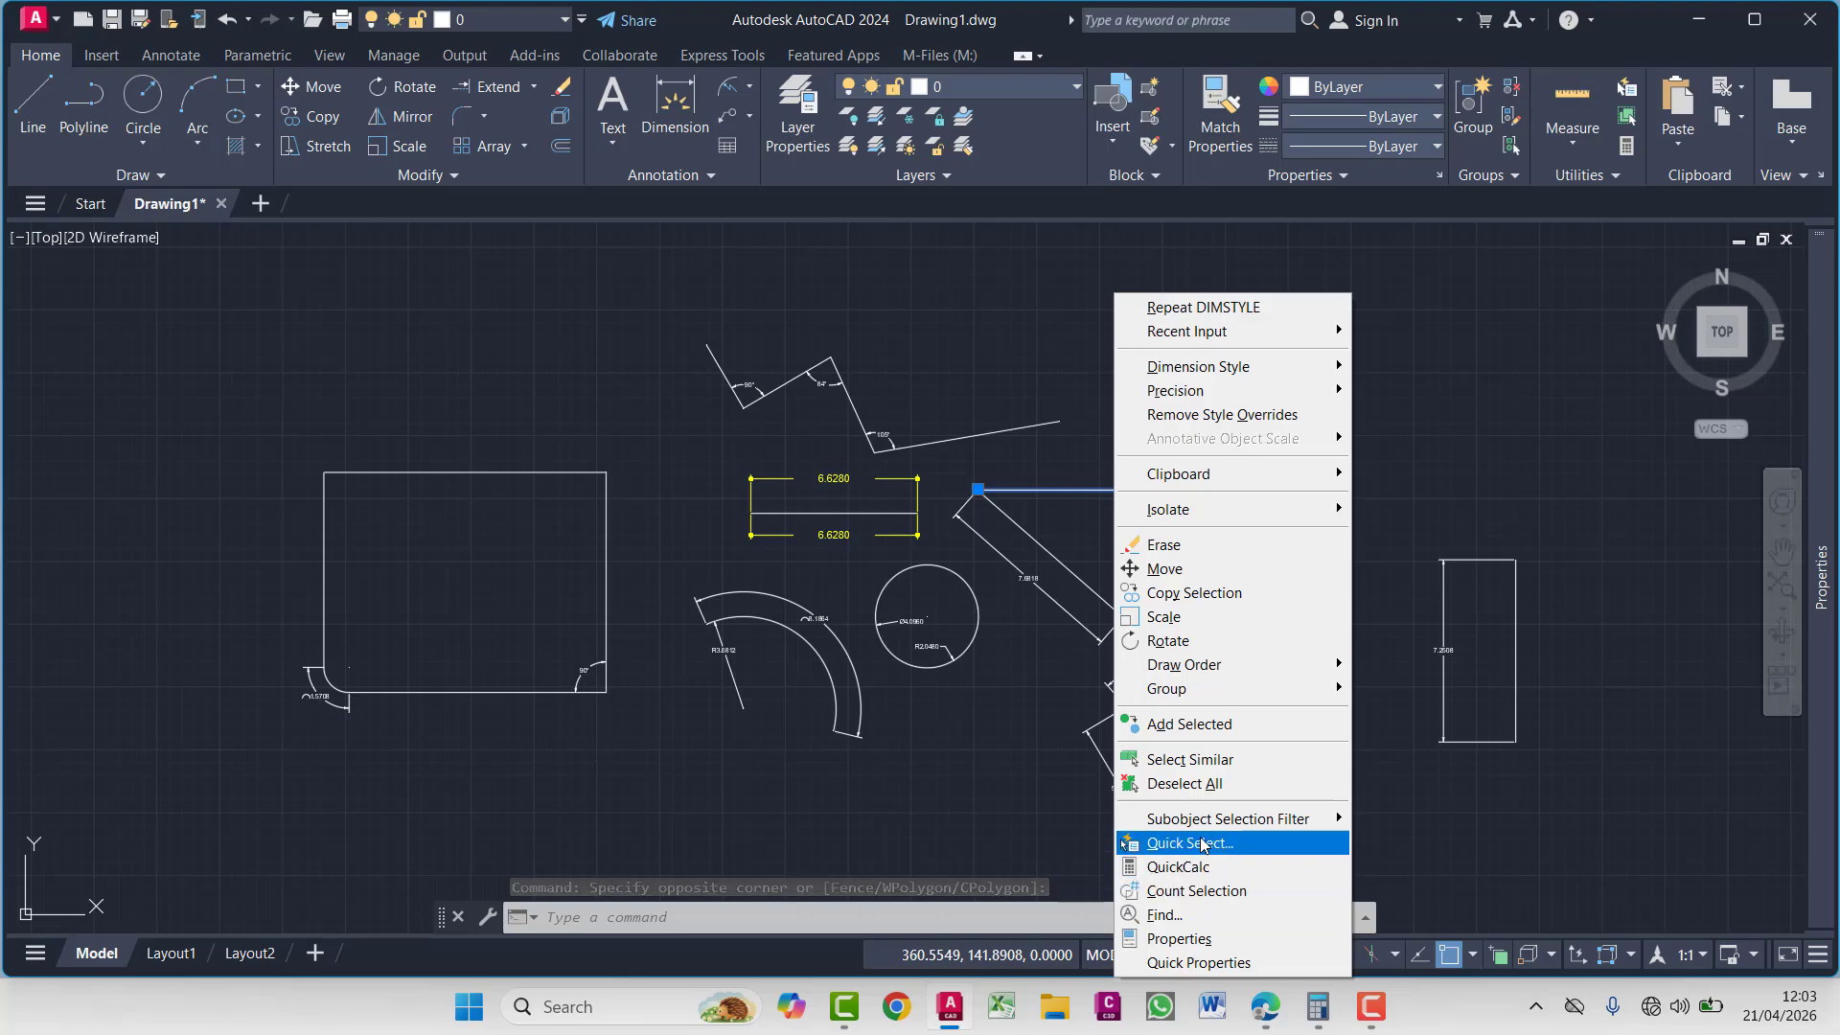
click(1199, 759)
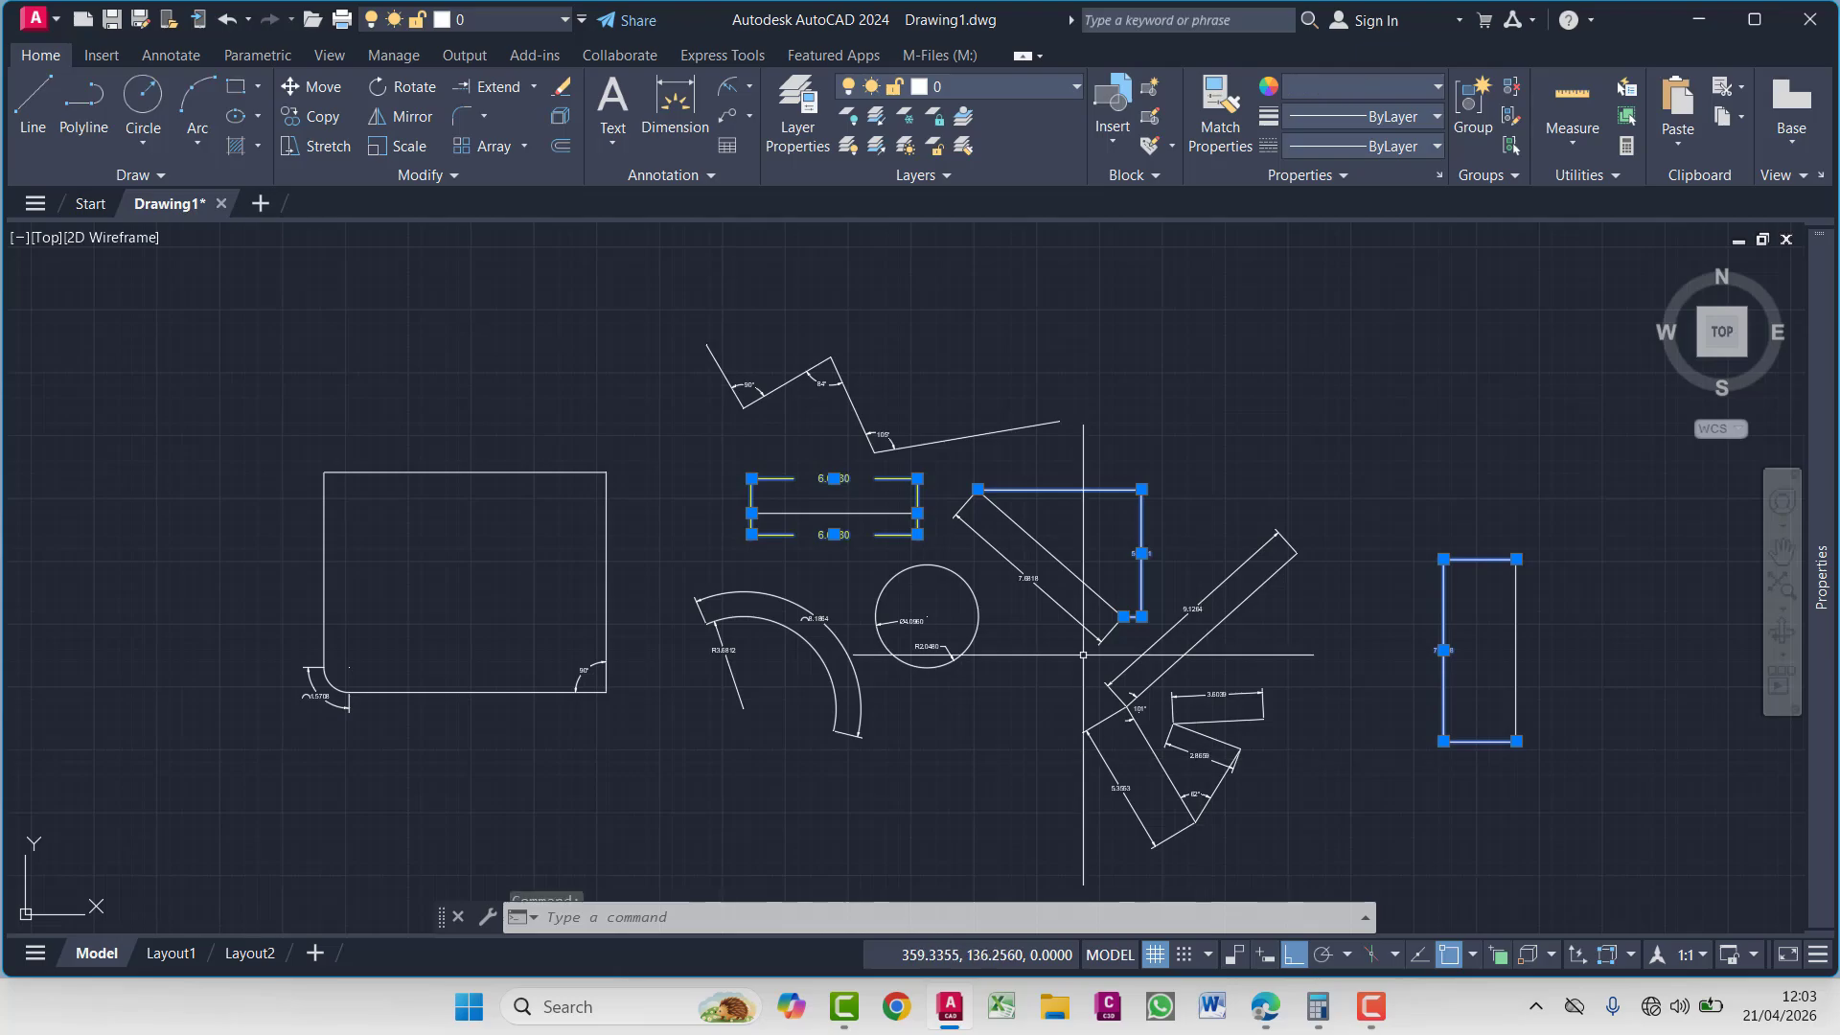
mouse_move(1826, 551)
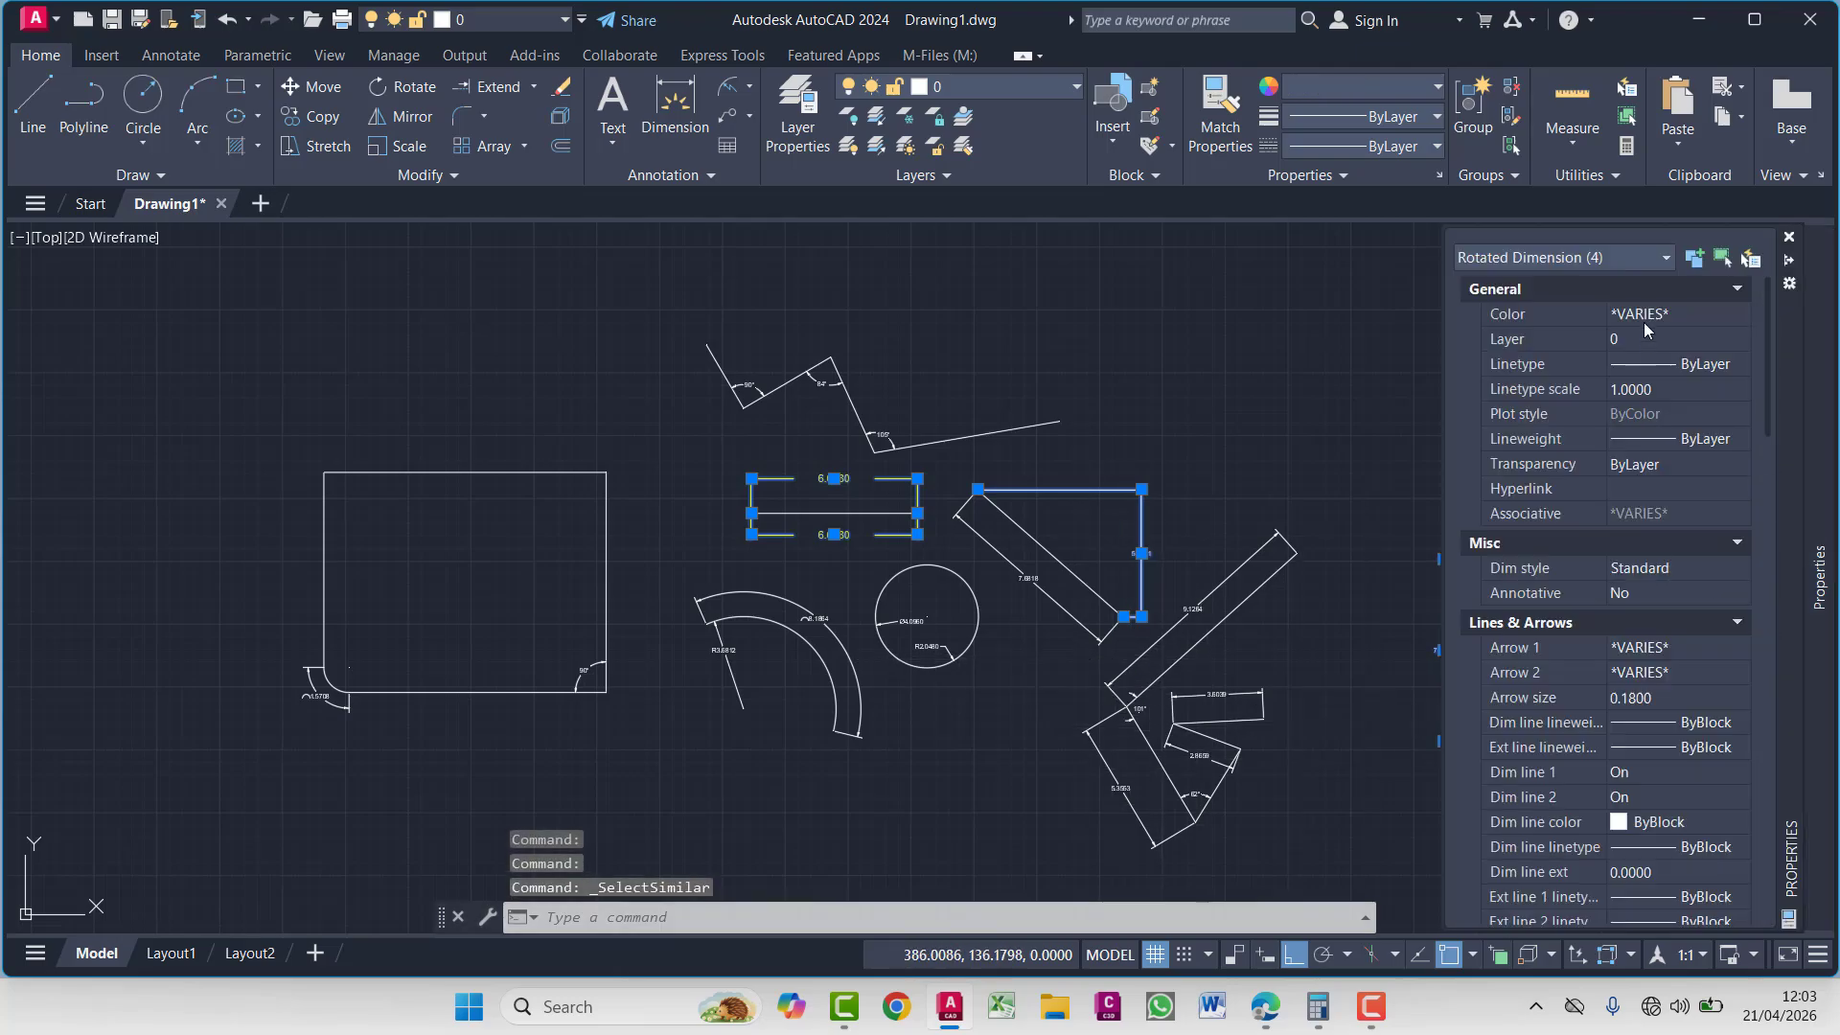
click(1677, 573)
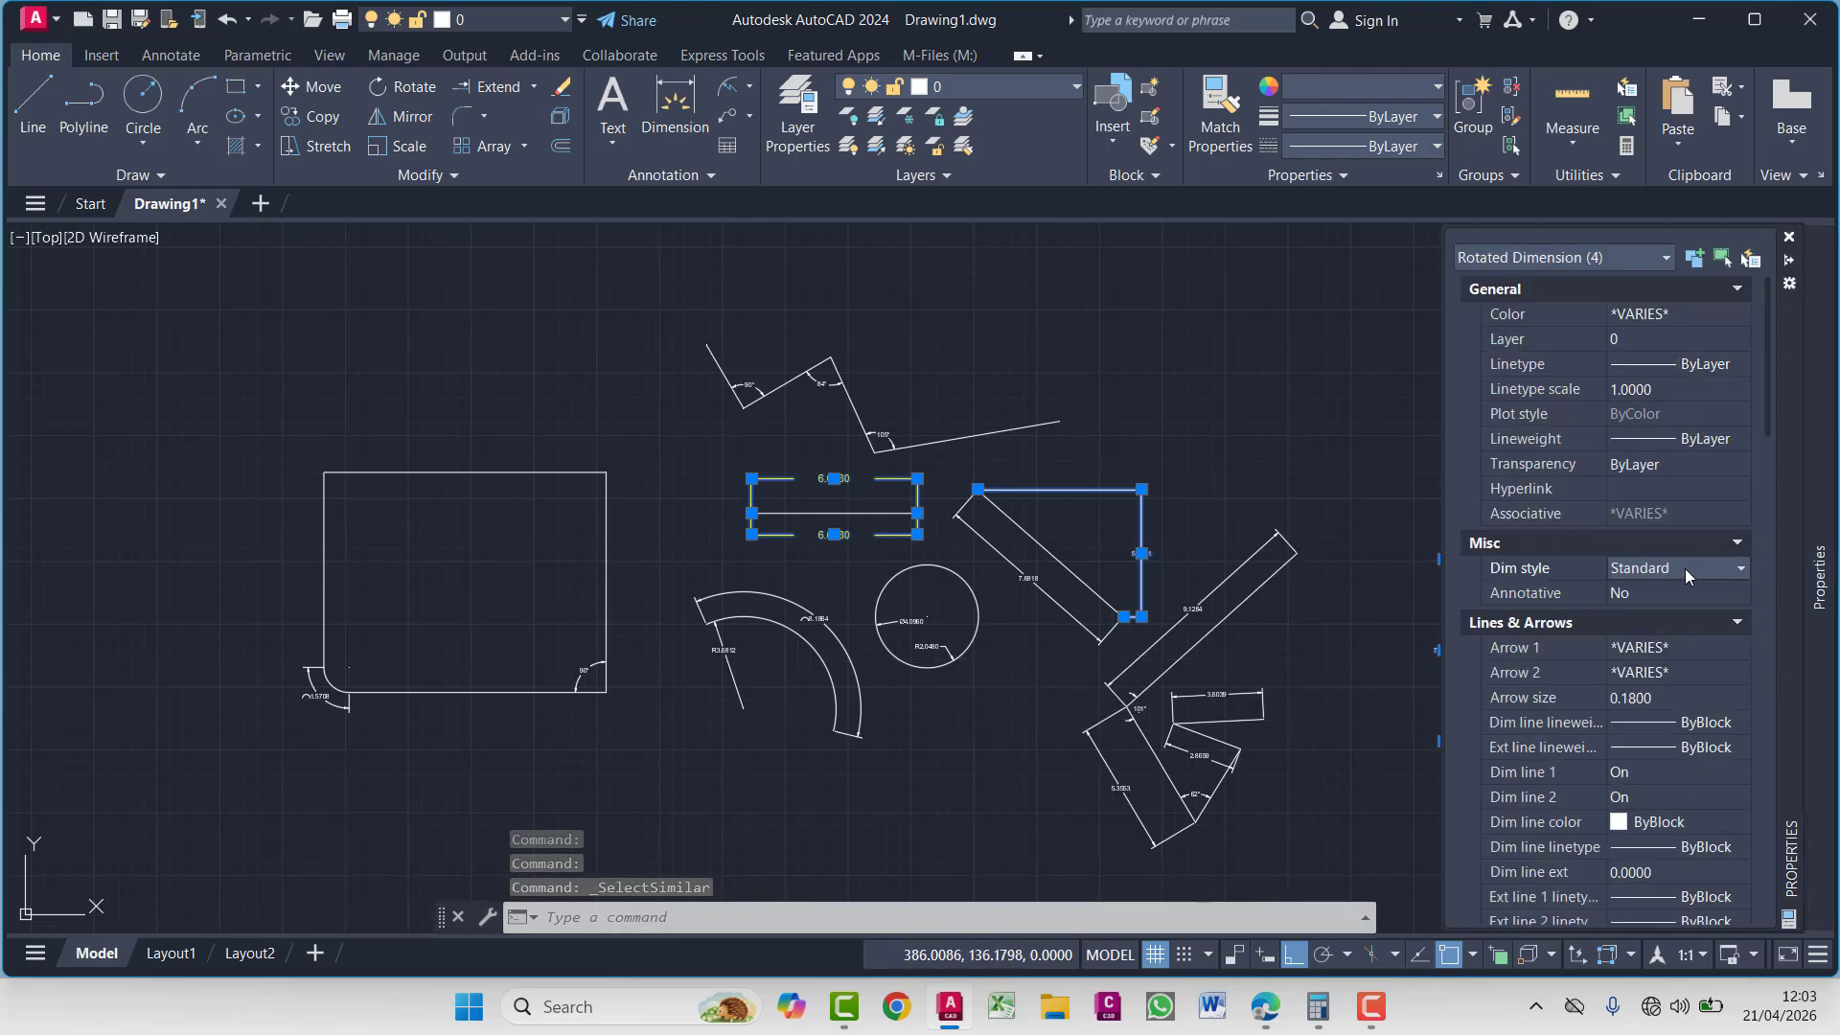
click(1685, 568)
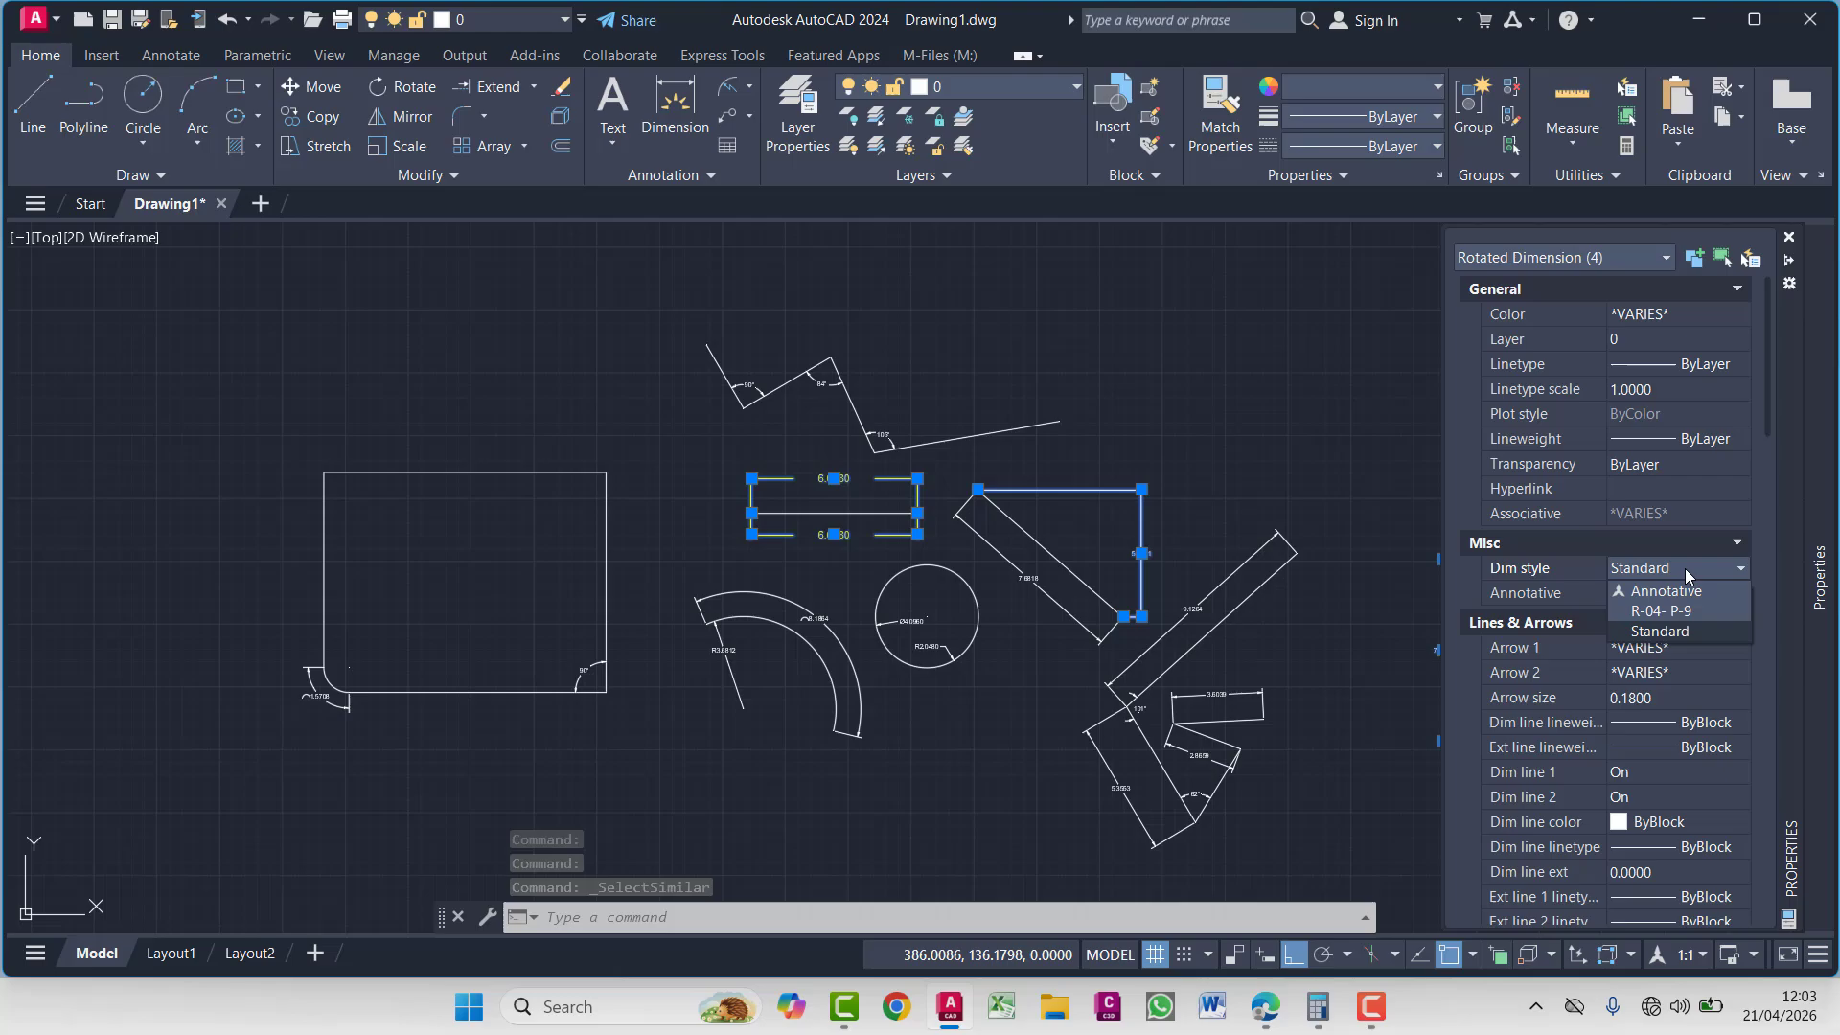
click(1676, 622)
click(1196, 431)
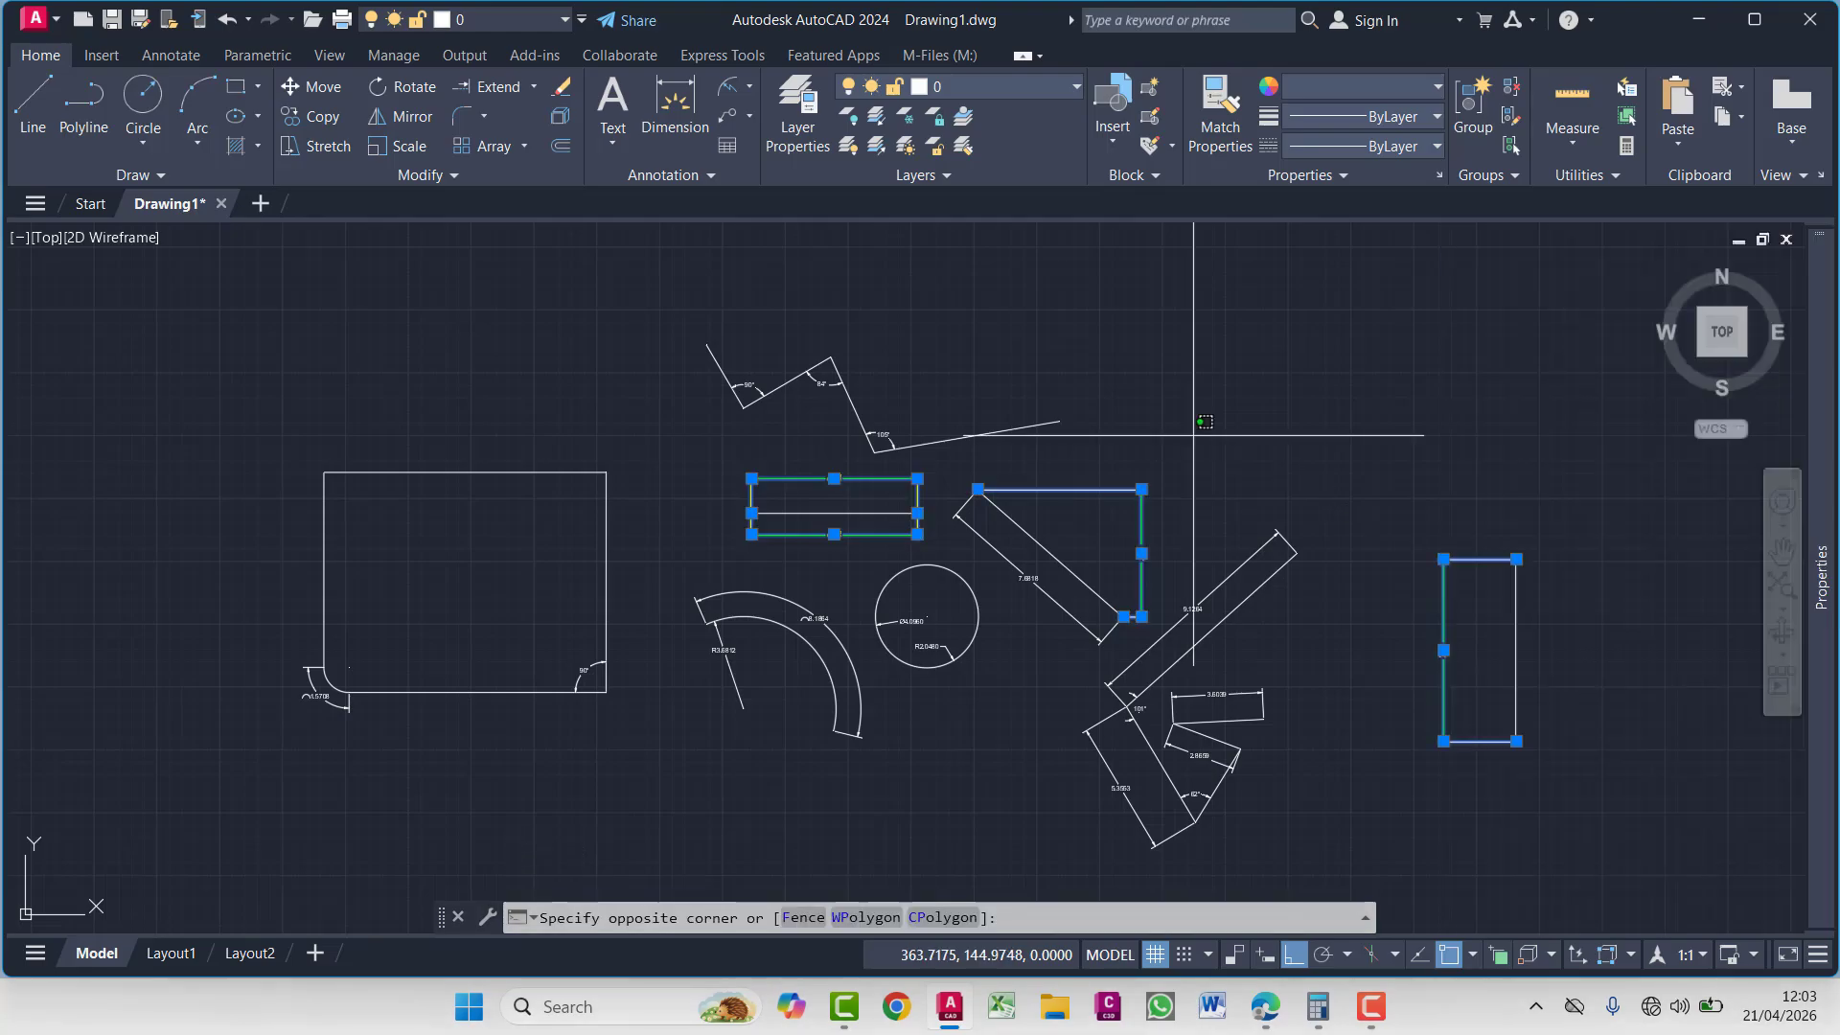
Clear the current selection of linear dimensions
key(Escape)
key(Escape)
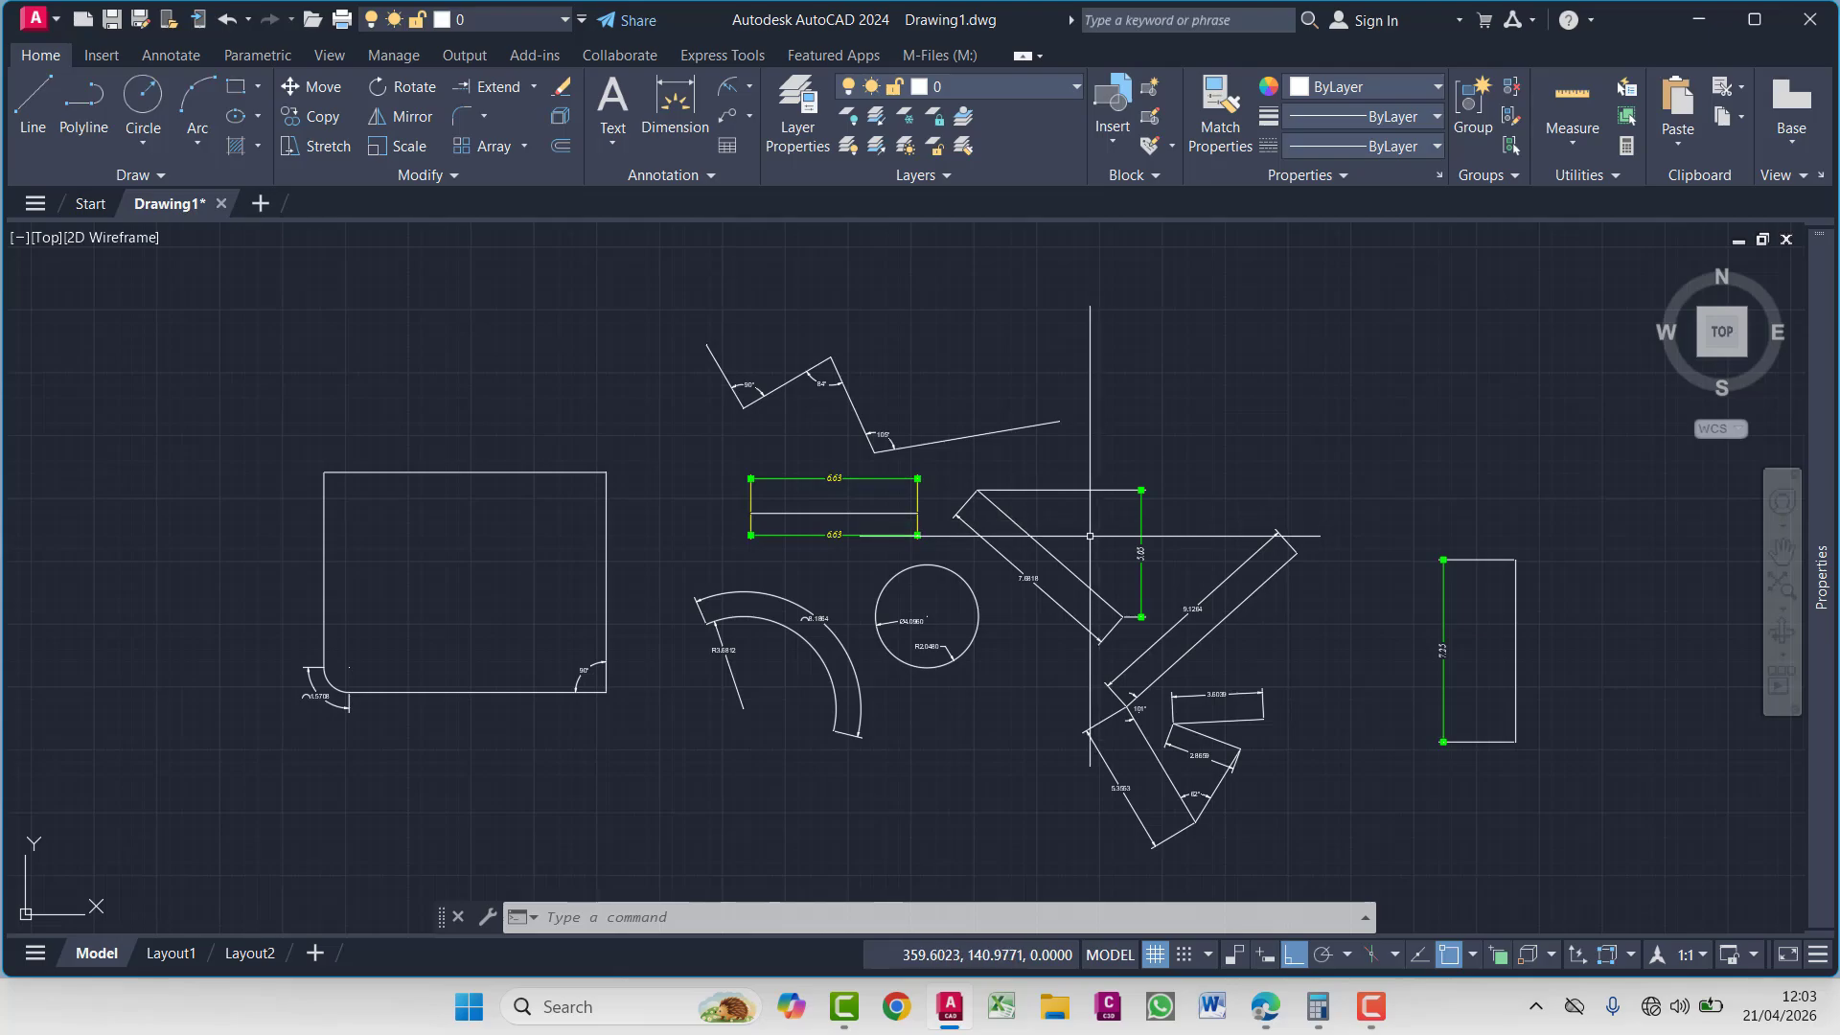
scroll(821, 387, up, 4)
click(813, 353)
click(780, 412)
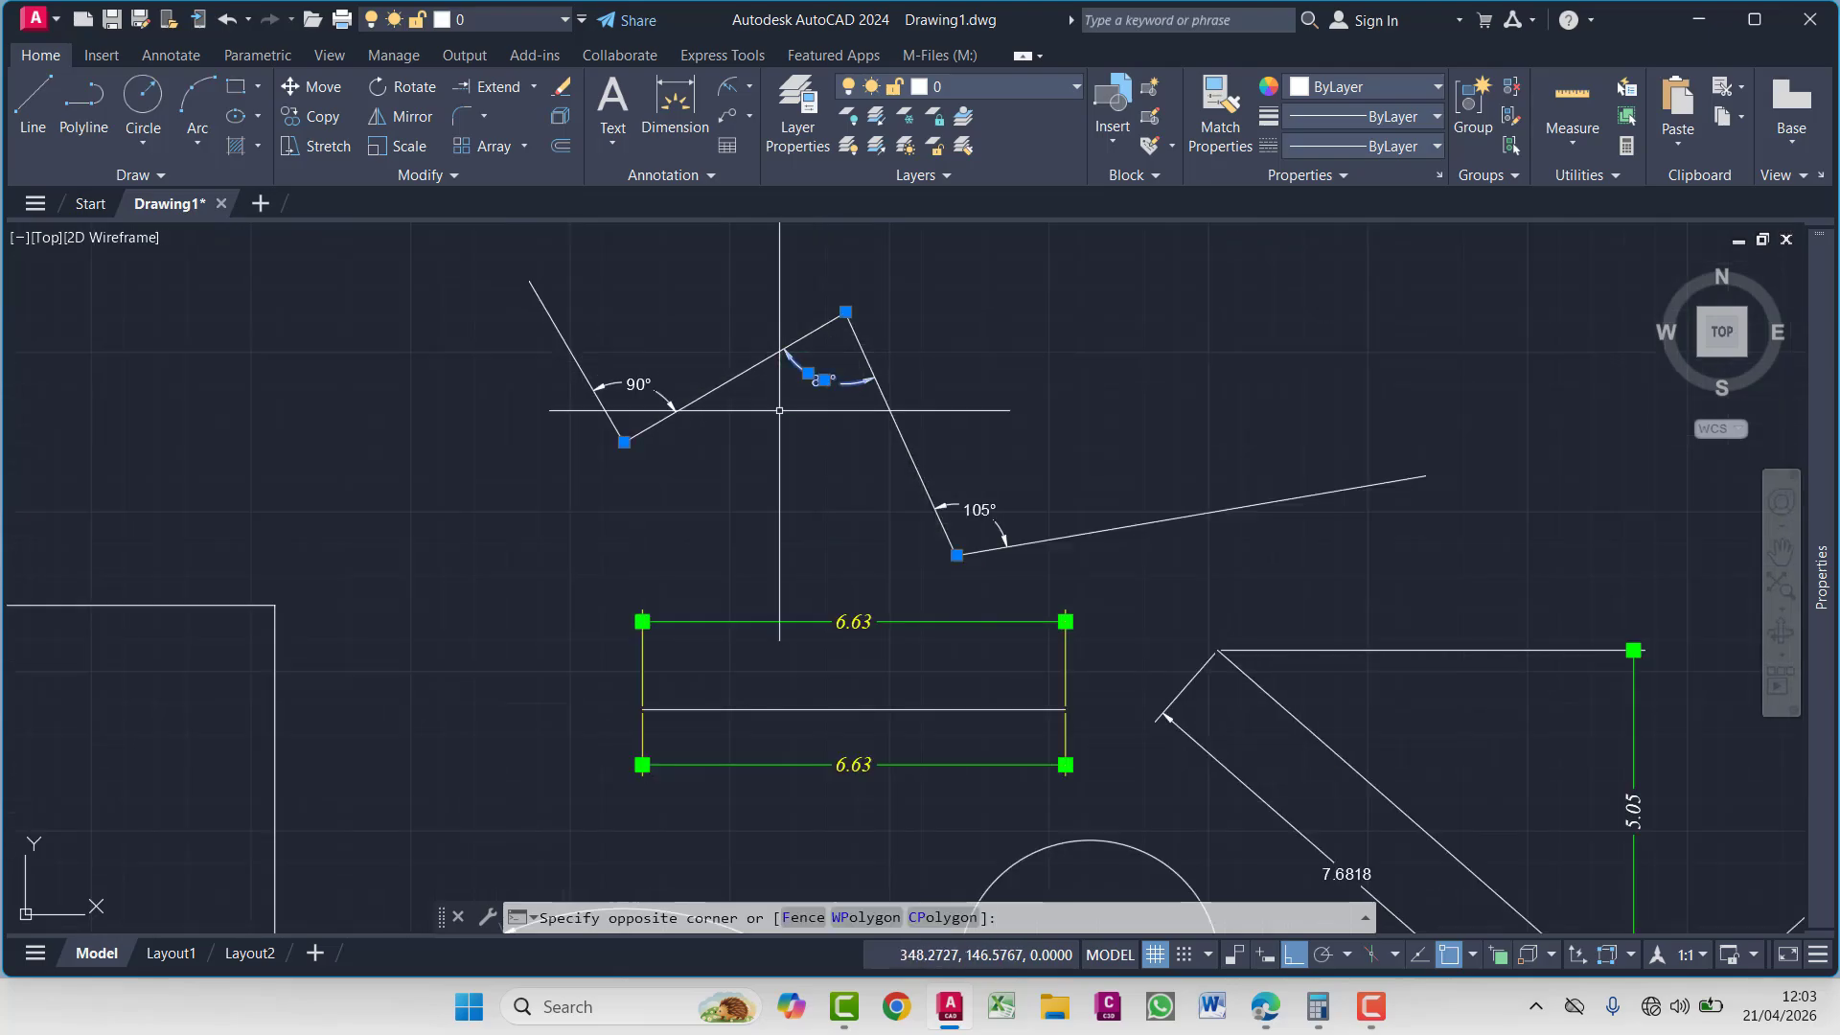
right_click(853, 518)
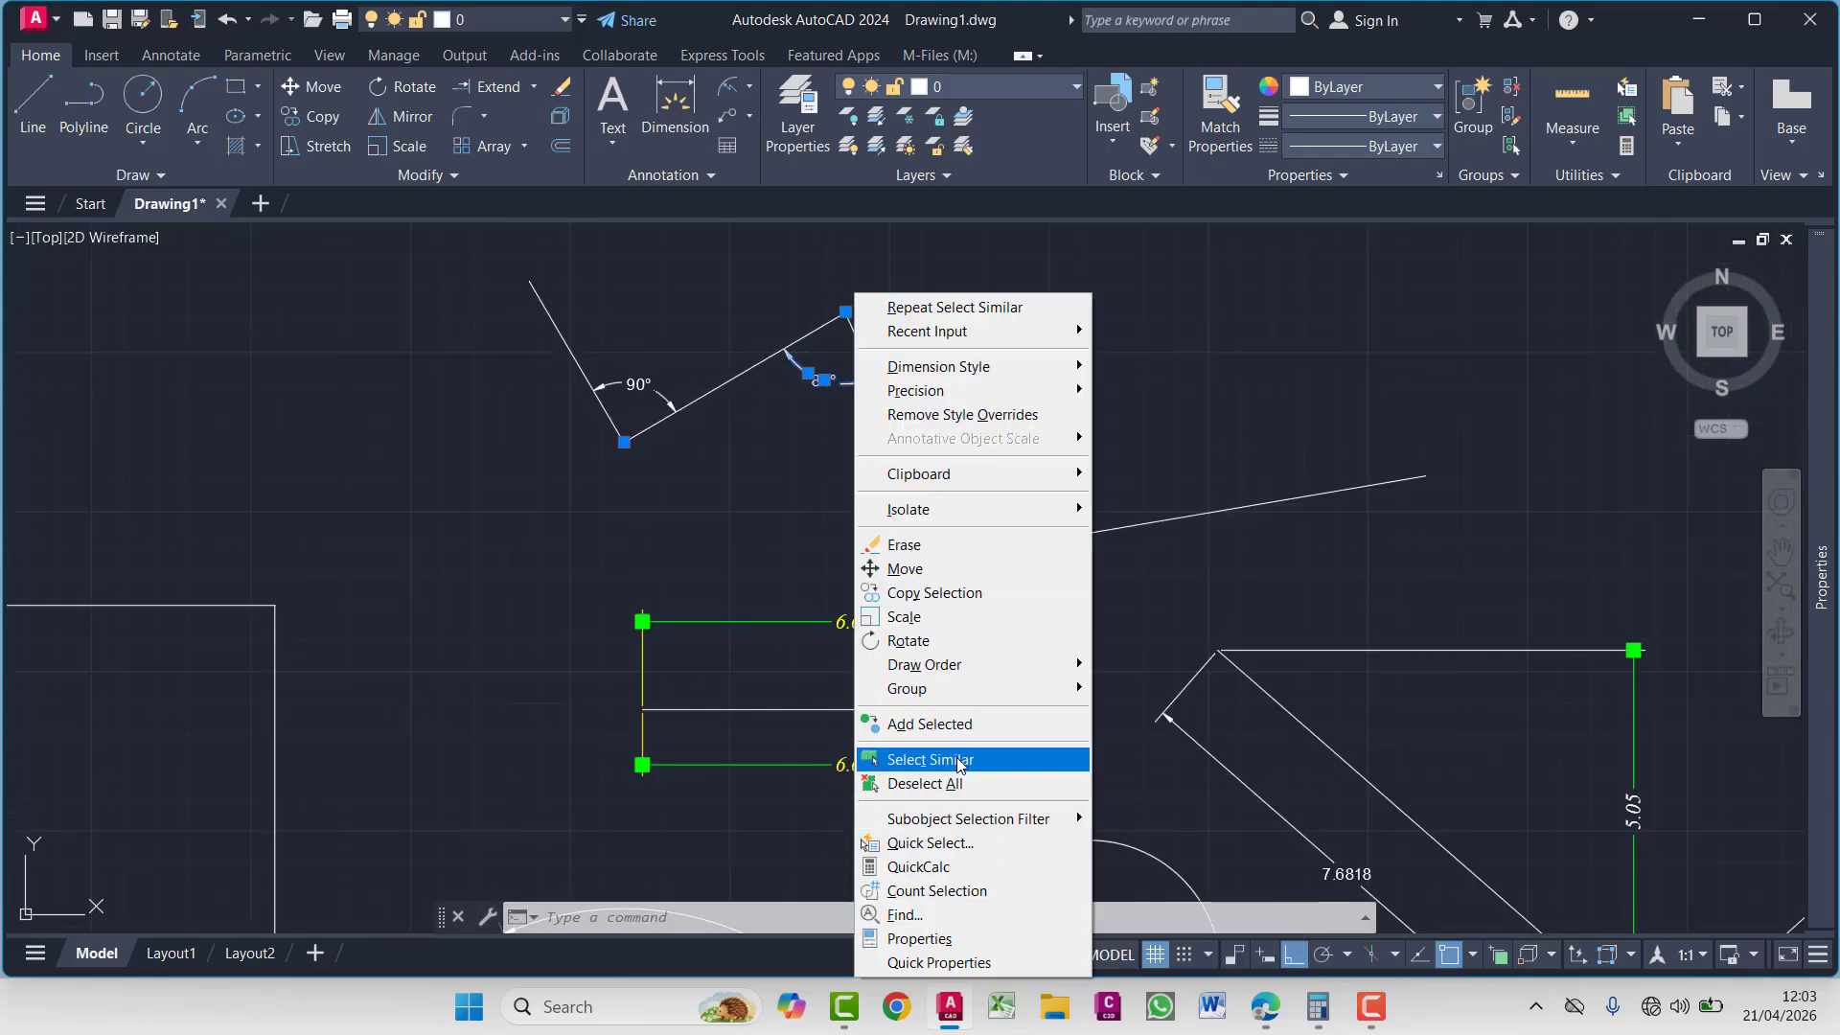
click(822, 518)
key(Escape)
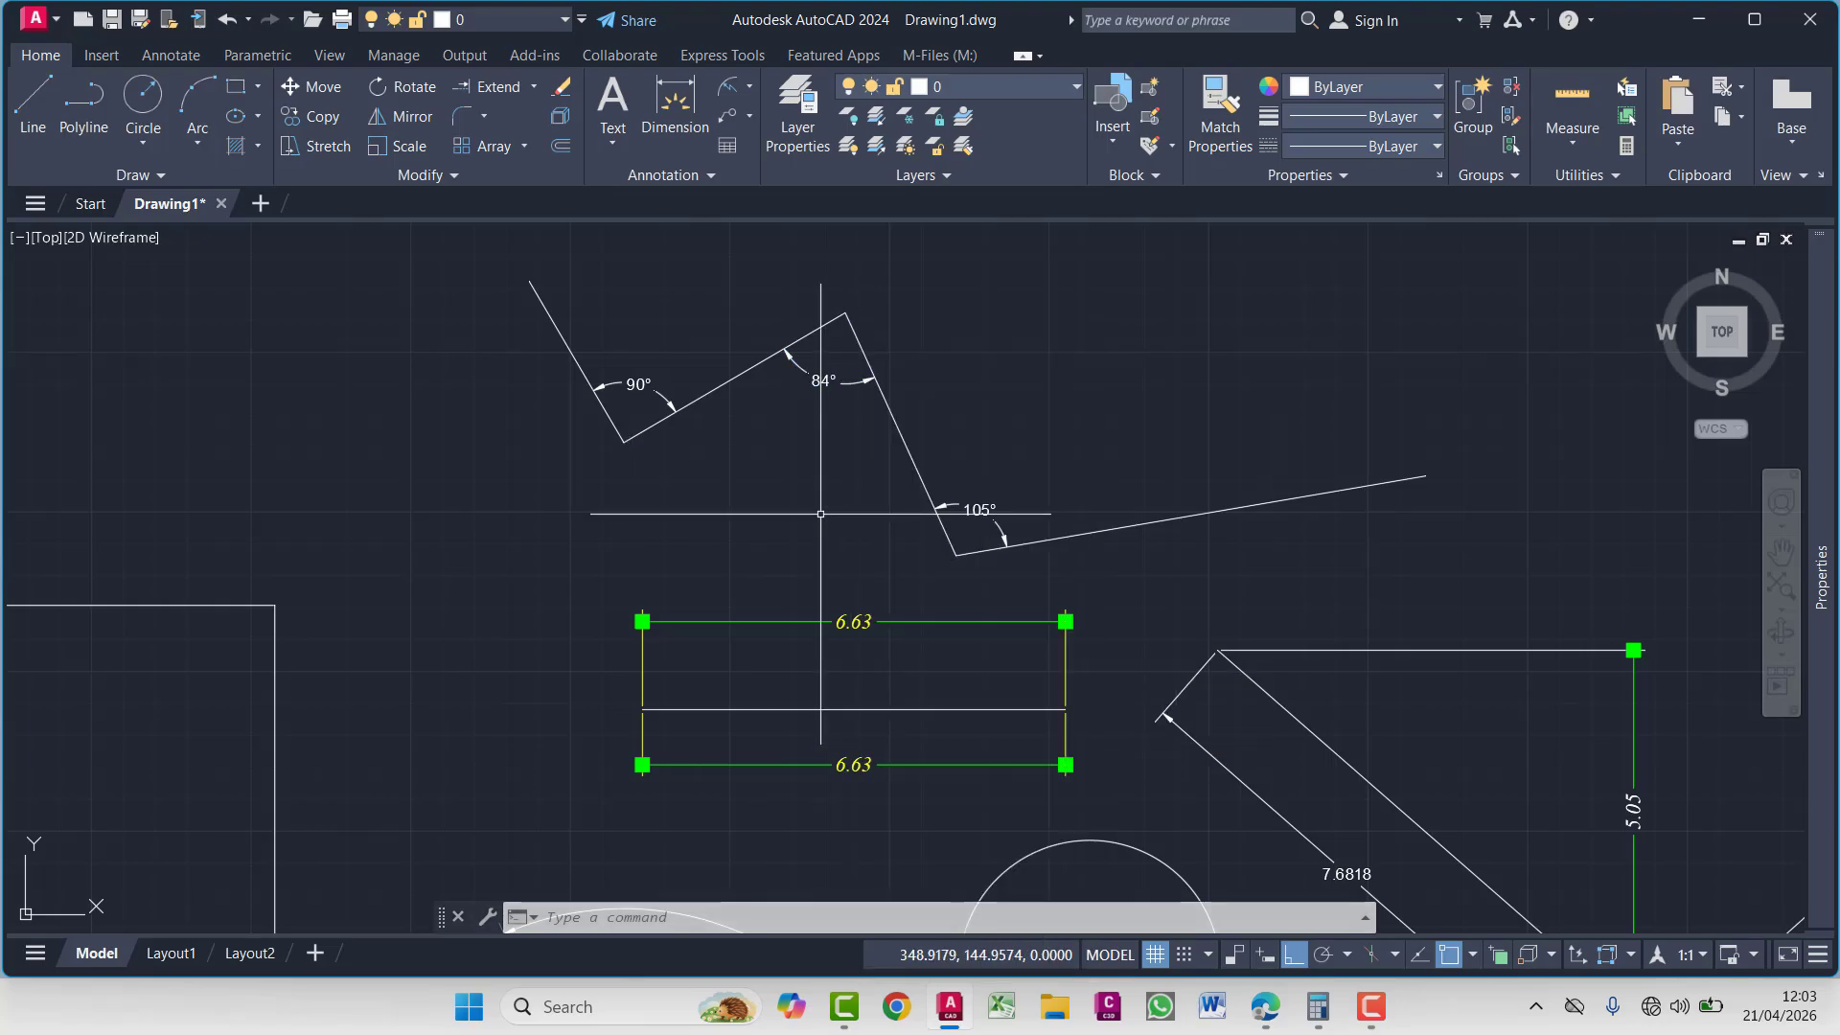
Select all dimensions similar to the polyline's 84° angular dimension and assign them the dimension style R-04- P-9
click(821, 382)
right_click(830, 383)
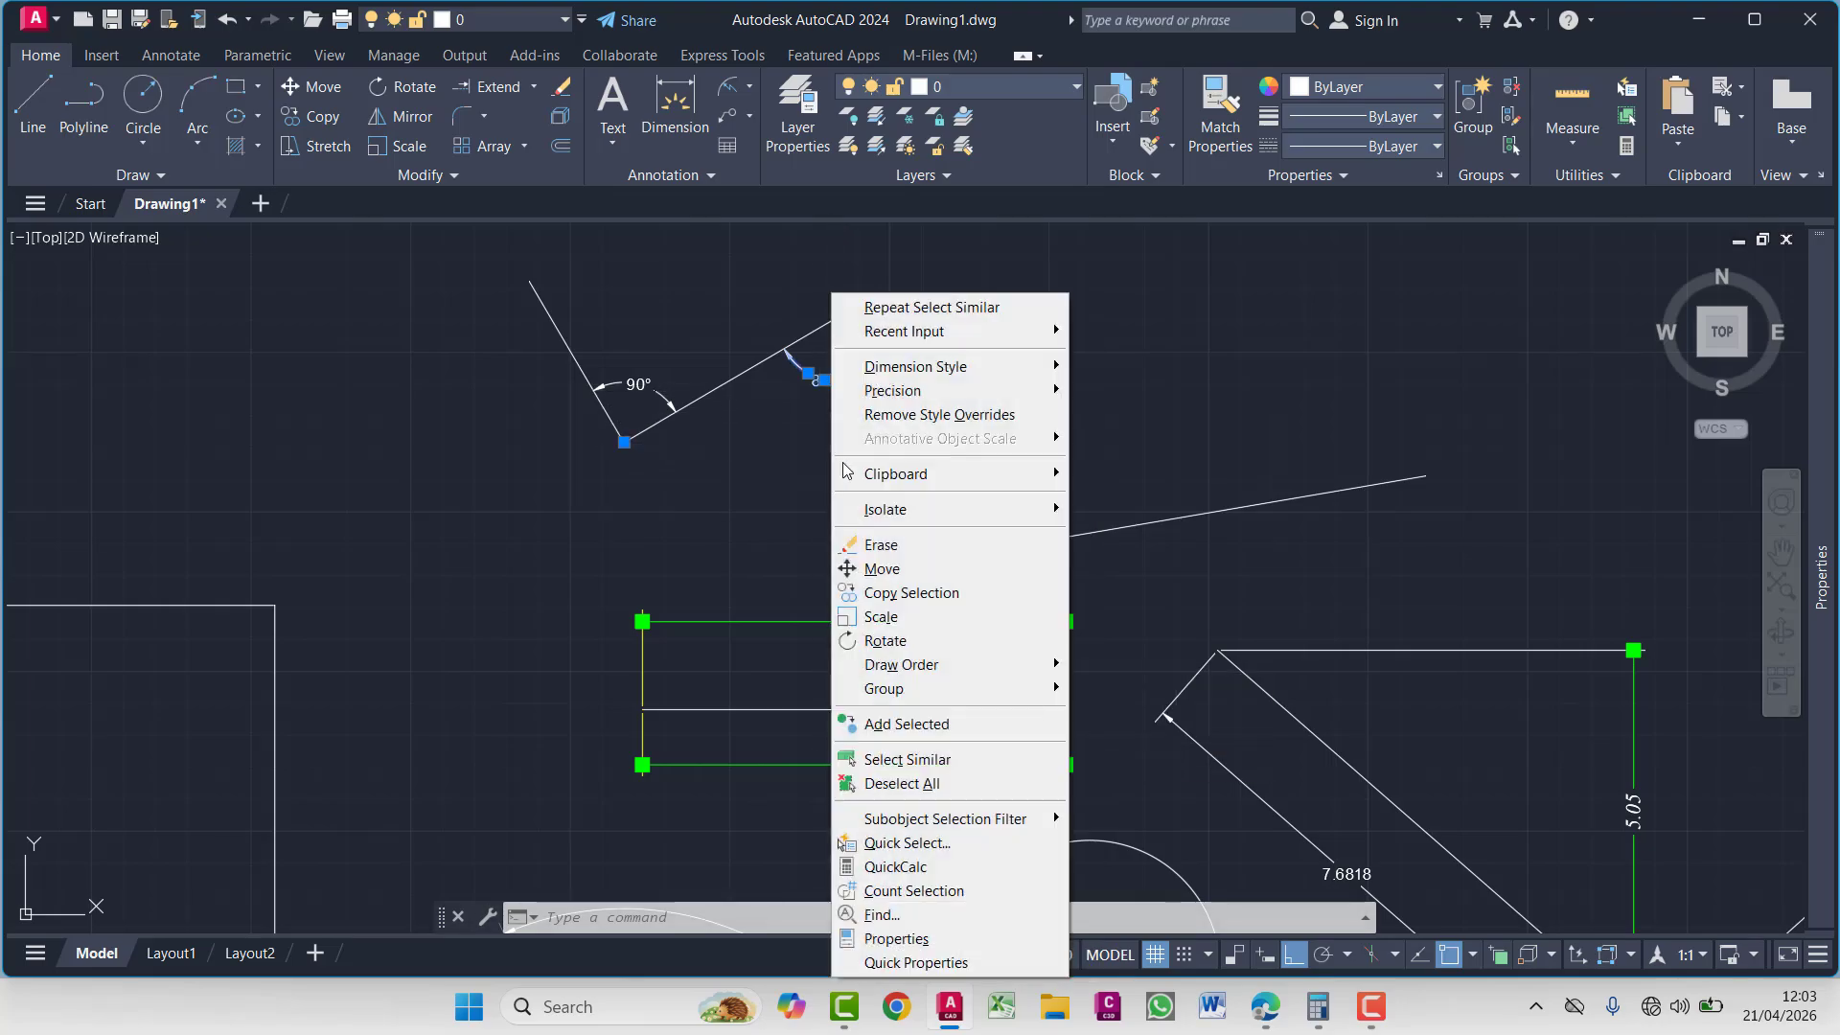
click(911, 760)
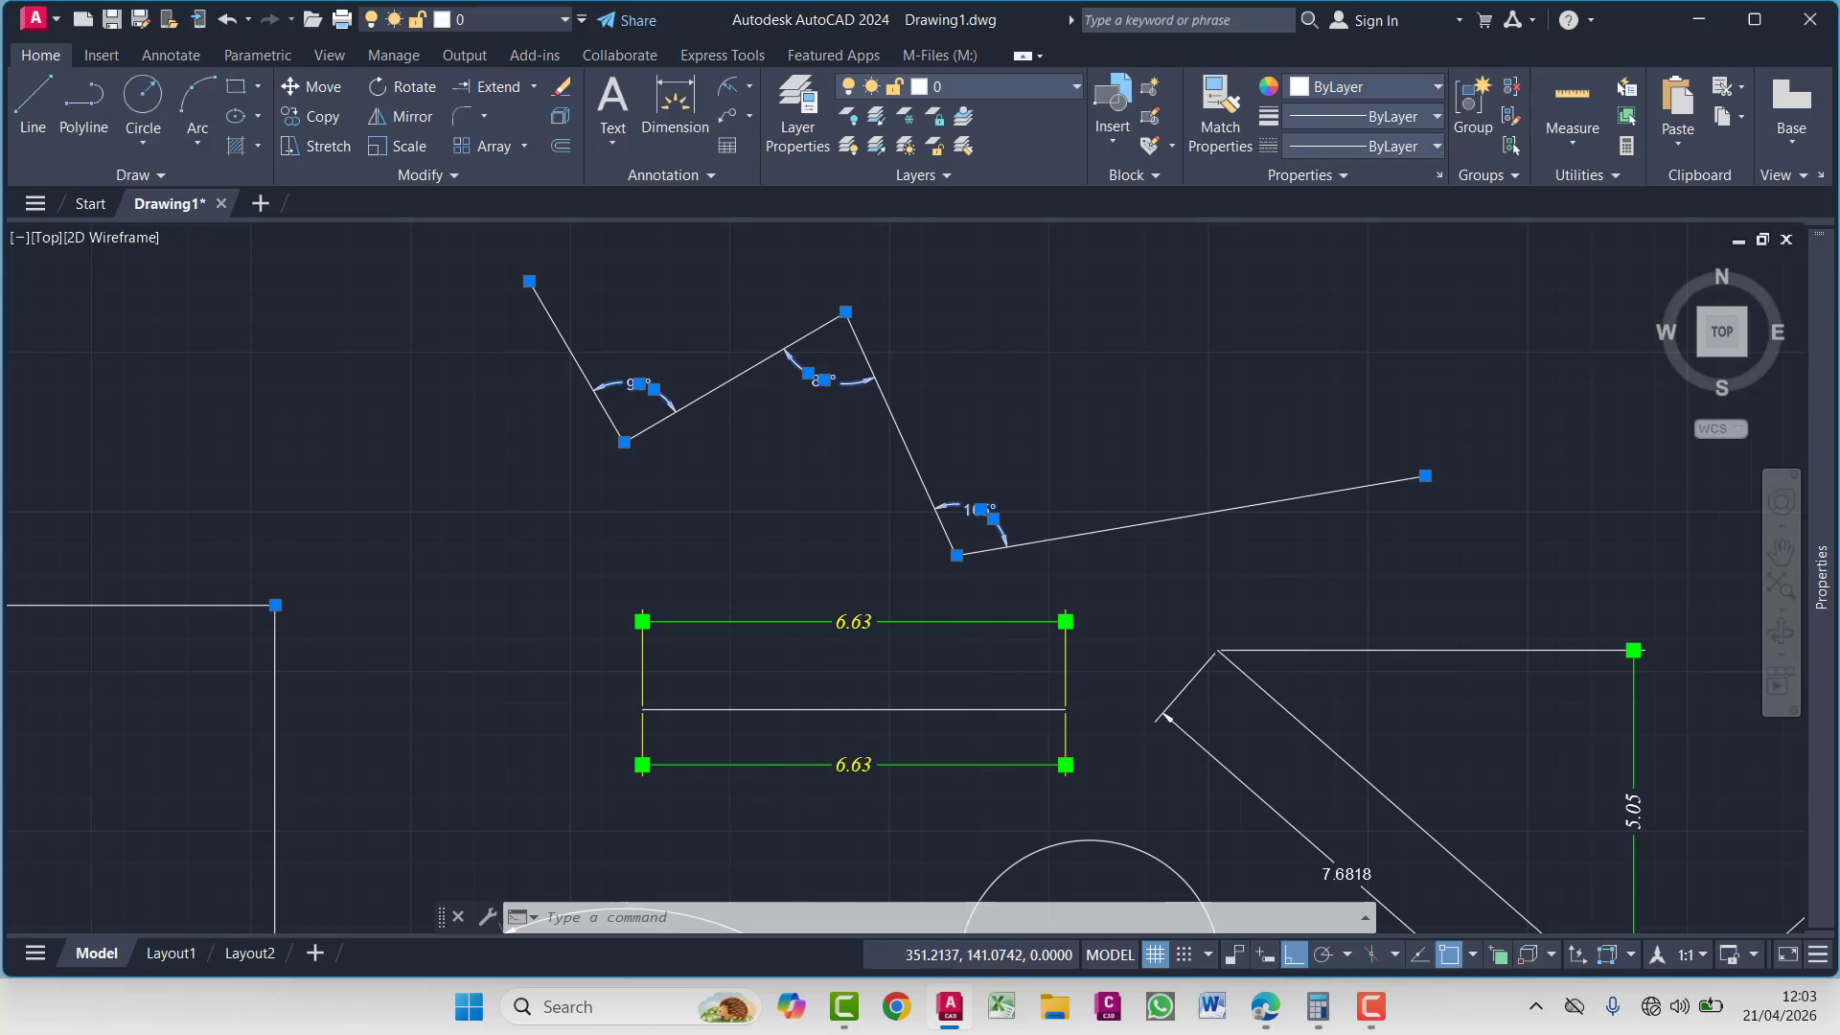
scroll(1134, 616, down, 6)
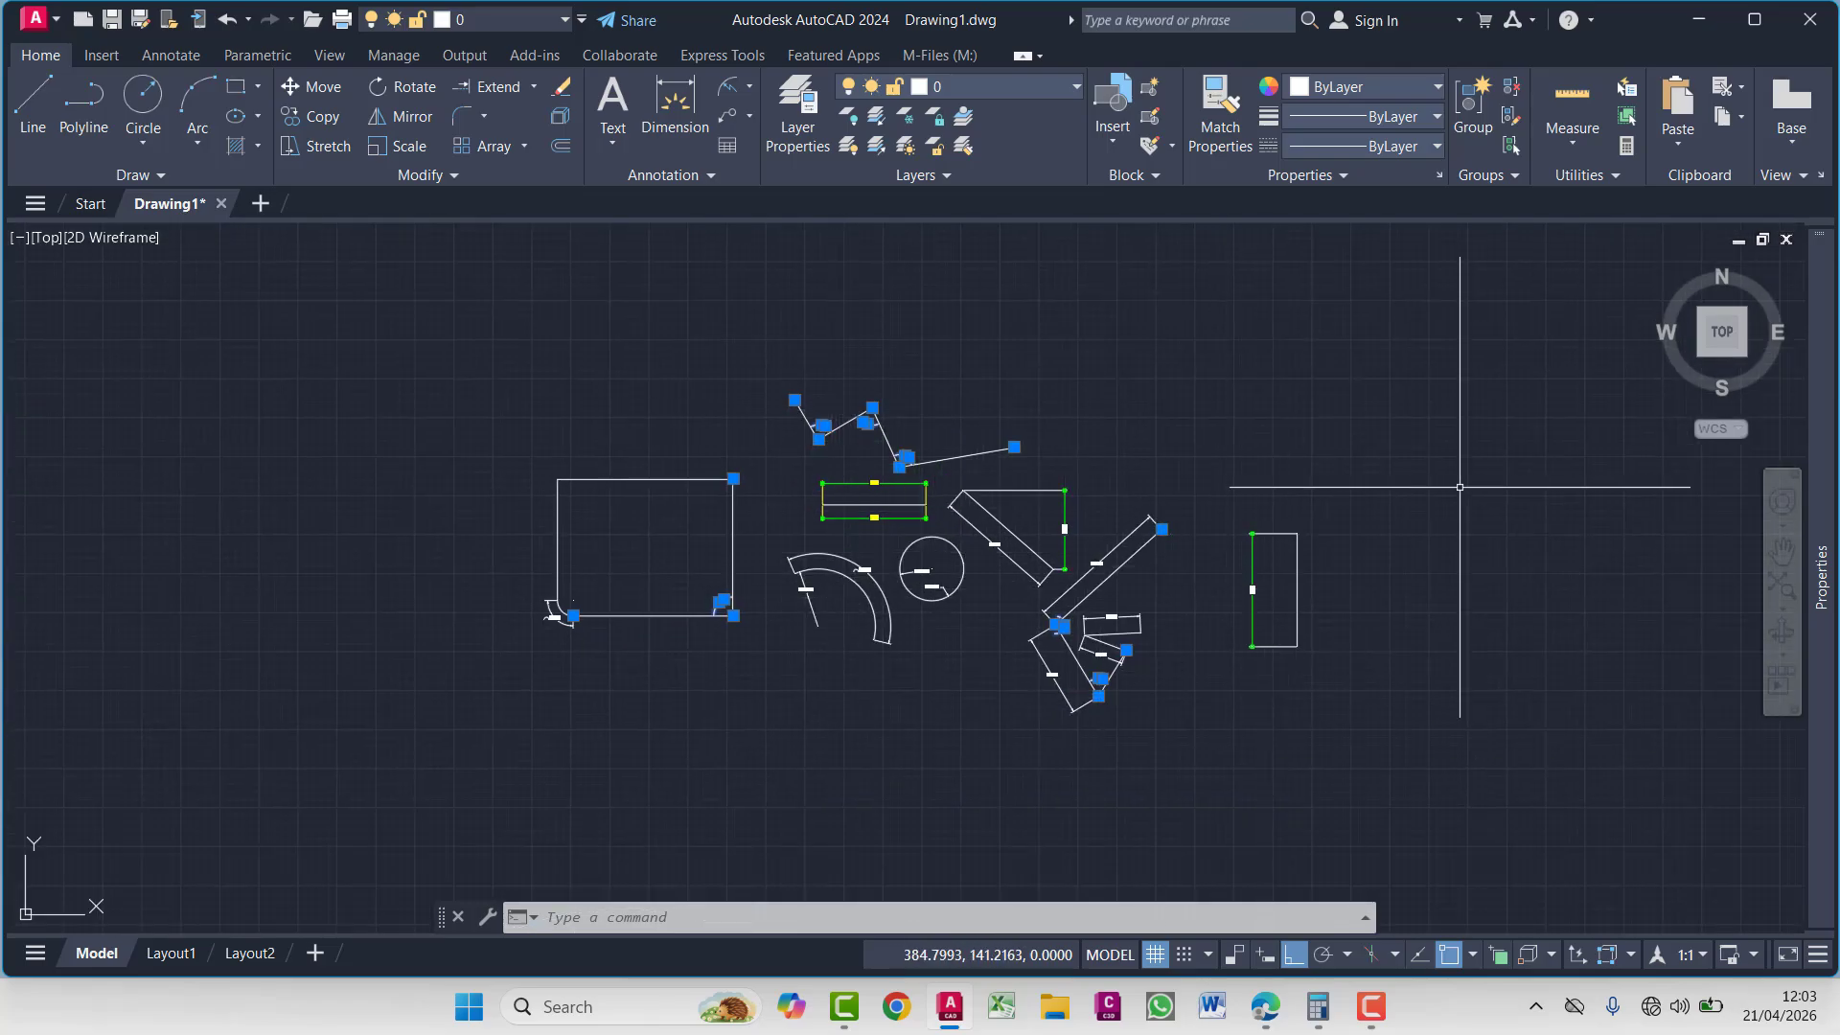
mouse_move(1823, 513)
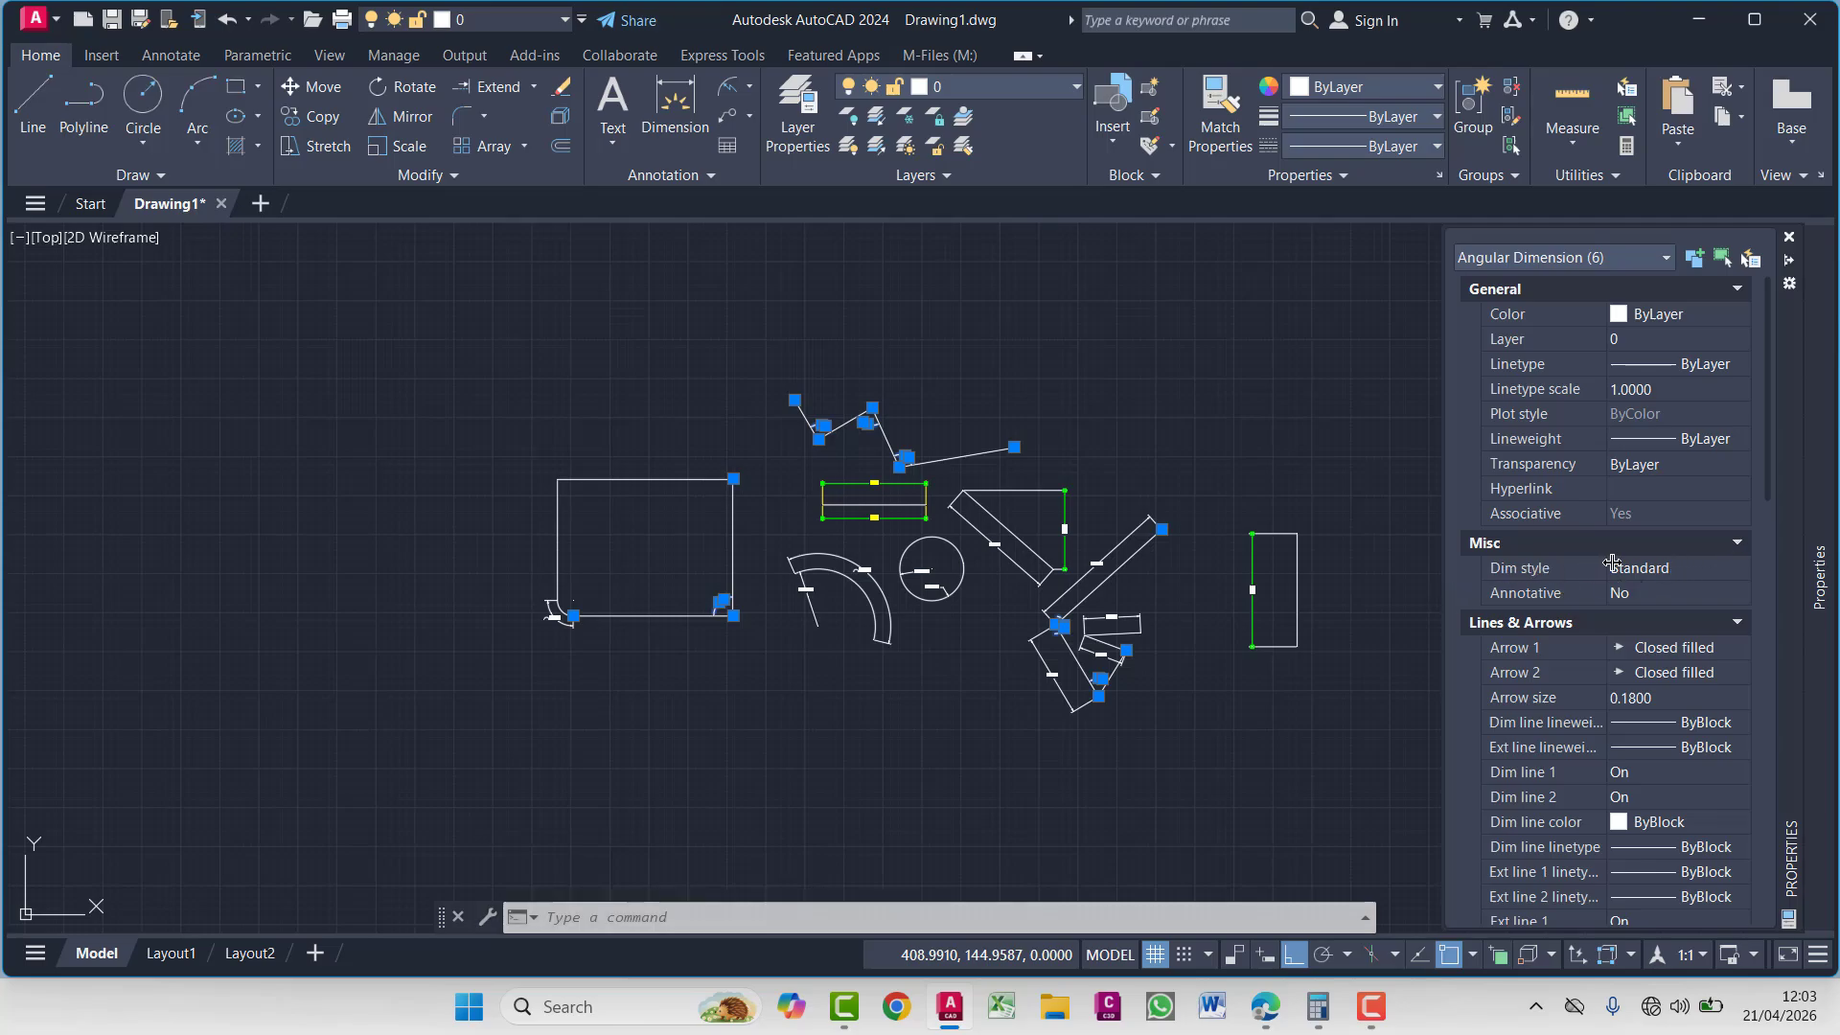
click(1689, 571)
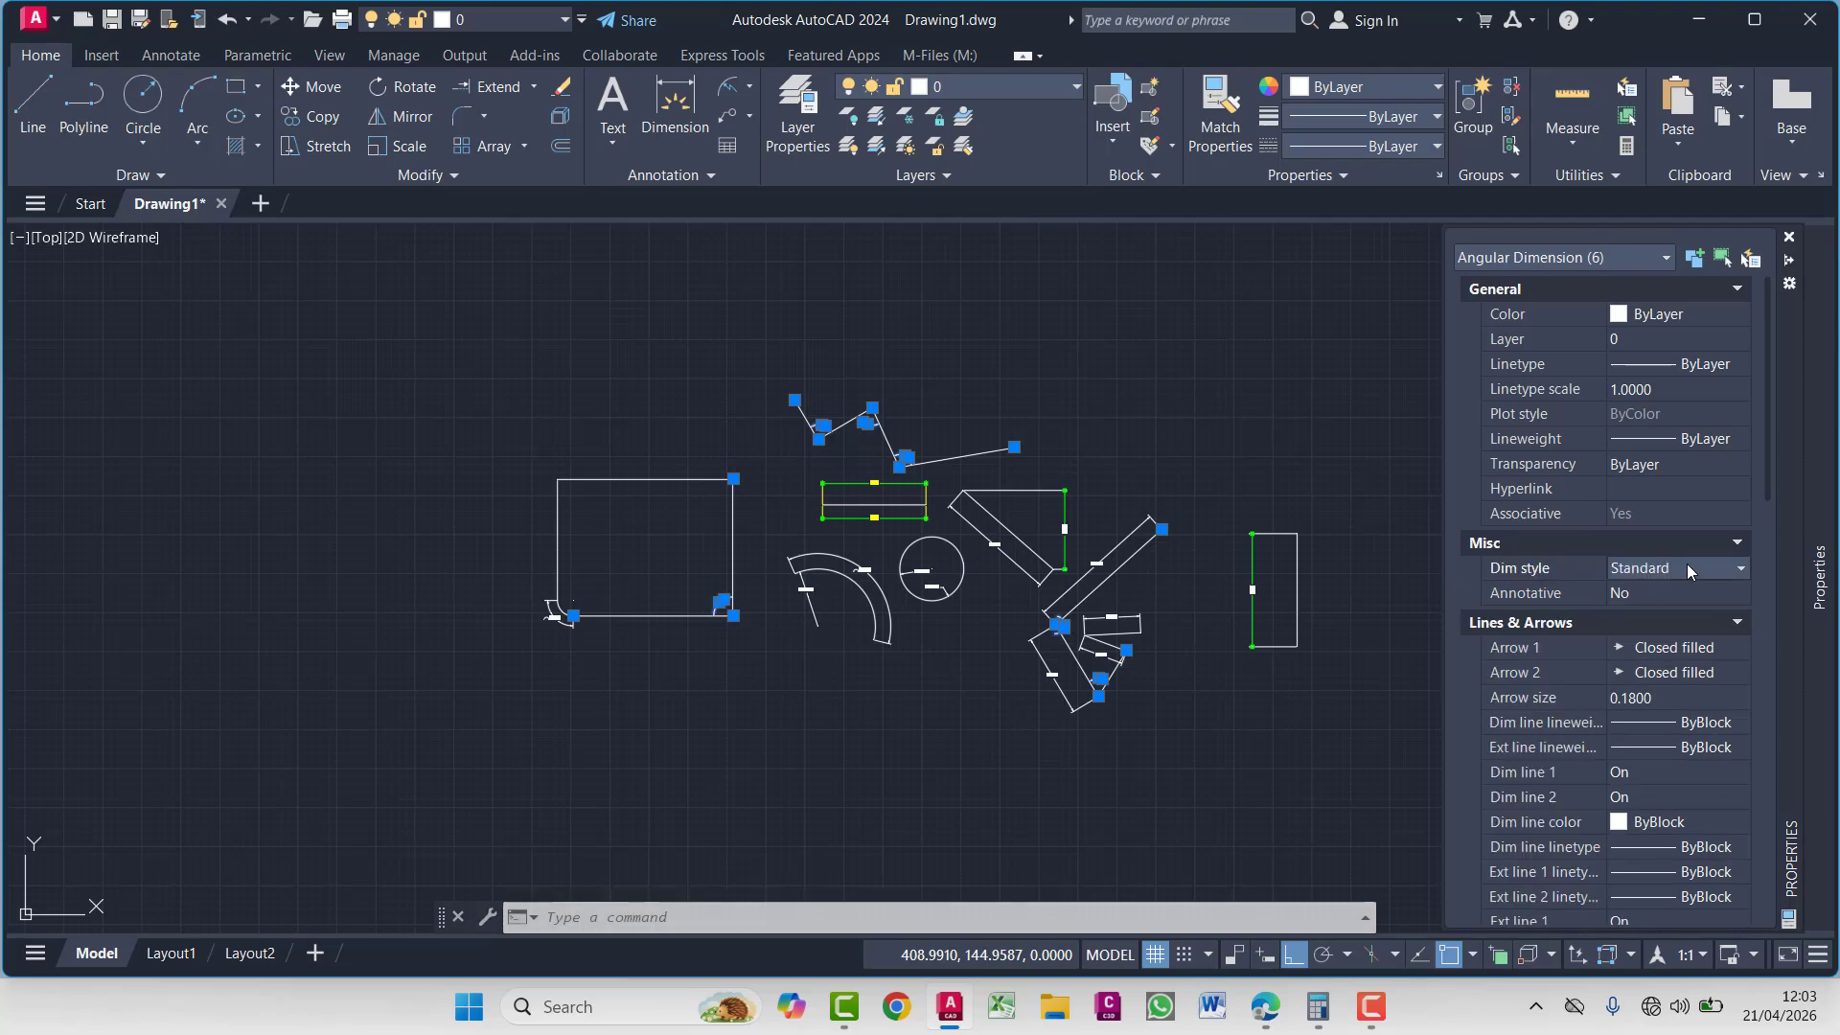
click(1743, 569)
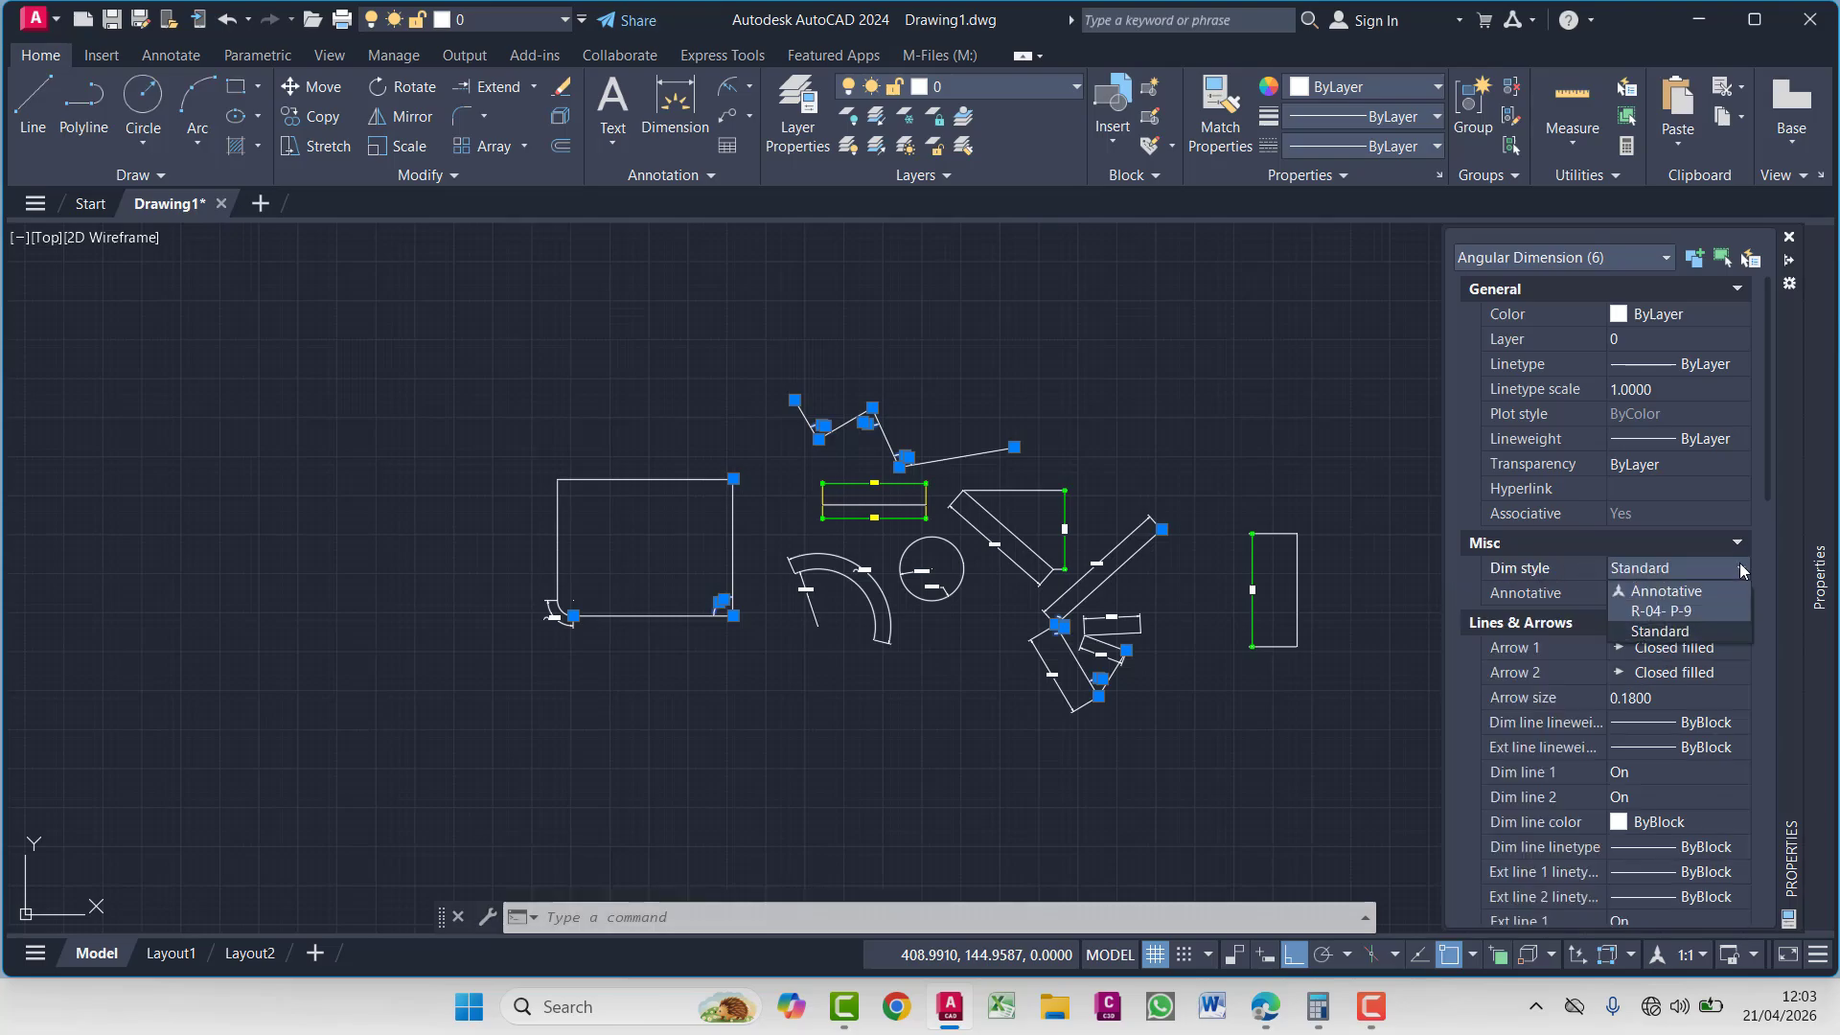
click(1646, 620)
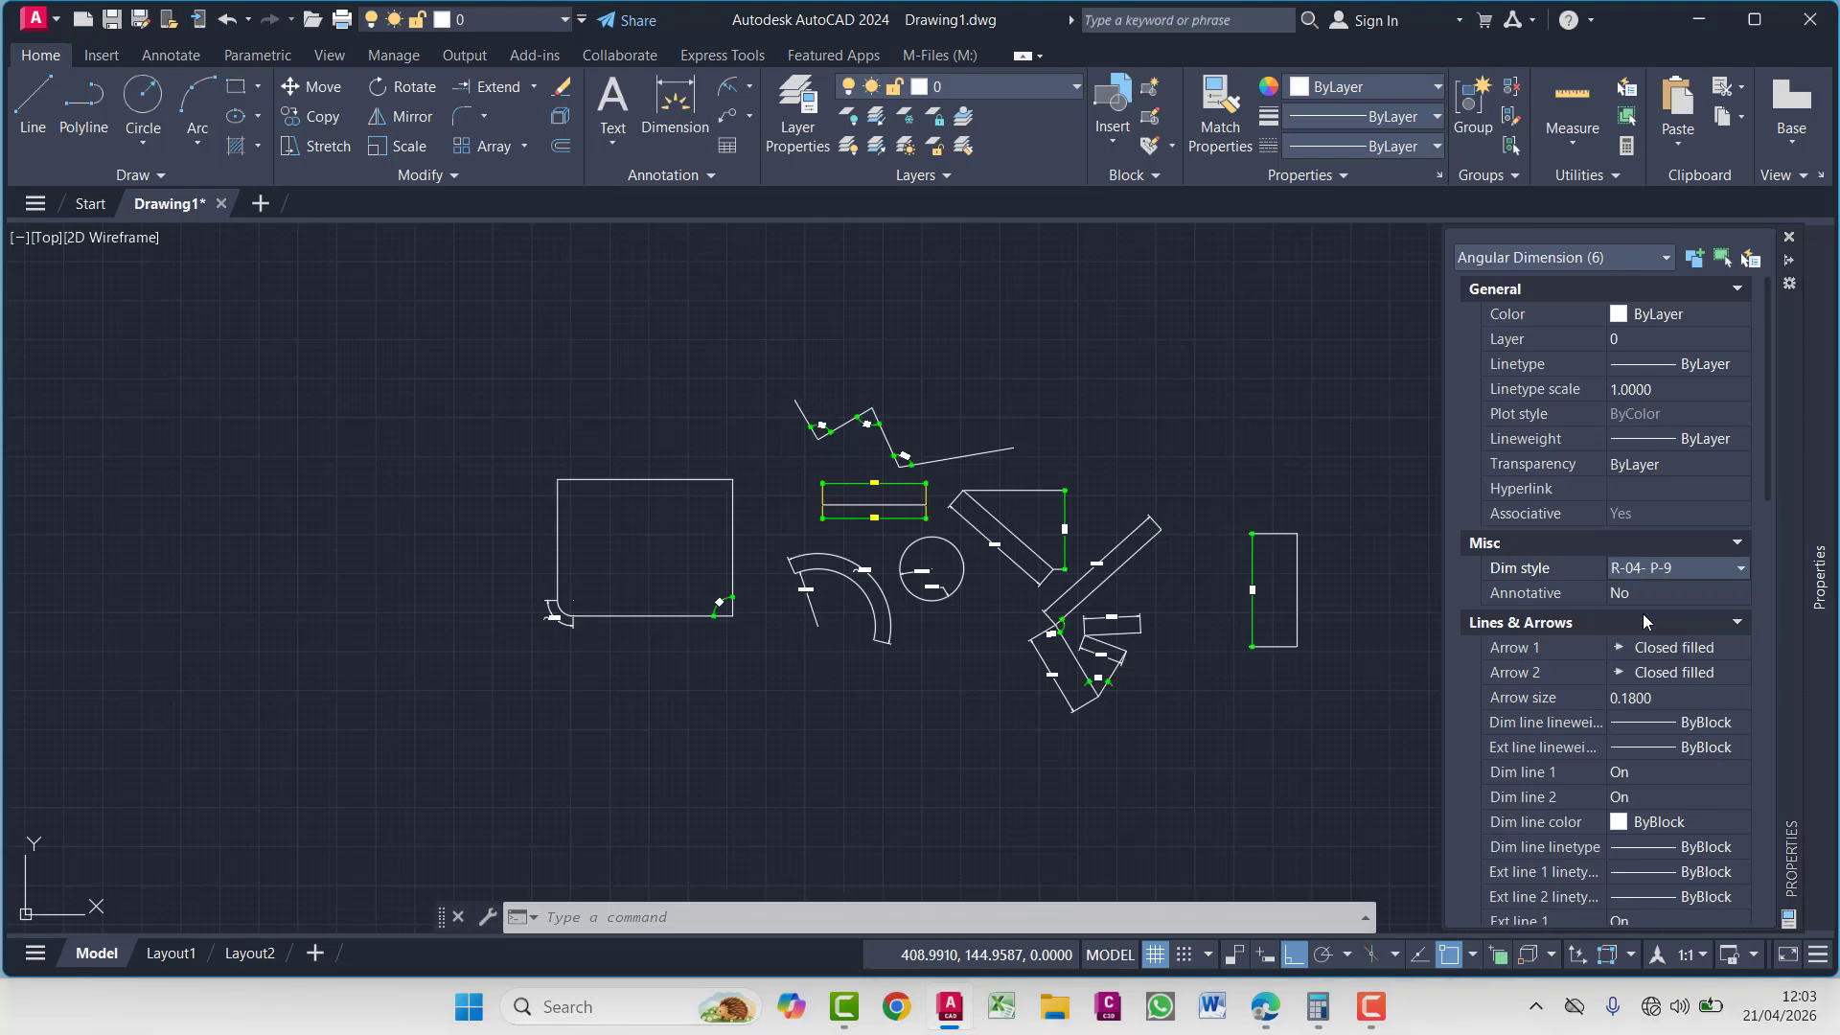
Examine the restyled angular dimensions and look over the drawing for dimensions still using the old style
scroll(845, 430, up, 4)
scroll(837, 351, up, 6)
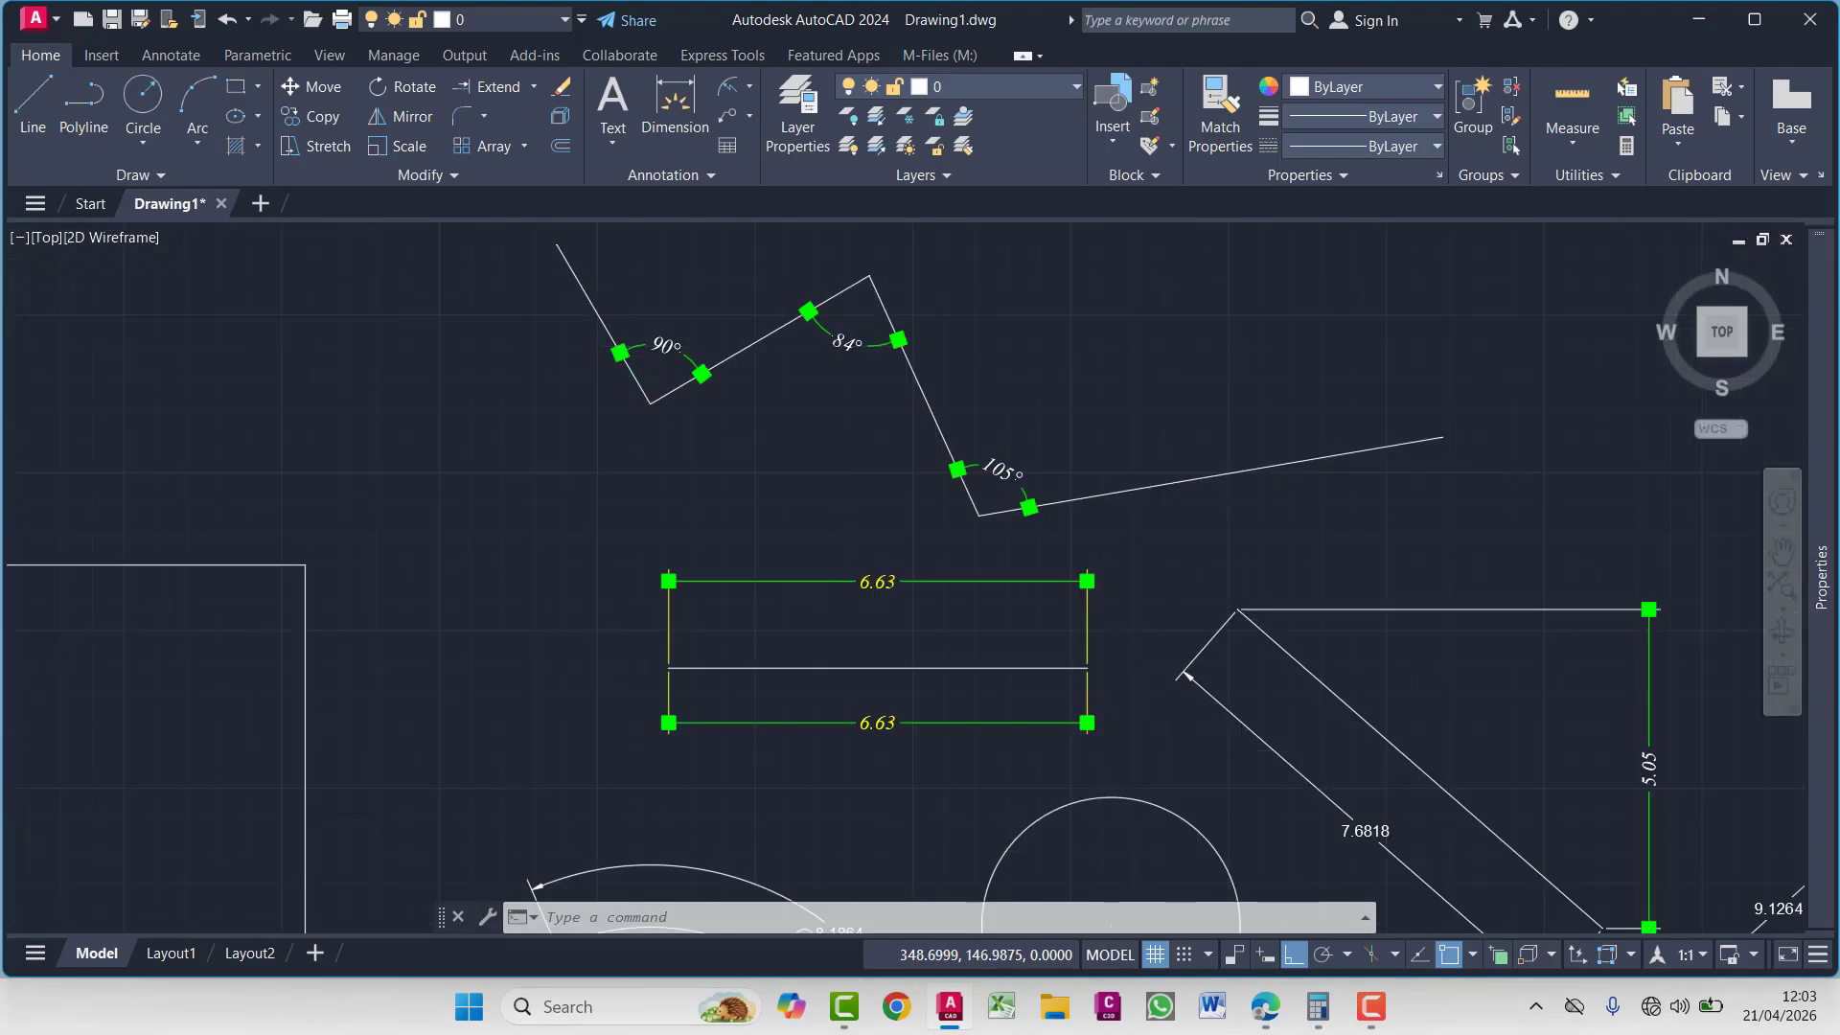
middle_drag(903, 398, 946, 409)
scroll(946, 408, down, 4)
middle_drag(1073, 729, 1033, 566)
middle_drag(1155, 610, 1068, 544)
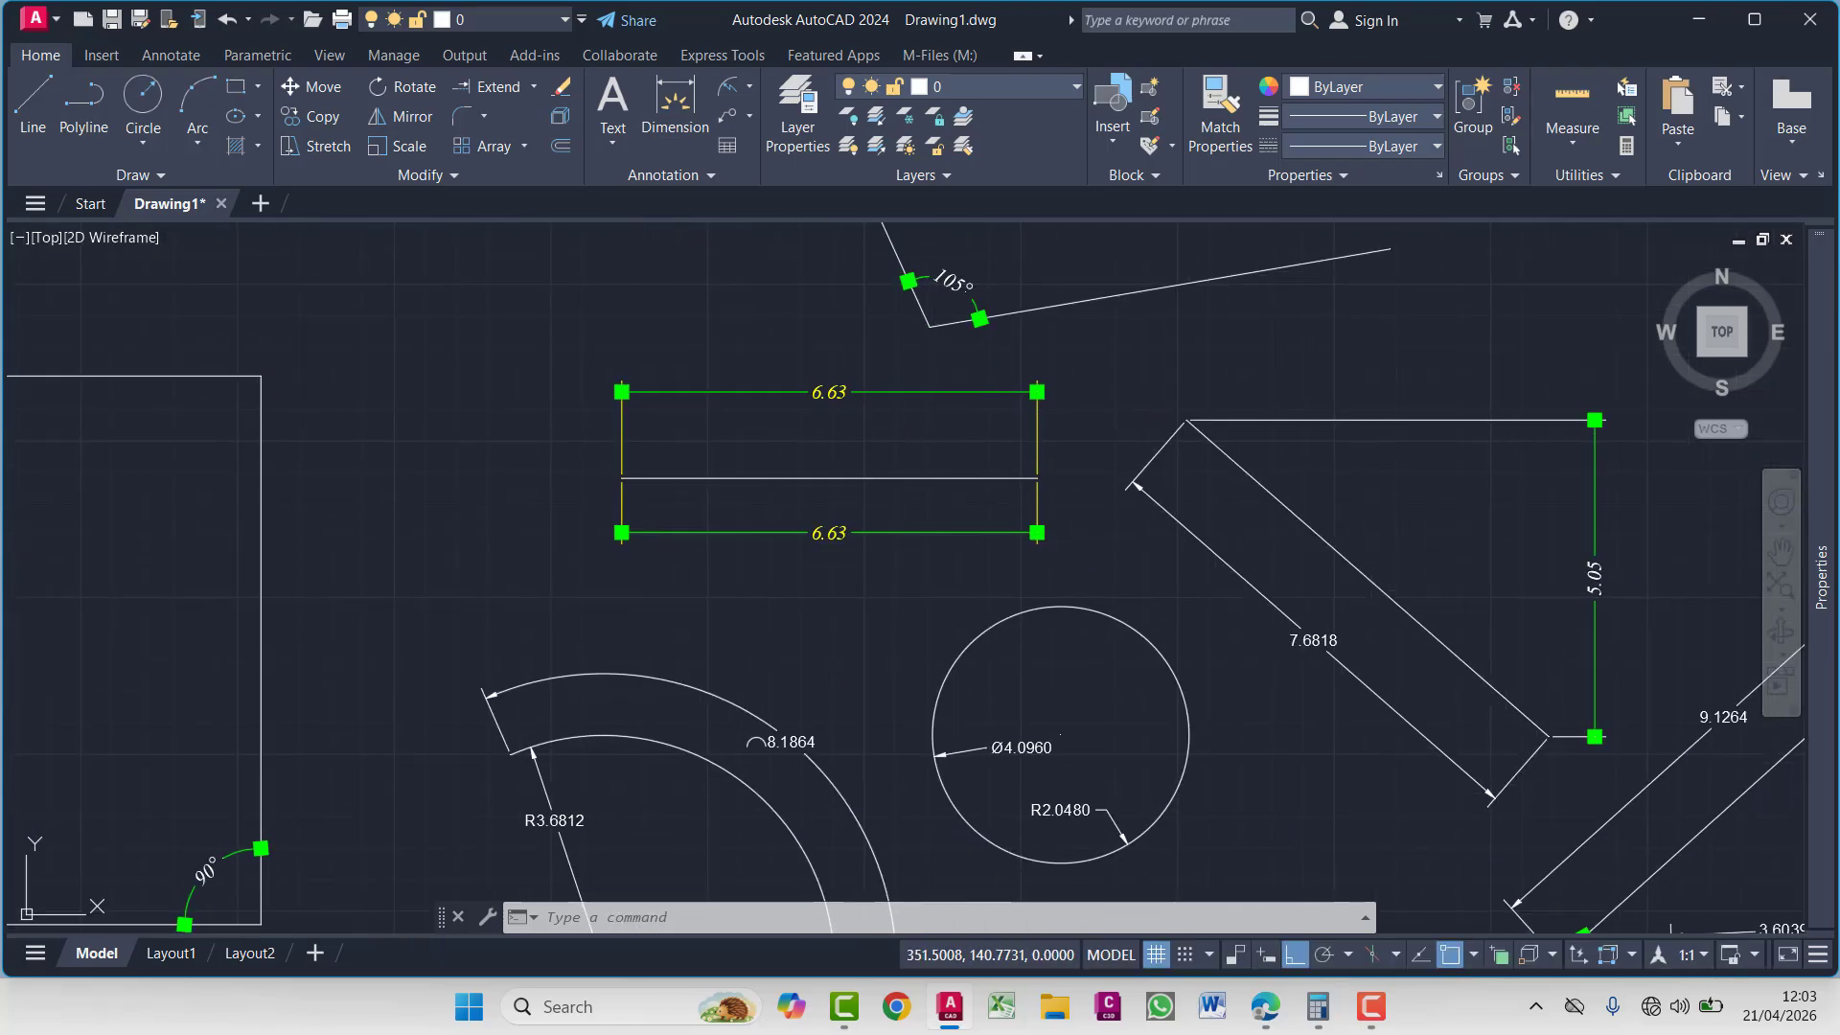
middle_drag(909, 365, 946, 540)
scroll(949, 543, down, 5)
middle_drag(1121, 734, 947, 605)
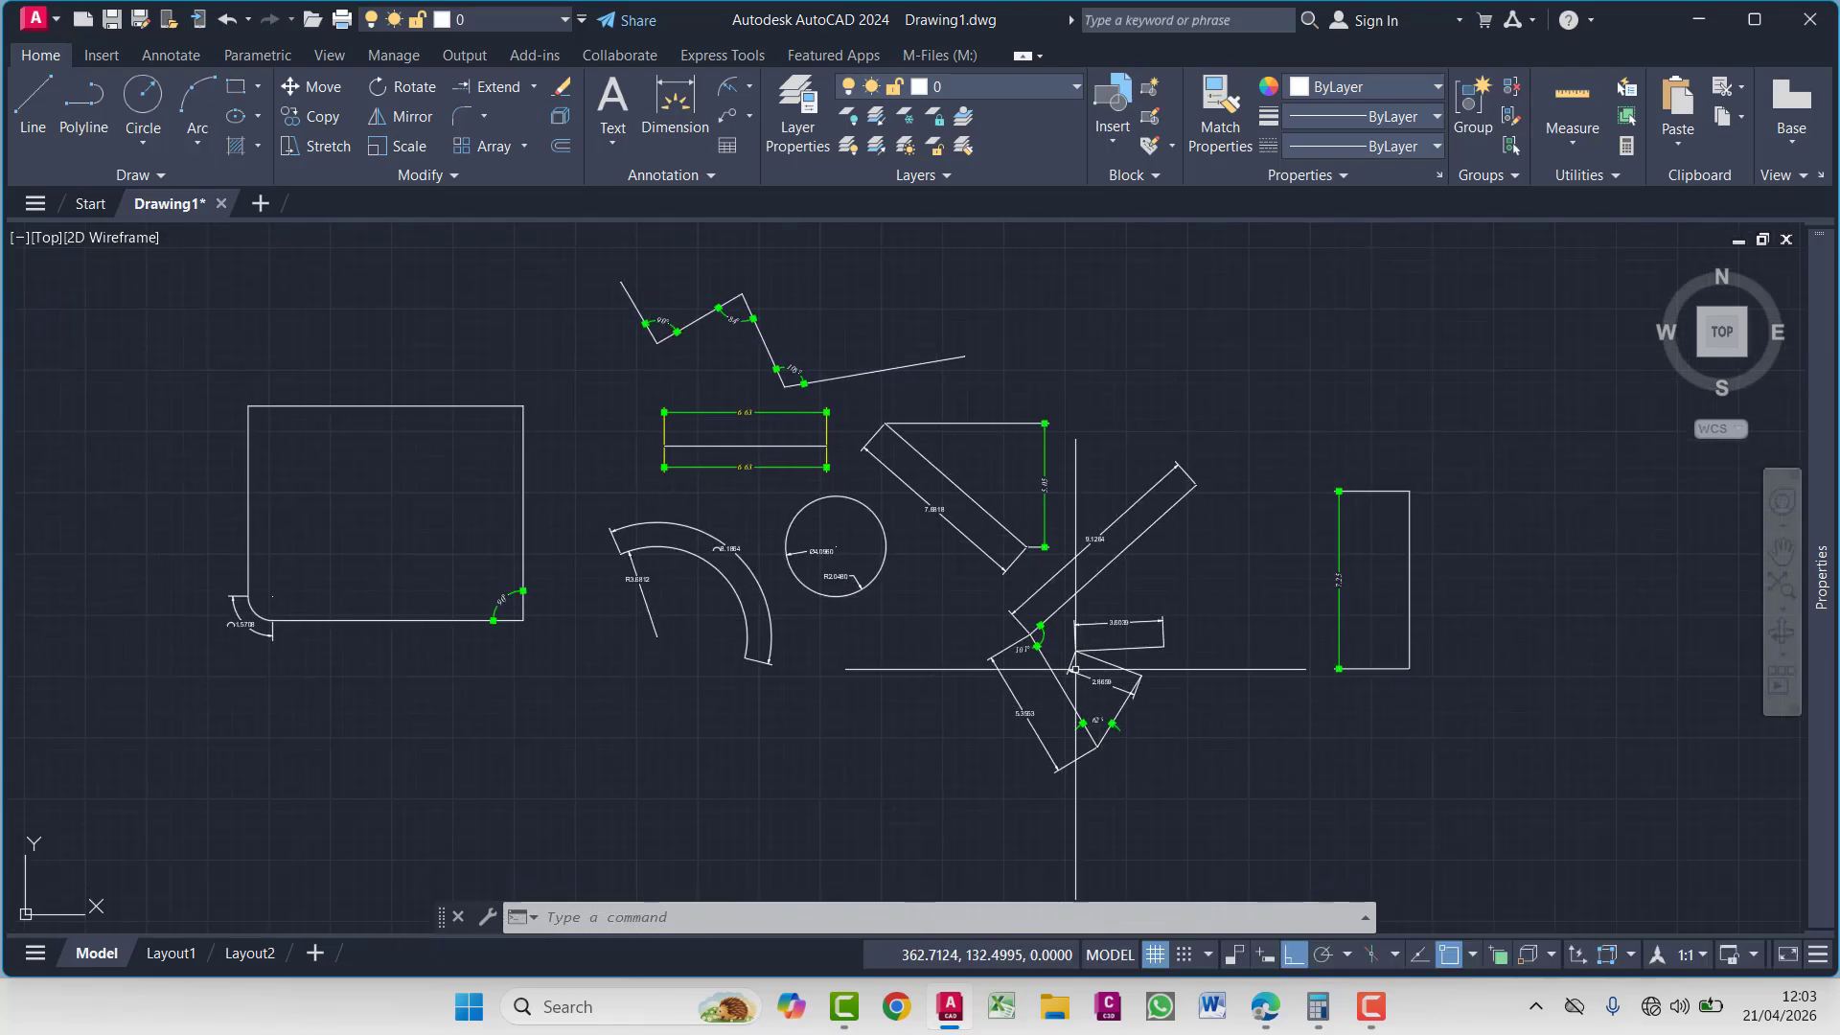
Select all dimensions similar to the 3.6039 aligned dimension and assign them the dimension style R-04- P-9
scroll(1138, 618, up, 6)
click(1145, 602)
click(1040, 684)
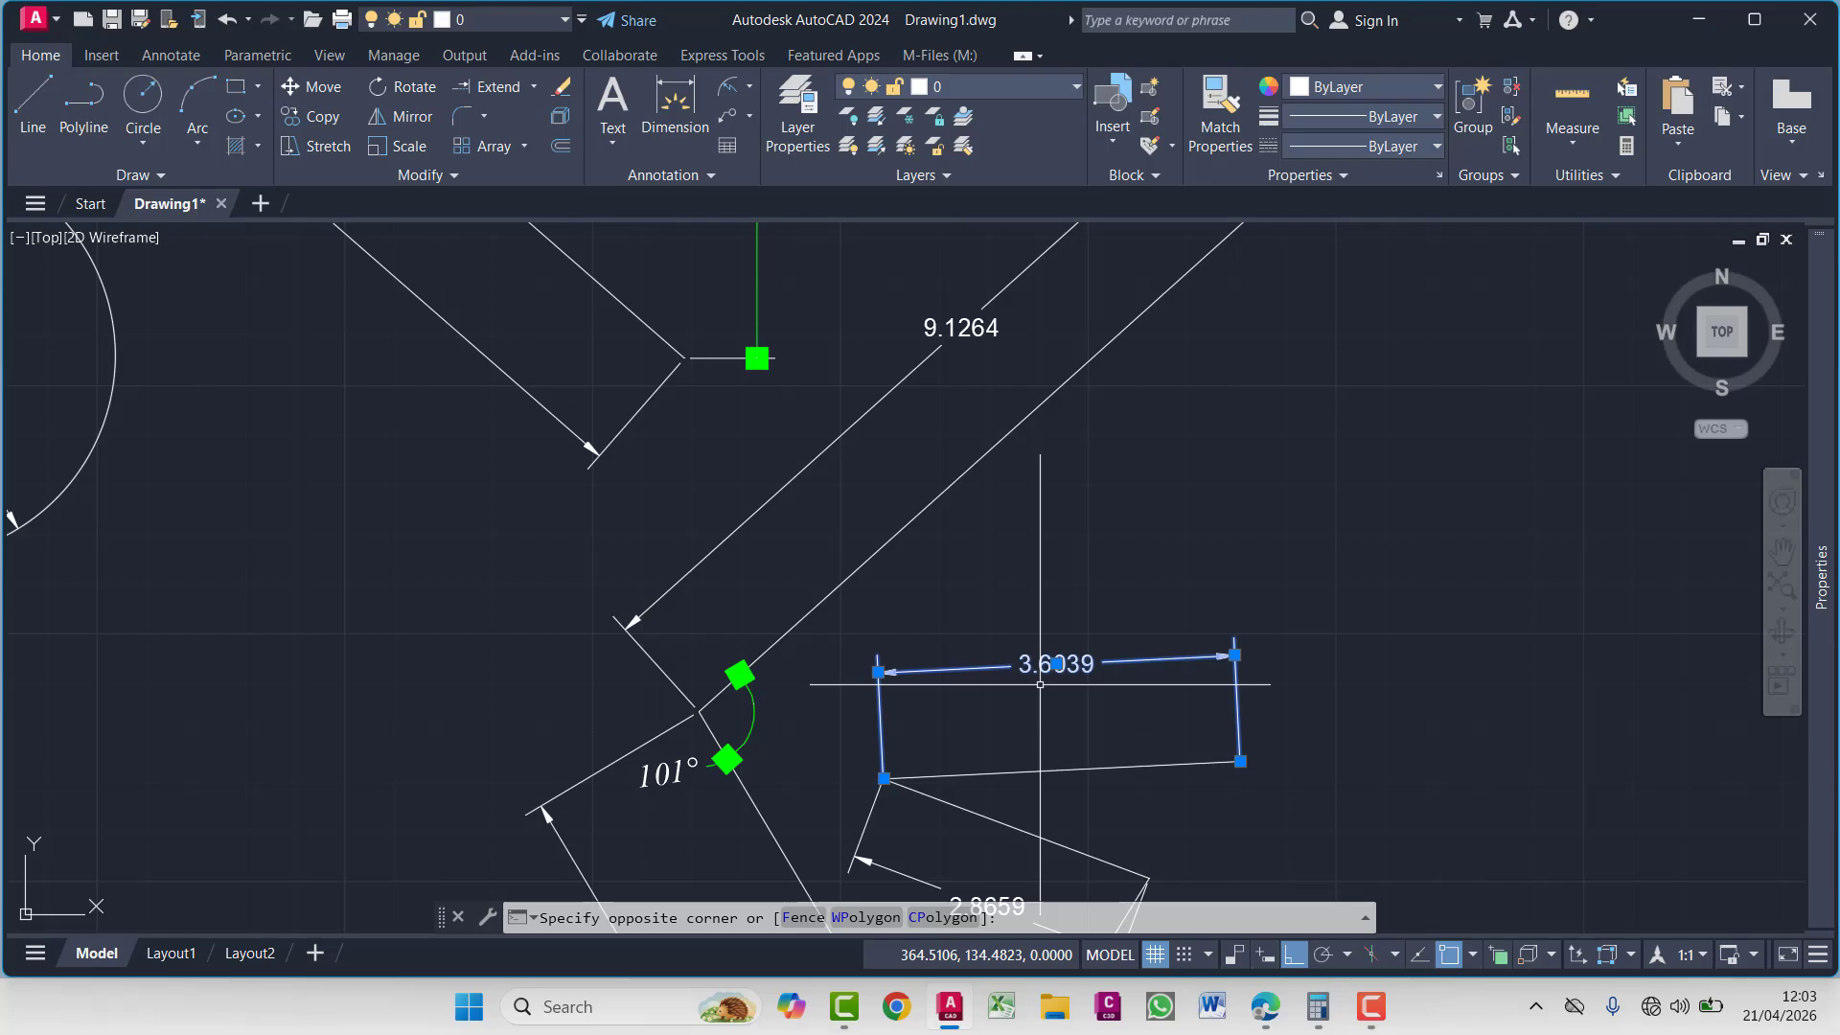
right_click(1107, 685)
click(1184, 474)
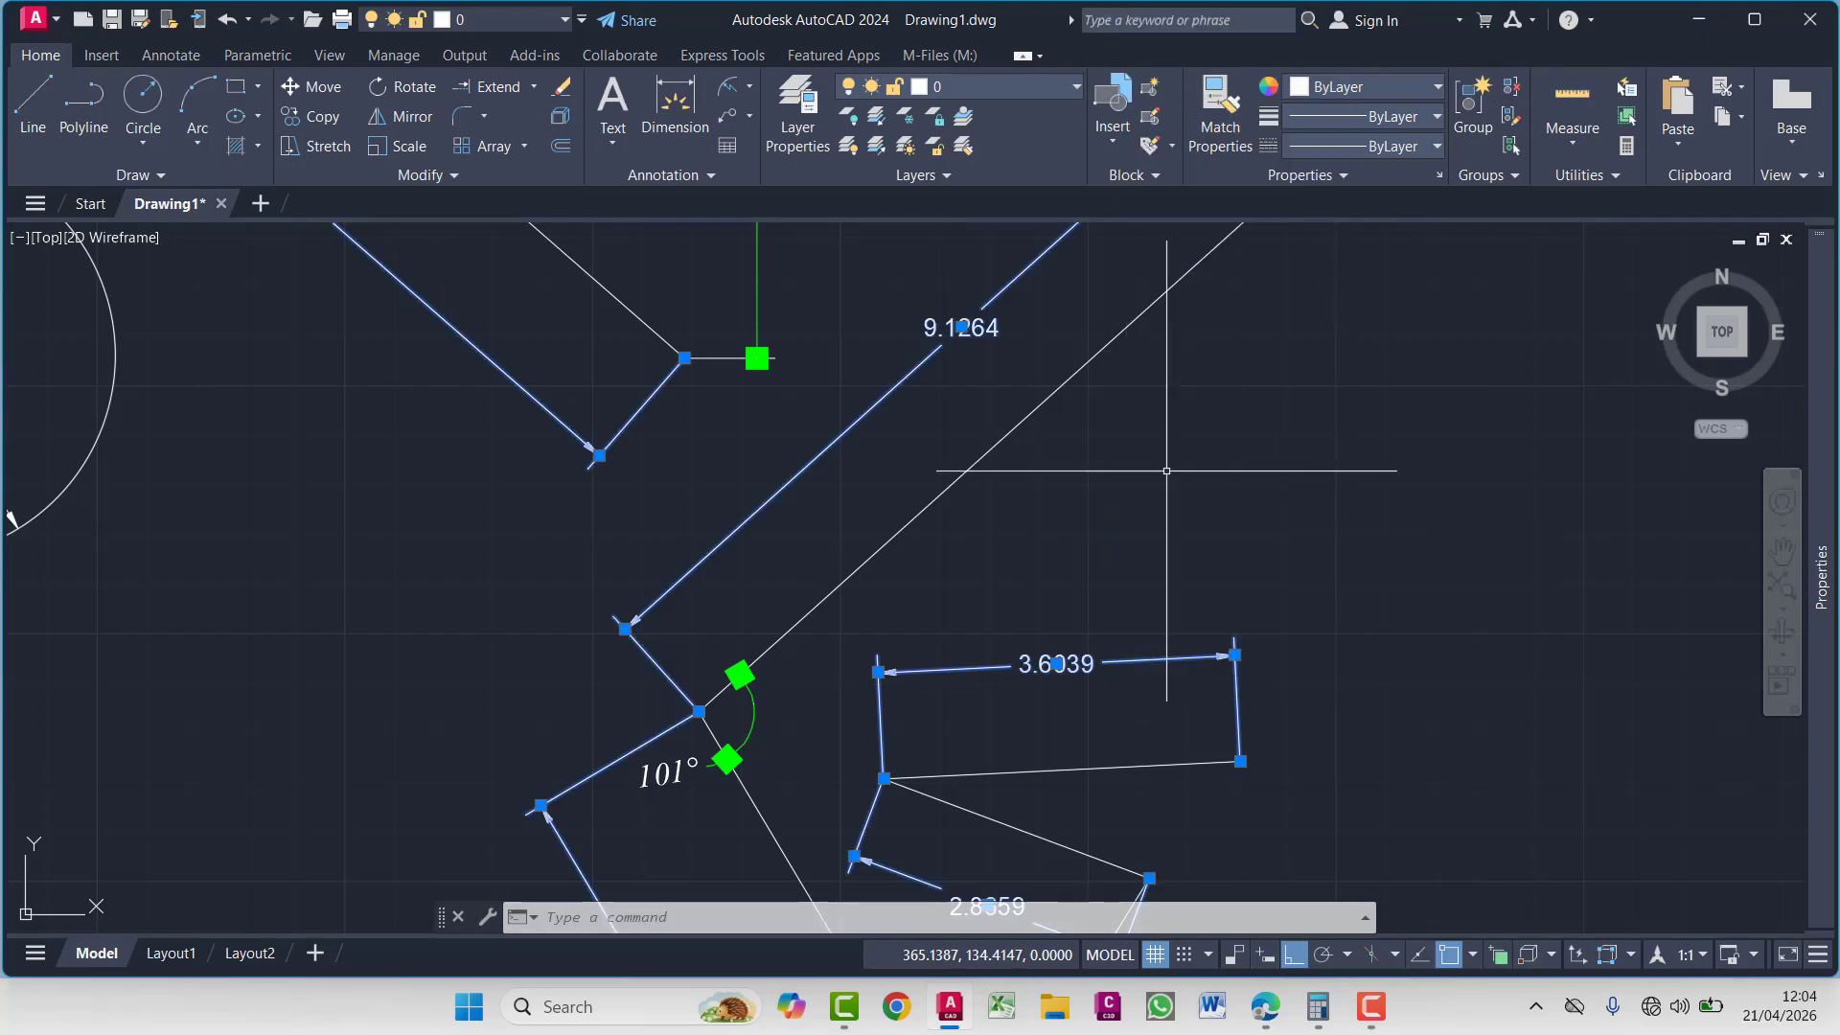
mouse_move(1821, 575)
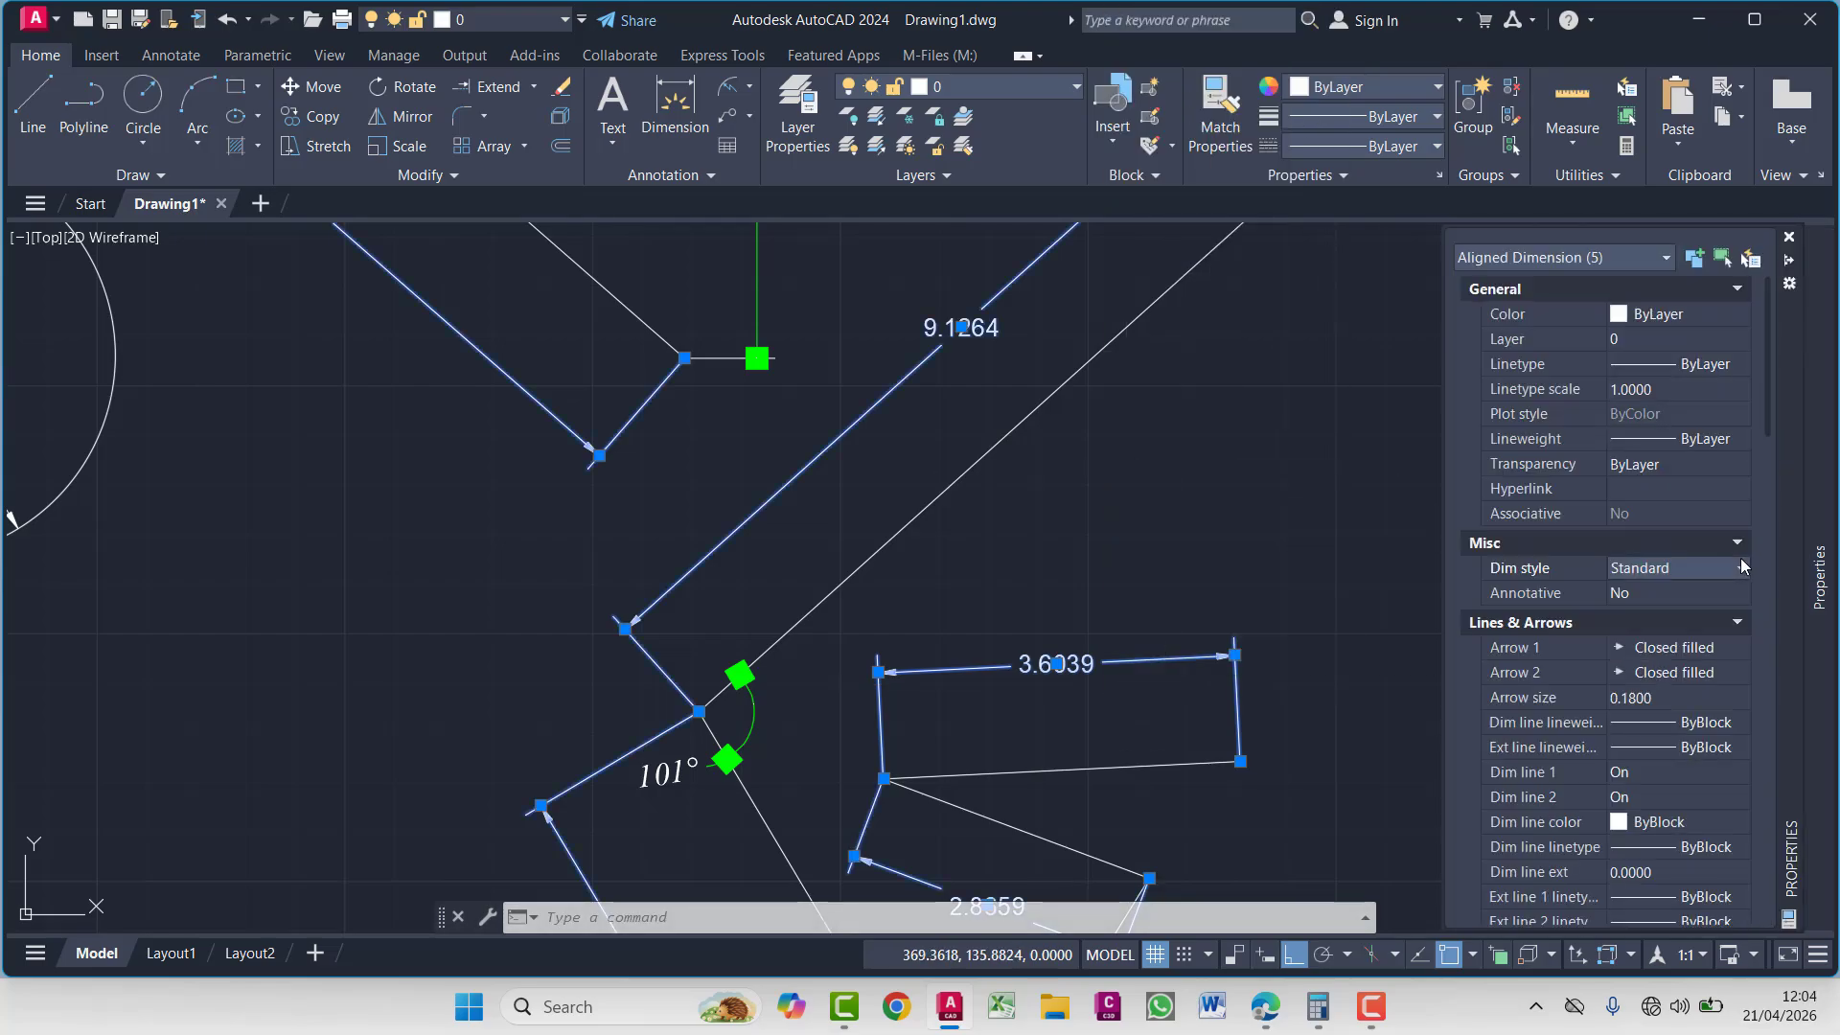
click(1742, 564)
click(1666, 613)
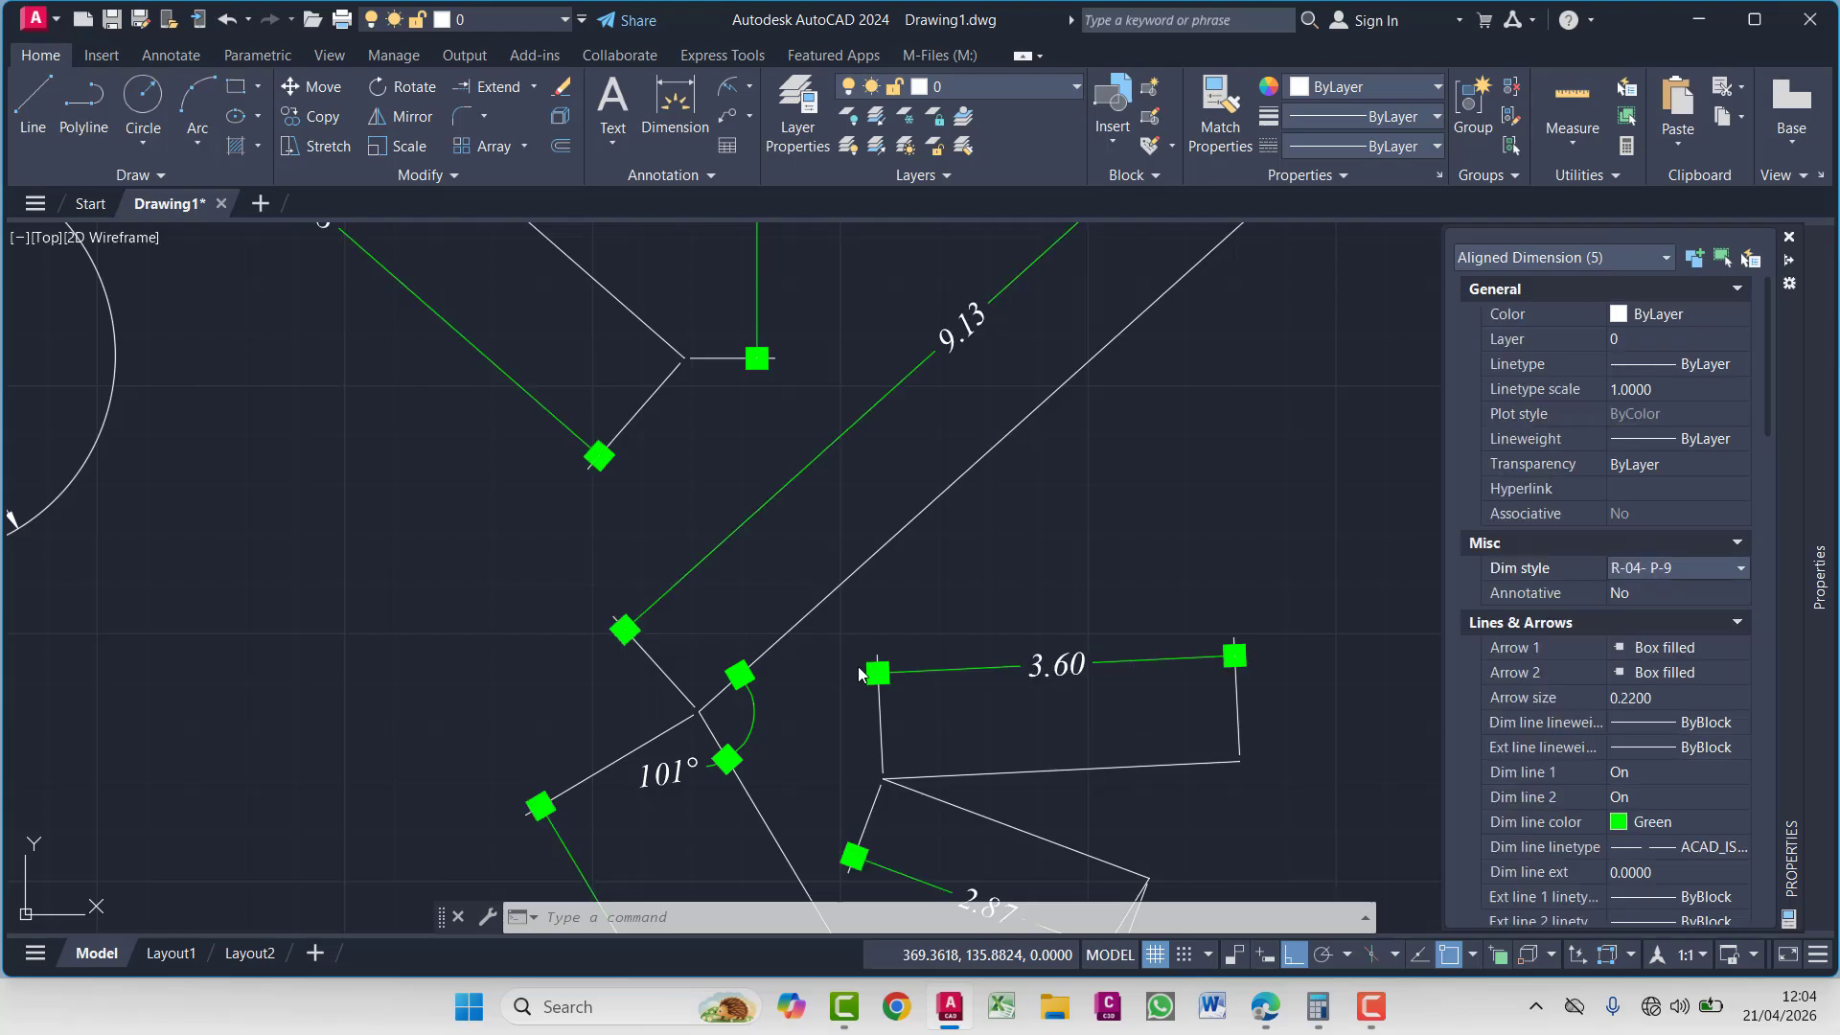
Select all dimensions similar to the circle's diameter and radius and the arc's length and radius dimensions, and assign them the style R-04- P-9
scroll(912, 658, down, 5)
scroll(883, 678, up, 8)
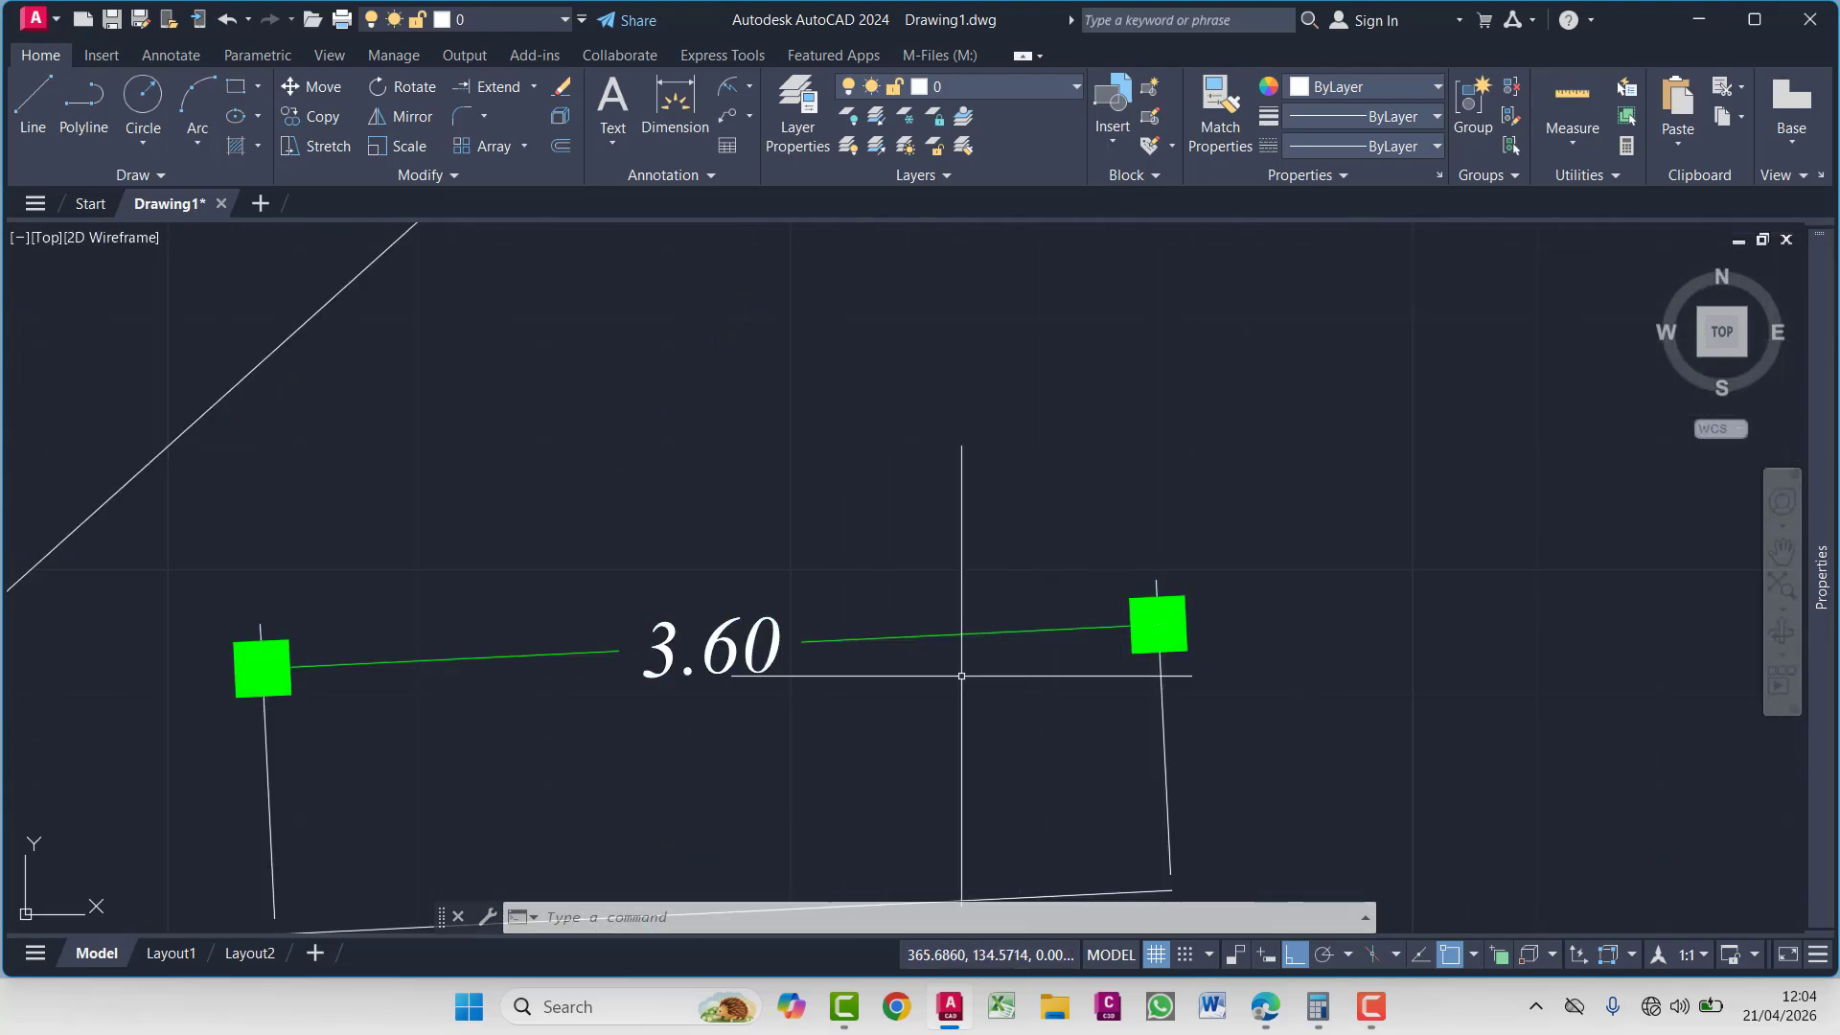
scroll(862, 714, down, 6)
scroll(1518, 638, down, 4)
scroll(1241, 539, up, 4)
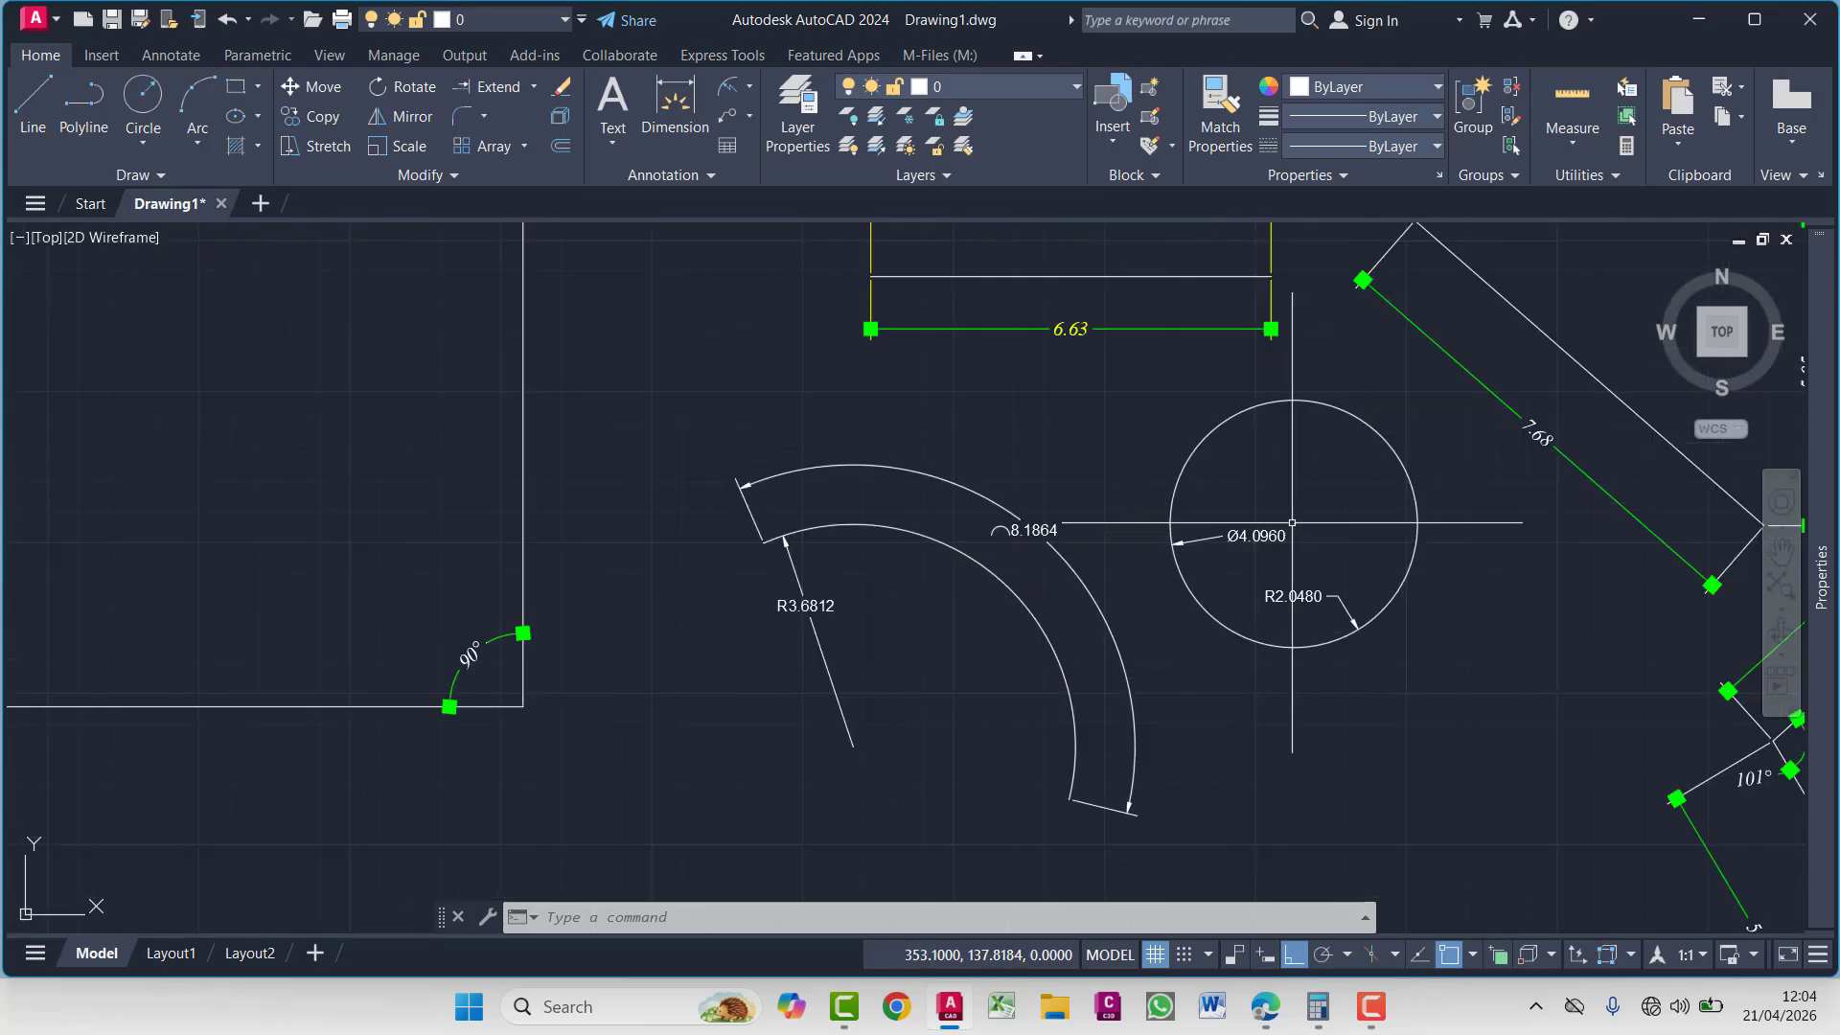
click(1314, 526)
click(1270, 606)
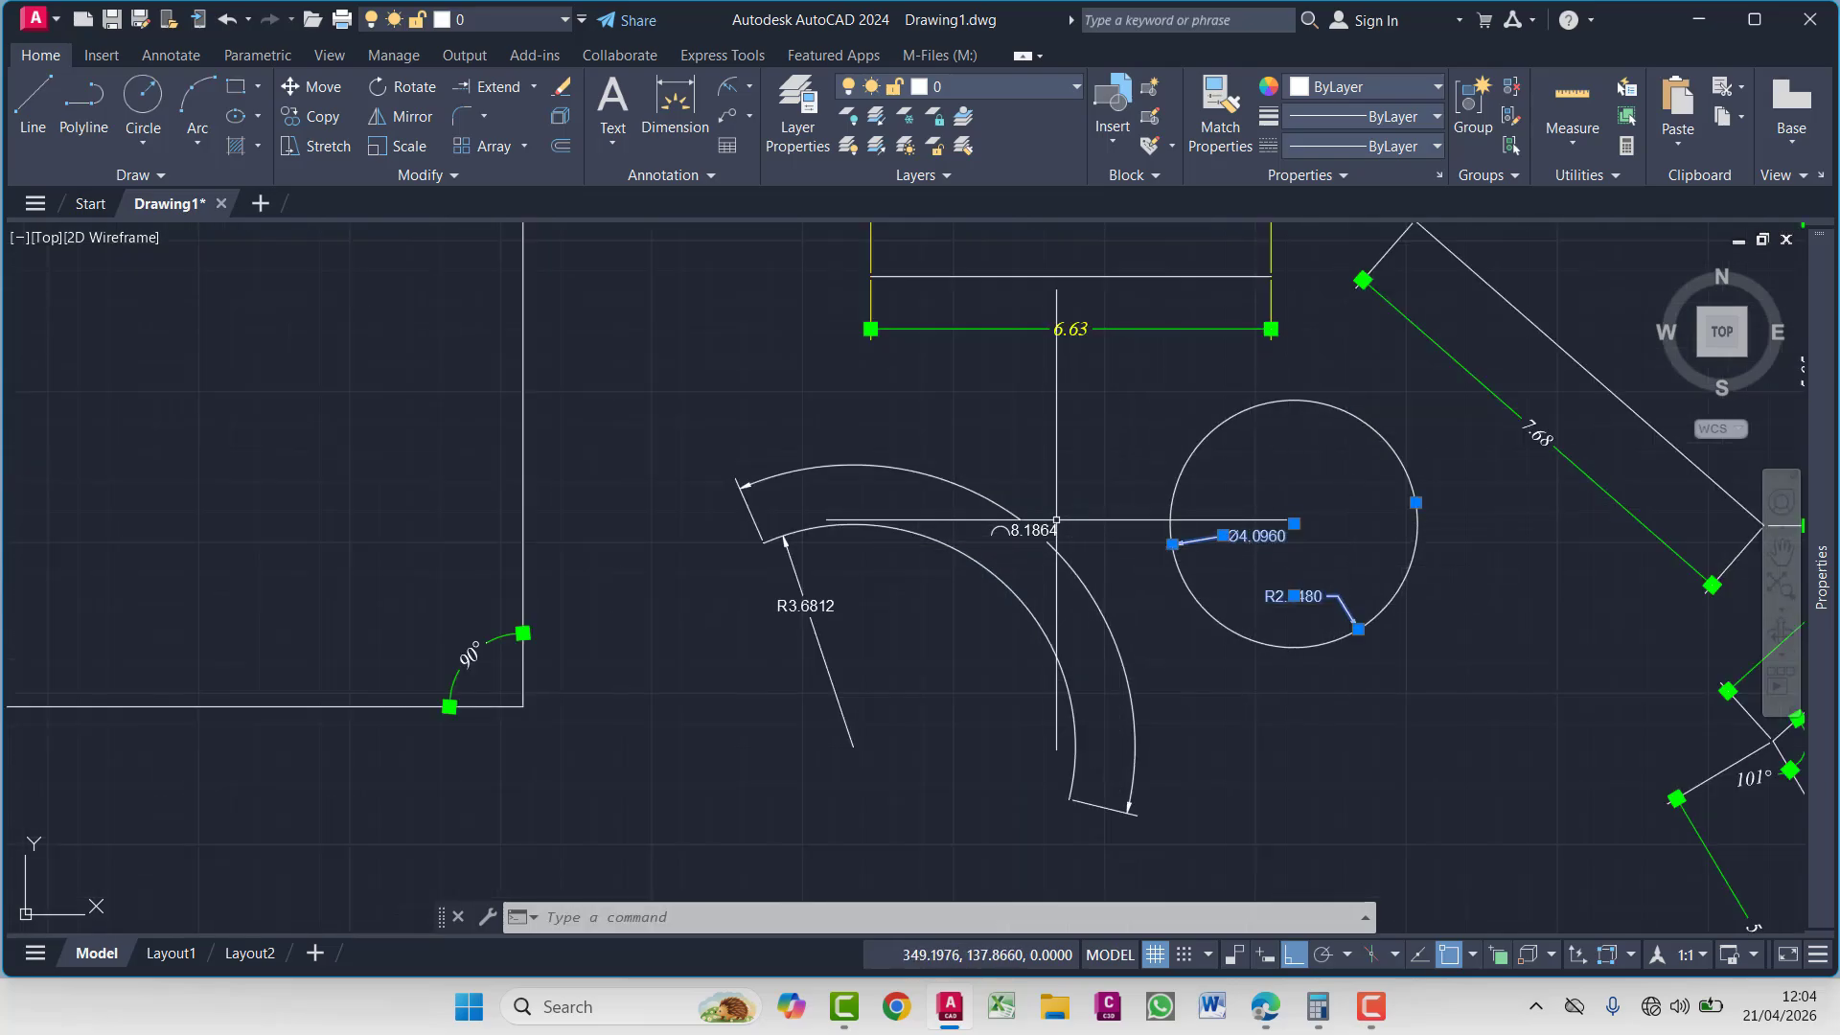
click(1019, 520)
click(854, 592)
click(806, 605)
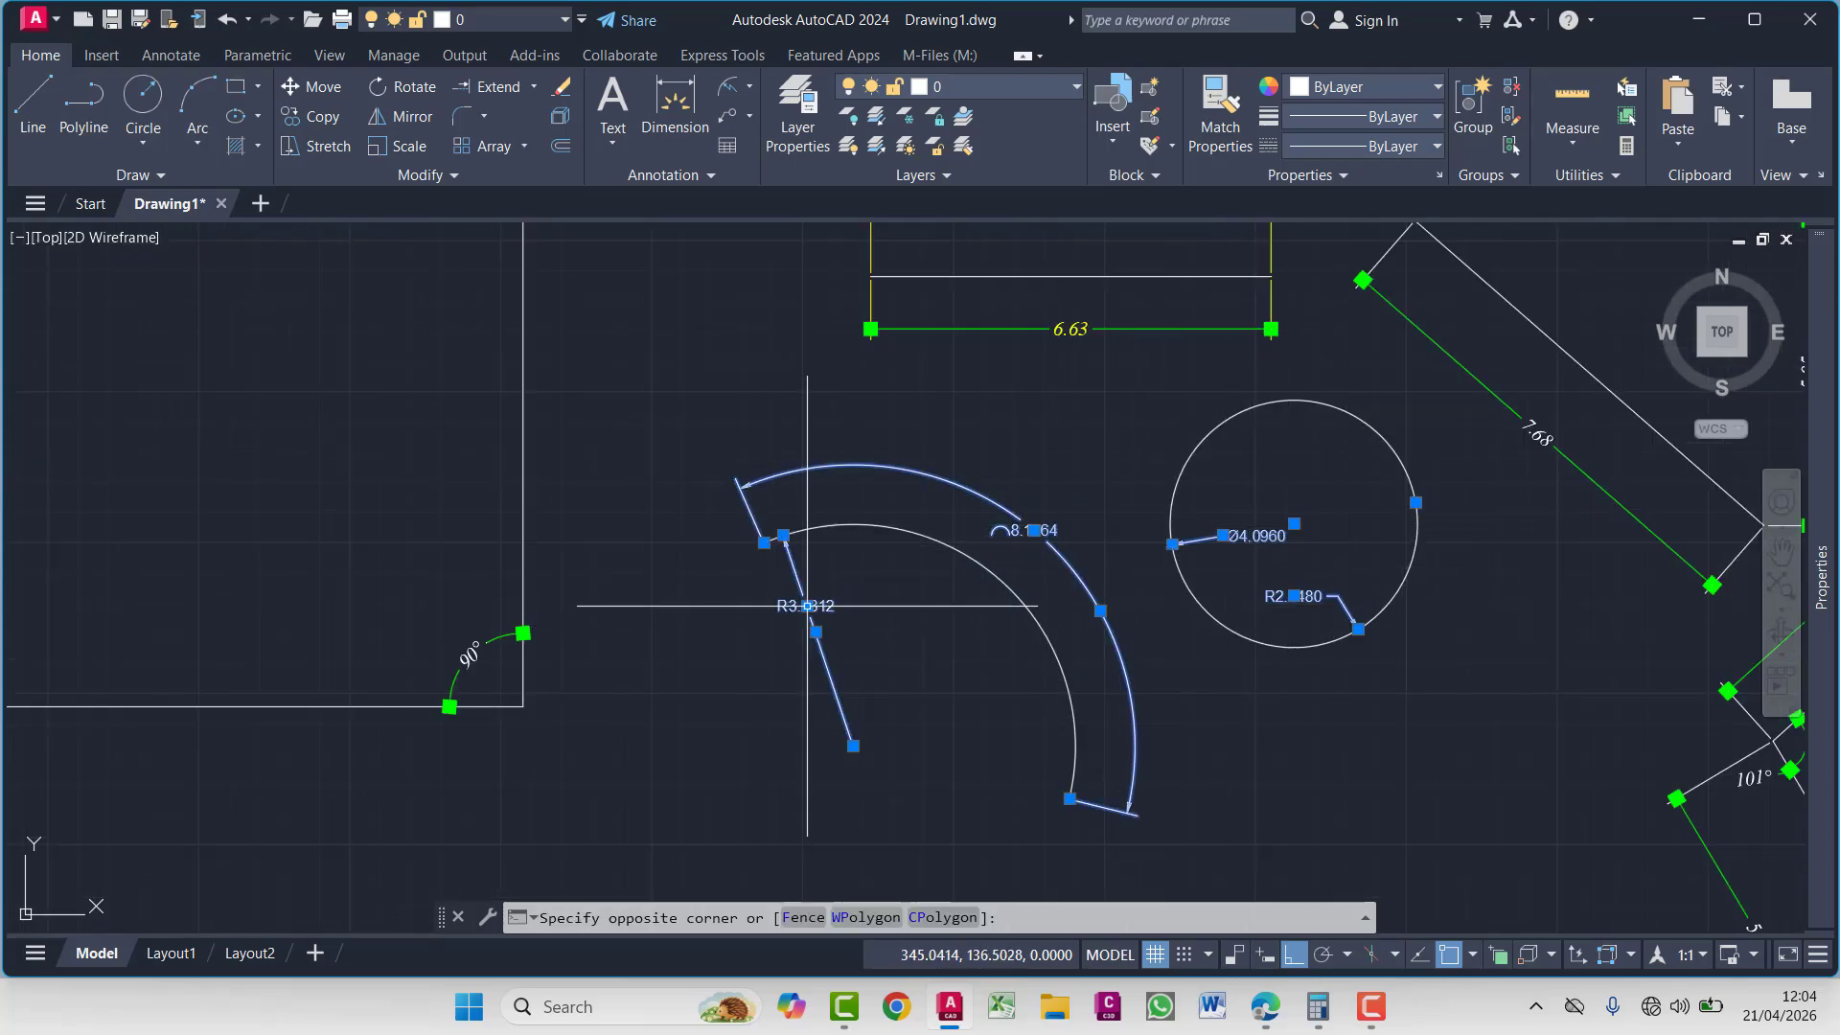
scroll(843, 679, down, 2)
right_click(899, 700)
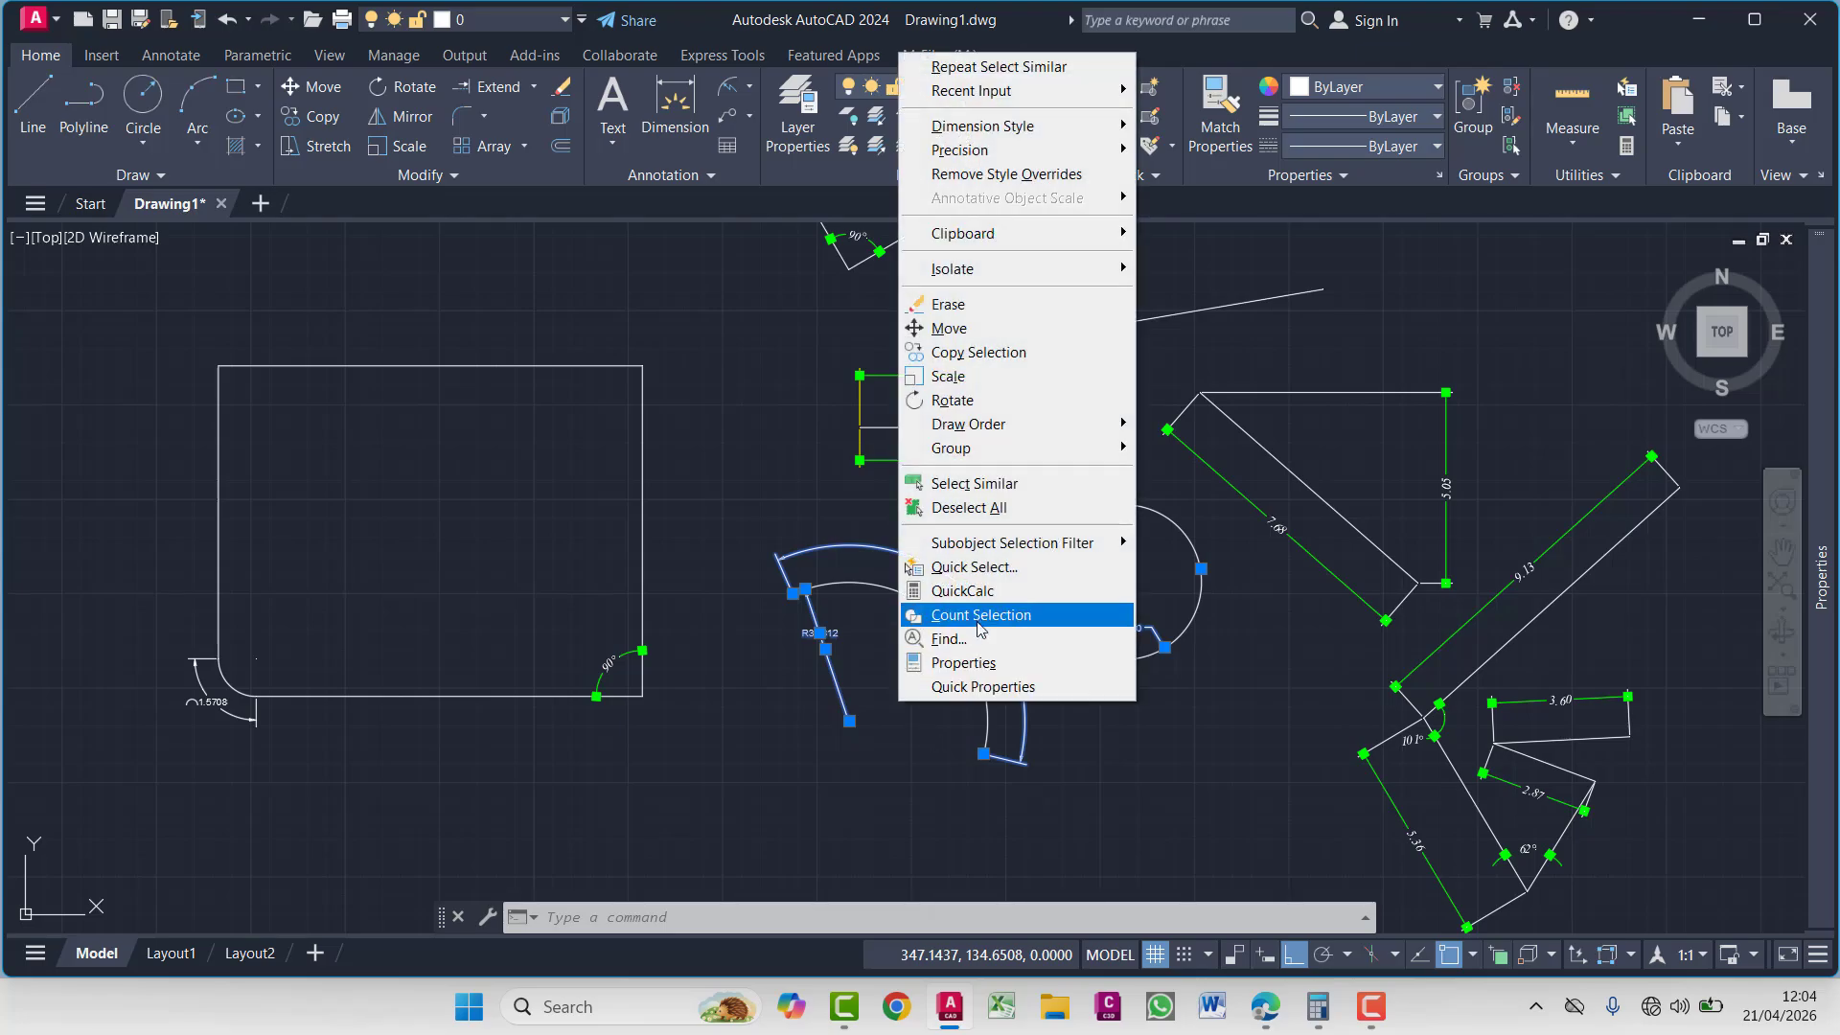
click(974, 483)
mouse_move(1826, 437)
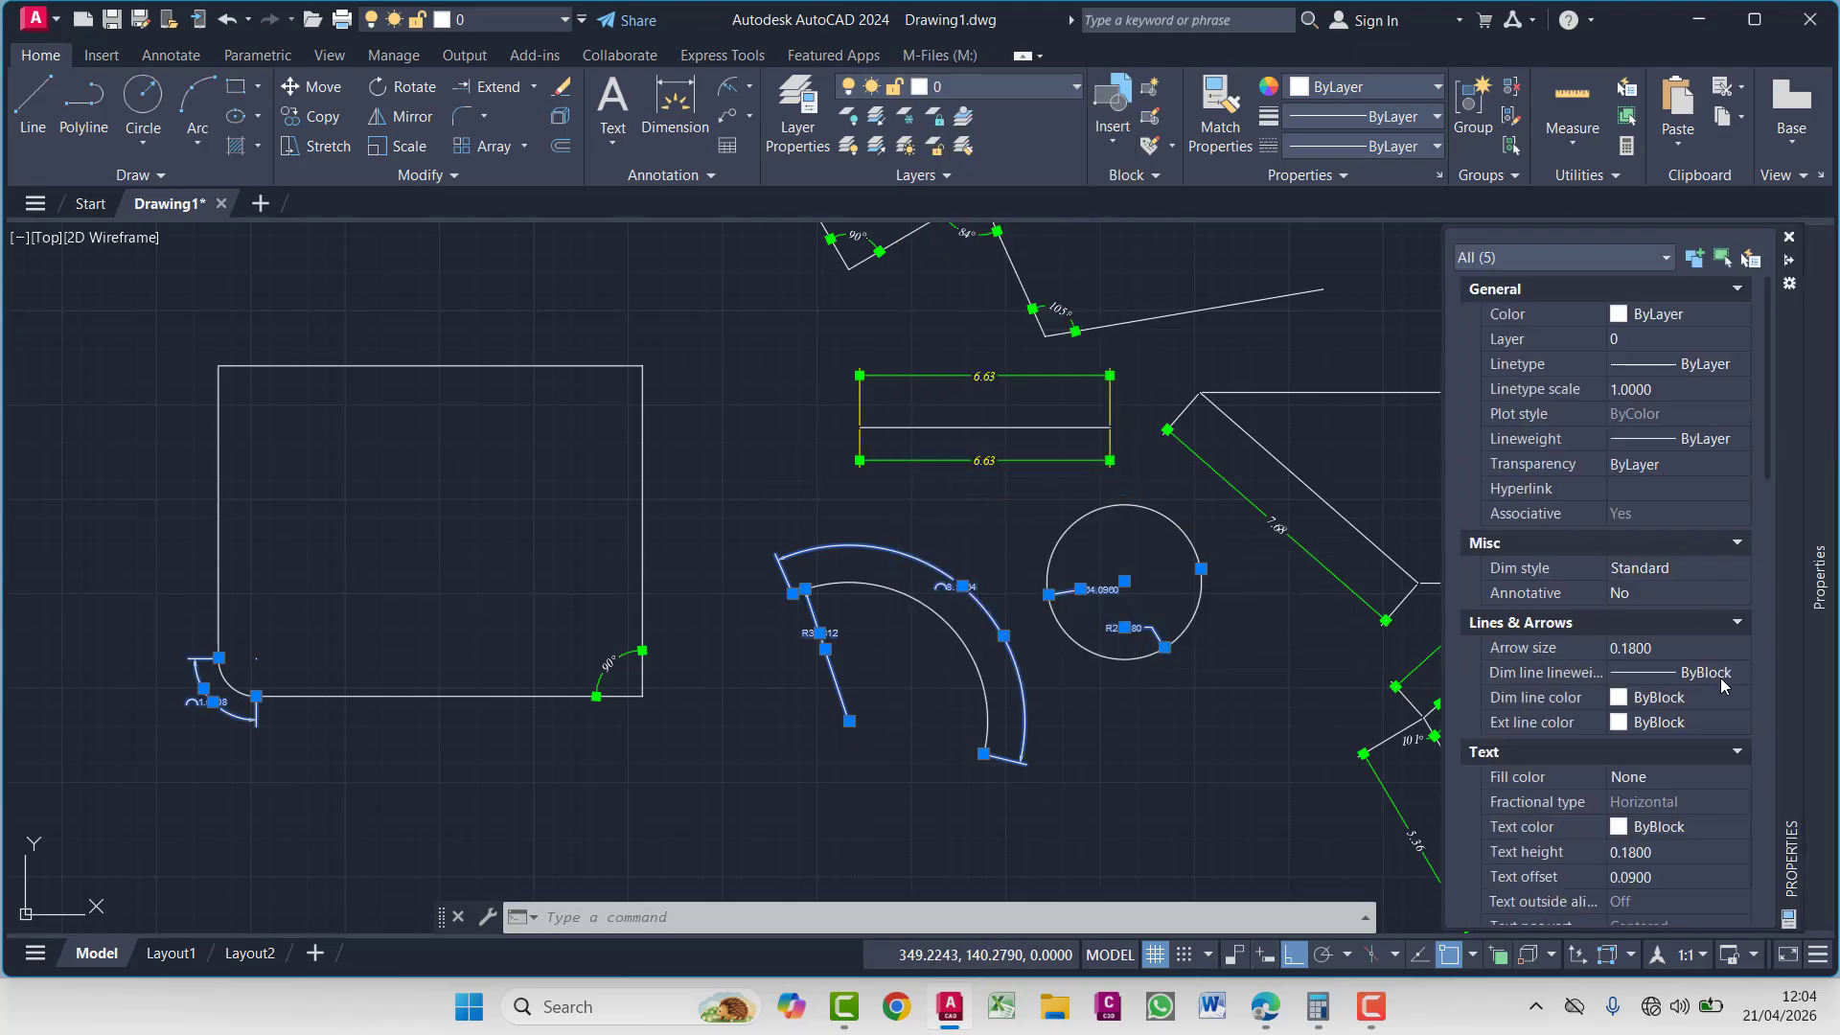
click(1702, 567)
click(1702, 567)
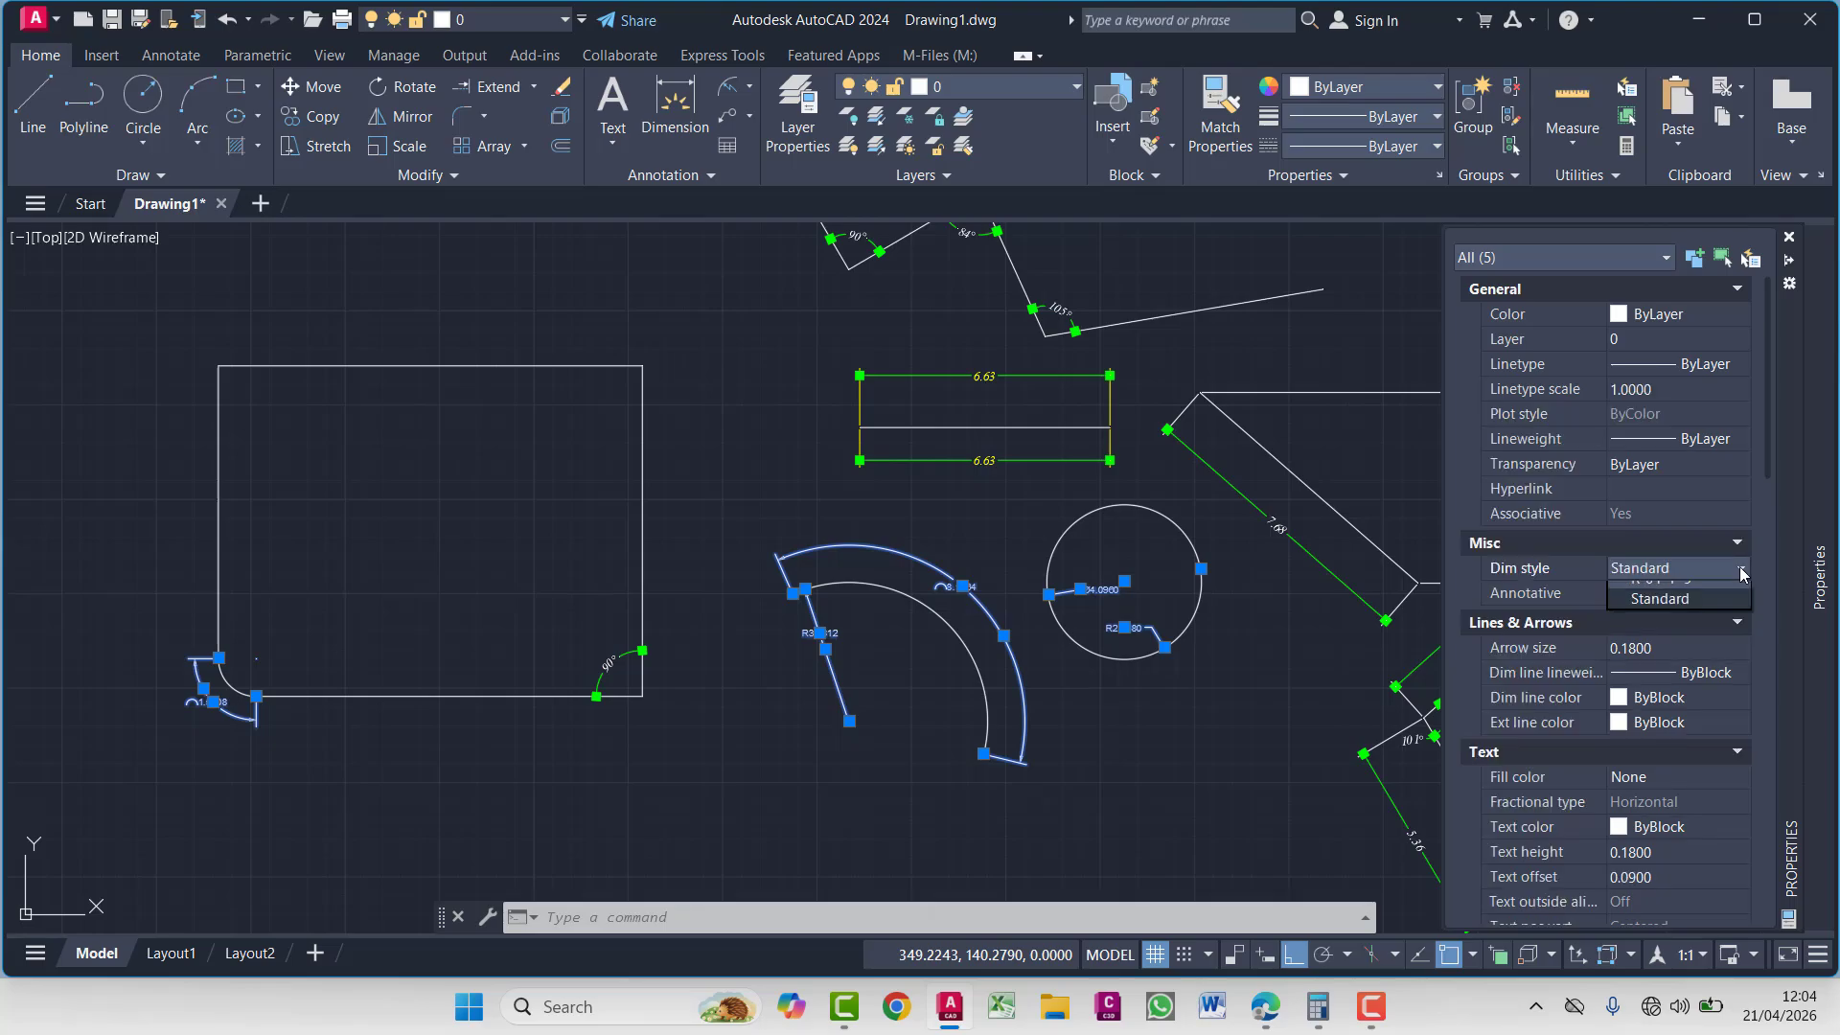
click(1679, 614)
click(1112, 727)
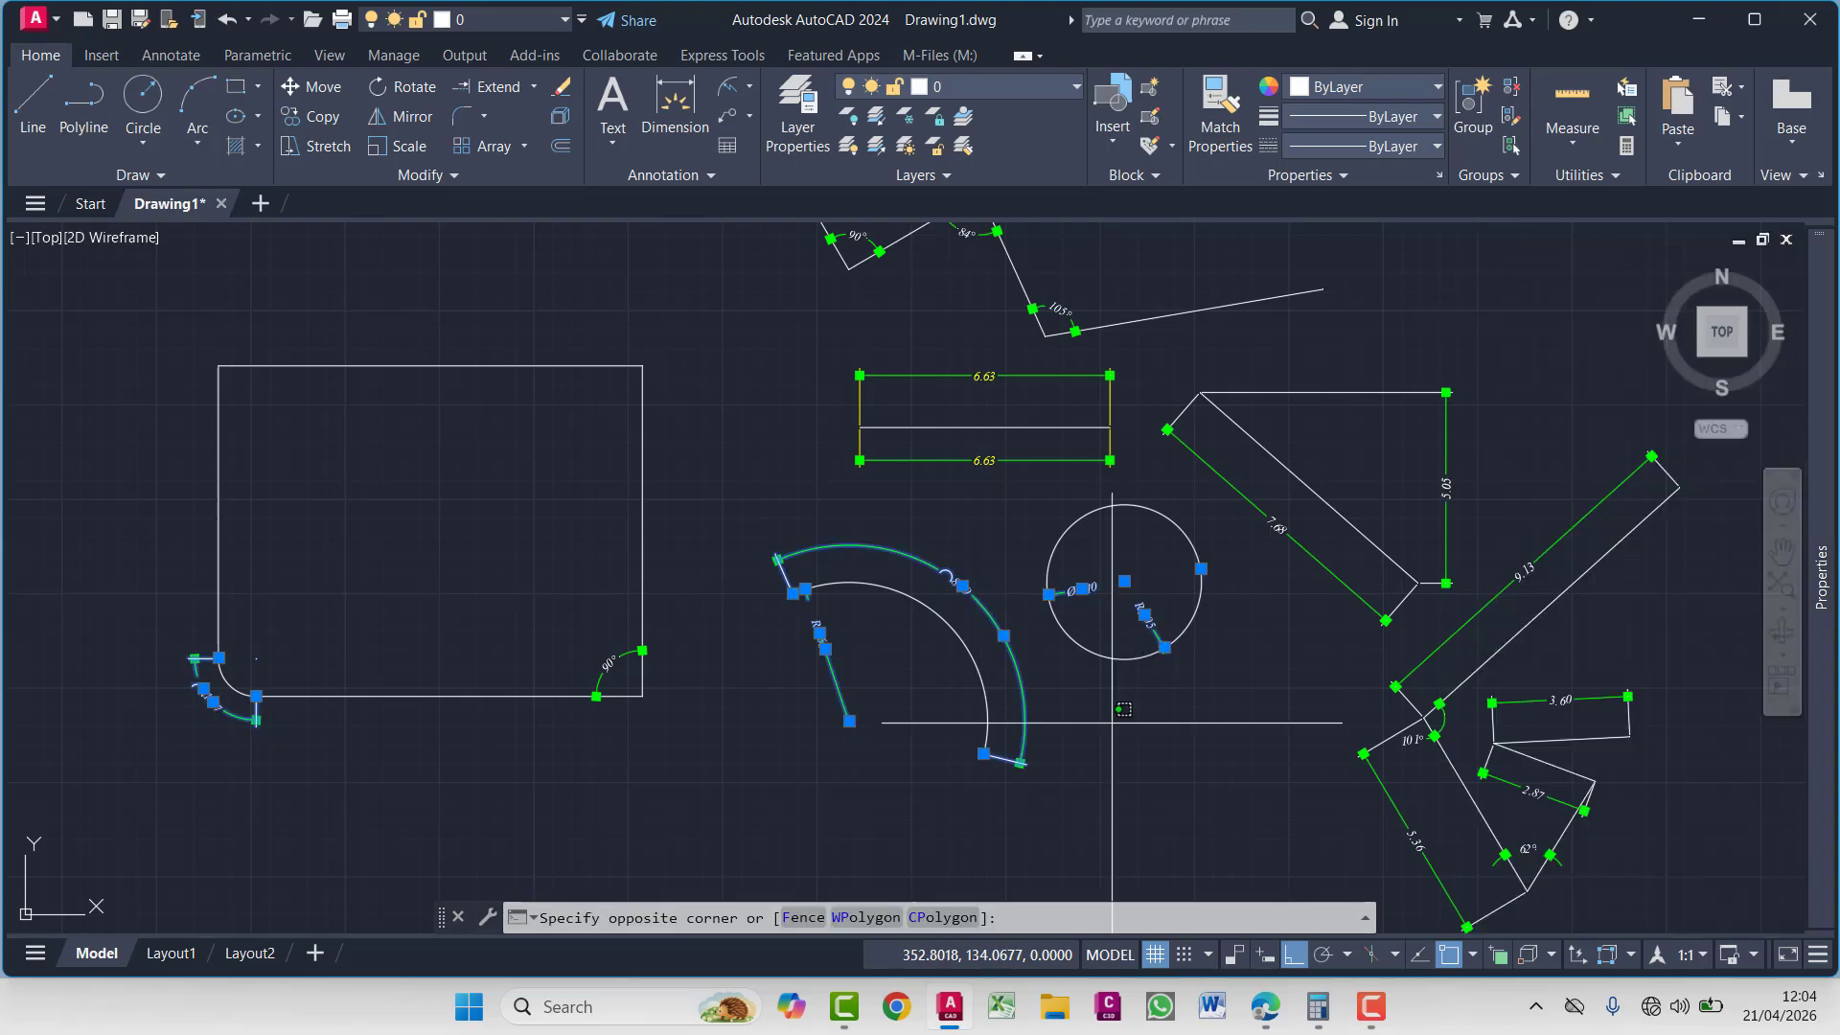
key(Escape)
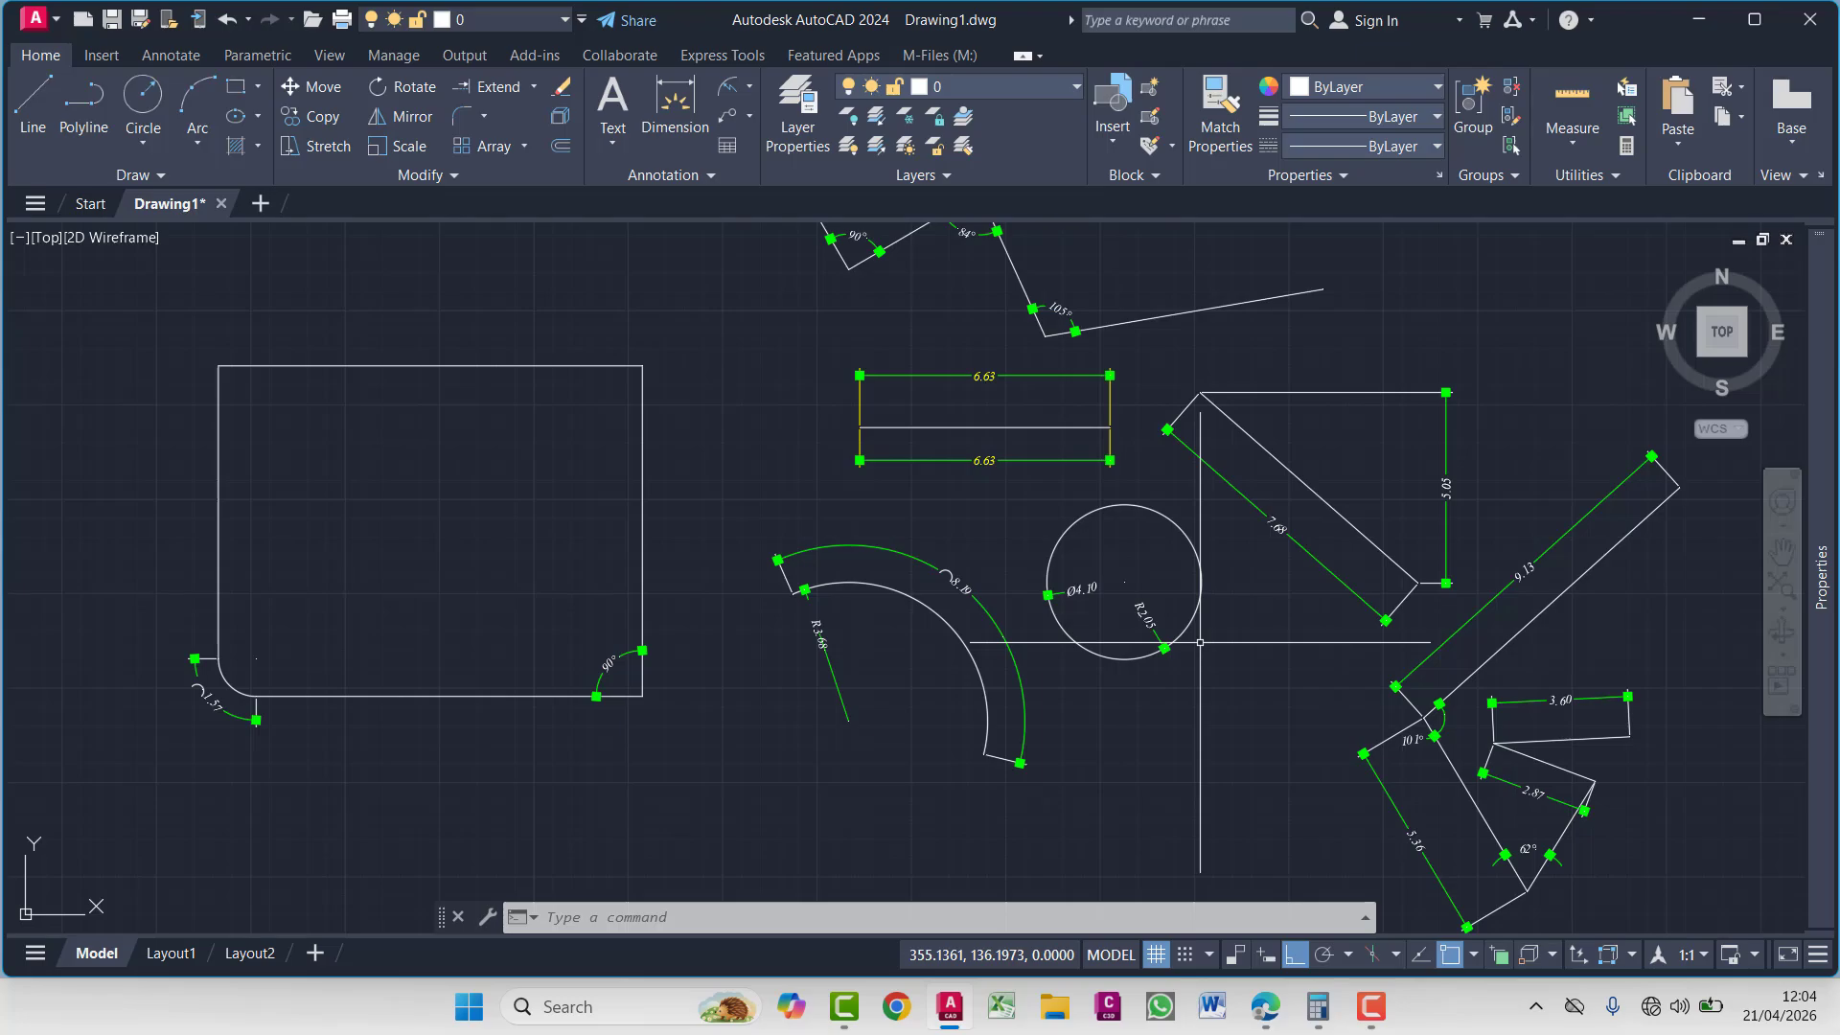
Select one example of each dimension type across the drawn shapes, extend the selection to all similar dimensions and erase them
mouse_move(1200, 642)
middle_down()
mouse_move(1170, 698)
mouse_move(939, 654)
middle_up()
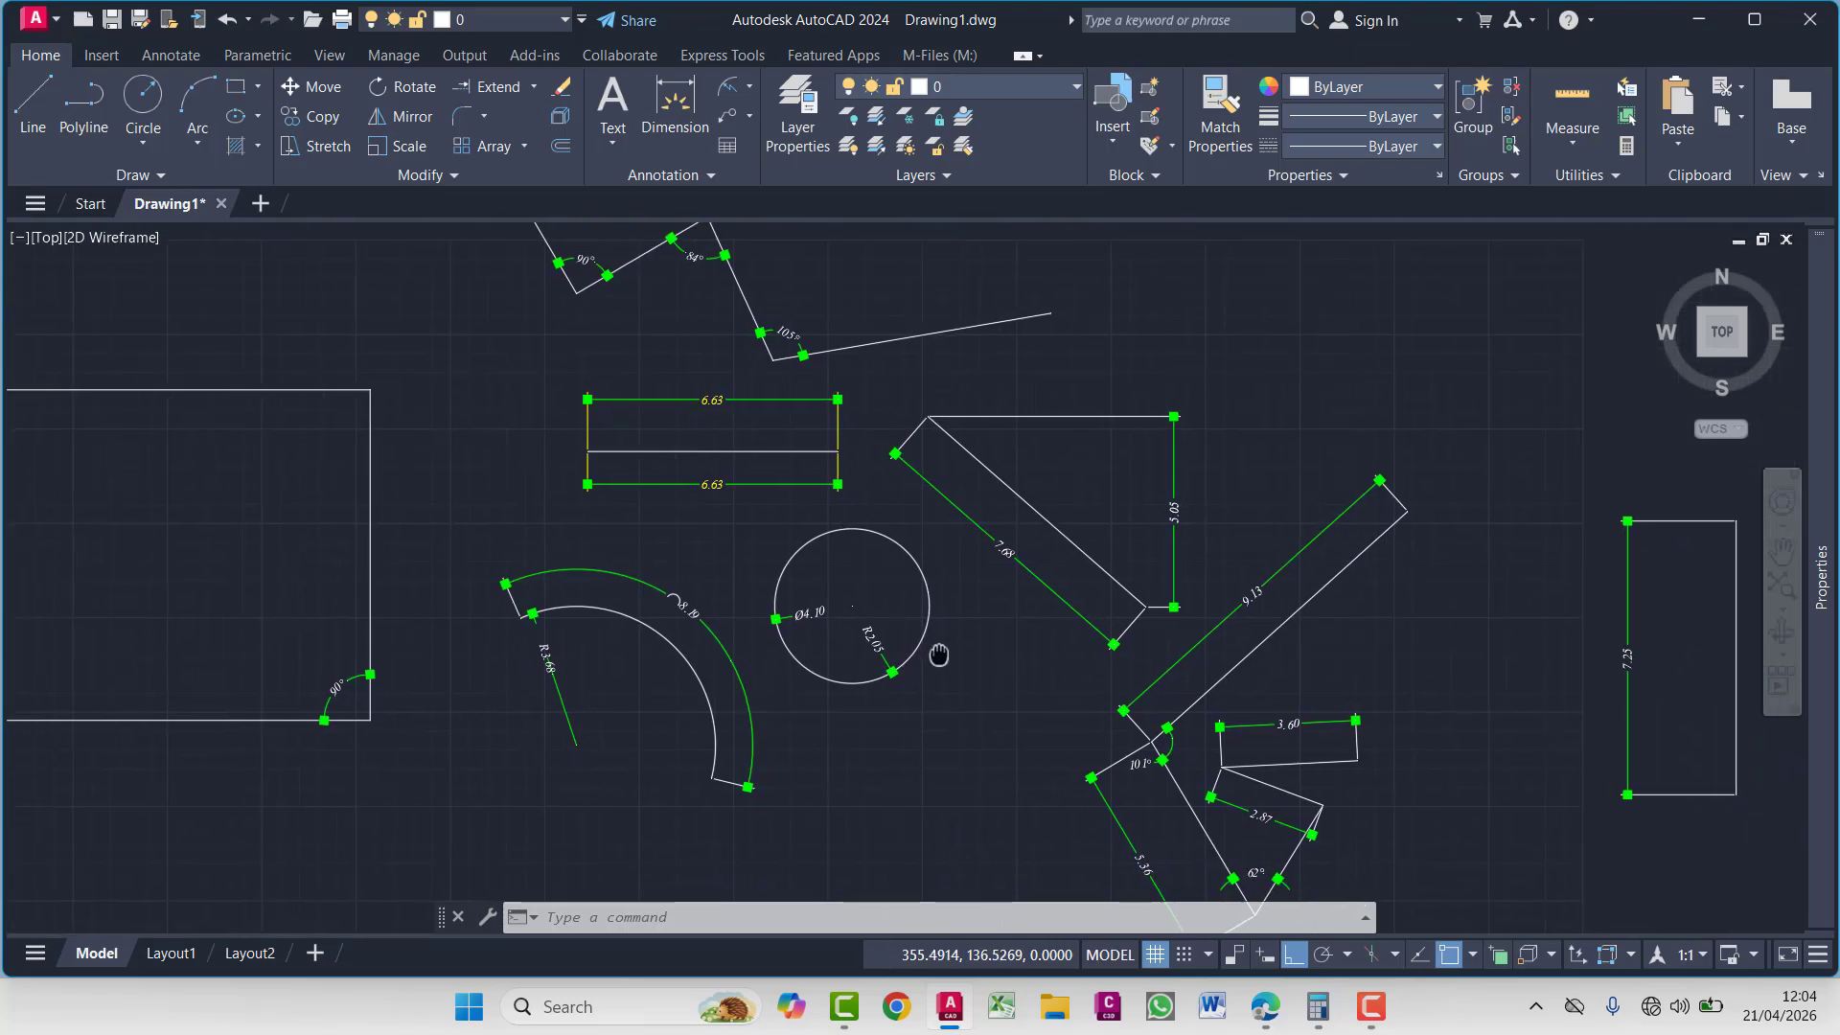
mouse_move(1051, 643)
middle_down()
mouse_move(1149, 661)
mouse_move(1167, 704)
middle_up()
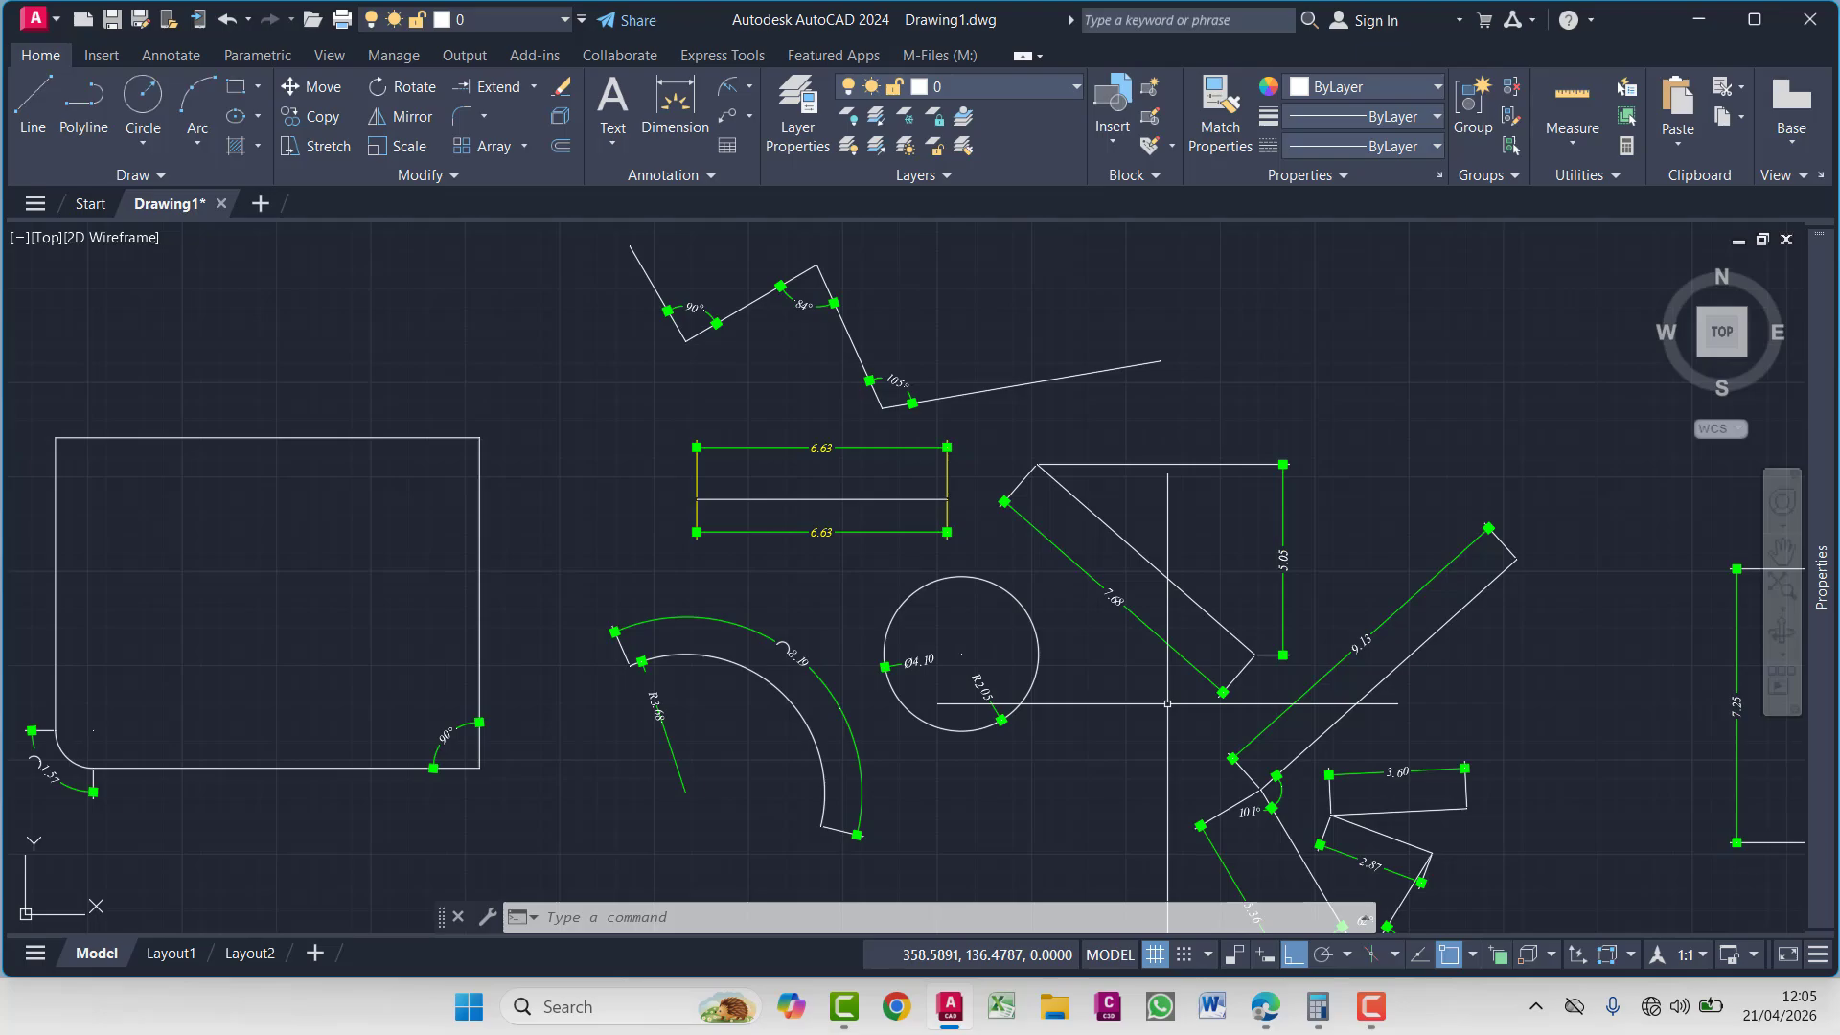
click(1224, 355)
click(1121, 560)
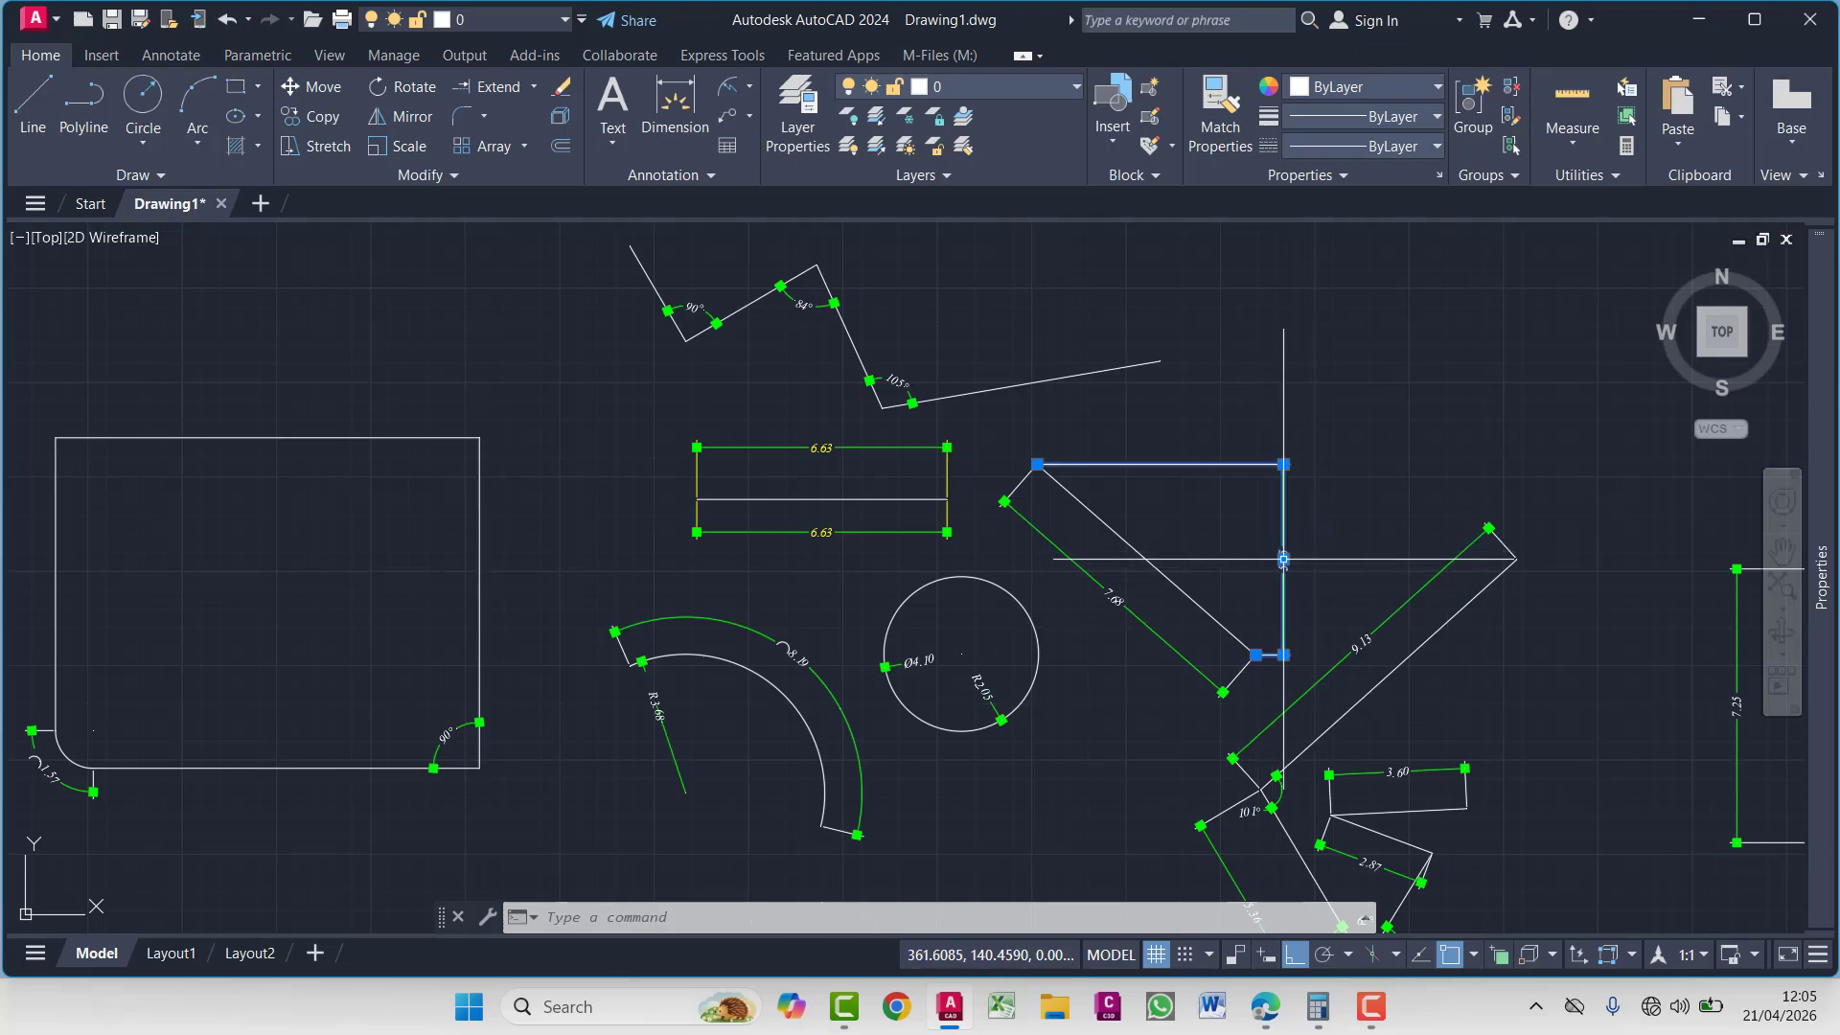
click(1121, 559)
click(1093, 605)
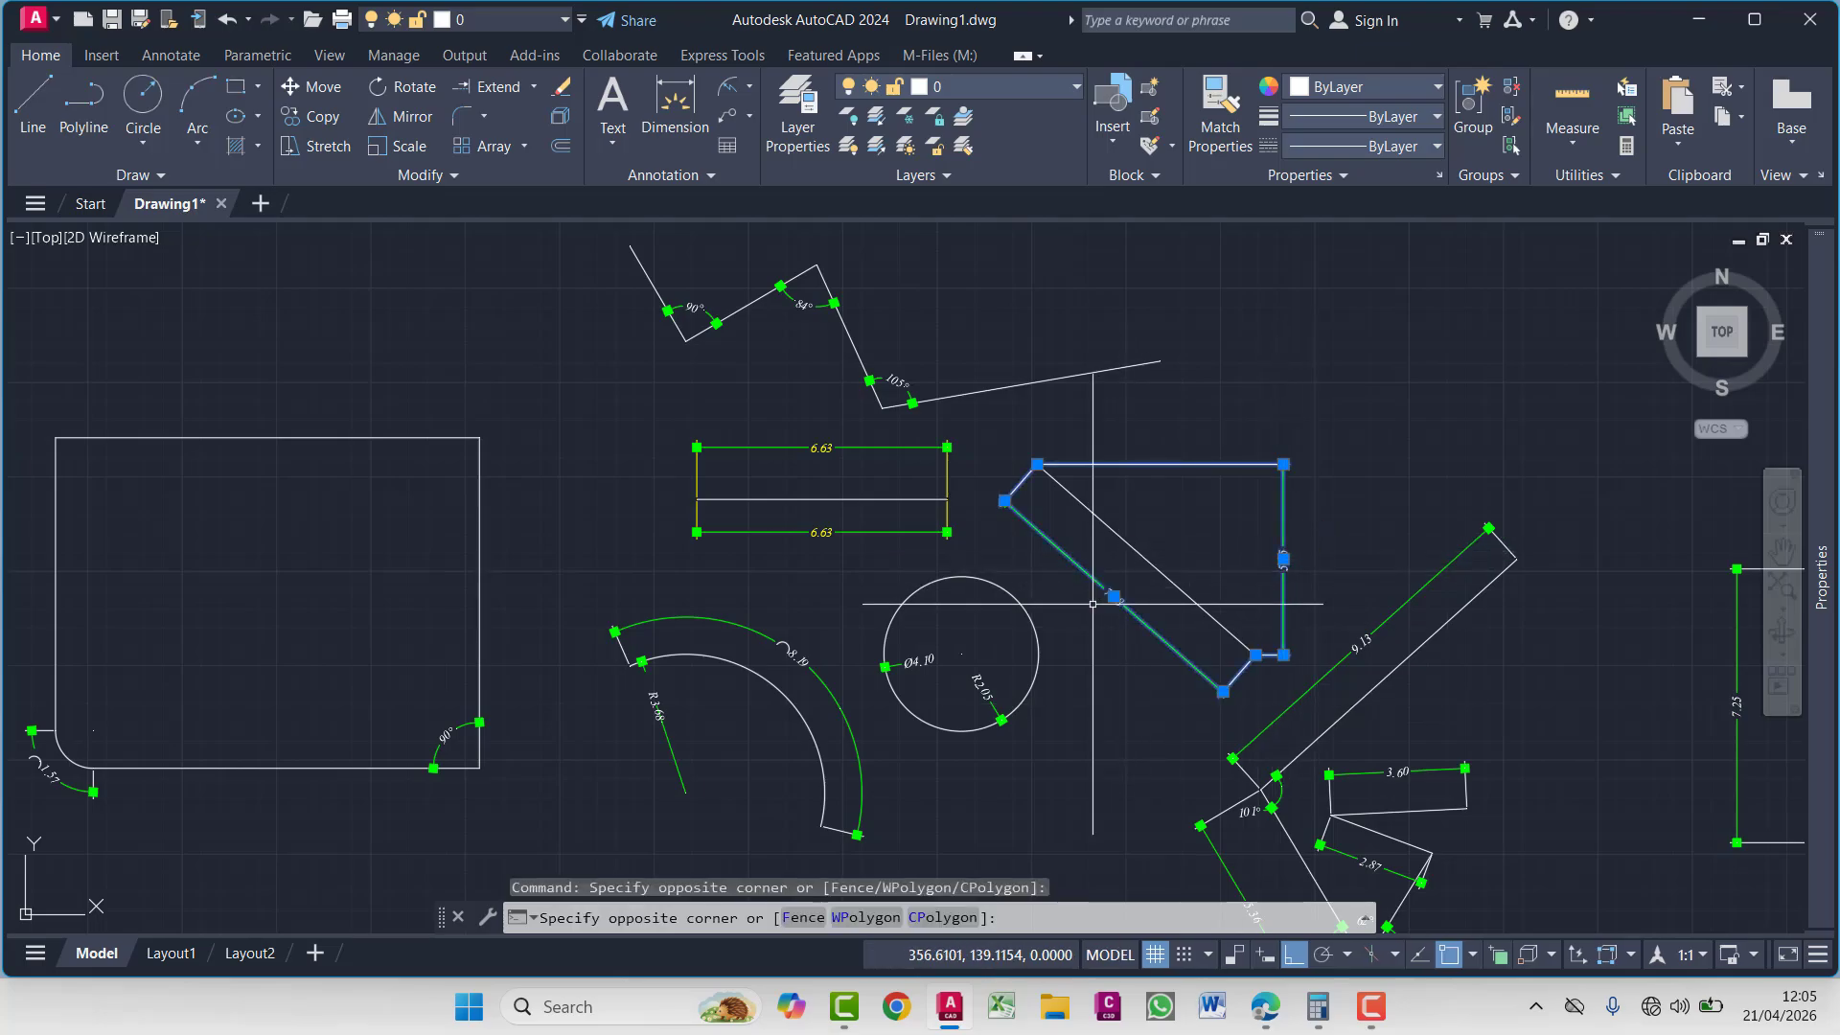
click(885, 427)
click(869, 454)
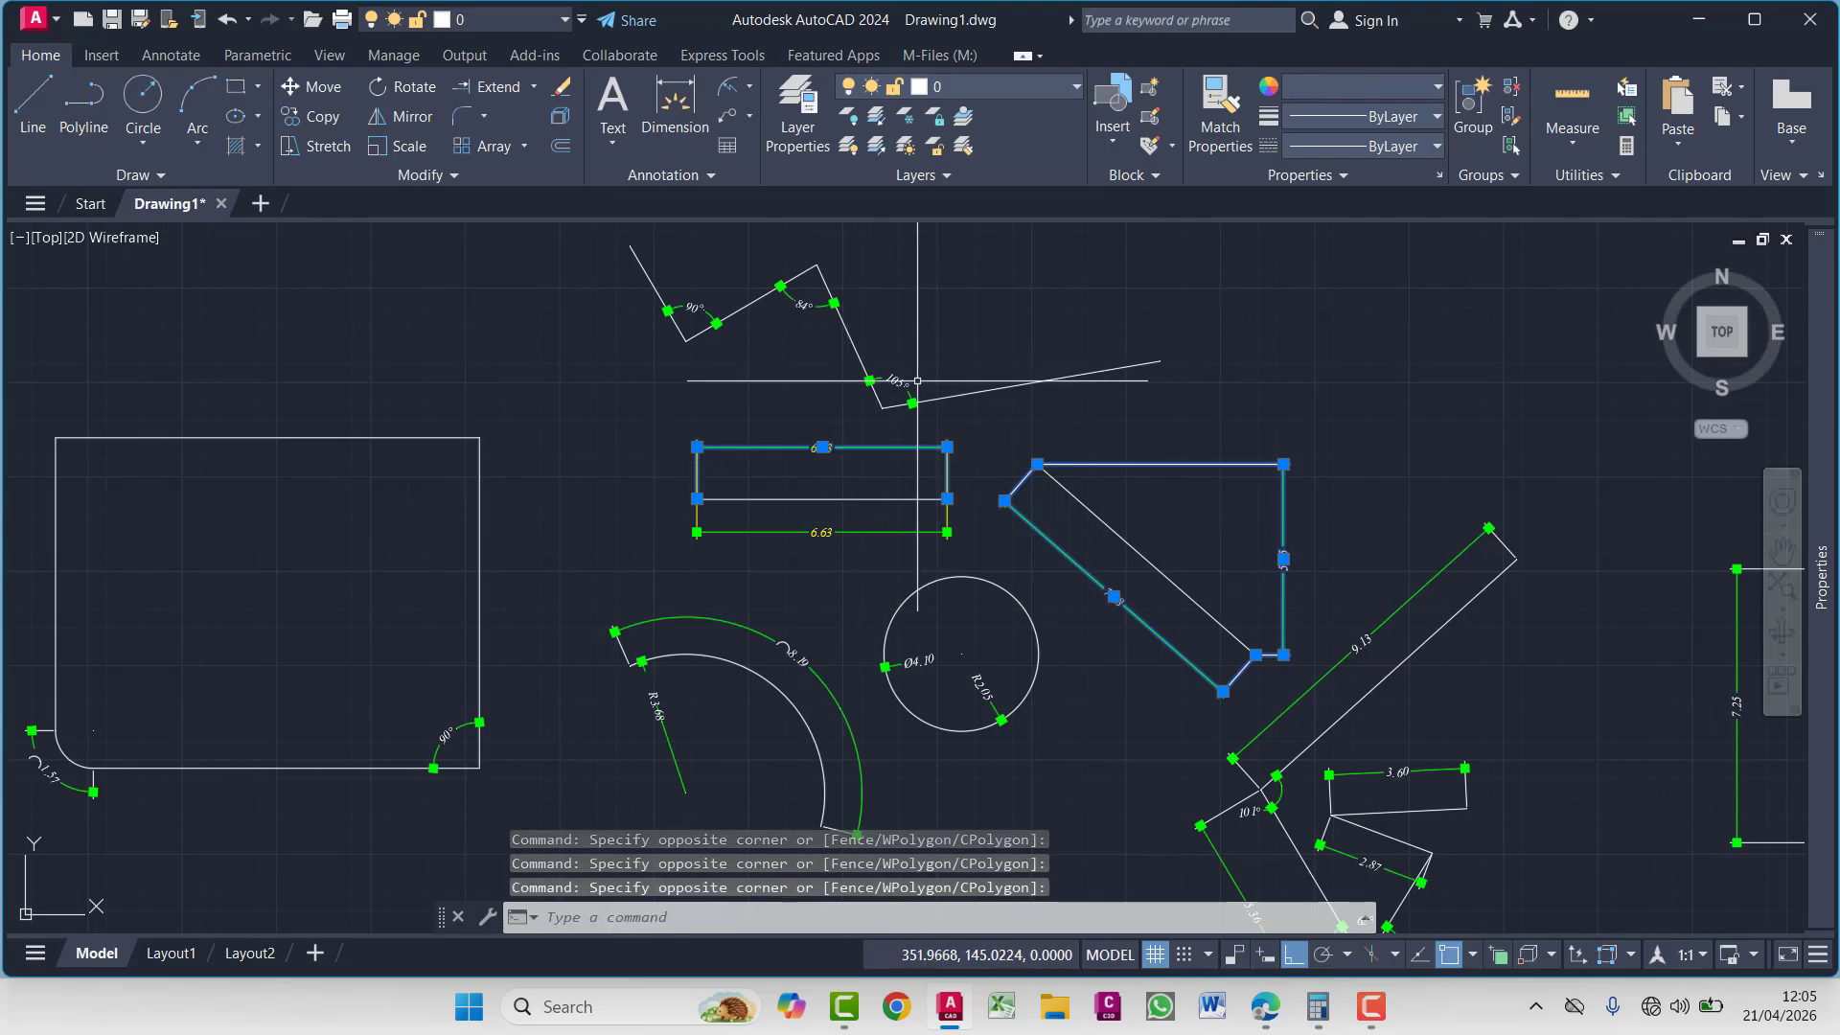
click(889, 379)
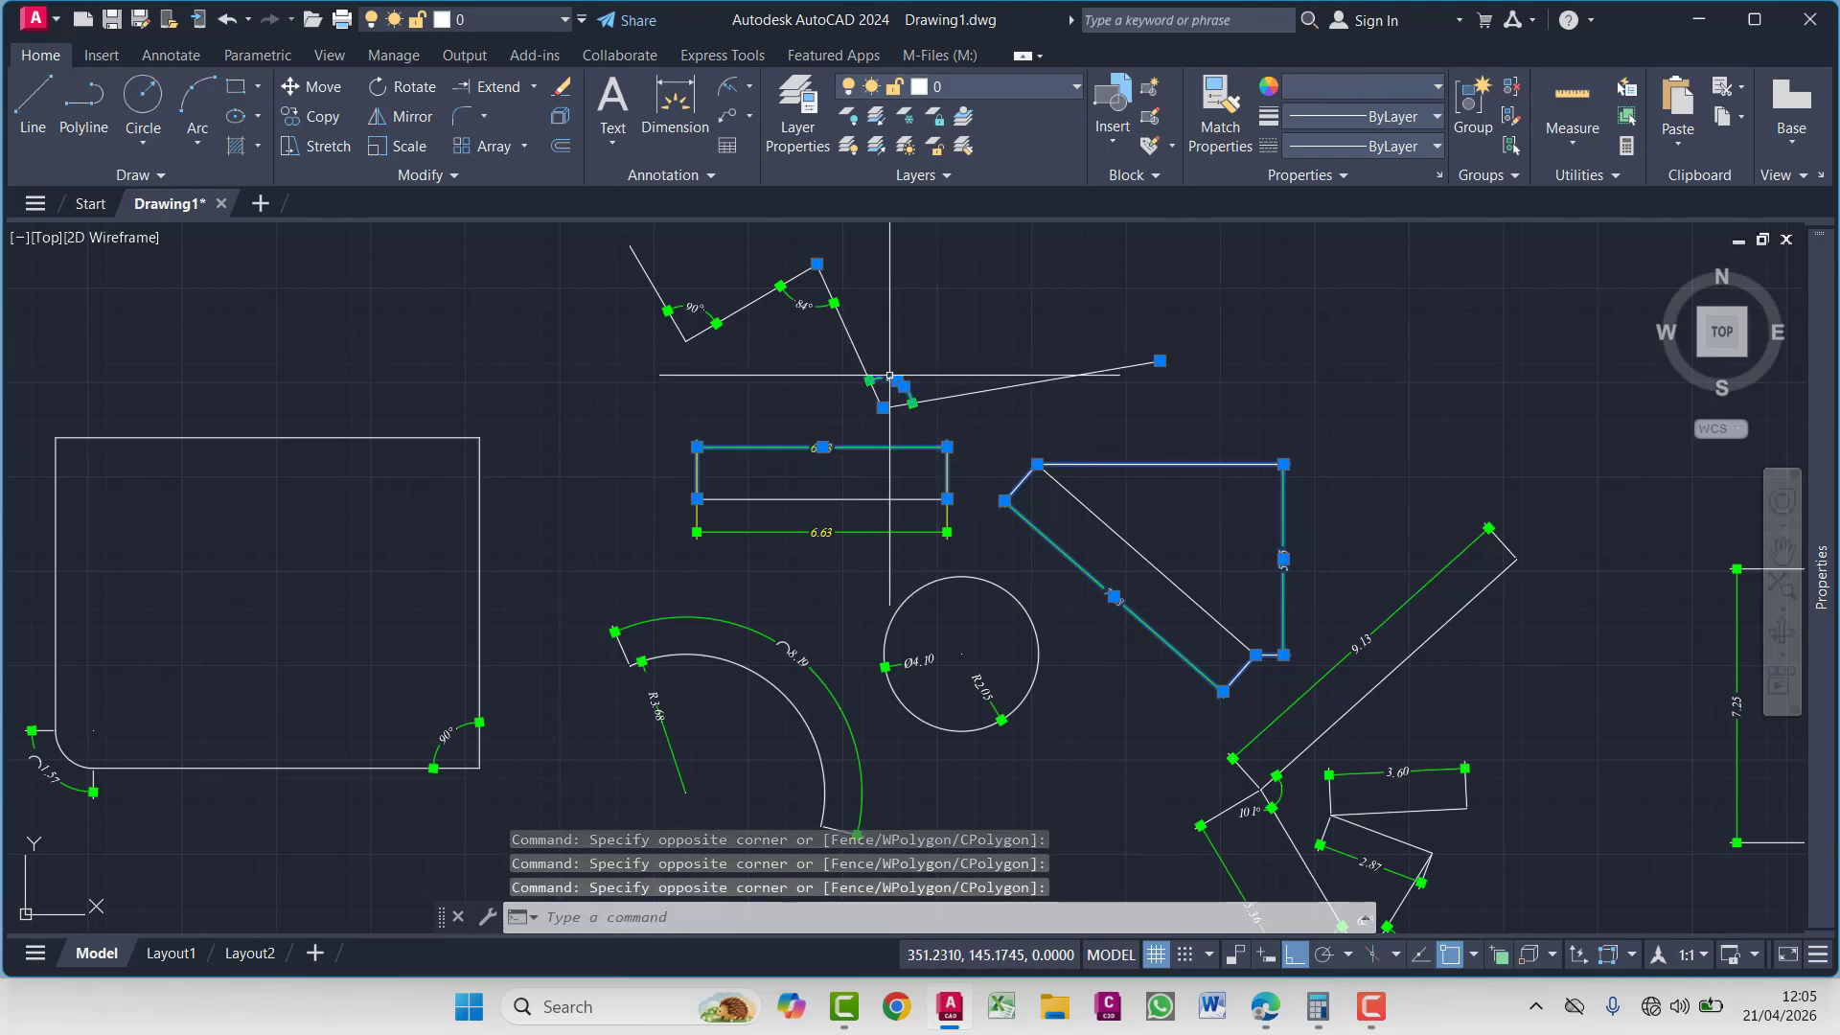
click(736, 622)
click(985, 644)
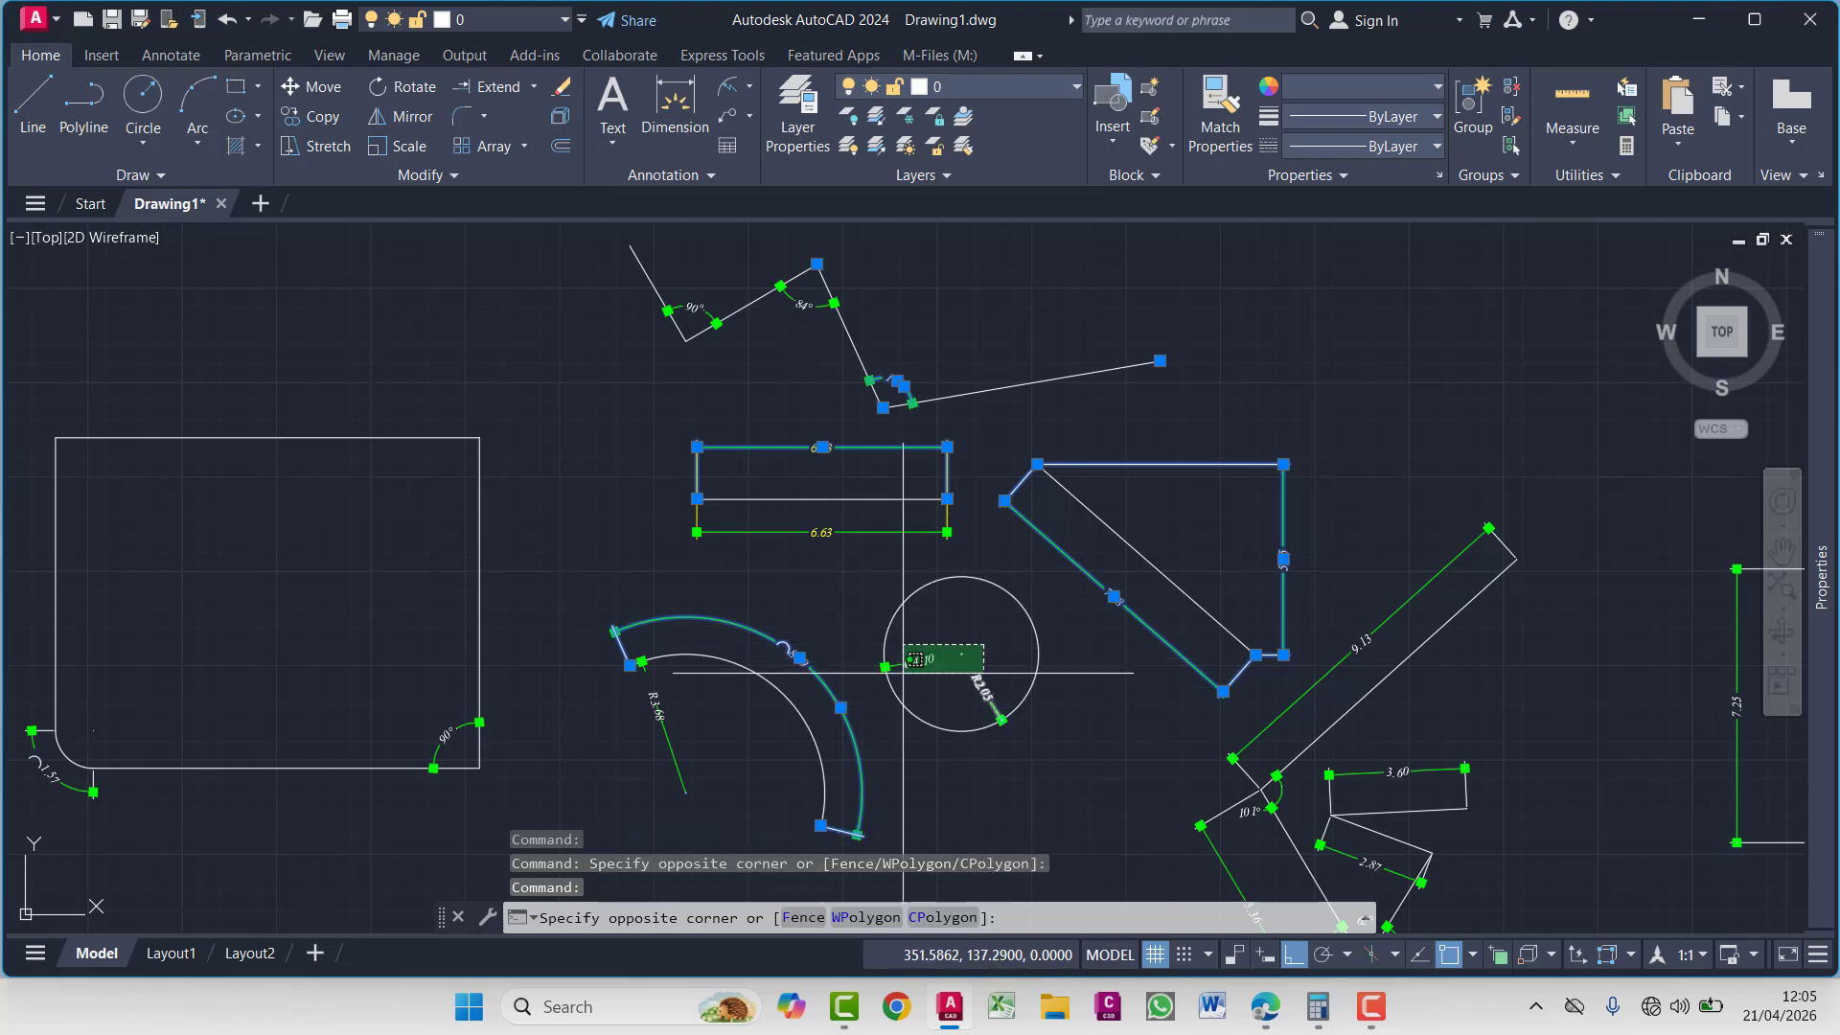
click(922, 675)
click(710, 734)
click(685, 732)
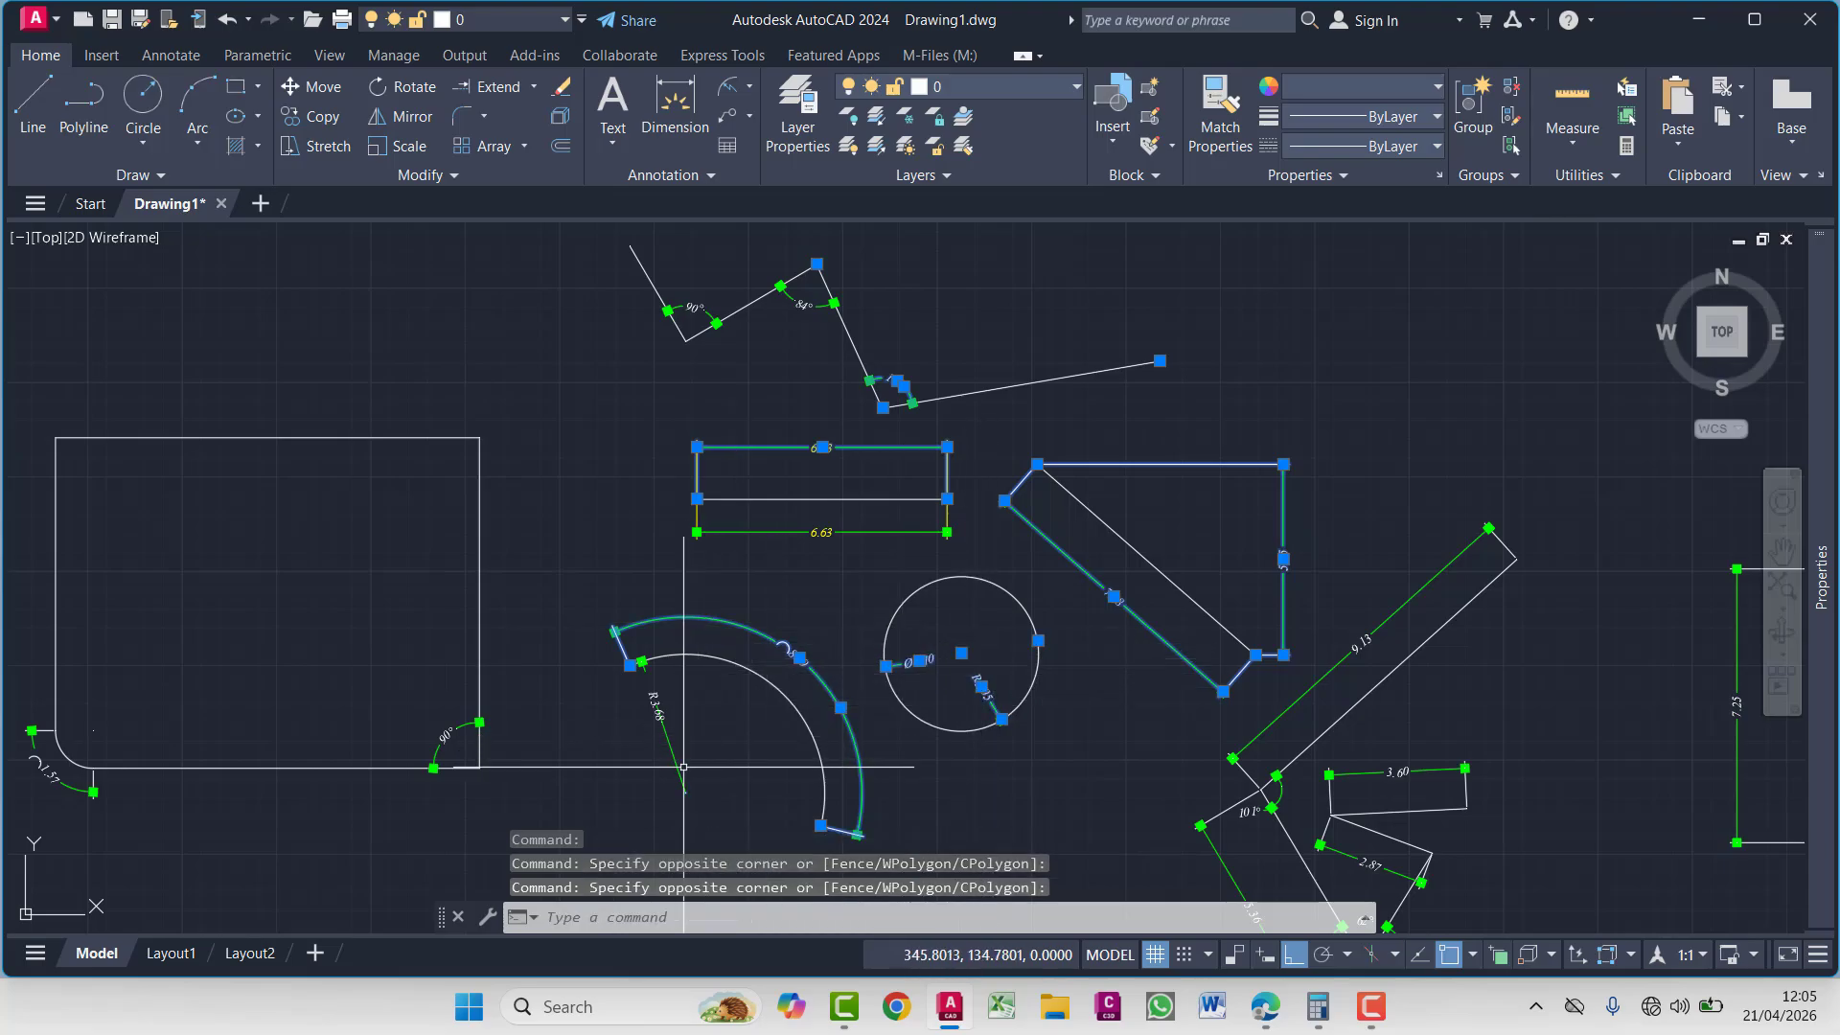
click(693, 736)
click(623, 762)
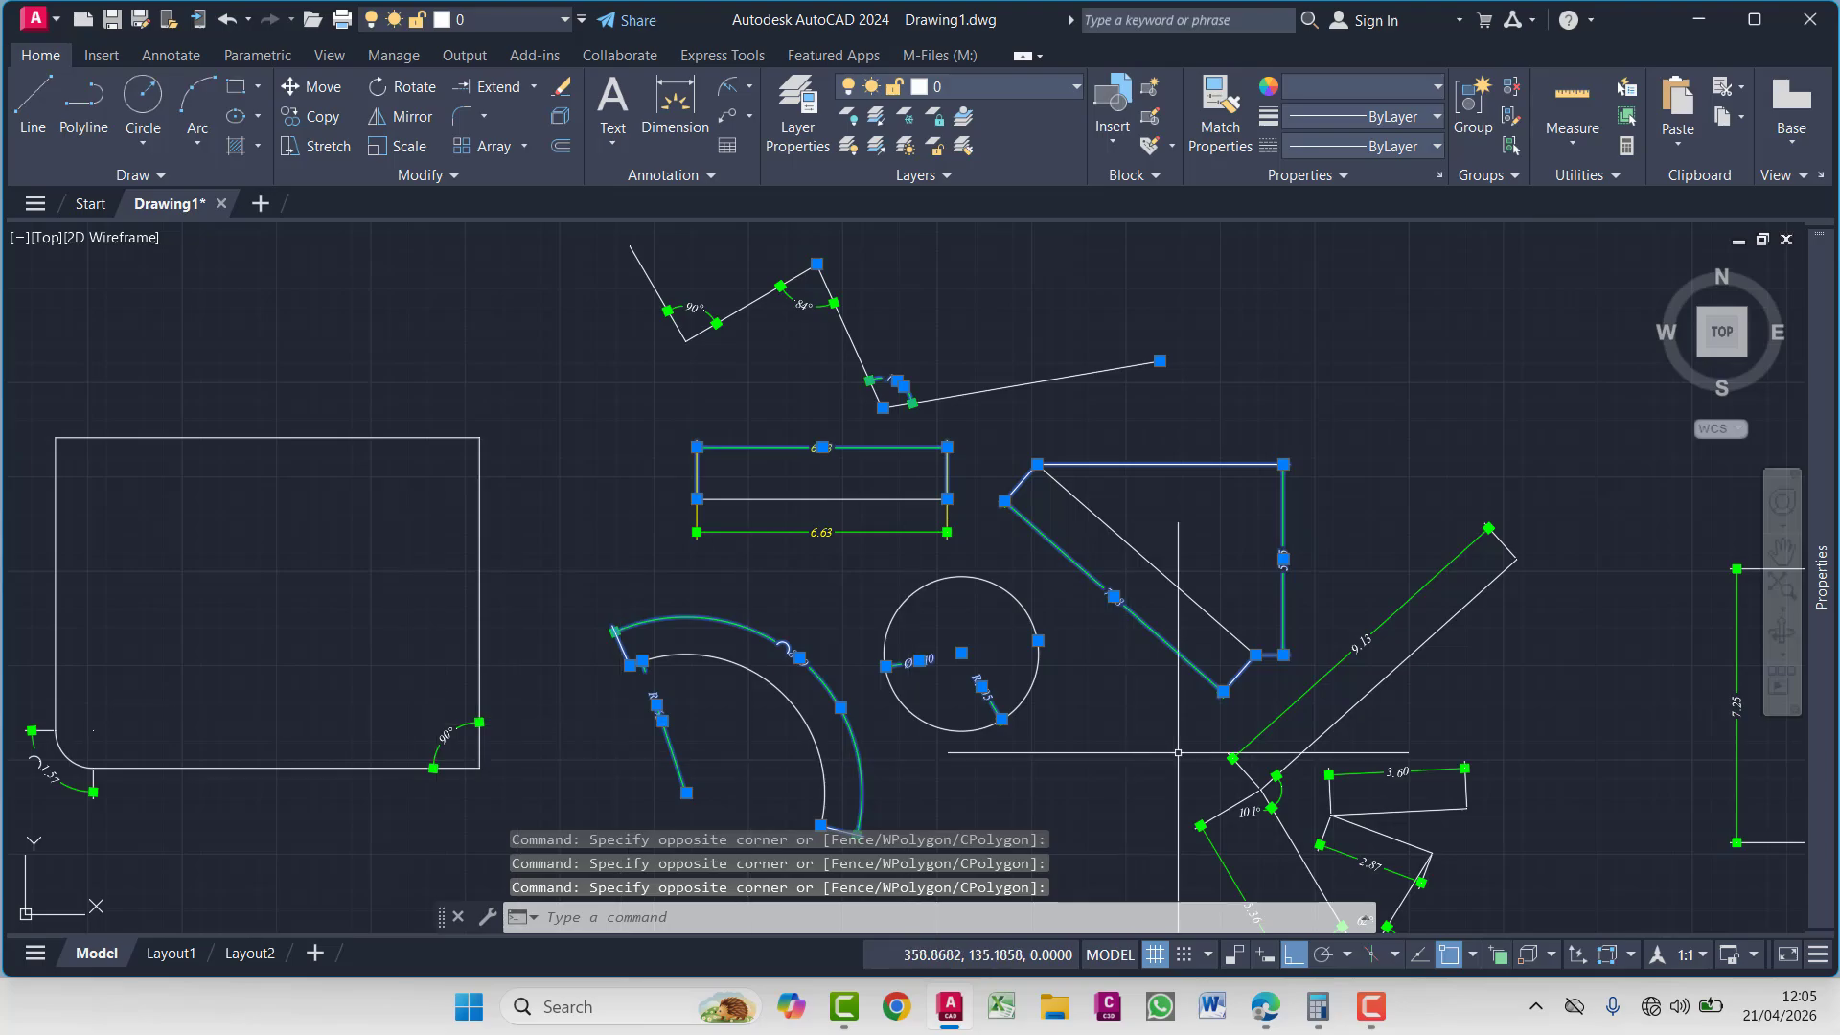
middle_drag(1287, 813, 1167, 693)
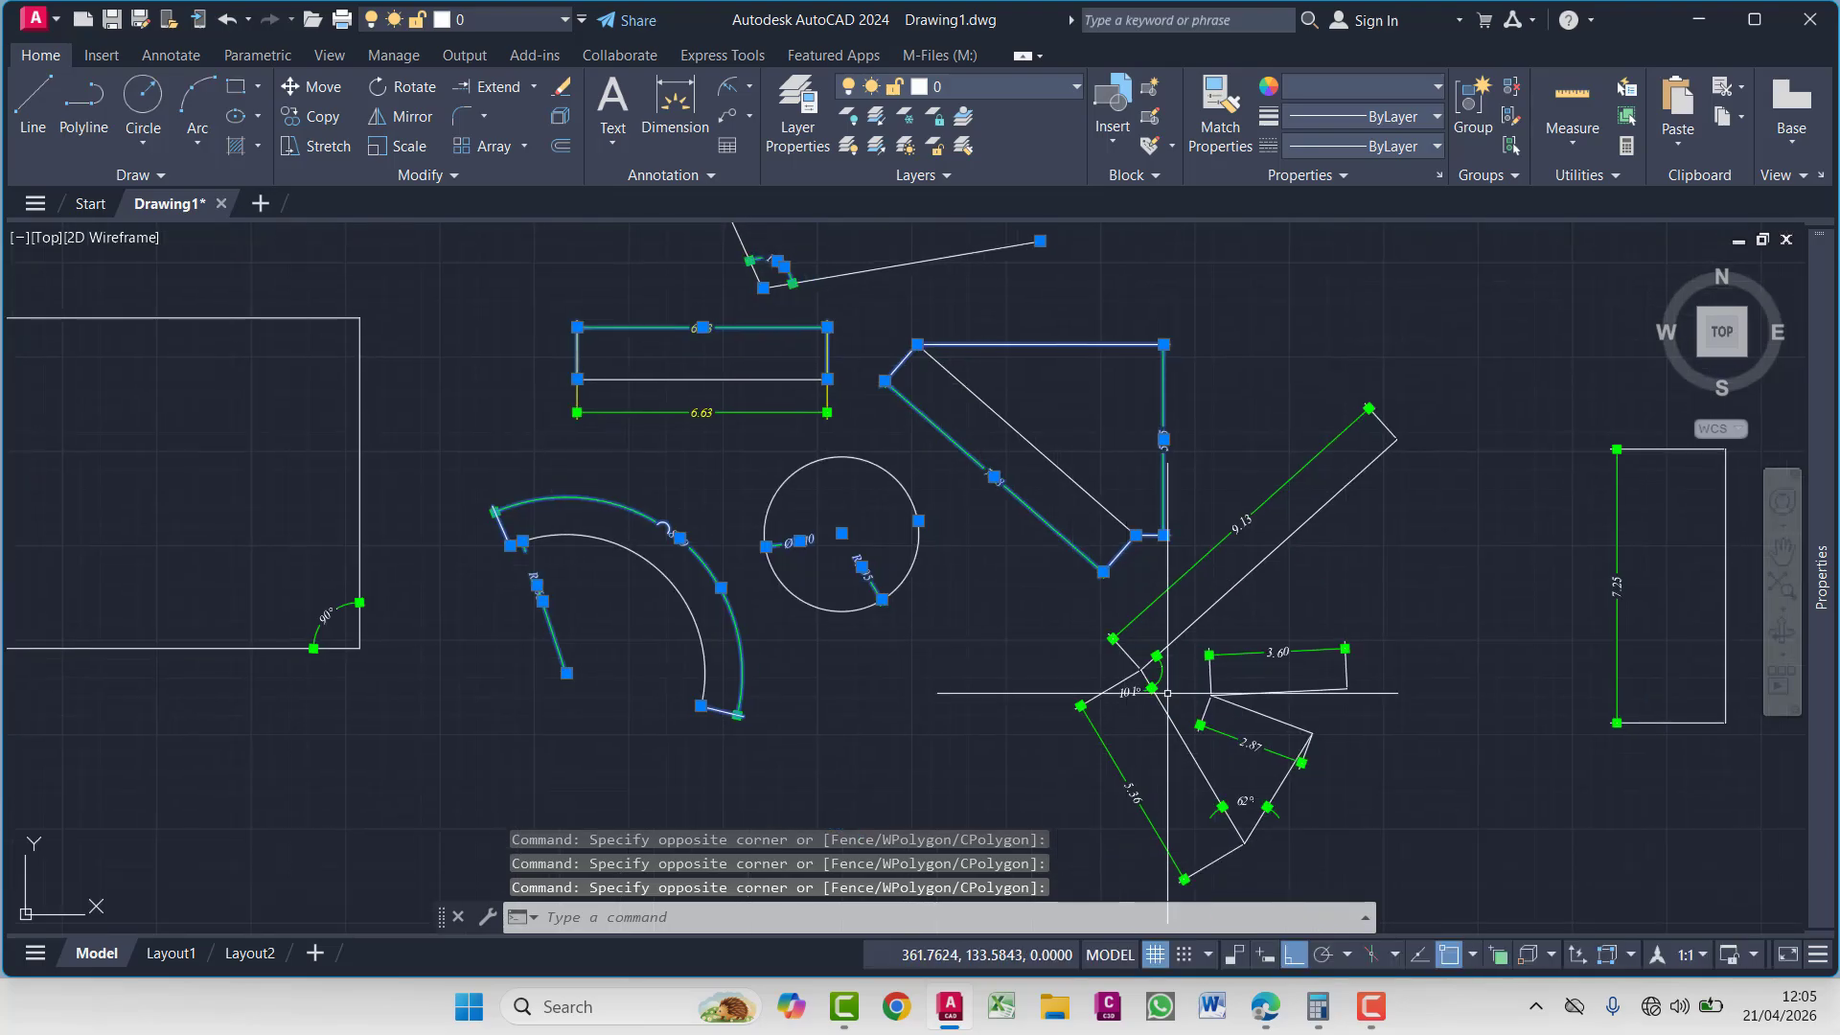
click(1213, 555)
click(1188, 533)
right_click(1180, 330)
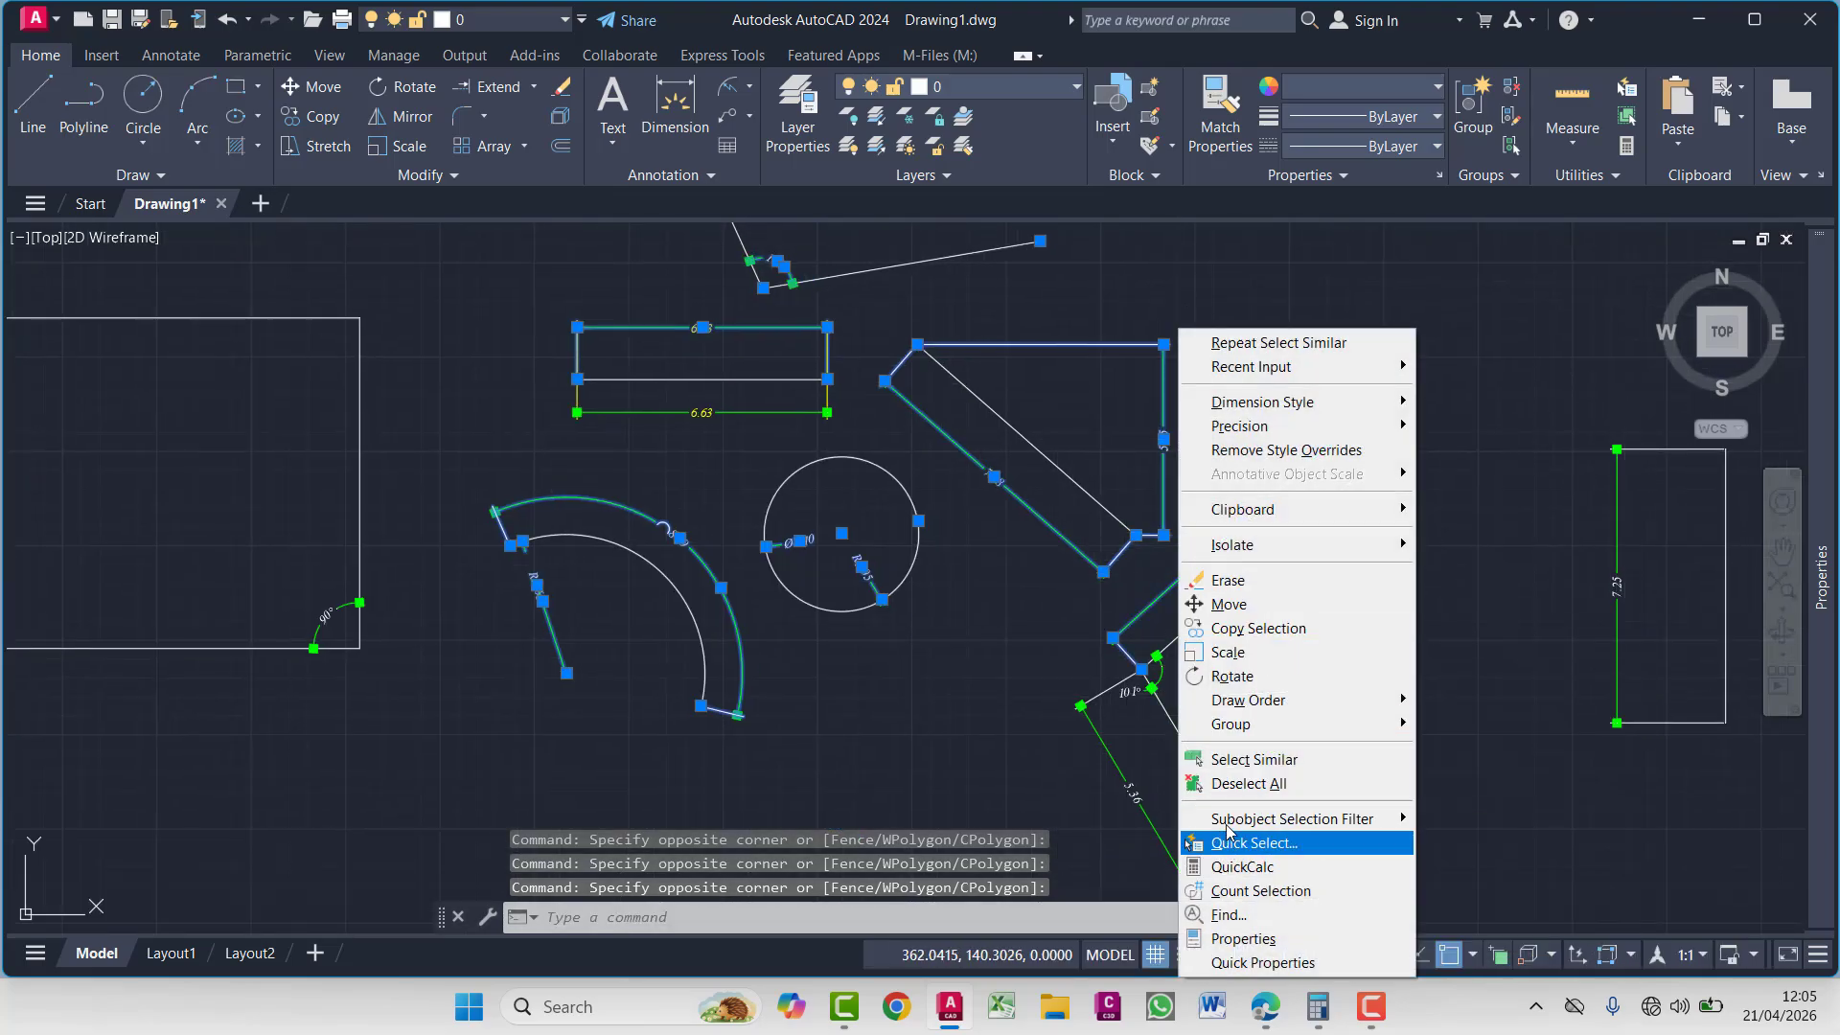
click(1251, 759)
key(Delete)
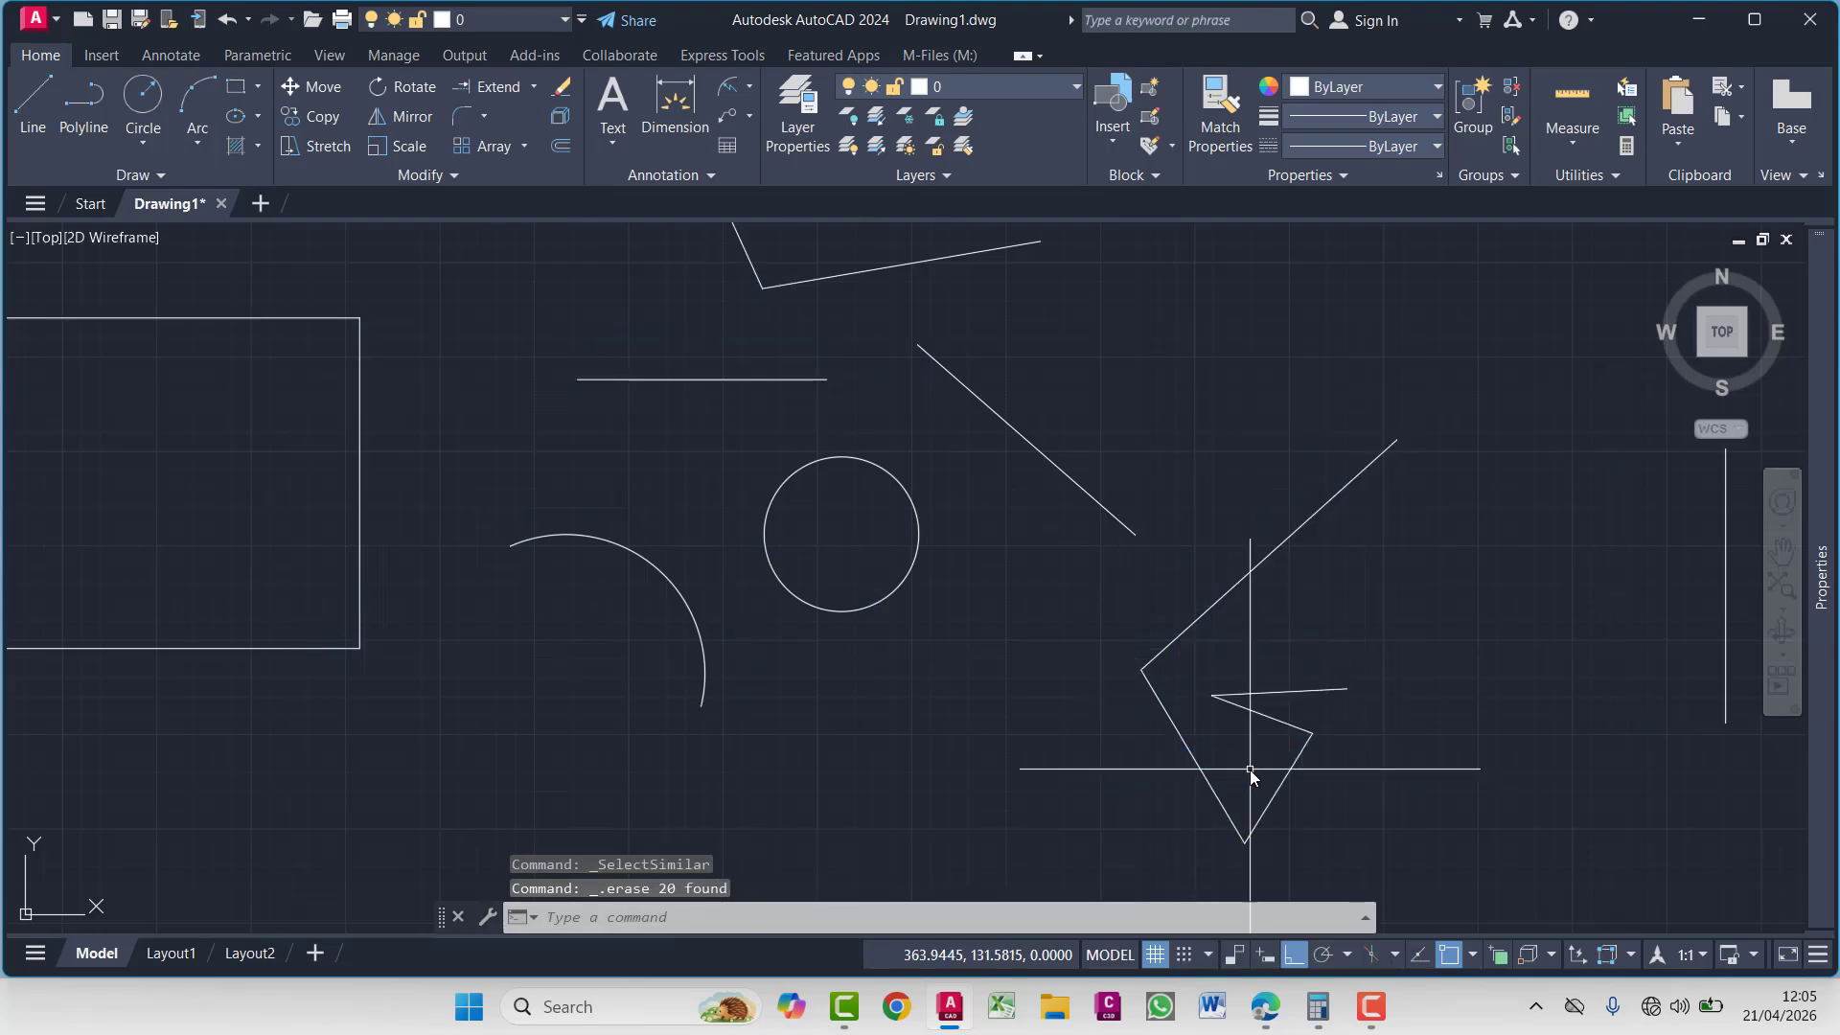
Create a new dimension sub-style based on Standard that is used for linear dimensions only
scroll(1250, 769, down, 2)
scroll(989, 608, down, 3)
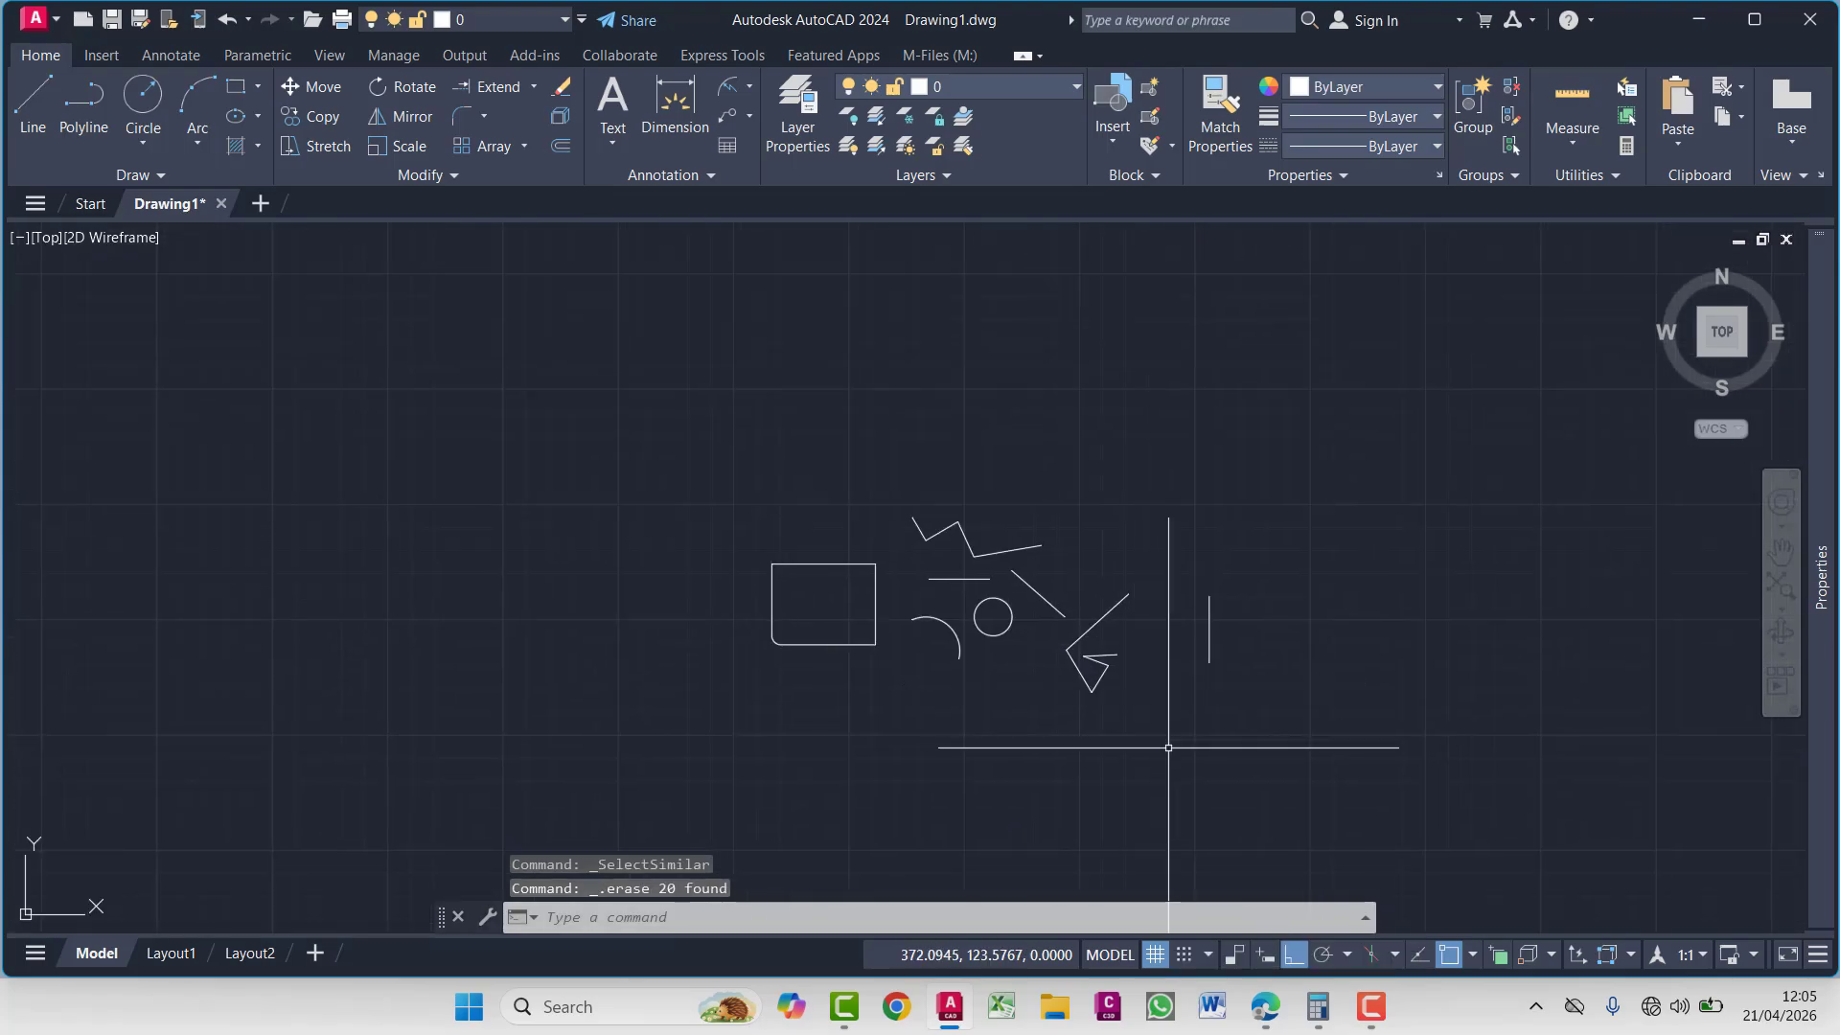
text(d)
key(Return)
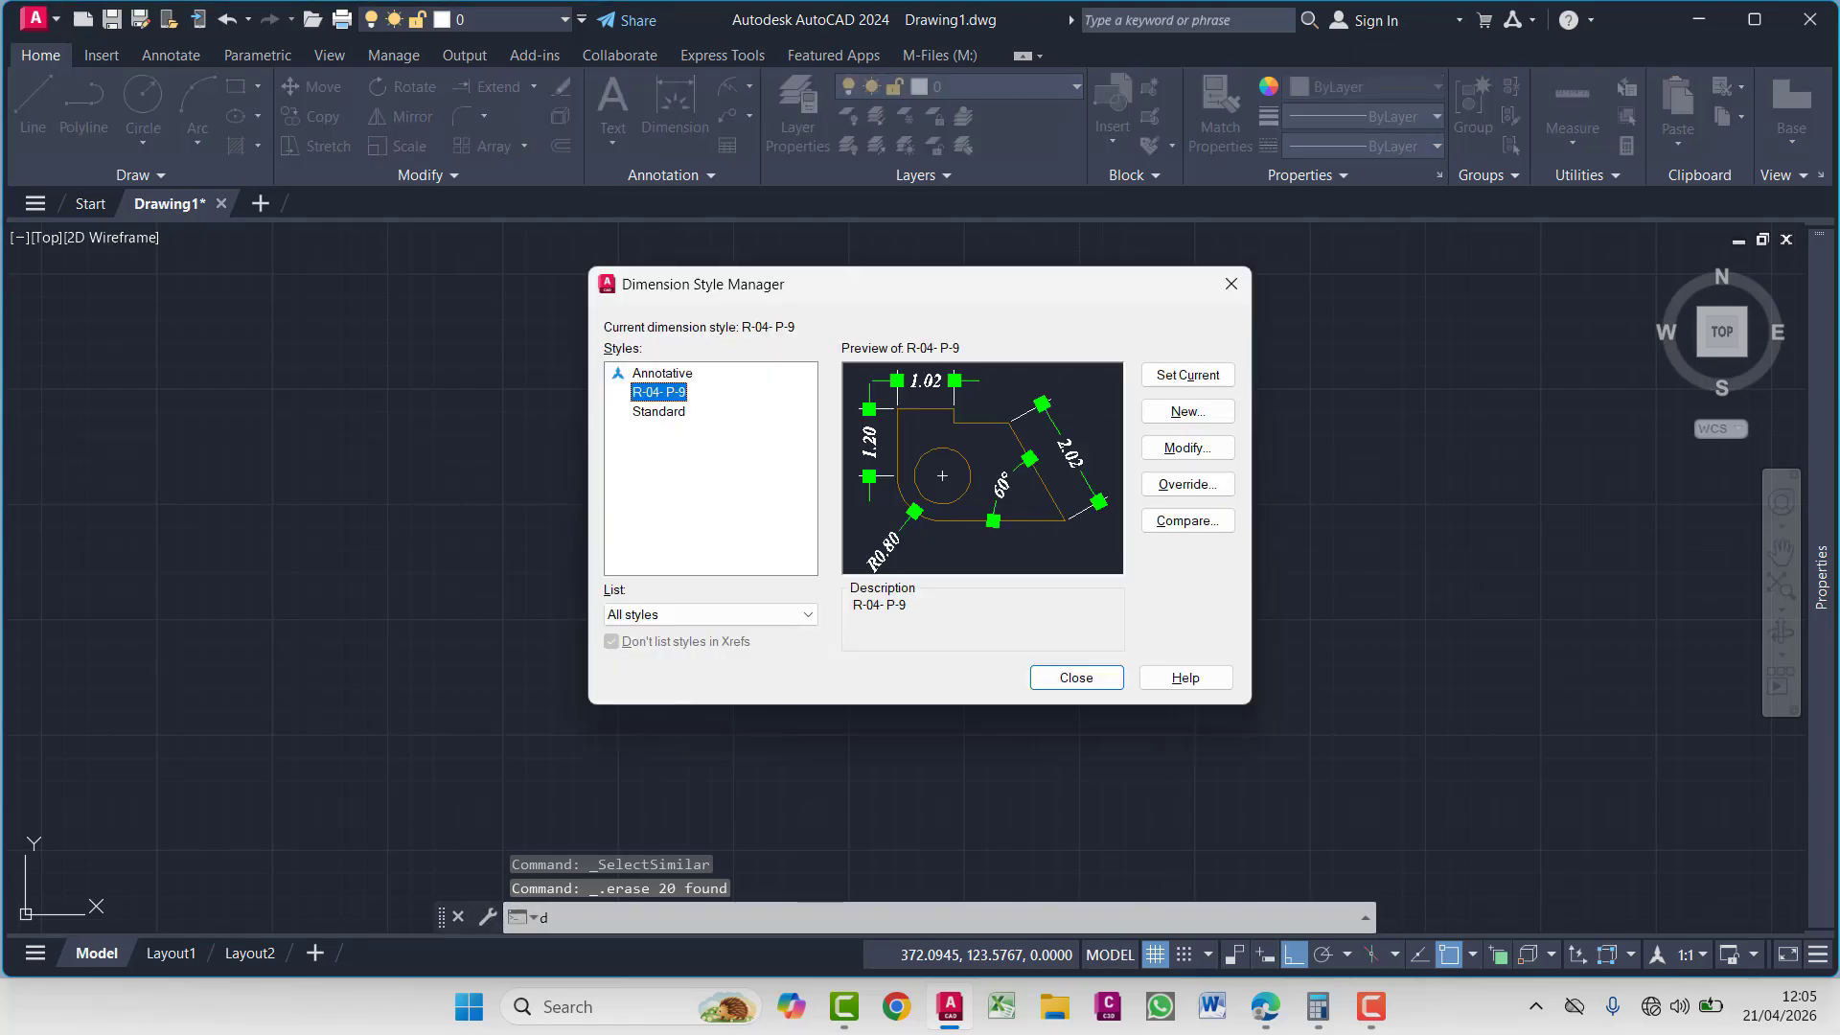
click(1197, 414)
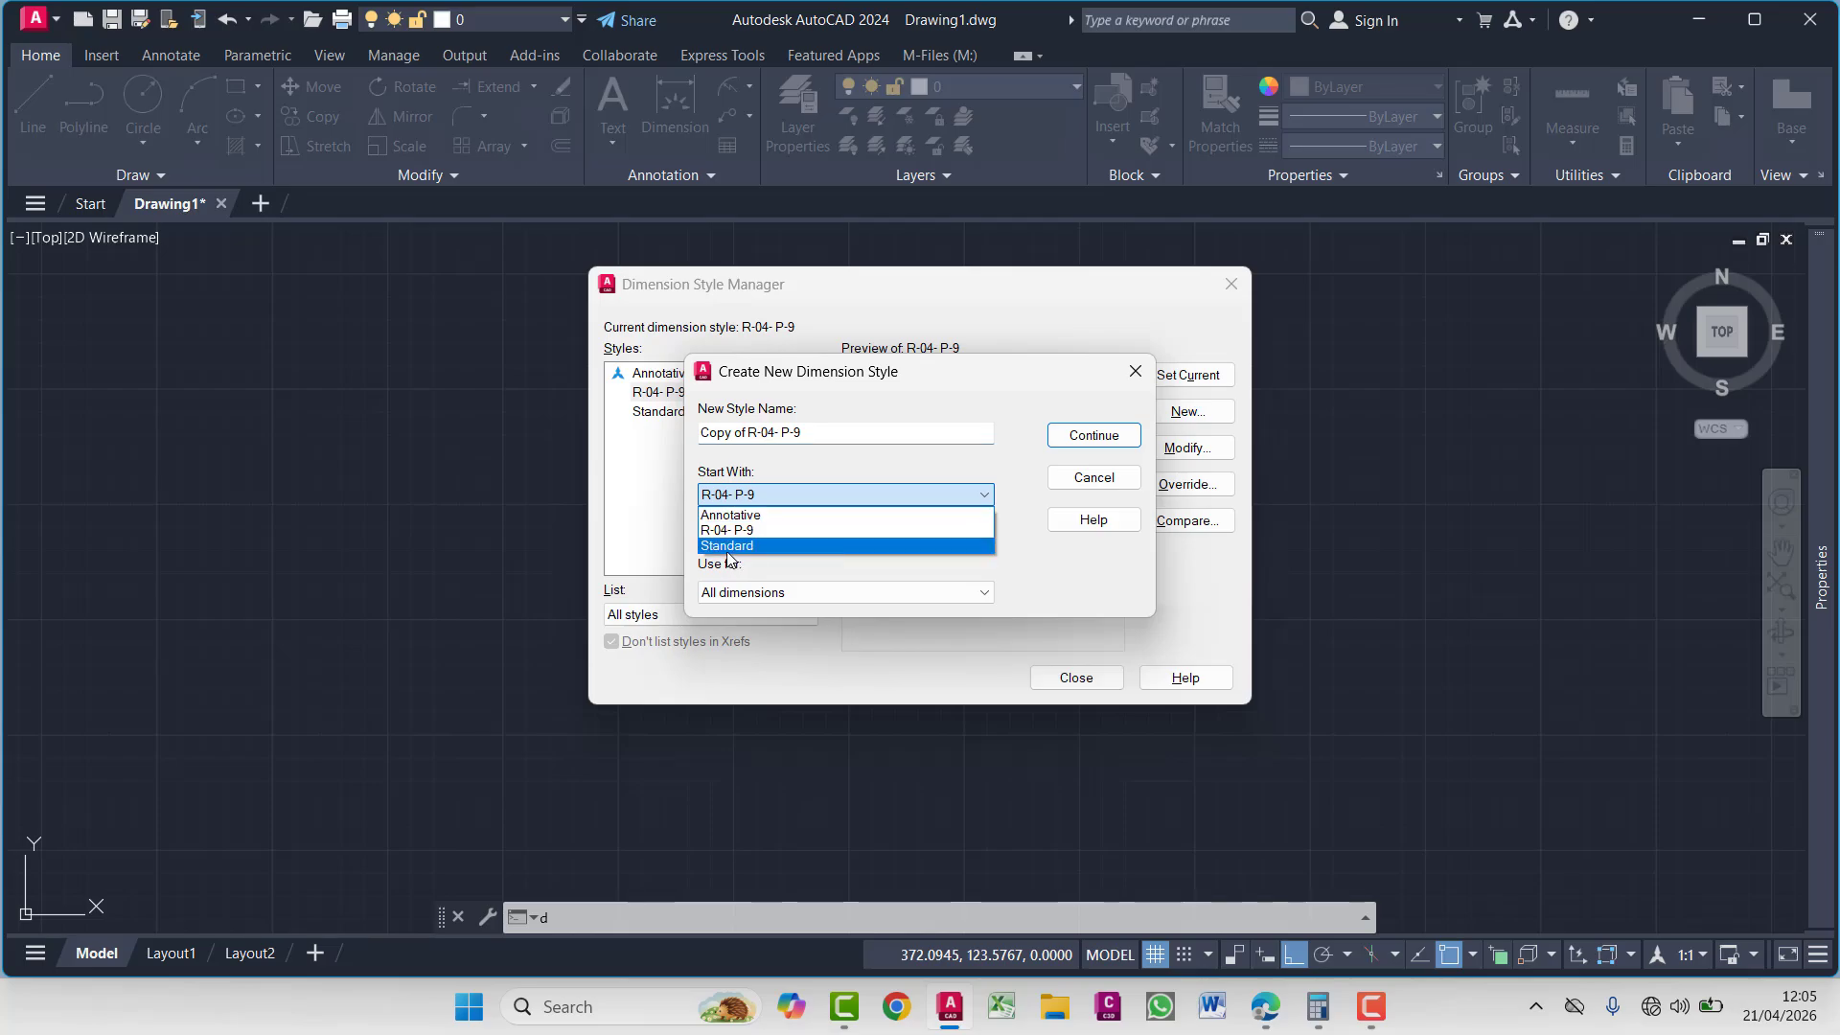
click(727, 545)
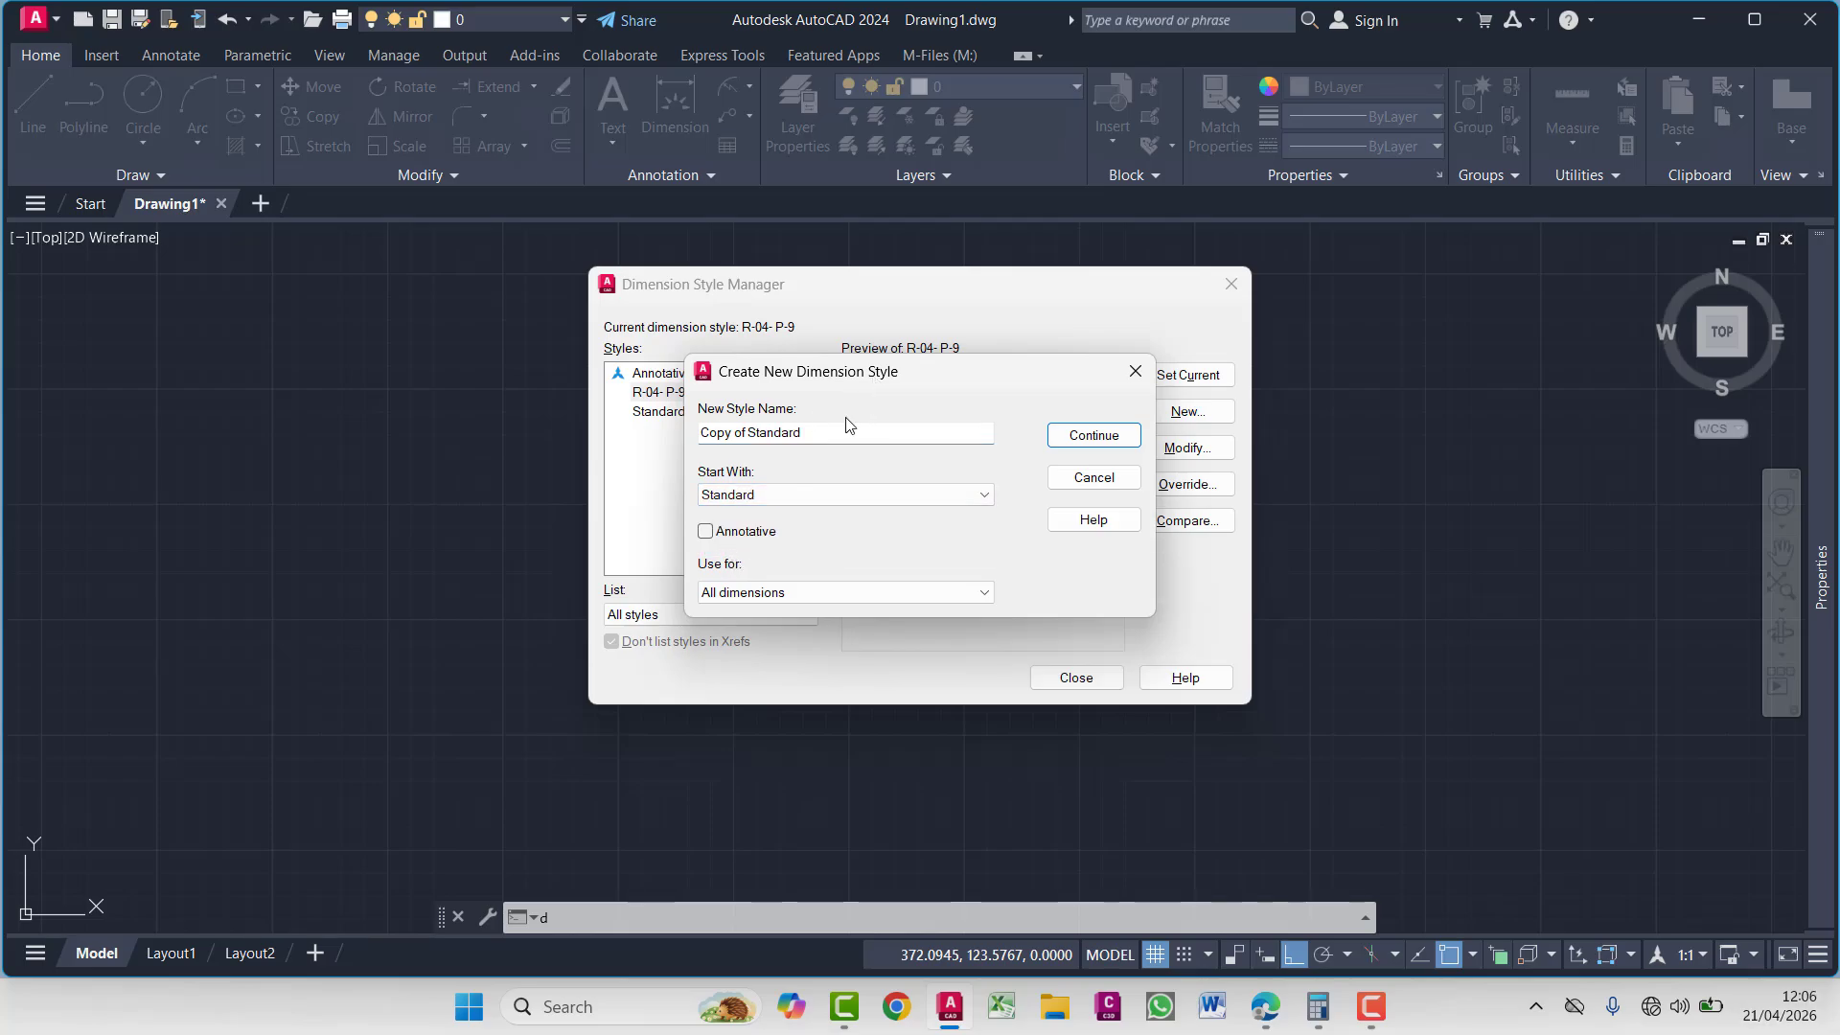
double_click(813, 432)
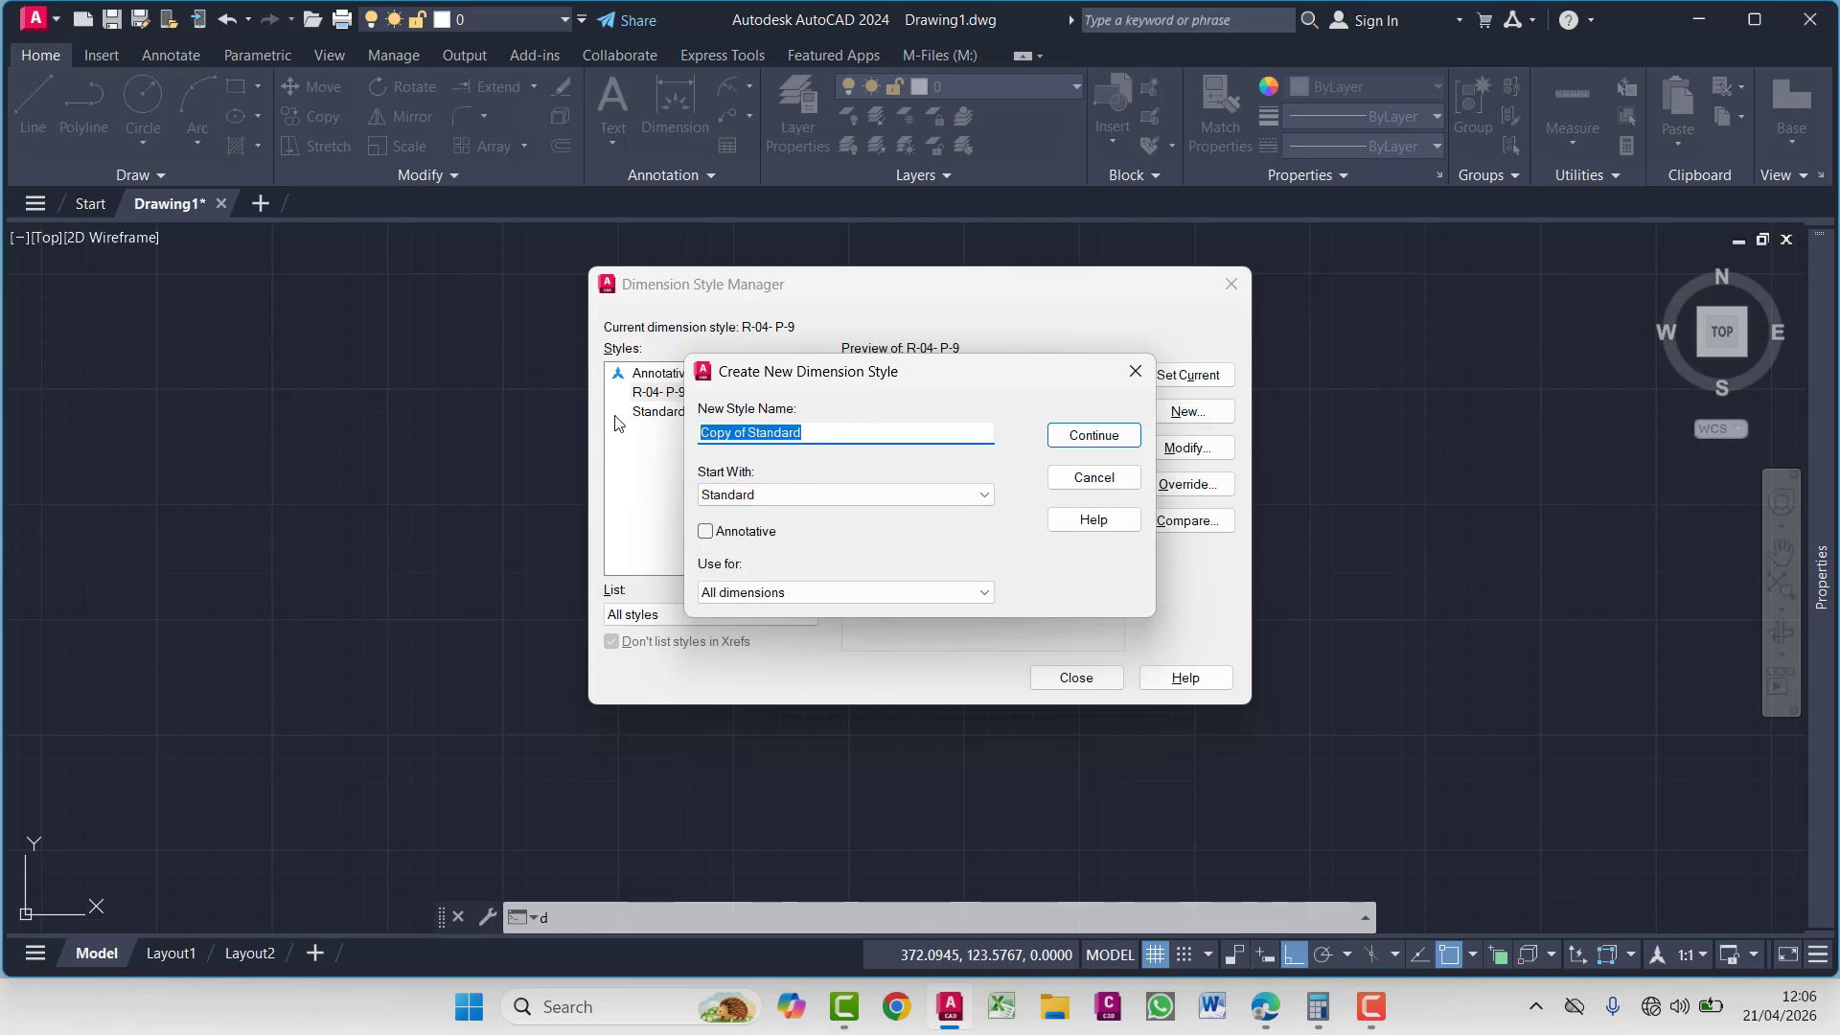
text(liner)
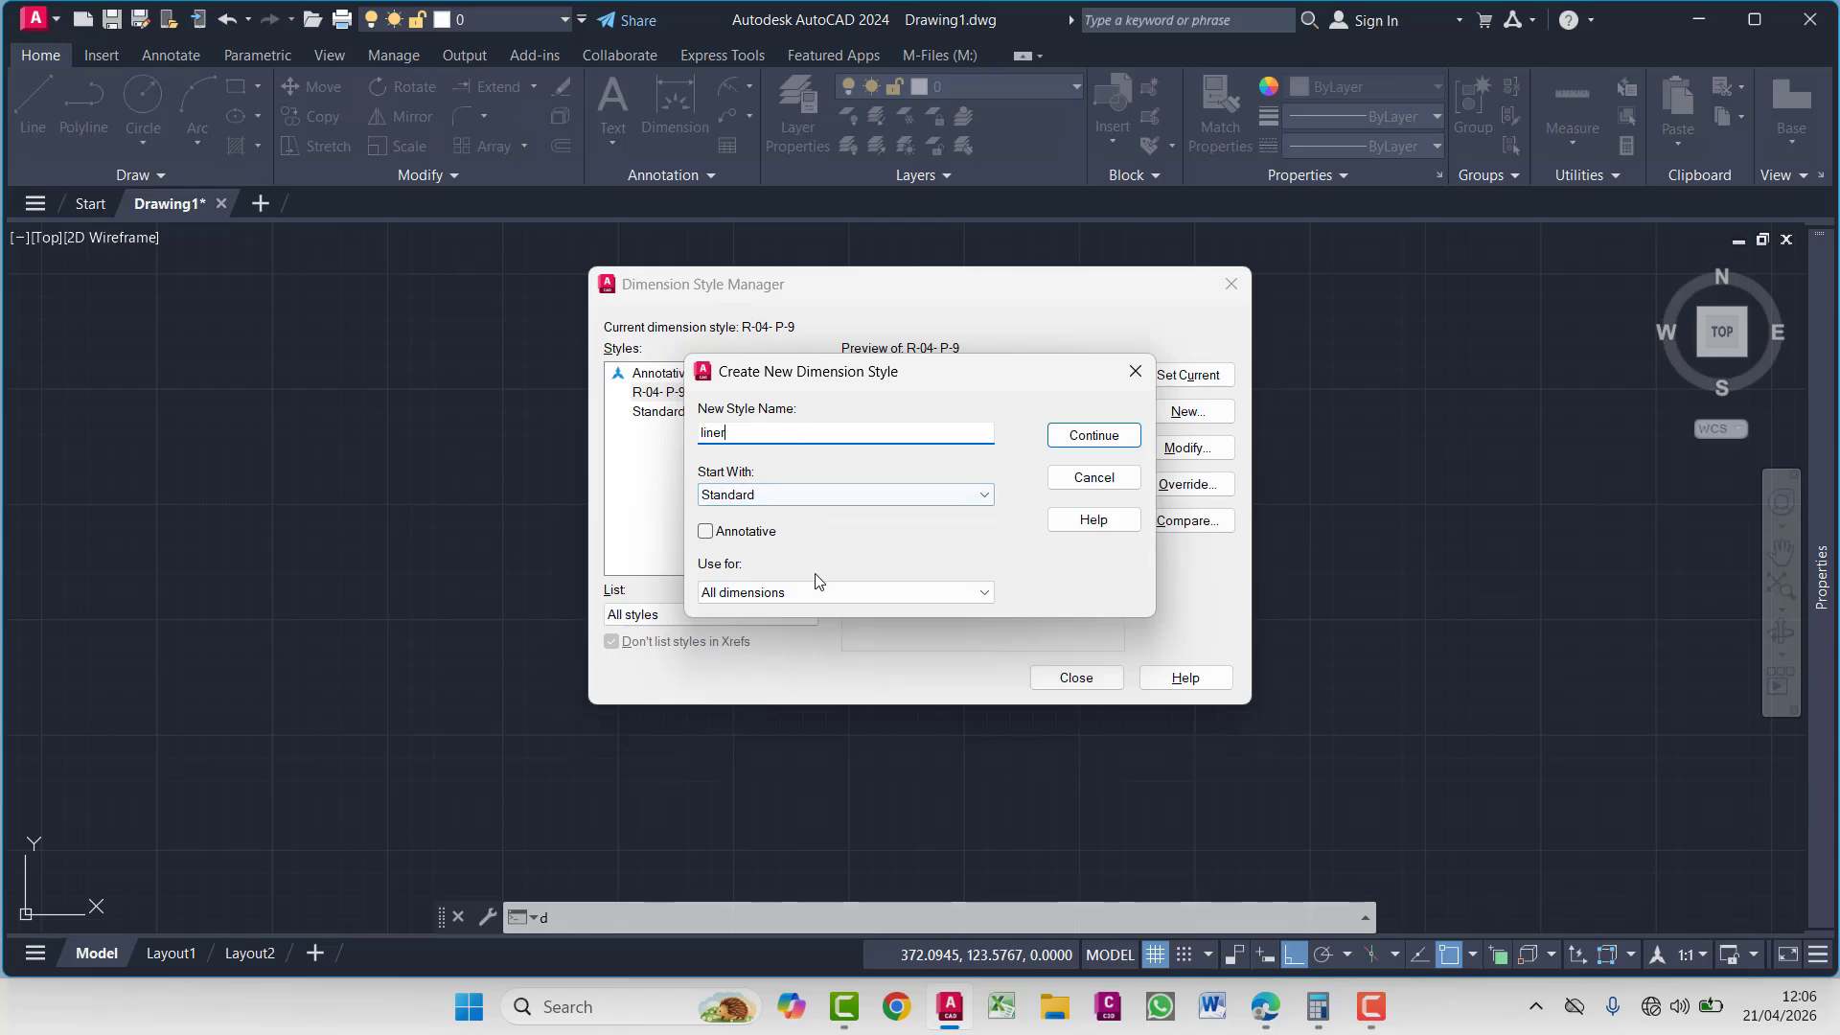
click(781, 594)
click(754, 629)
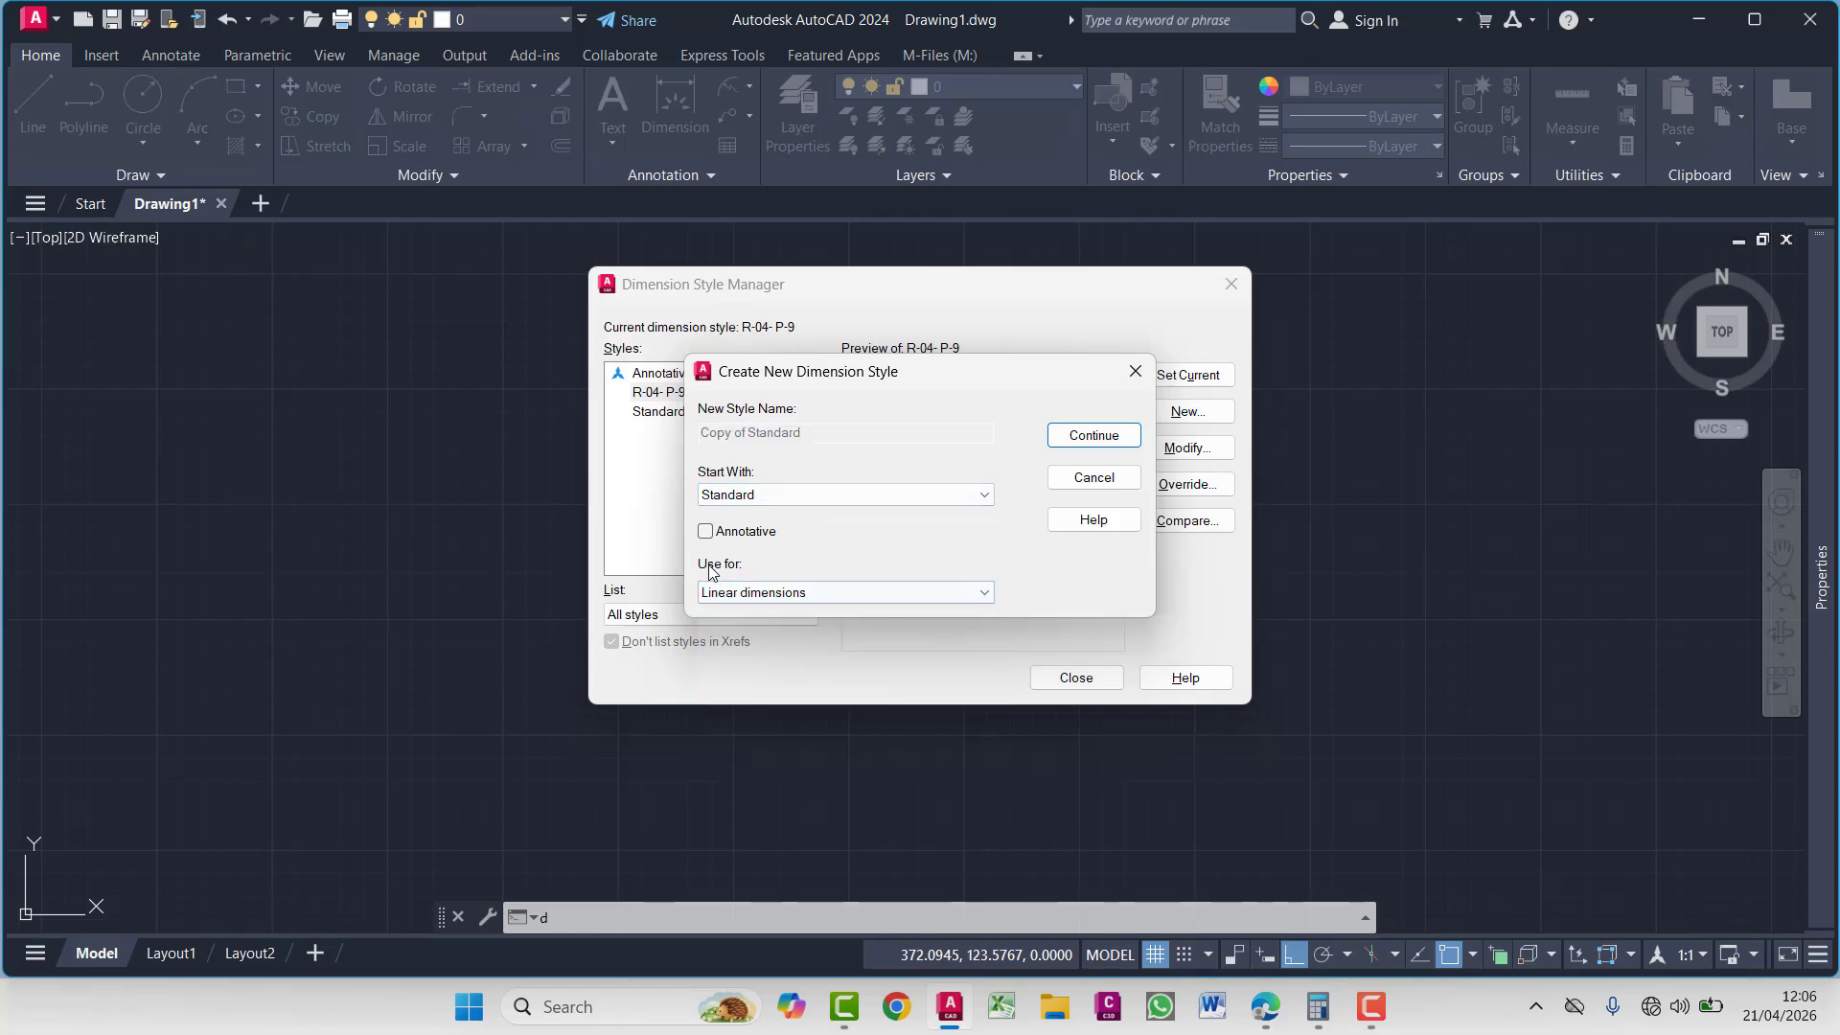
click(1093, 433)
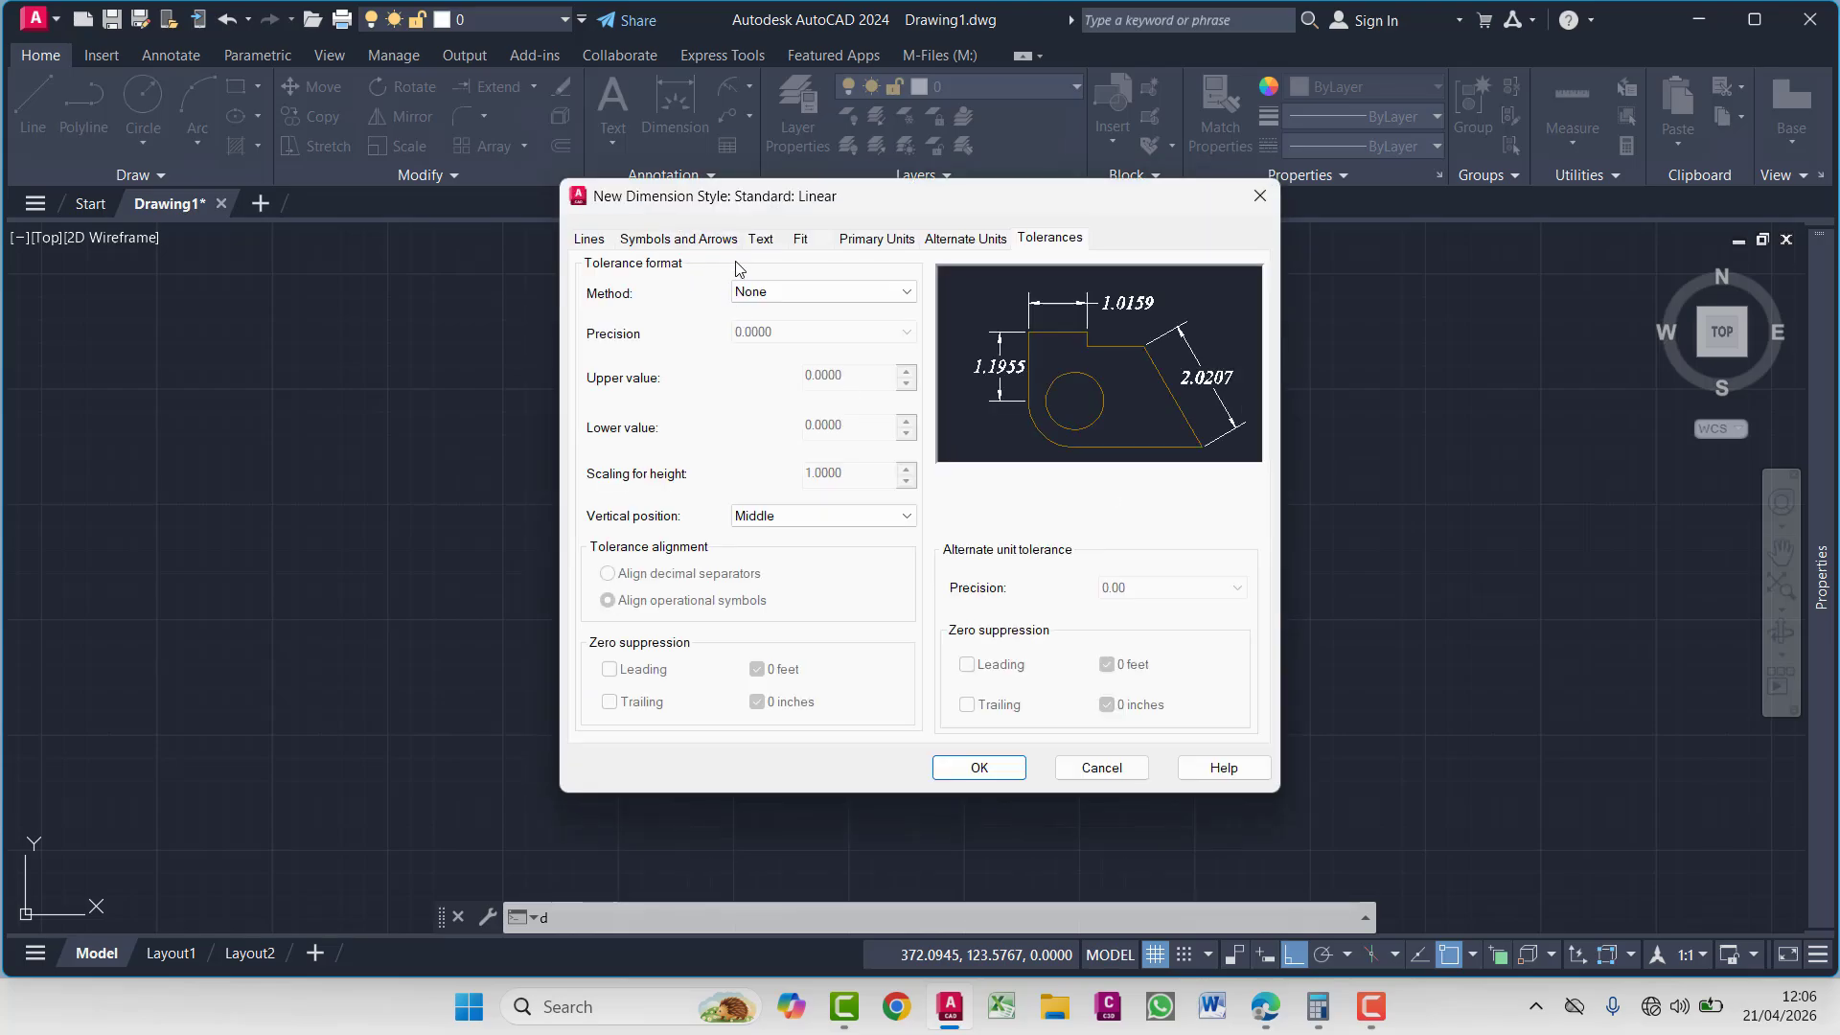
Set the dimension line color of the Standard: Linear sub-style to Yellow
click(678, 242)
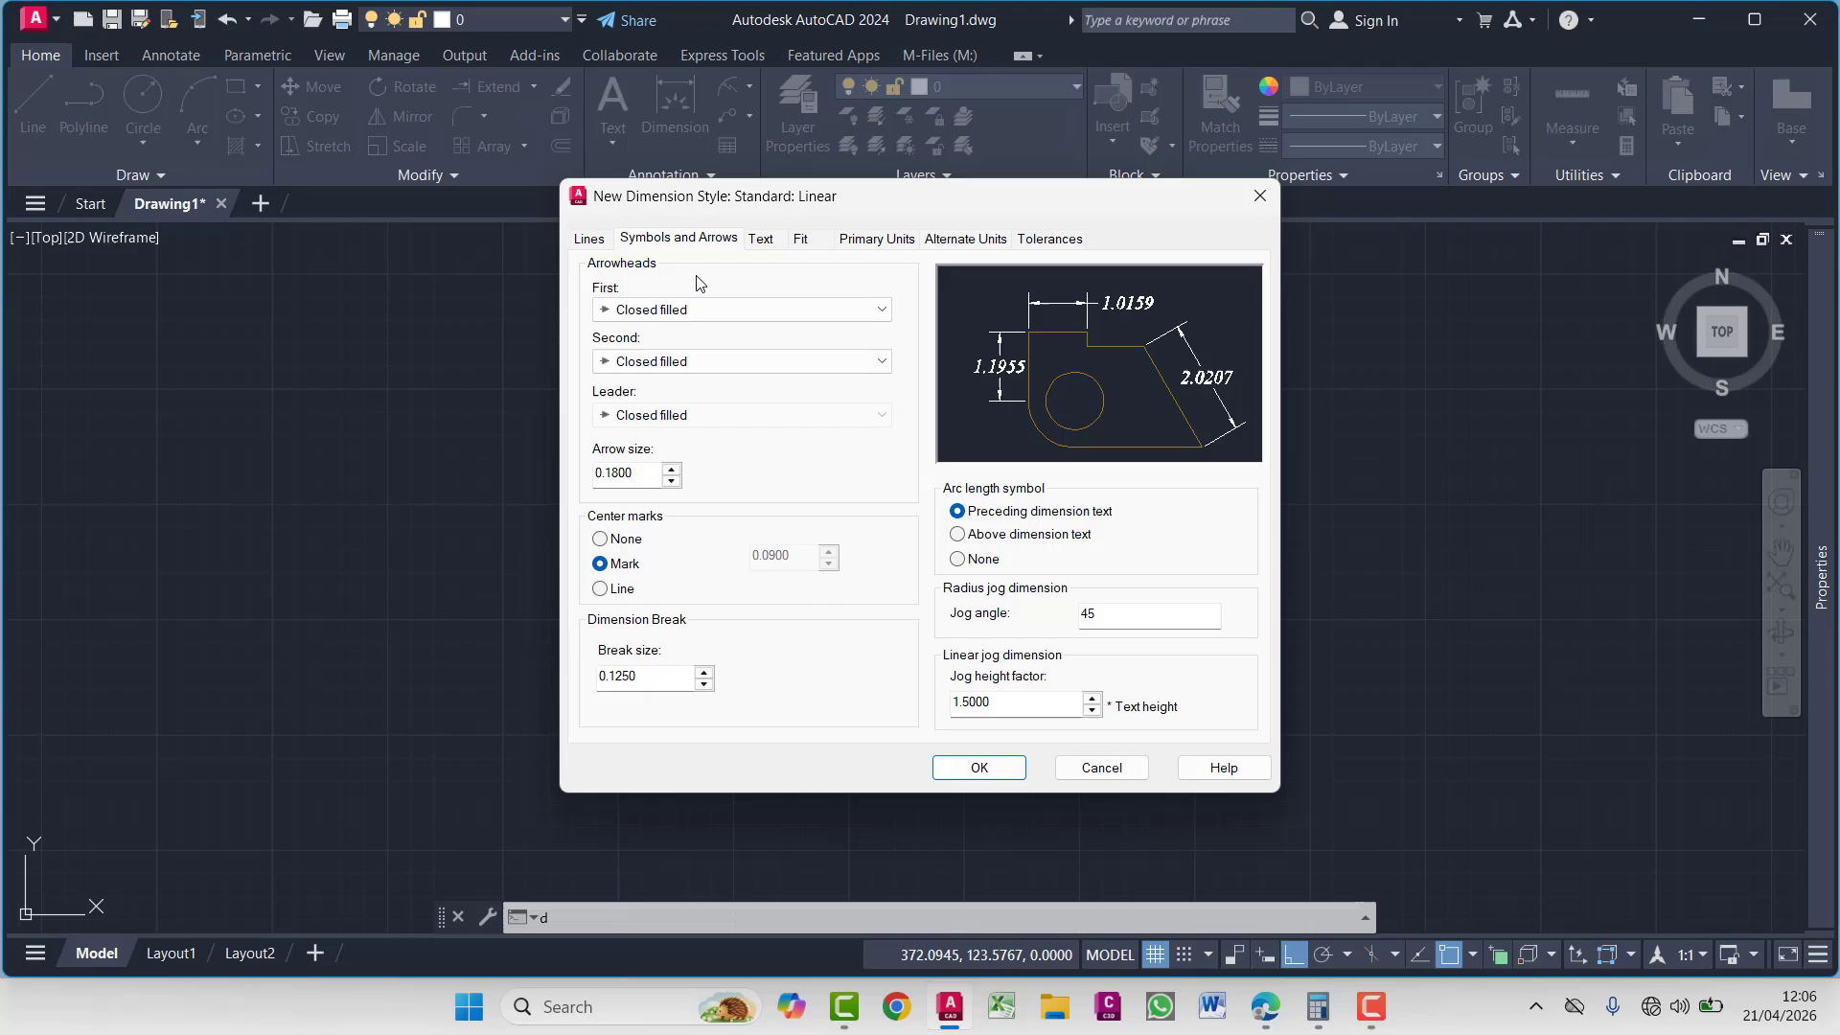
click(591, 241)
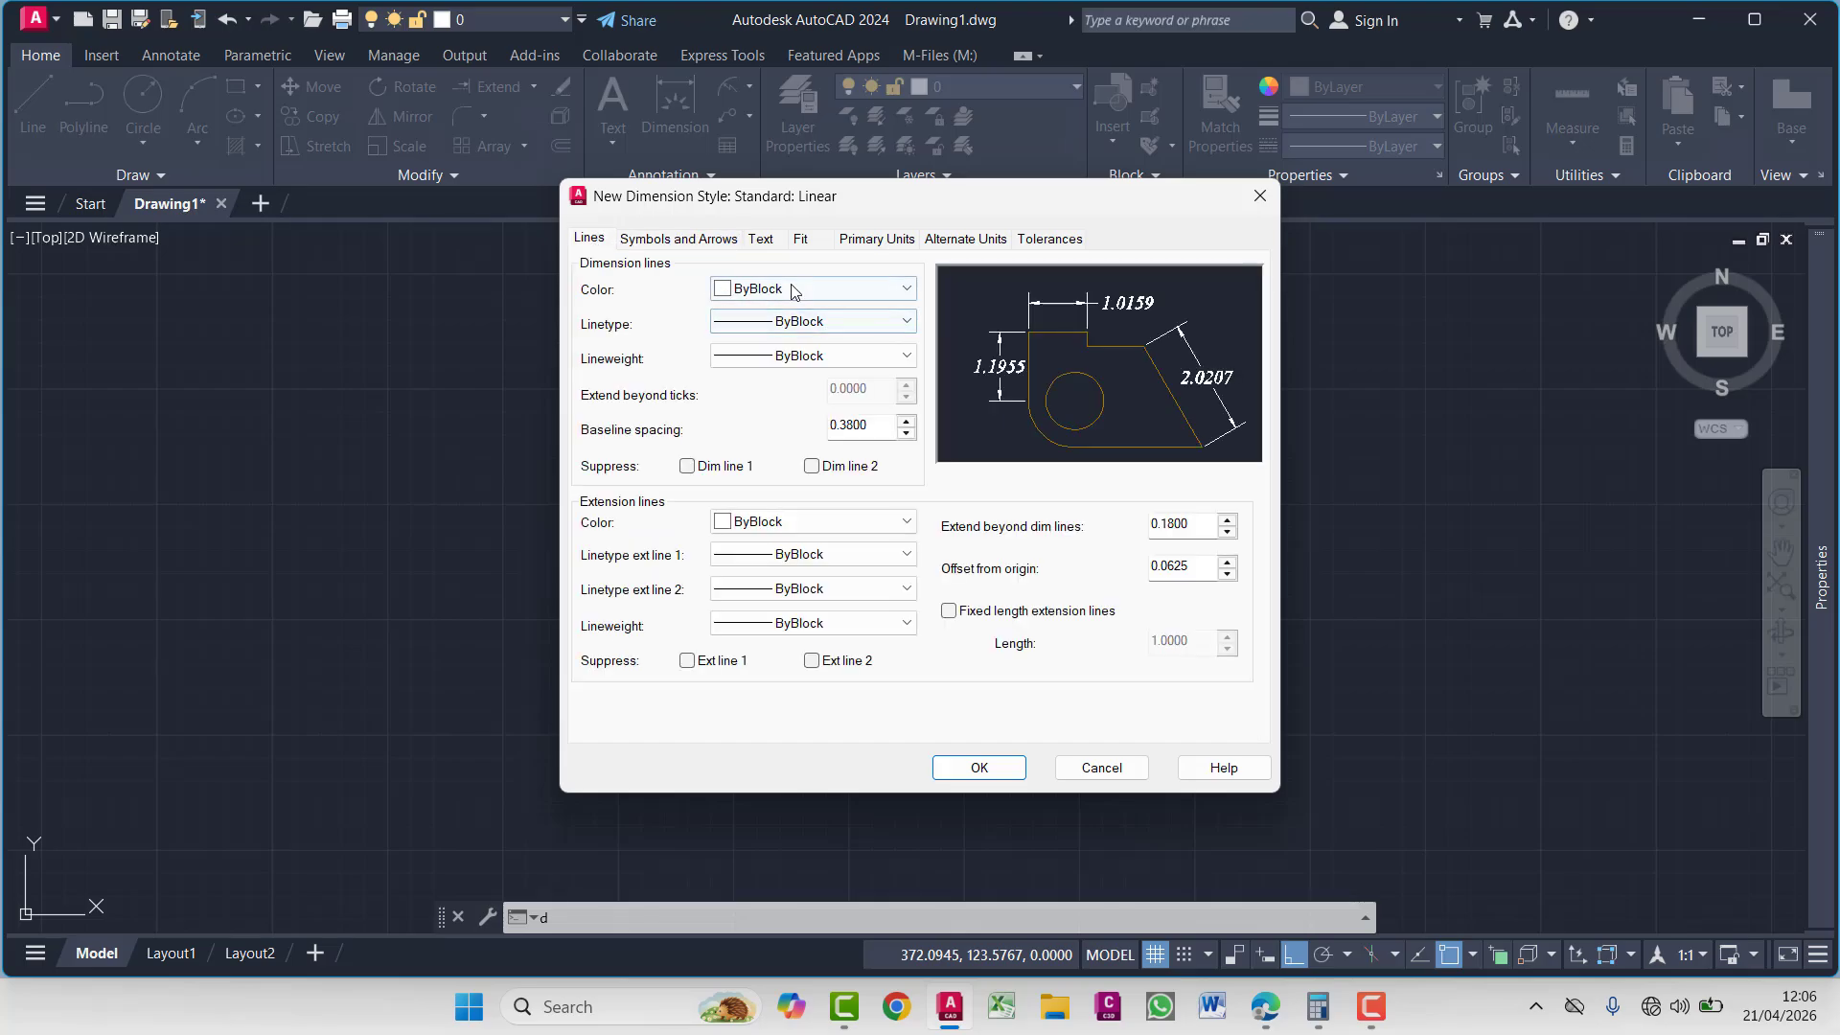
click(793, 291)
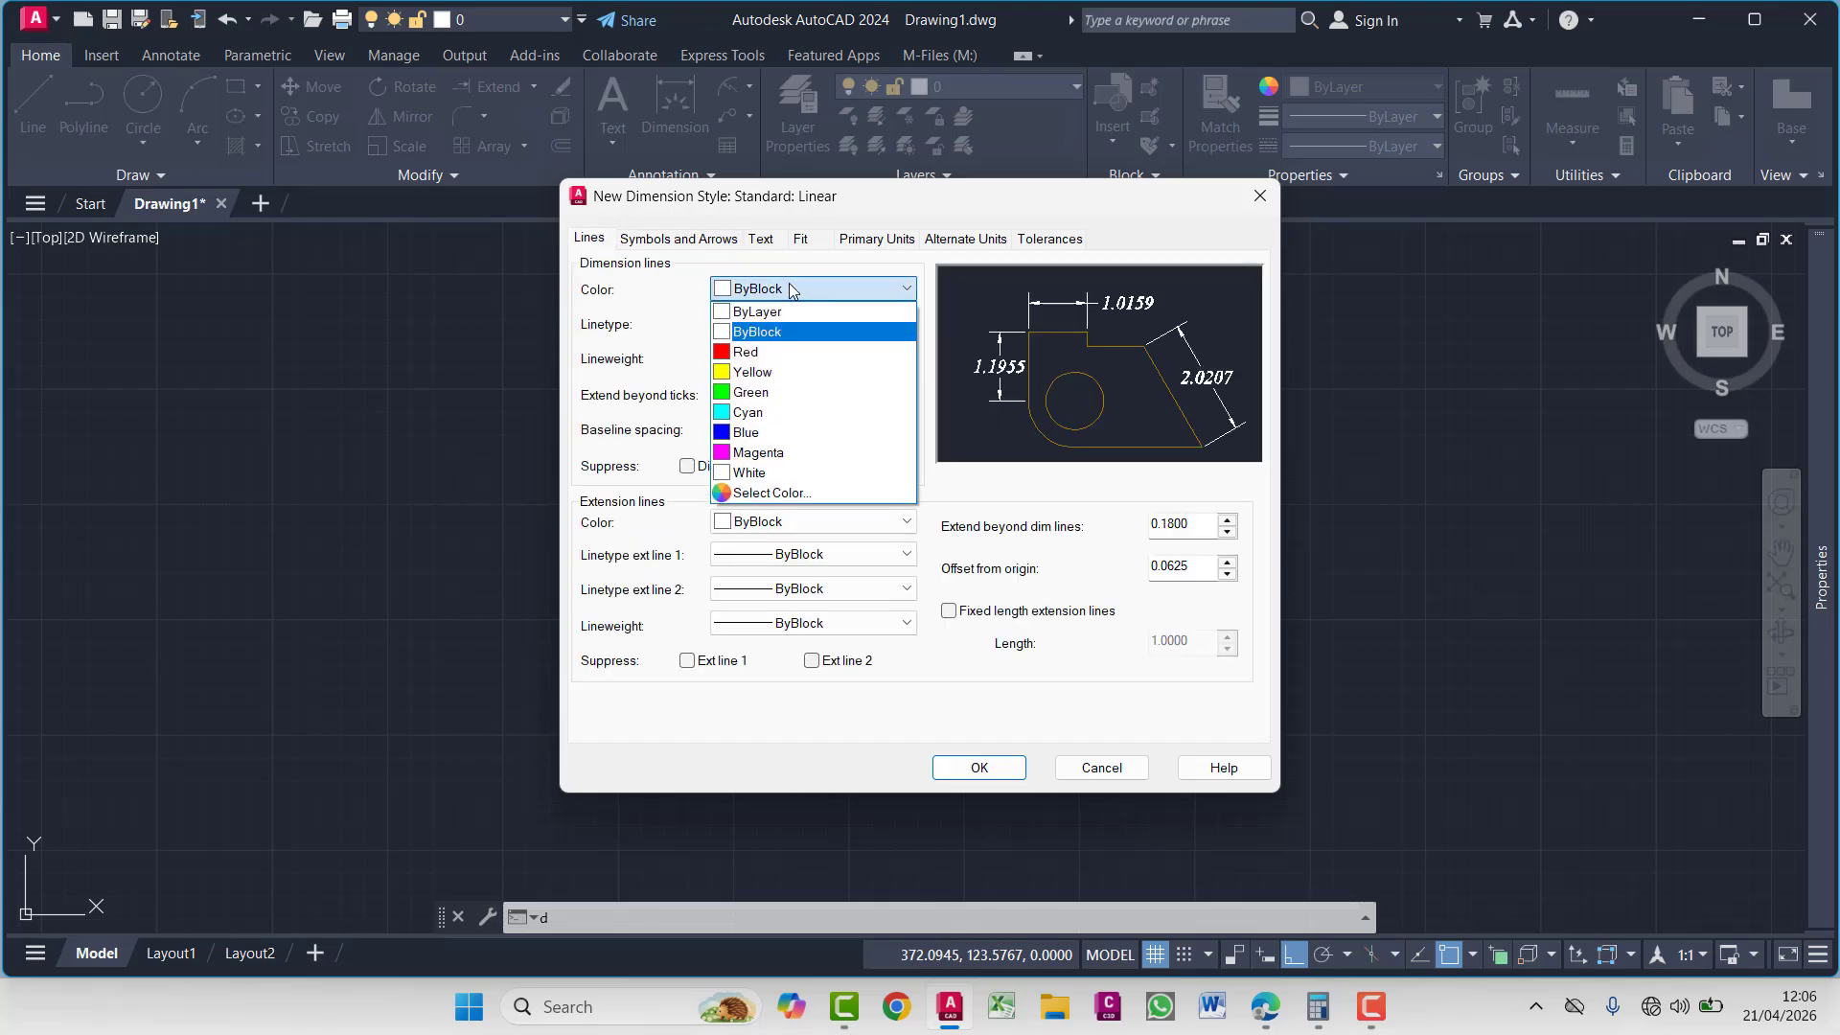
click(770, 373)
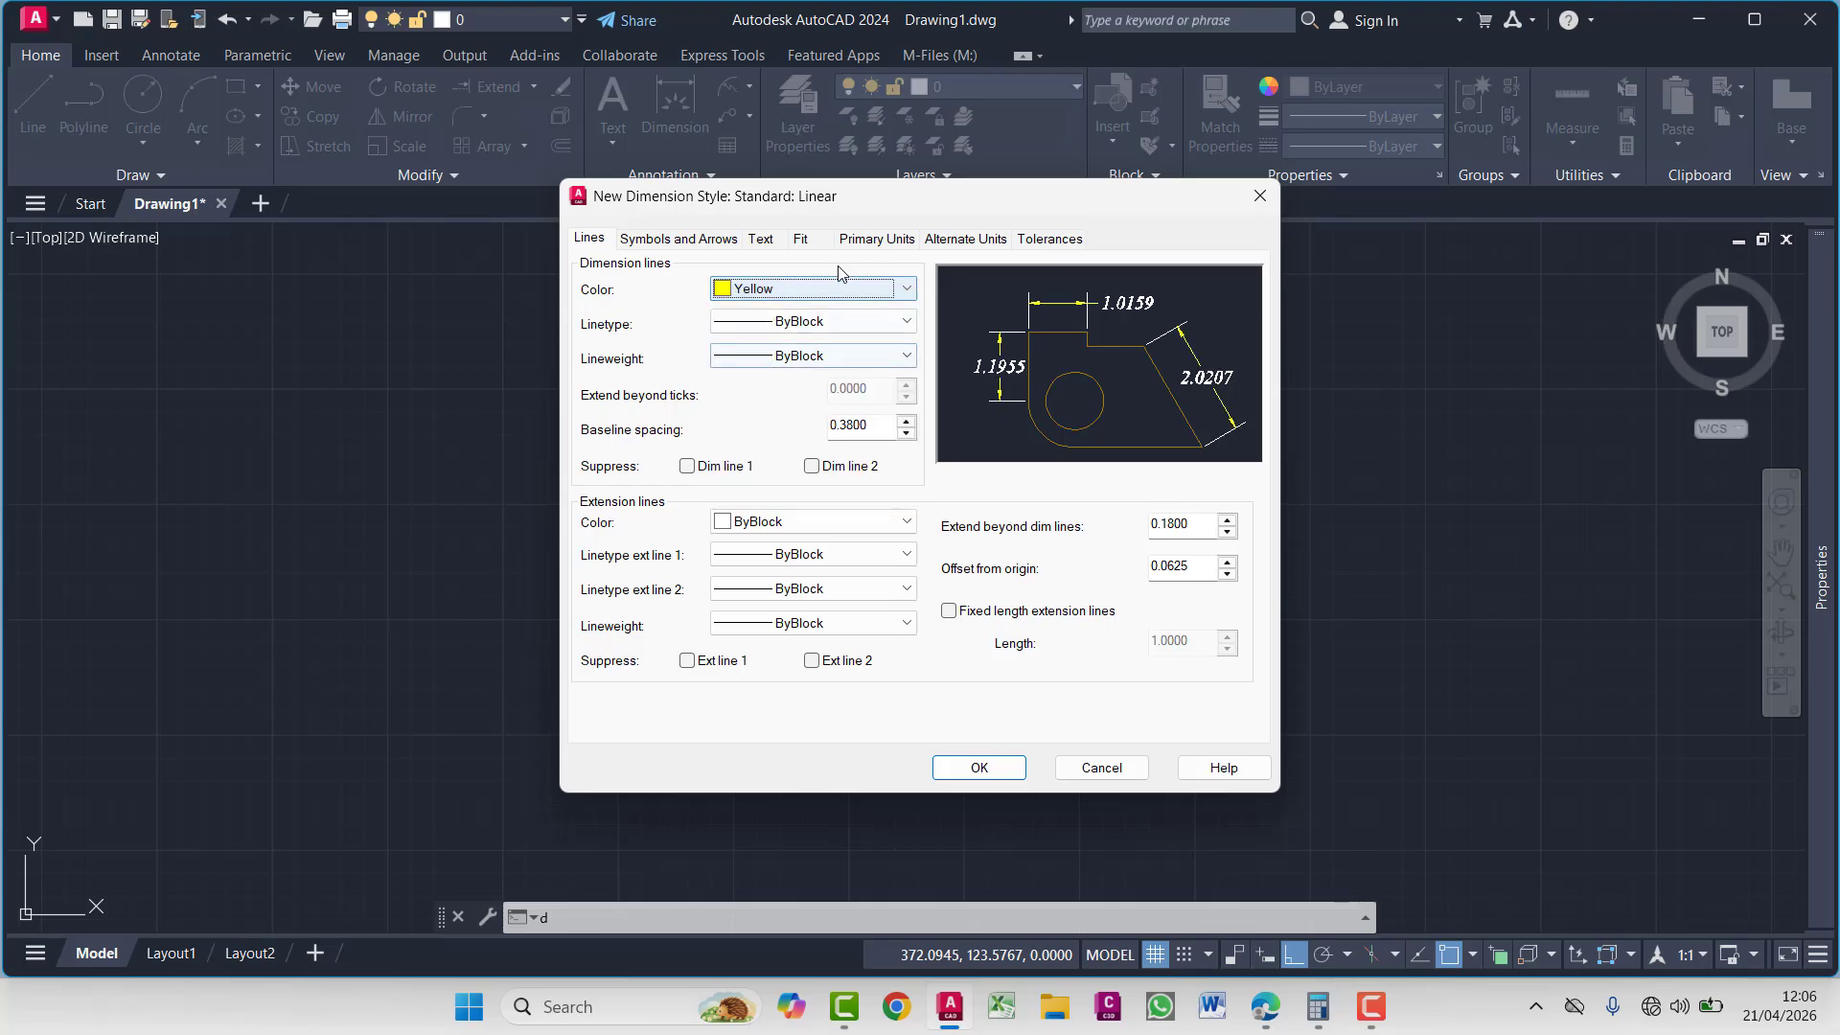
Set the first arrowhead of the Standard: Linear sub-style to Dot and accept the style settings
click(761, 240)
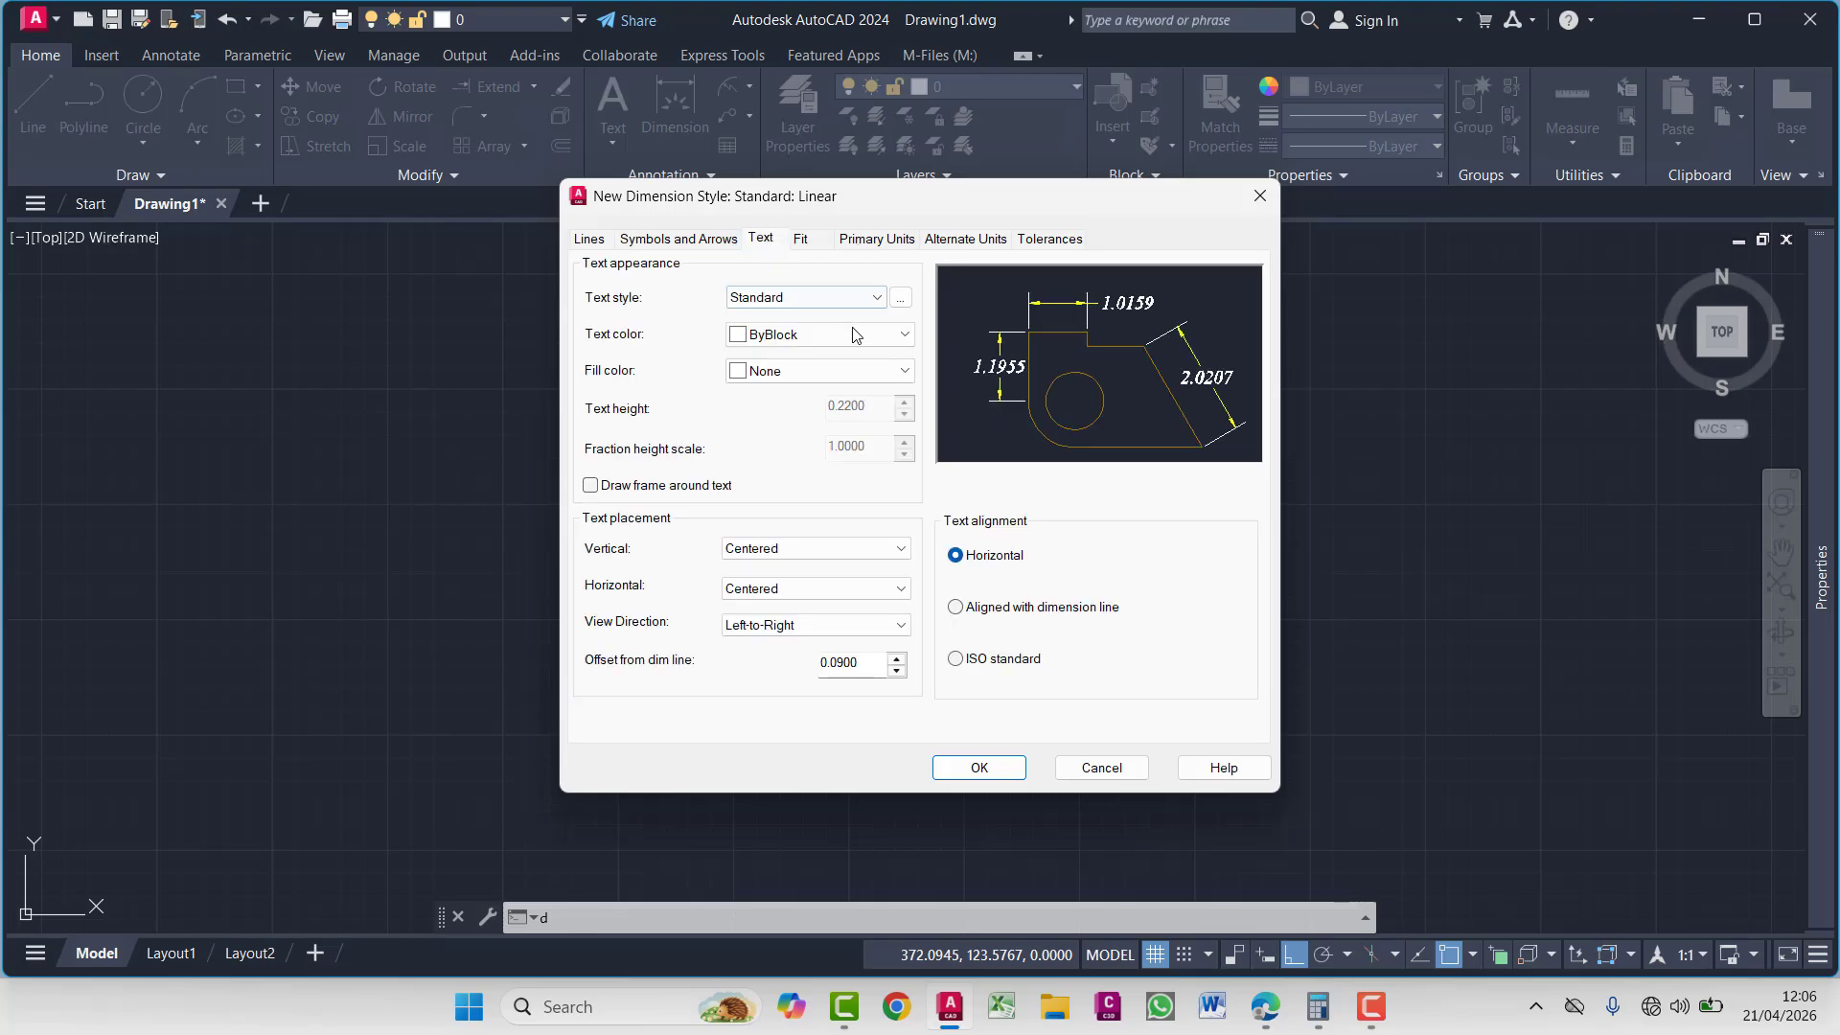
click(664, 244)
click(693, 308)
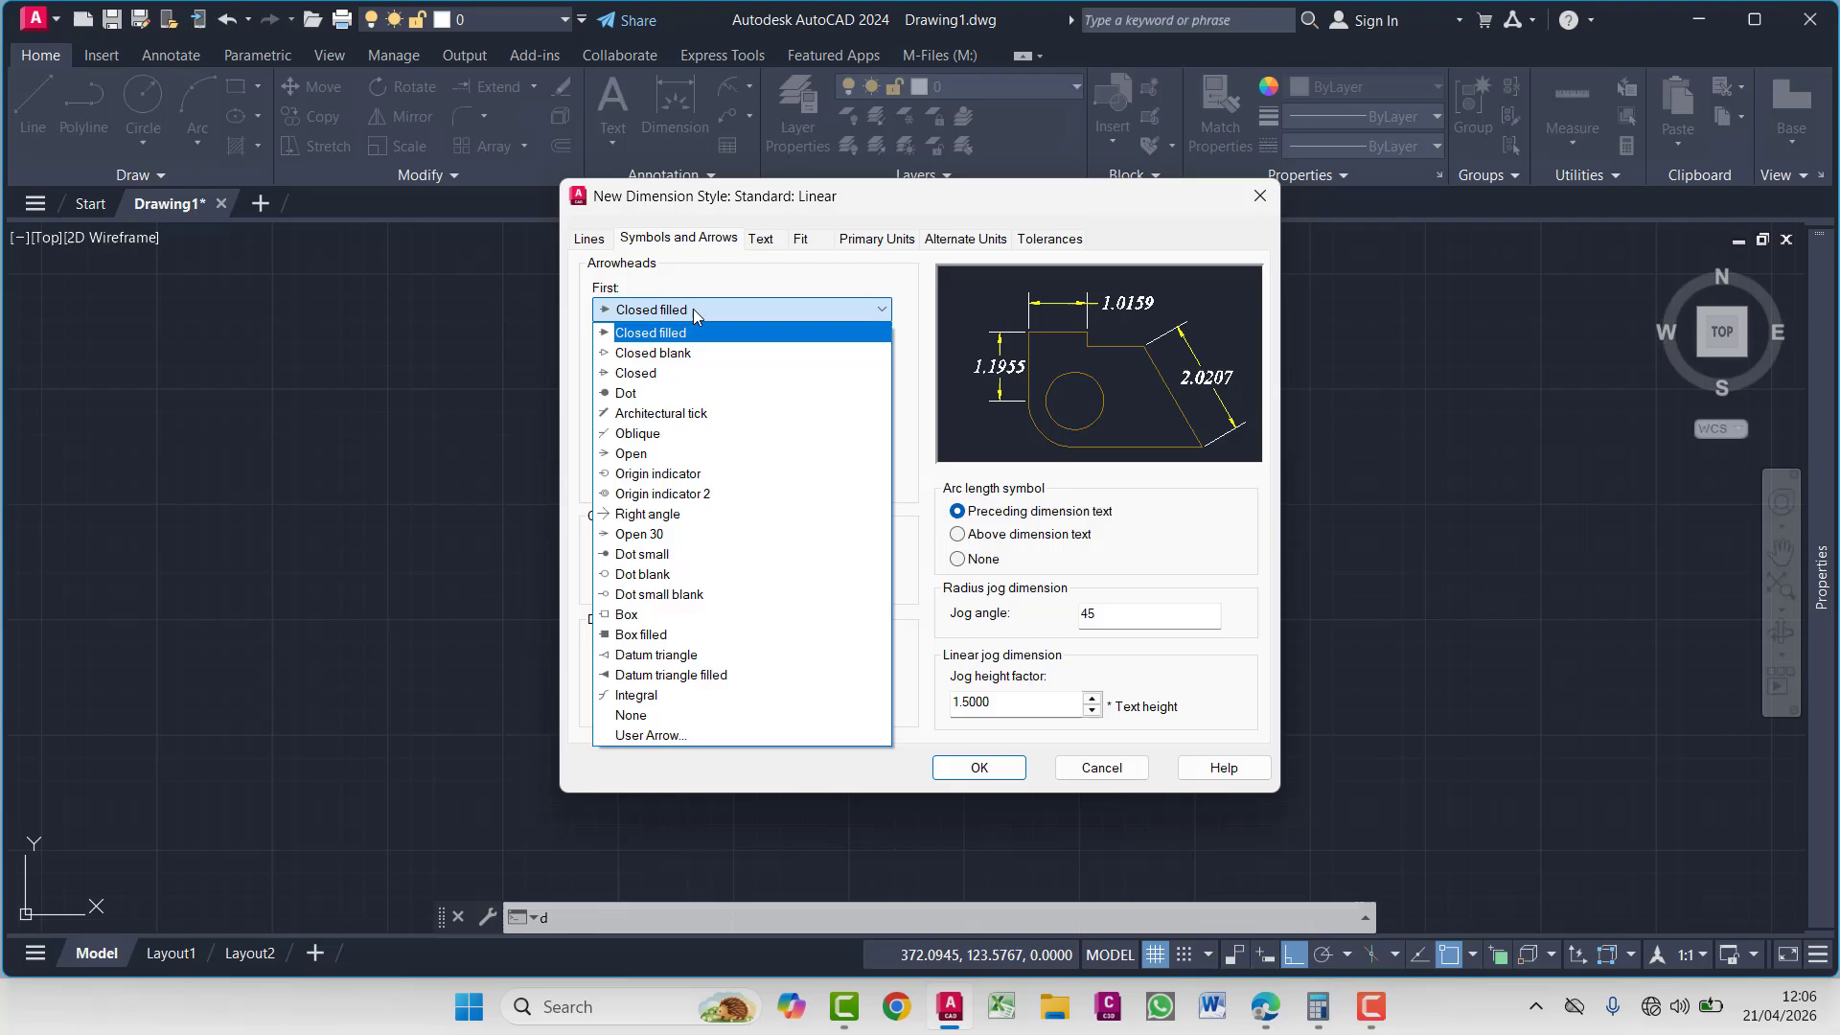
click(637, 395)
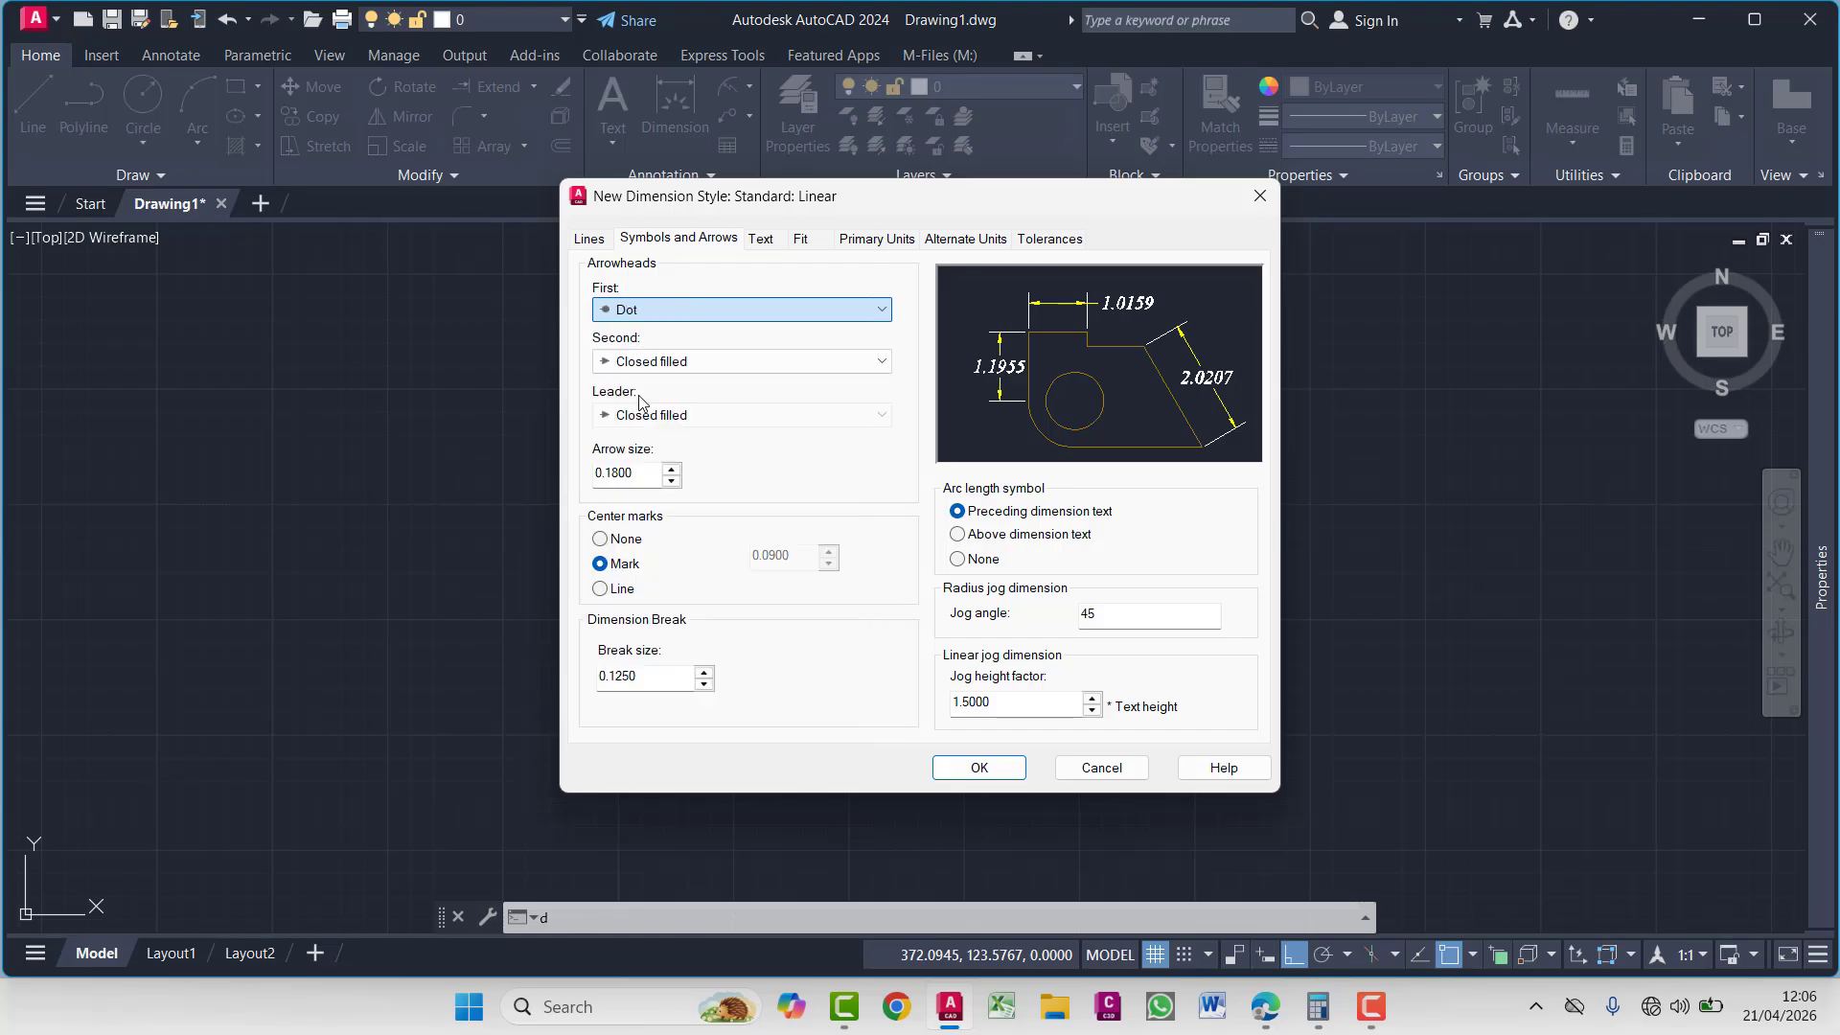
click(979, 768)
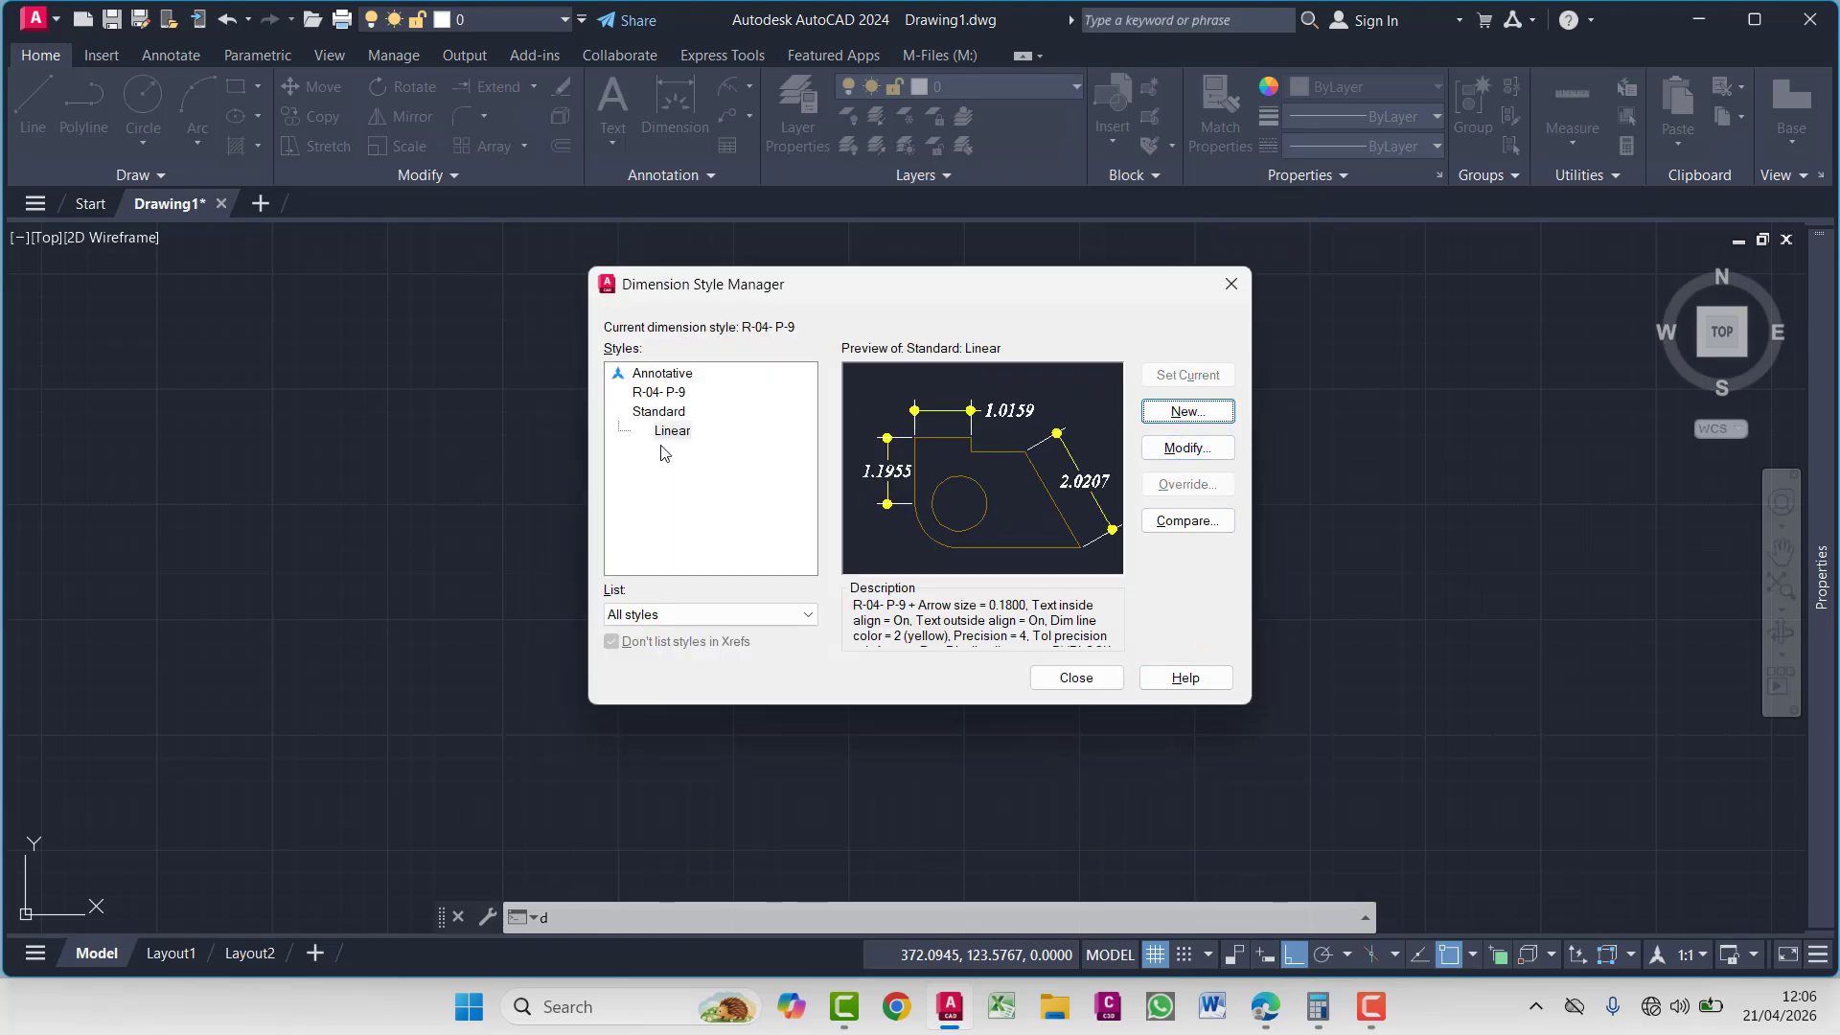
Start a new dimension style that takes its settings from Standard
click(1185, 411)
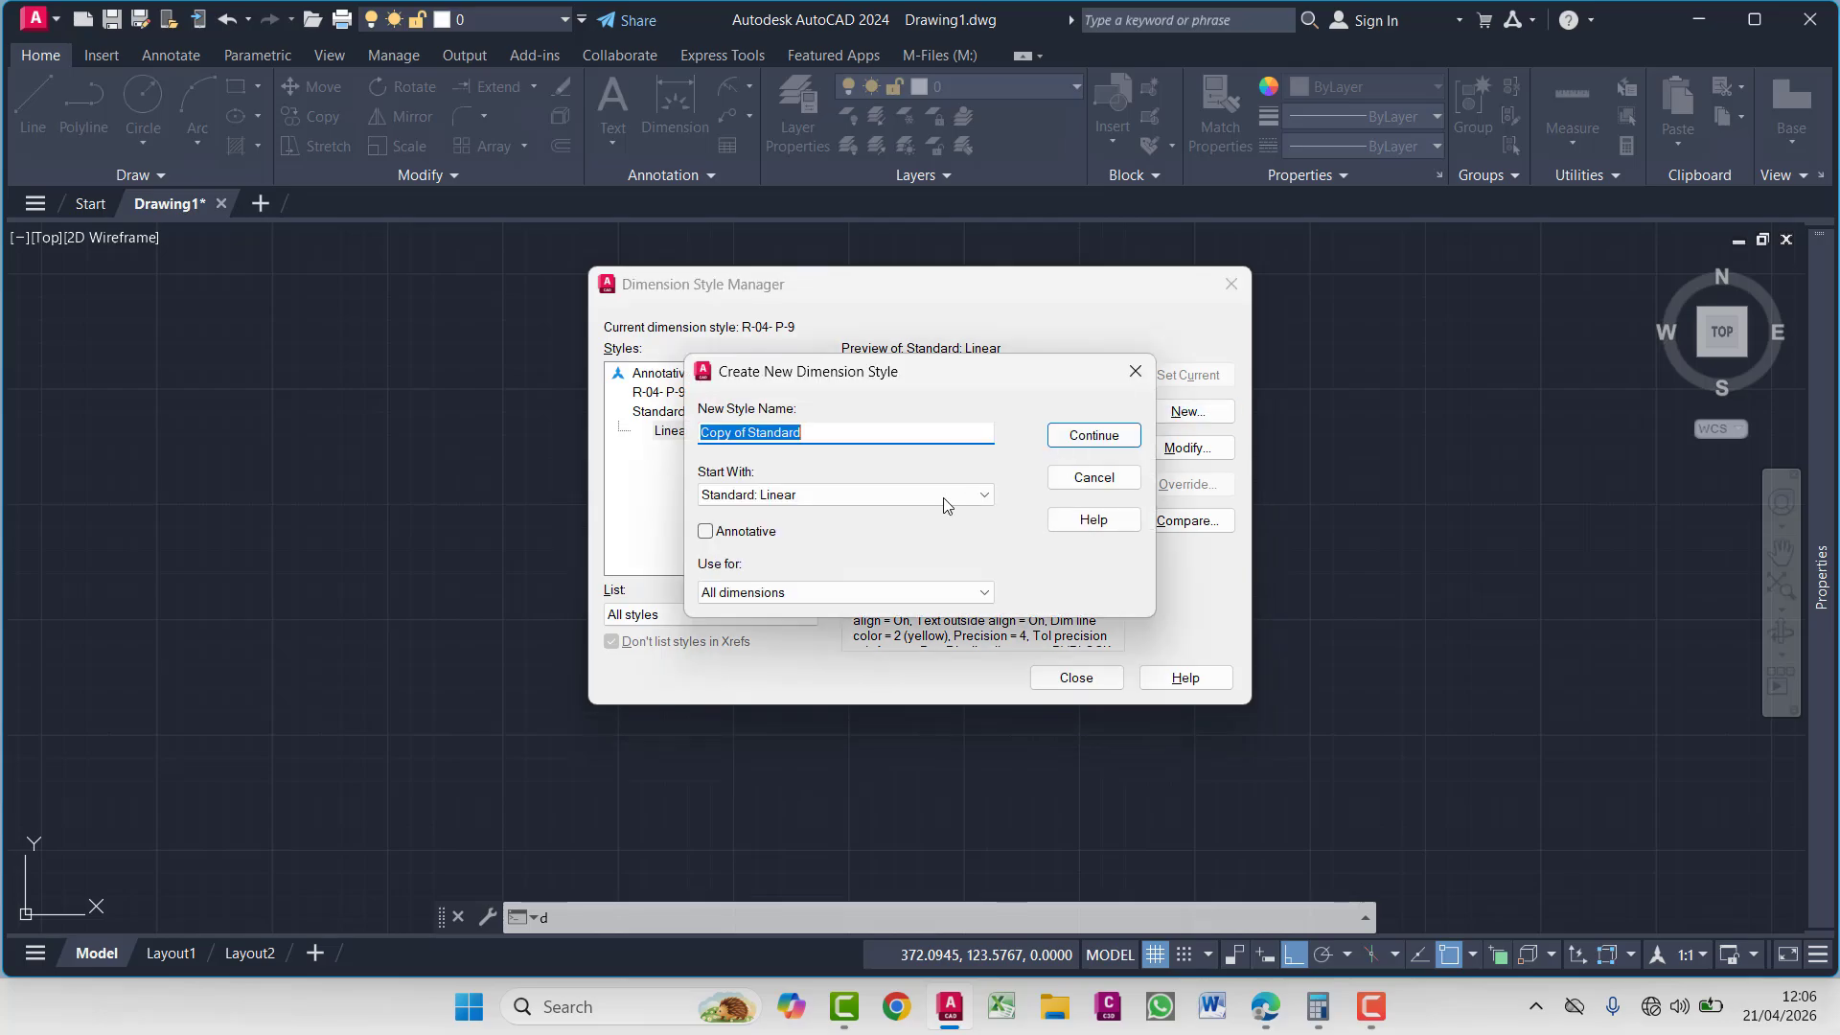
click(975, 498)
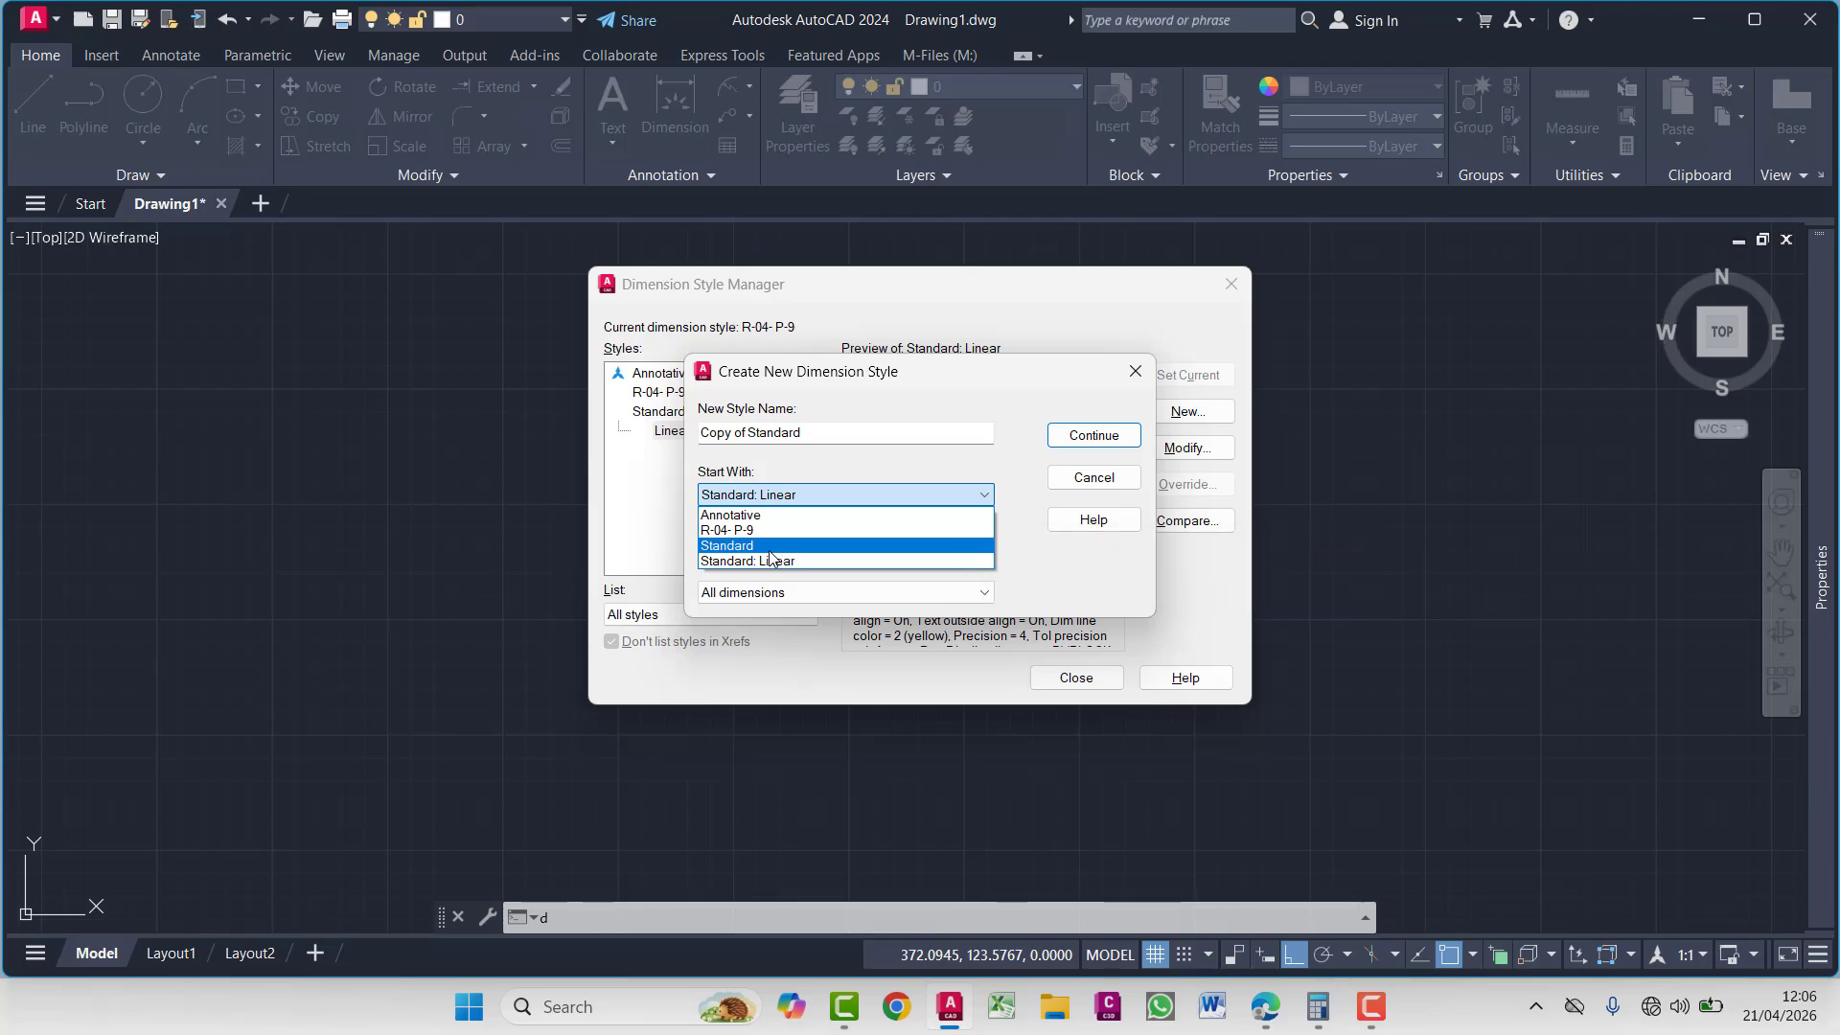
click(958, 546)
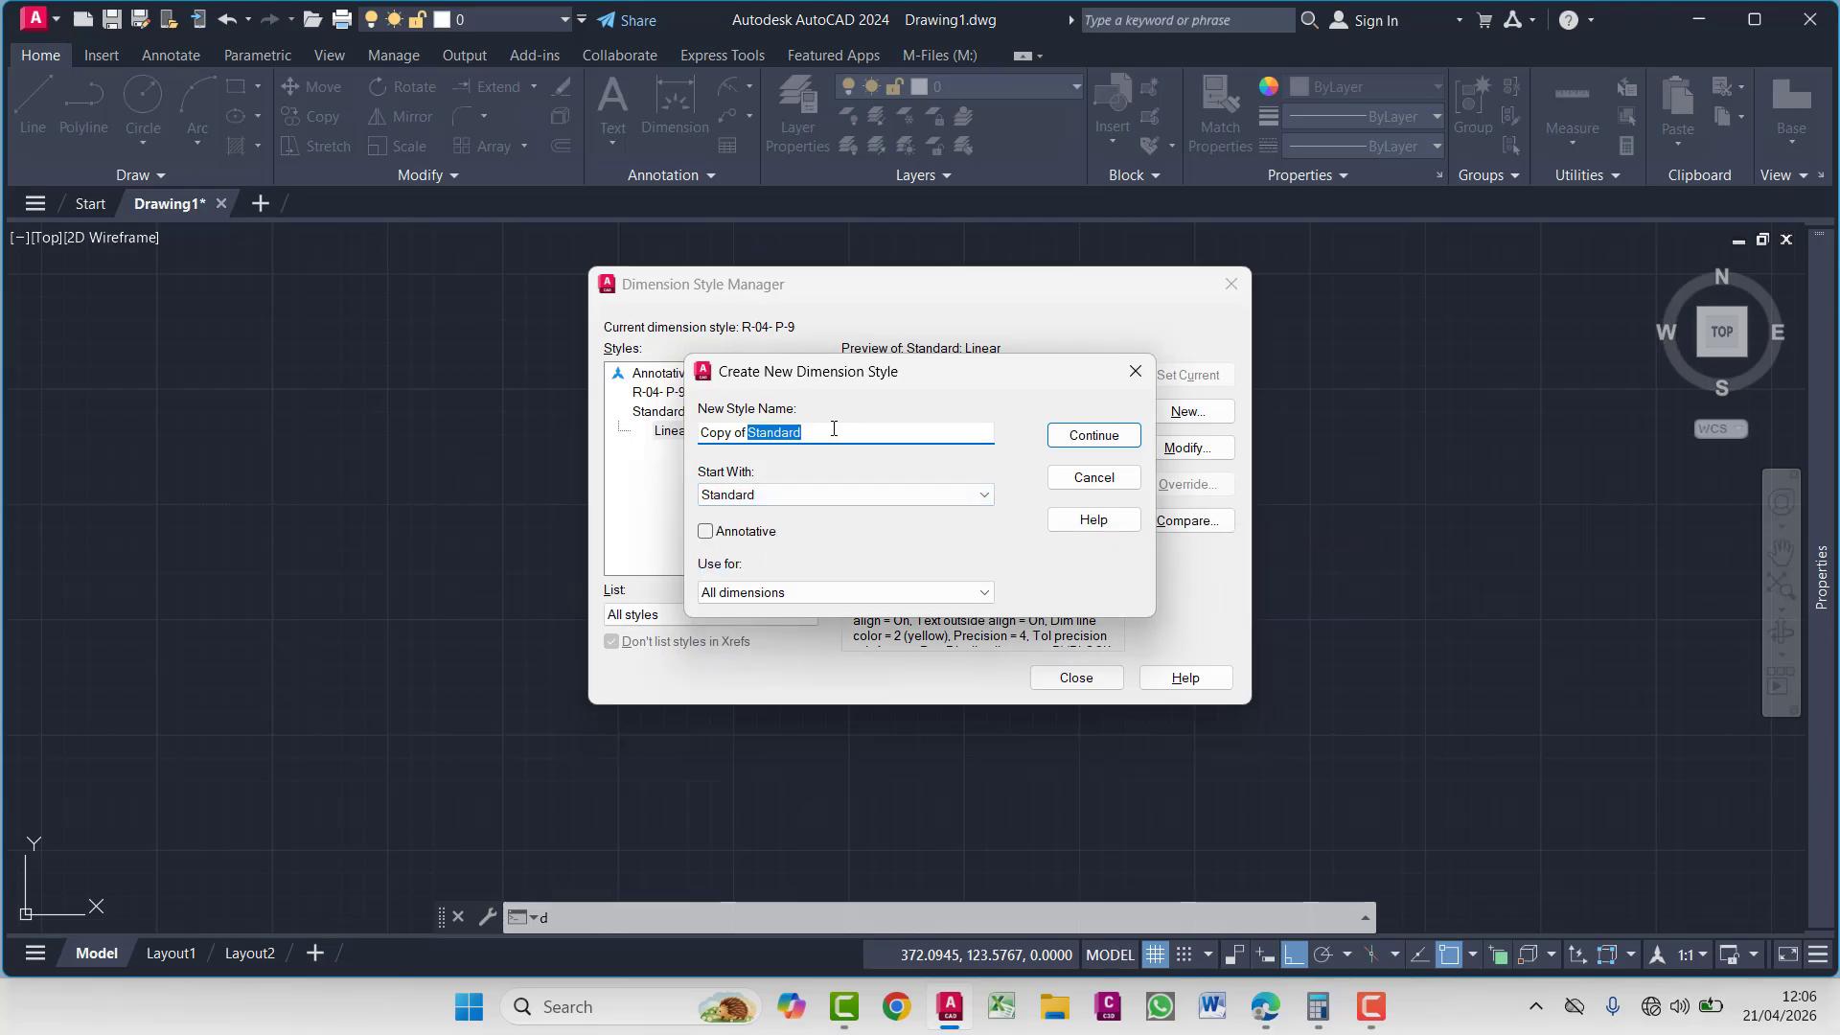
Name the new dimension style Aligned and replace that name with Angular
text(Aligned)
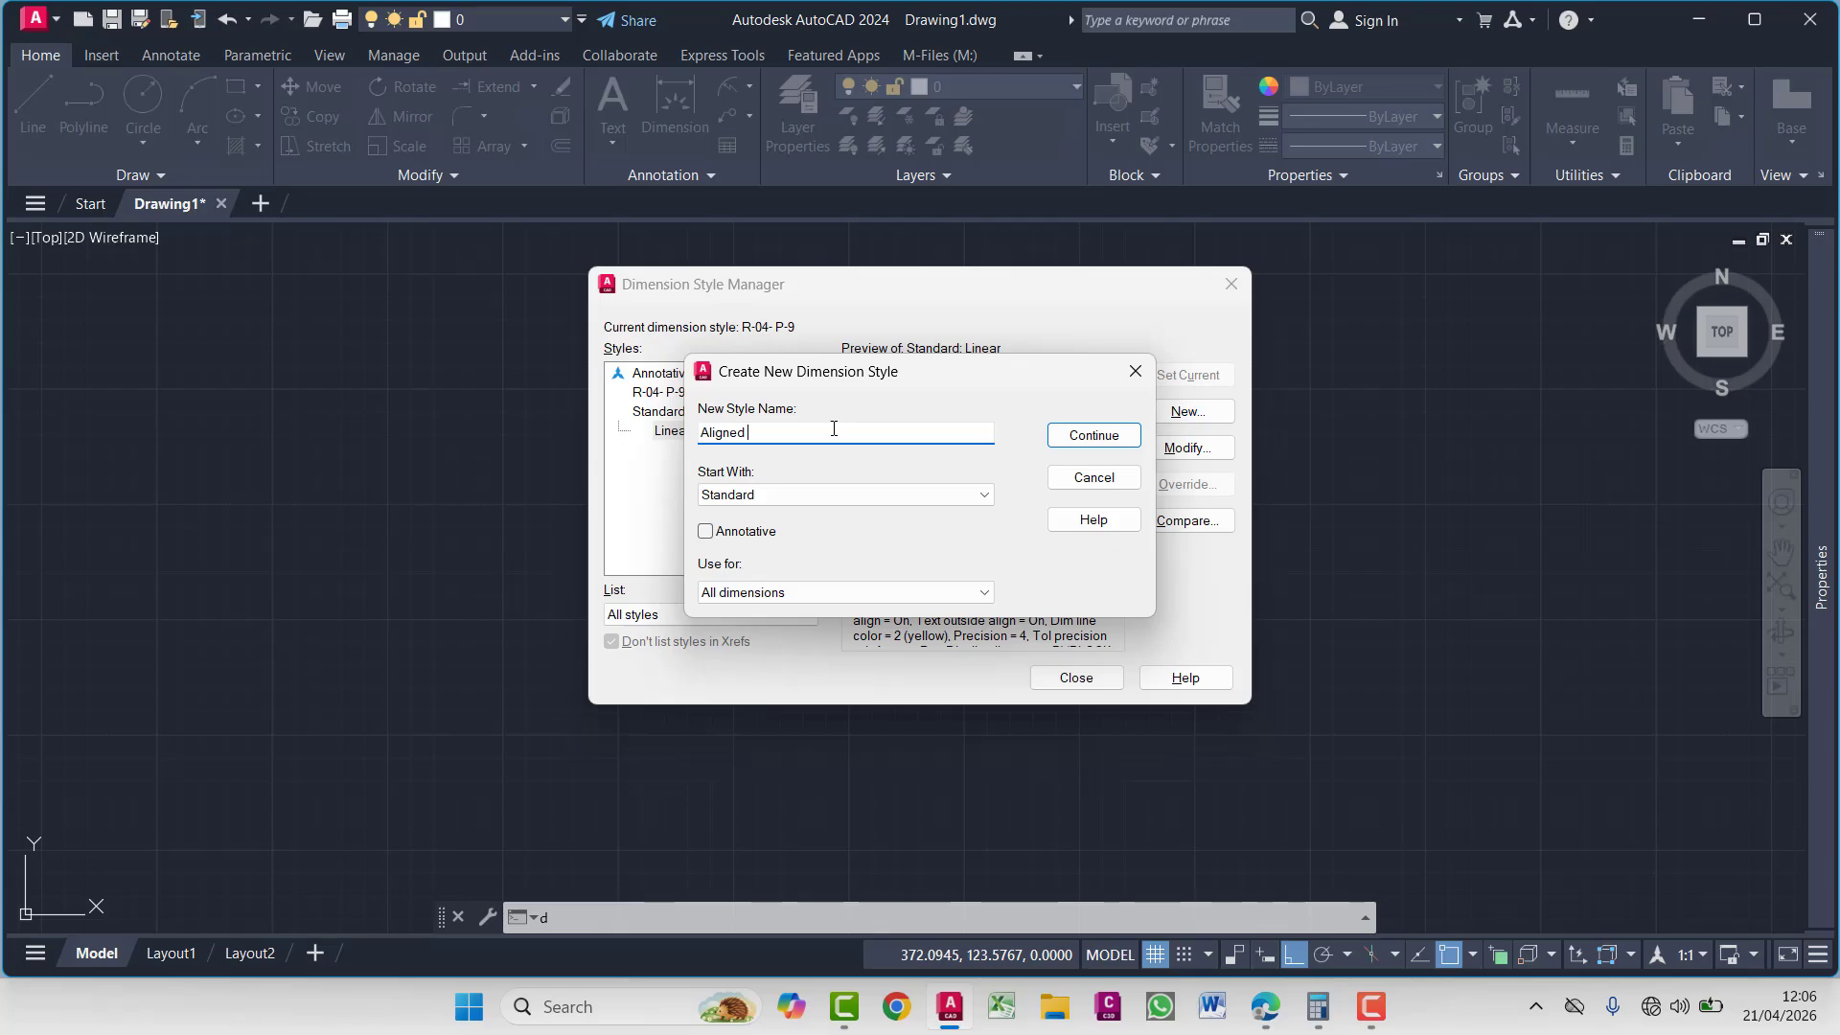
click(983, 596)
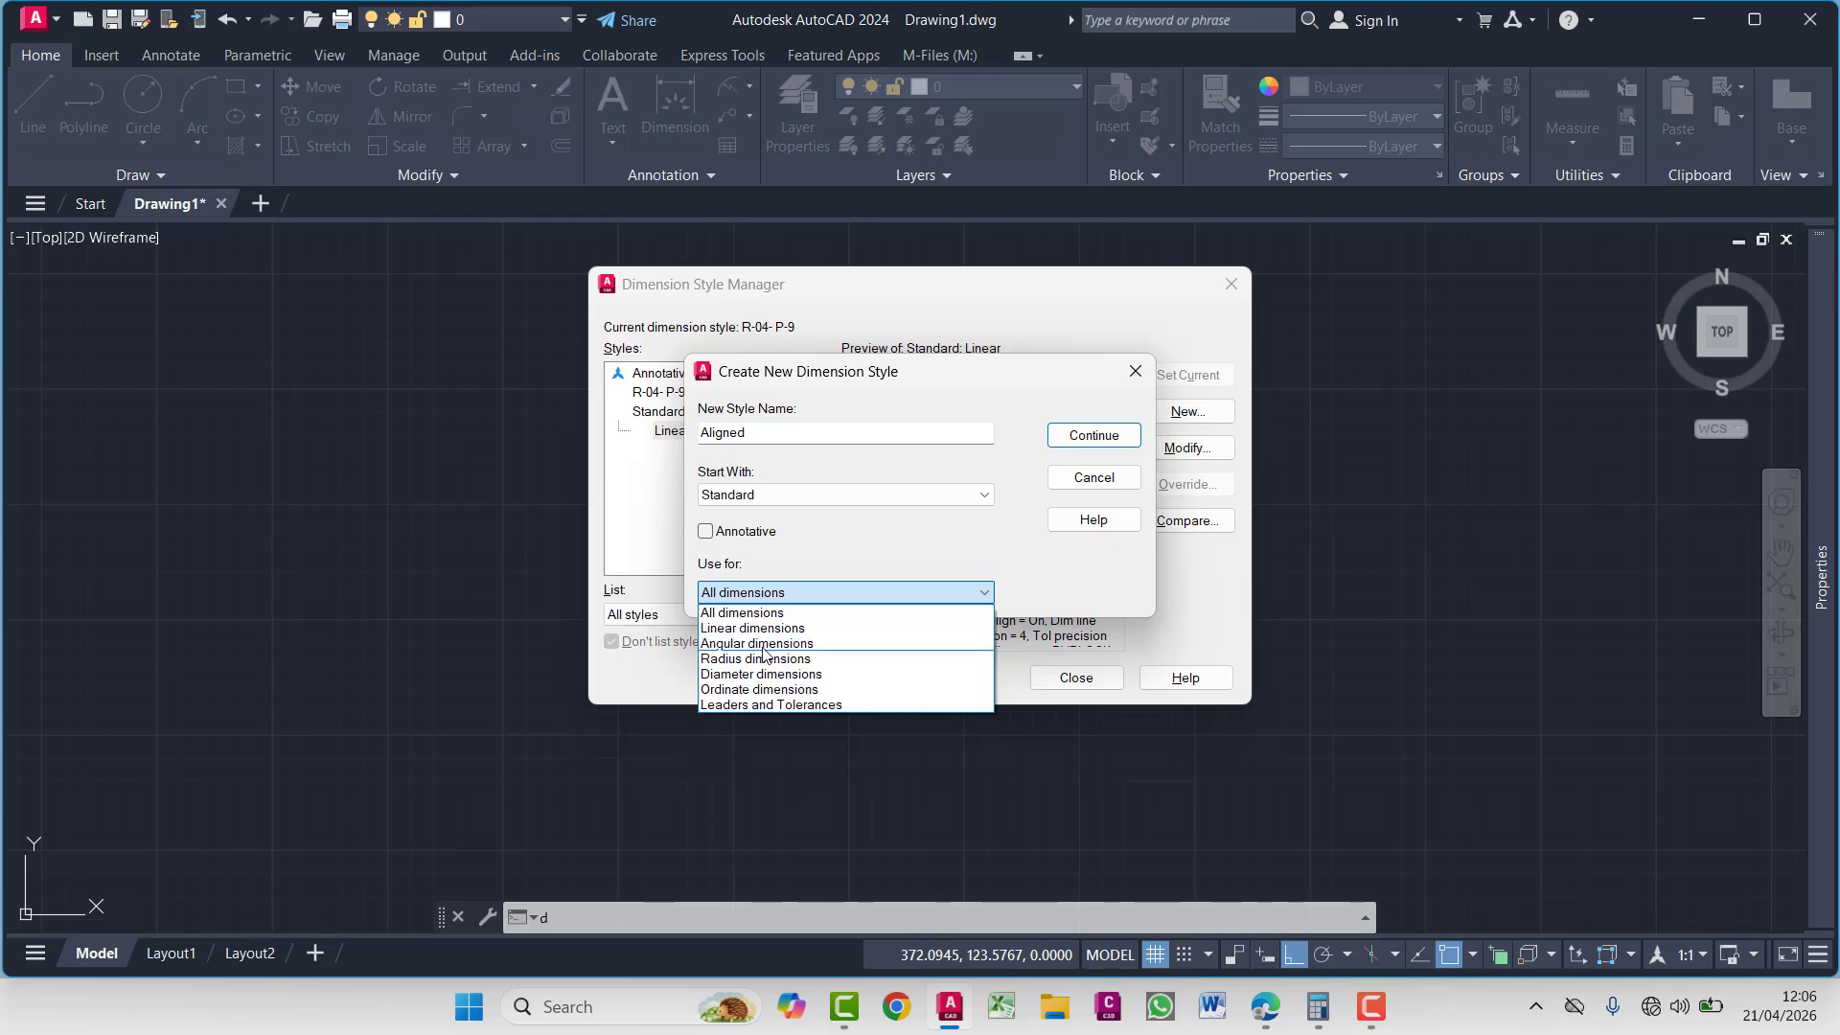
click(769, 436)
double_click(769, 436)
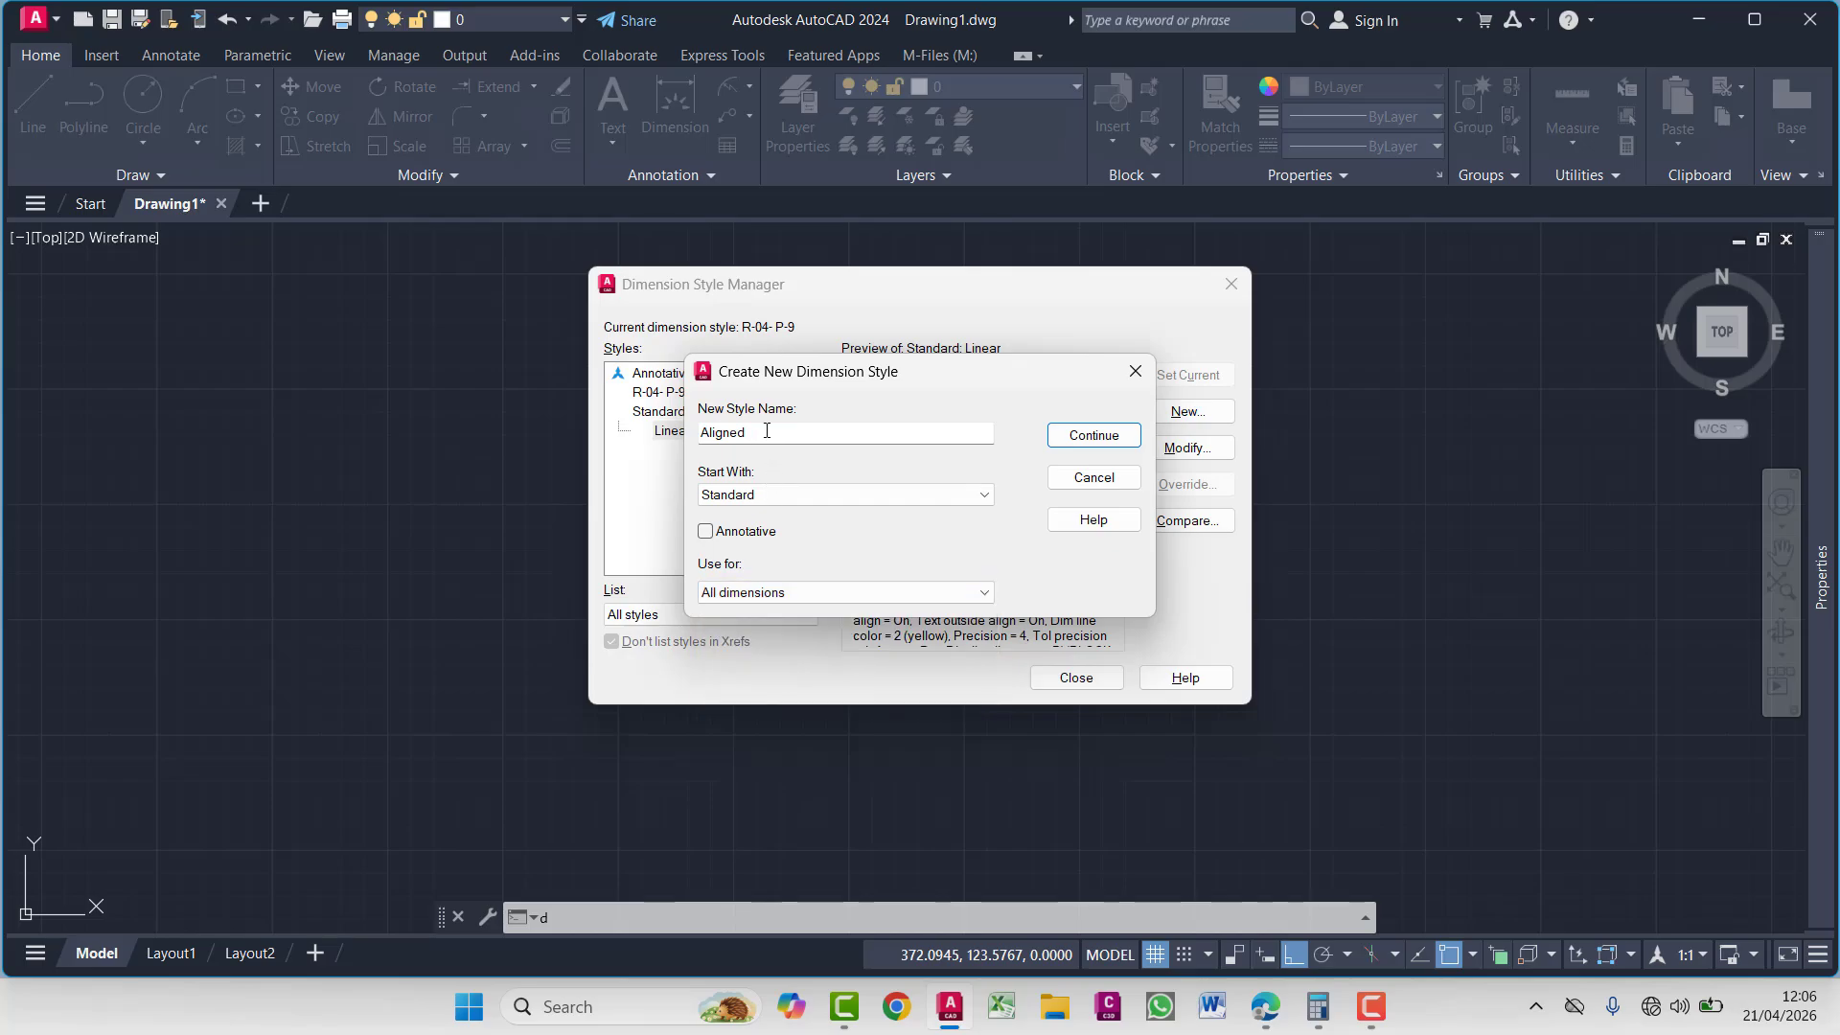
key(BackSpace)
text(Angular)
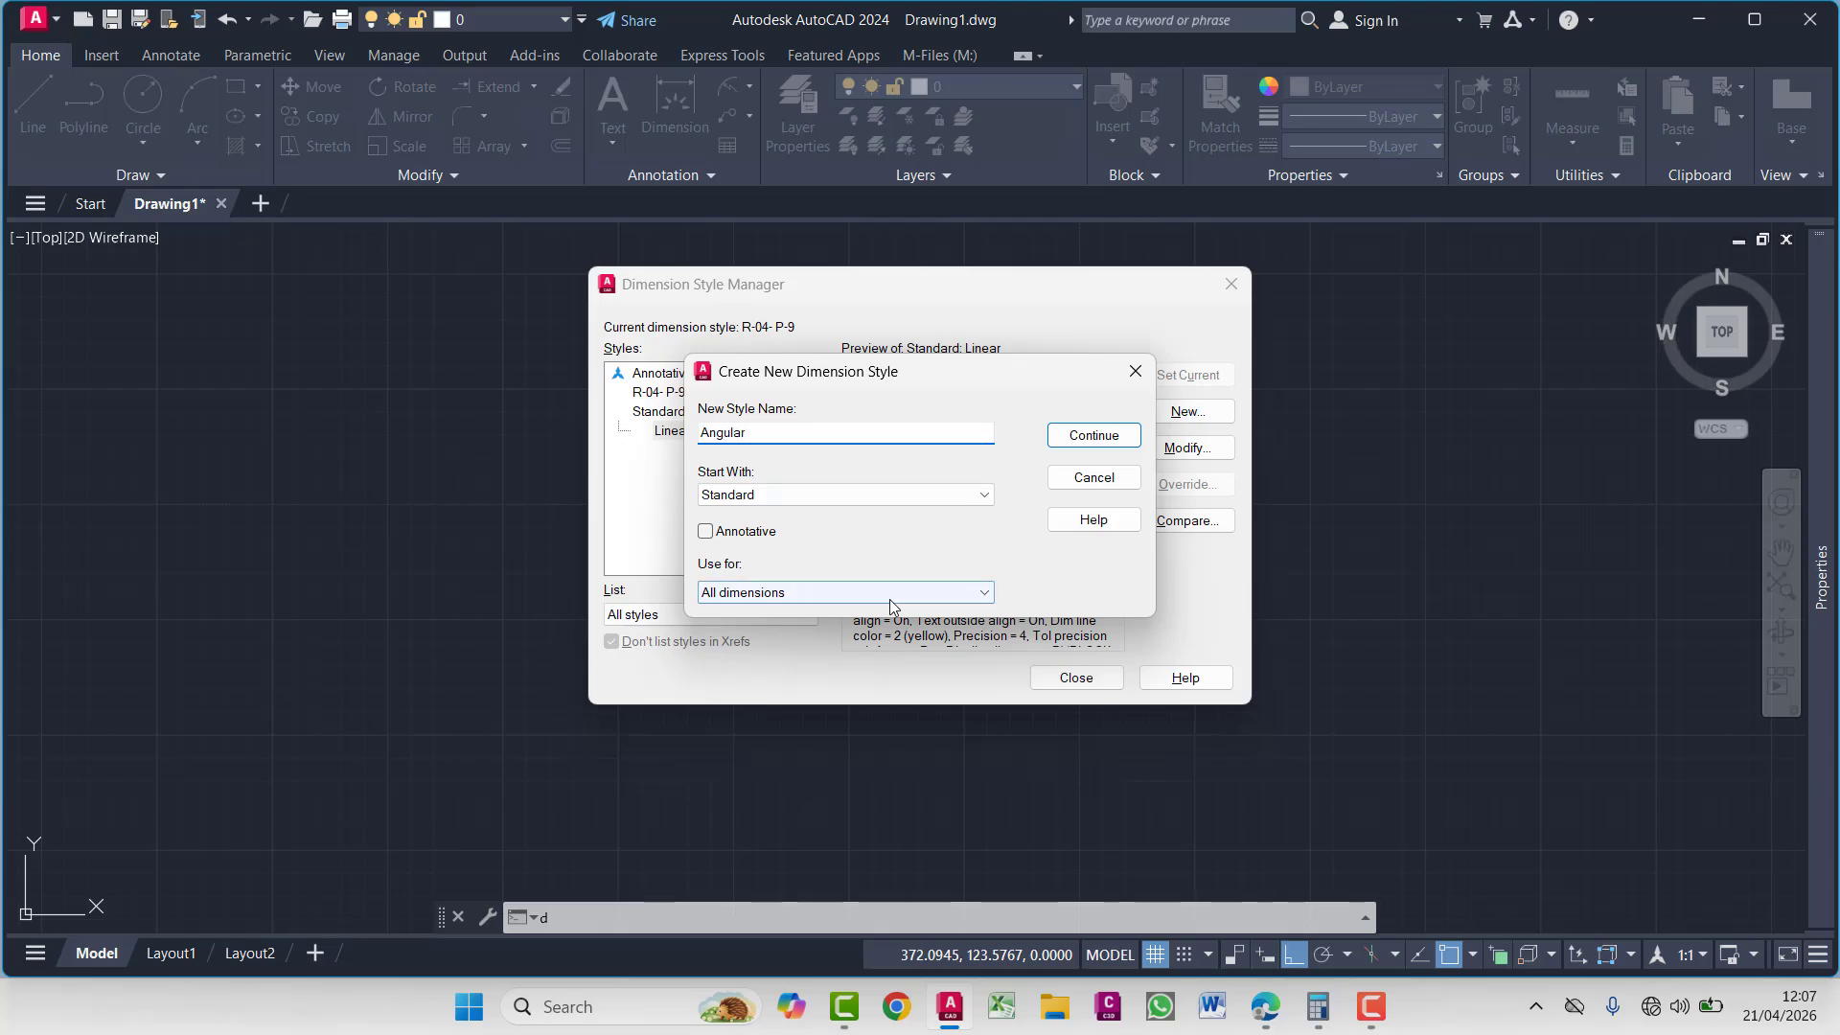
Restrict the new Standard-based style to angular dimensions and continue to its settings
click(767, 592)
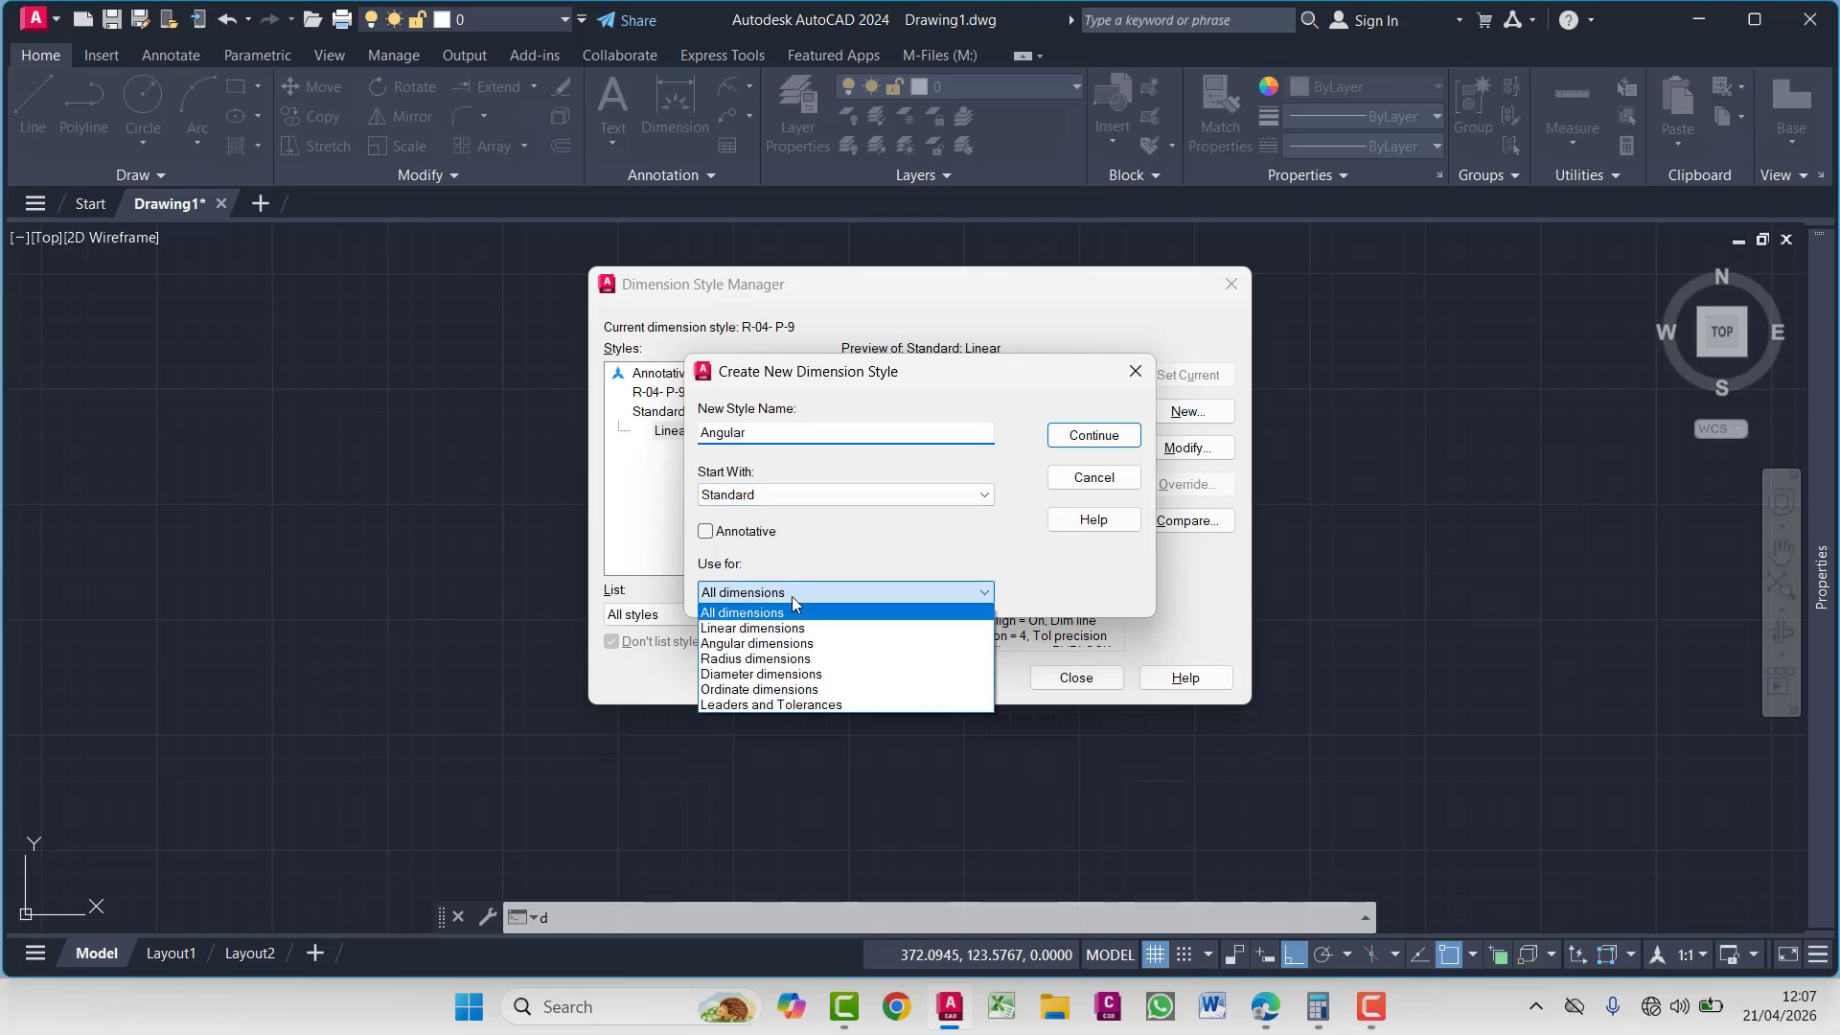
click(773, 644)
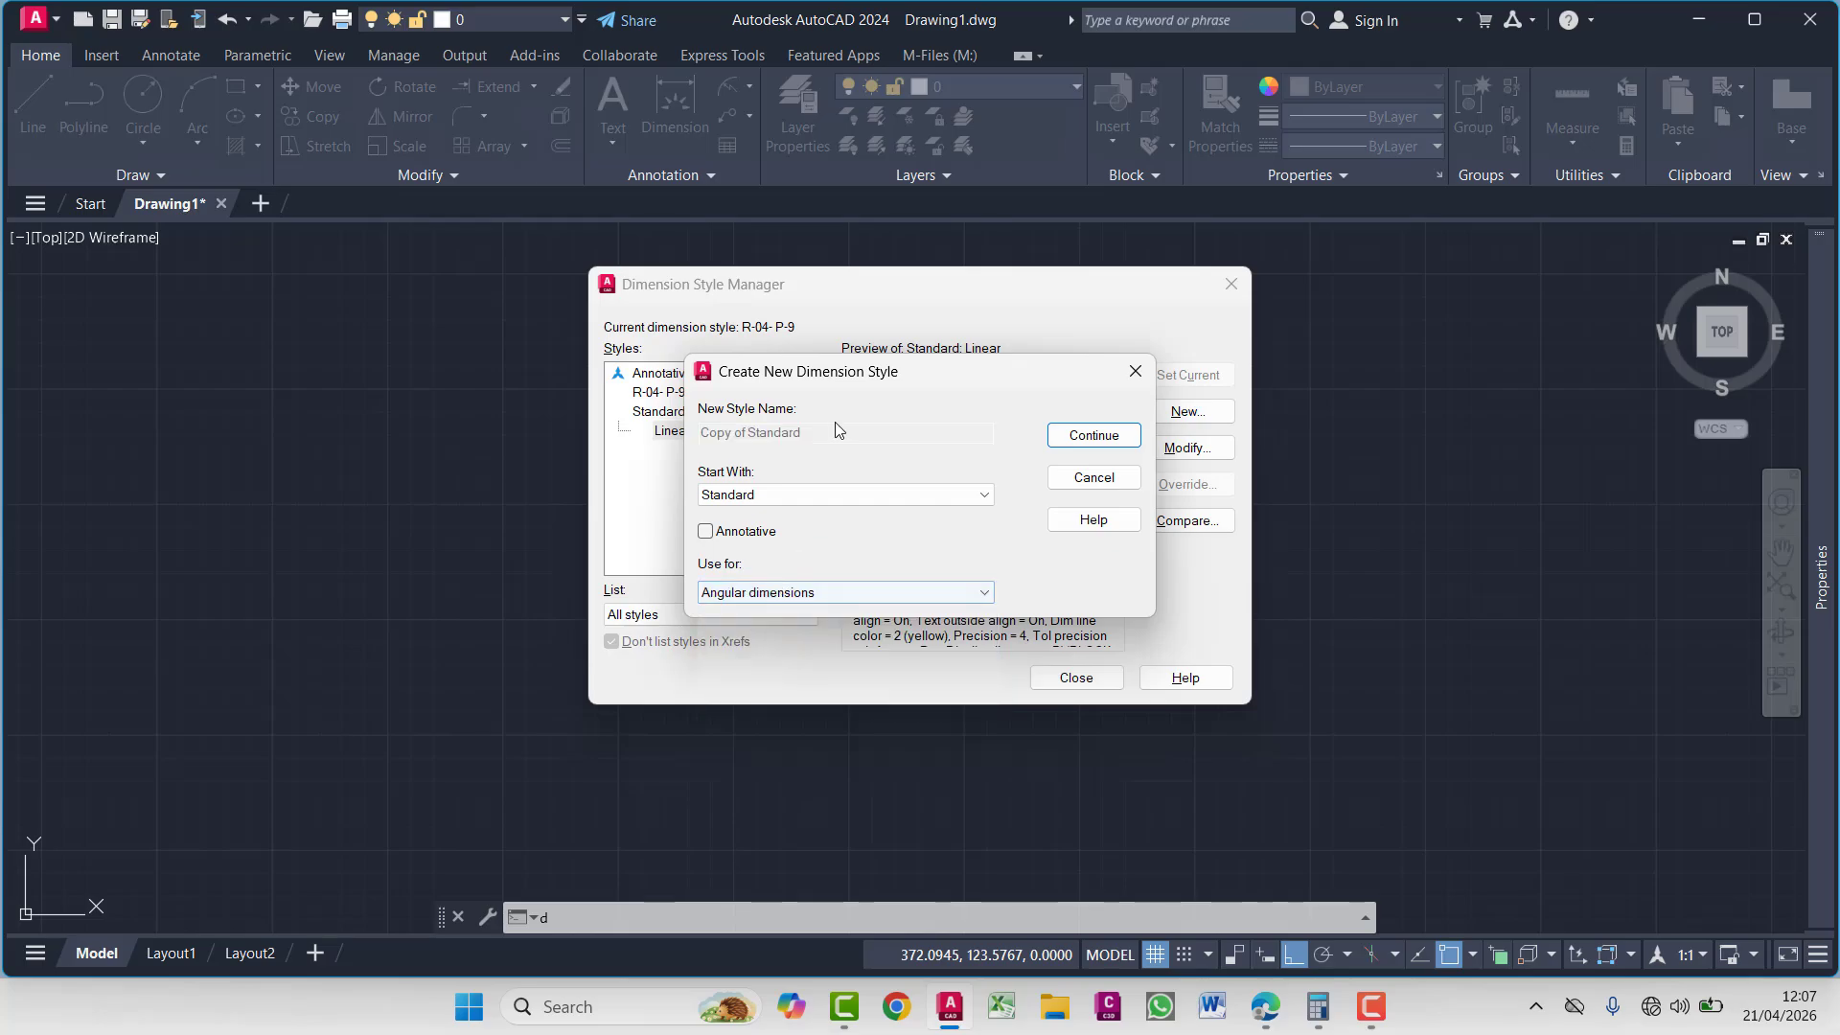
click(1103, 437)
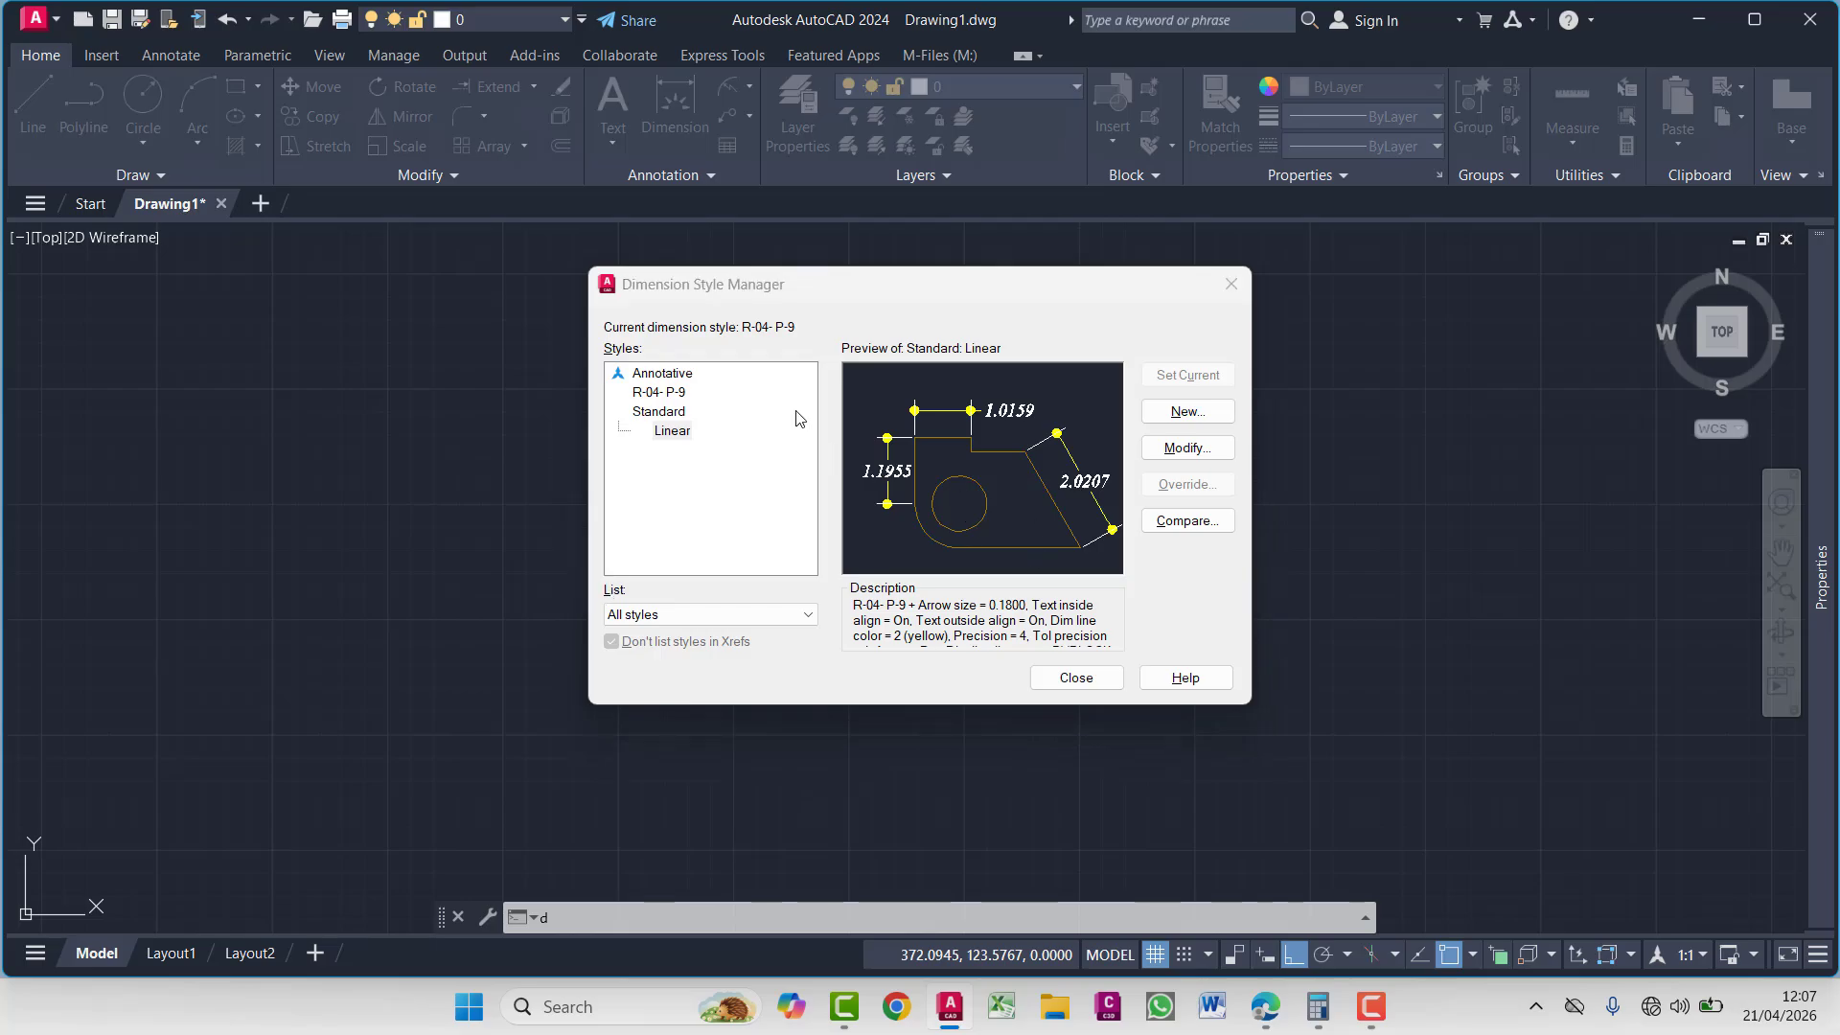
Set the first and second arrowheads of the Standard: Angular sub-style to Oblique
click(658, 312)
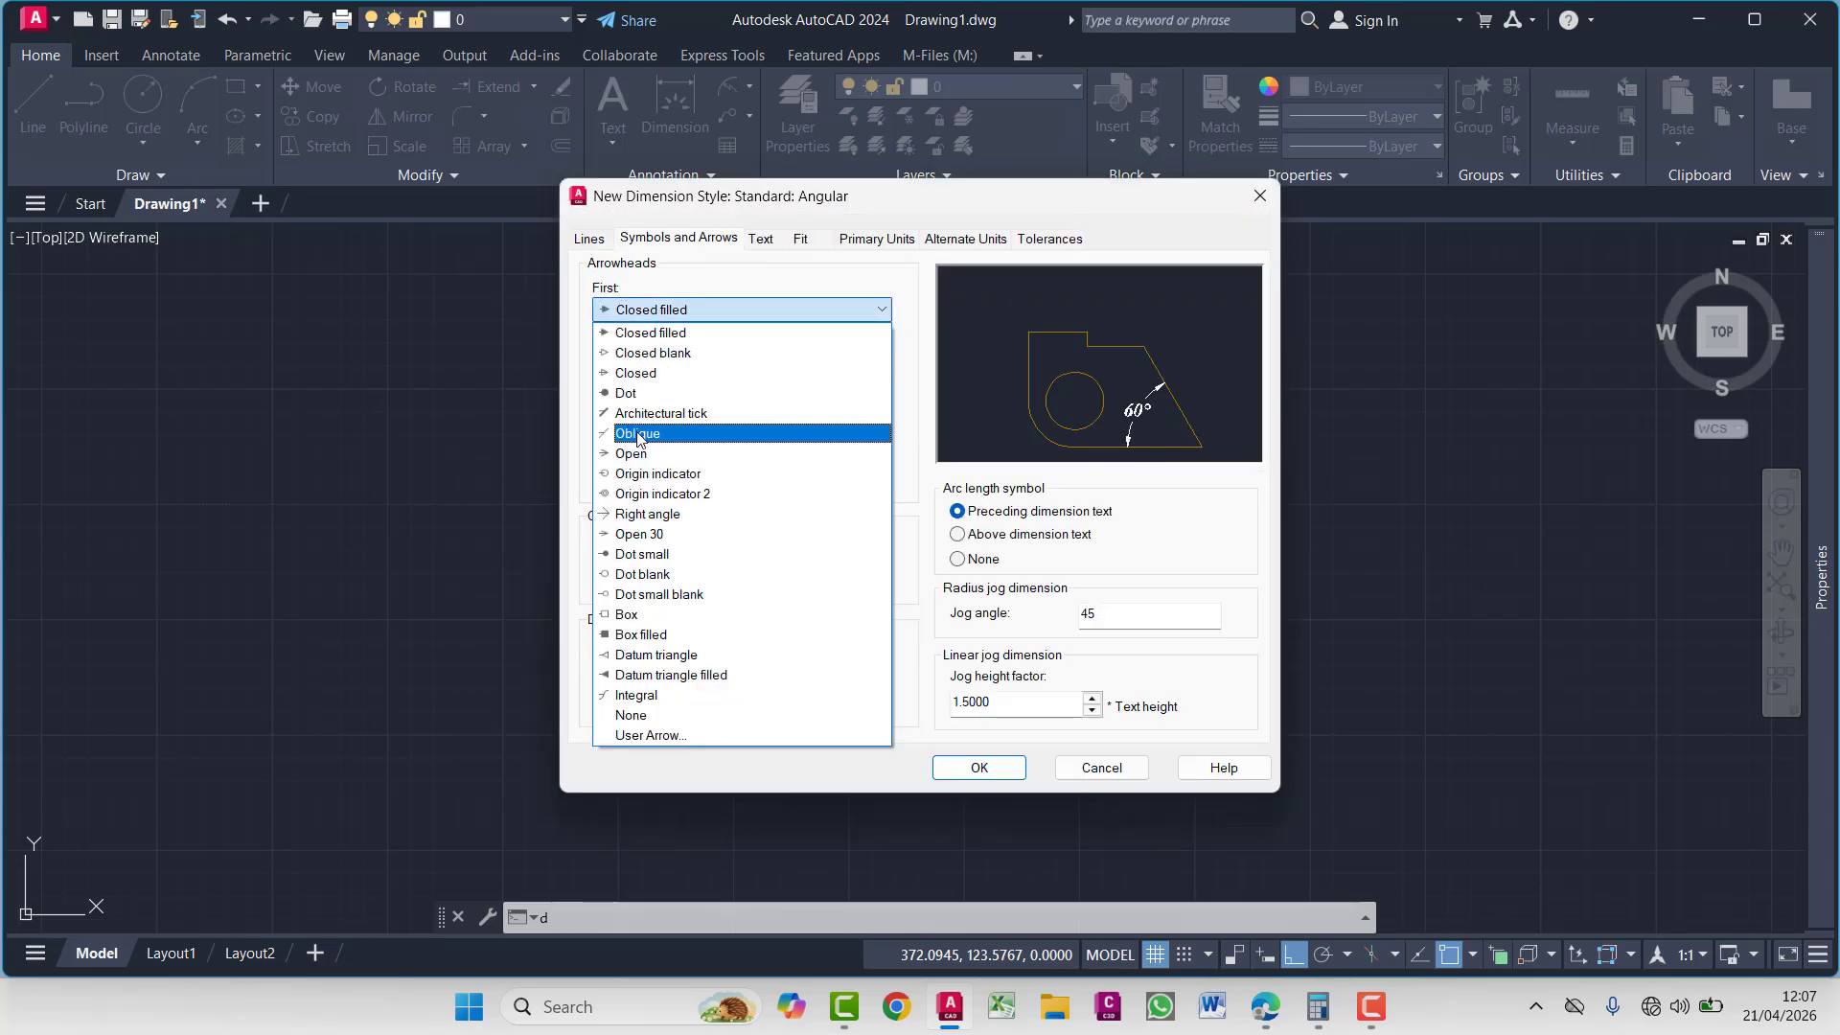
click(638, 434)
click(669, 362)
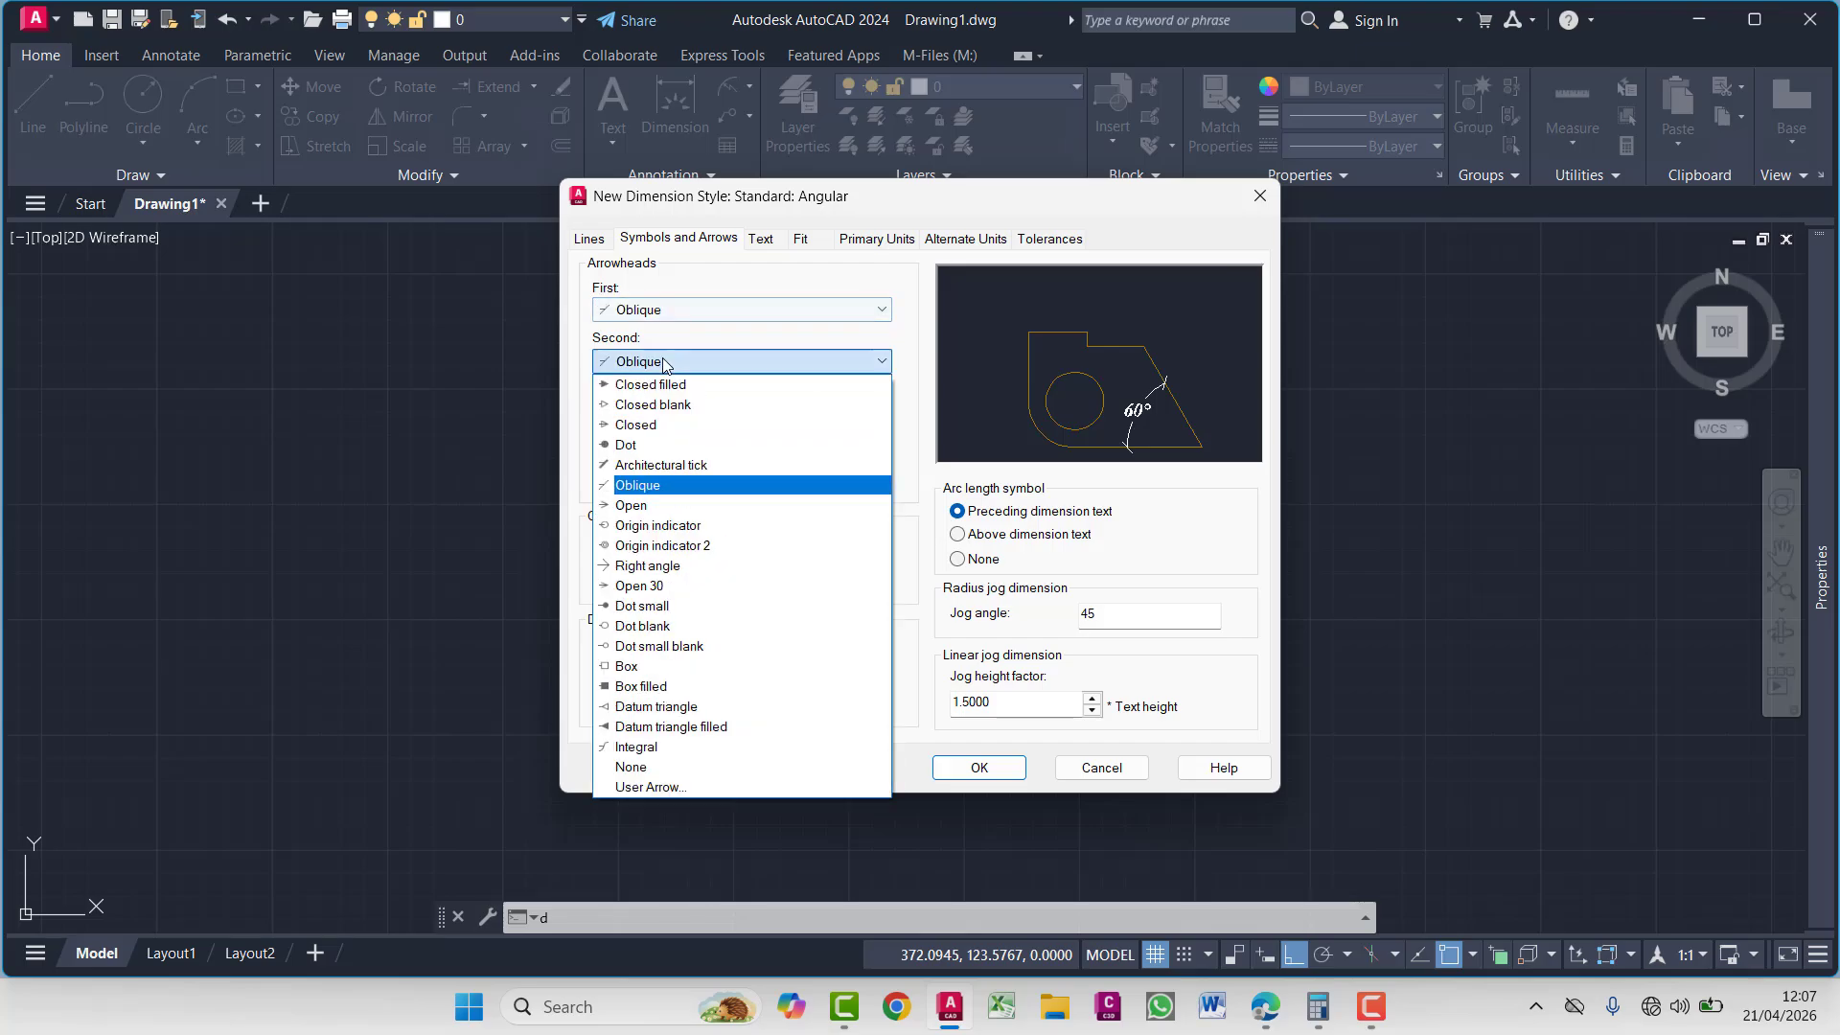
click(649, 486)
Set the dimension line color of the Standard: Angular sub-style to Cyan and accept the style settings
click(591, 239)
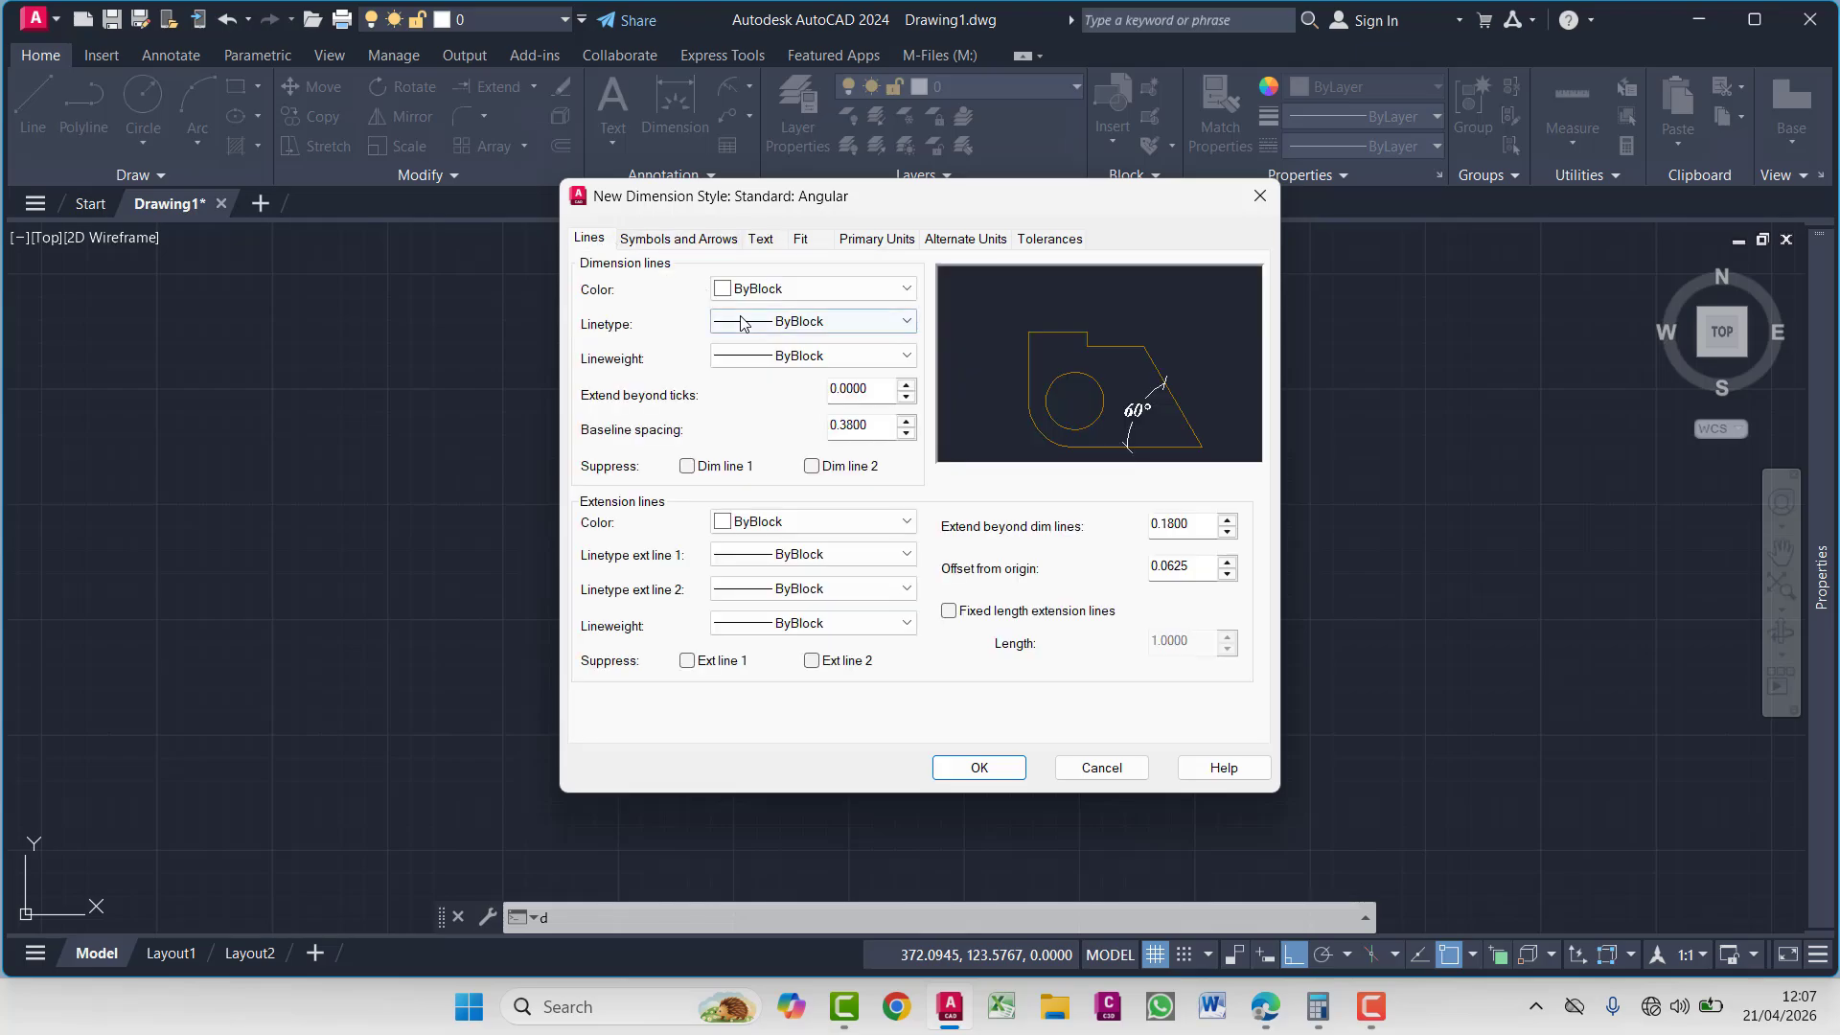
click(815, 289)
click(786, 416)
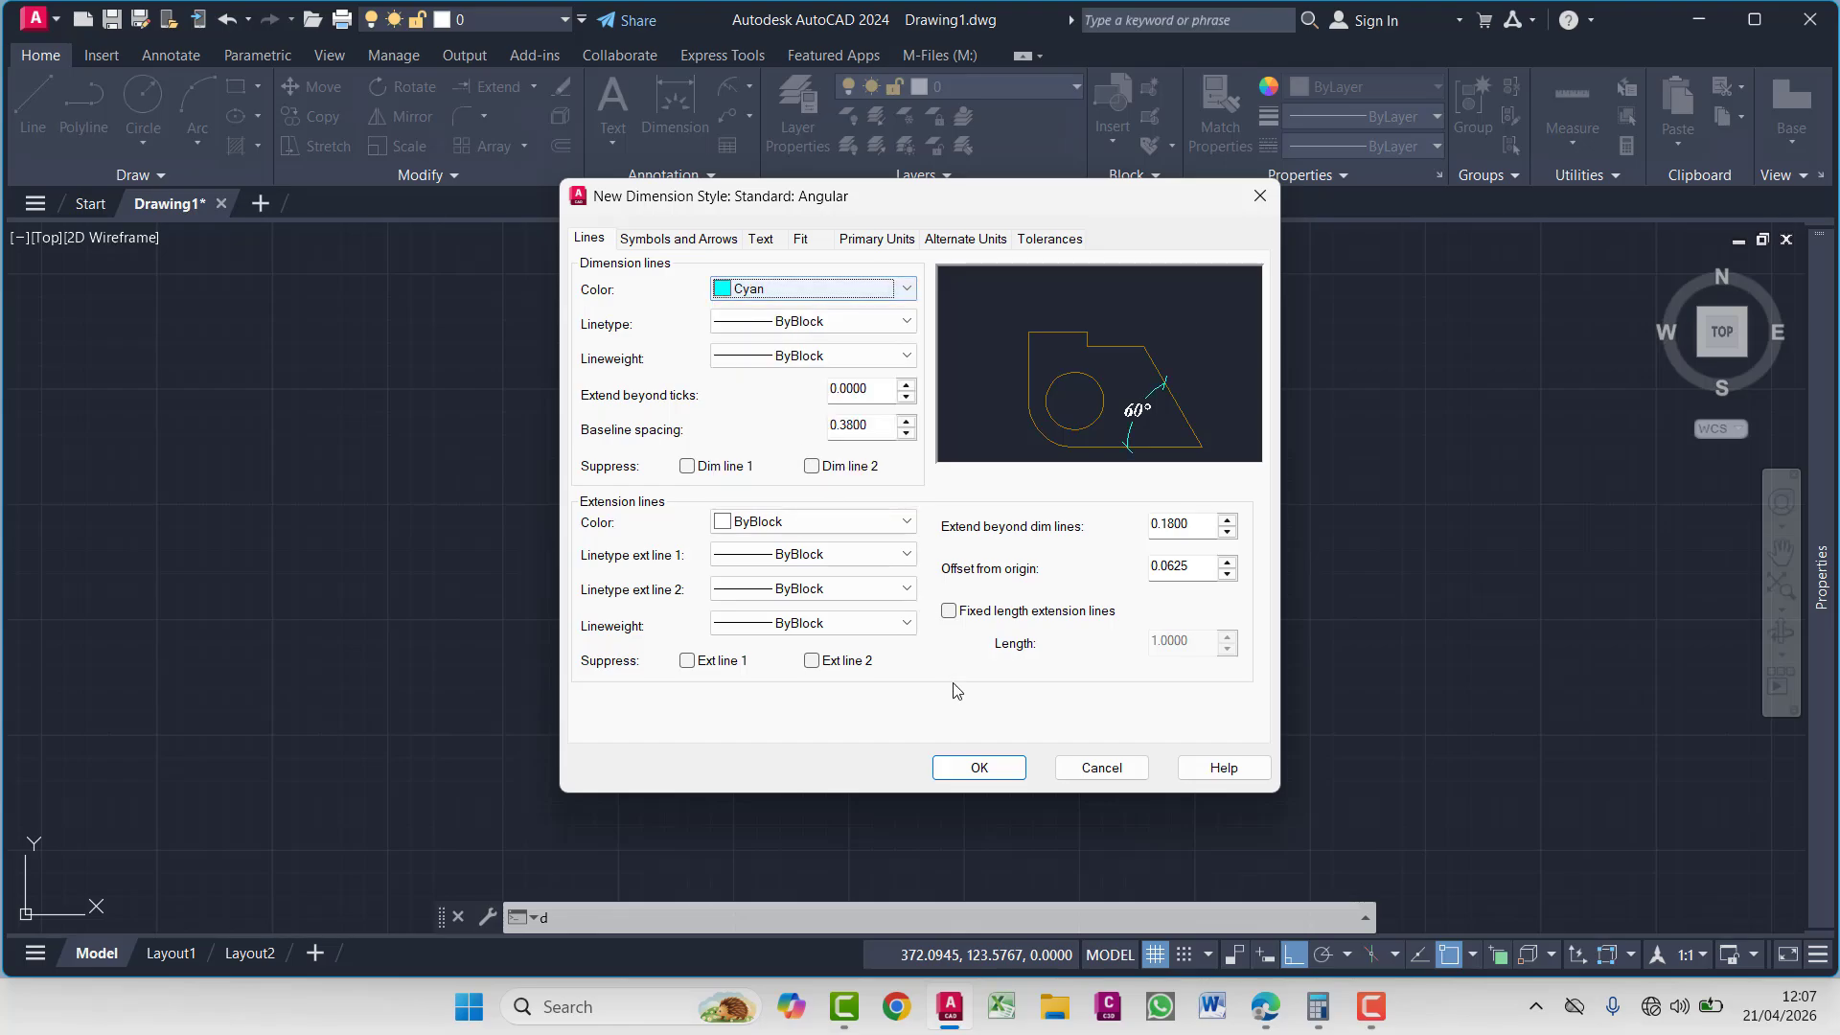
click(990, 768)
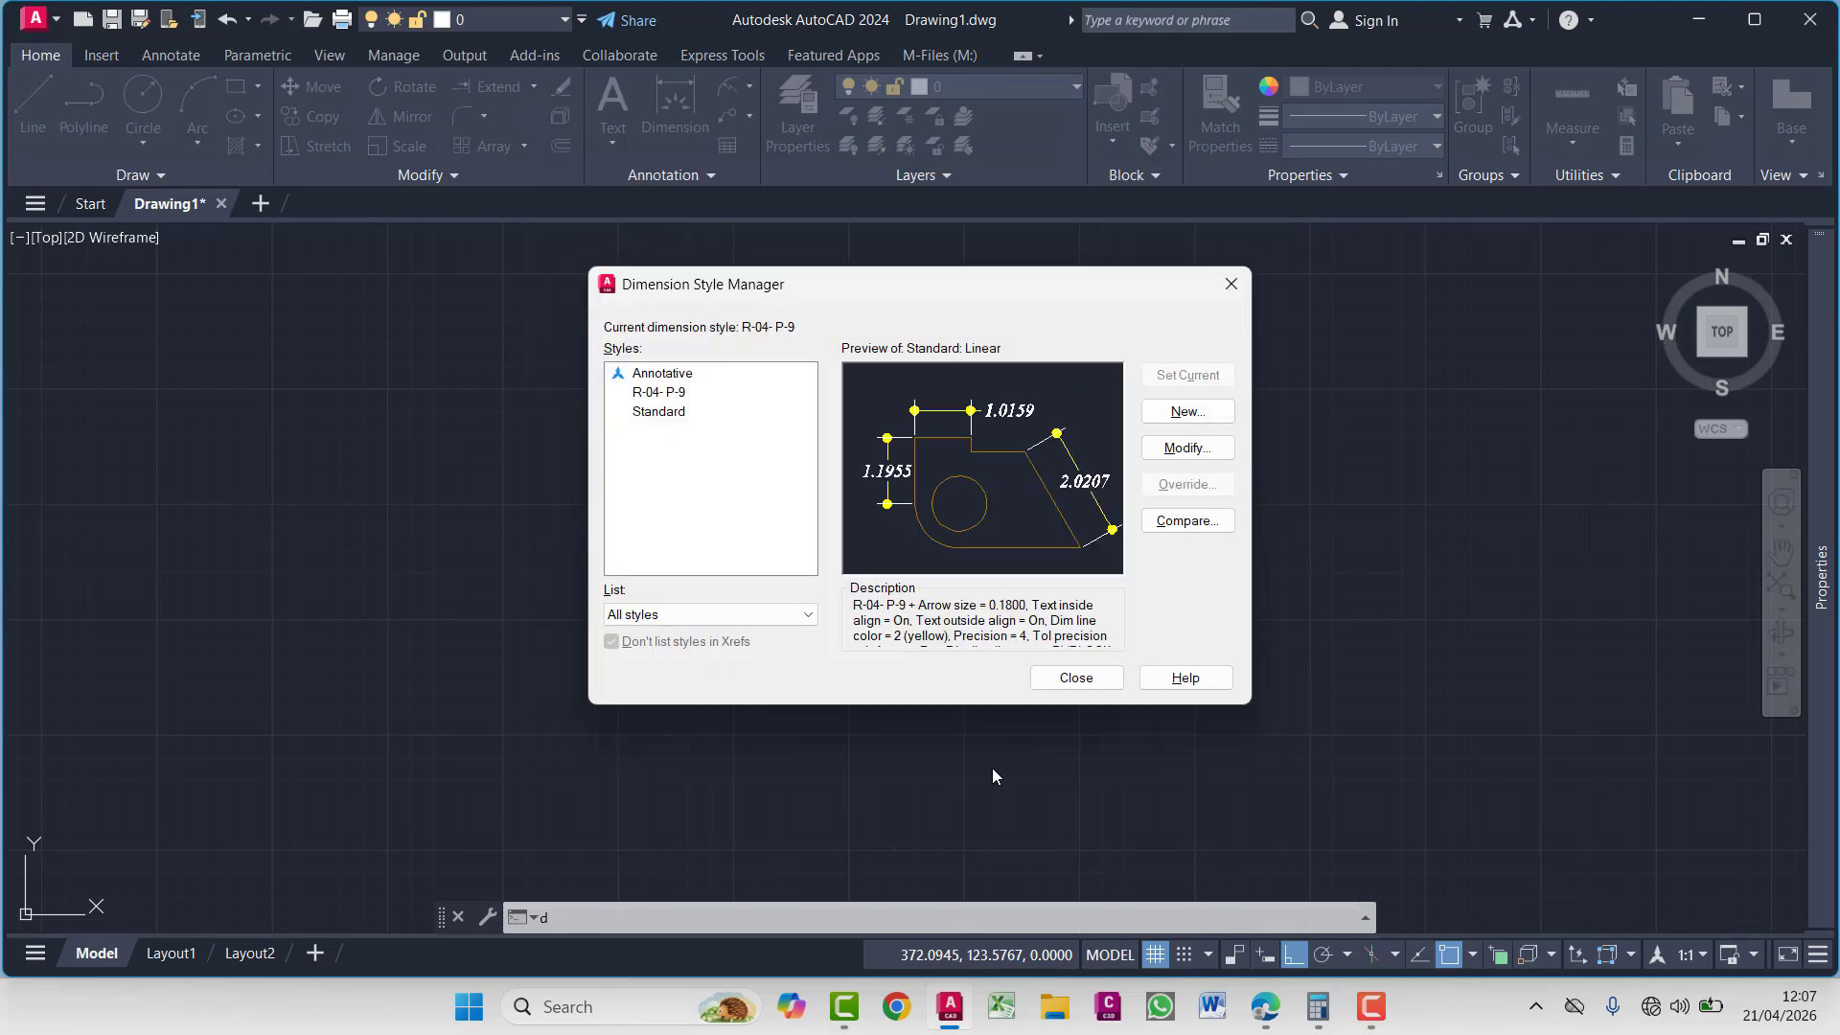
Create a new dimension sub-style based on Standard that is used for radius dimensions only
click(1183, 412)
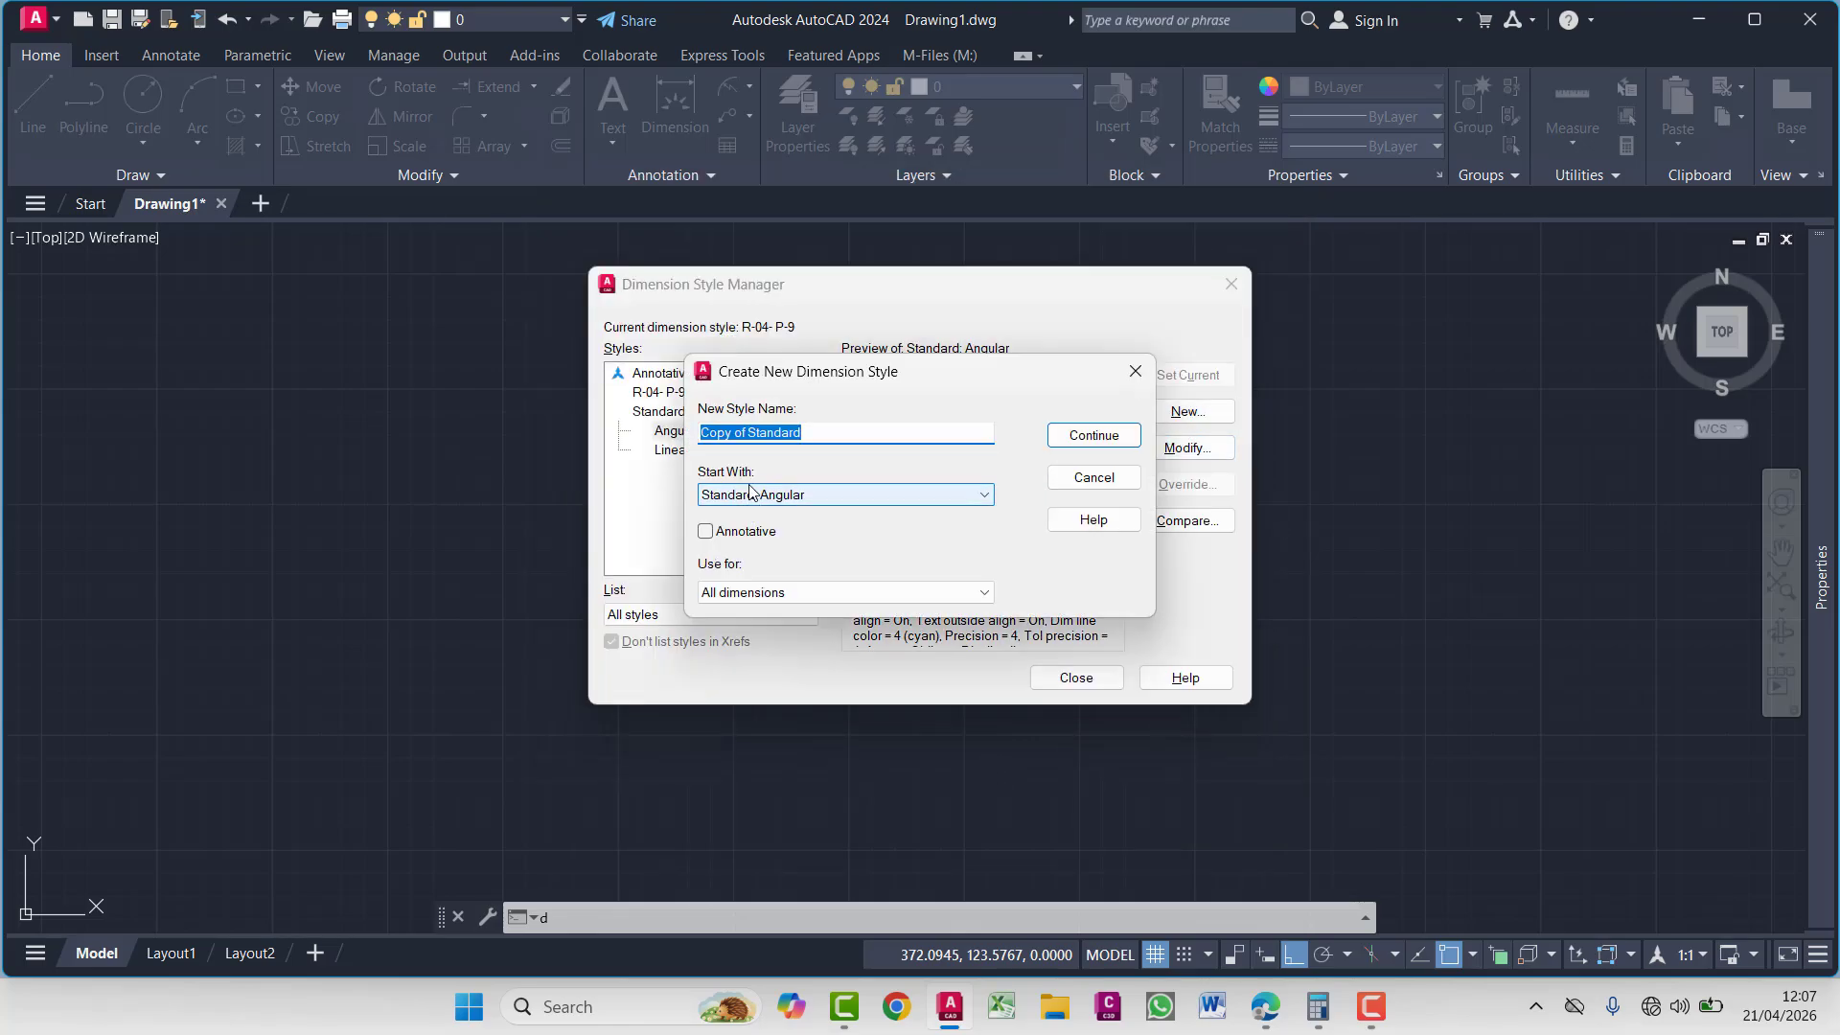
click(754, 495)
click(728, 546)
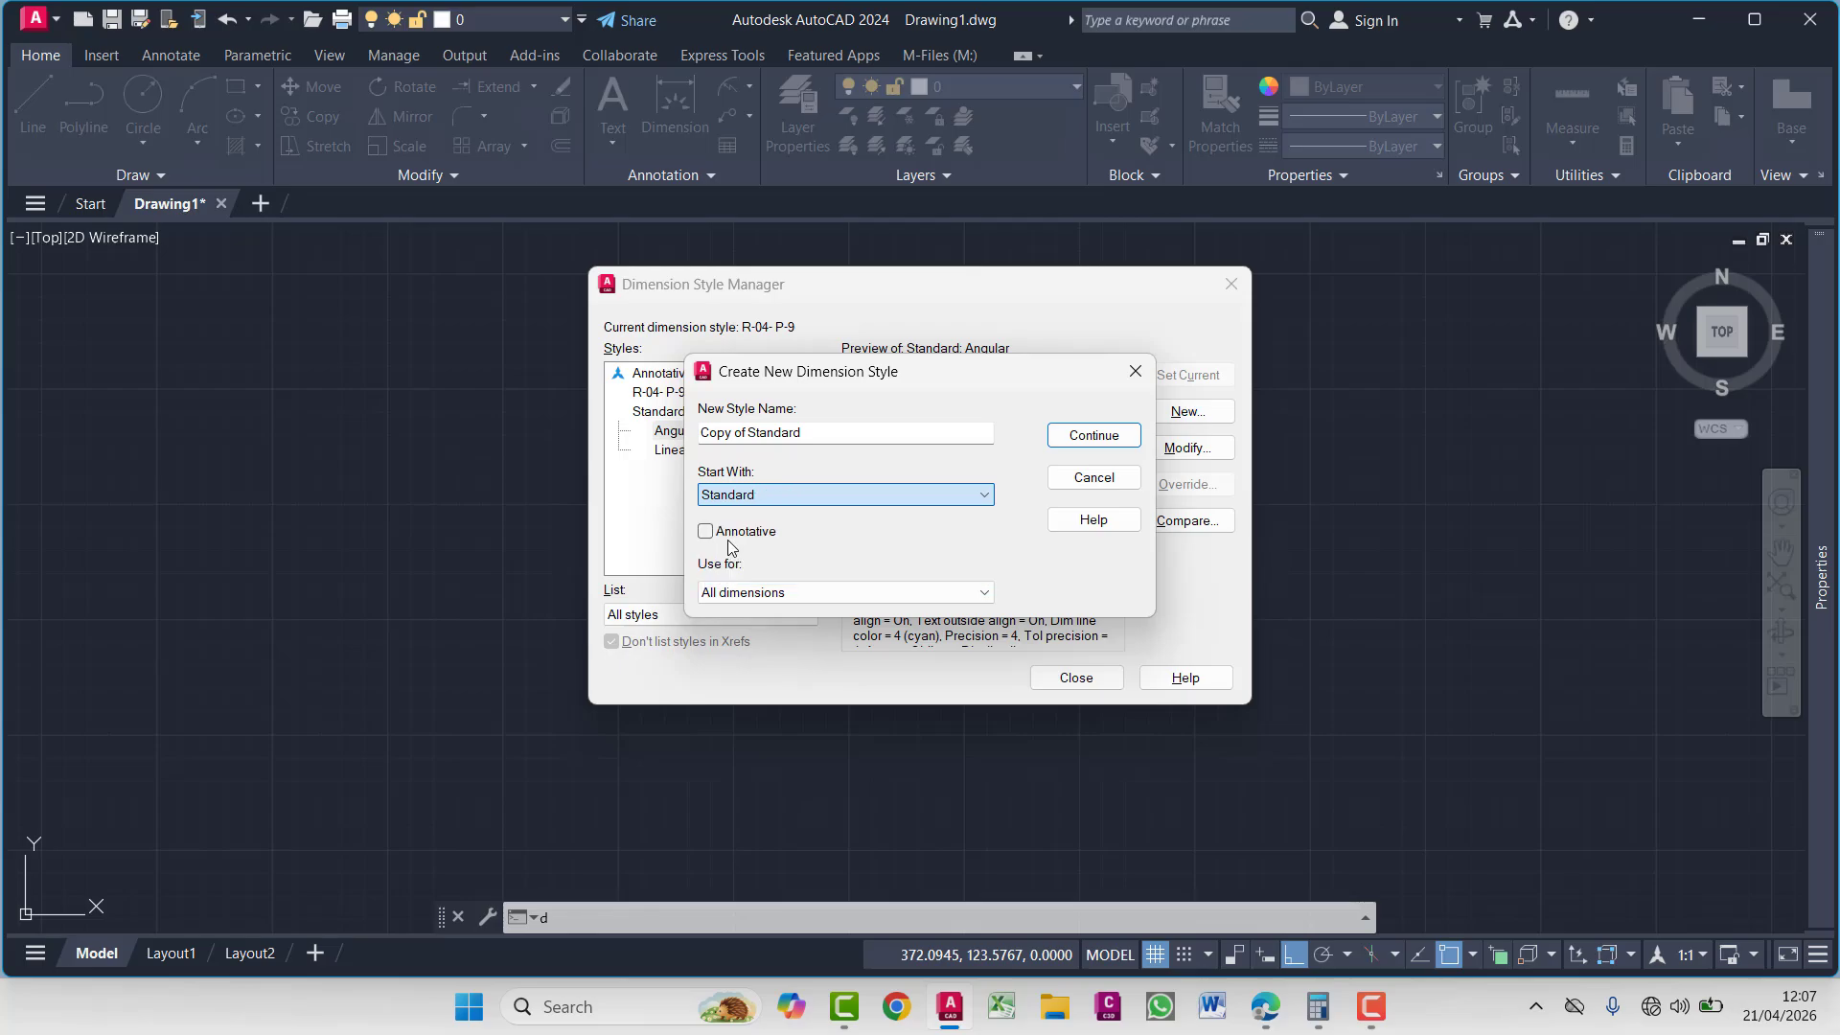
click(733, 592)
click(752, 659)
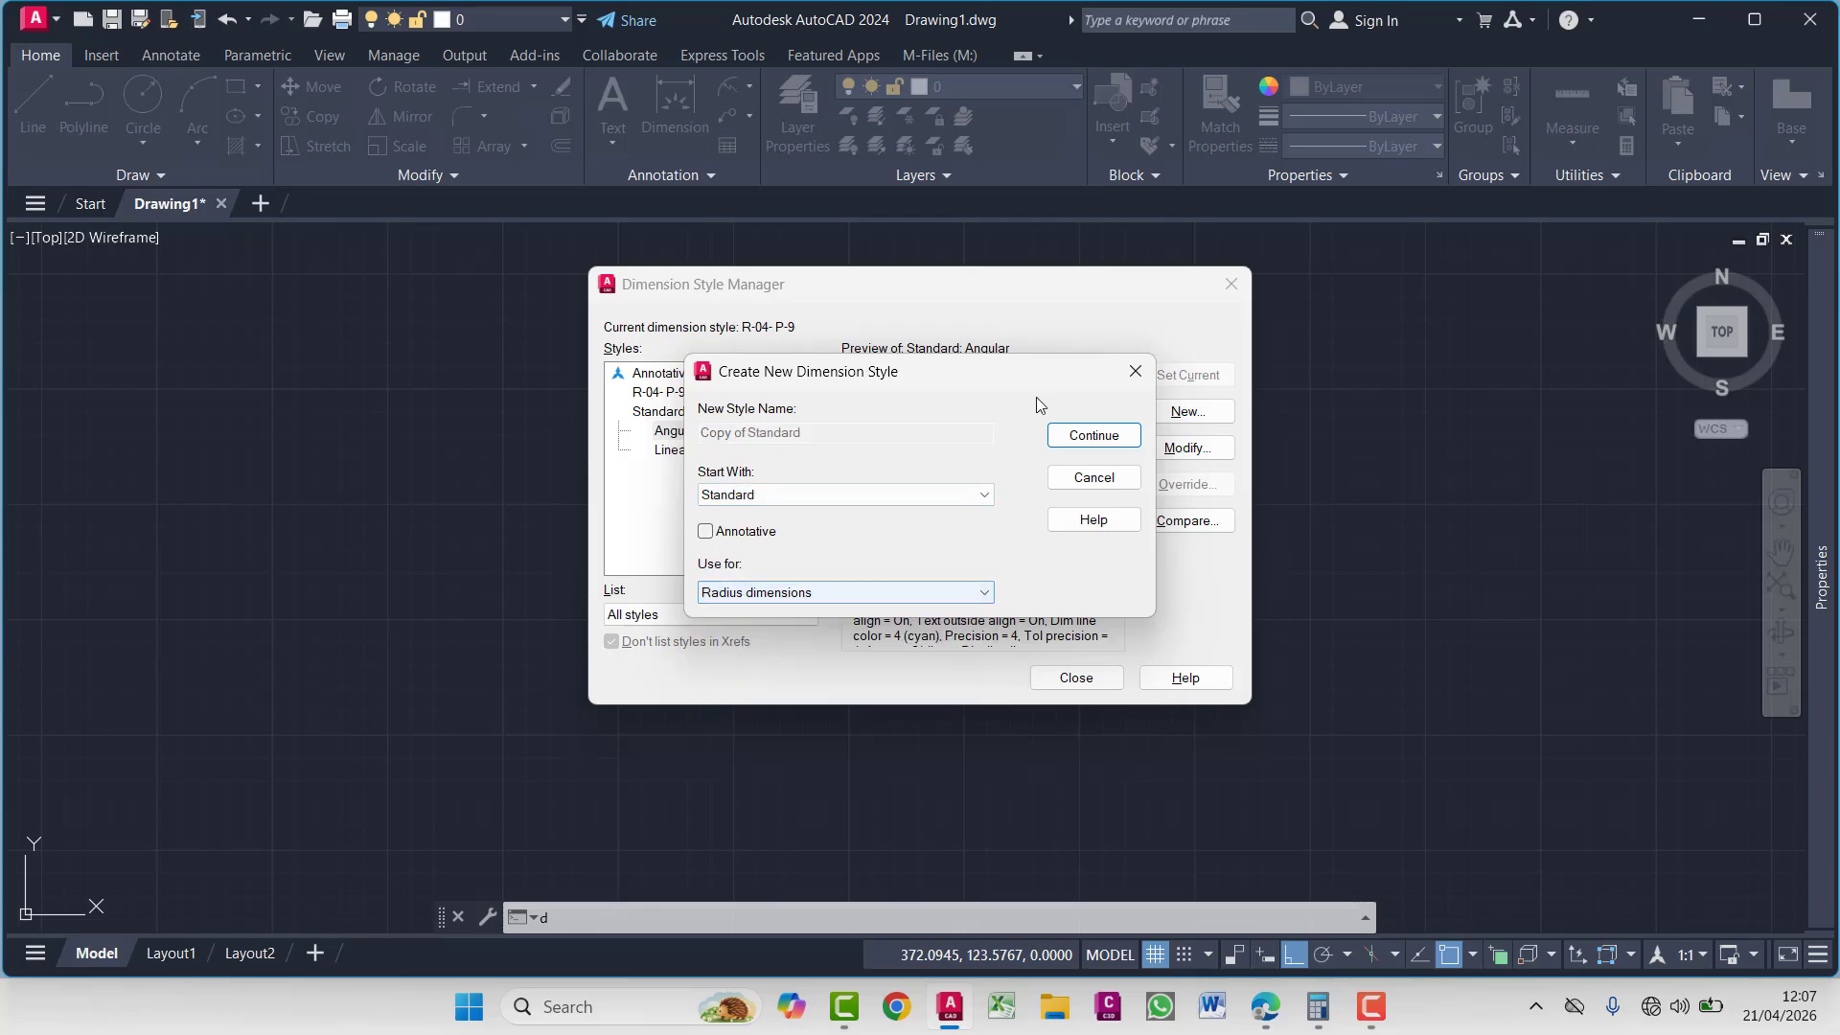
click(1092, 439)
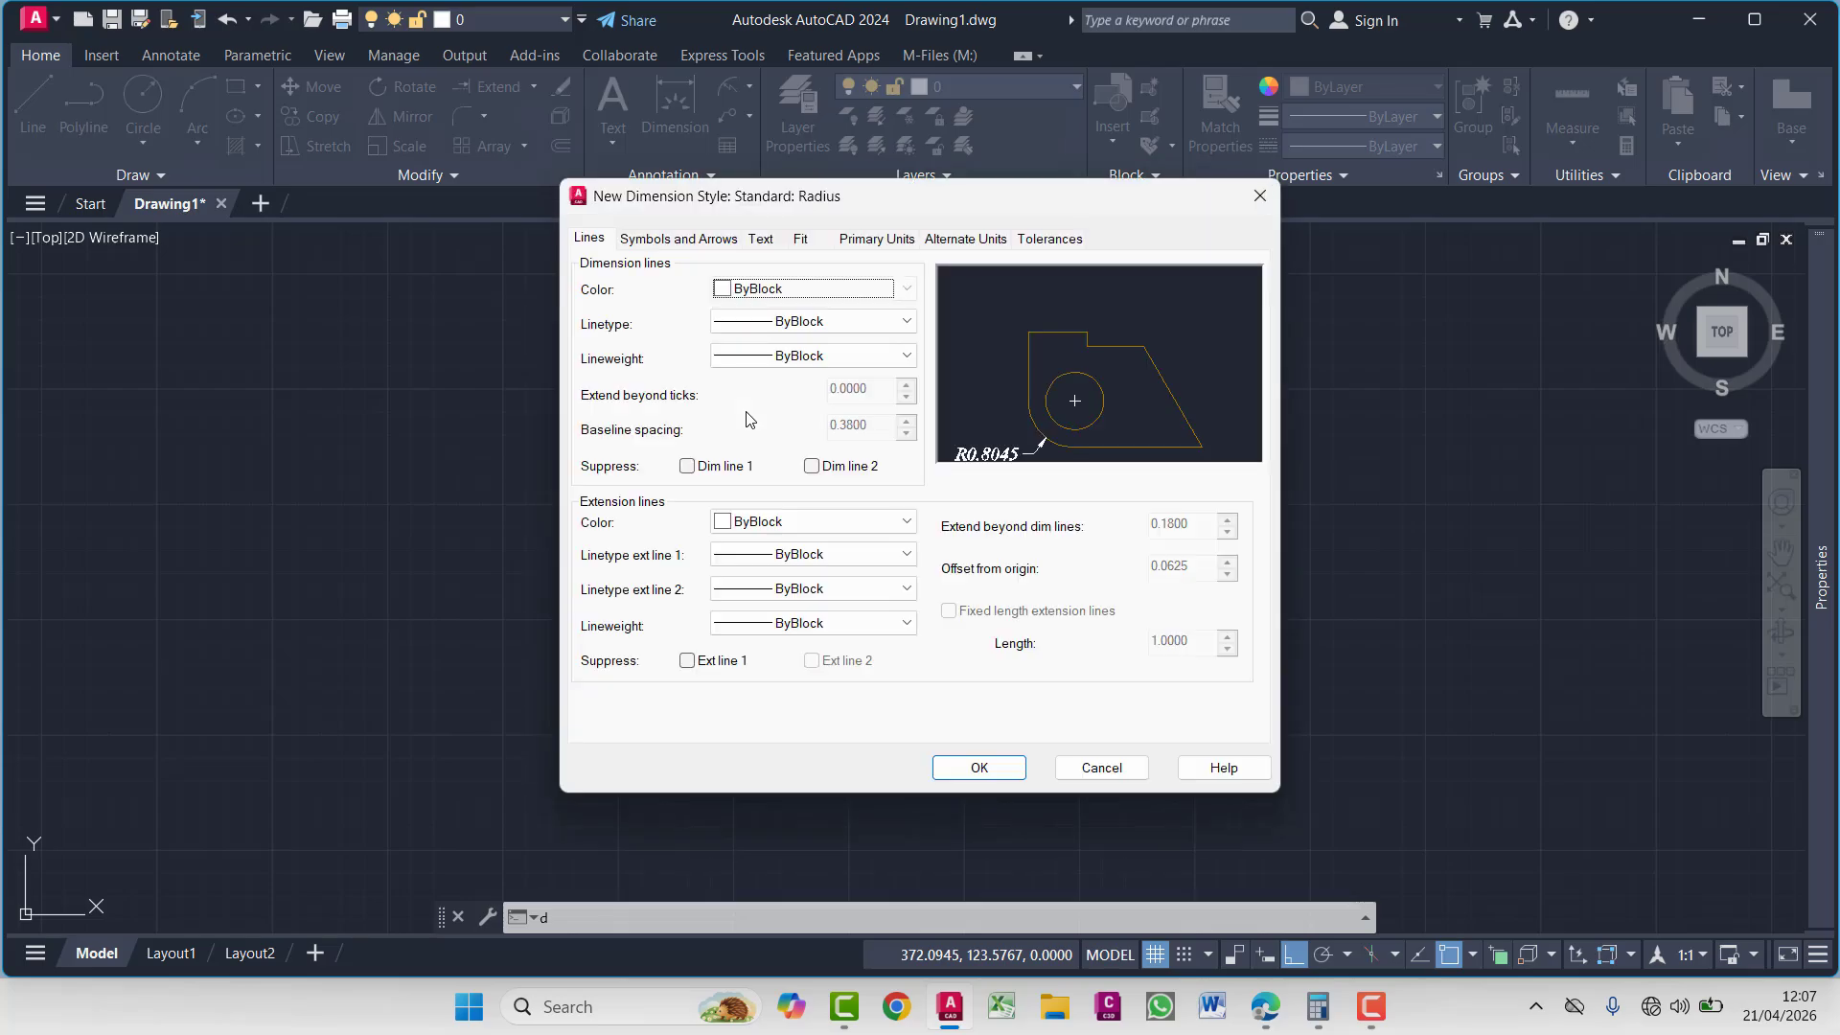
Set the second arrowhead of the Standard: Radius sub-style to Datum triangle
click(668, 240)
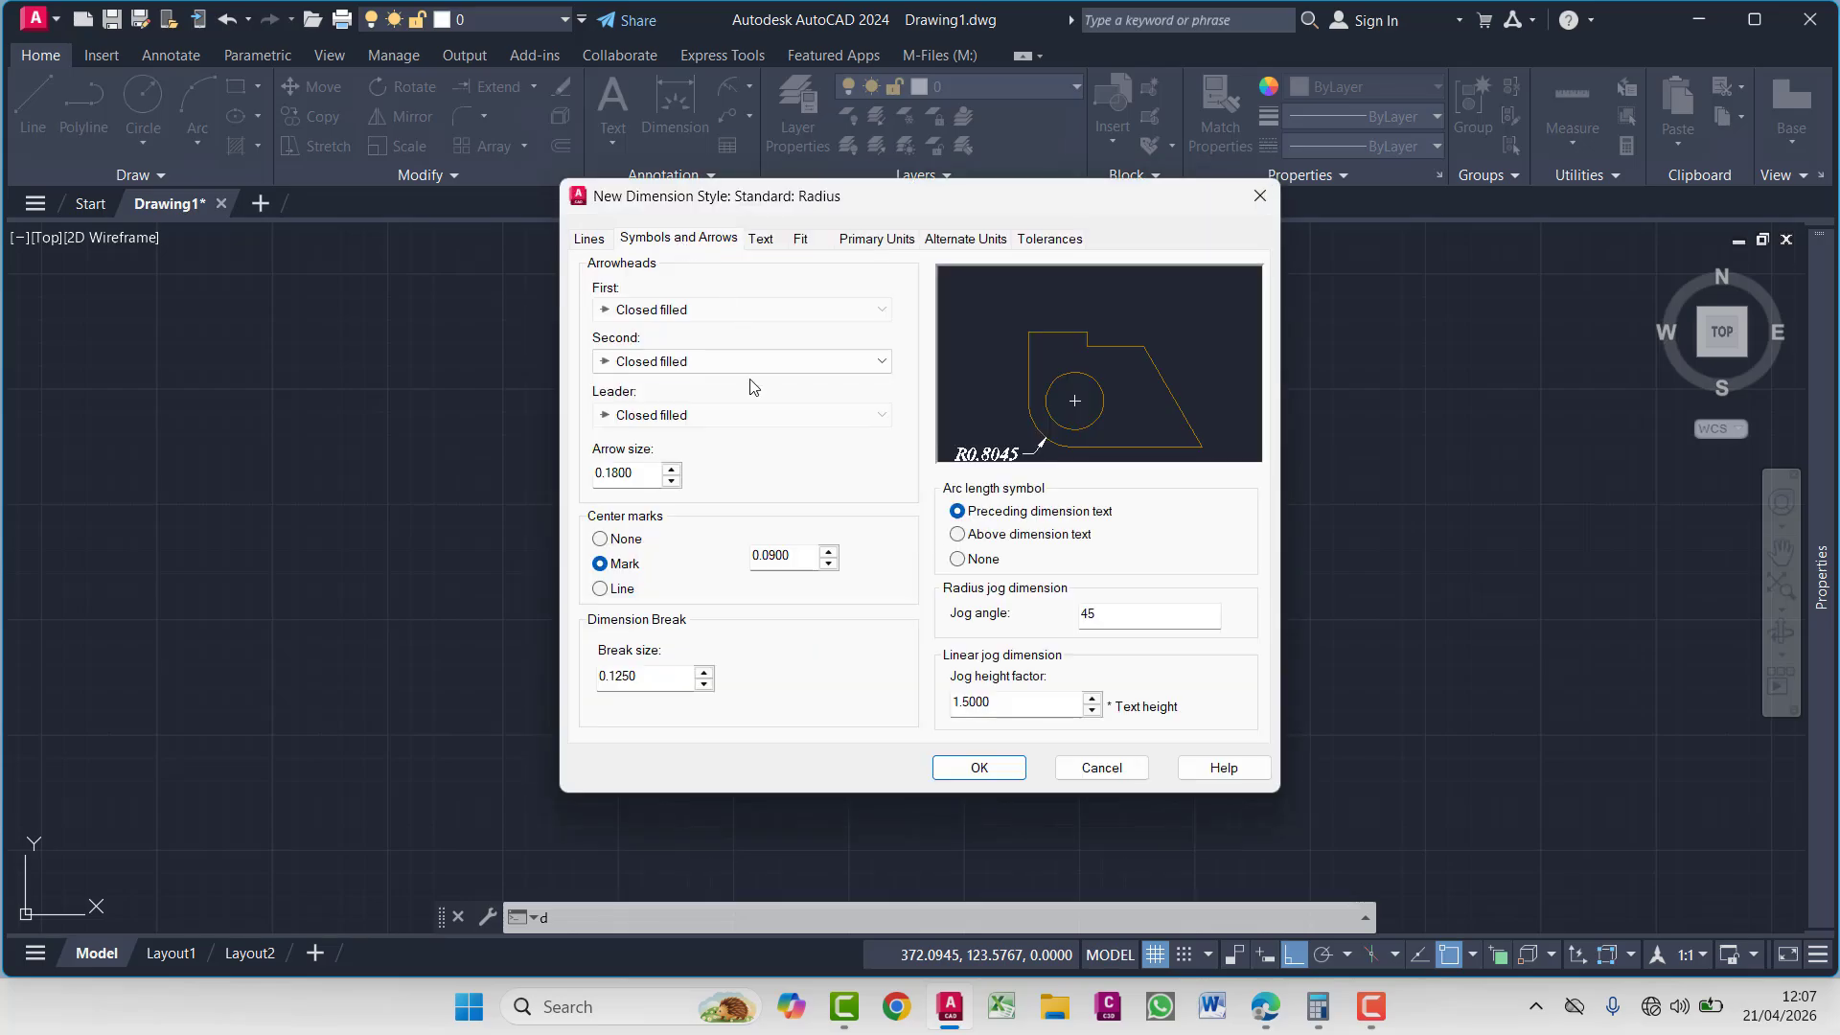
click(670, 362)
click(698, 309)
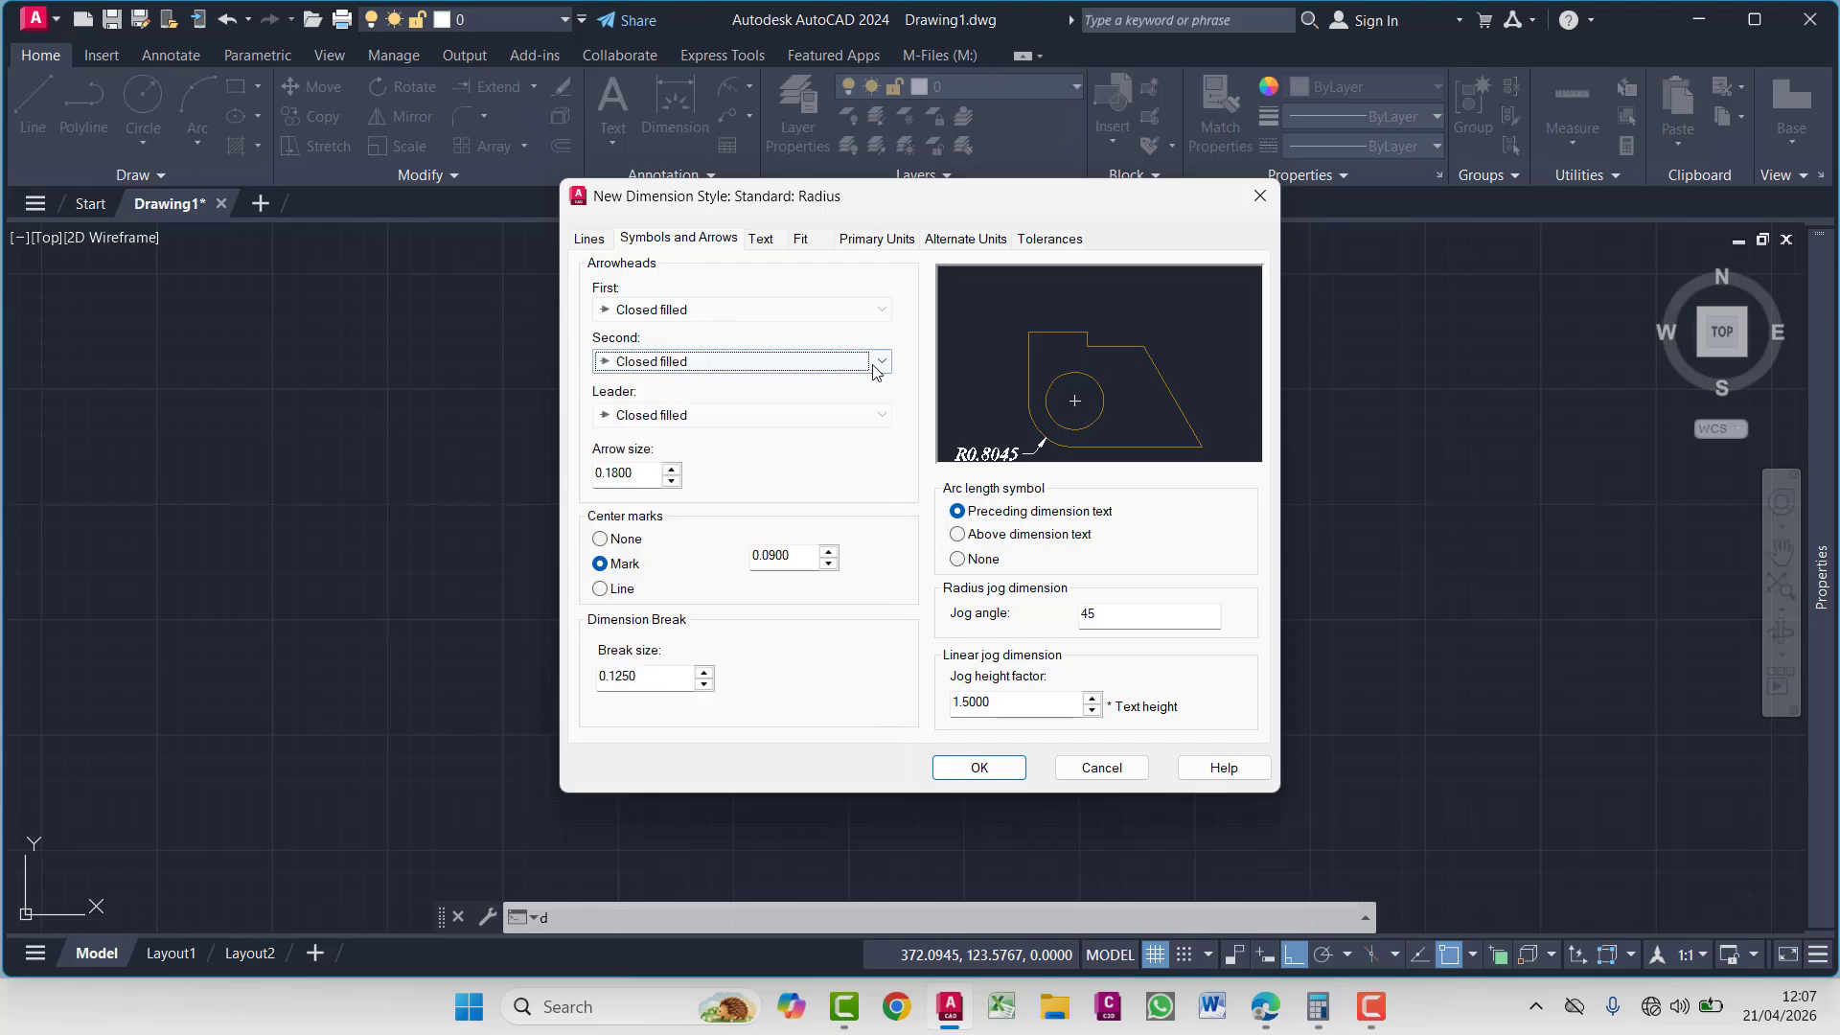
click(586, 240)
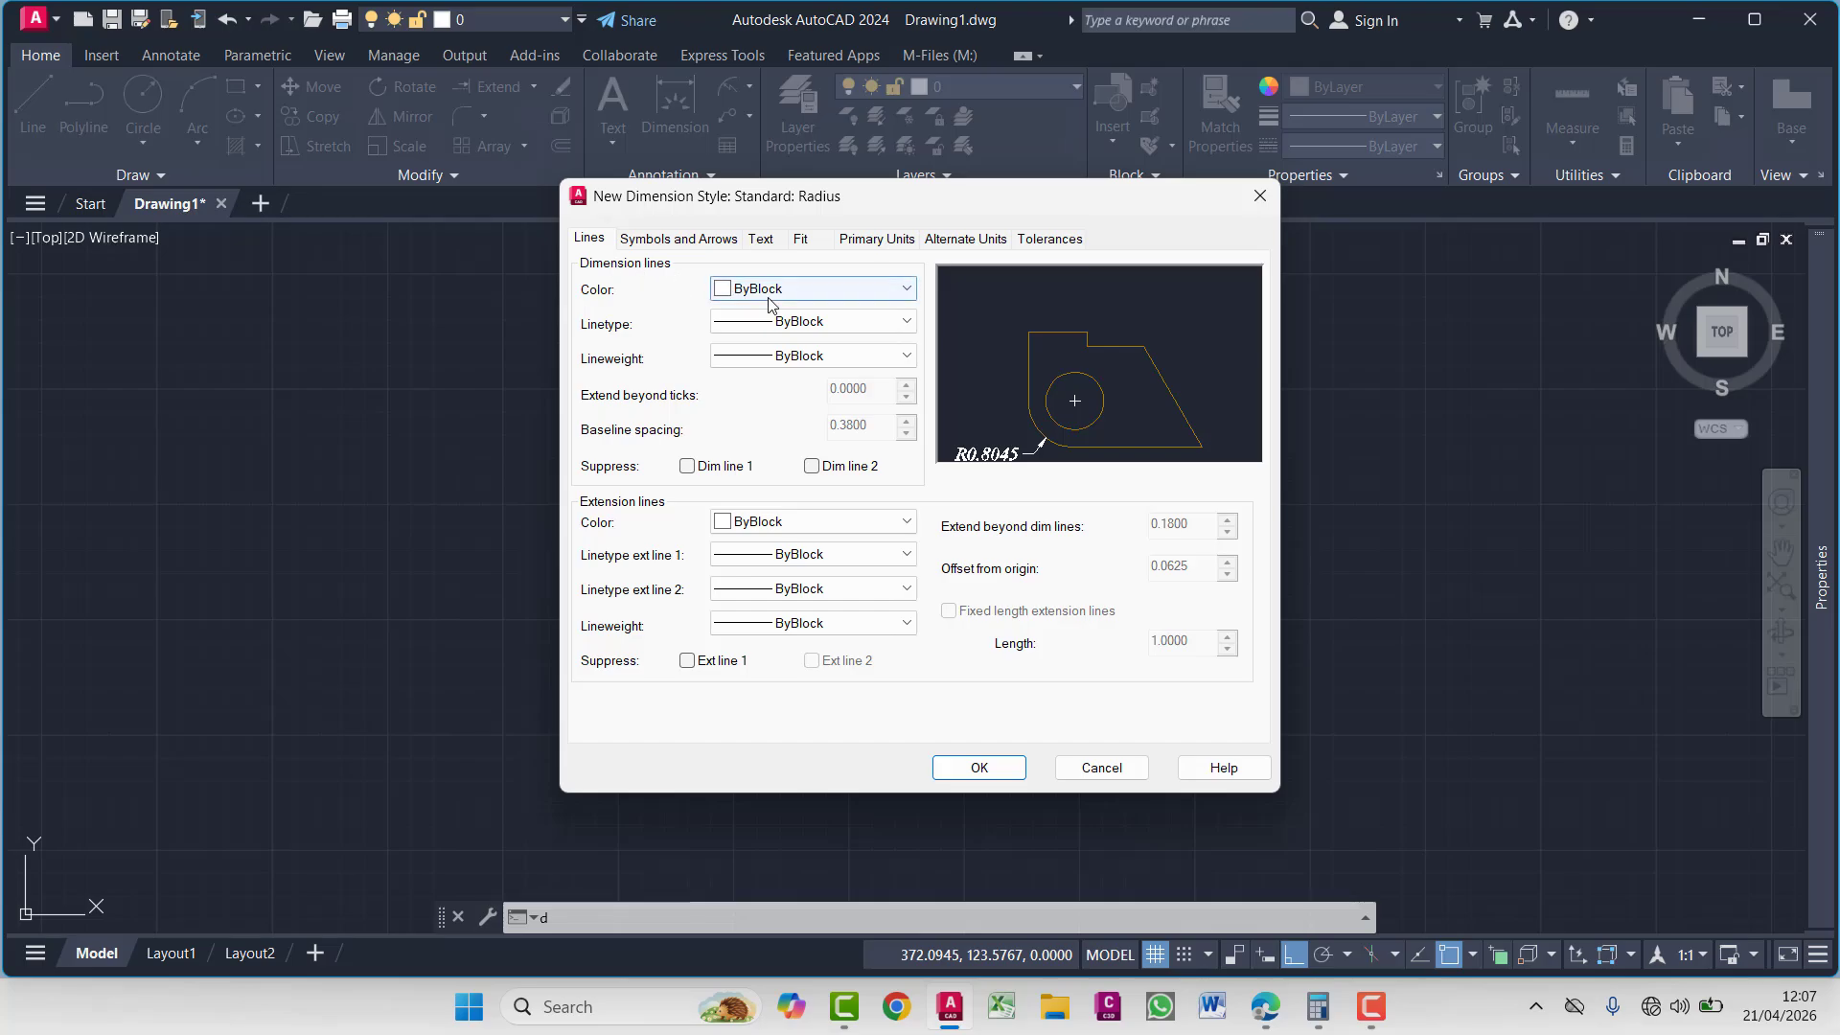
click(658, 242)
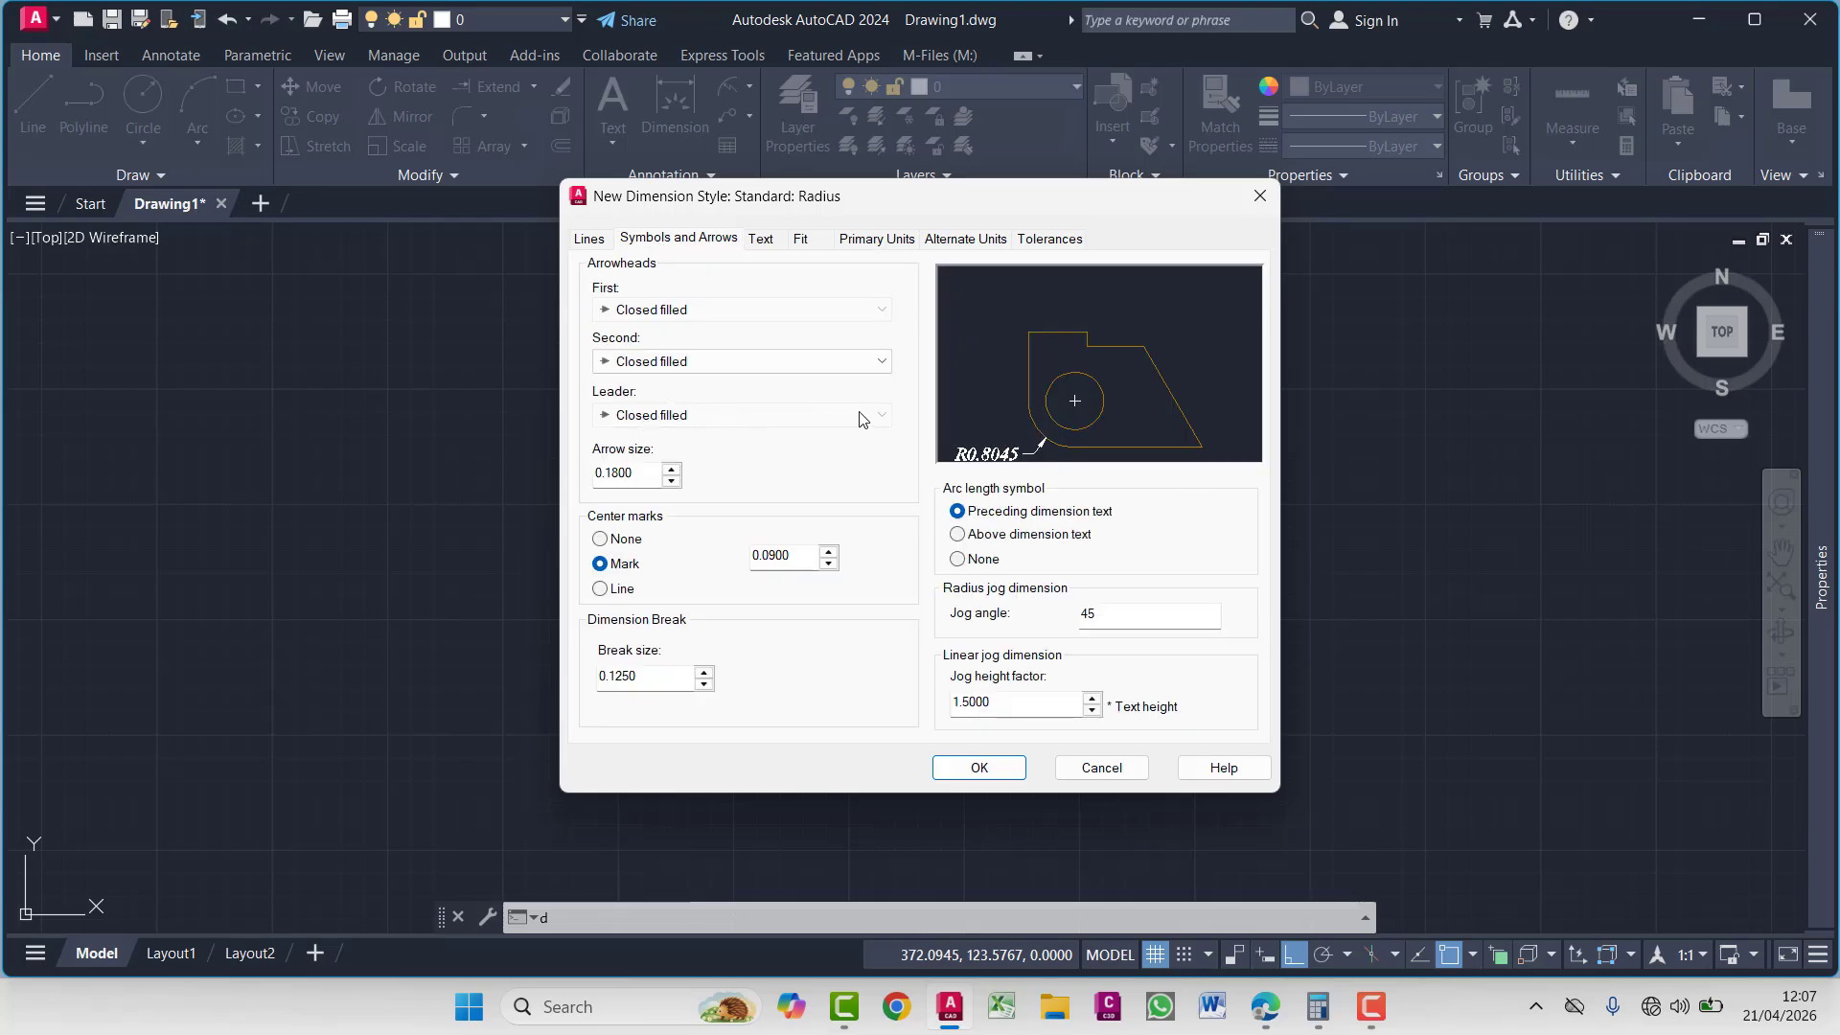
click(855, 365)
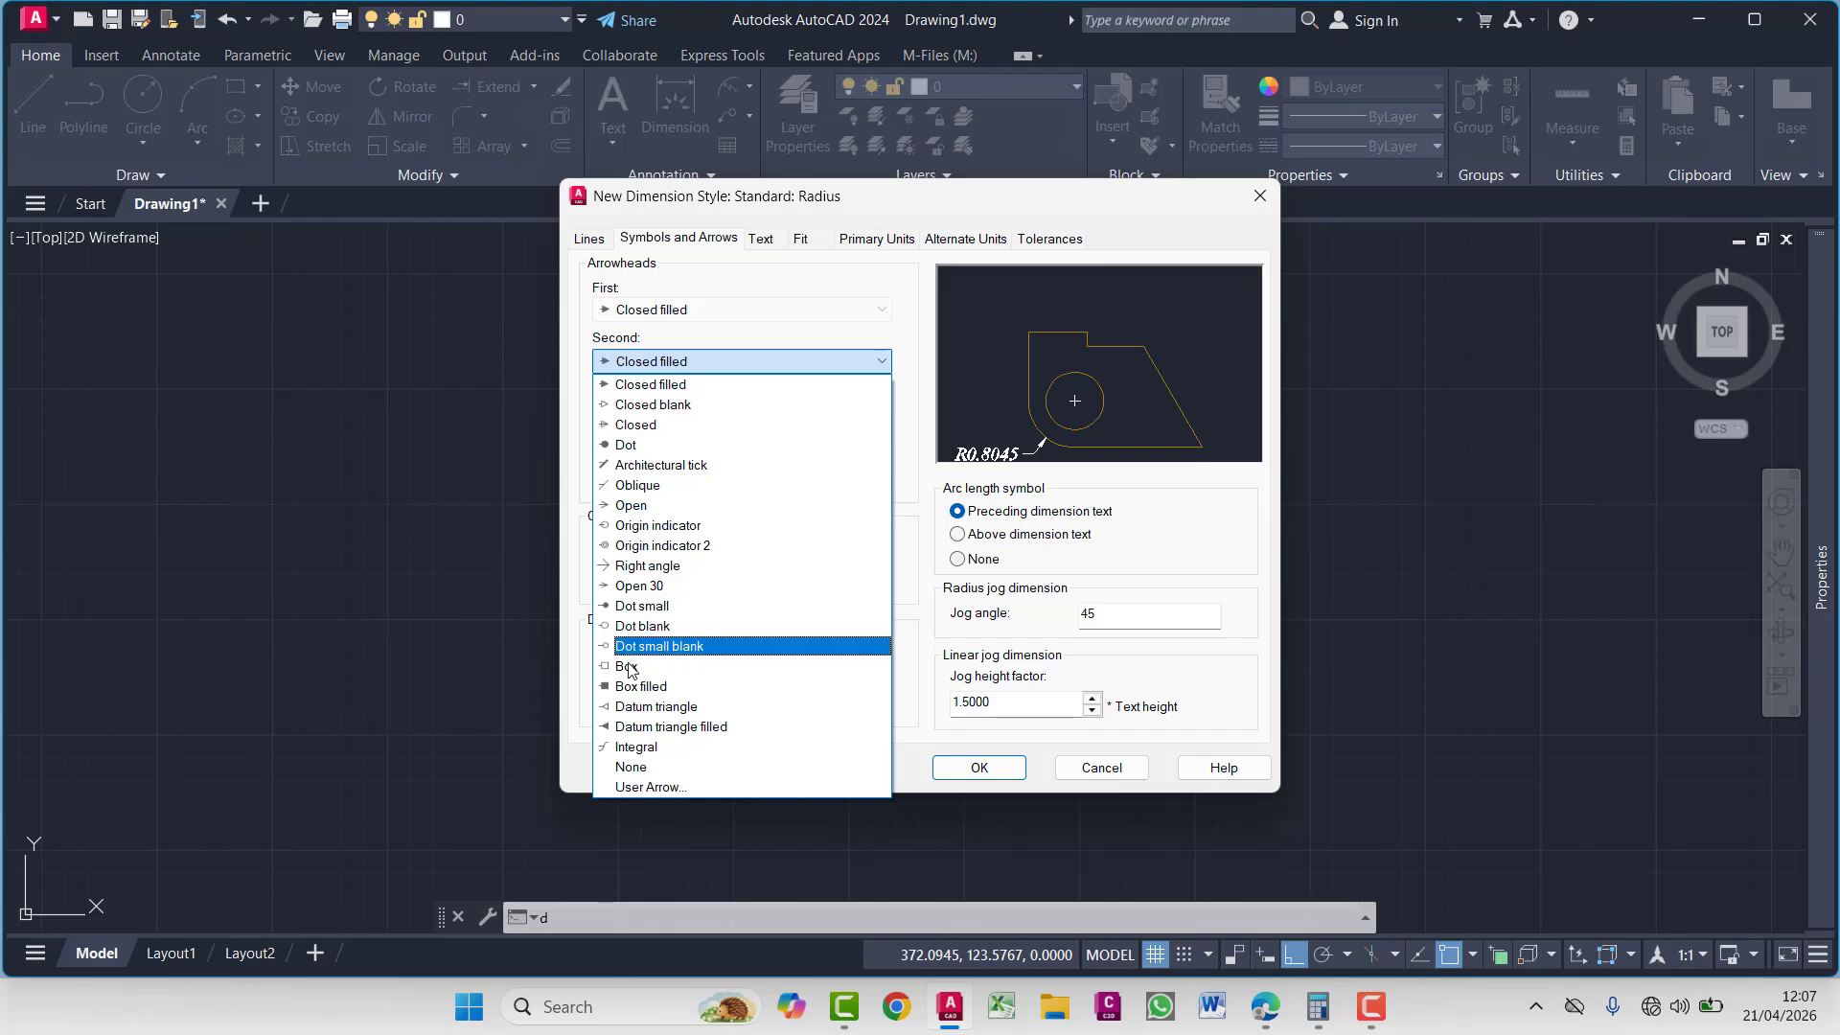
click(629, 707)
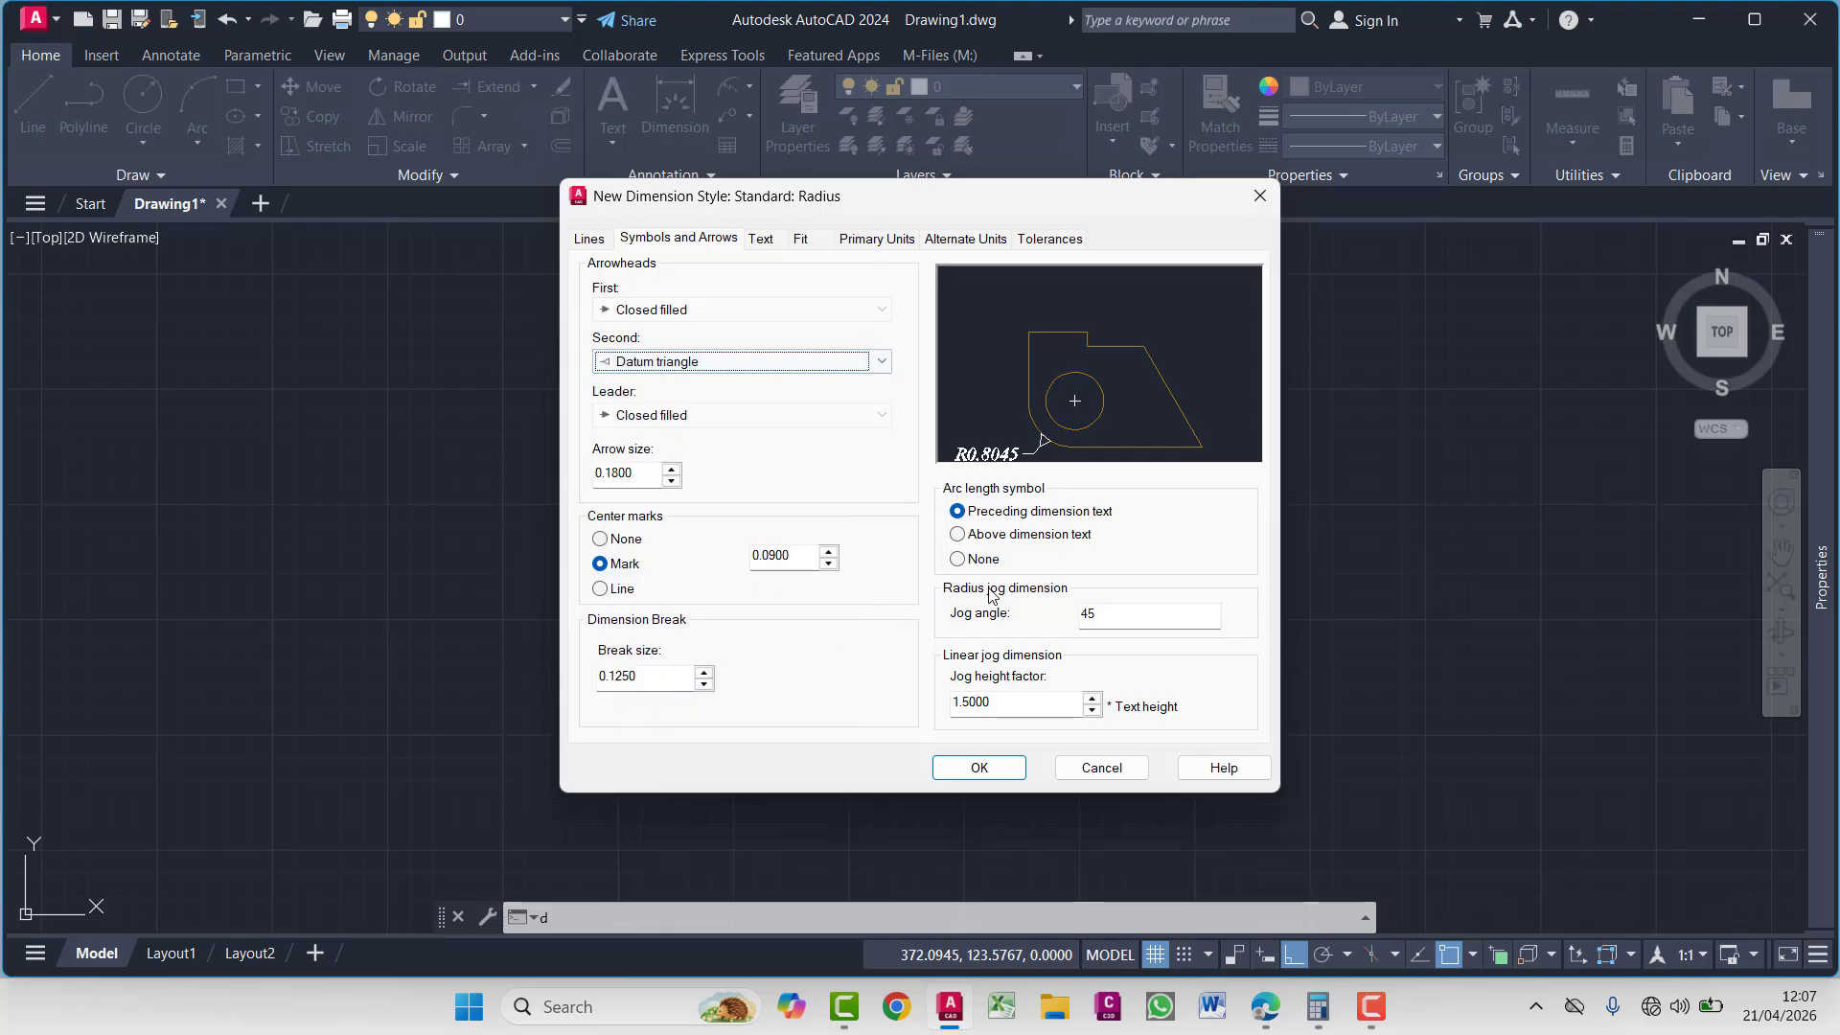
Set the dimension line color of the Standard: Radius sub-style to Magenta and accept the style settings
click(589, 238)
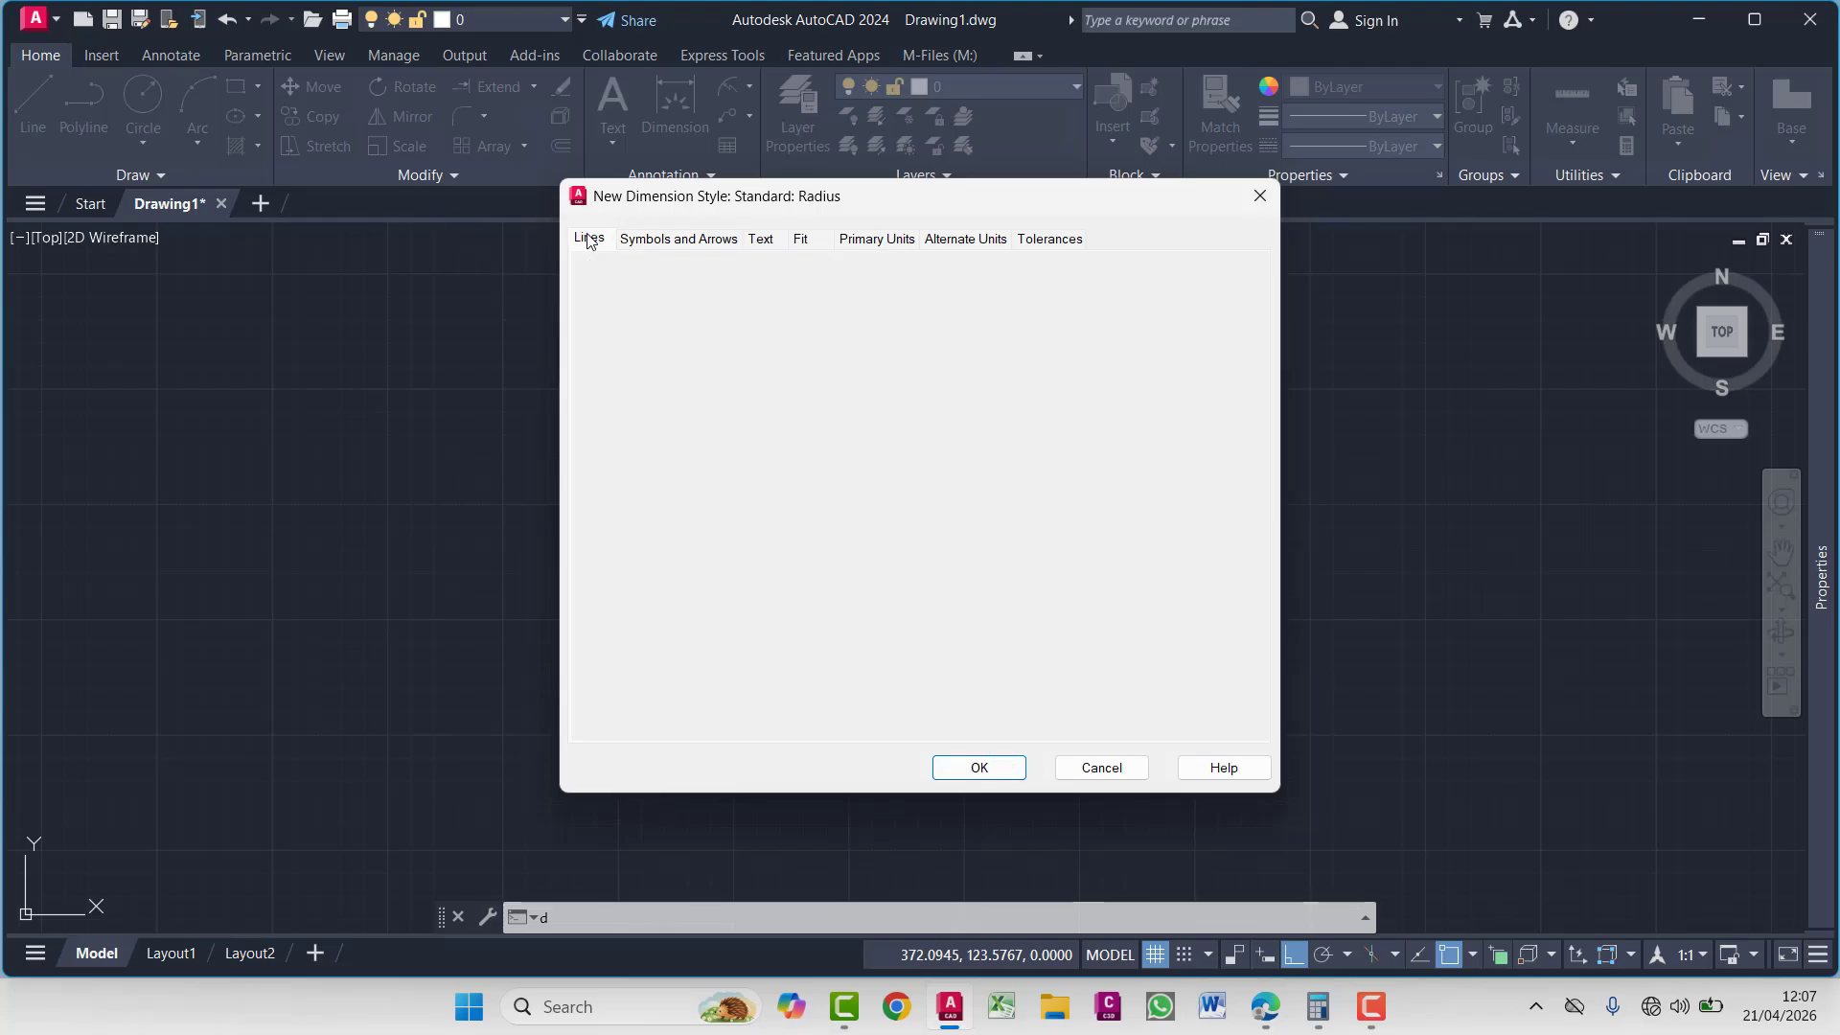
click(813, 289)
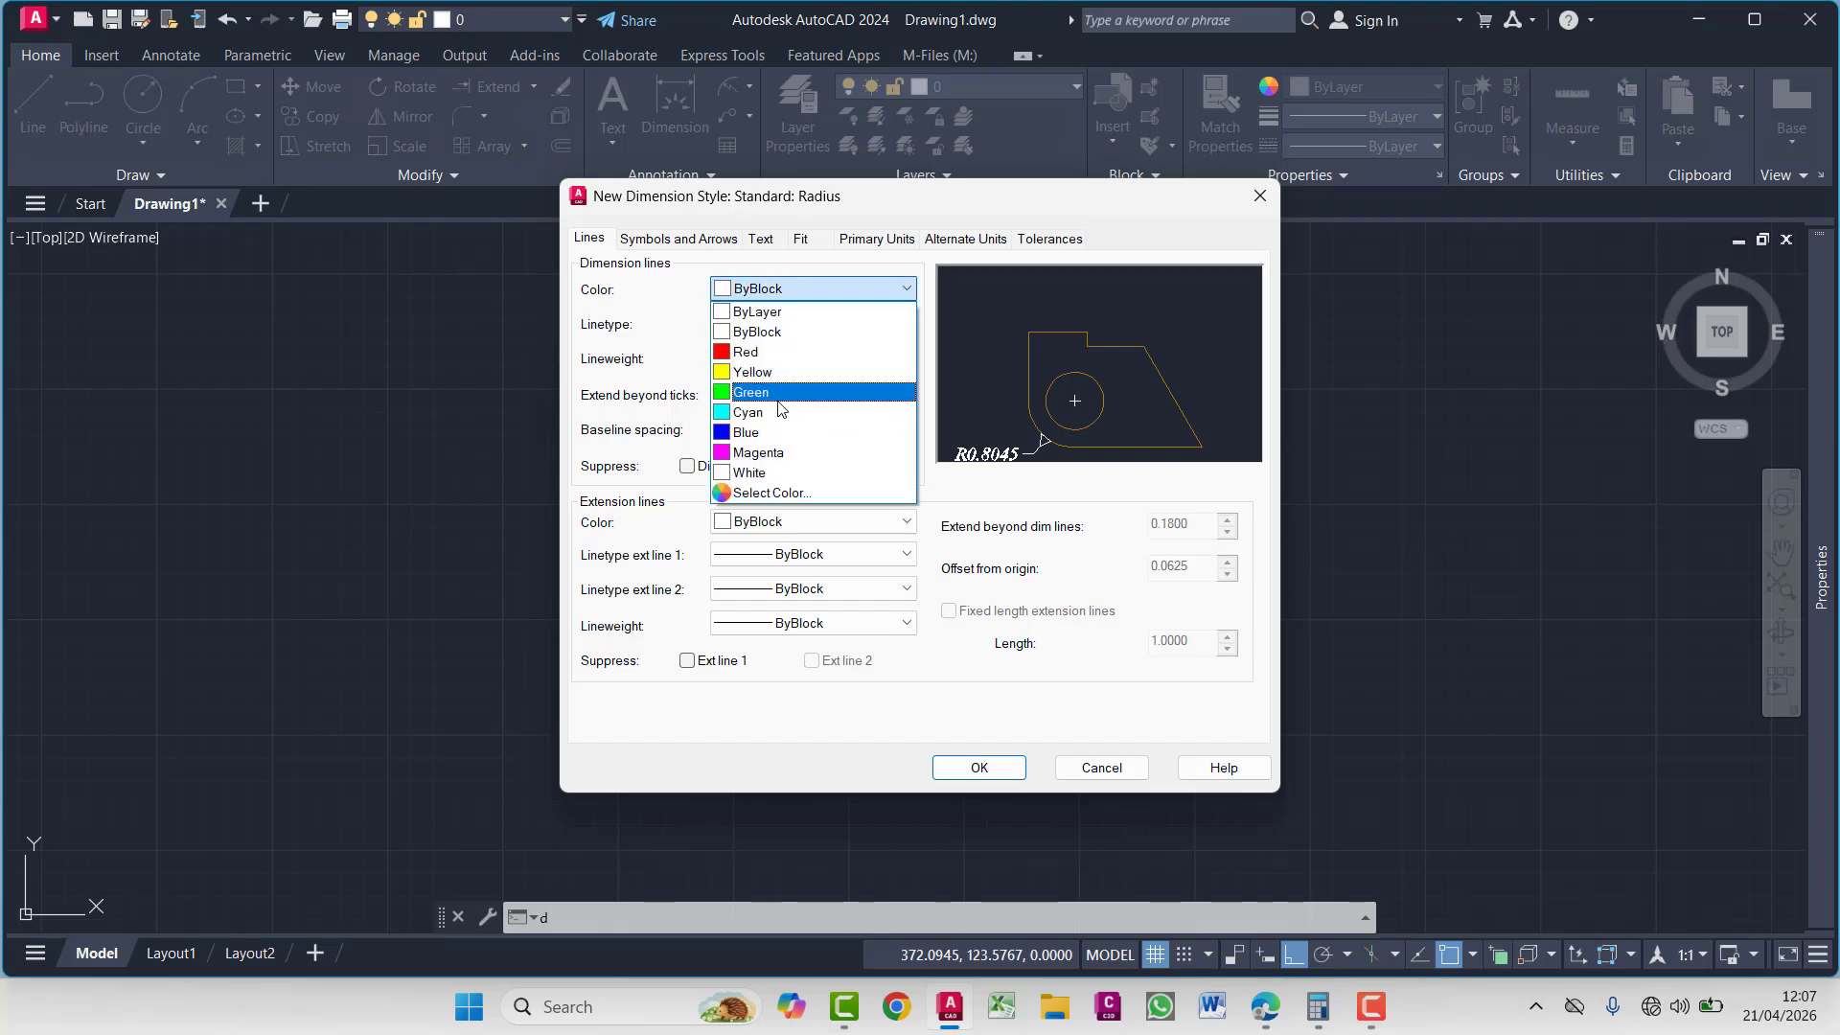
click(757, 392)
click(773, 292)
click(756, 452)
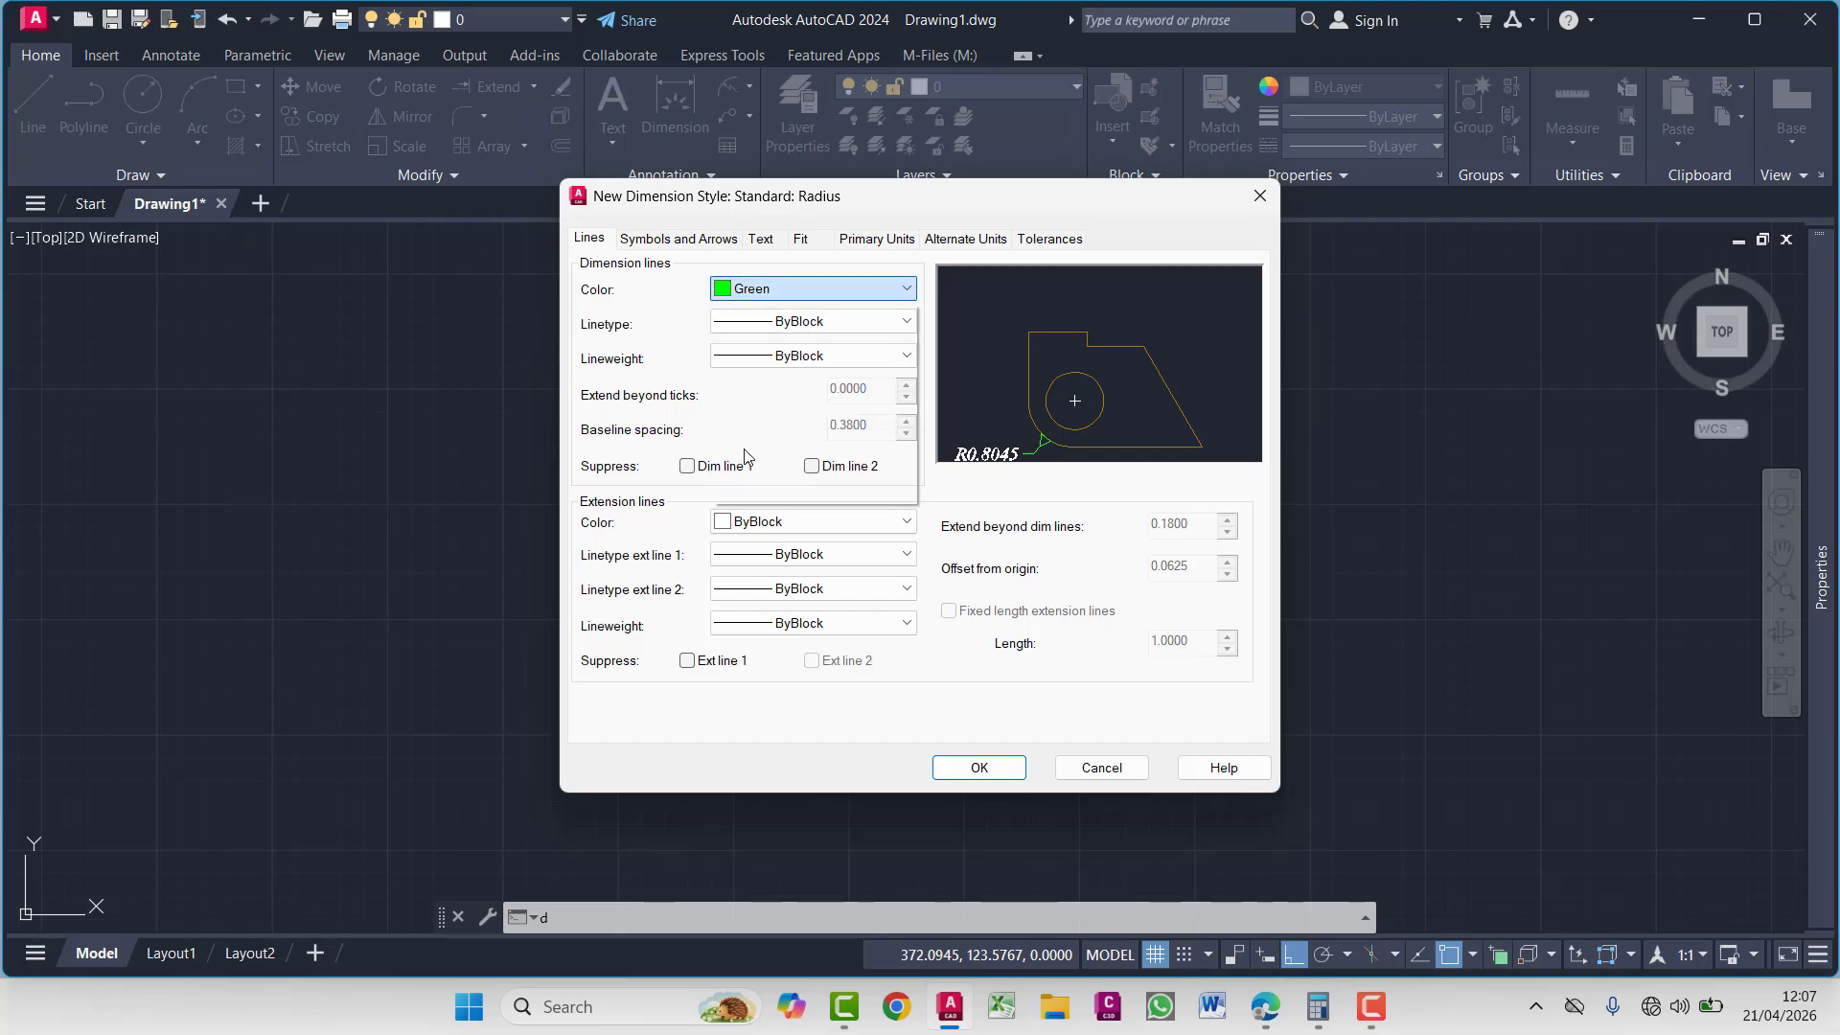
click(993, 768)
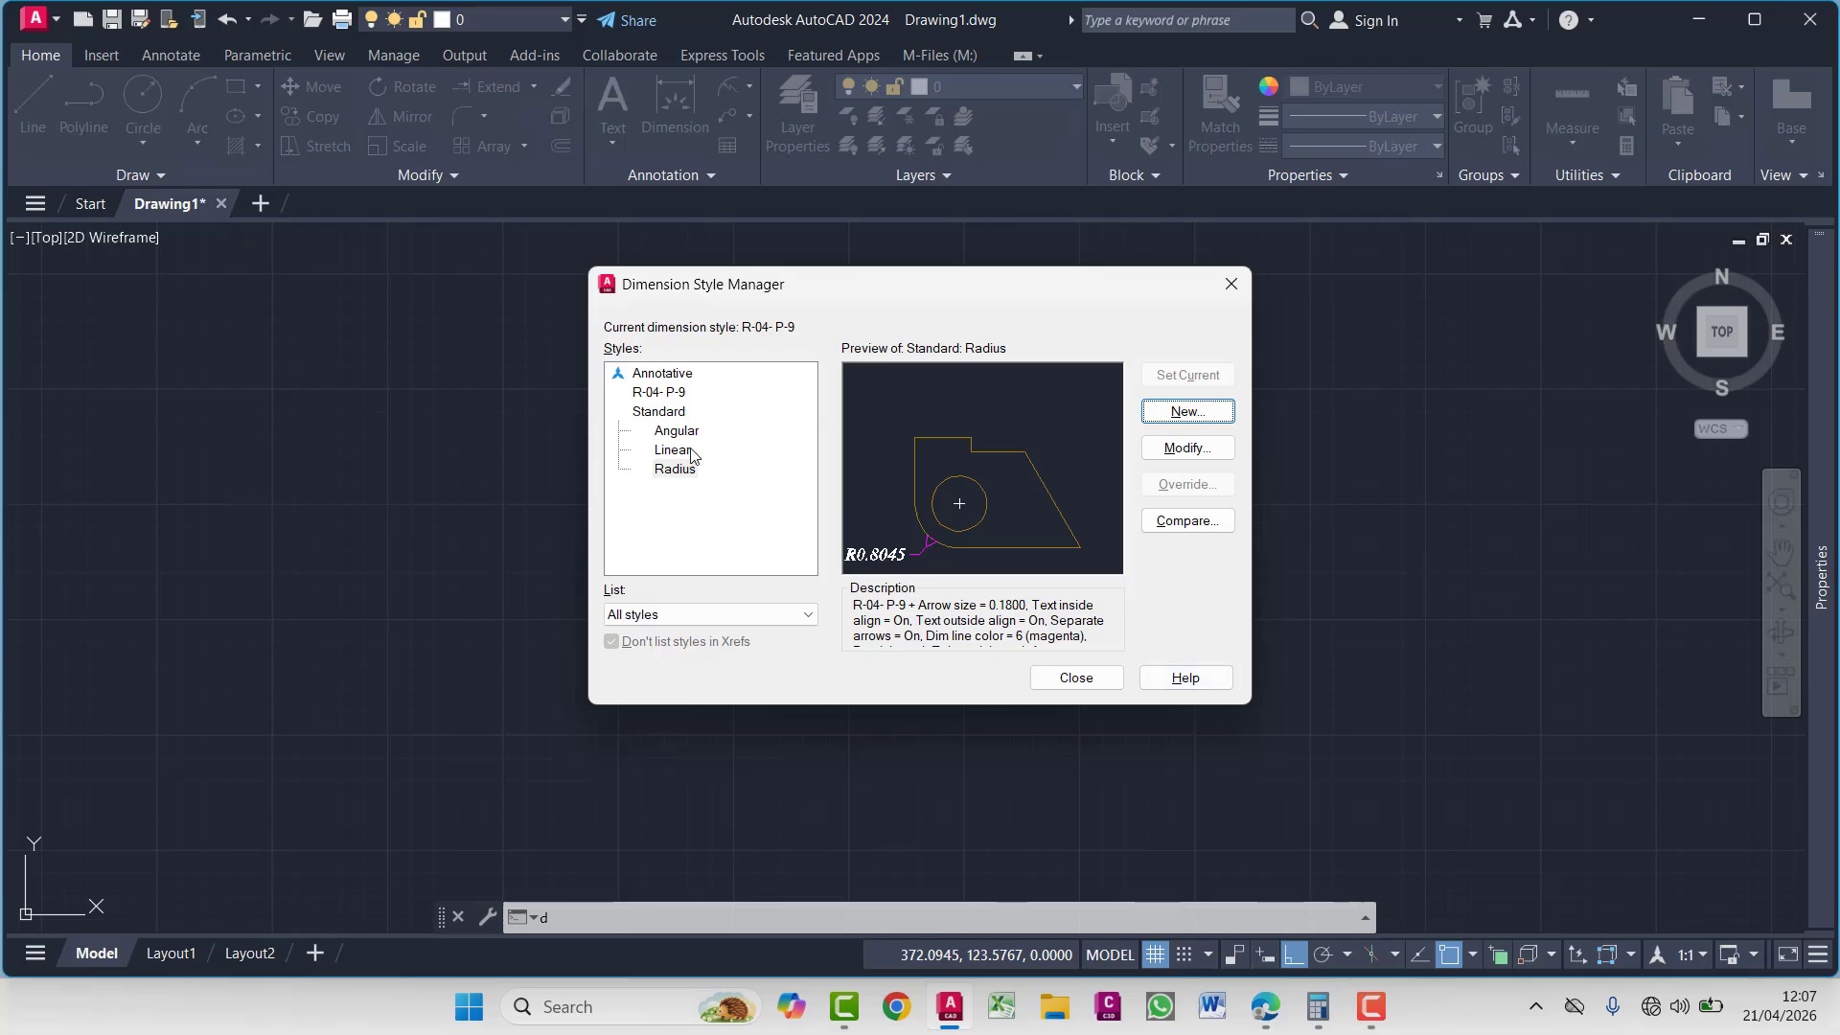
Create a new dimension sub-style based on Standard that is used for diameter dimensions only
click(1186, 411)
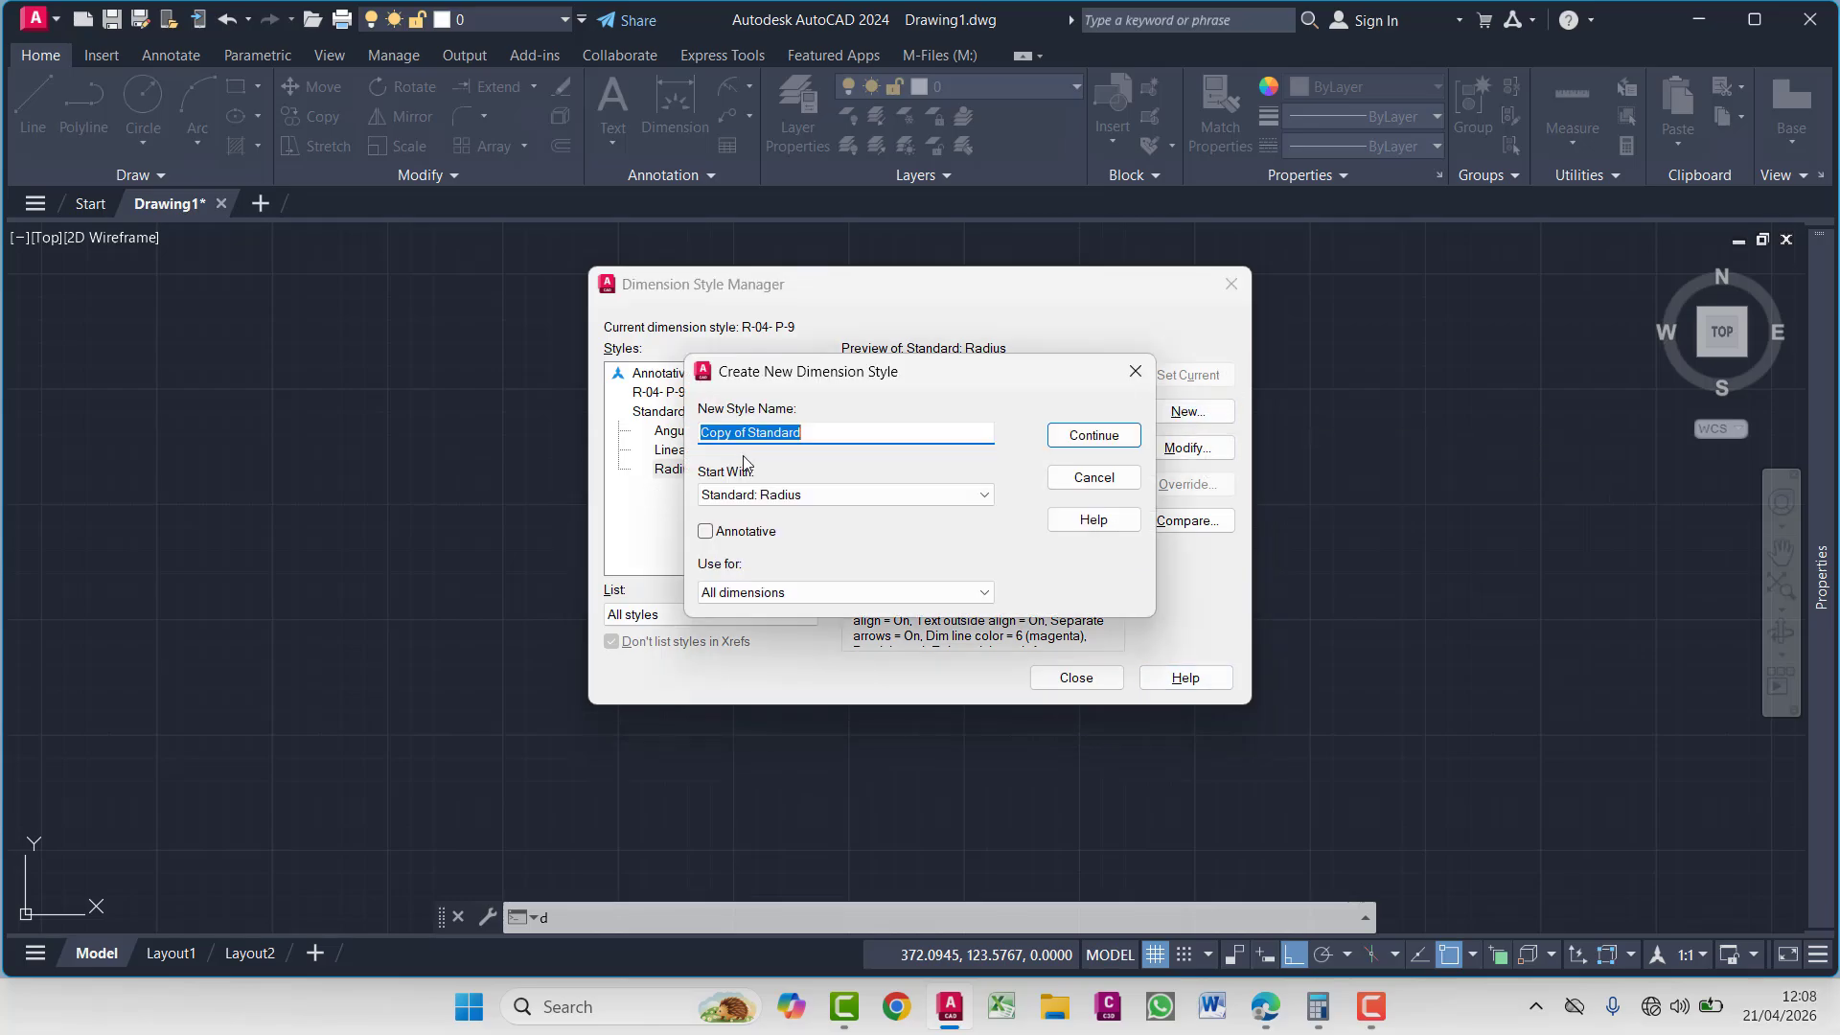
click(810, 495)
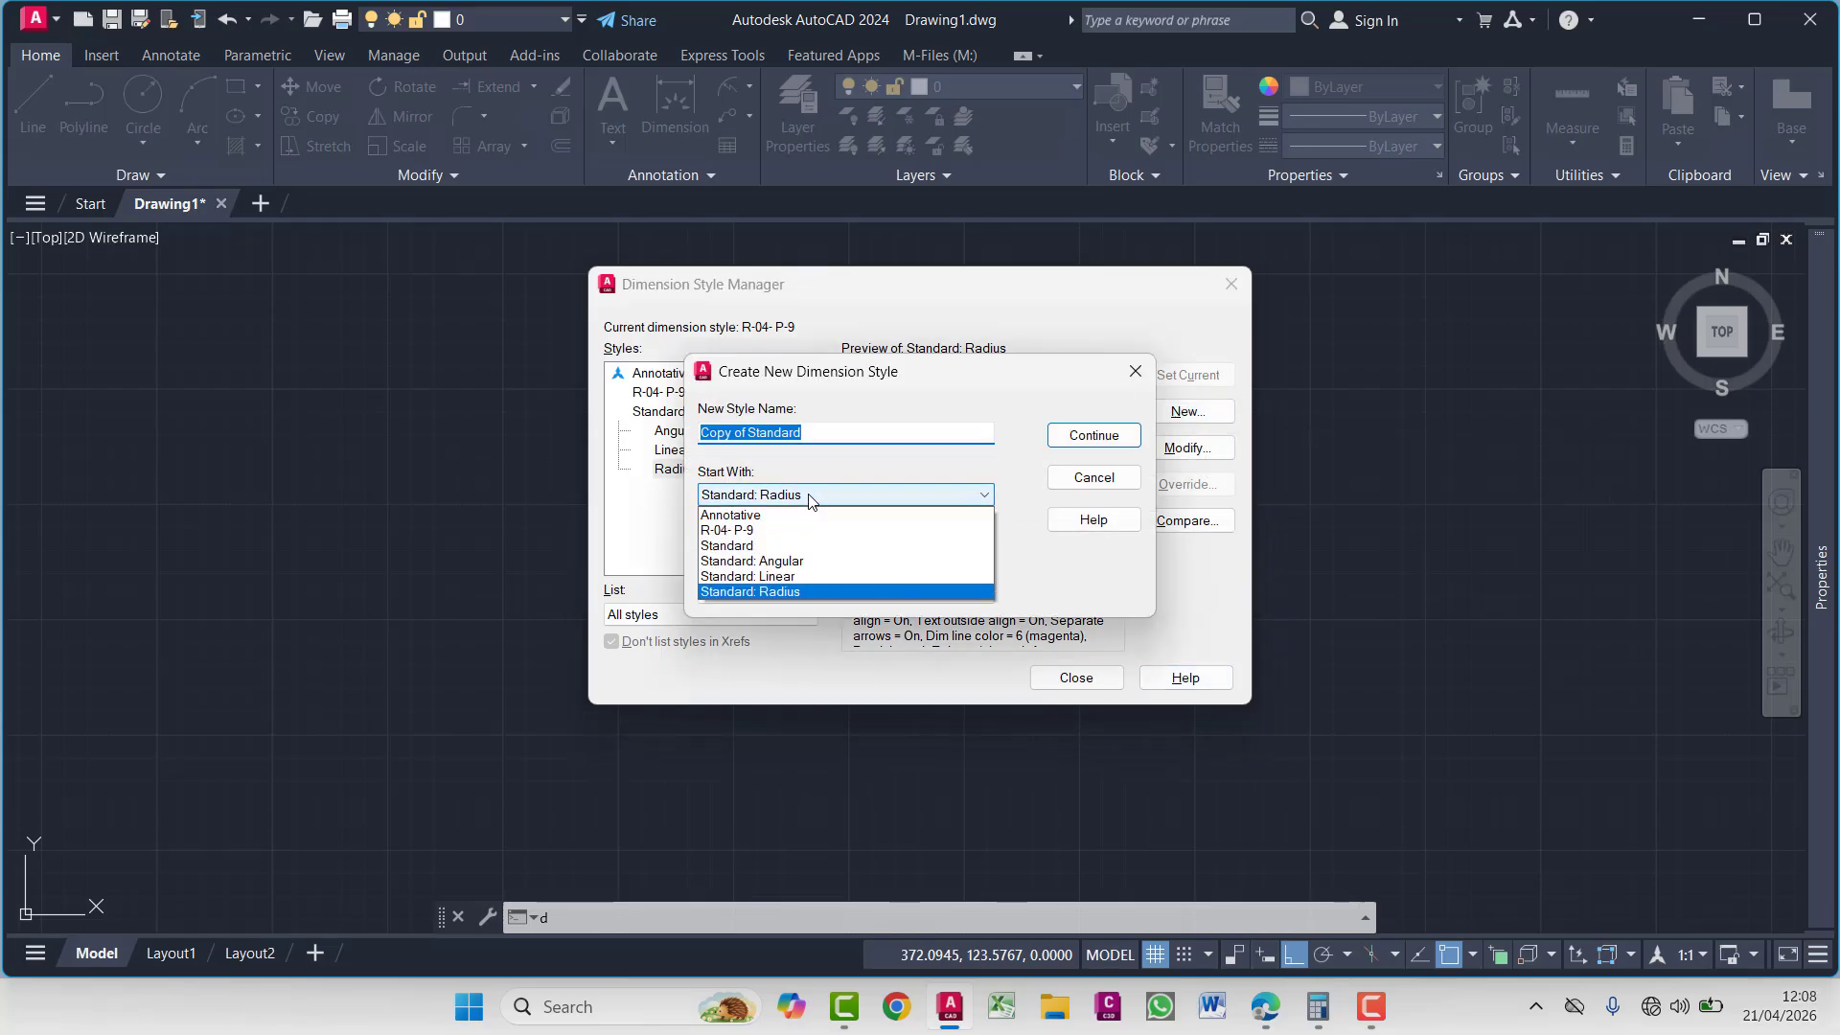
click(810, 495)
click(810, 494)
click(721, 546)
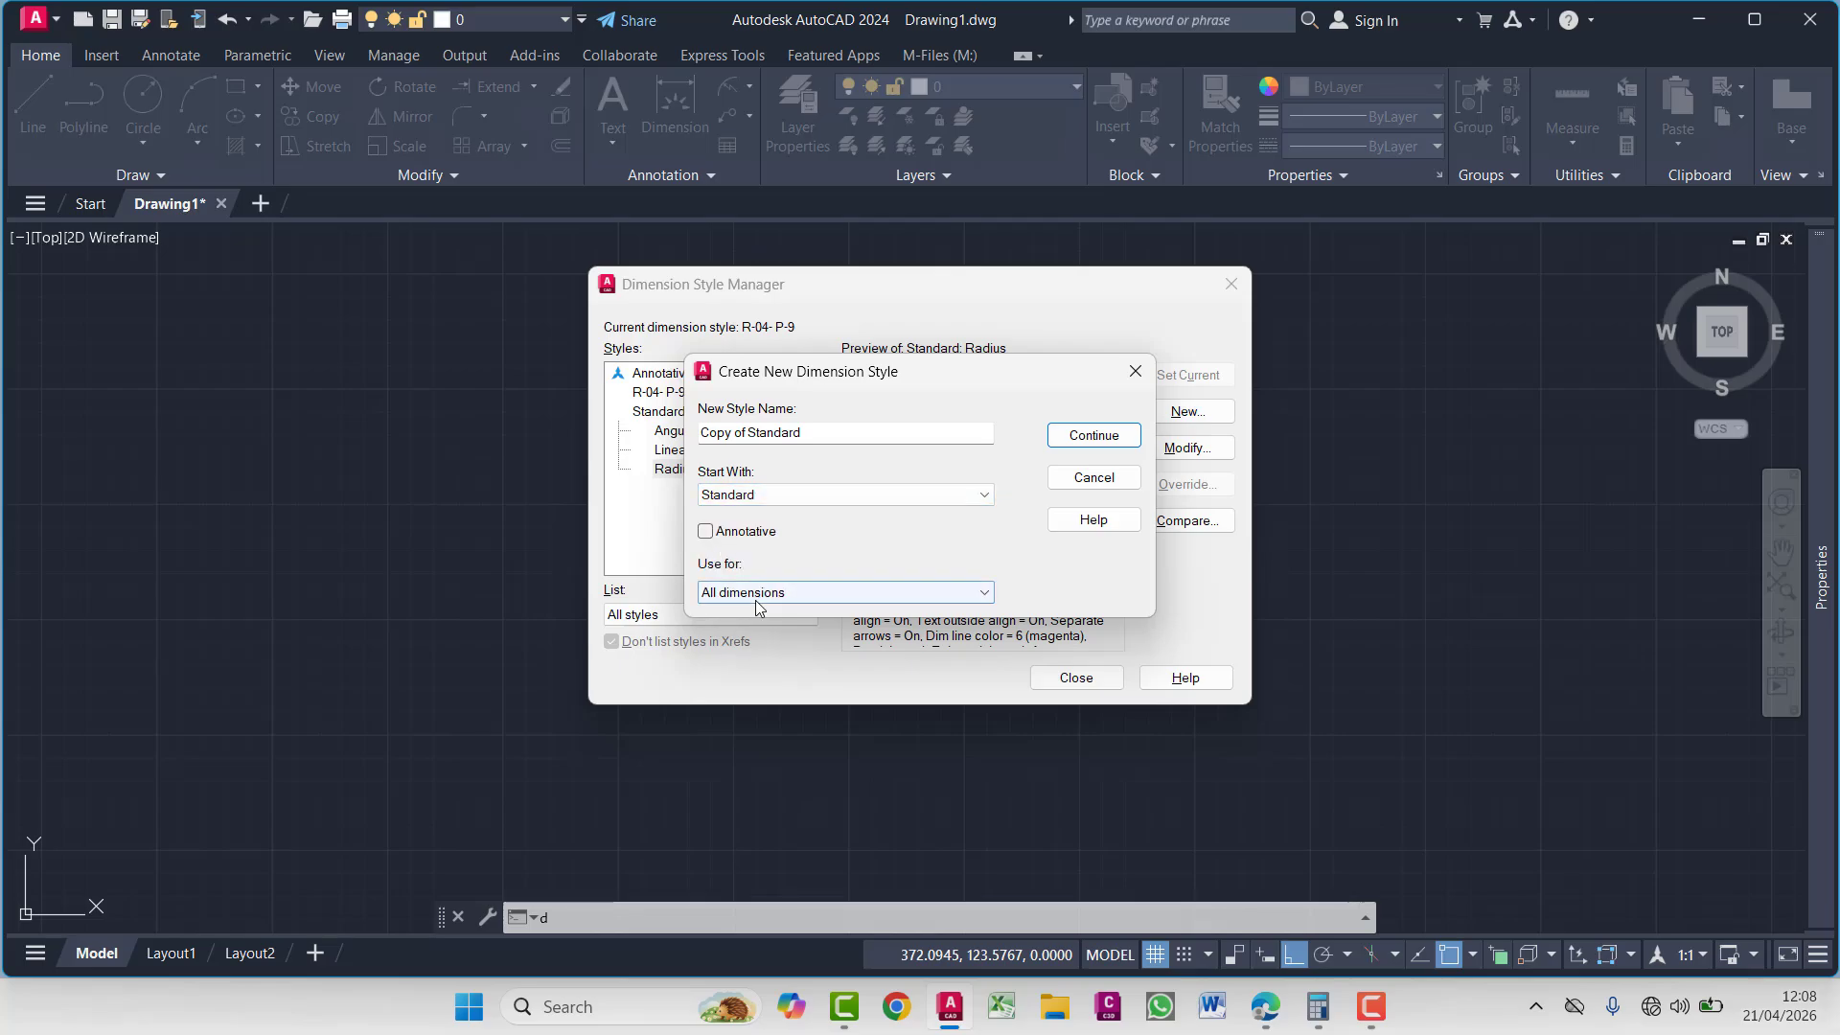
click(762, 593)
click(757, 675)
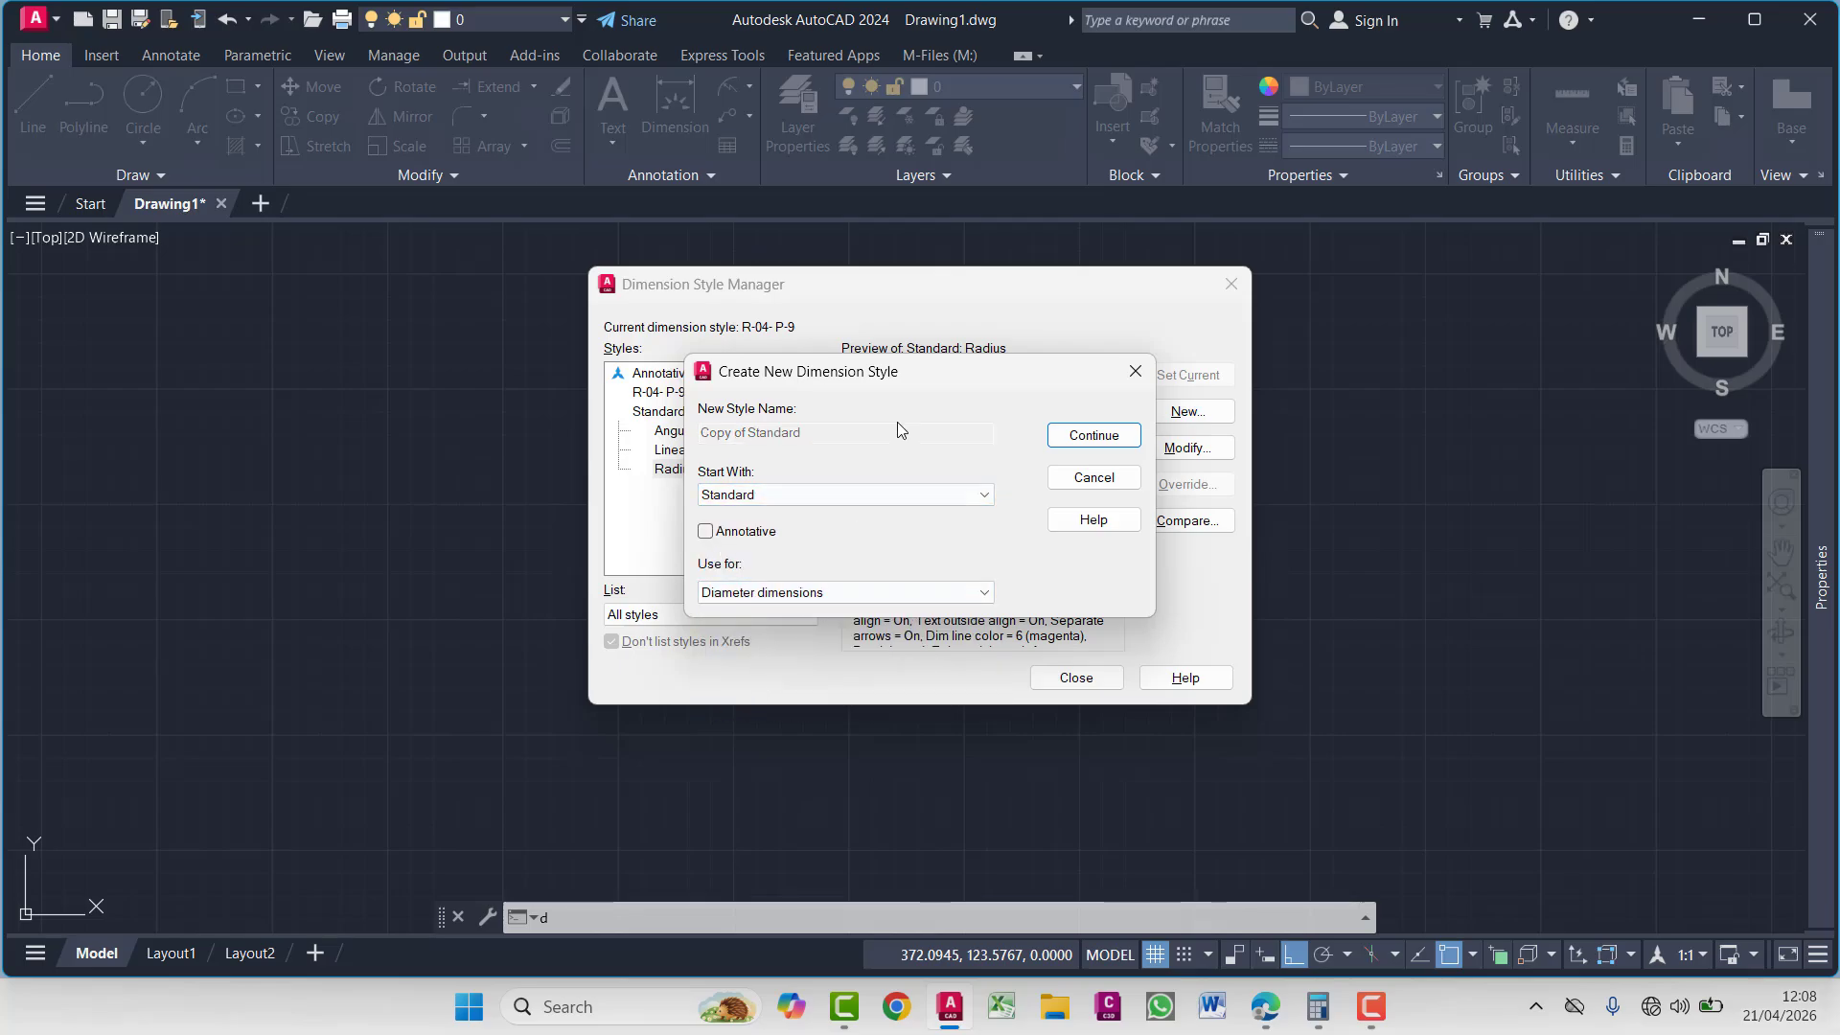
click(1091, 439)
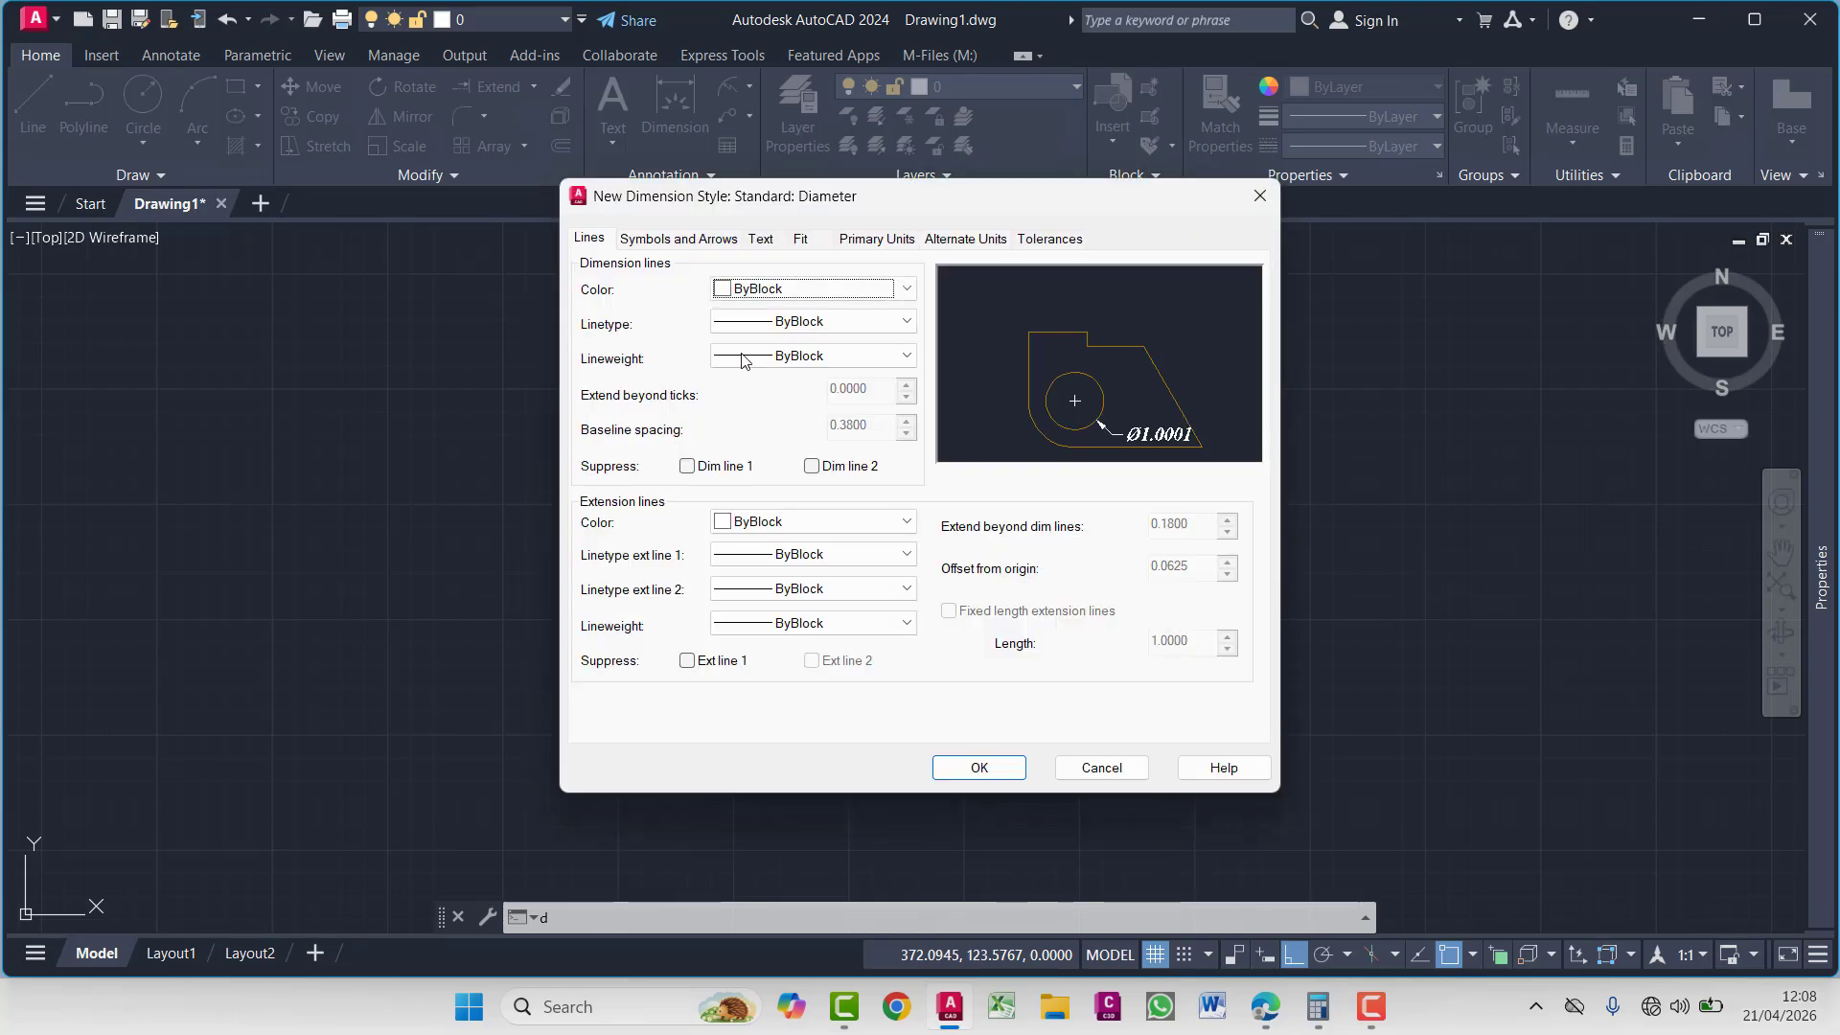
Set the Standard: Diameter sub-style's dimension line color to Blue and second arrowhead to Open, then accept and close the style manager
click(777, 291)
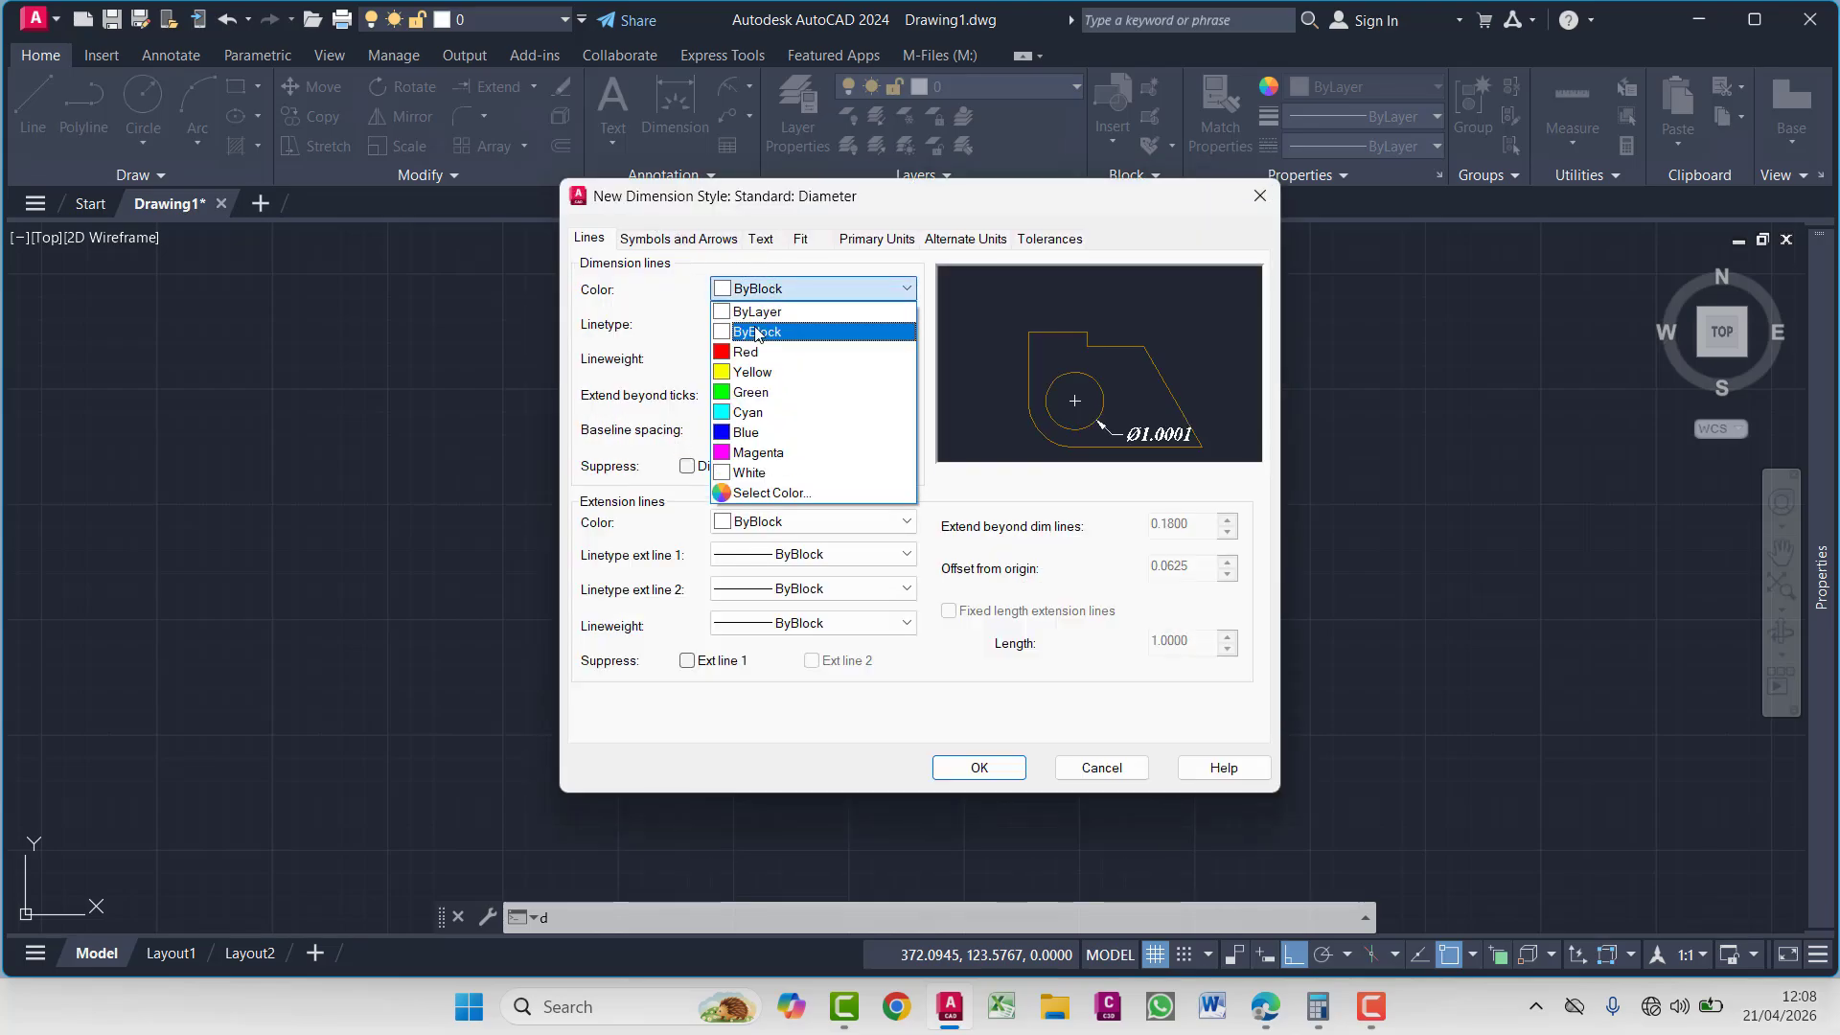
click(758, 432)
click(702, 239)
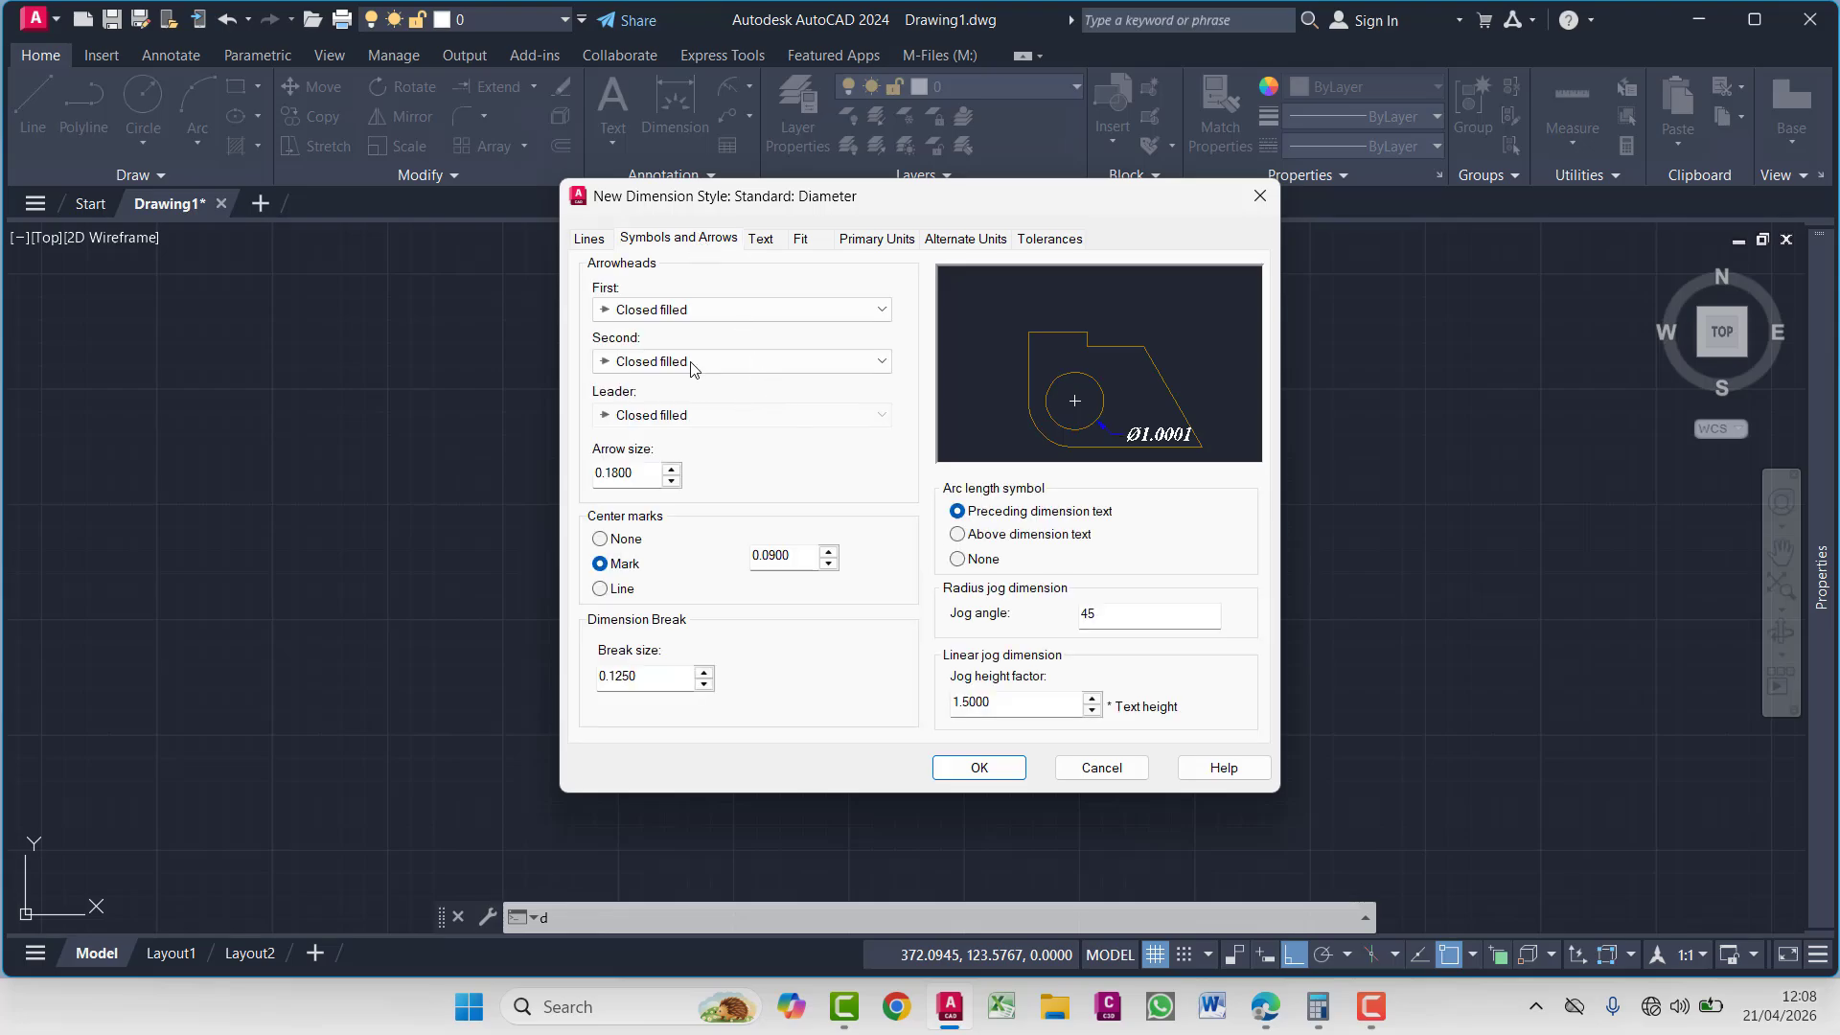
click(685, 362)
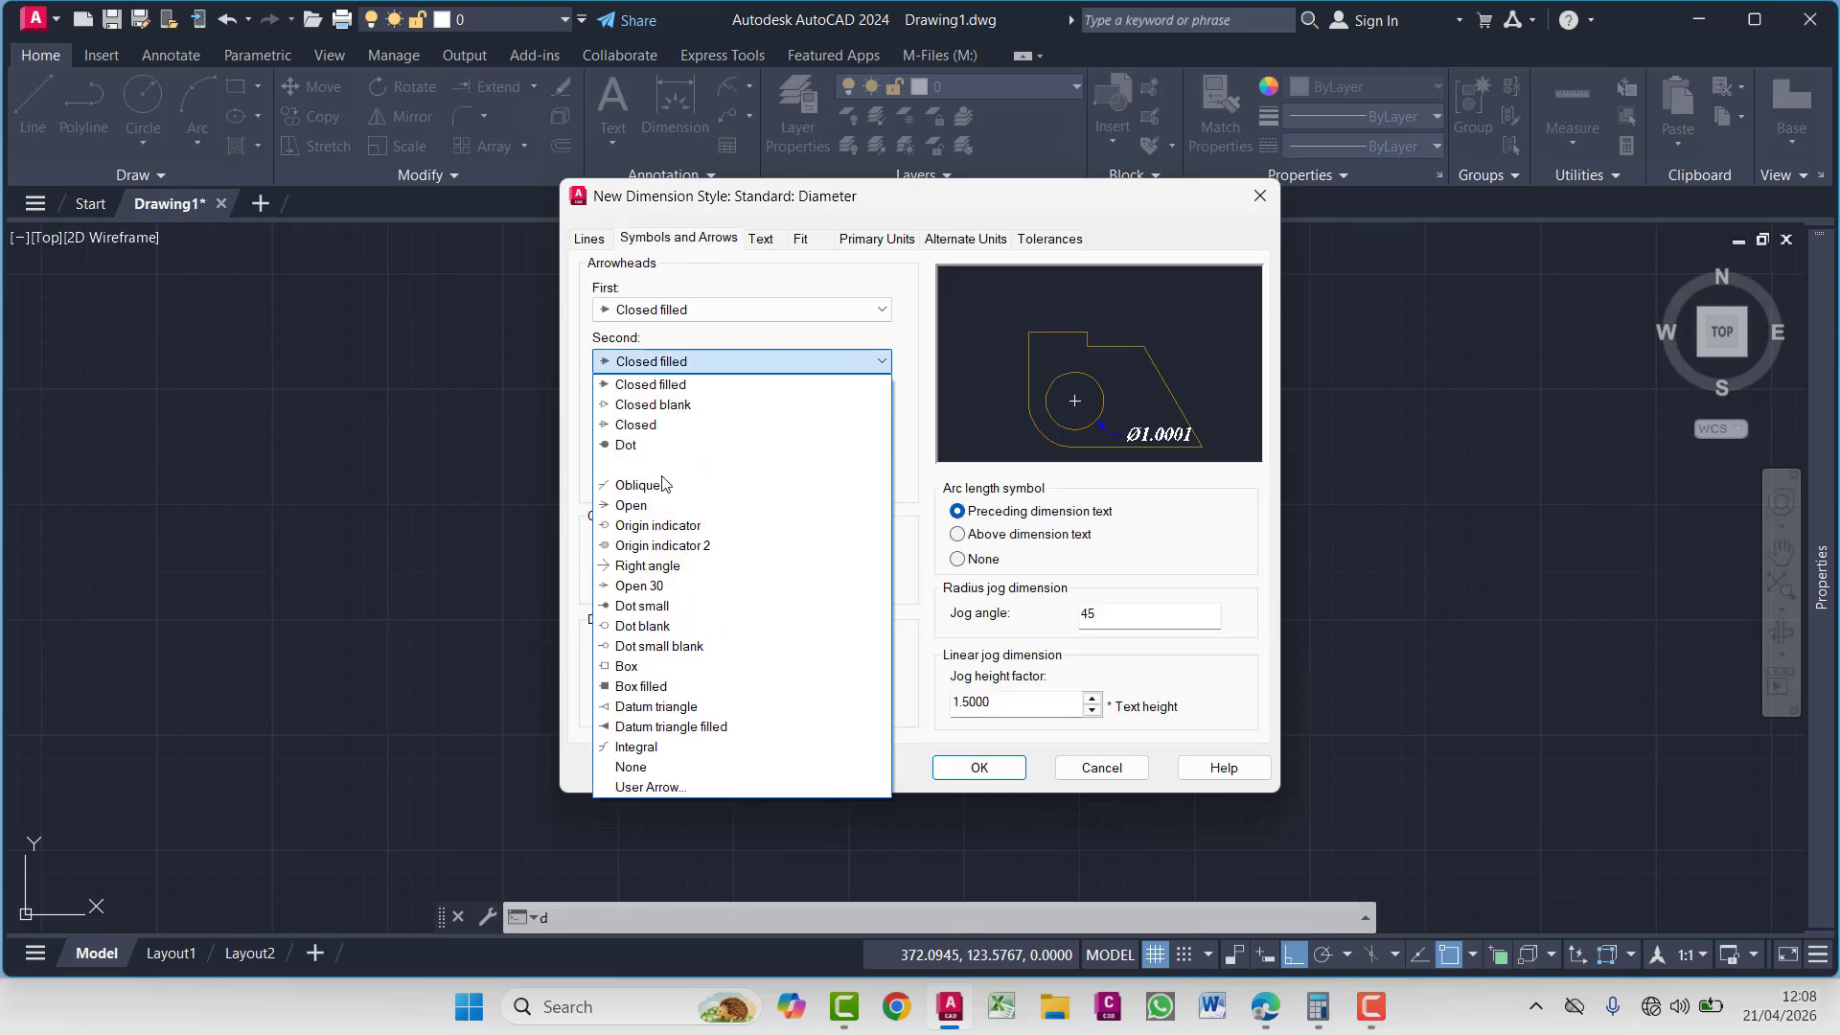
click(661, 505)
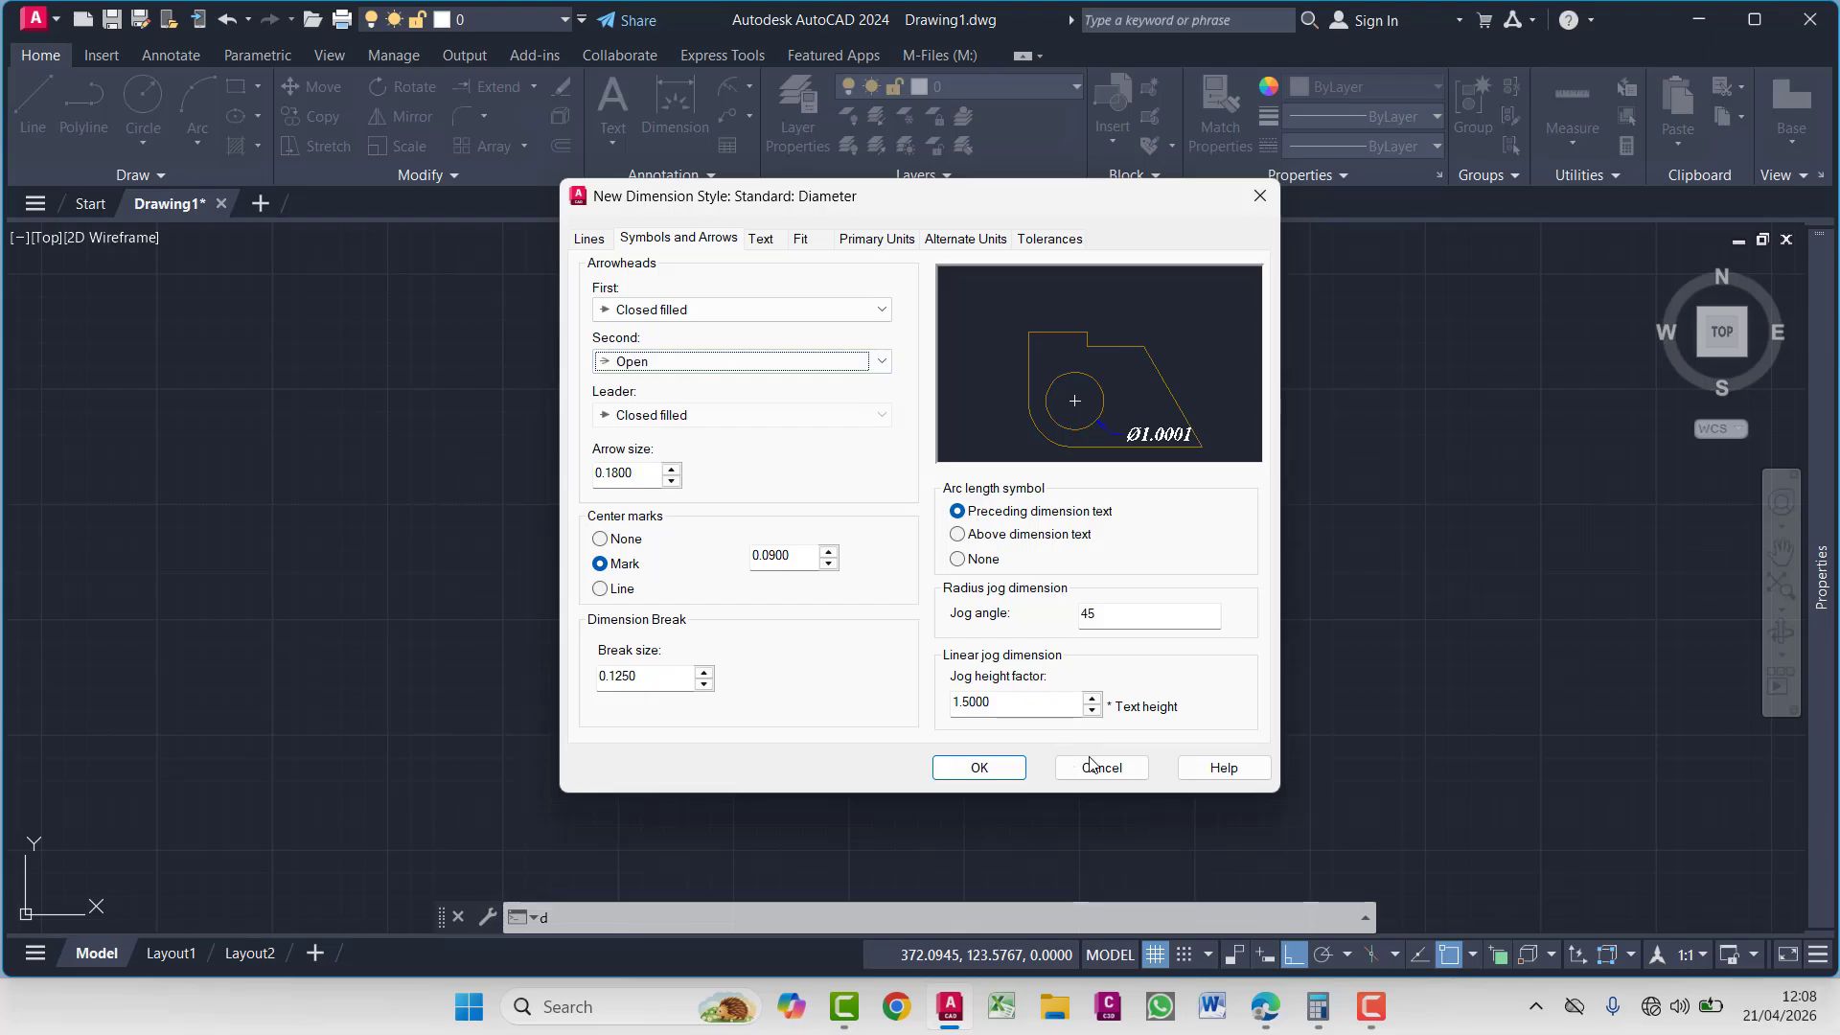
click(994, 770)
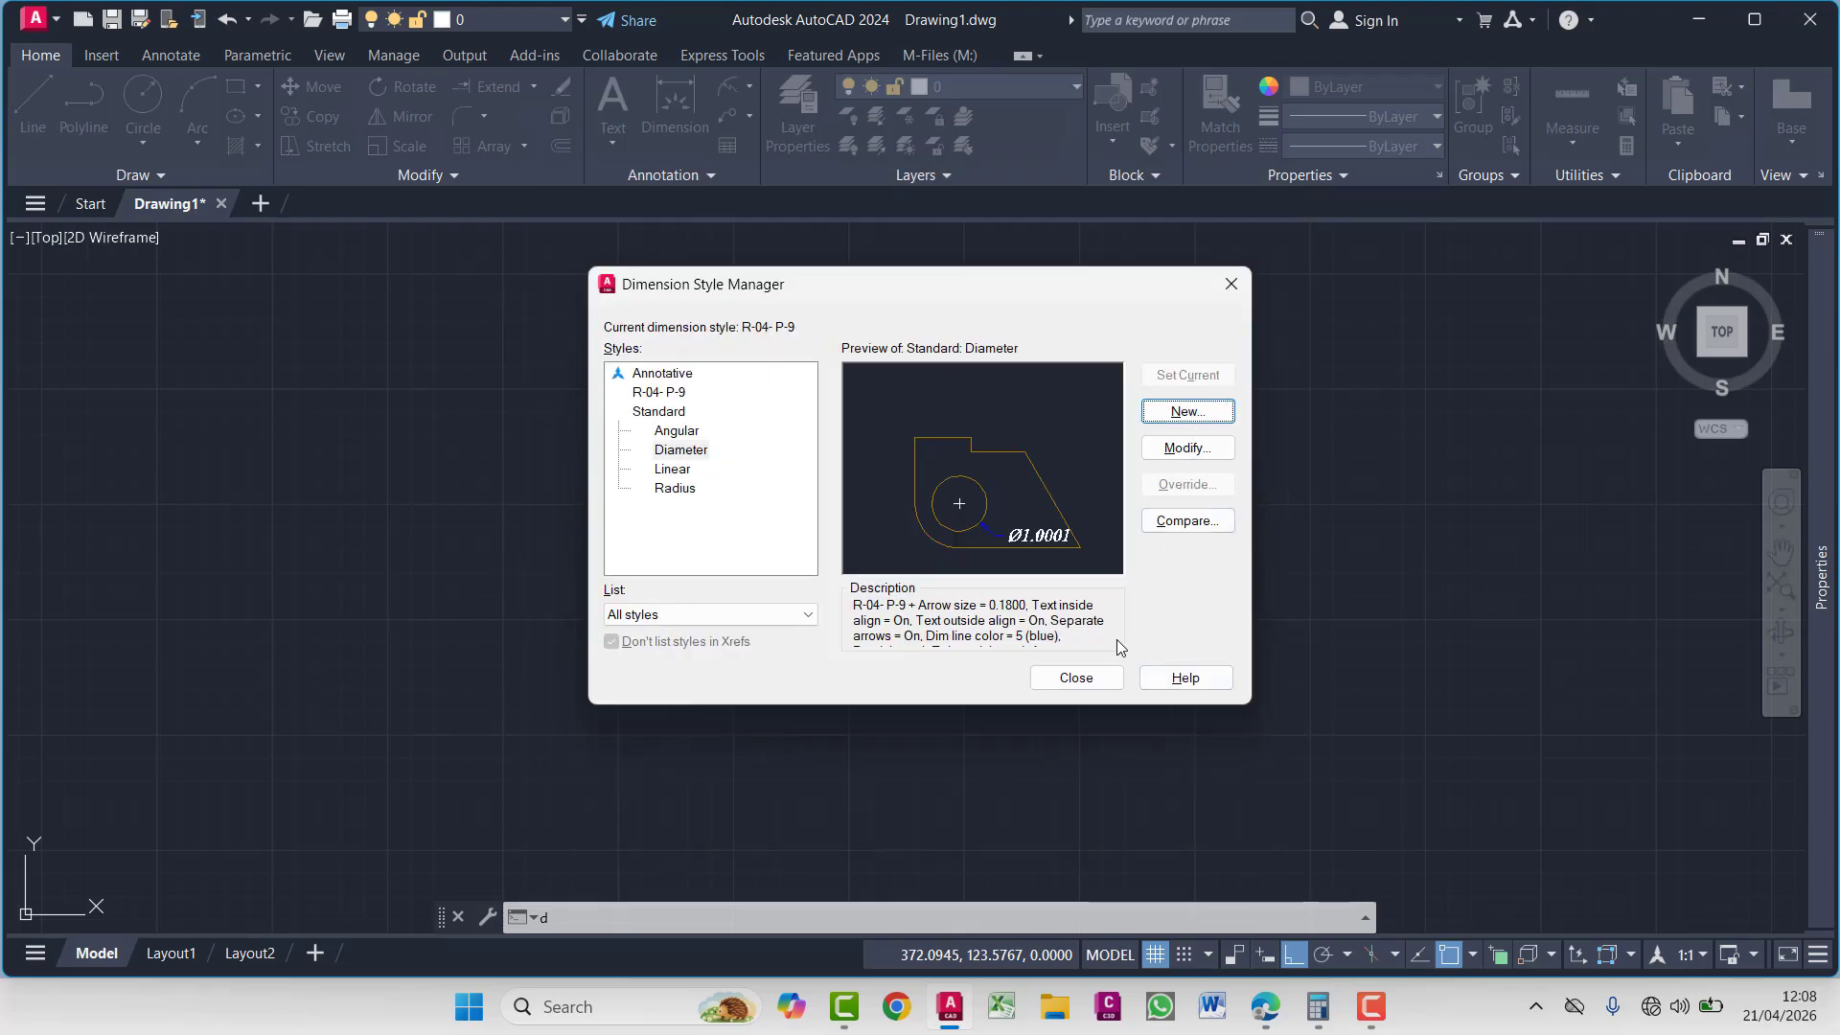
click(1075, 678)
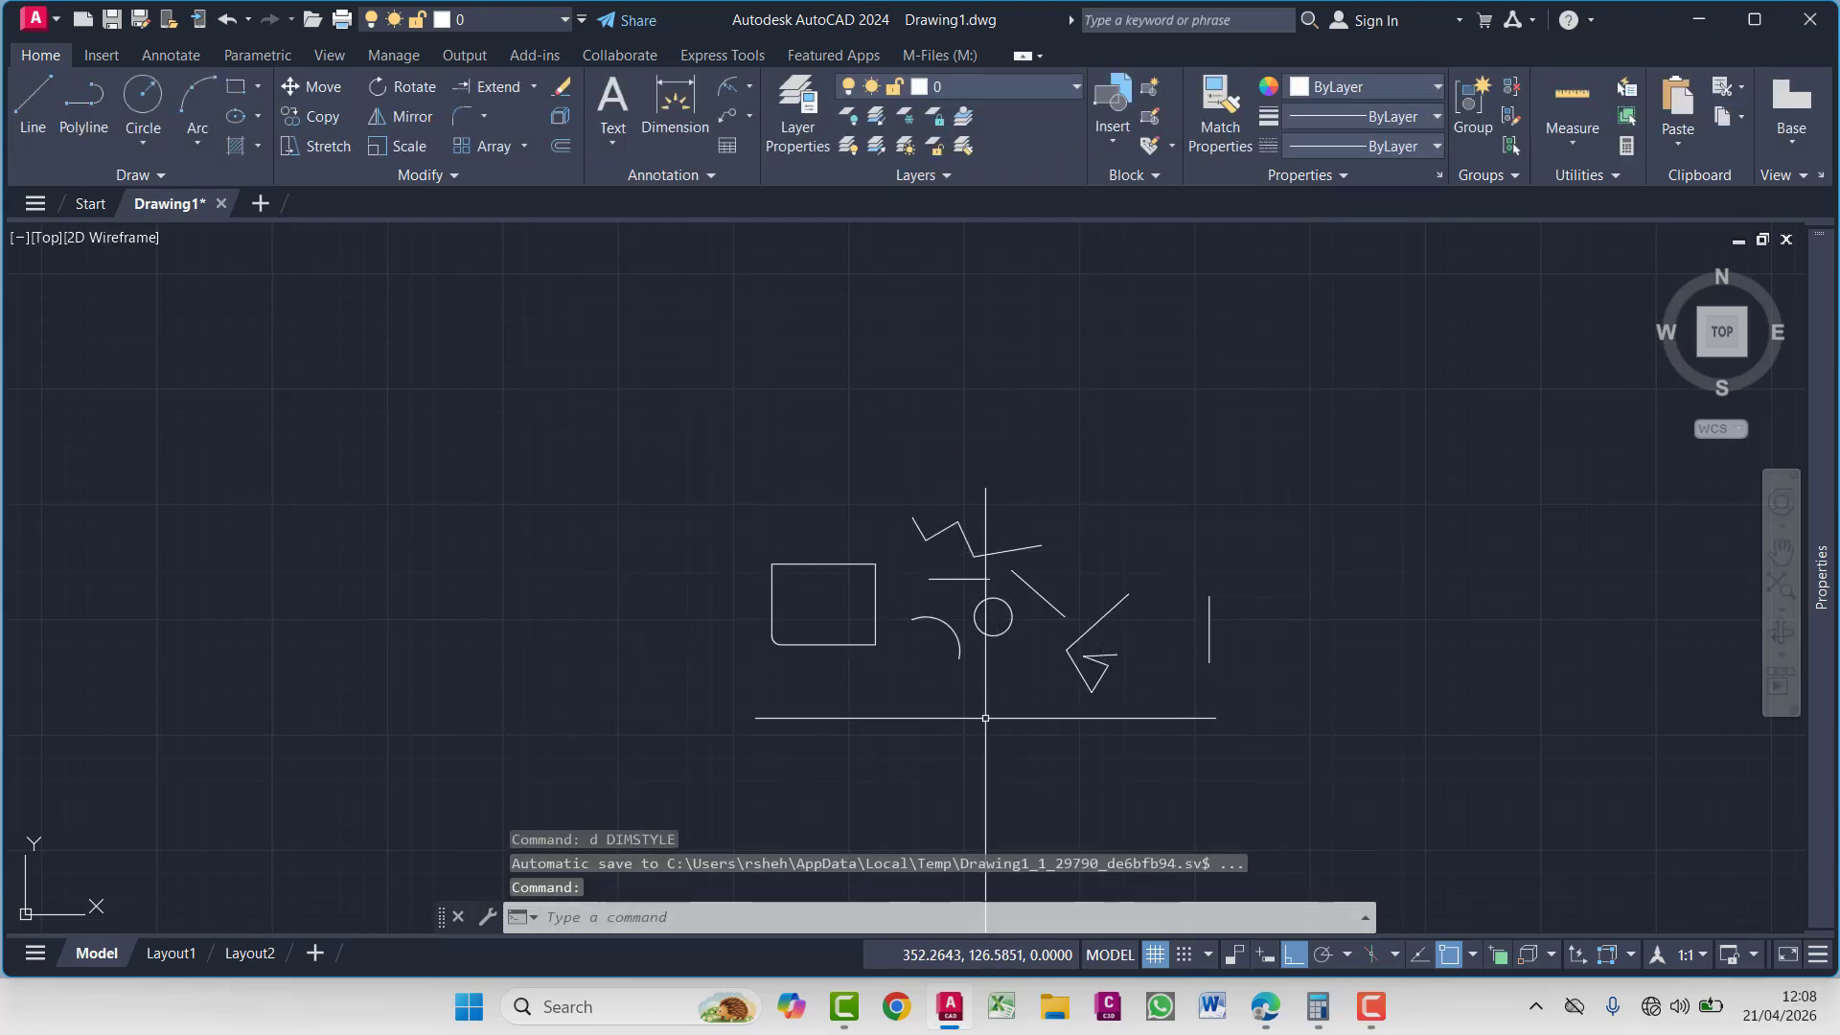
Add a linear dimension above the short horizontal line between the zigzag and the circle
click(750, 88)
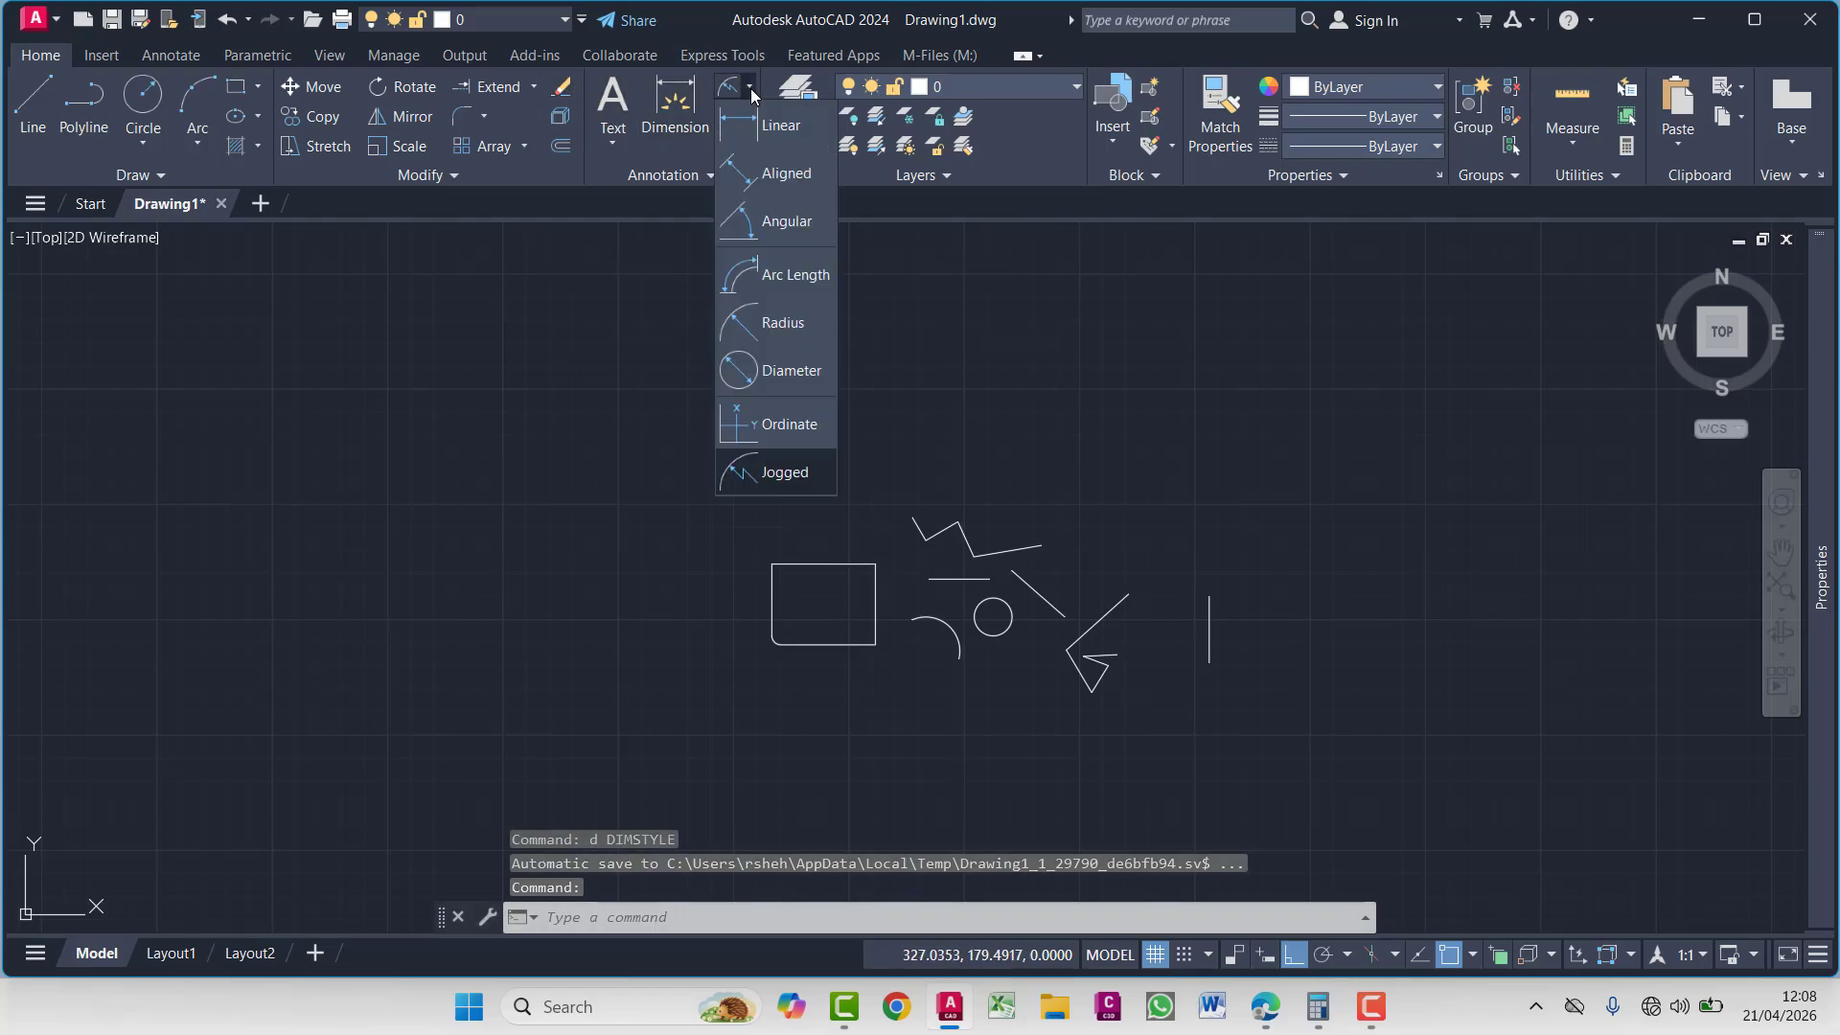
click(767, 144)
scroll(935, 570, up, 8)
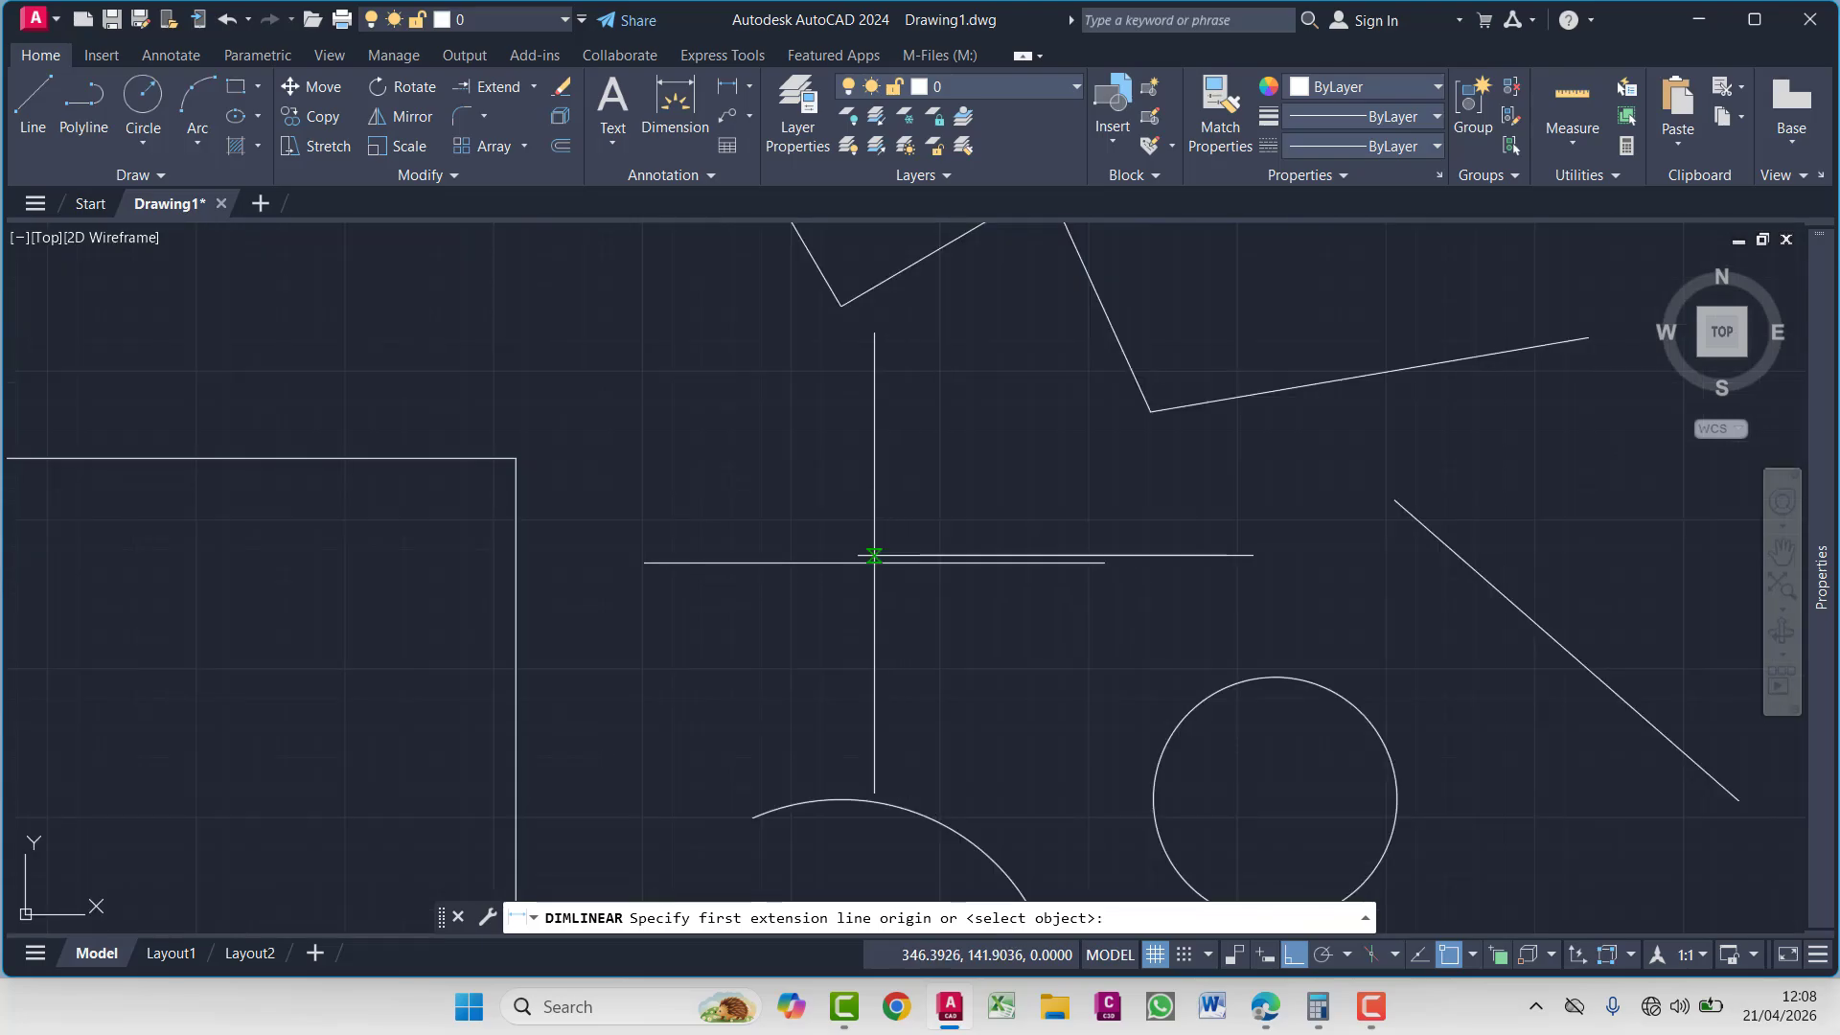
click(862, 555)
click(1252, 555)
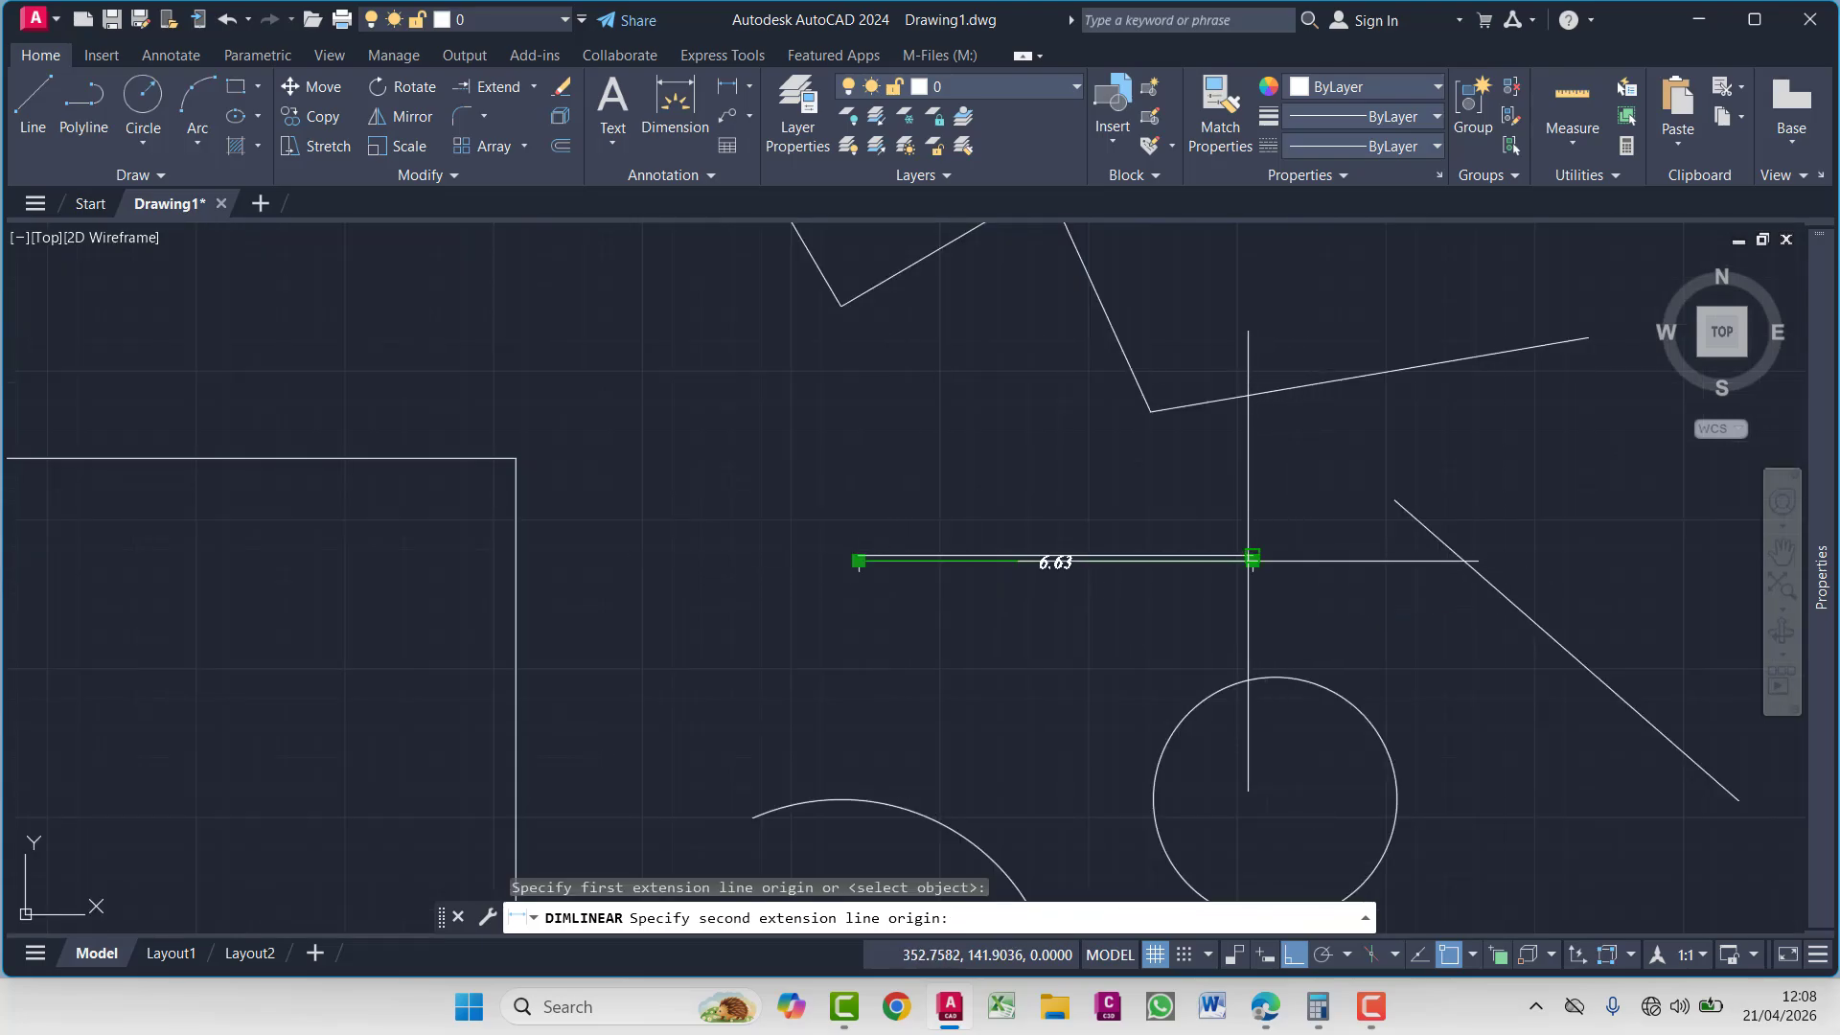
click(1233, 507)
scroll(1067, 508, up, 2)
key(Escape)
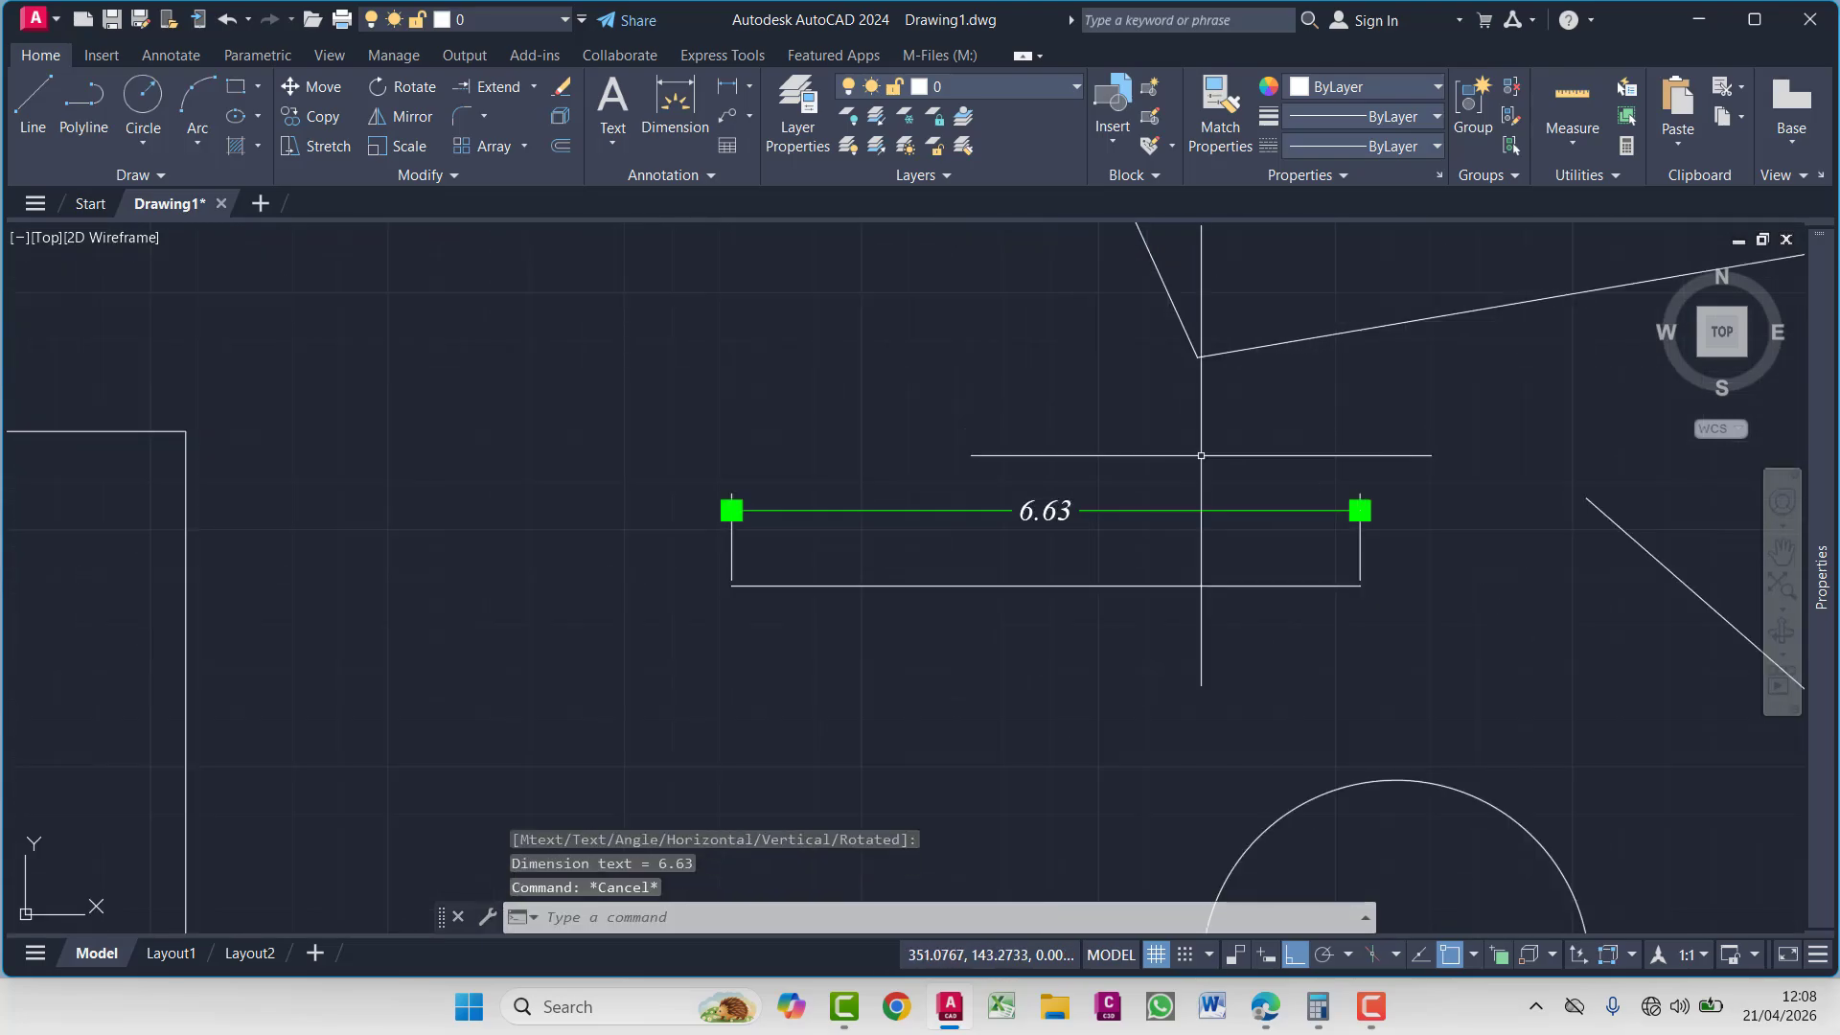
key(Escape)
key(Escape)
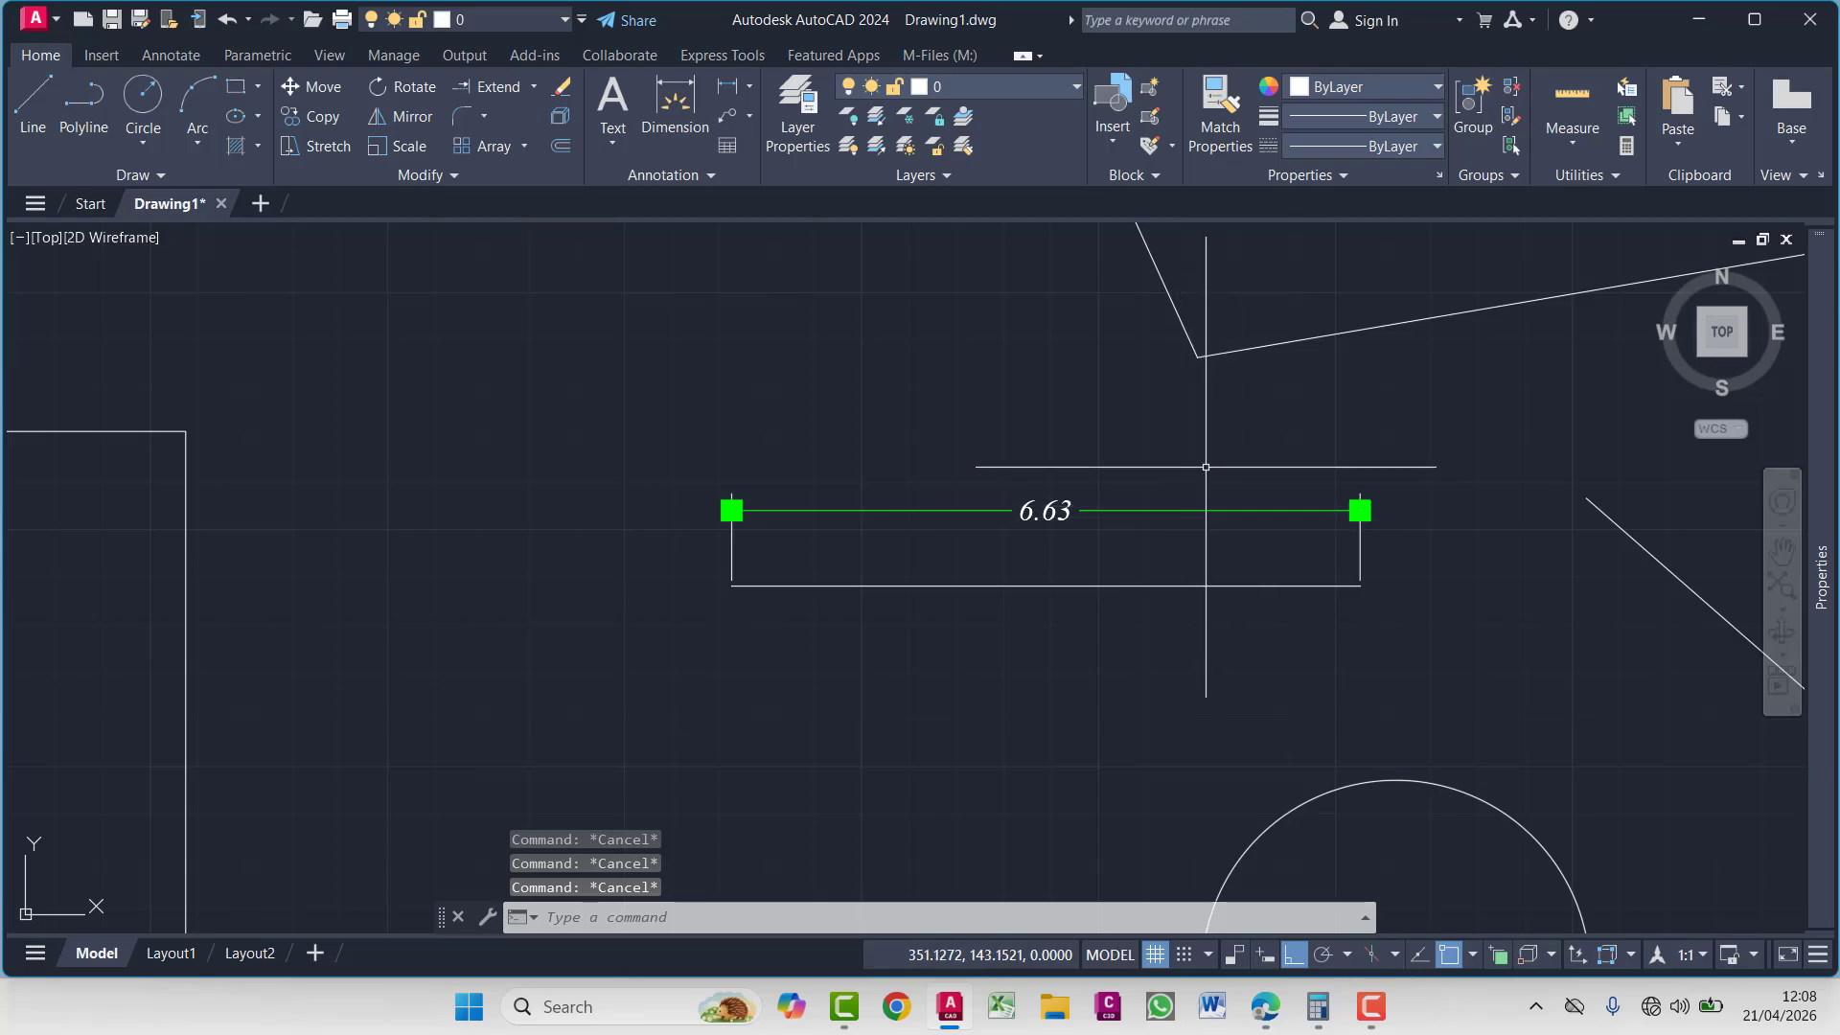
Delete the linear dimension above the short horizontal line
middle_drag(1187, 596, 1025, 584)
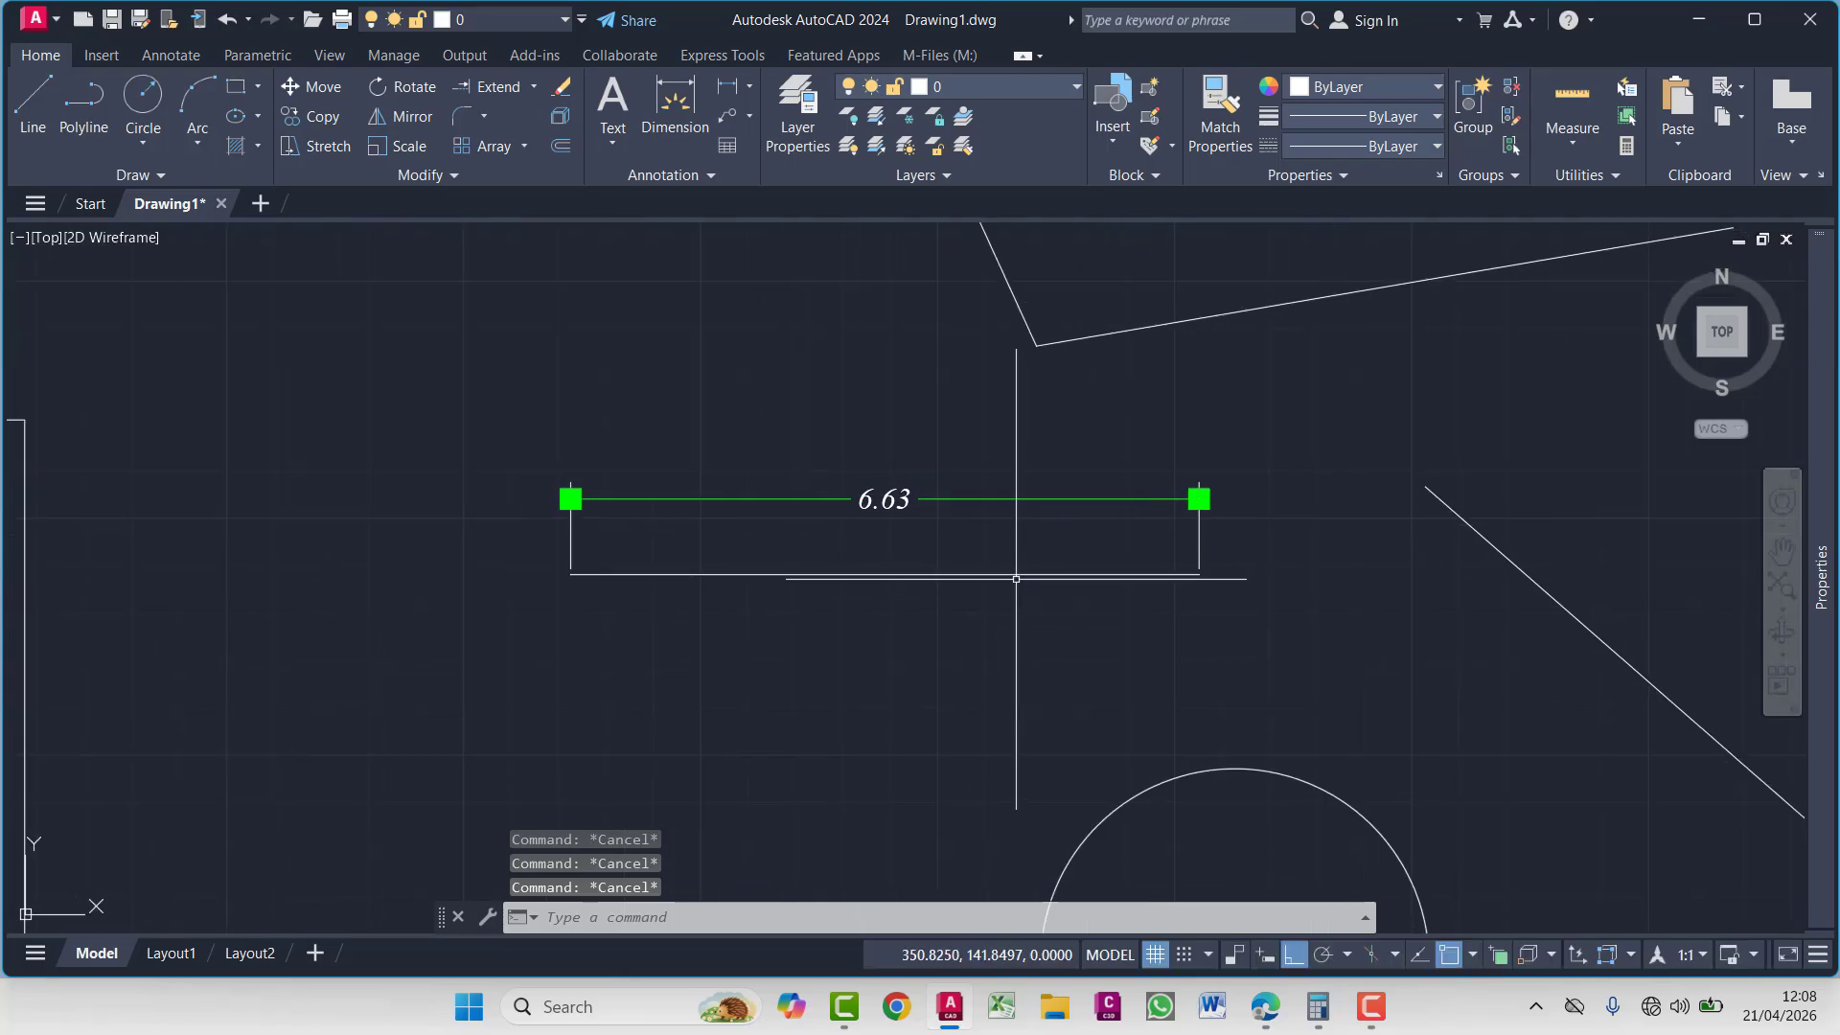
click(1032, 445)
click(969, 509)
key(Delete)
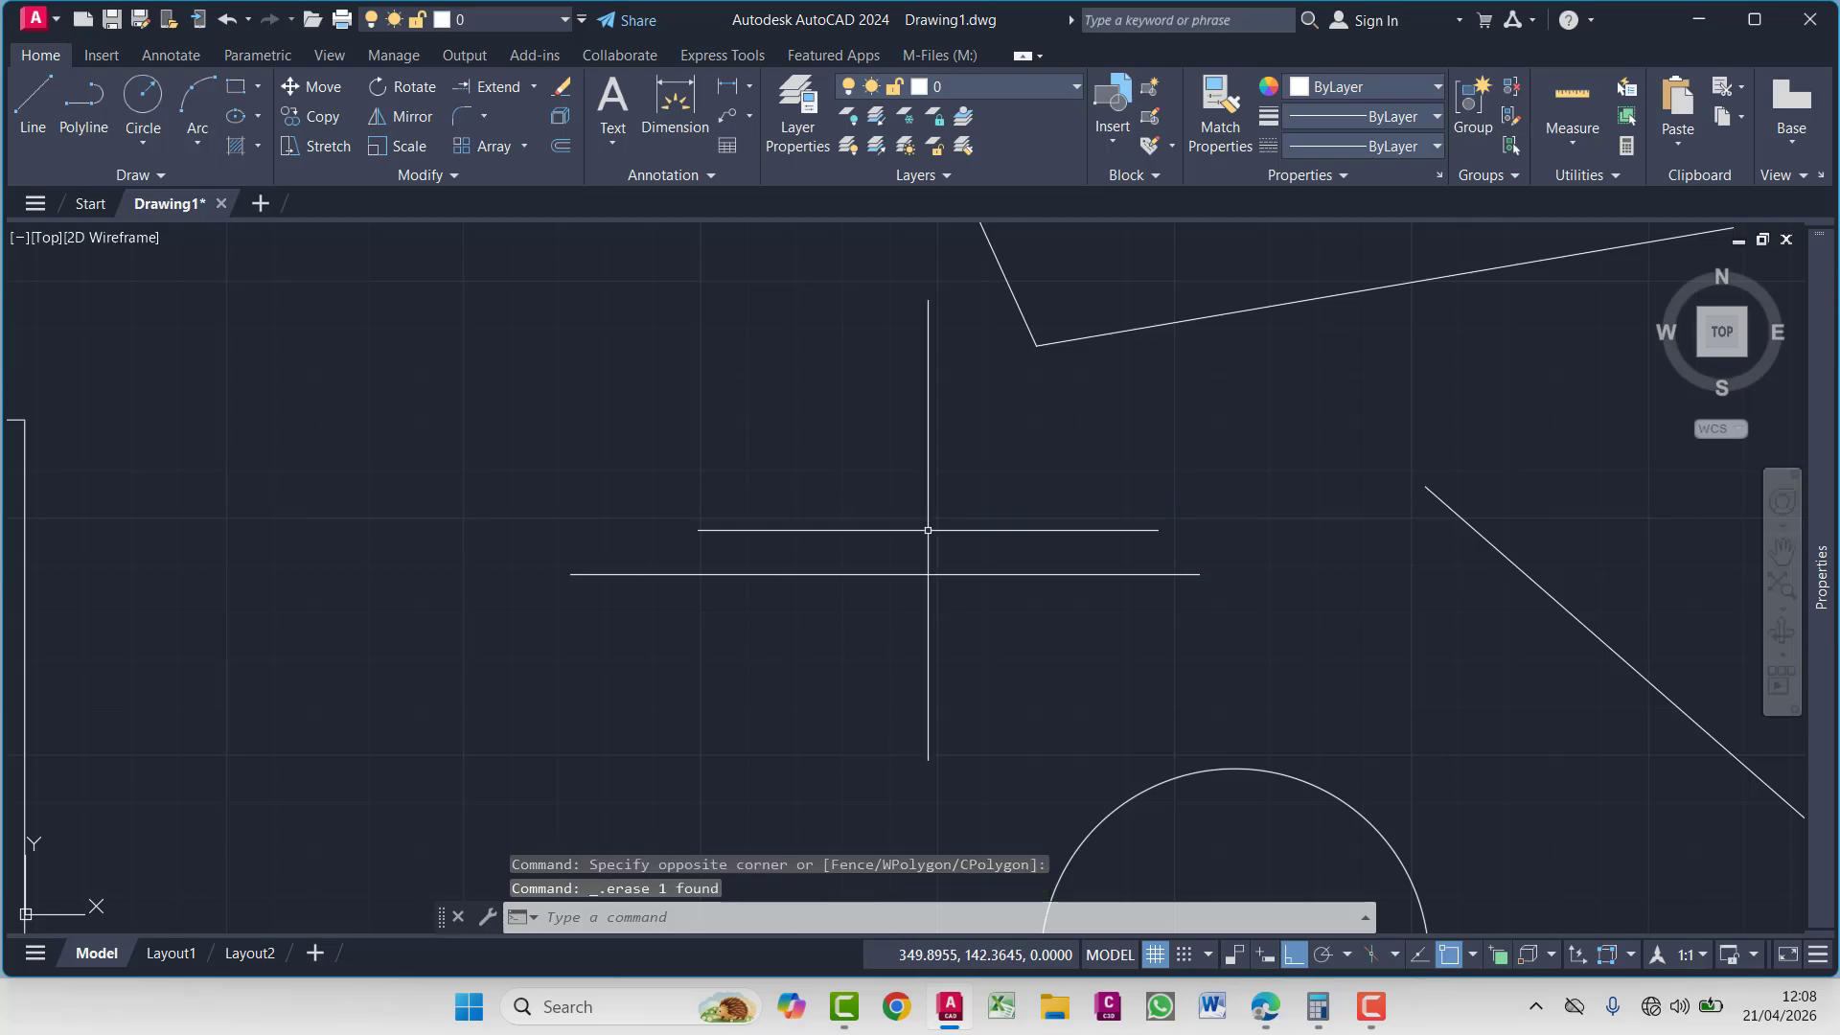
Make Standard the current dimension style and close the Dimension Style Manager
text(d)
key(Return)
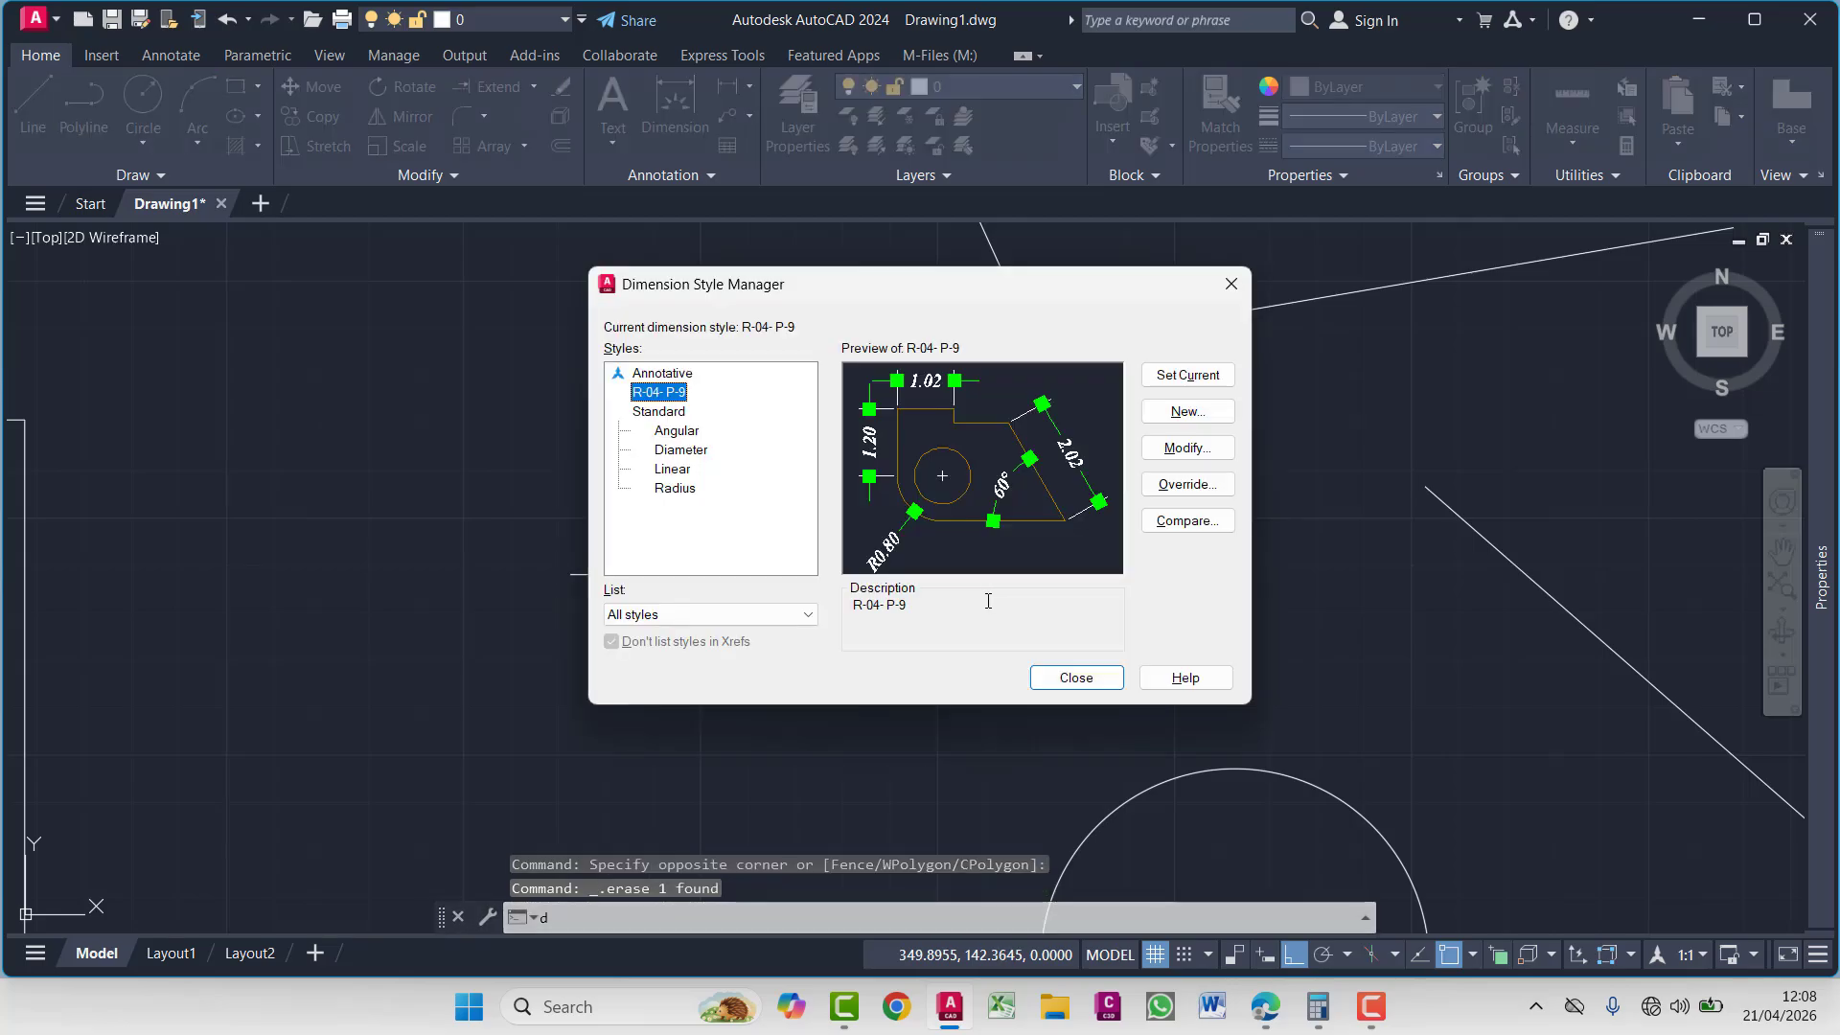
click(668, 470)
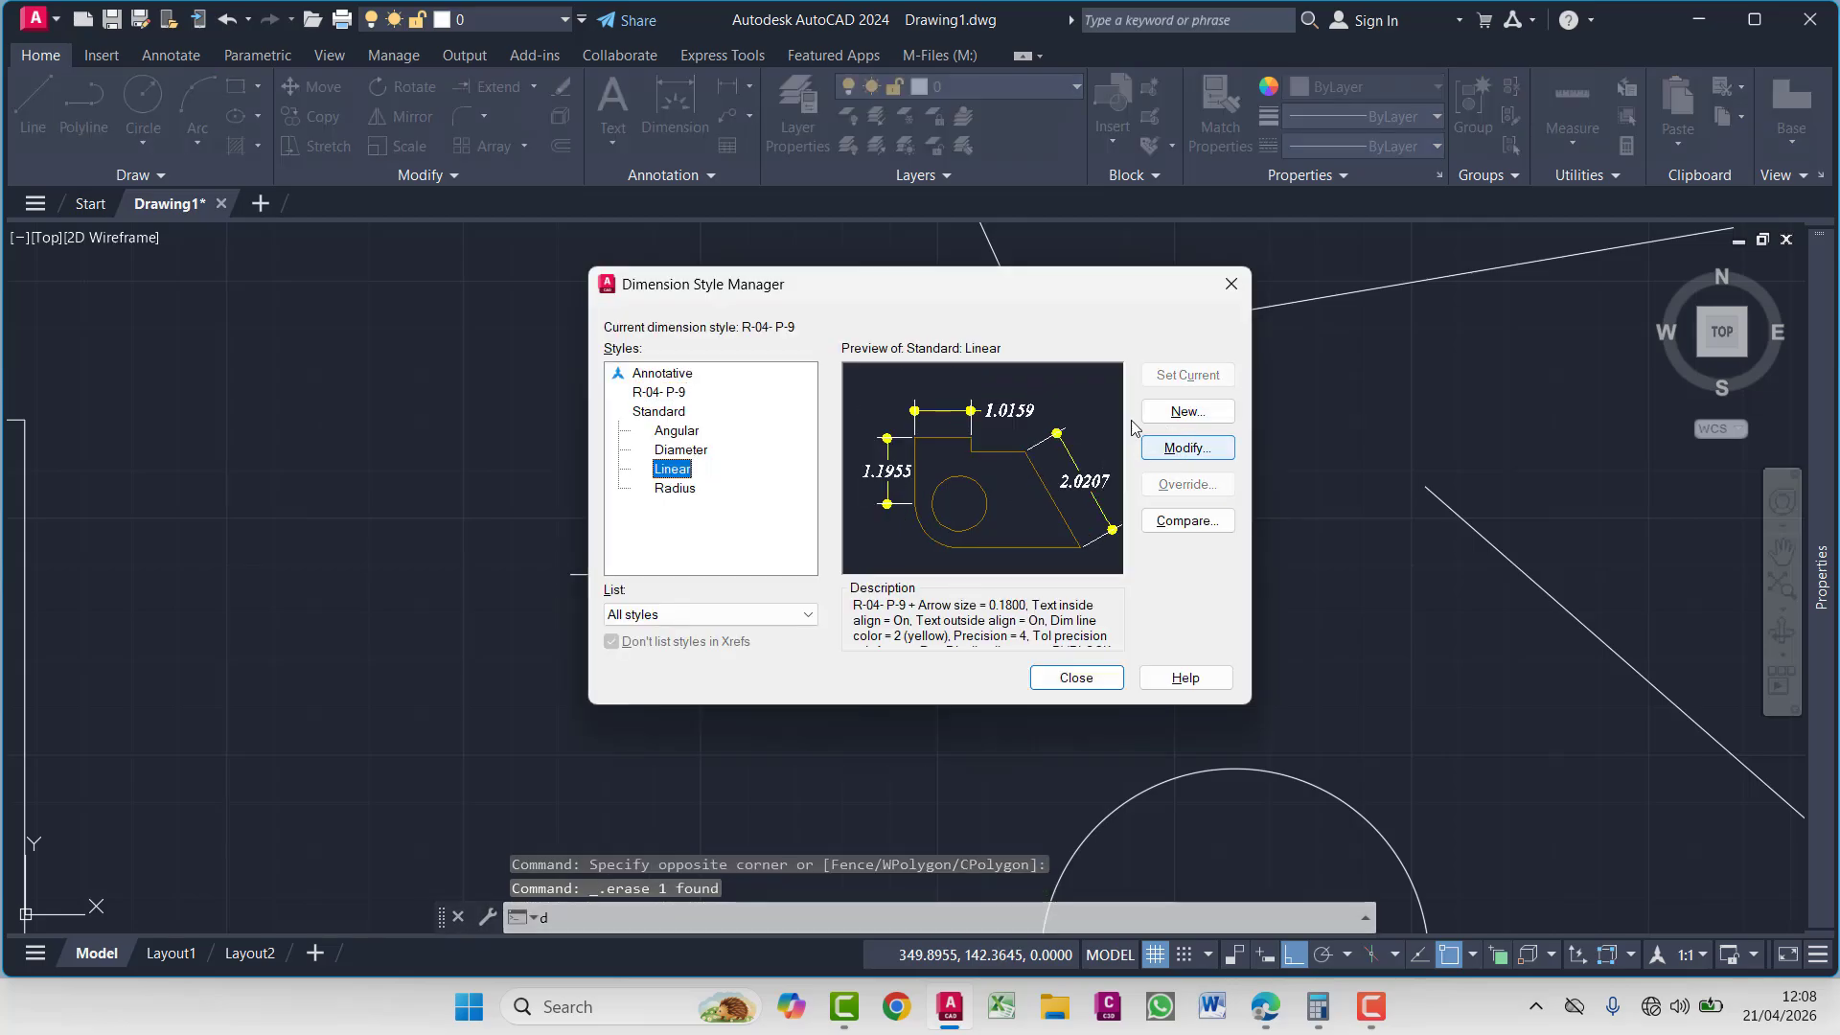
click(660, 412)
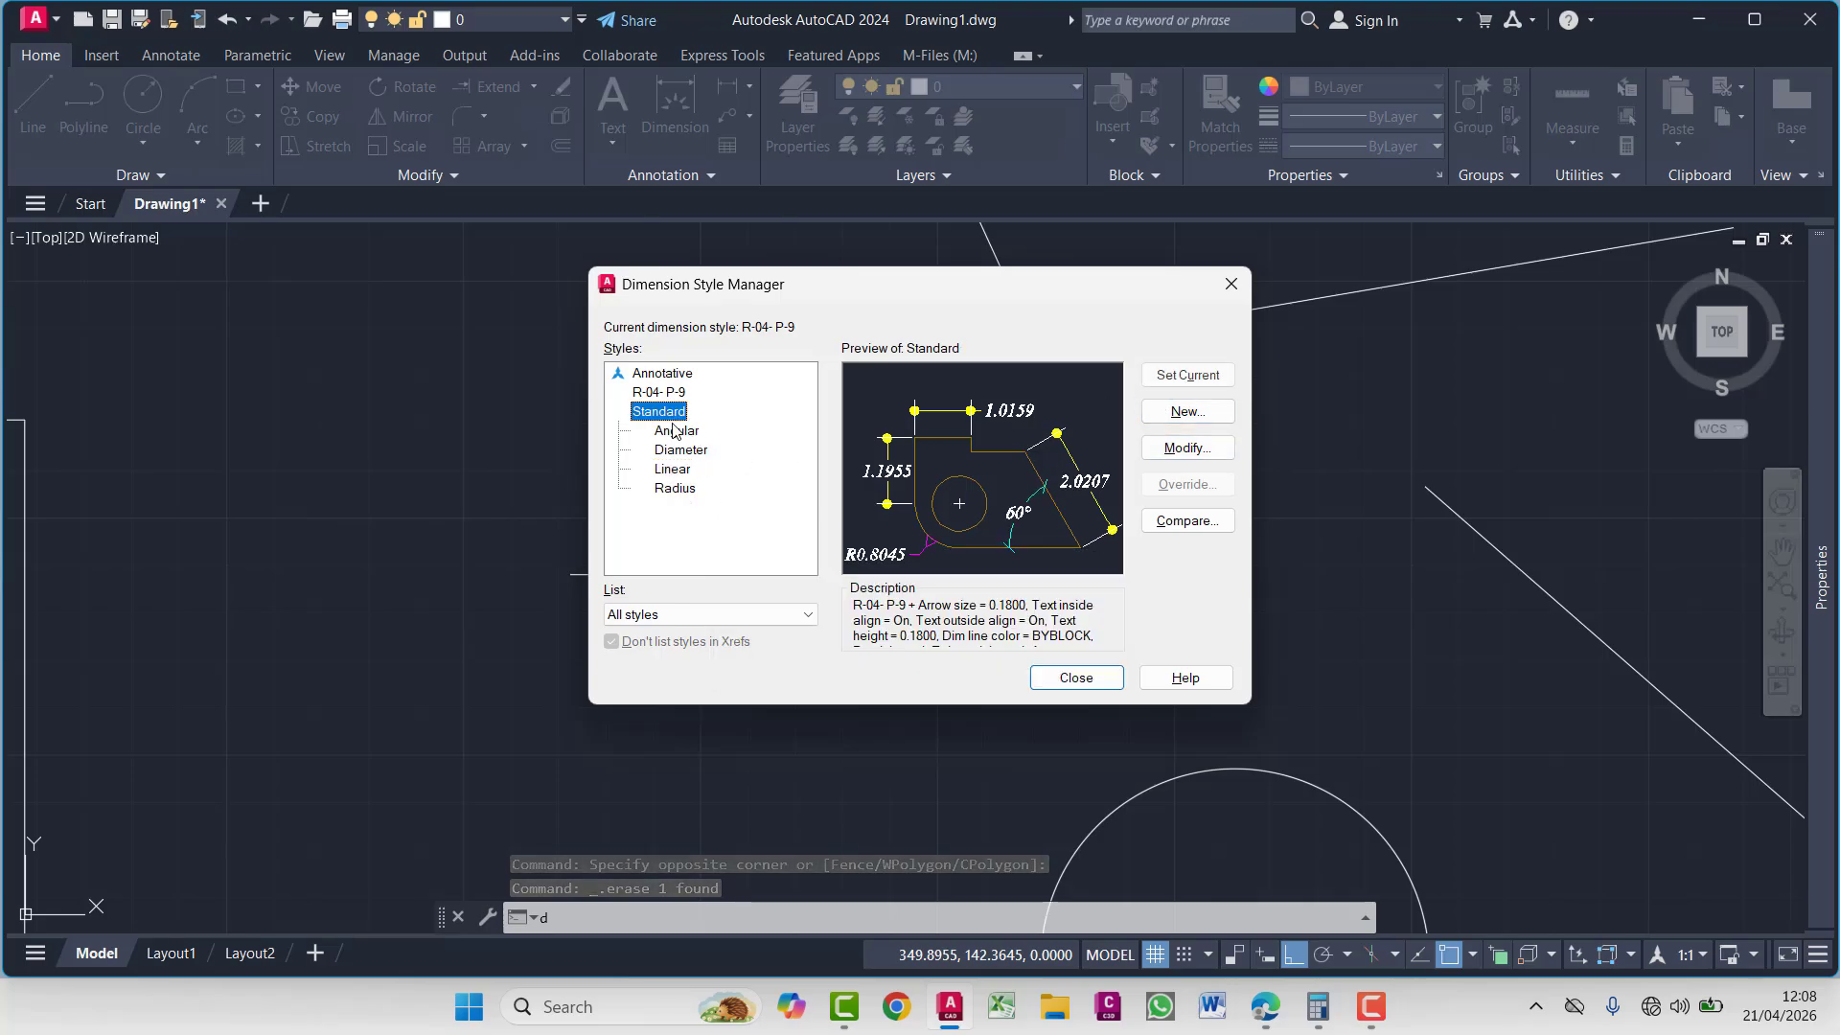
click(1185, 377)
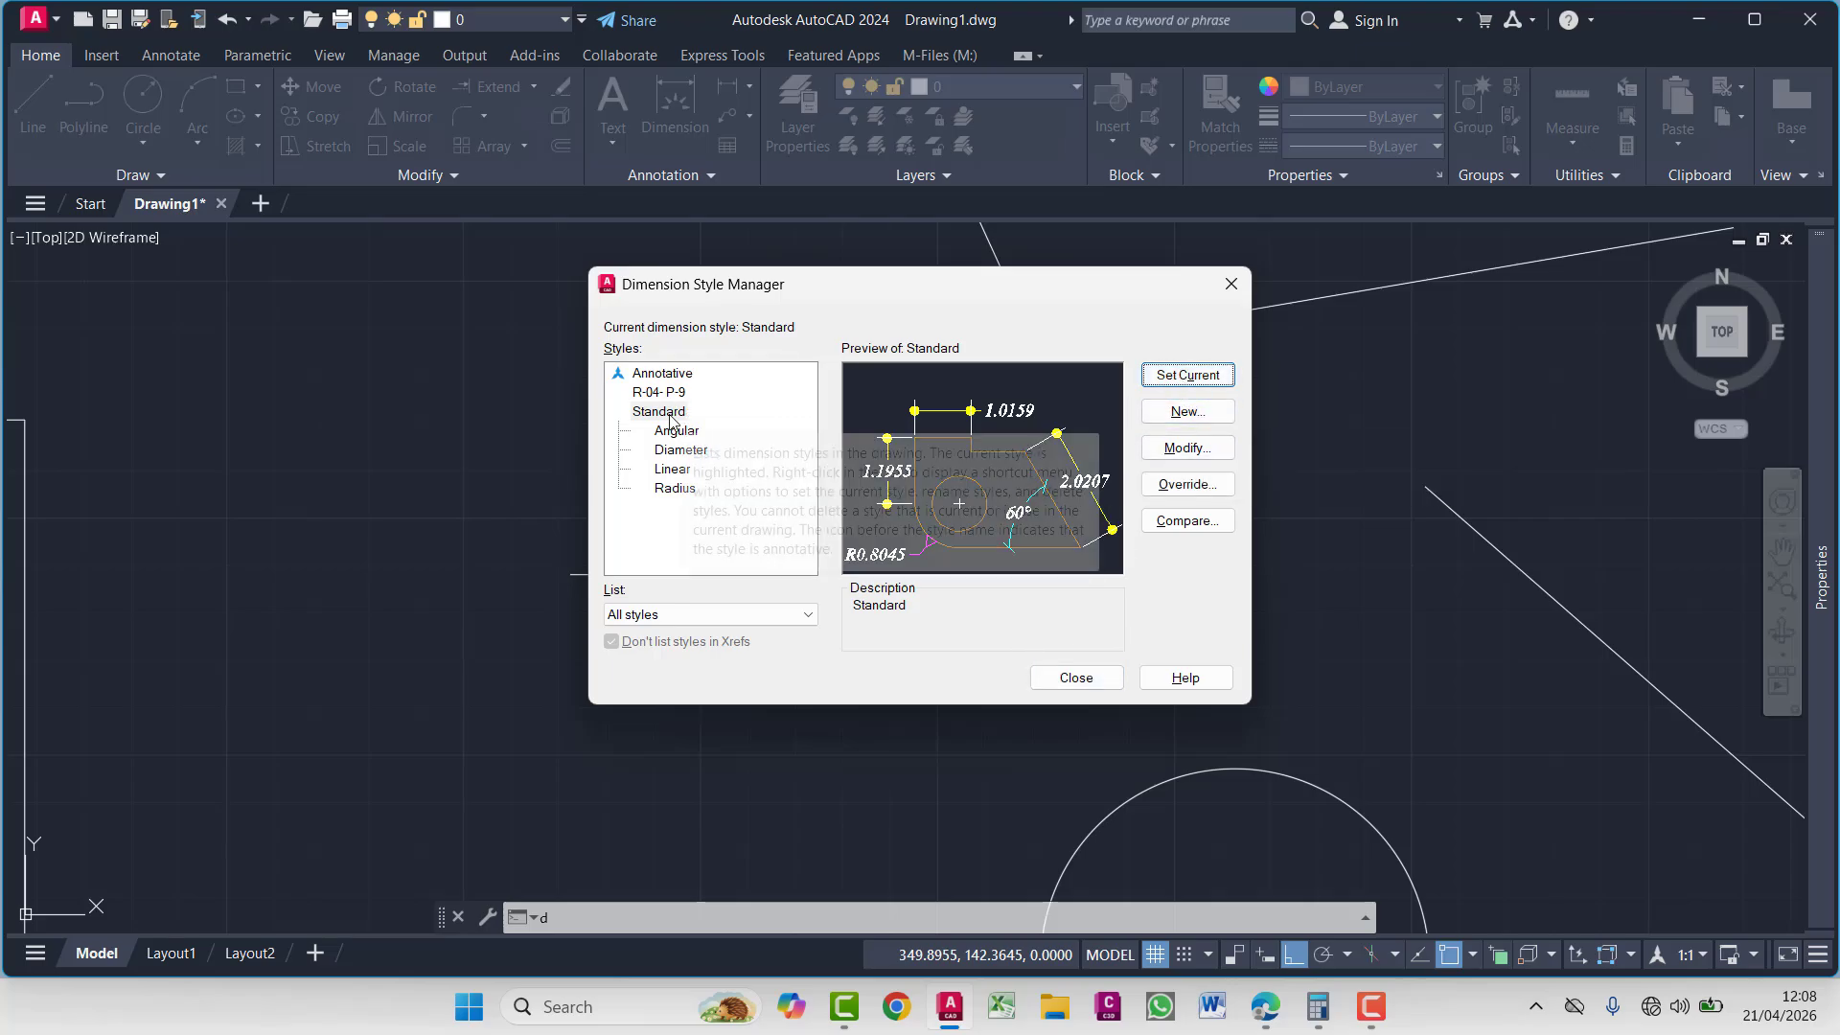
click(1077, 678)
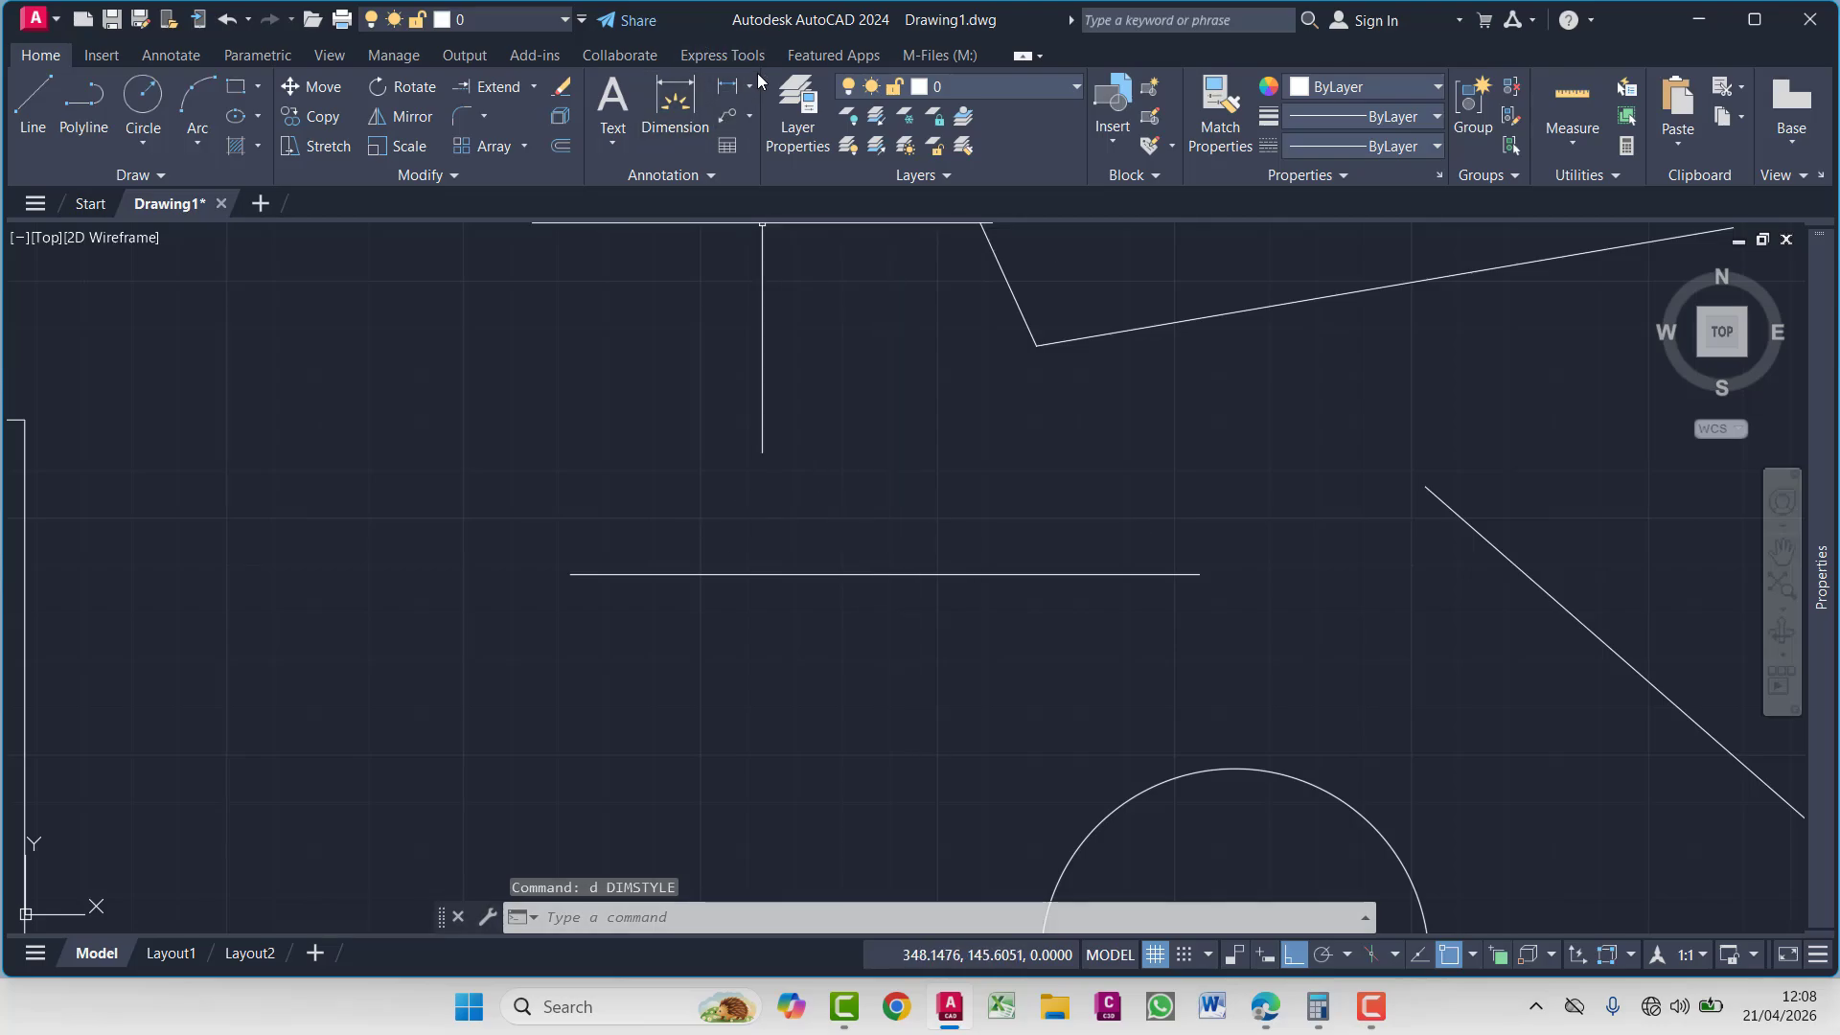
Dimension the short horizontal line with a linear dimension placed above it, using the Standard style
click(734, 99)
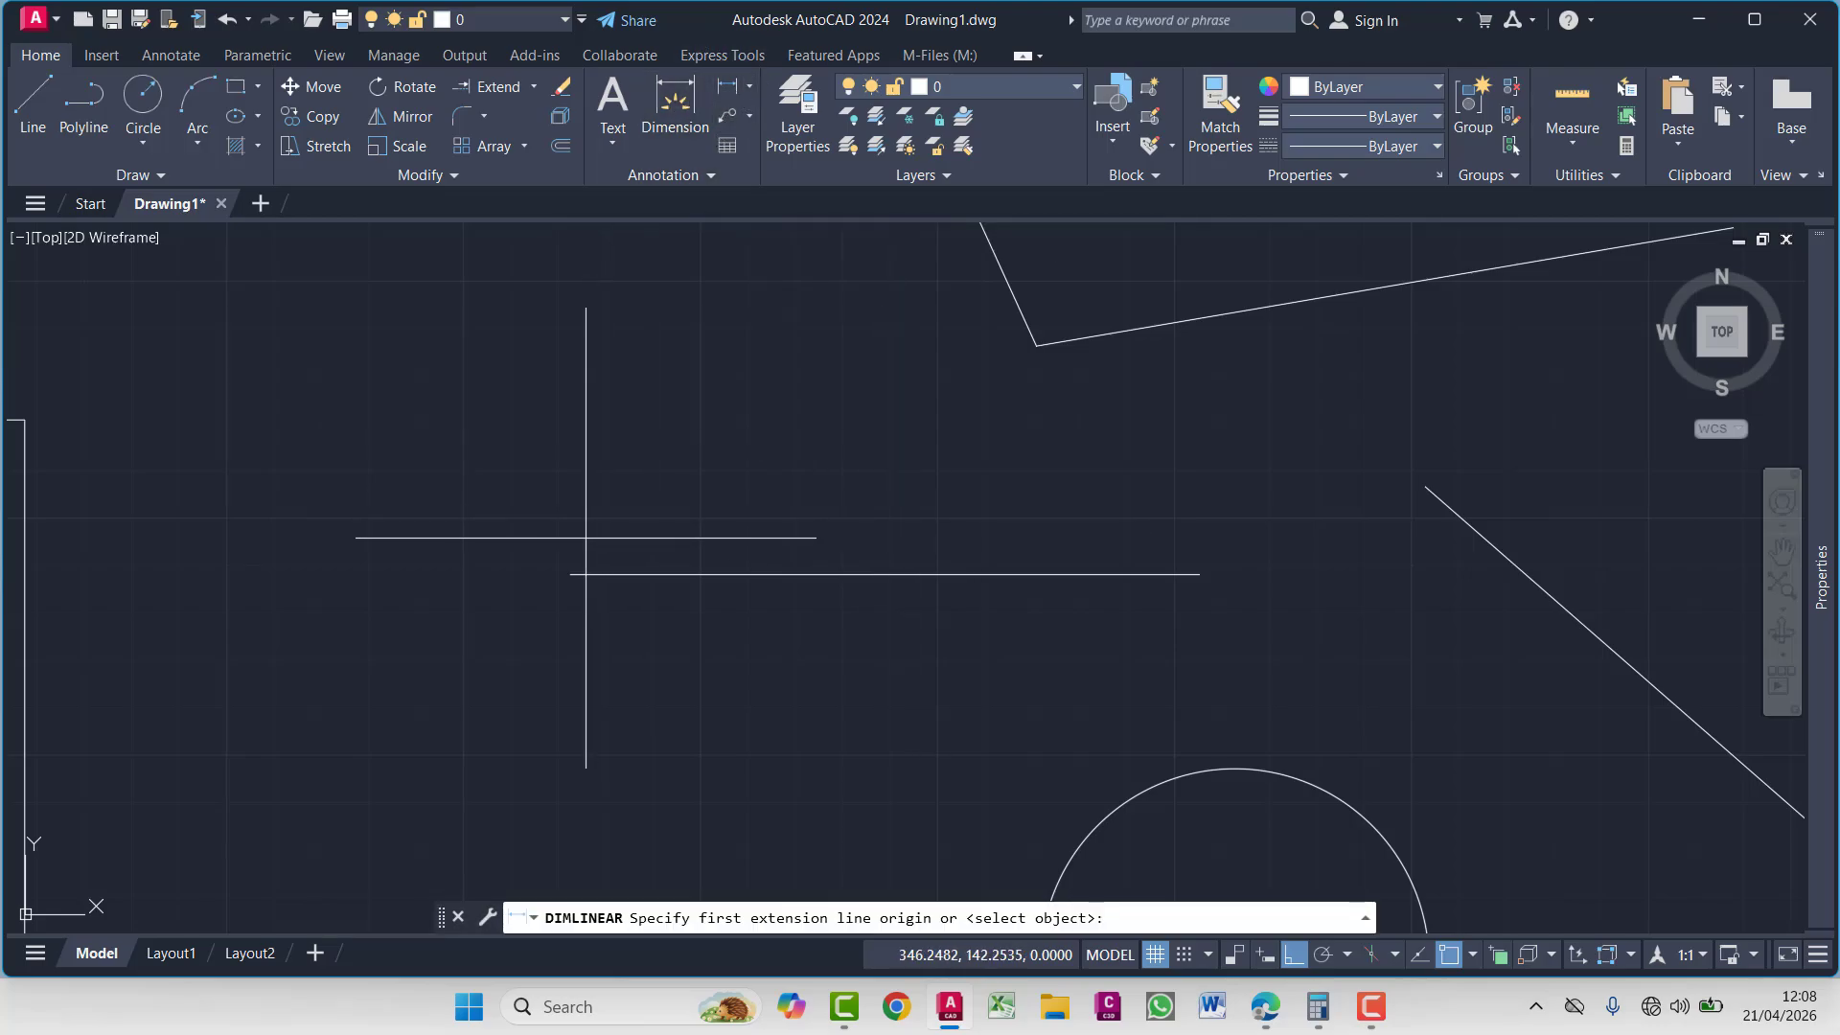
click(571, 574)
click(1199, 574)
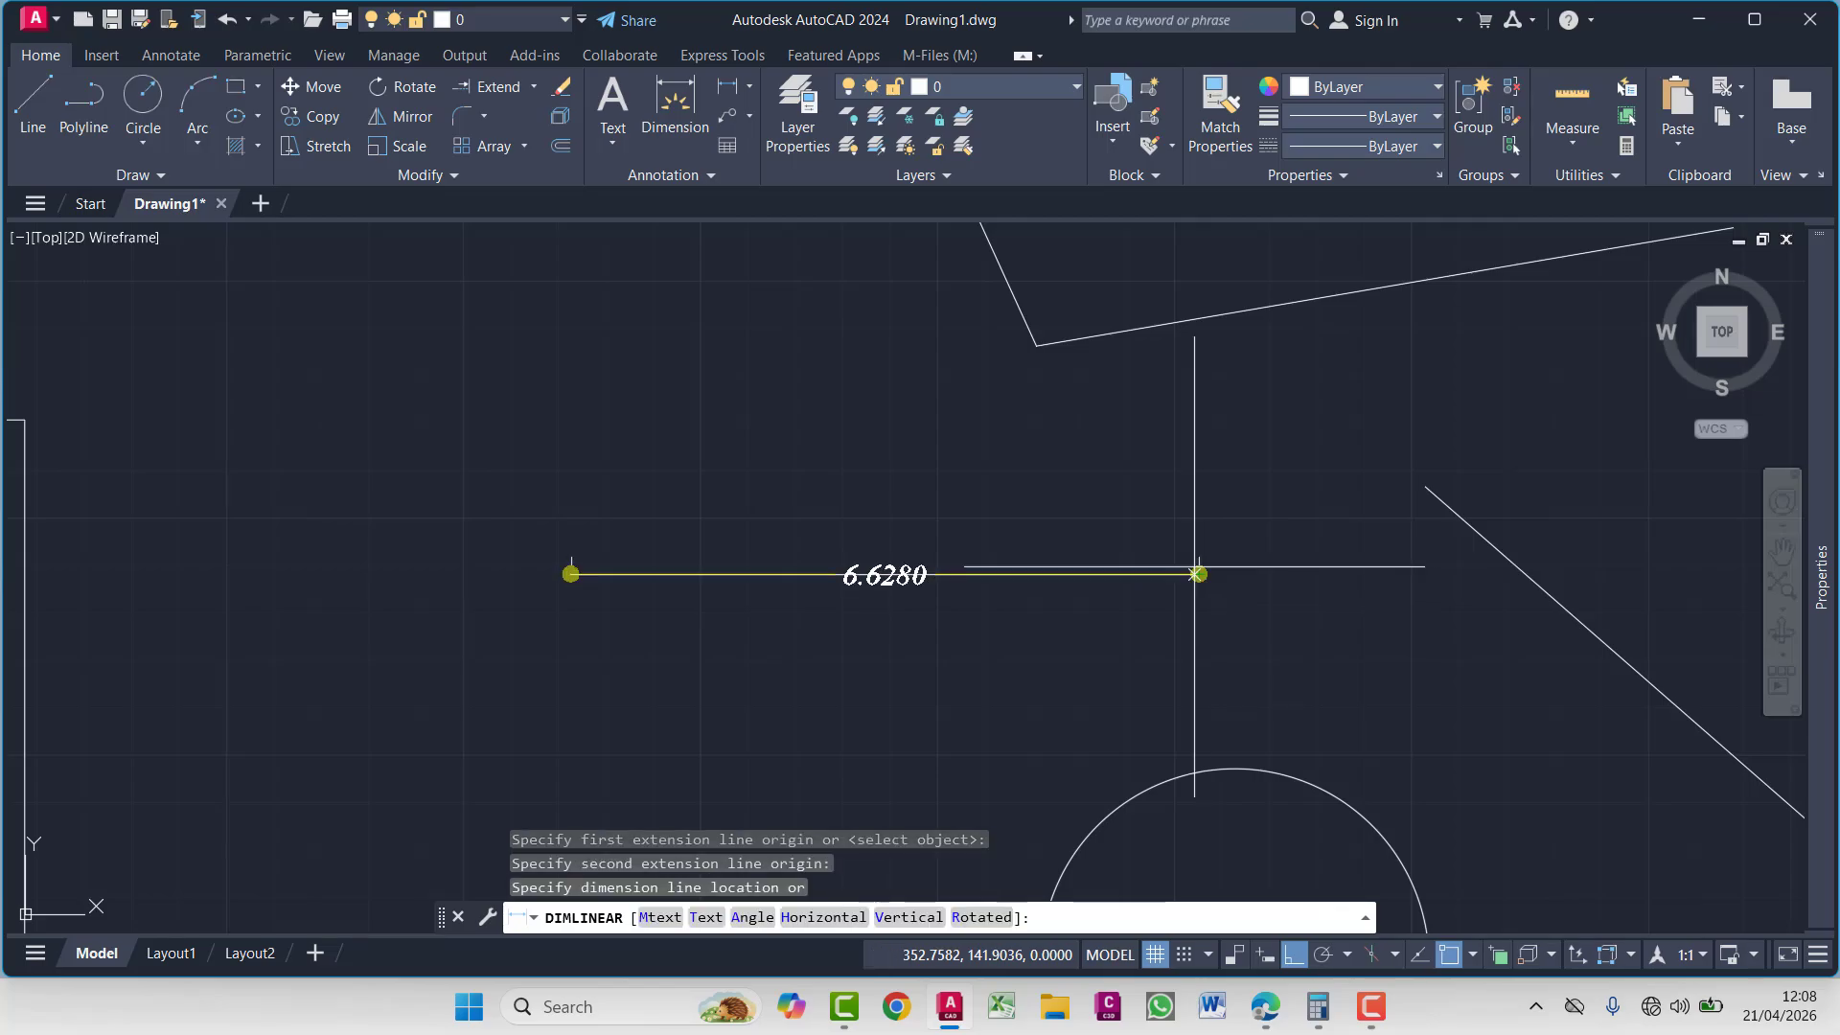
click(1169, 502)
middle_drag(1183, 550, 1015, 511)
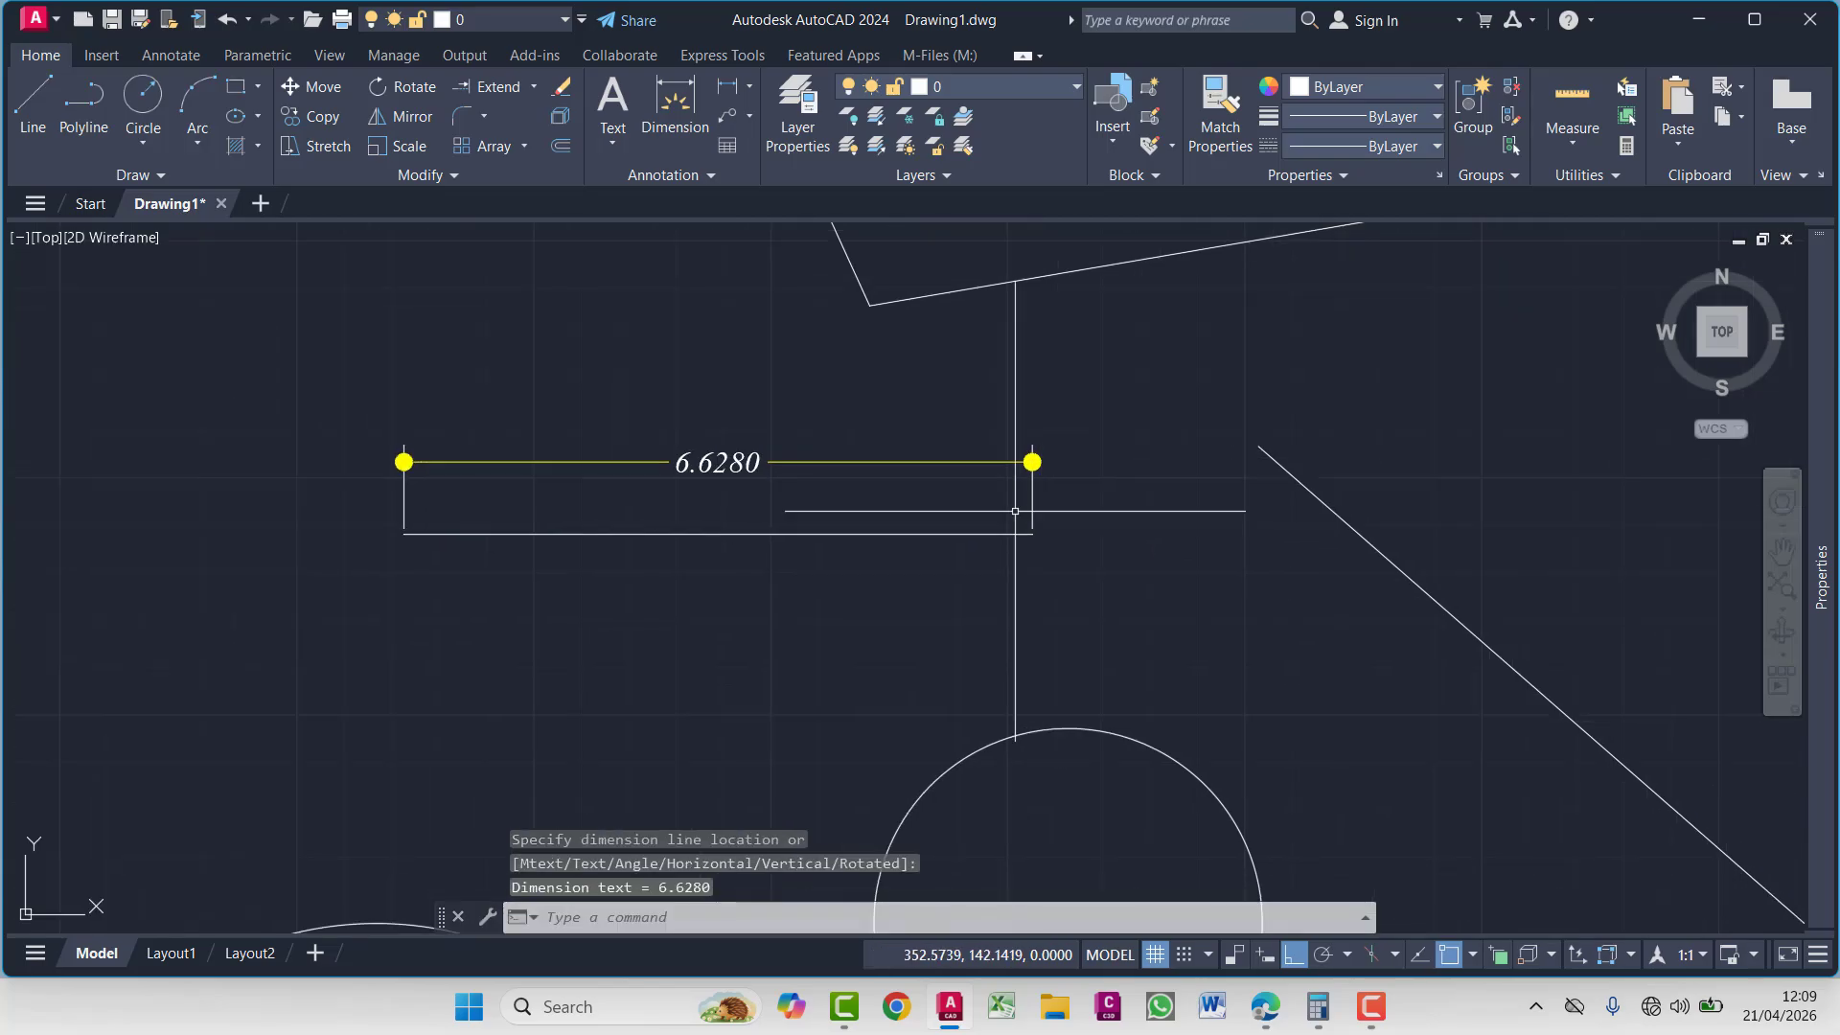
Add a diameter dimension to the circle with its text outside, at the circle's lower right
scroll(1019, 504, down, 4)
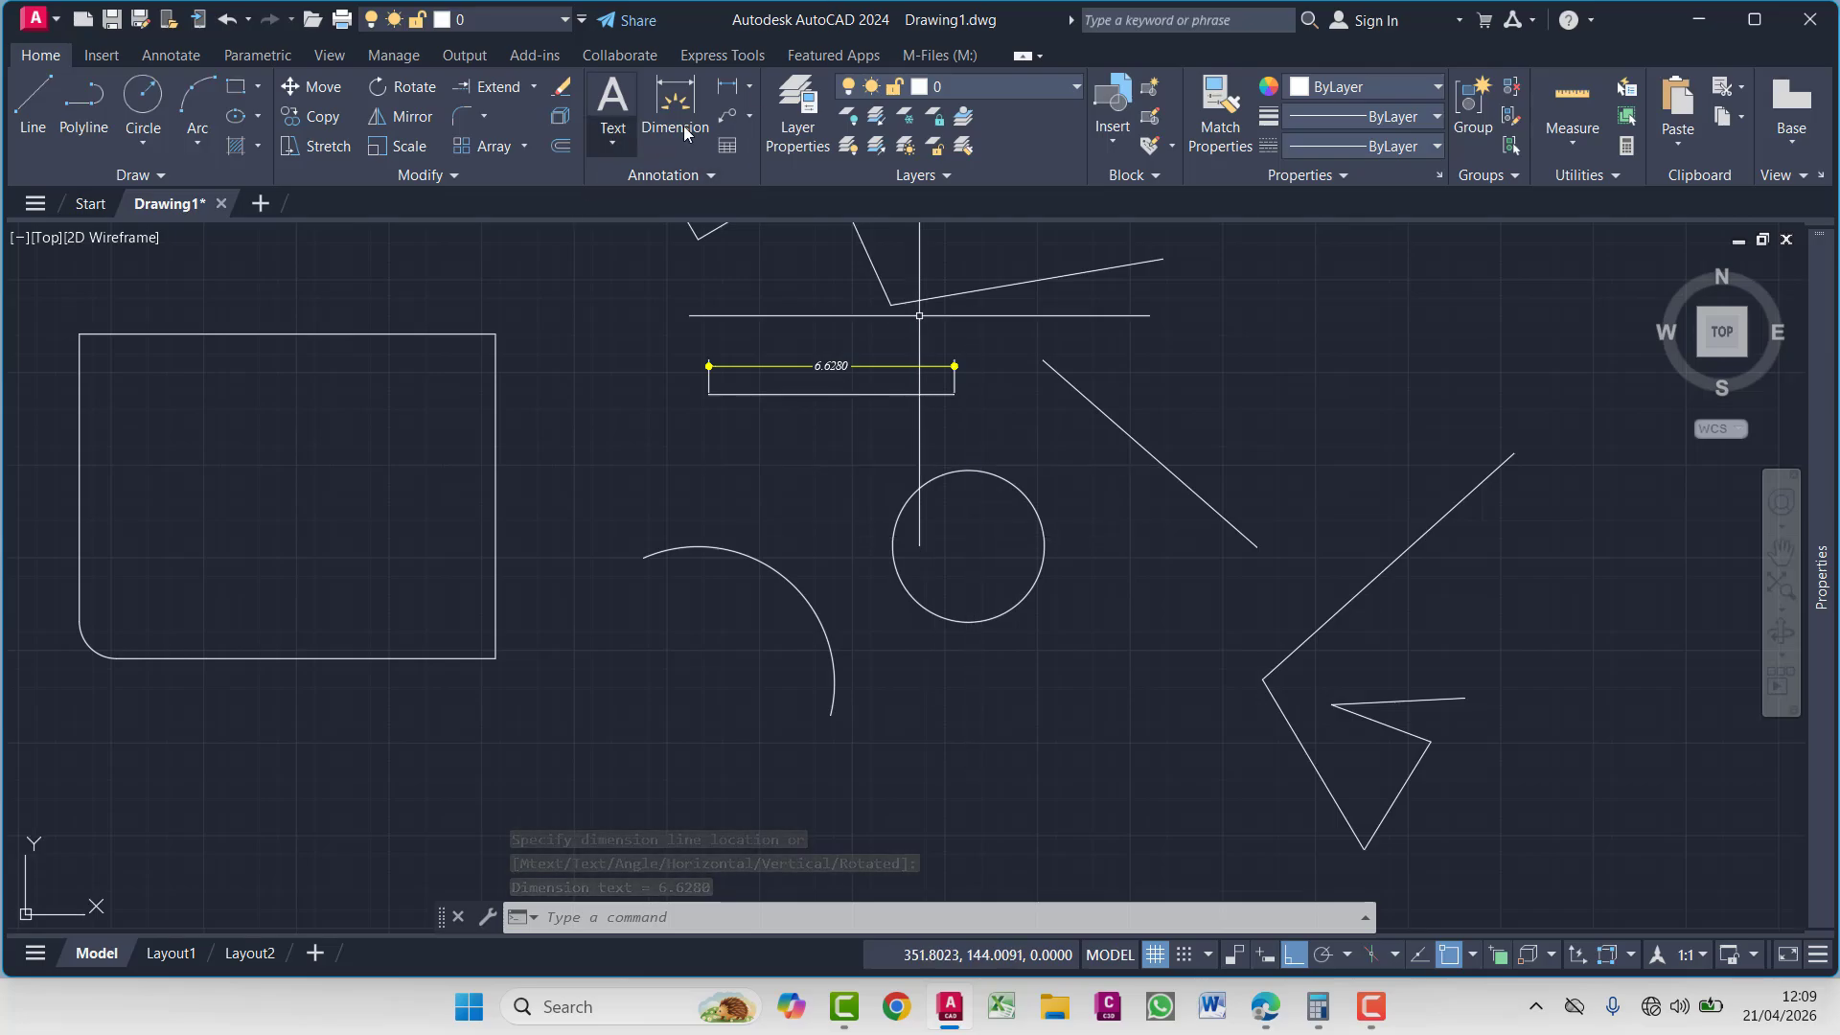
click(750, 86)
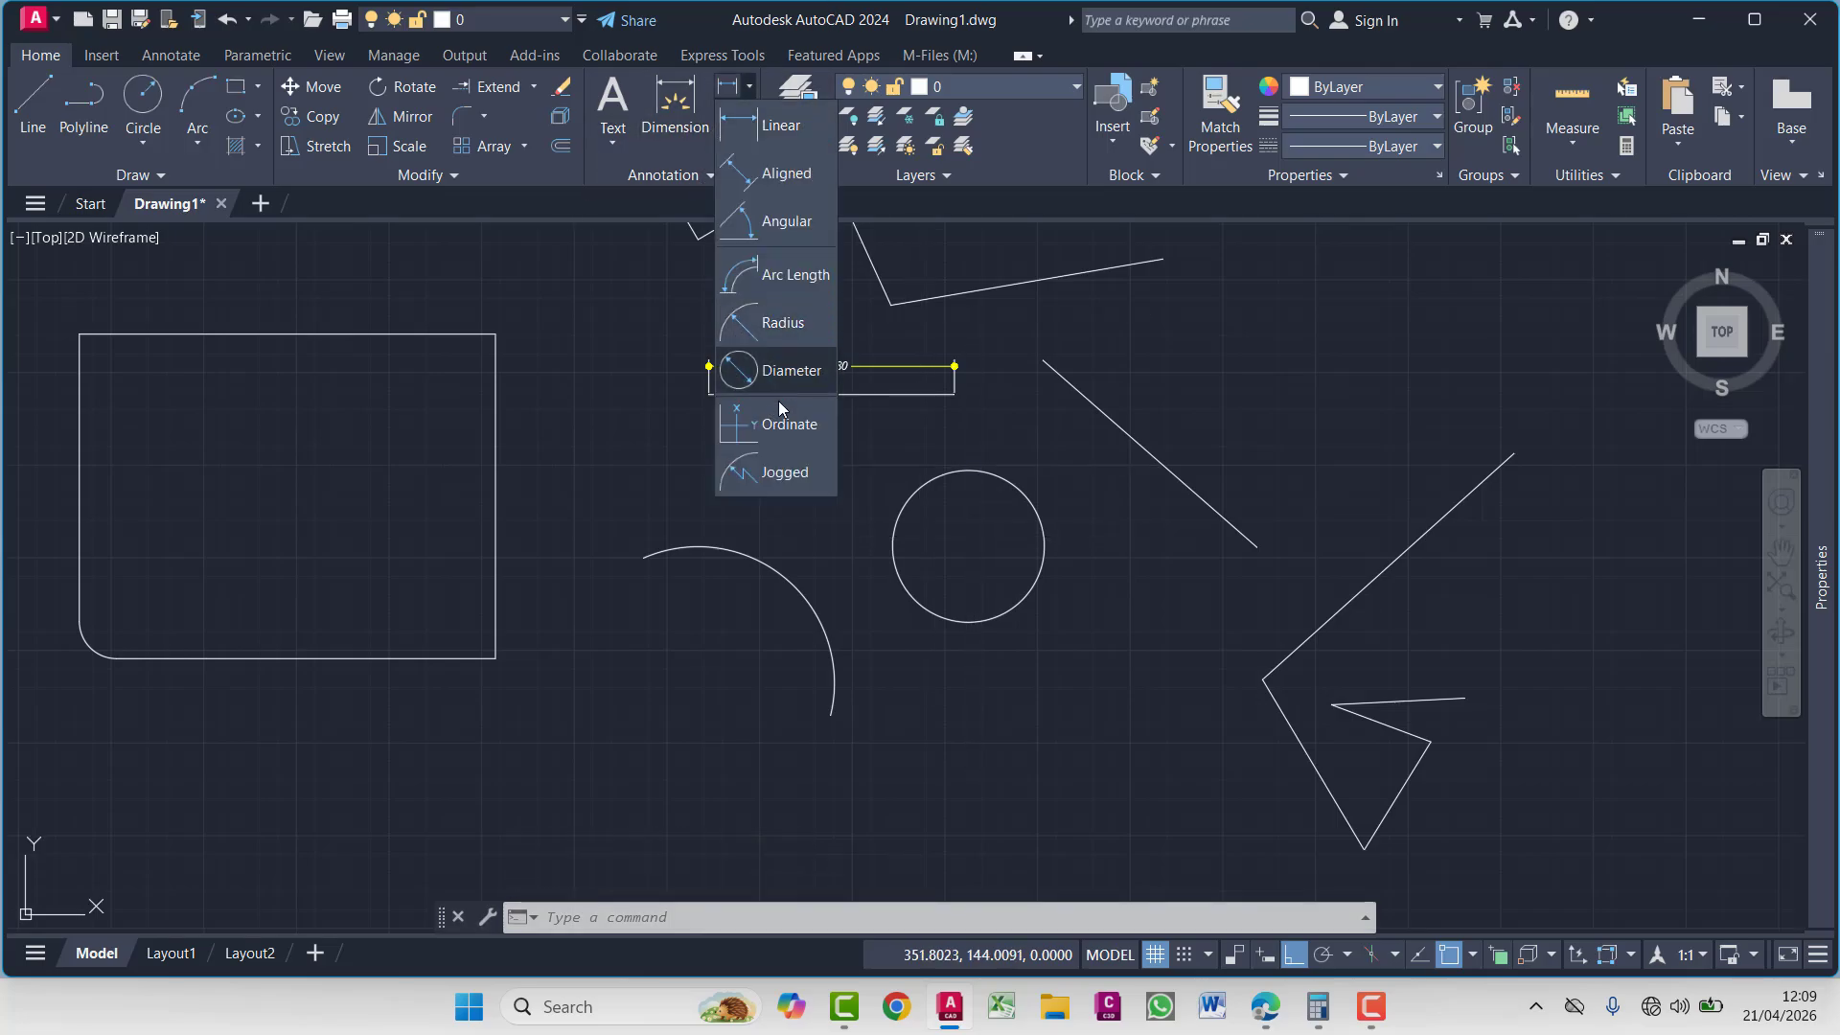
click(791, 374)
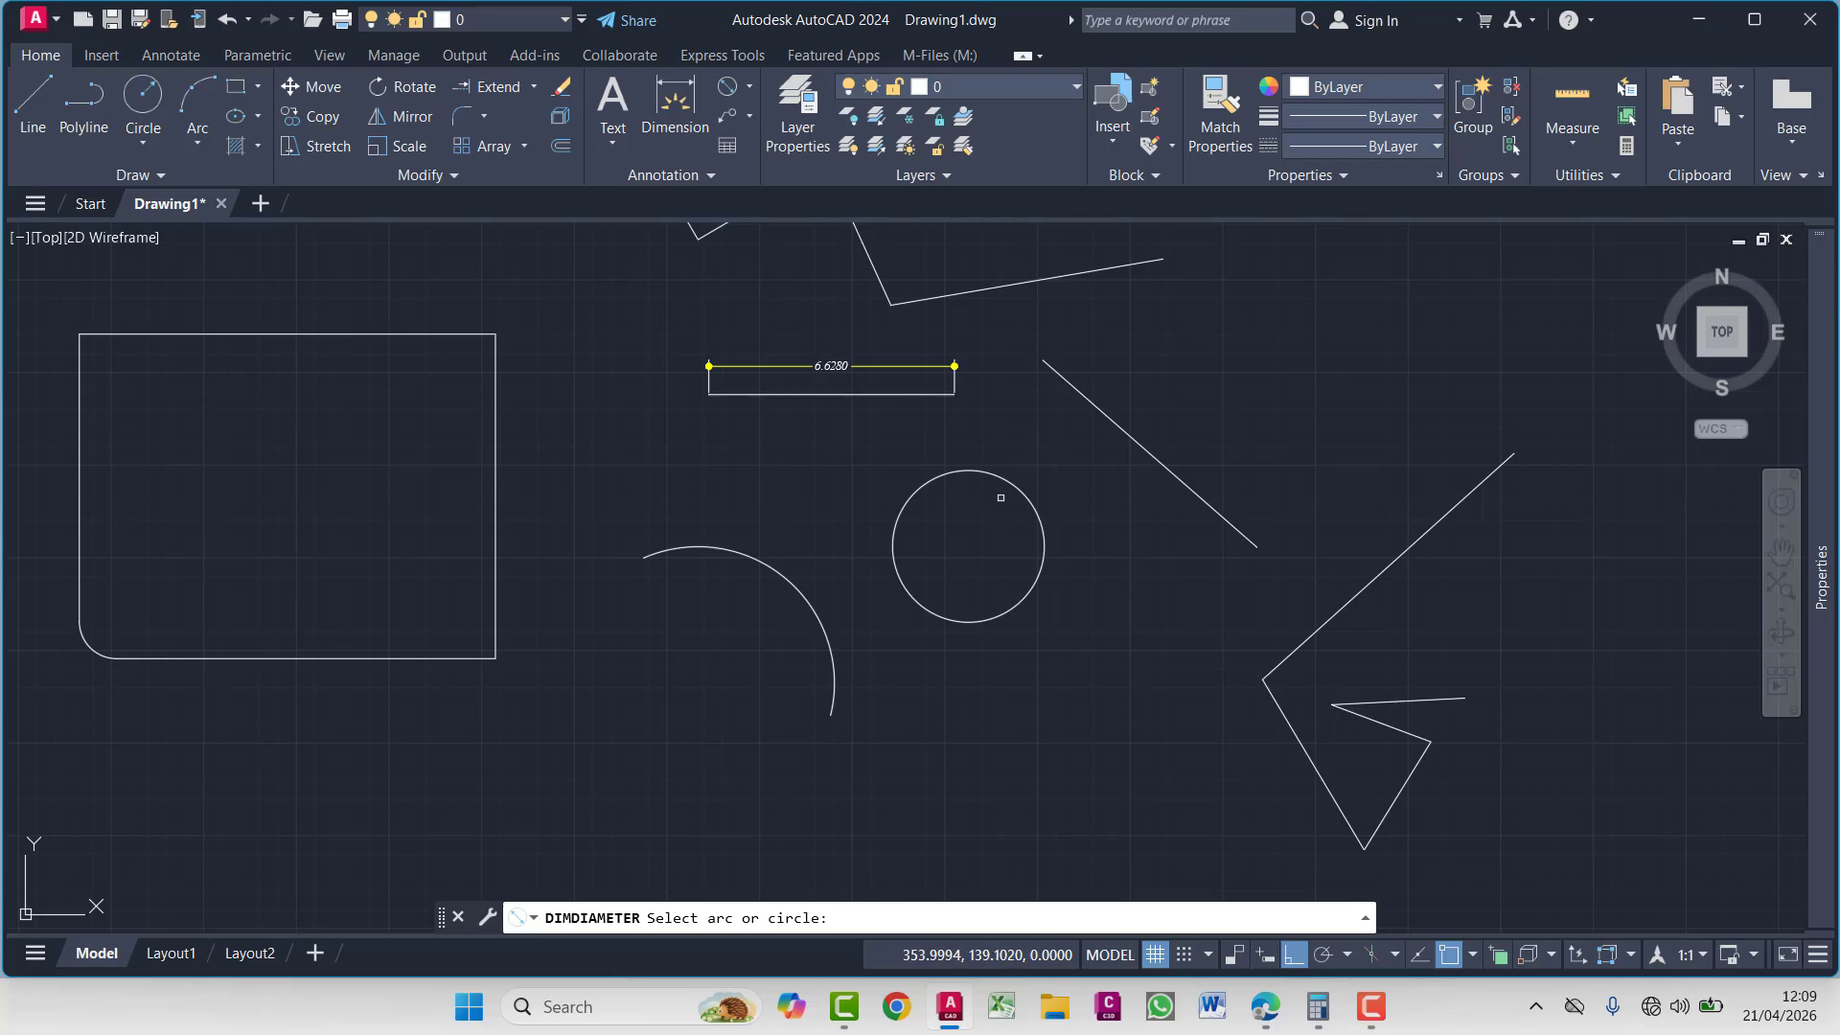
click(1000, 490)
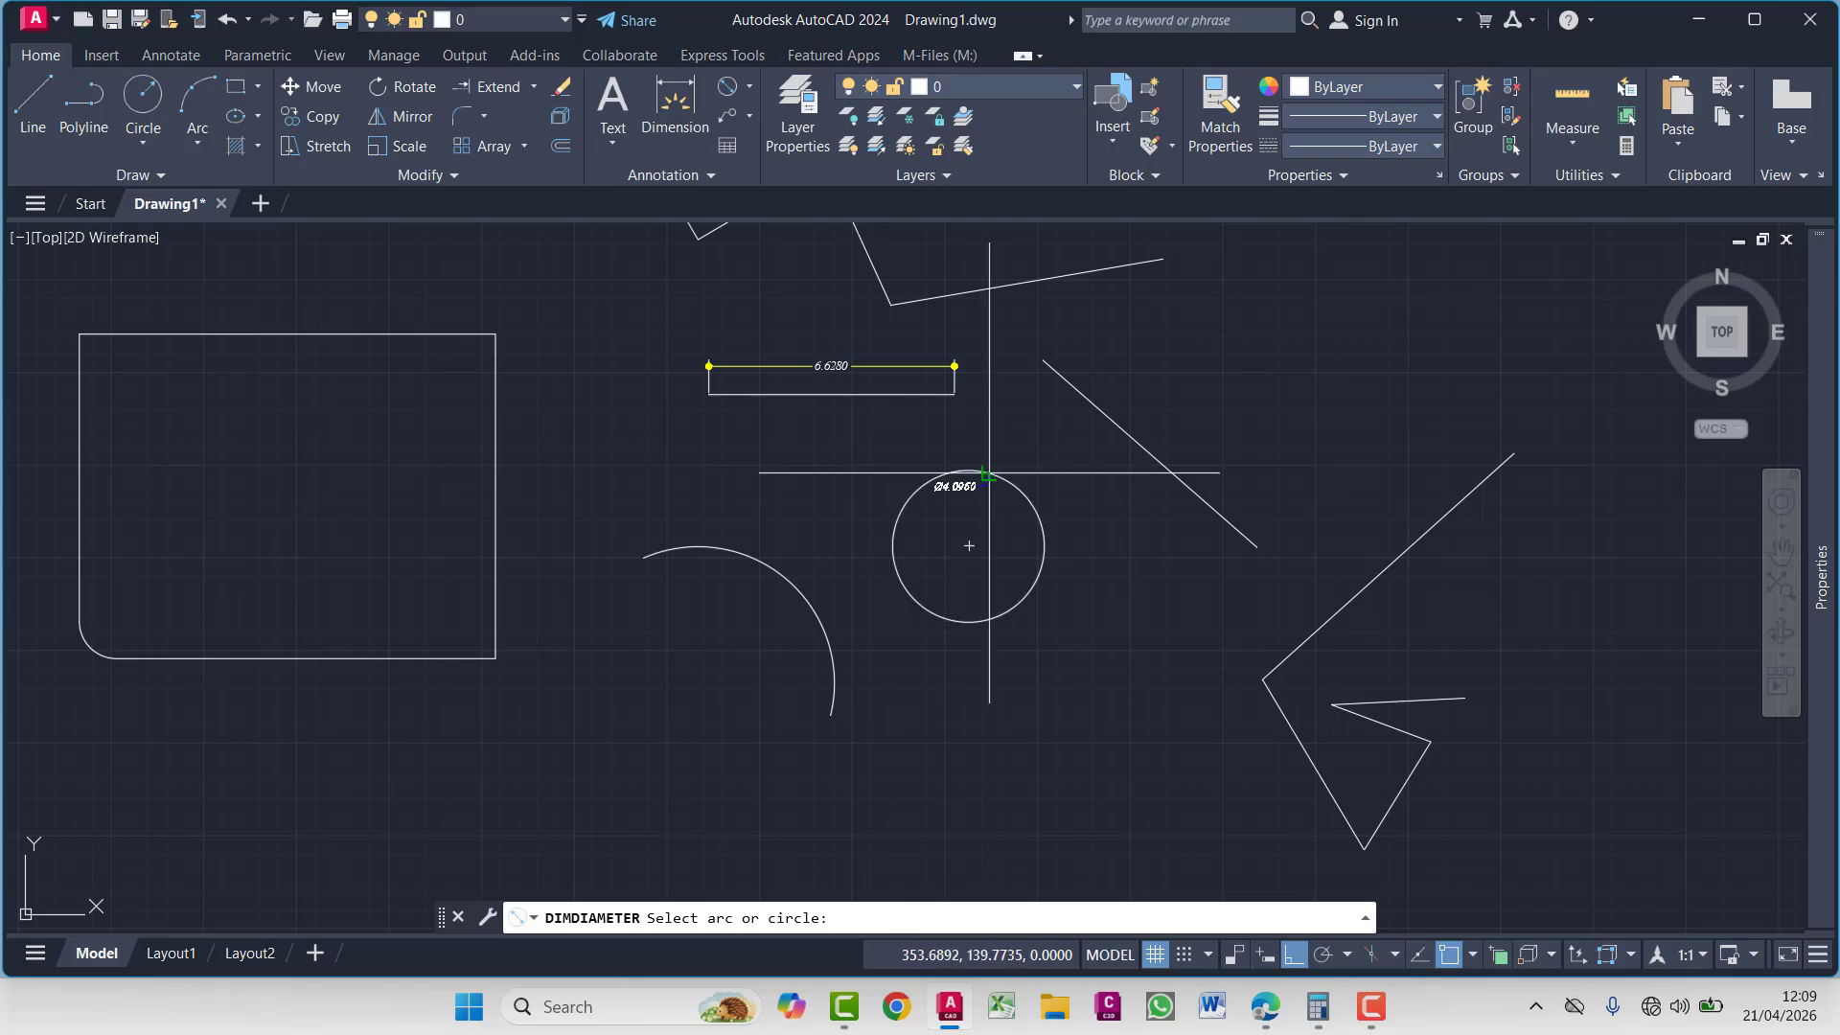
click(1082, 607)
scroll(1072, 606, up, 8)
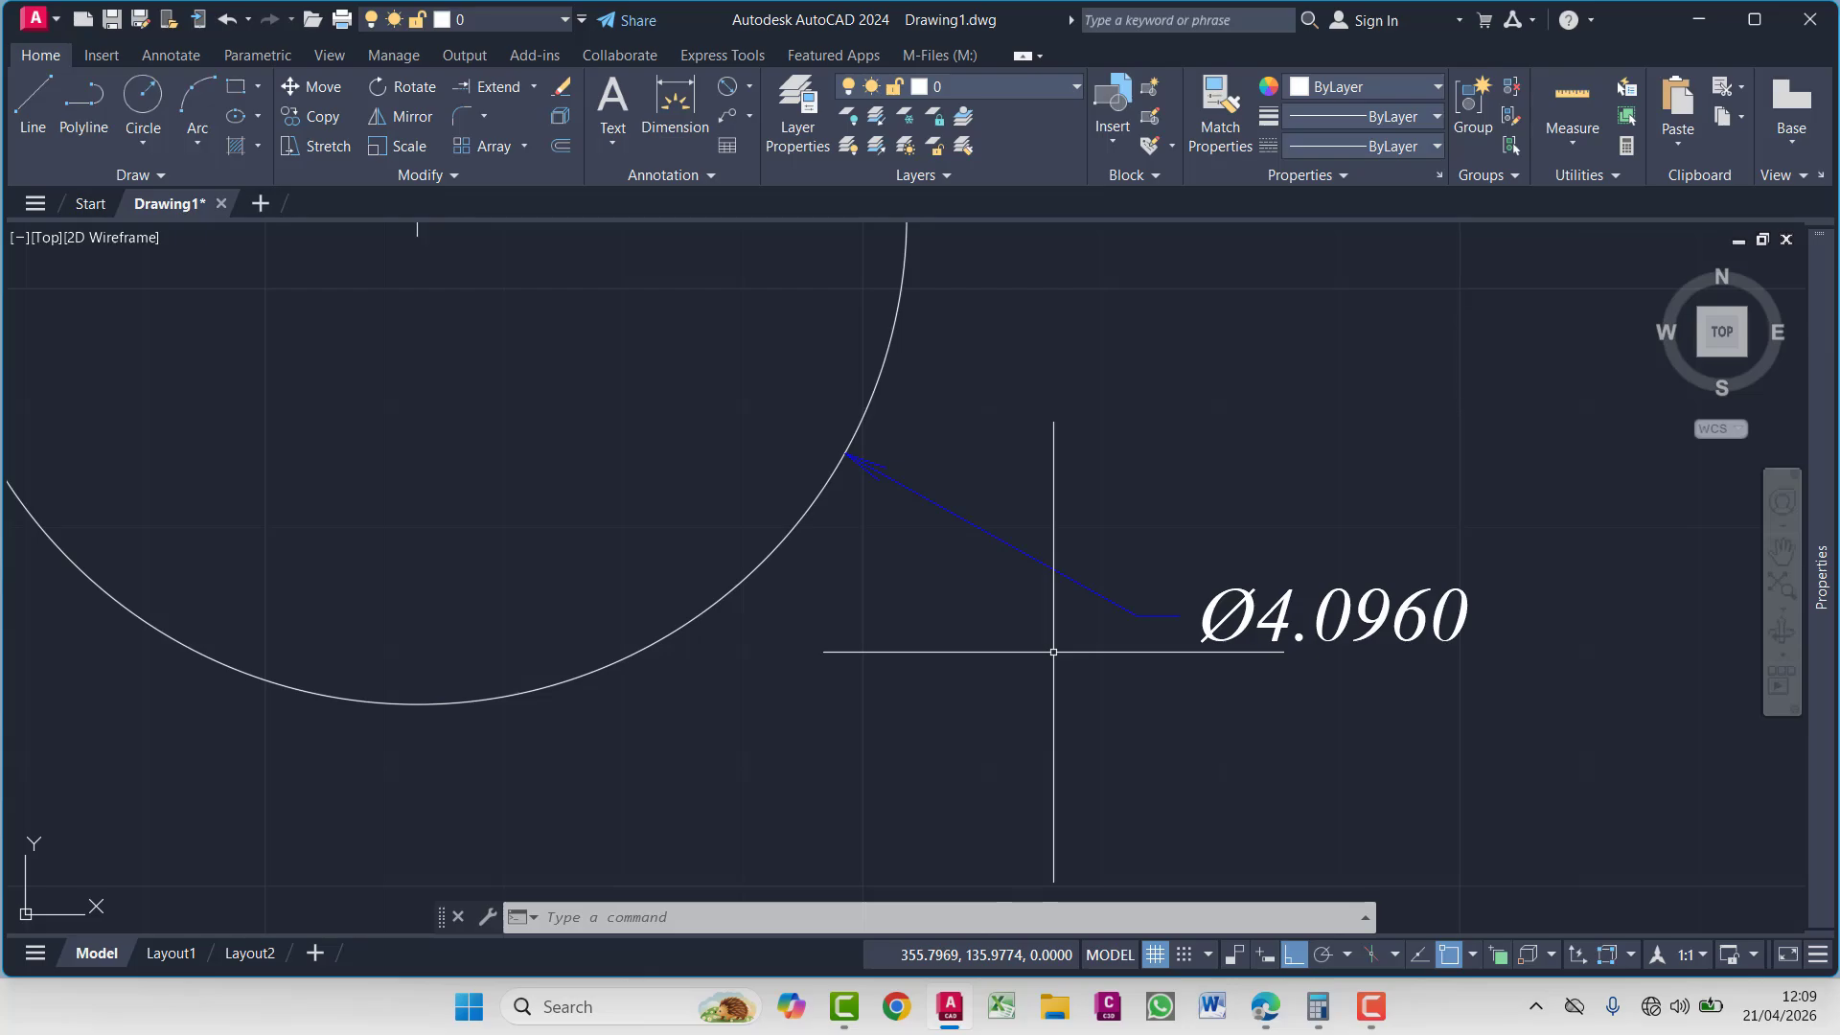
Add a radius dimension to the circle with its text outside, at the circle's upper left
scroll(1054, 652, down, 5)
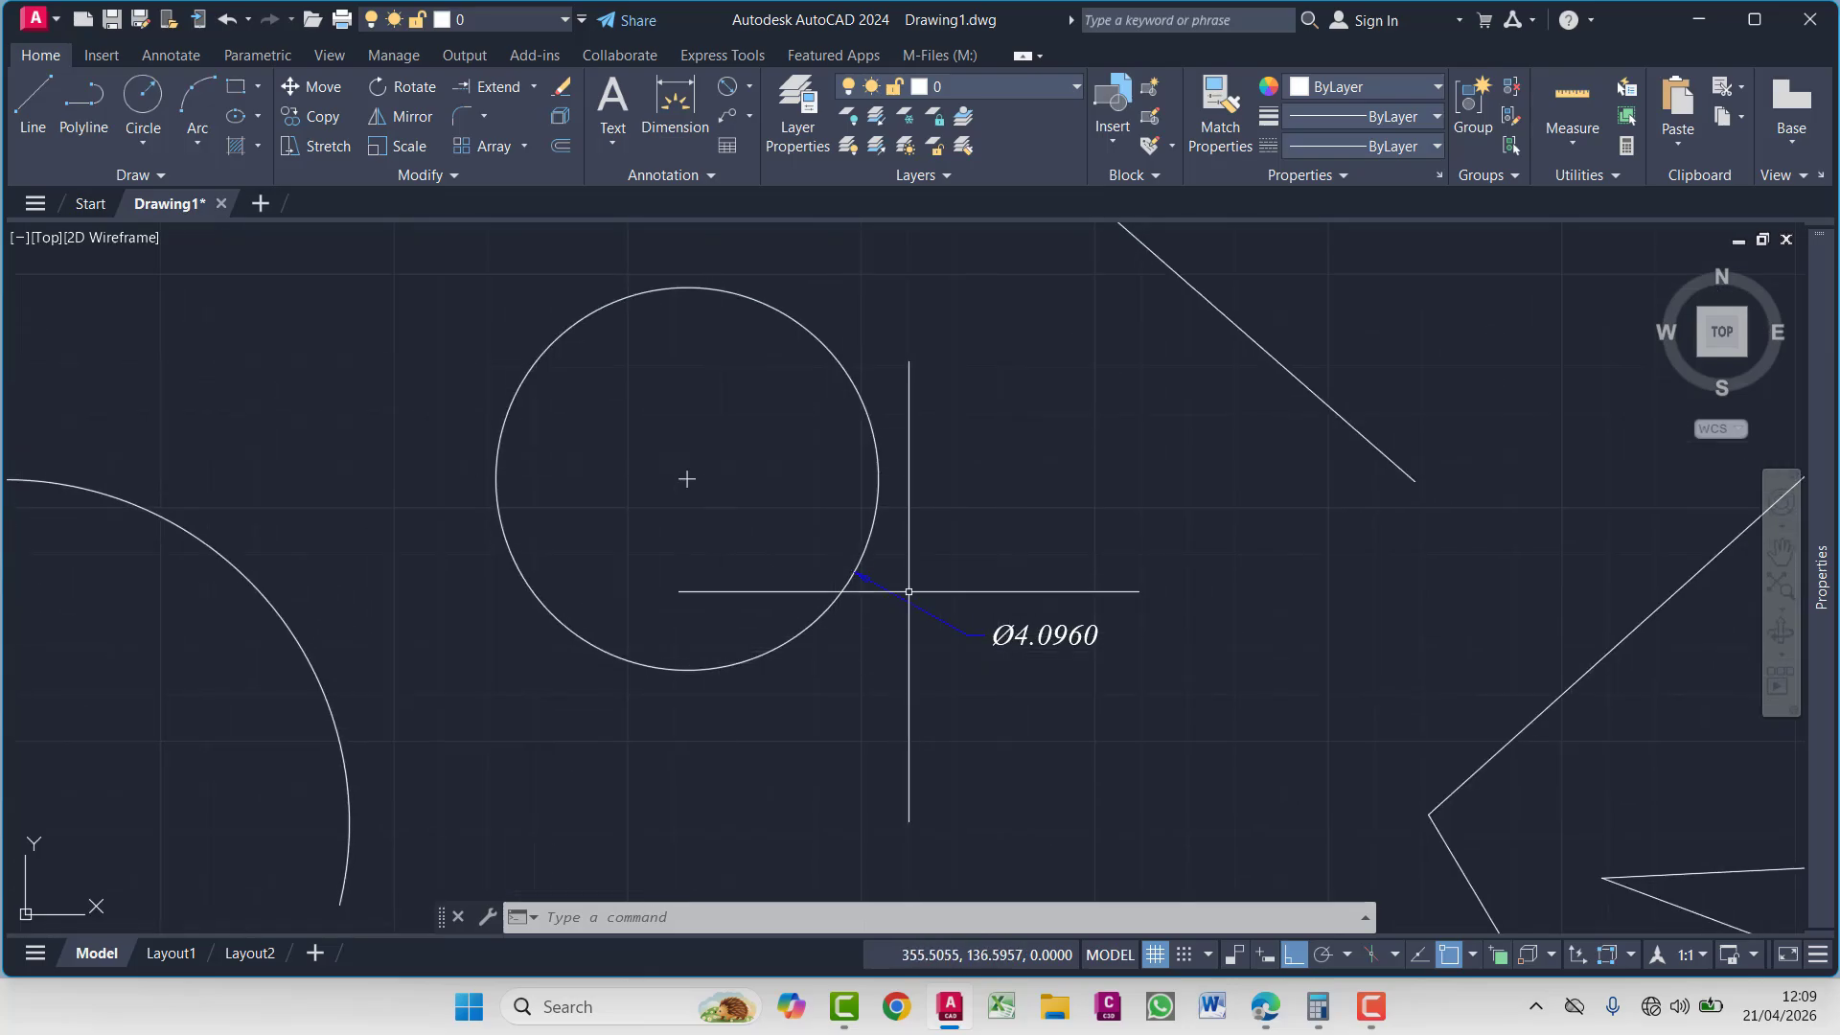
click(749, 87)
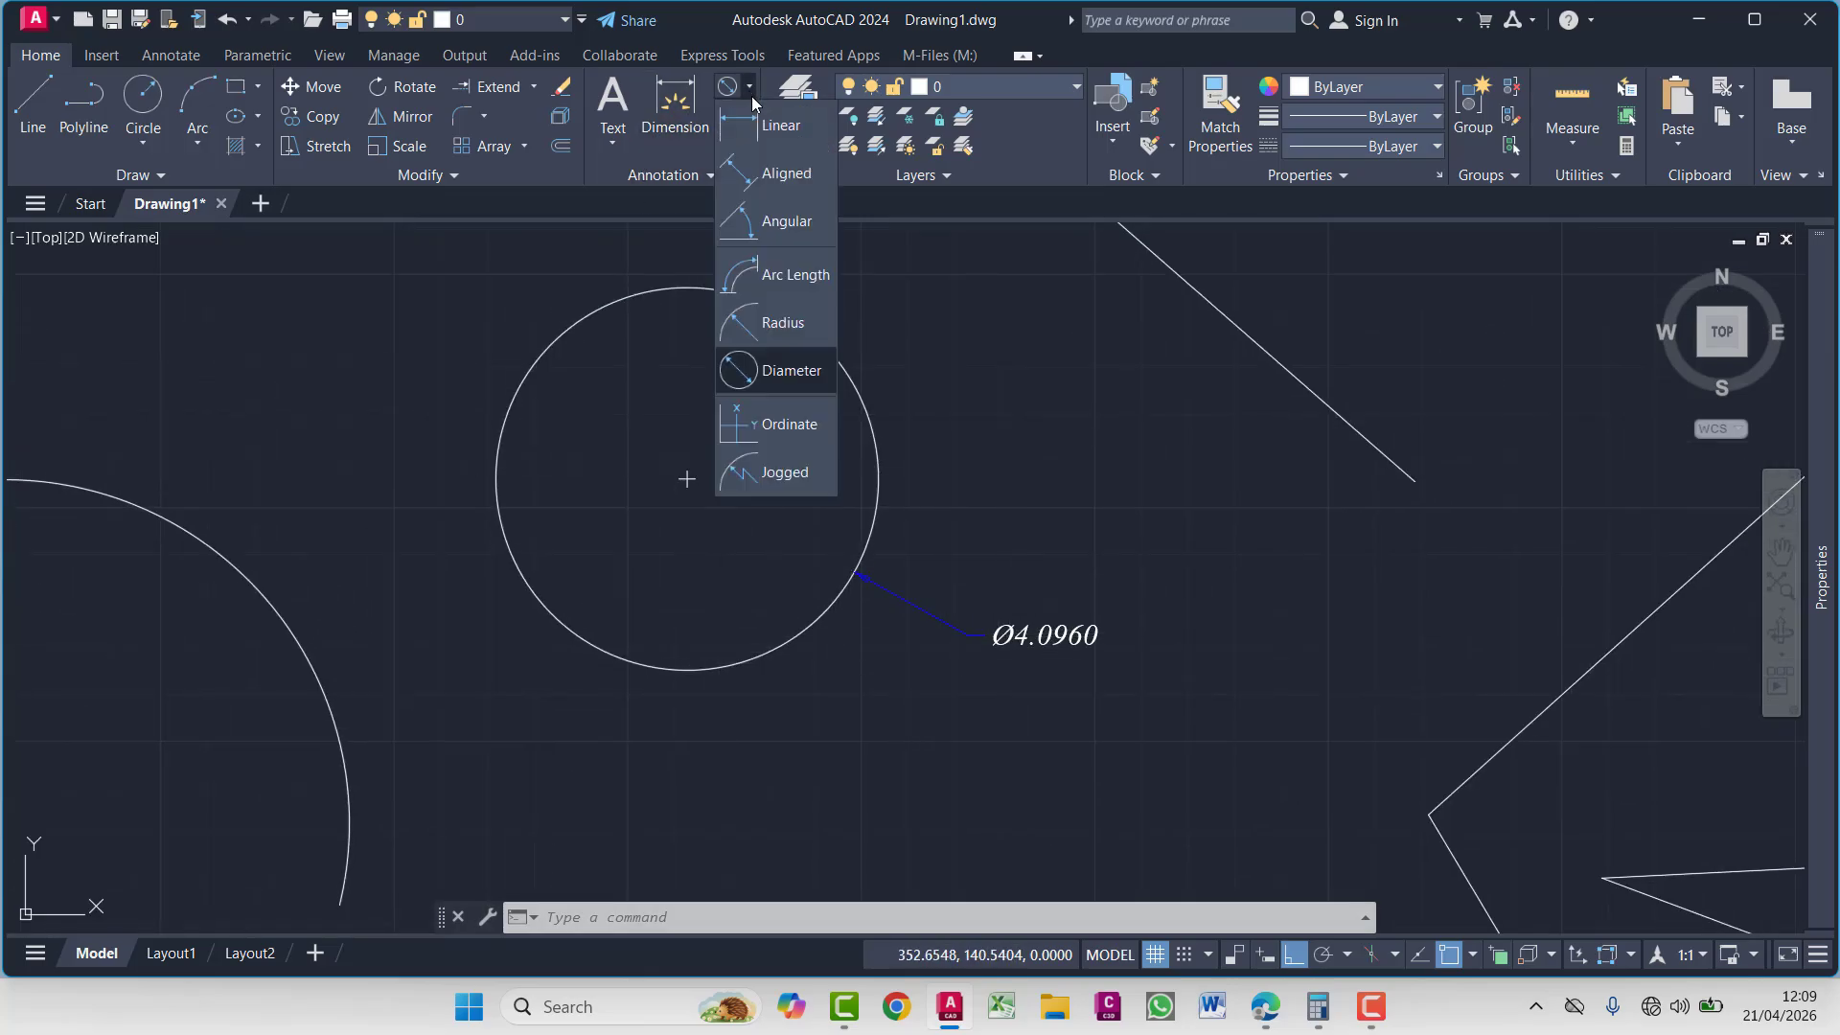
click(757, 325)
click(508, 422)
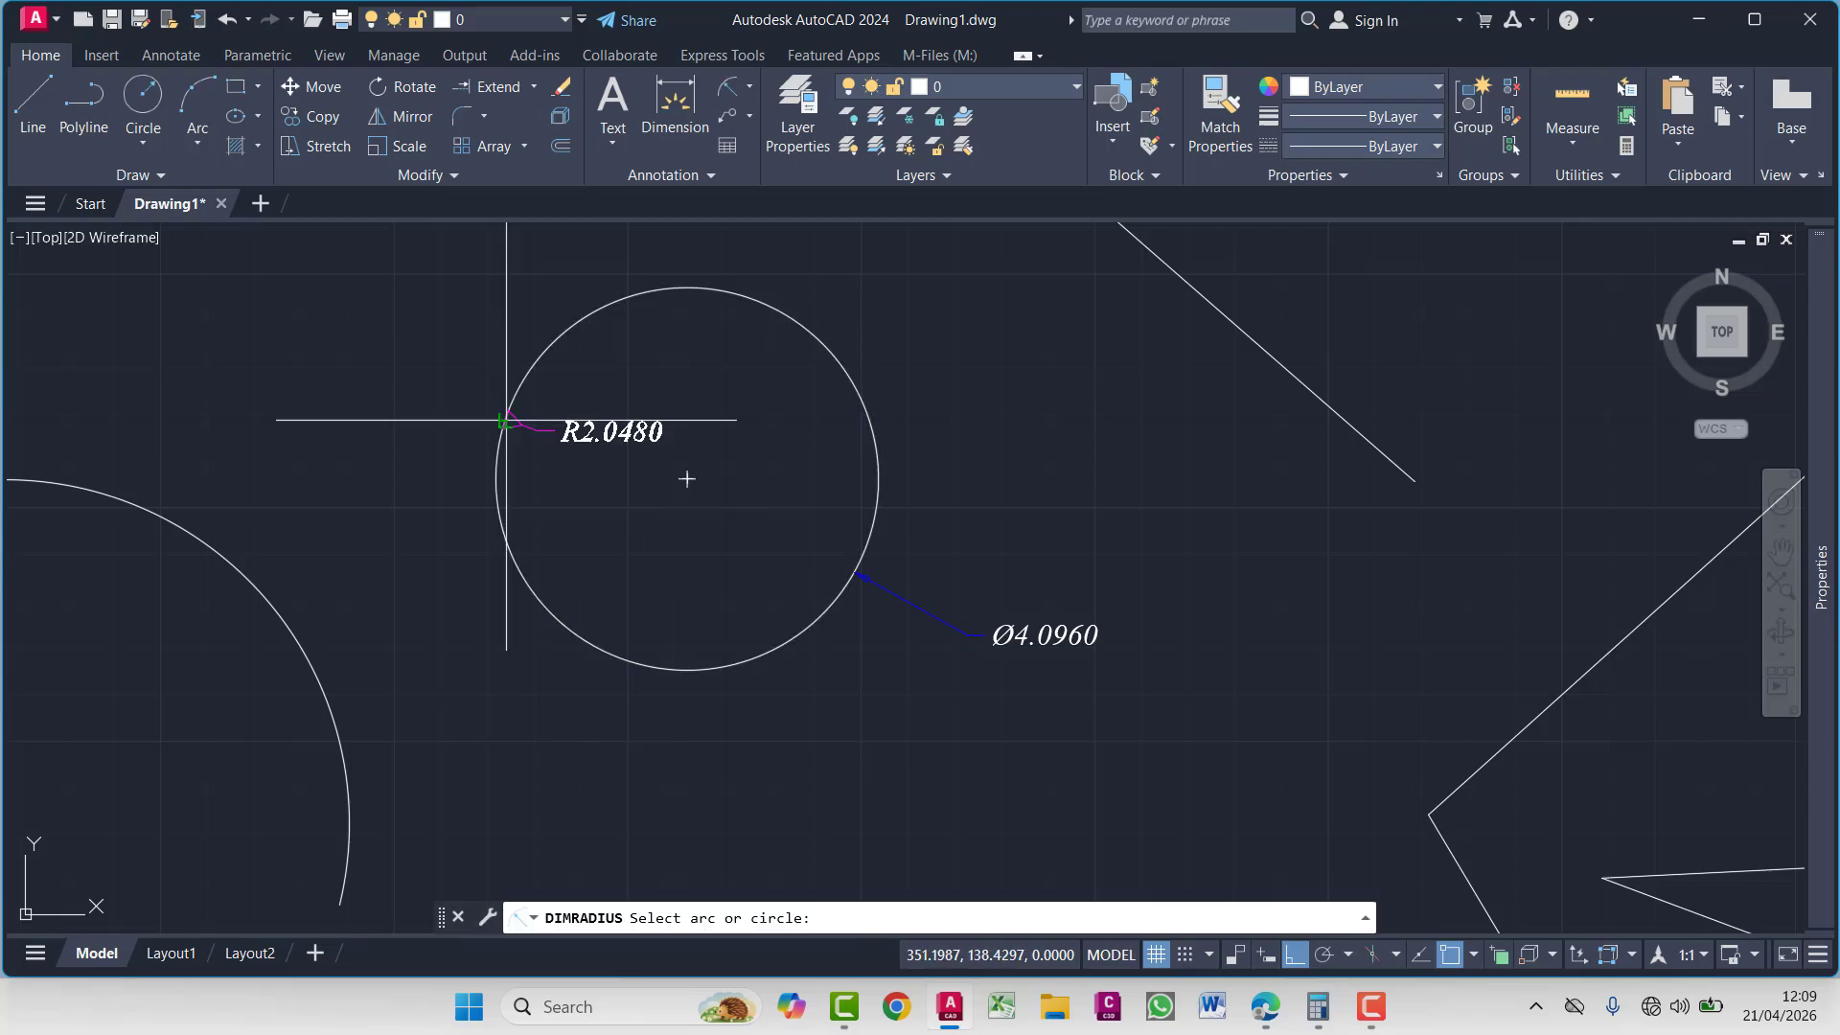
click(442, 359)
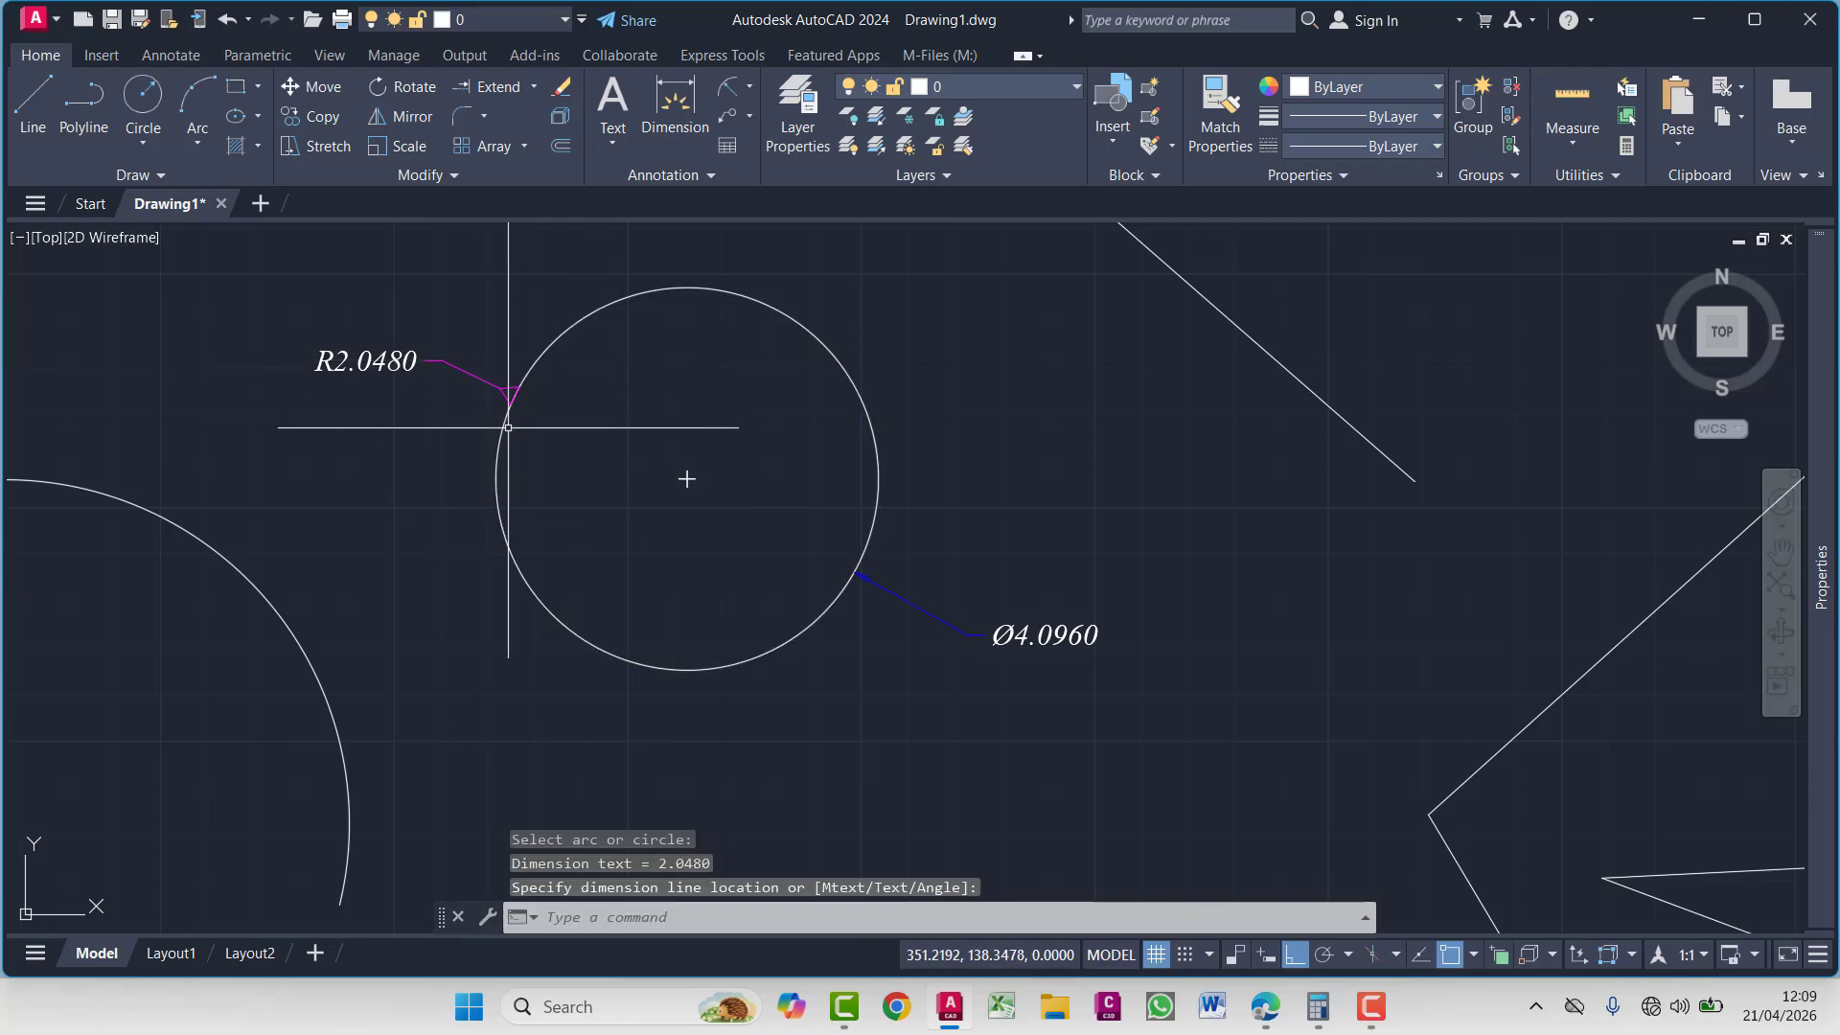
scroll(485, 316, up, 6)
Add an angular dimension between the zigzag's last two segments, placing the arc inside the corner above the short horizontal line
scroll(575, 479, down, 8)
scroll(614, 611, down, 2)
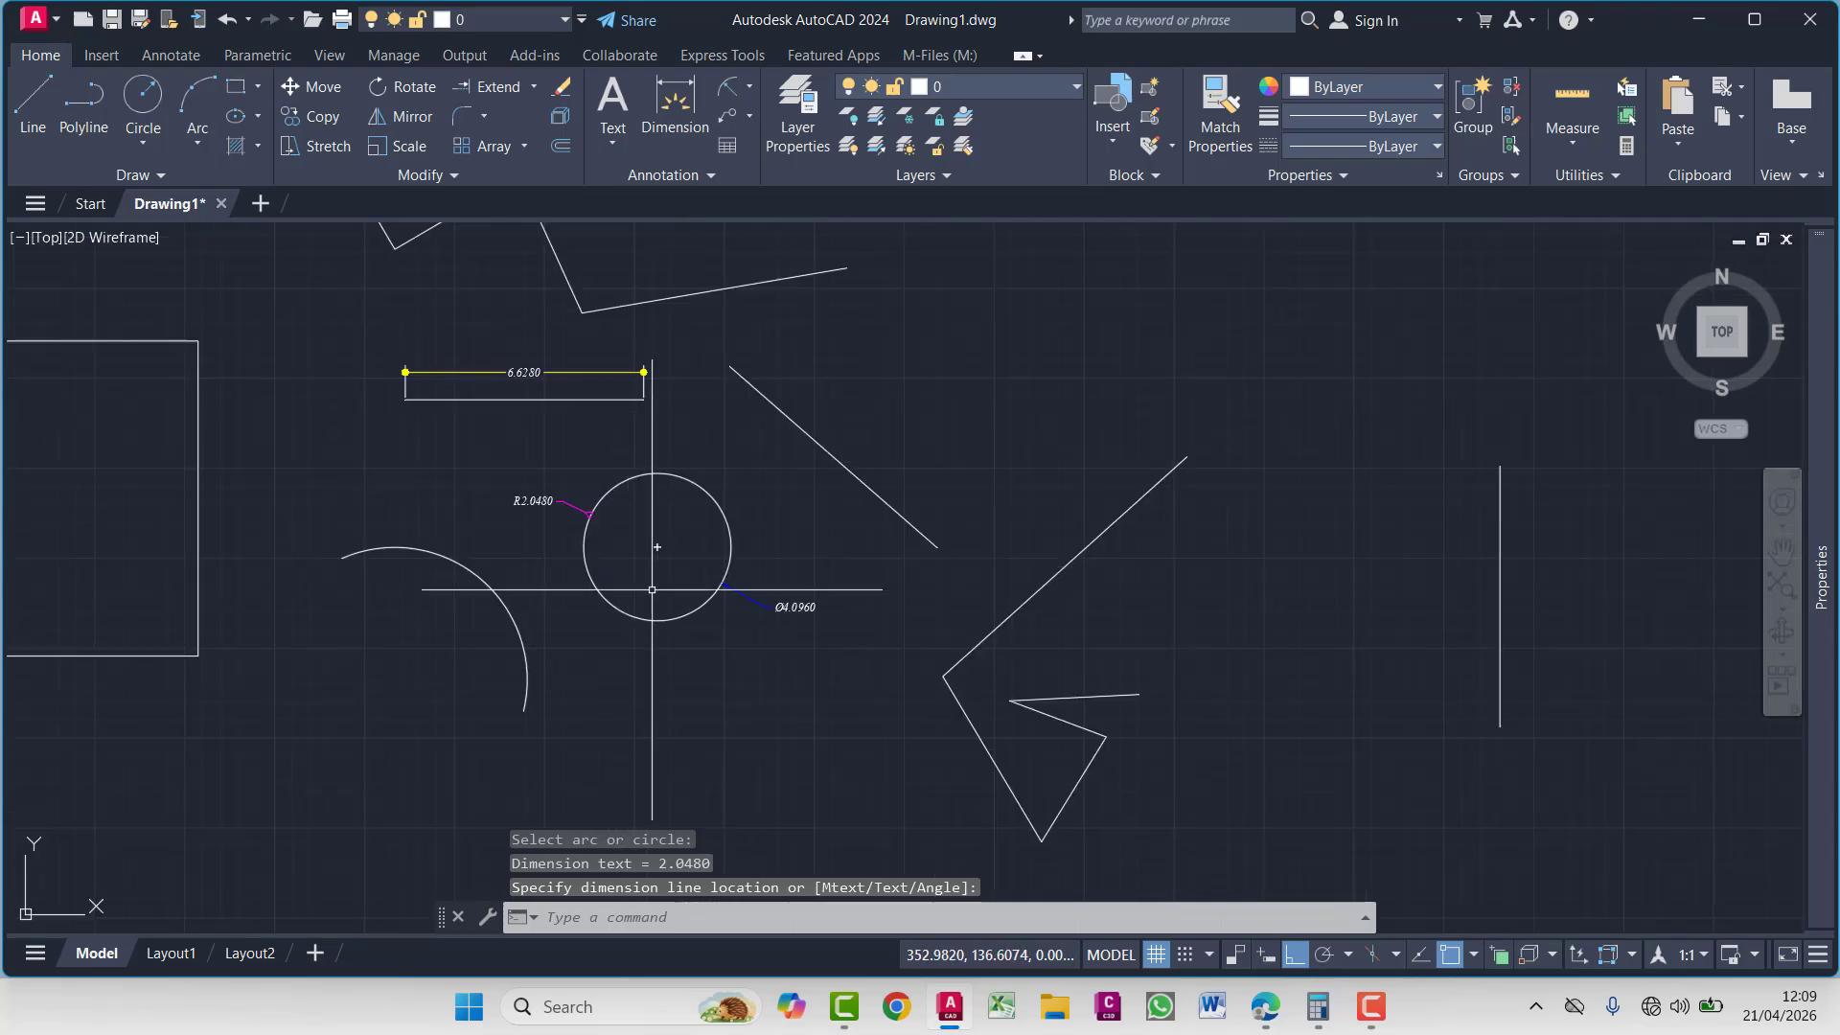
middle_drag(653, 587, 430, 593)
click(750, 93)
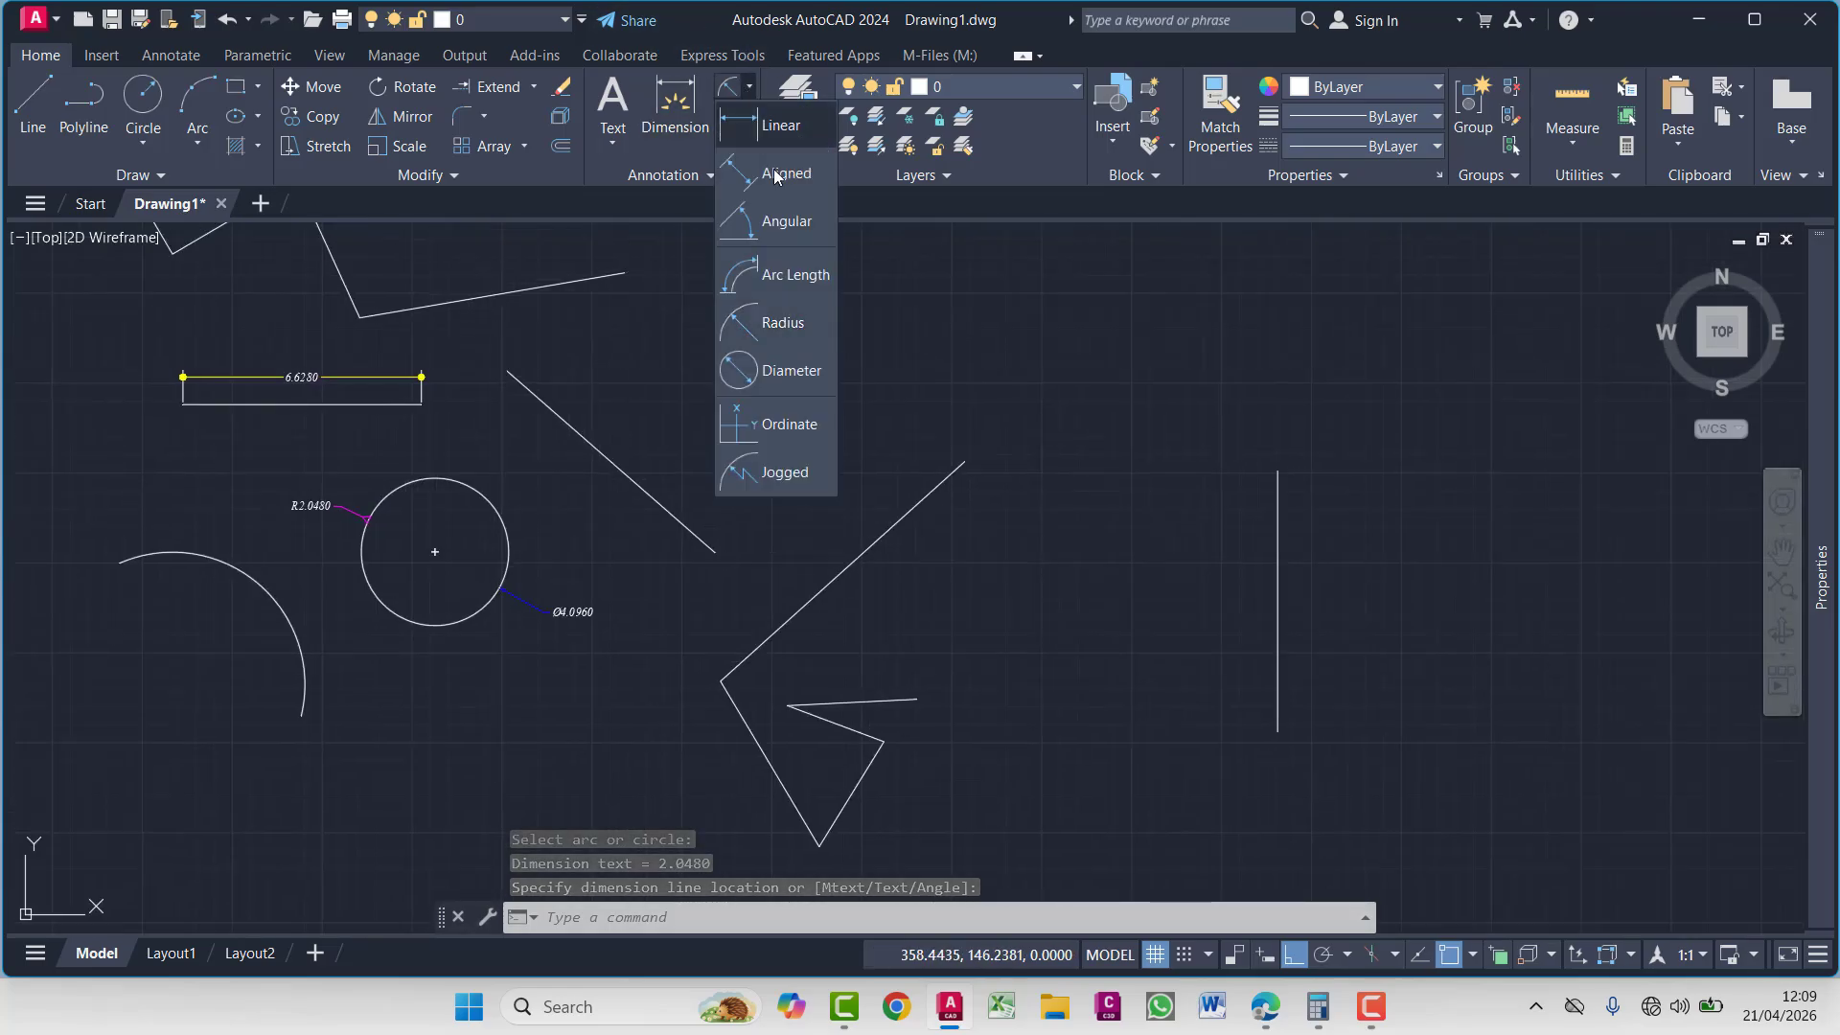
click(792, 224)
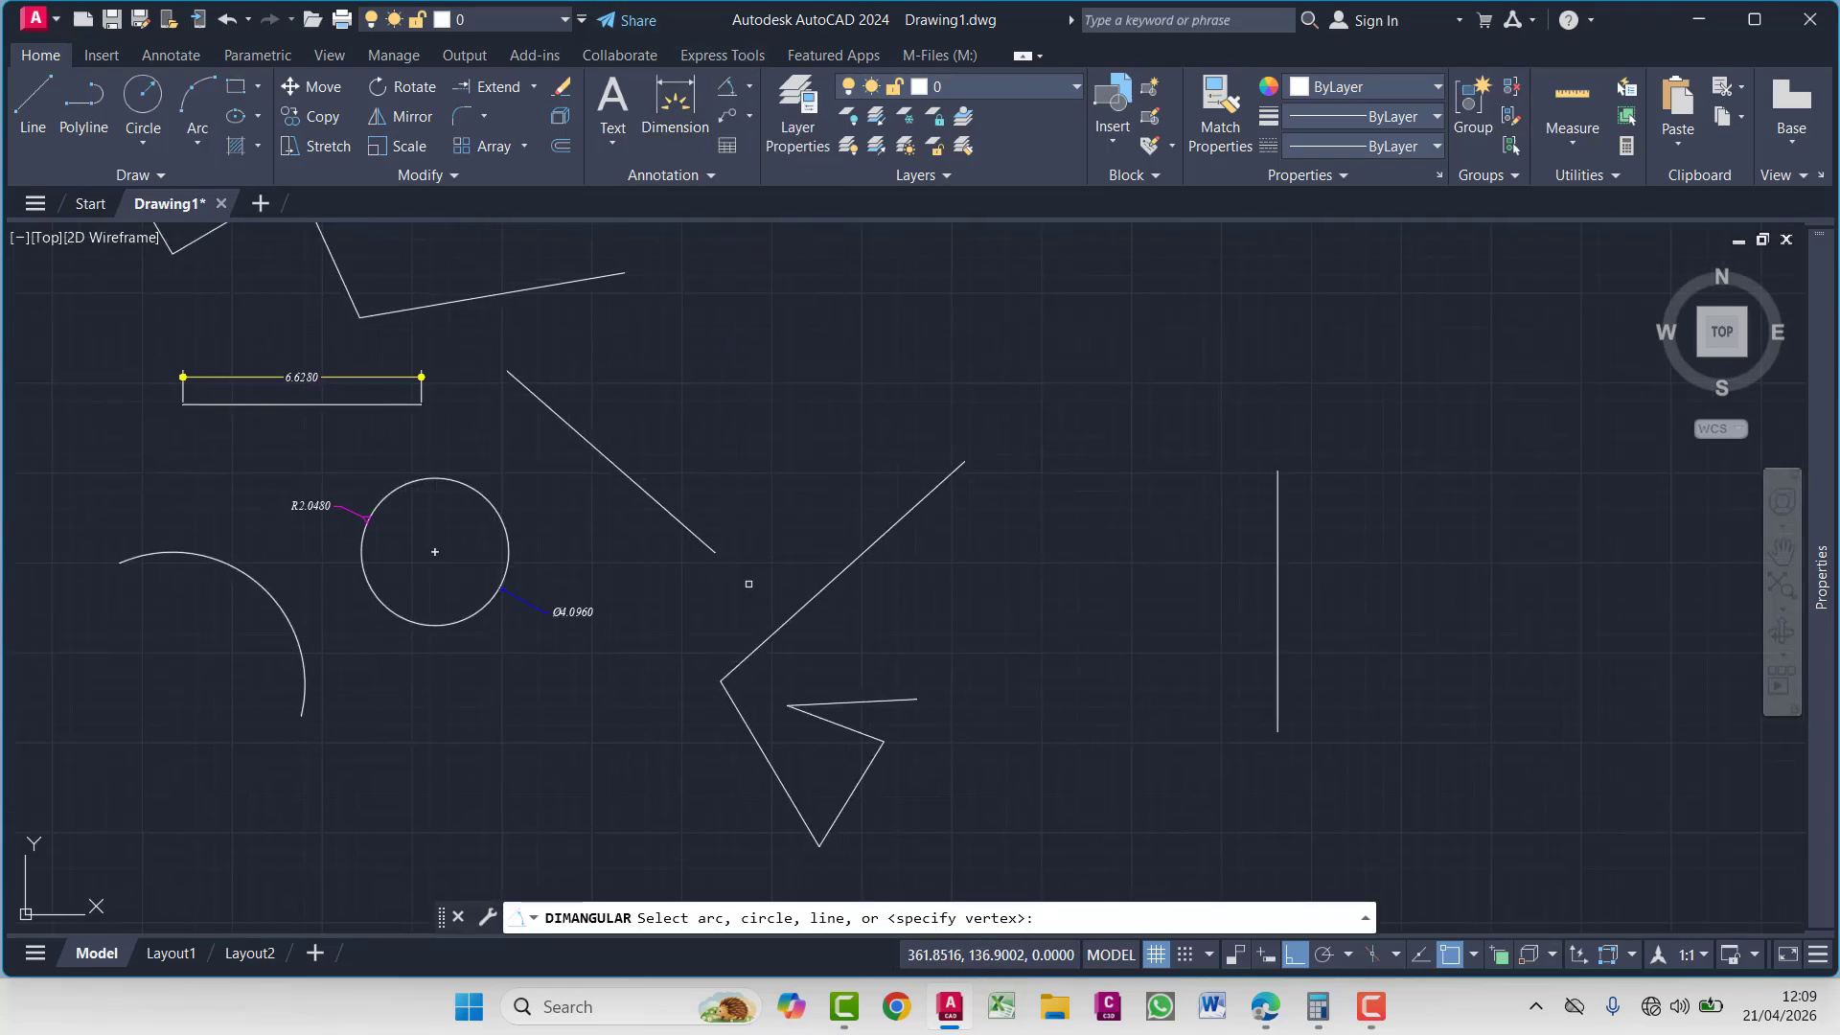
middle_drag(748, 583, 808, 695)
scroll(506, 423, up, 4)
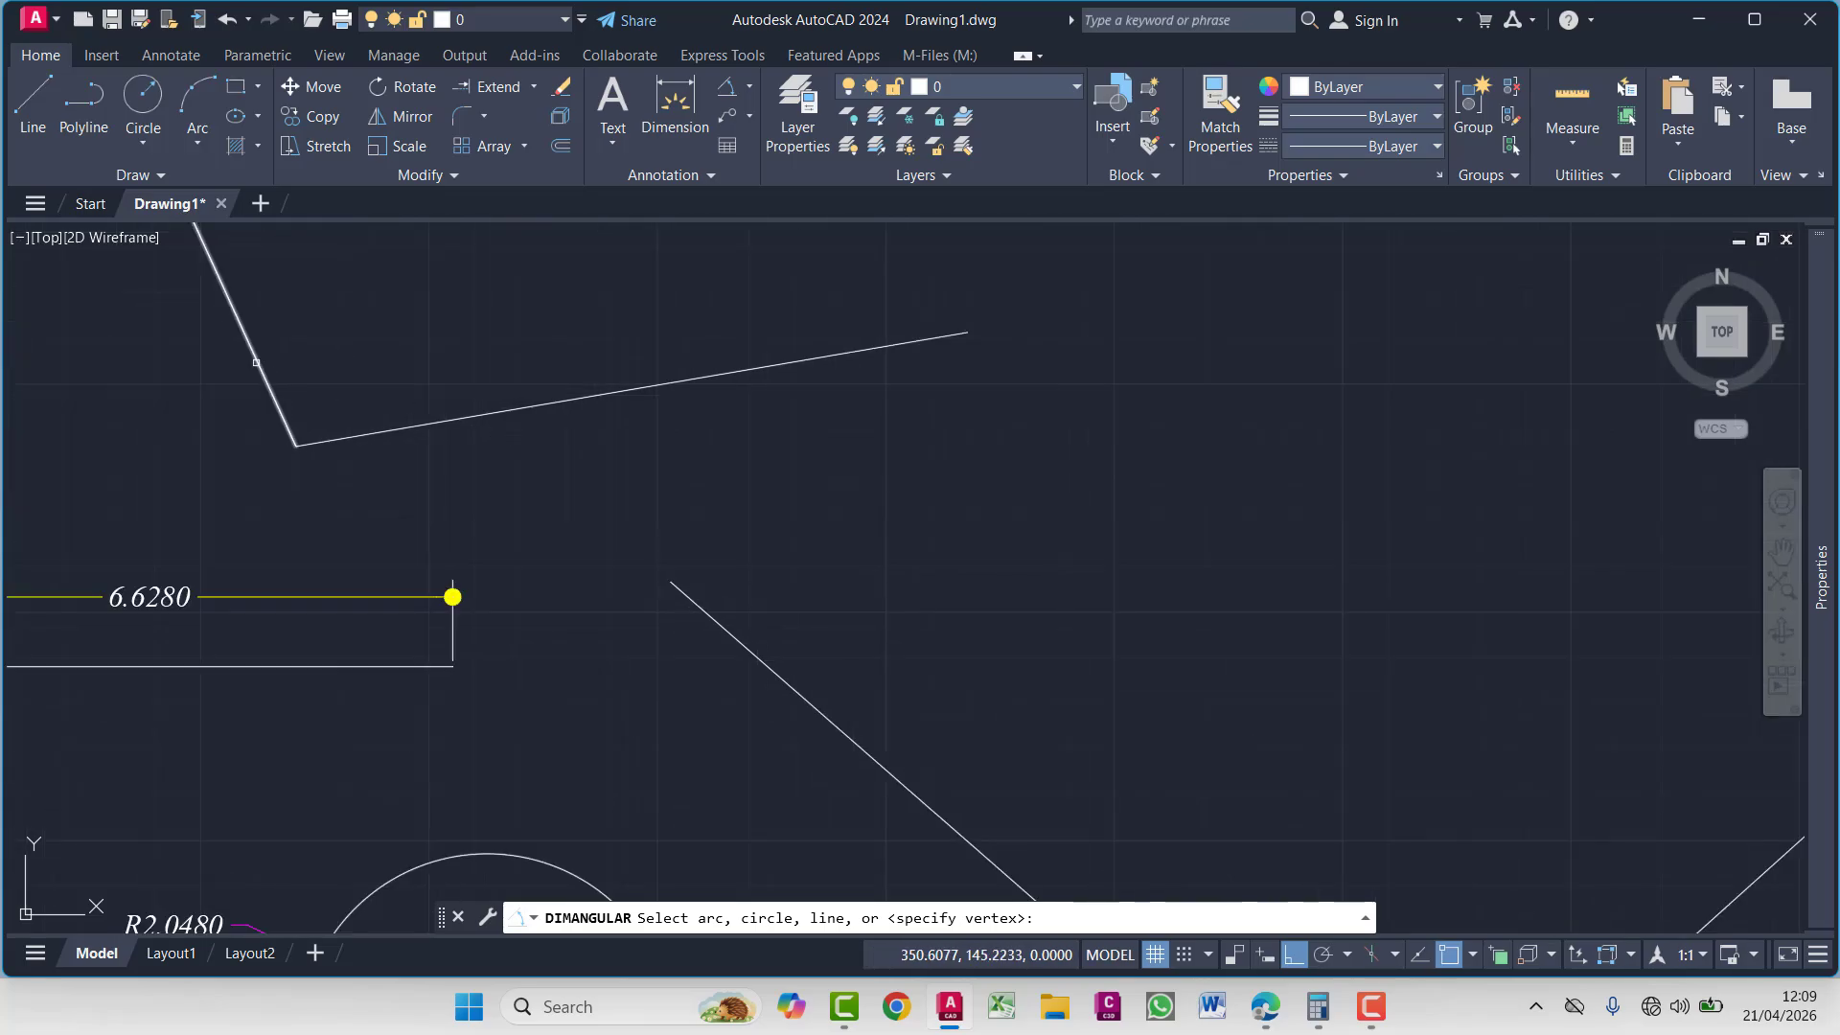
click(259, 361)
click(353, 435)
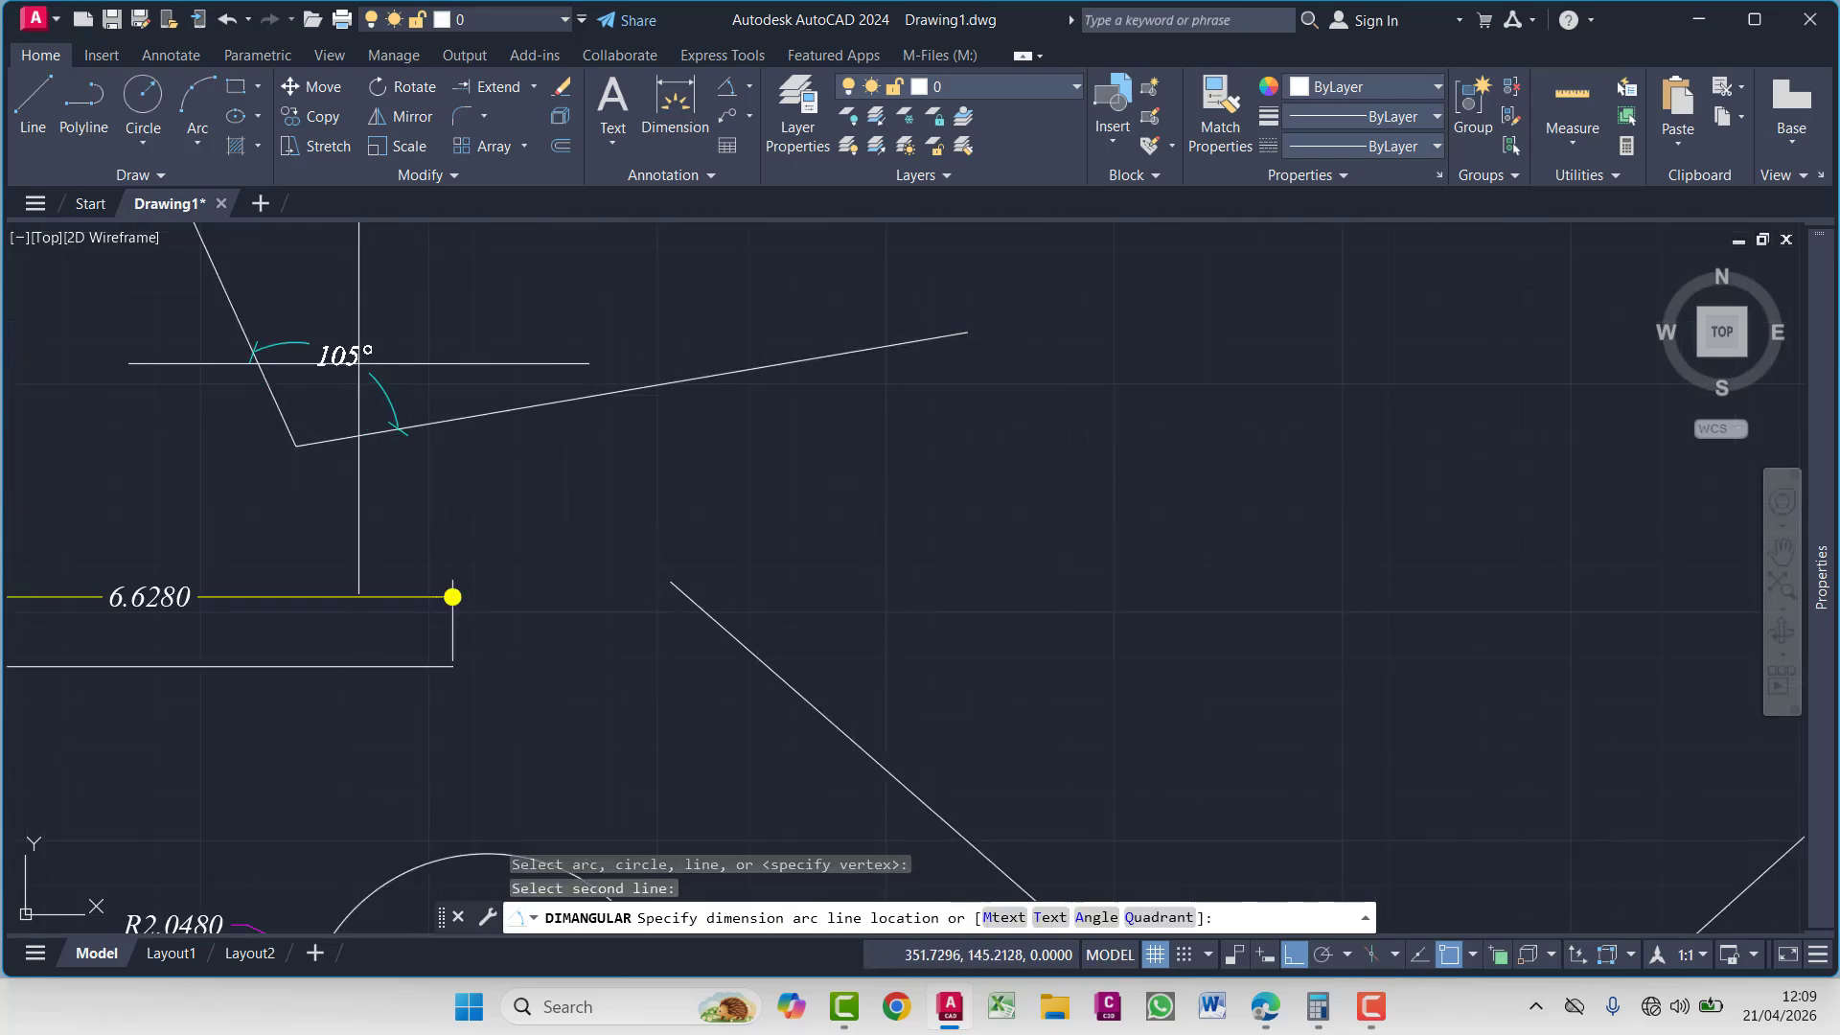
click(360, 381)
scroll(360, 393, up, 5)
scroll(349, 426, down, 4)
scroll(593, 455, down, 6)
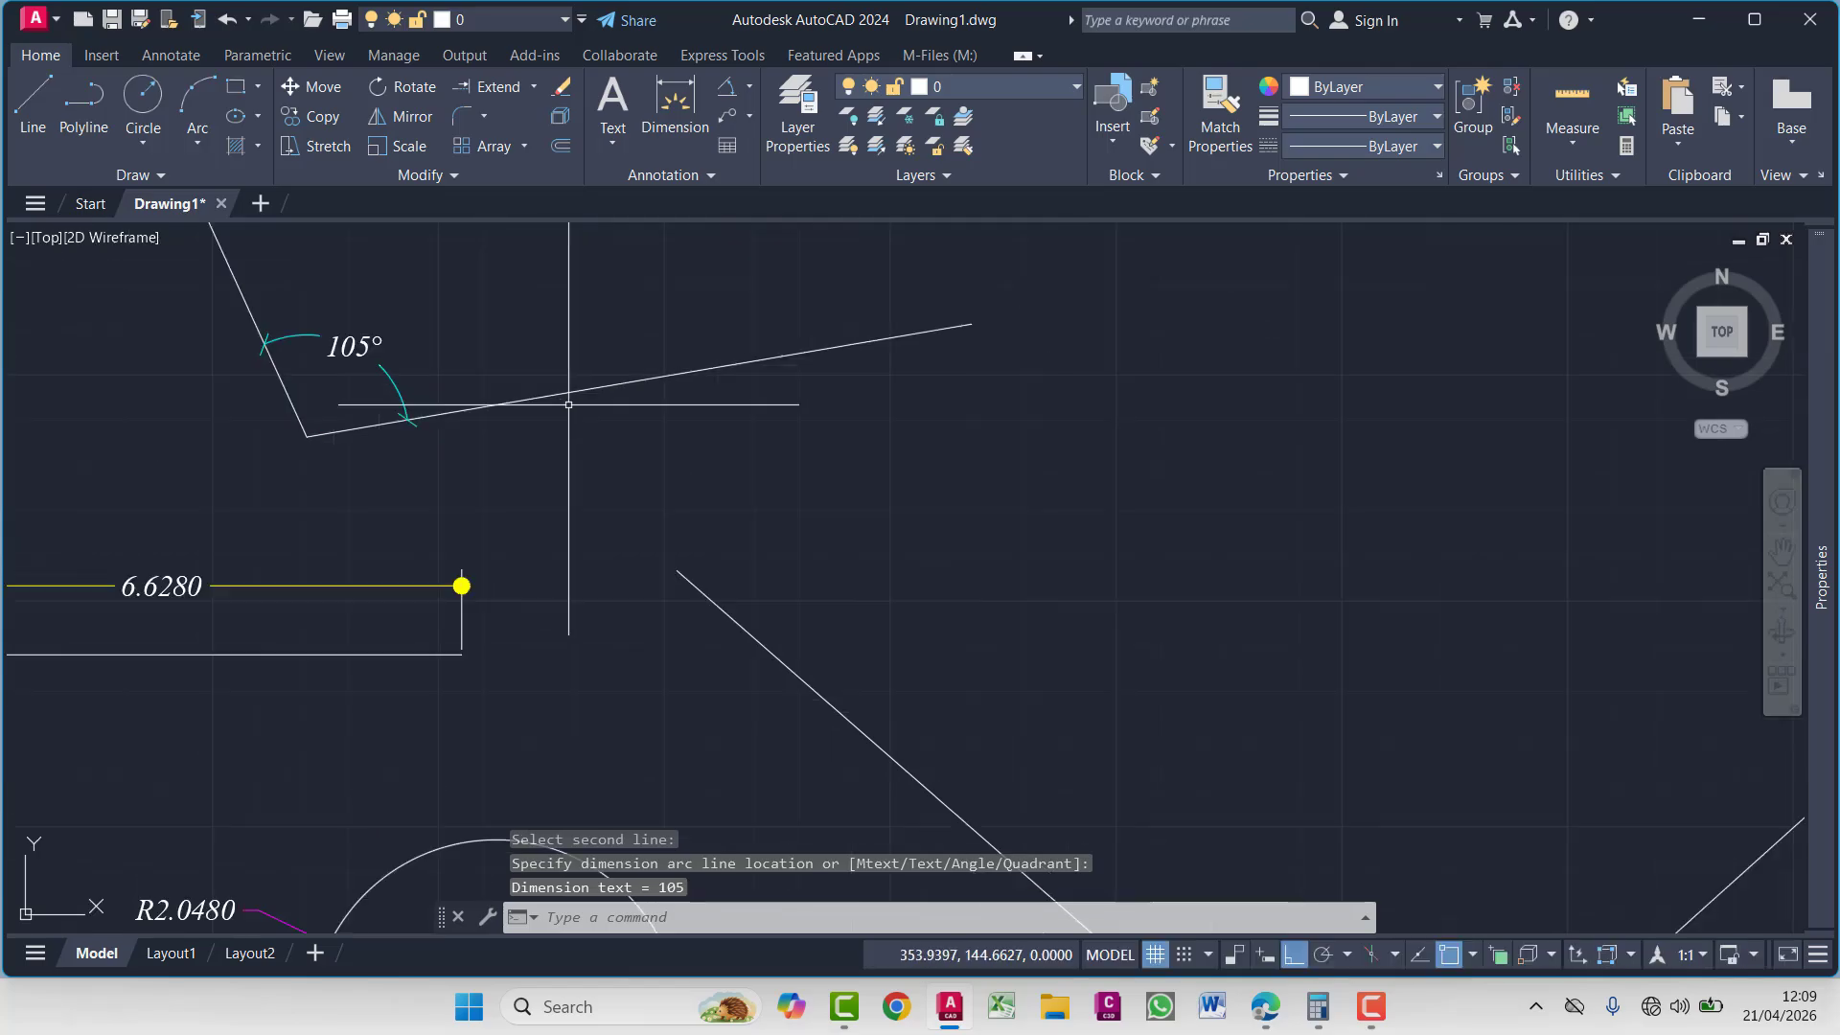
click(688, 478)
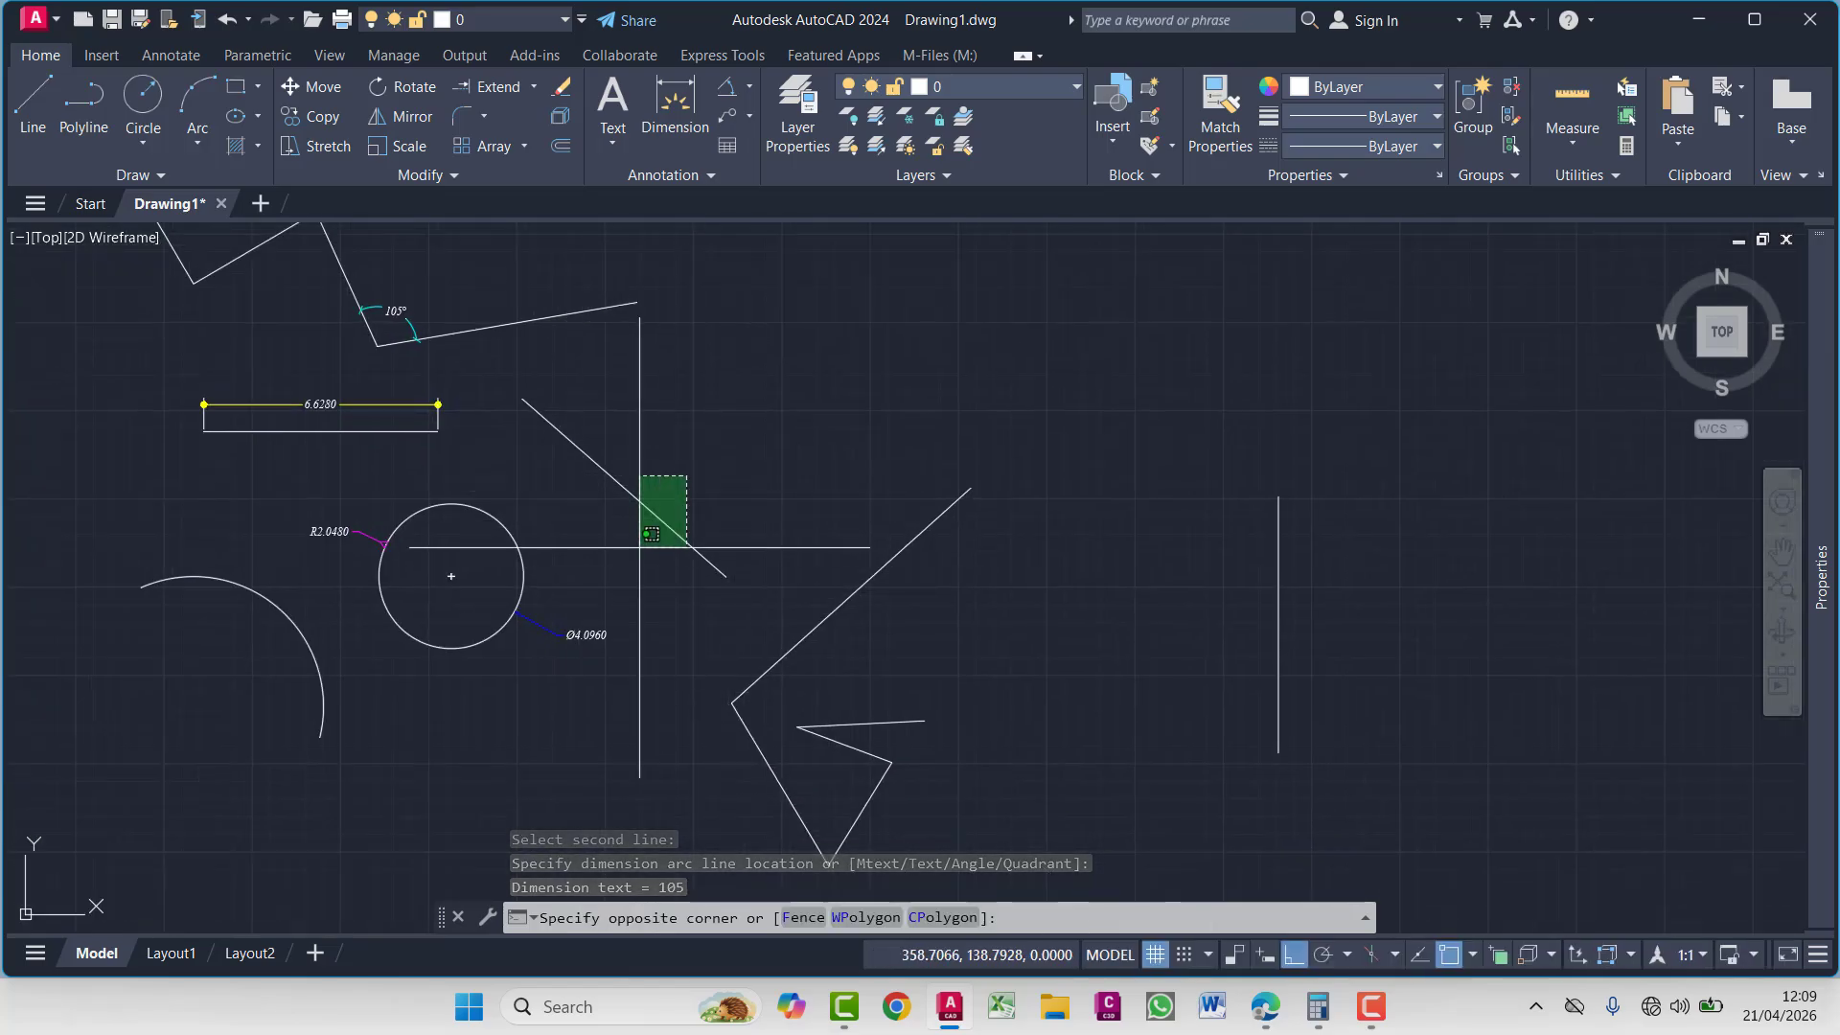
click(636, 537)
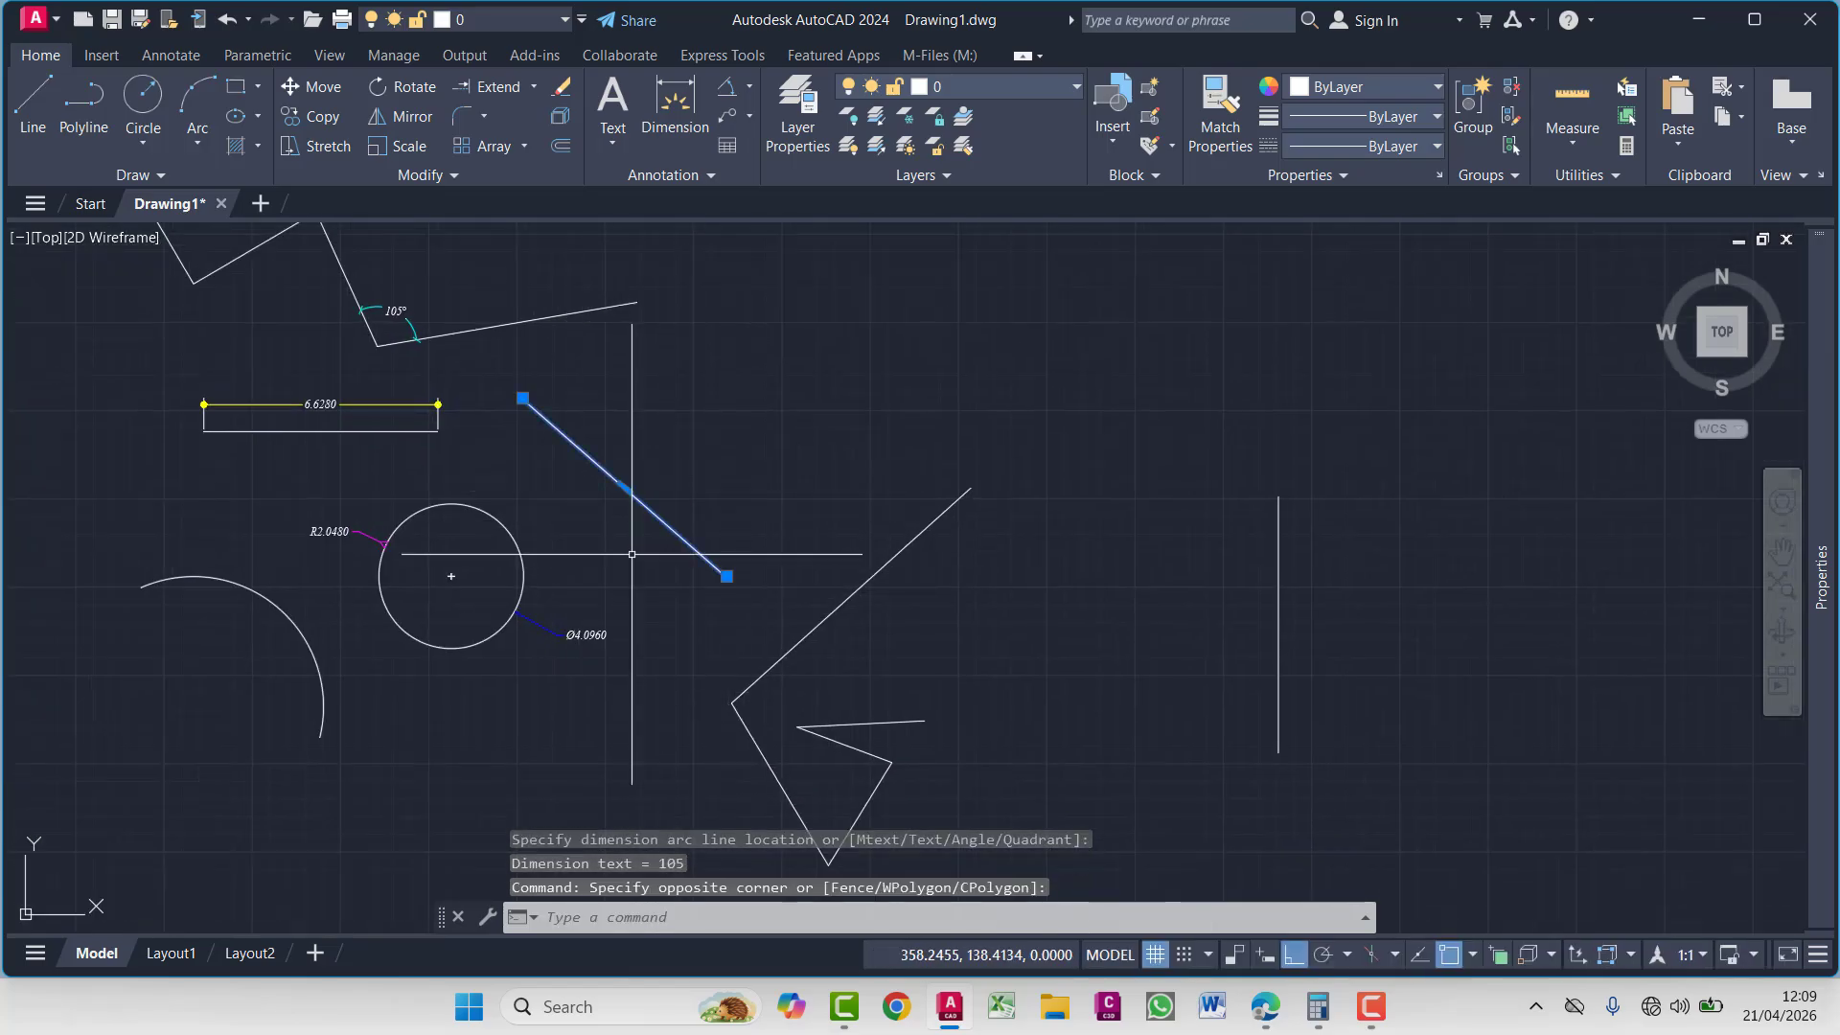
key(Escape)
key(Escape)
key(Escape)
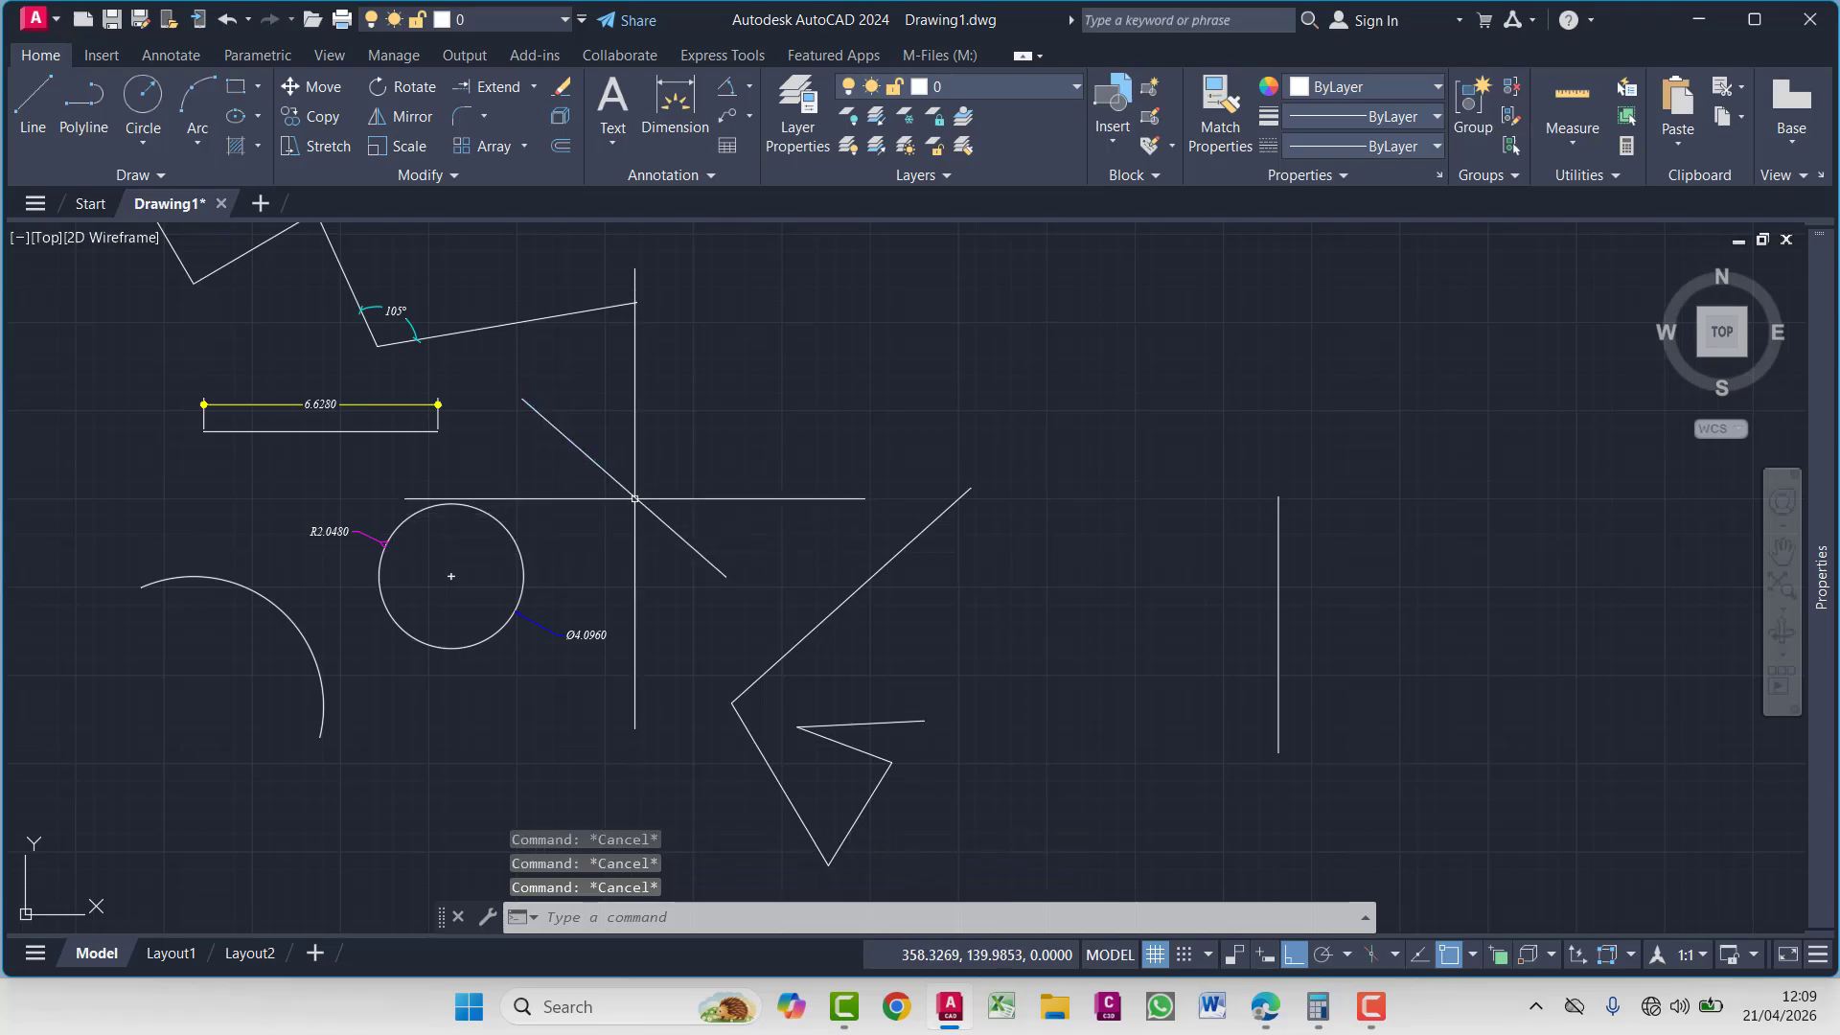
Preview the R-04- P-9 style in the Dimension Style Manager and close the manager without changes
text(d)
key(Return)
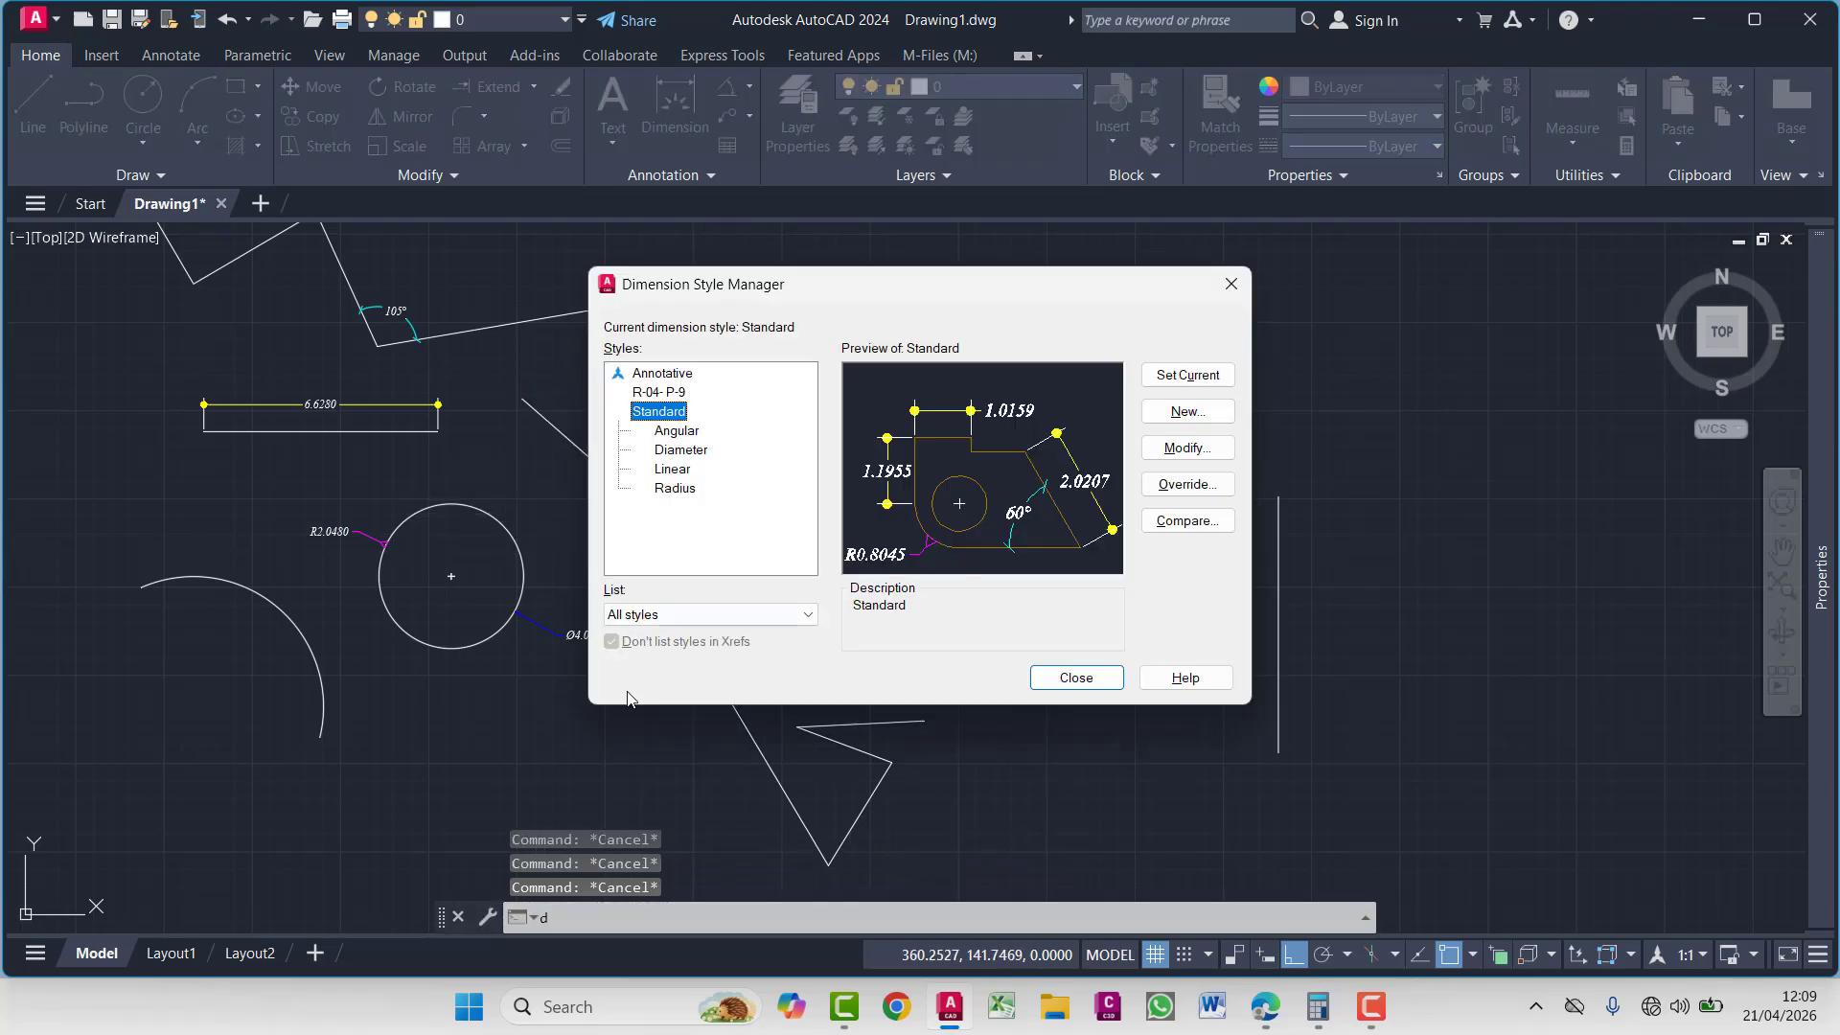
click(658, 392)
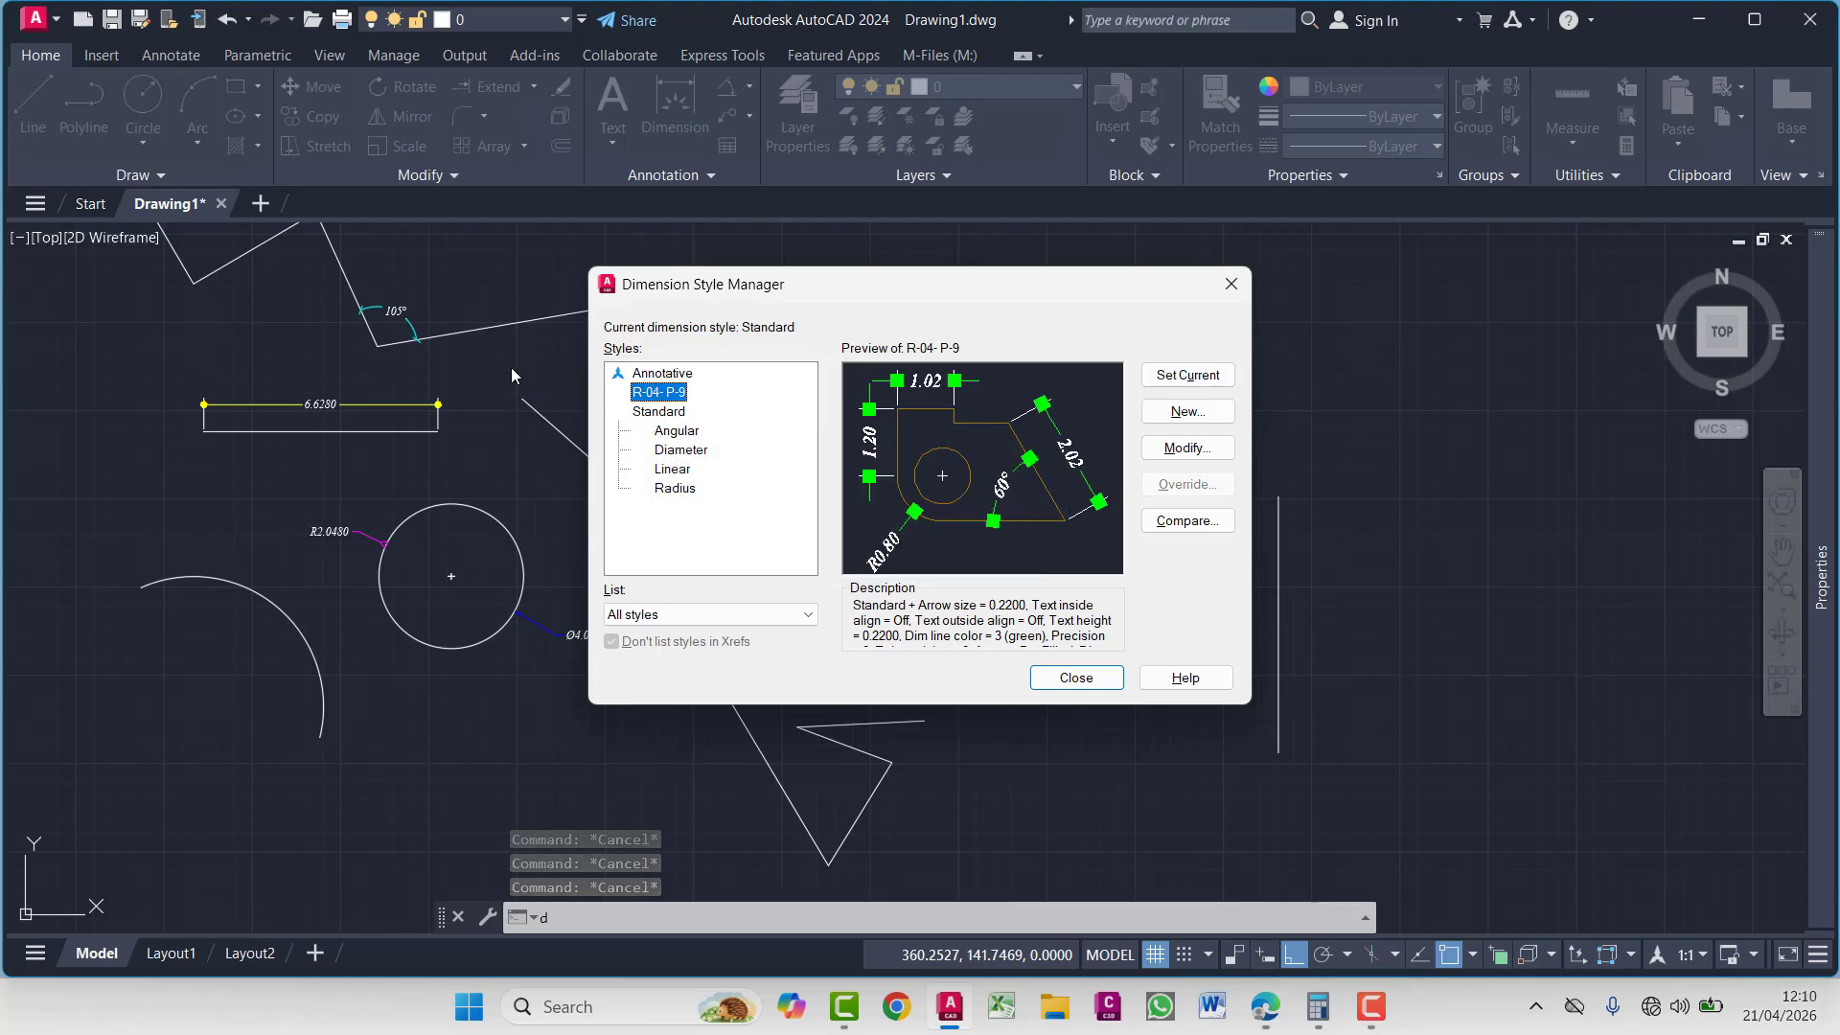
key(Escape)
key(Escape)
key(Escape)
click(655, 475)
key(Escape)
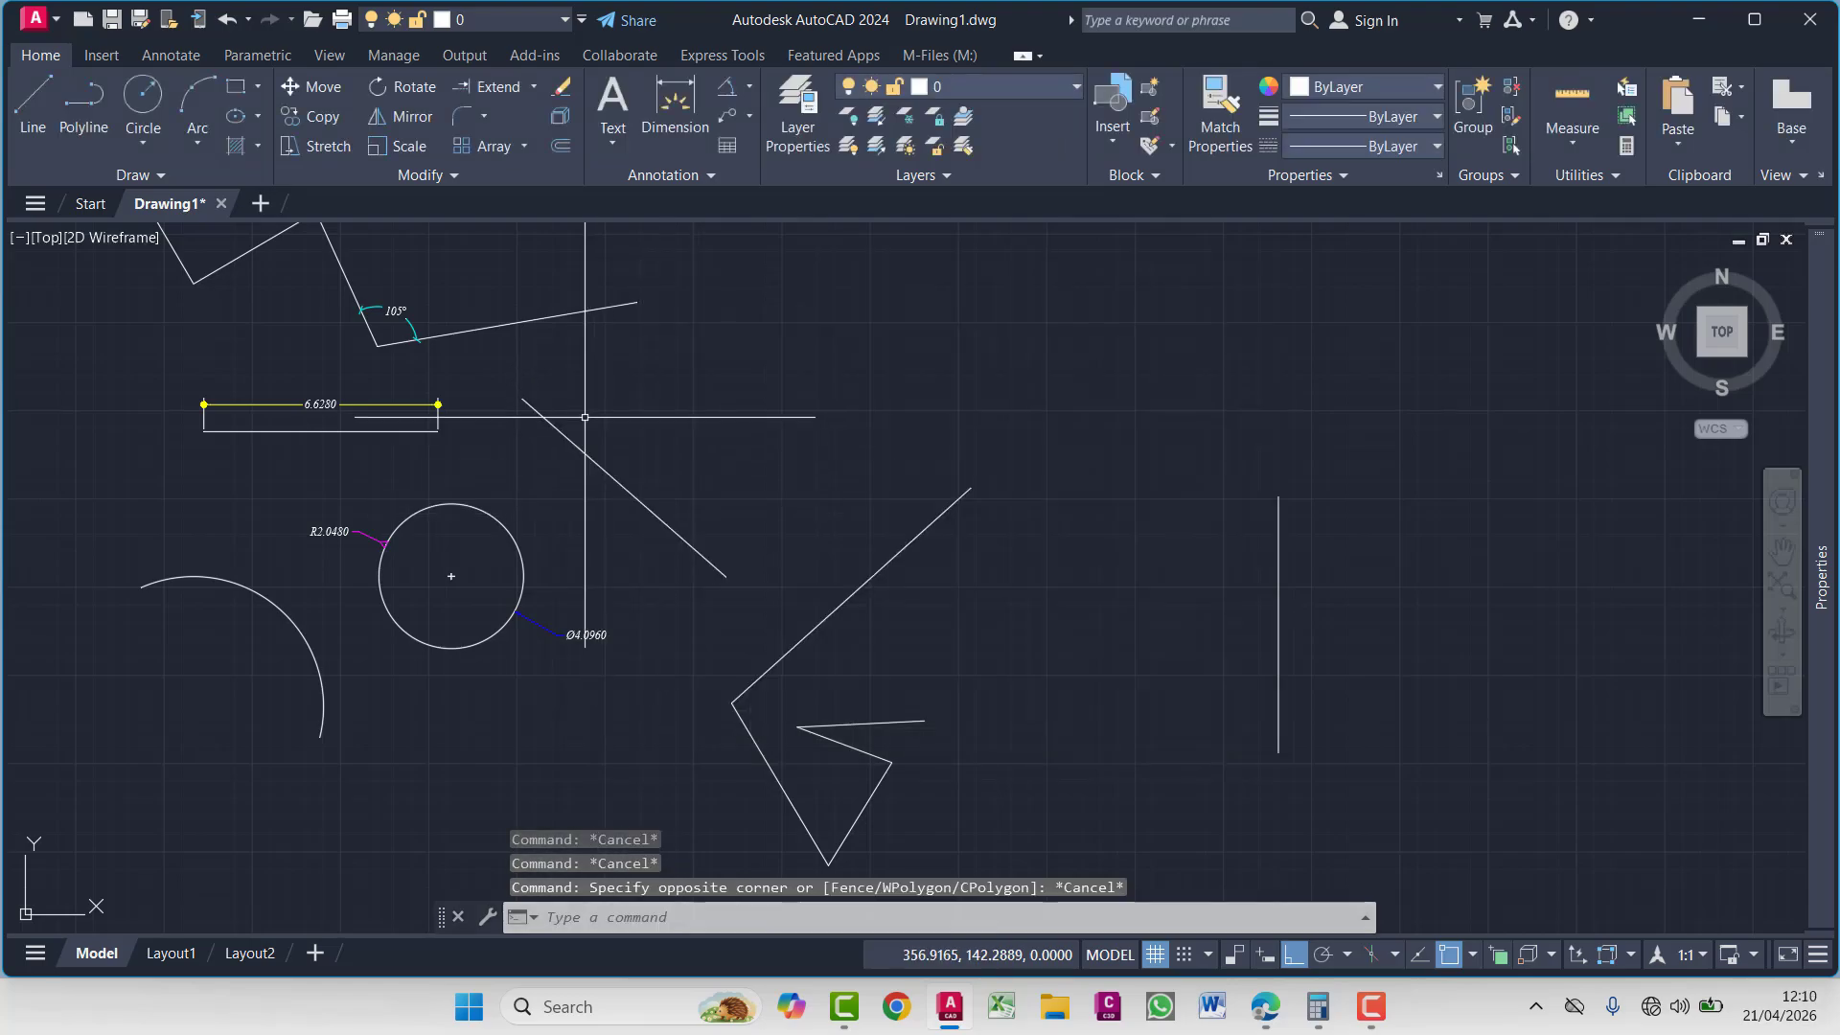
click(669, 135)
key(Escape)
key(Escape)
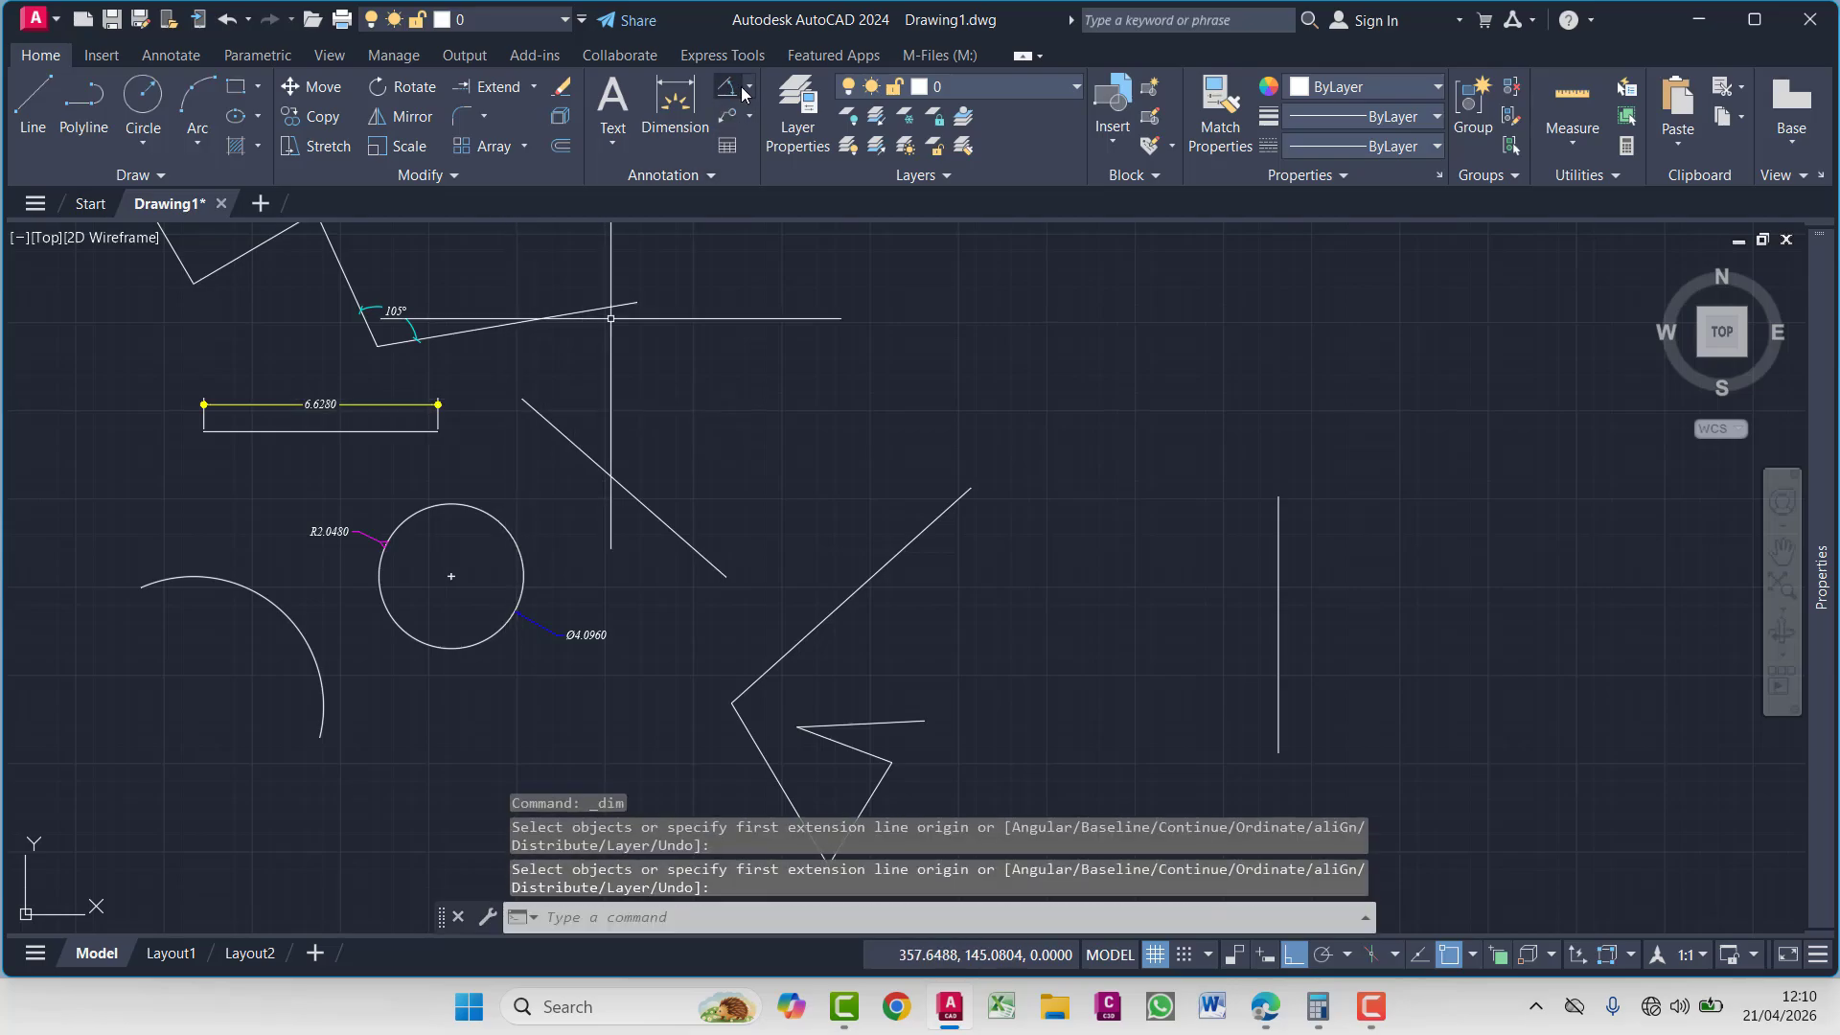
Add an aligned dimension to the sloping line beside the circle, offset to the line's upper right
click(748, 89)
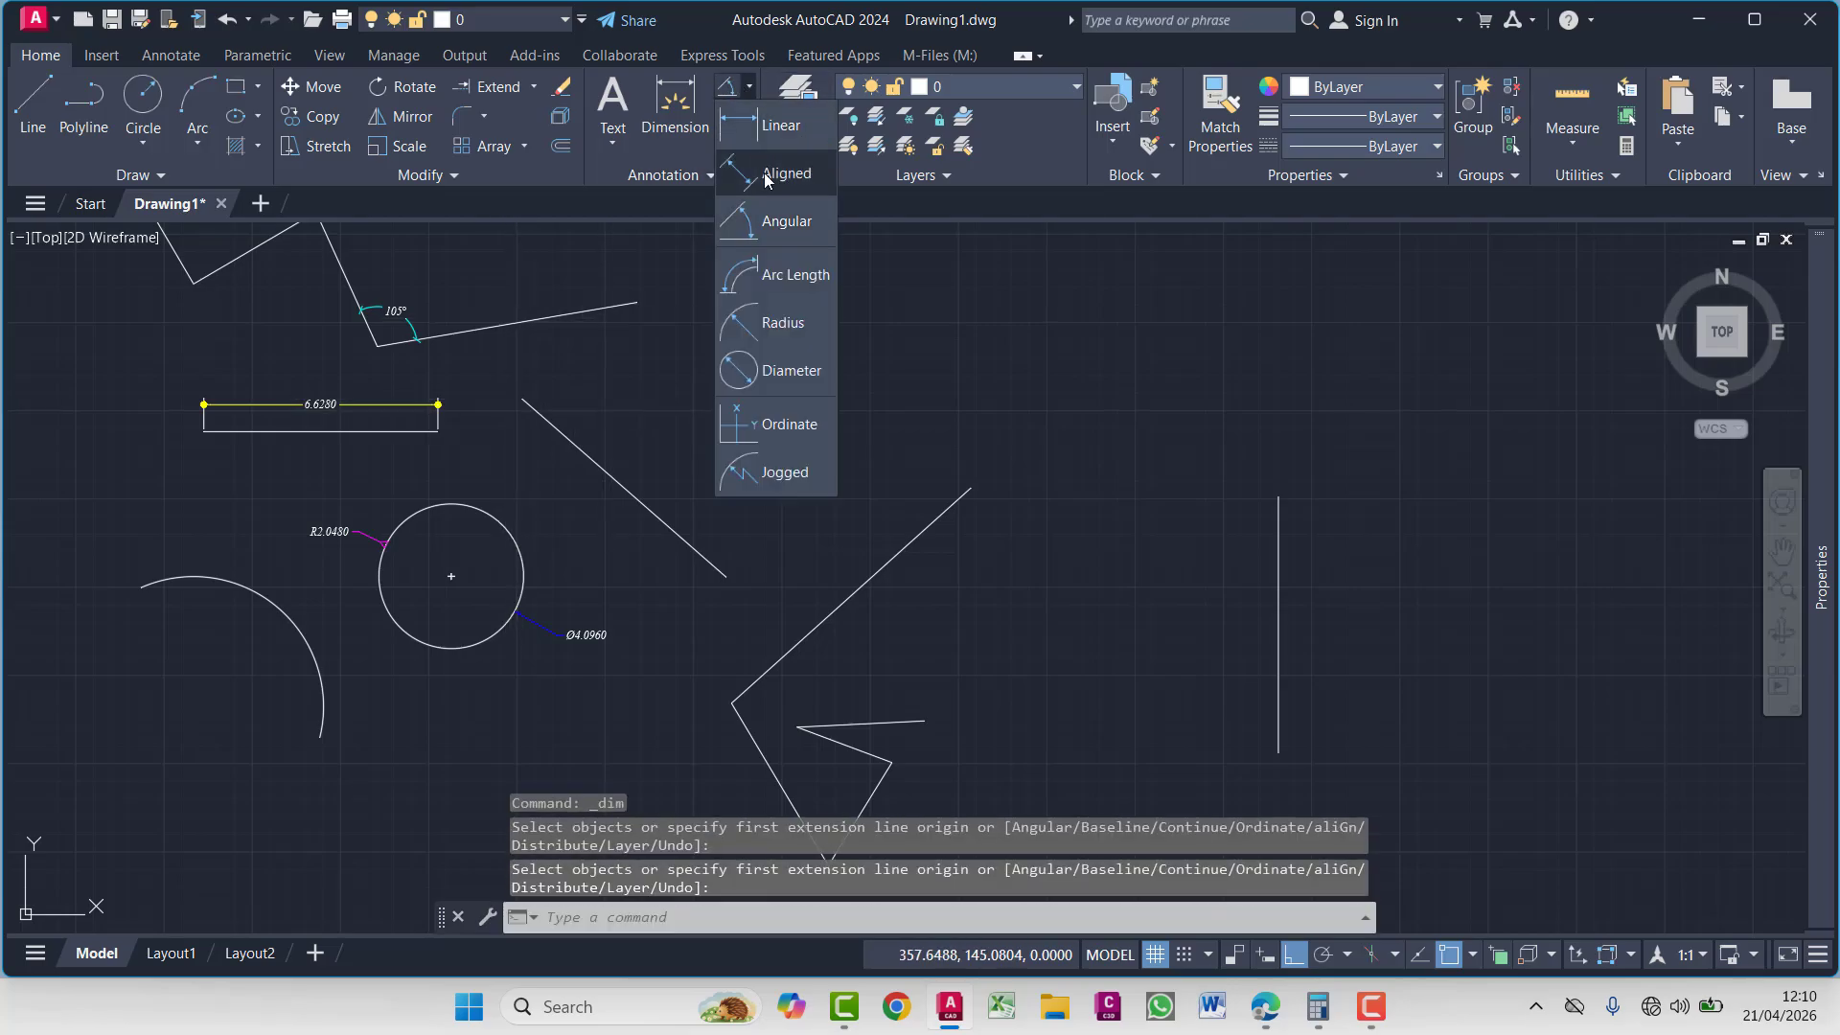
click(766, 179)
click(535, 405)
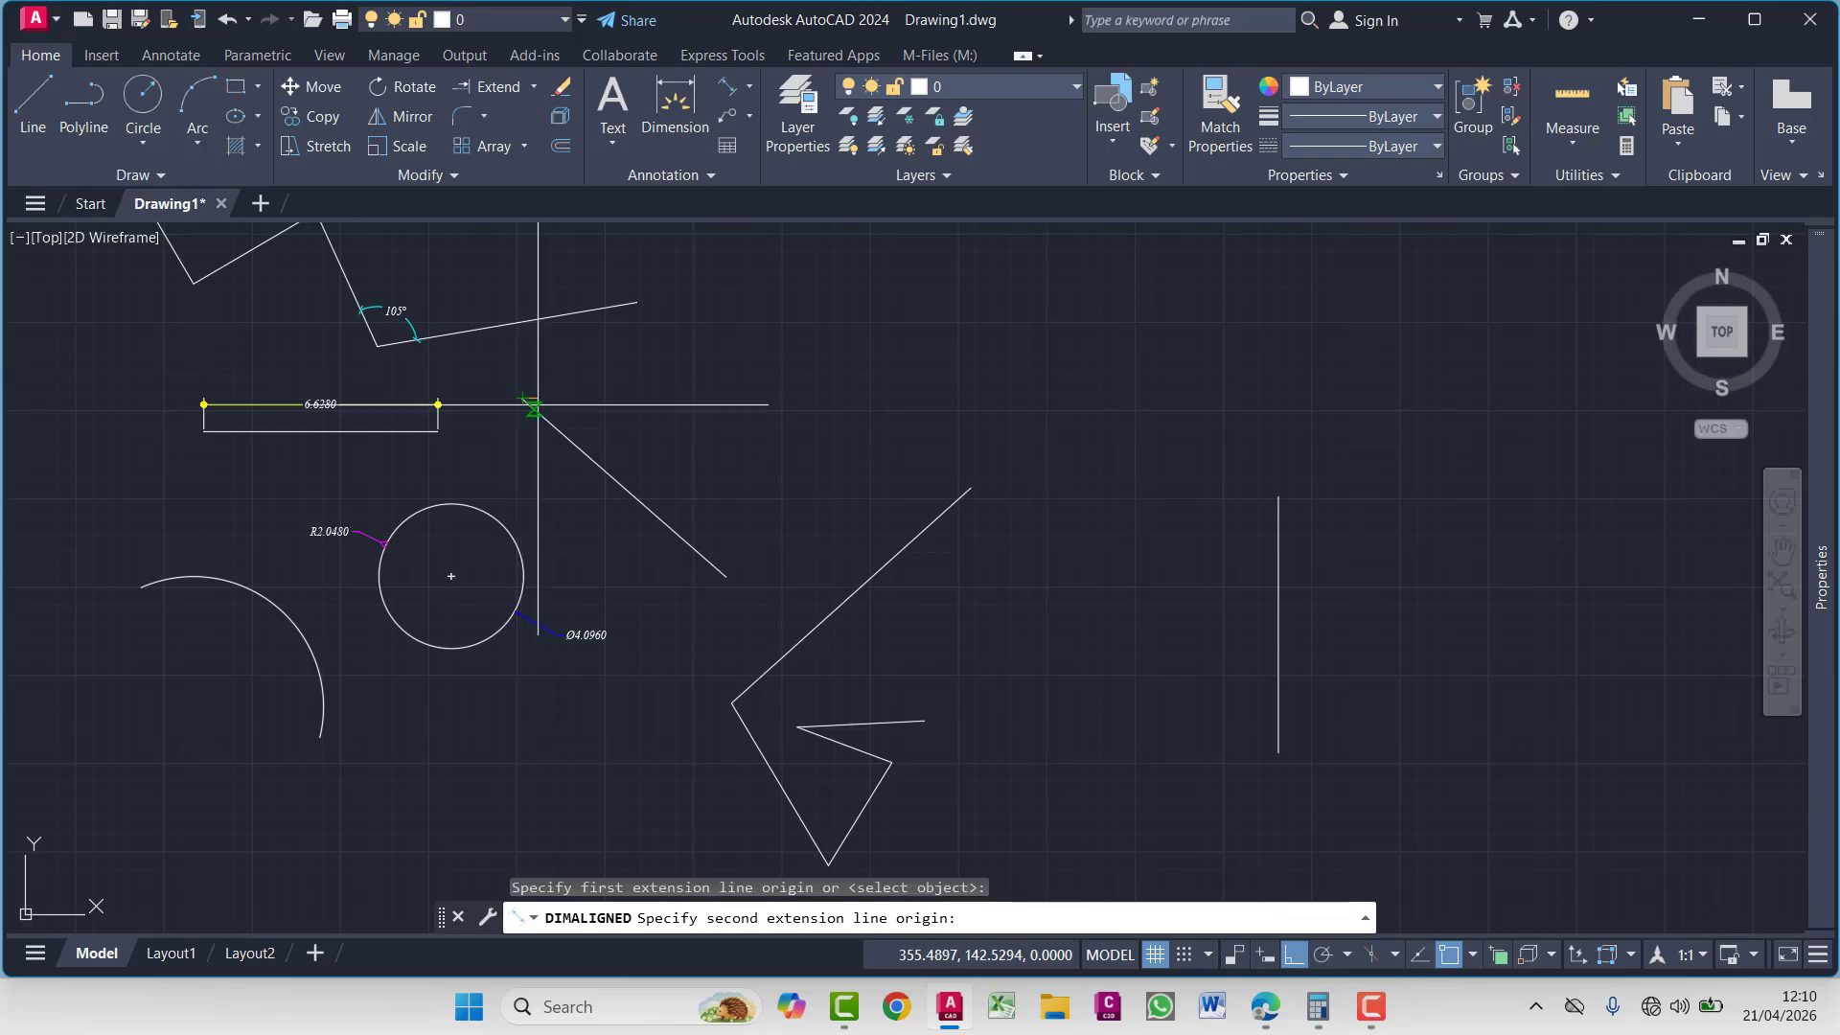
click(725, 577)
click(709, 418)
key(Escape)
Change the aligned dimension's style to R-04- P-9 in its properties and deselect it
click(709, 418)
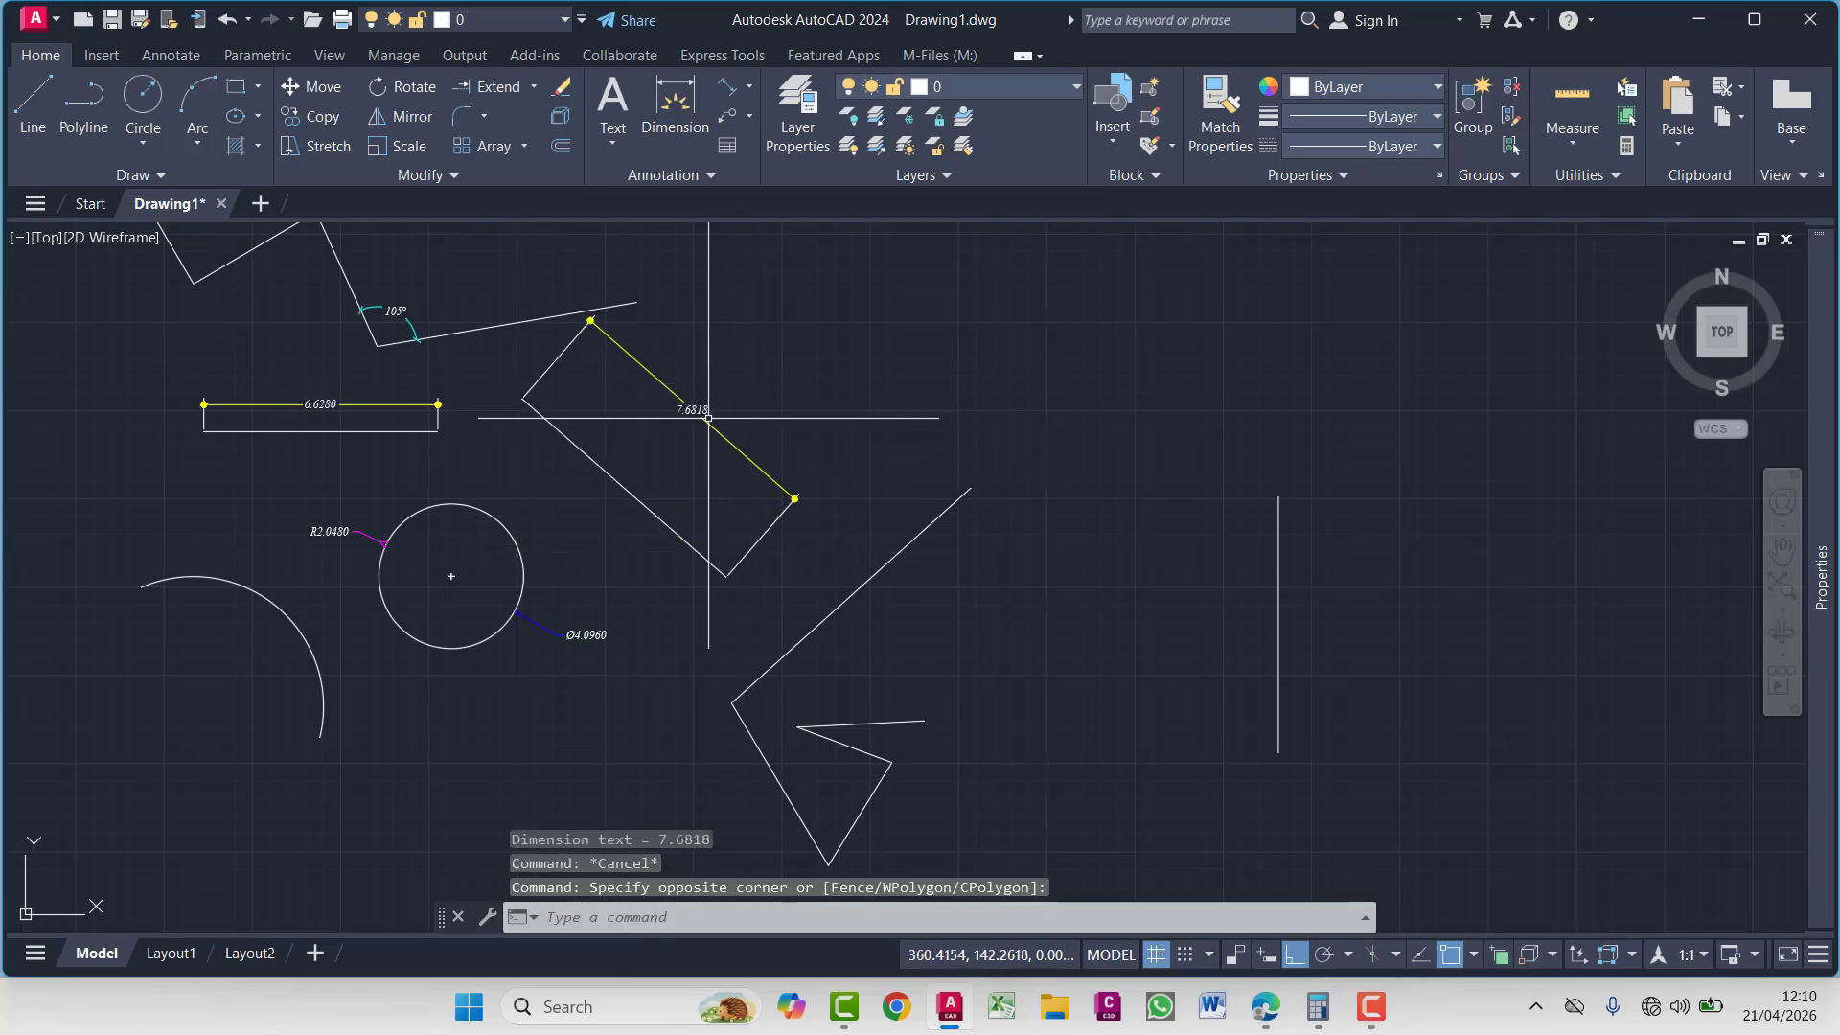
click(657, 472)
mouse_move(1824, 482)
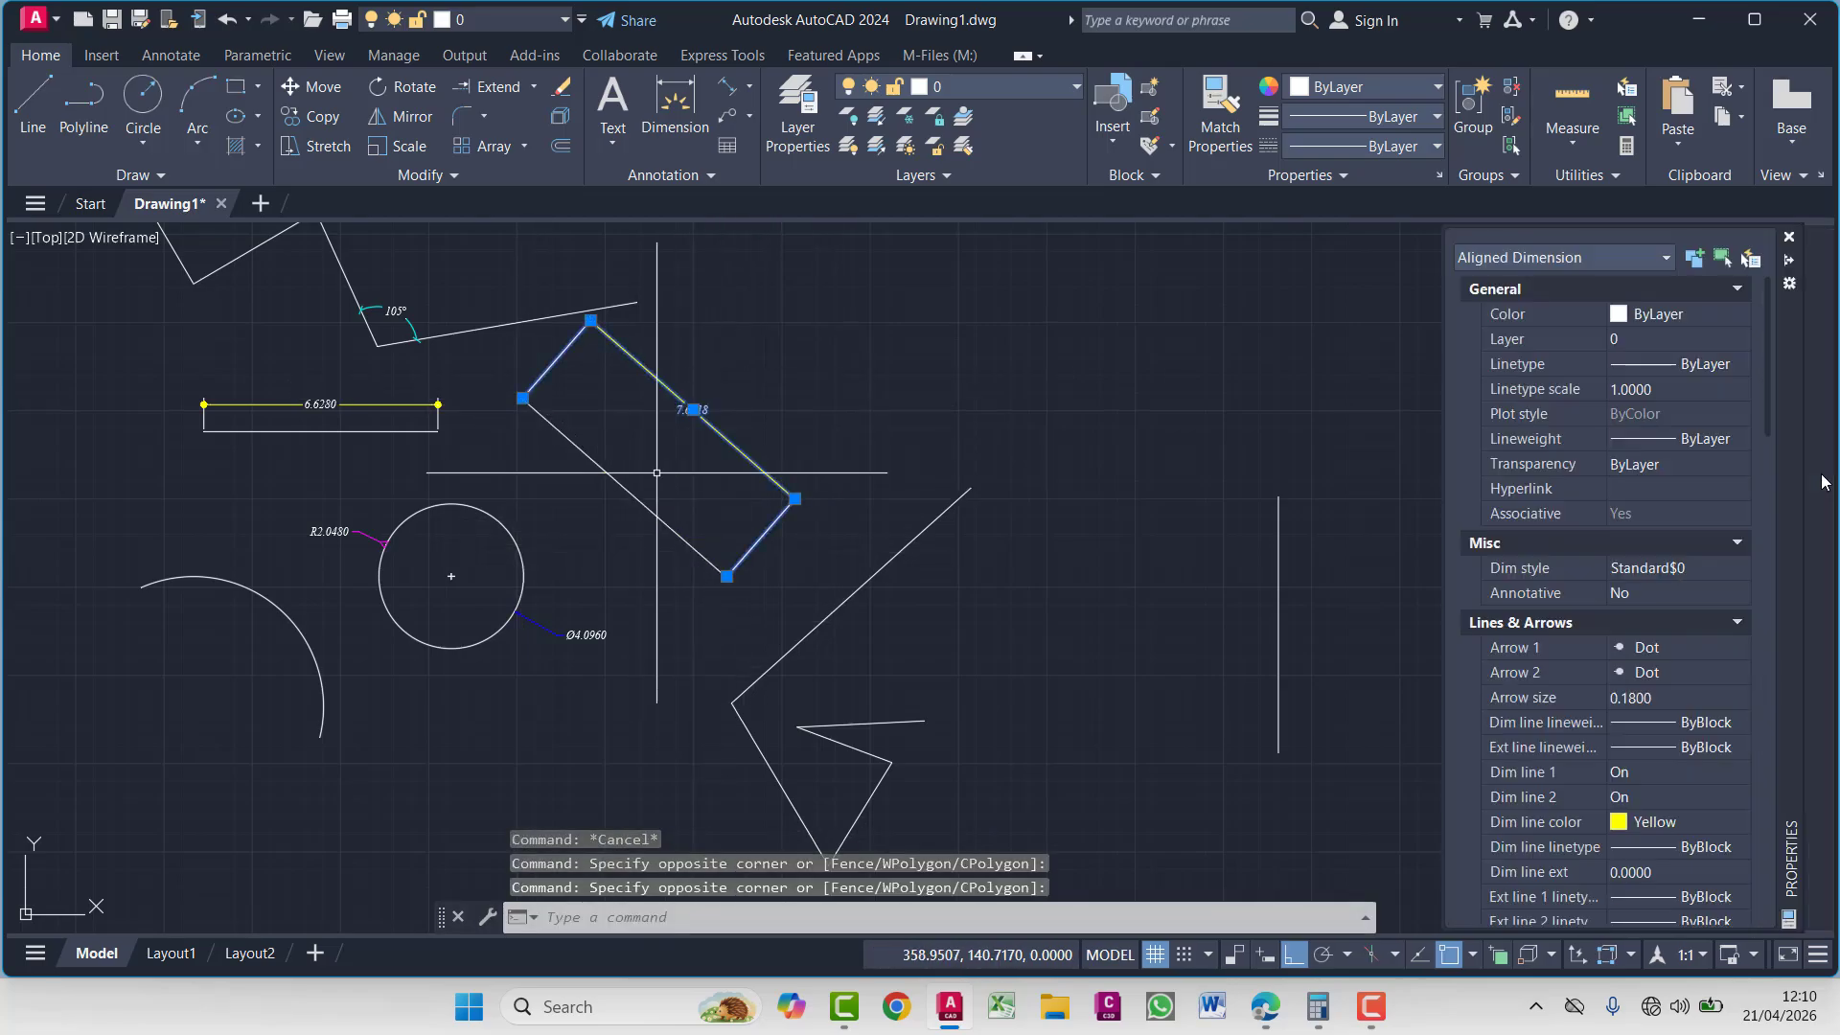
click(1703, 566)
click(1725, 570)
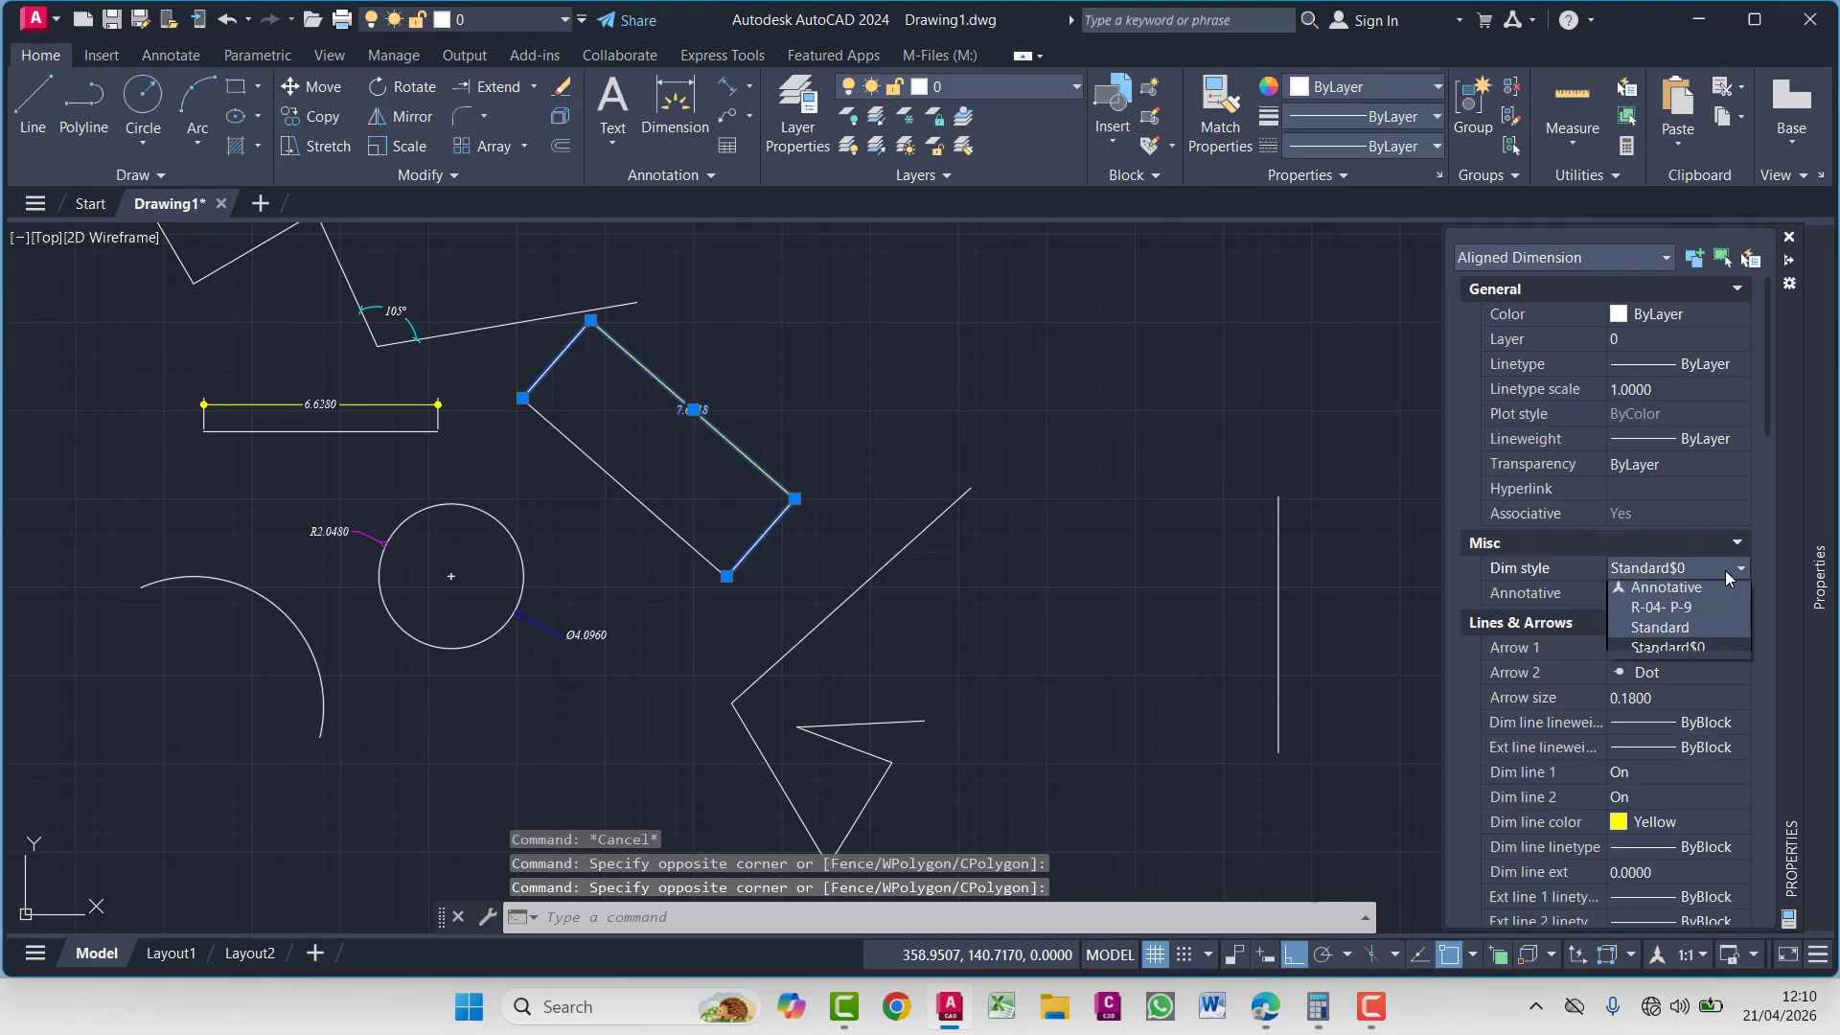
click(1677, 610)
key(Escape)
key(Escape)
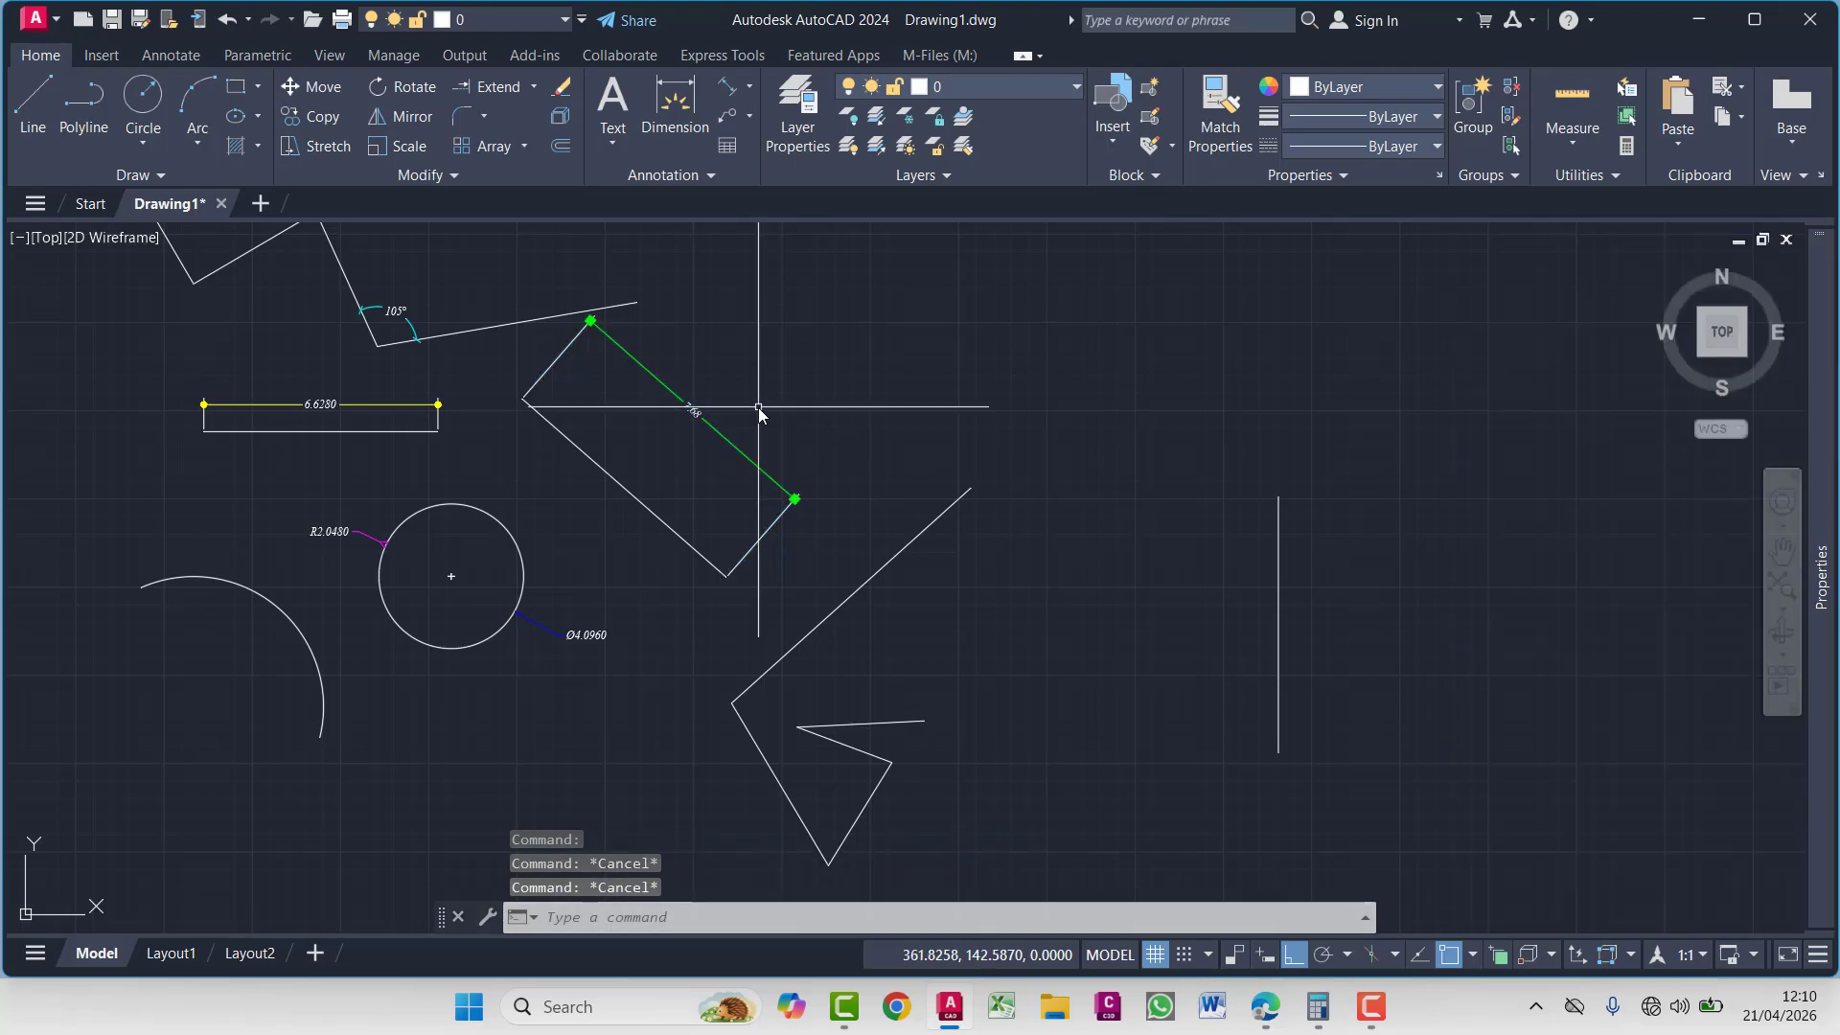
key(Escape)
mouse_move(1371, 1003)
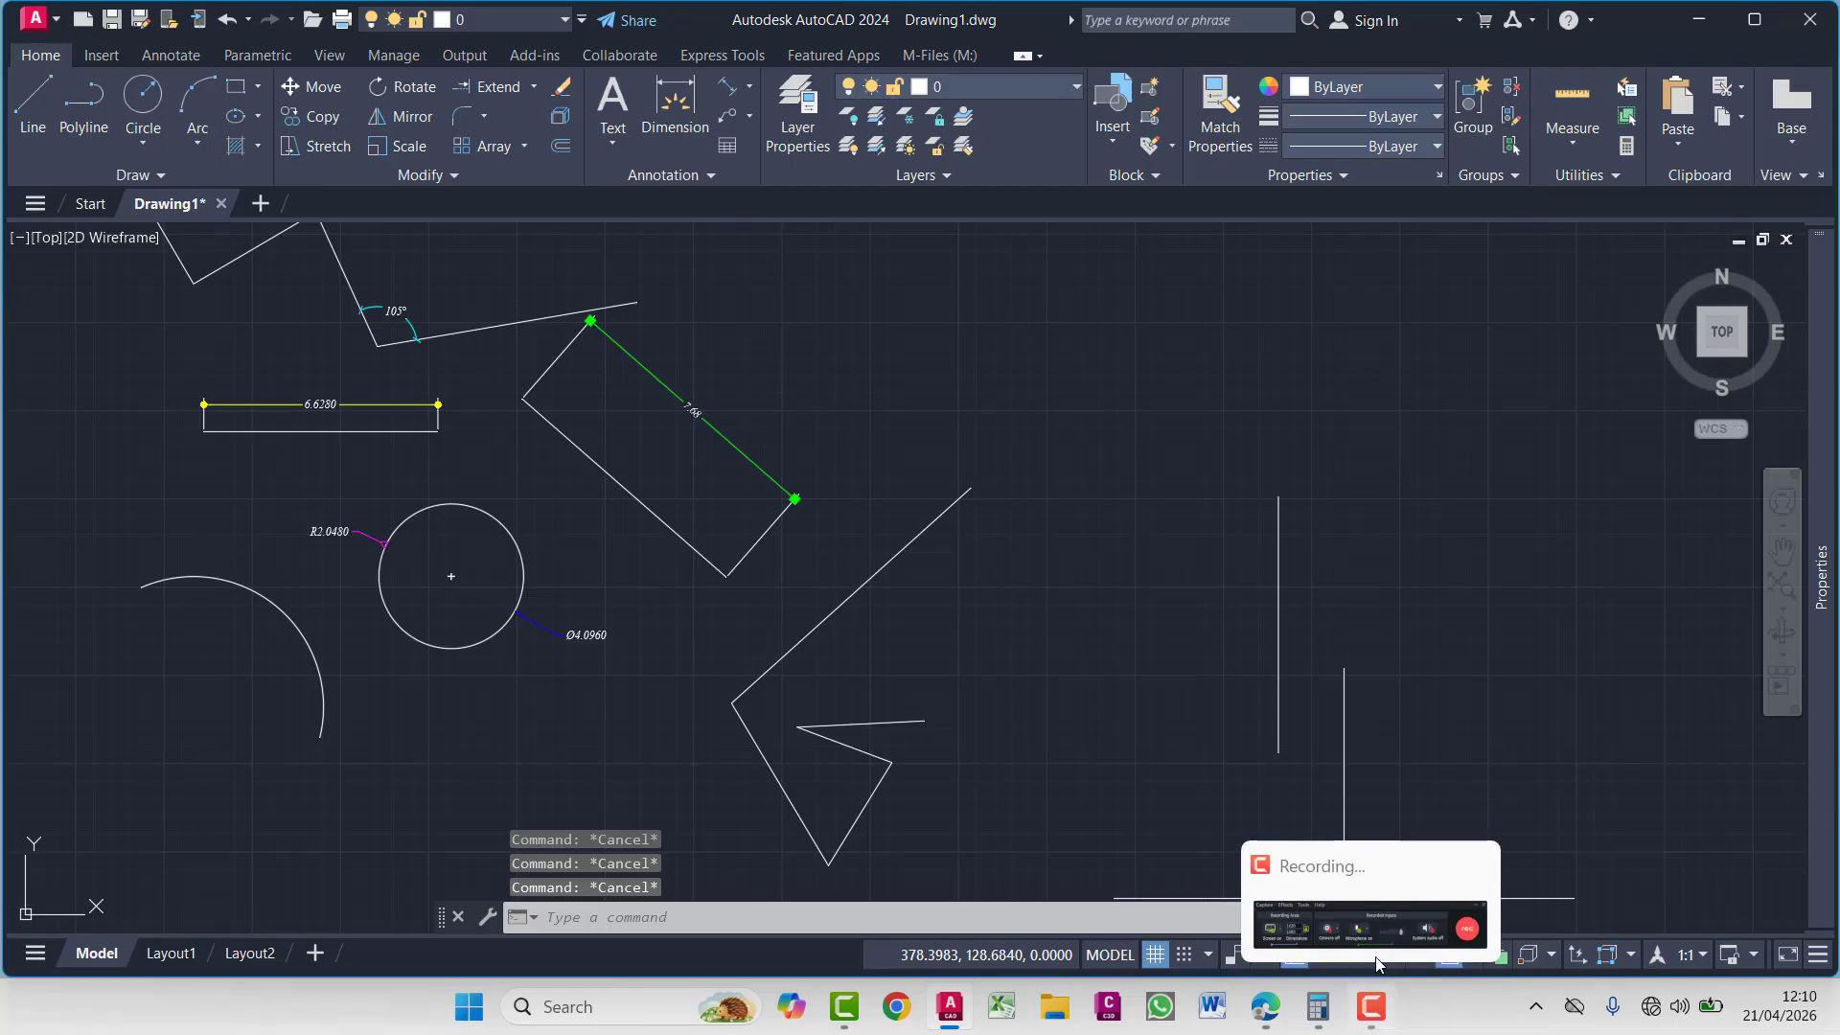
click(1377, 958)
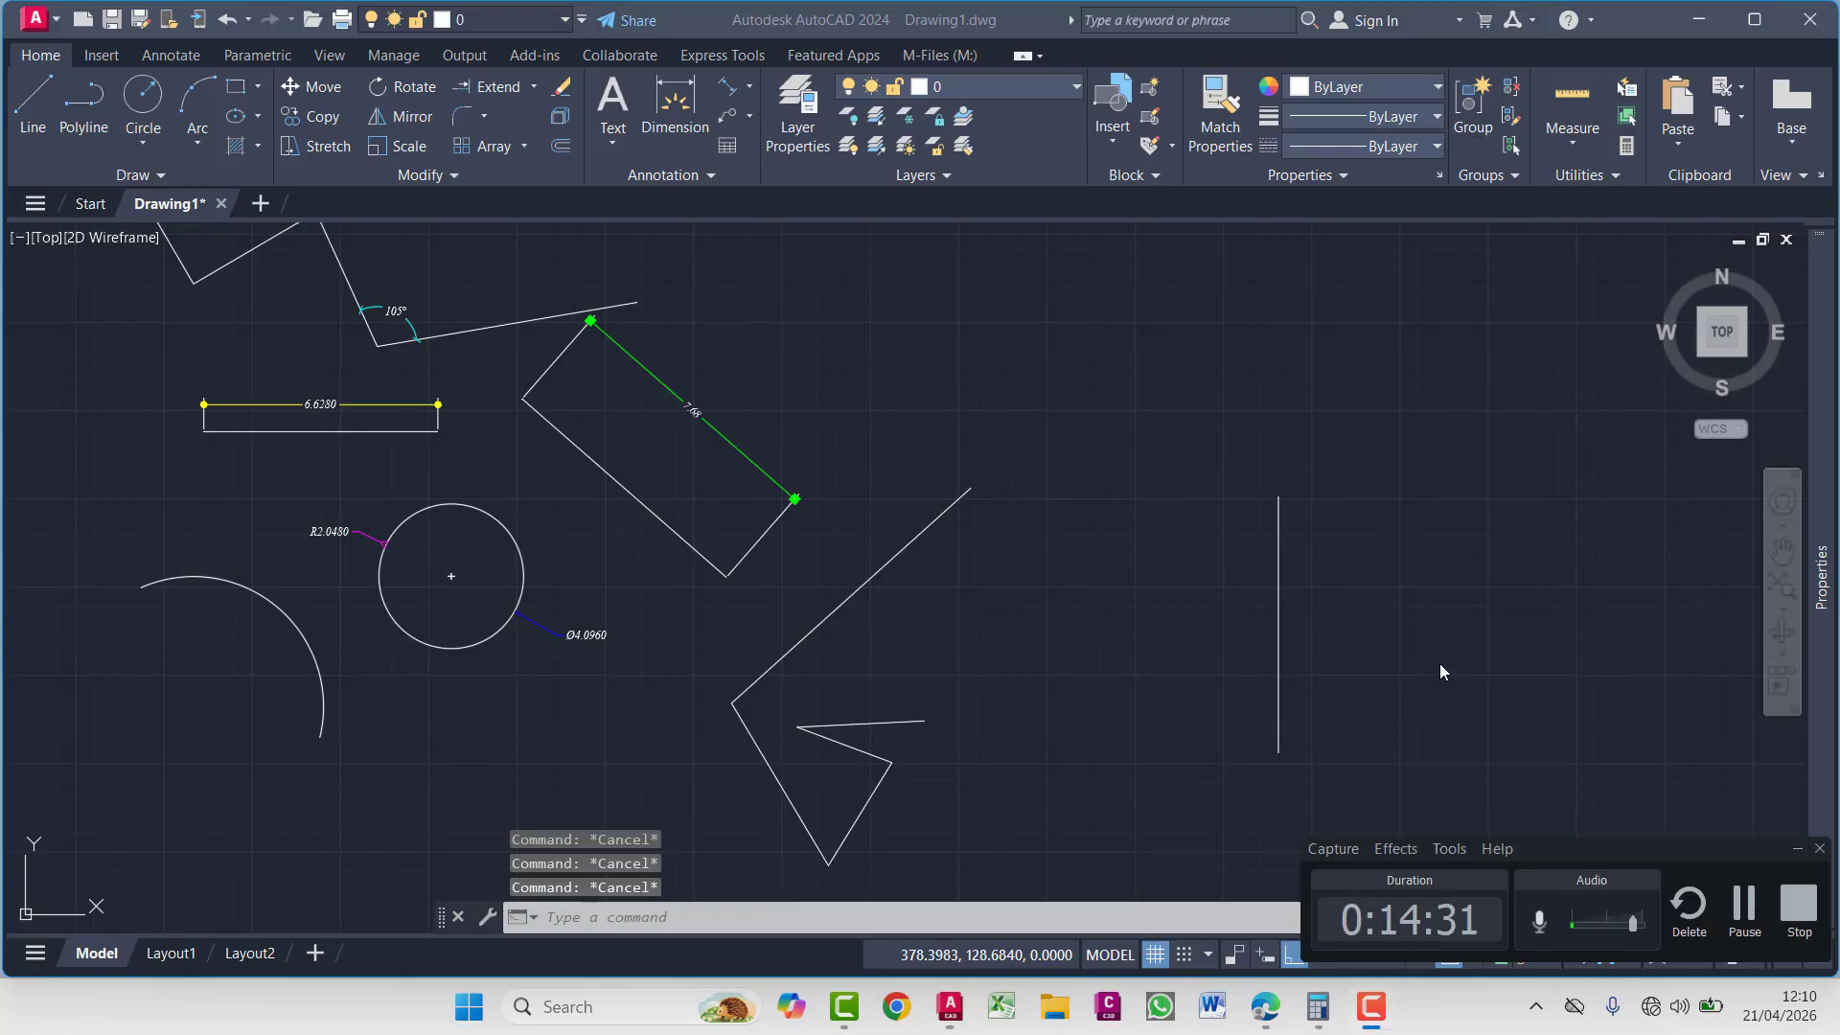
click(1798, 850)
scroll(875, 617, down, 6)
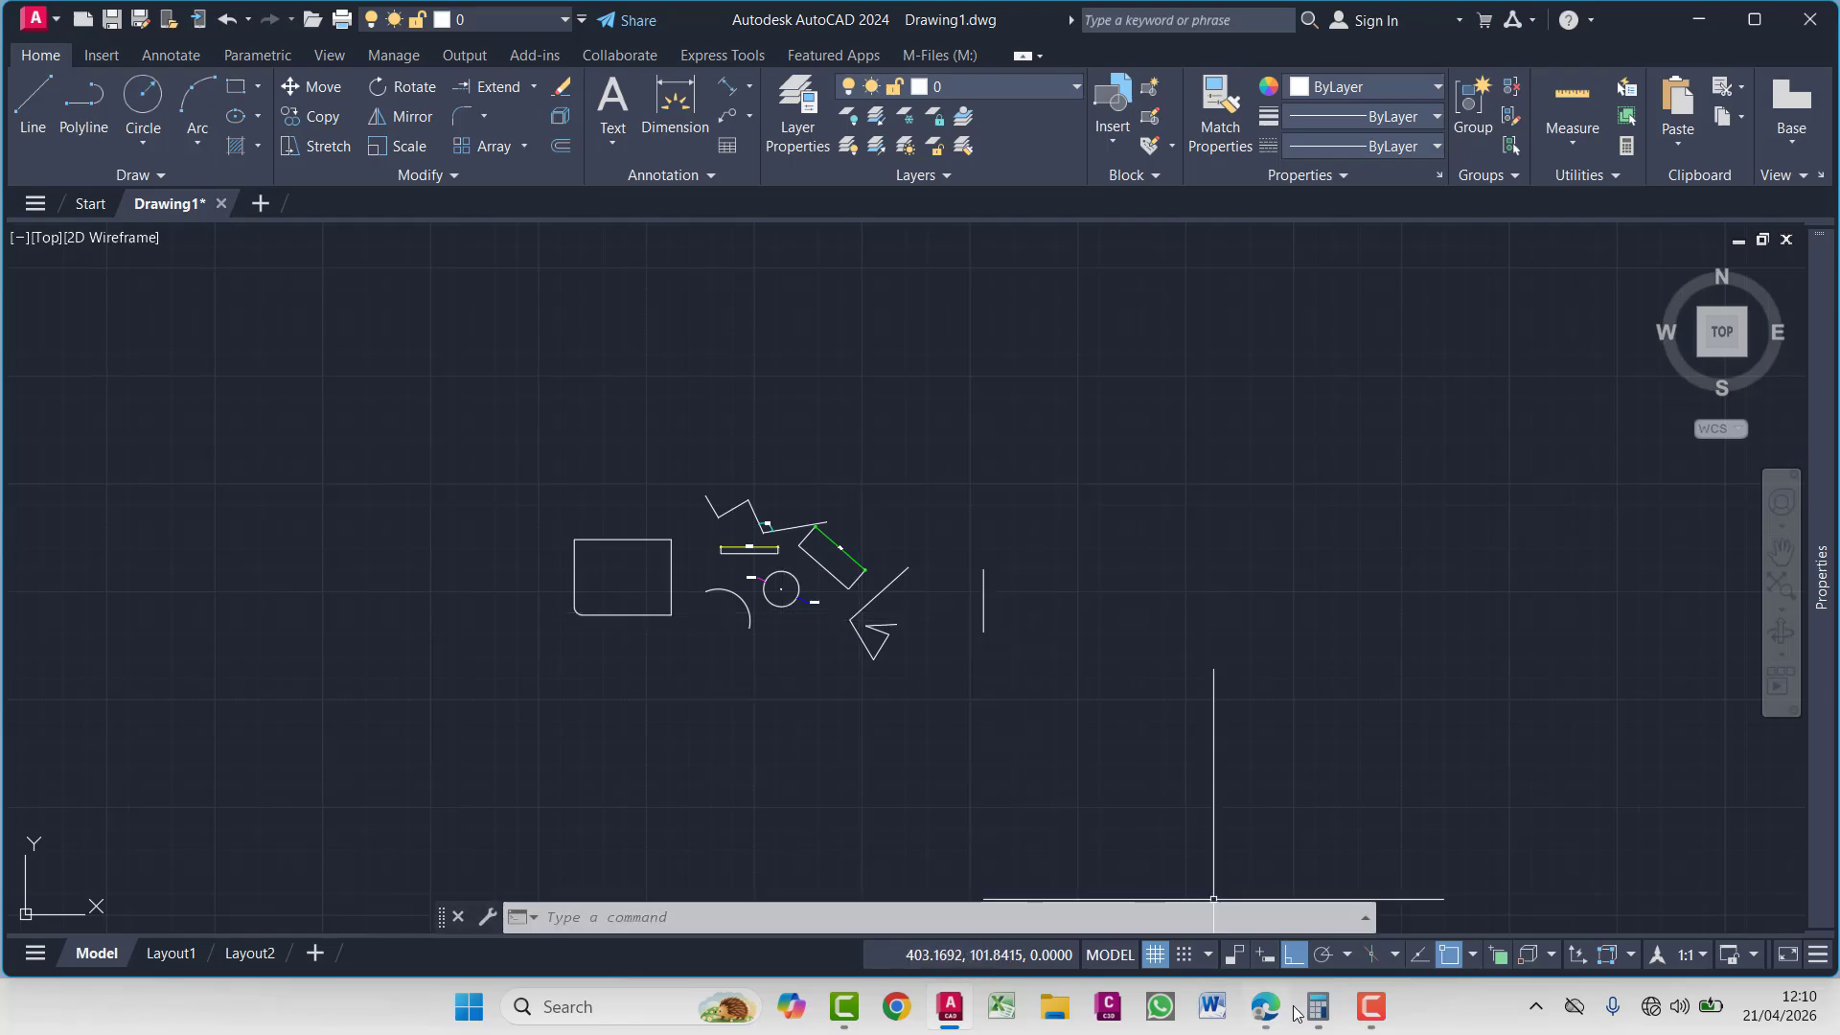
click(1361, 1018)
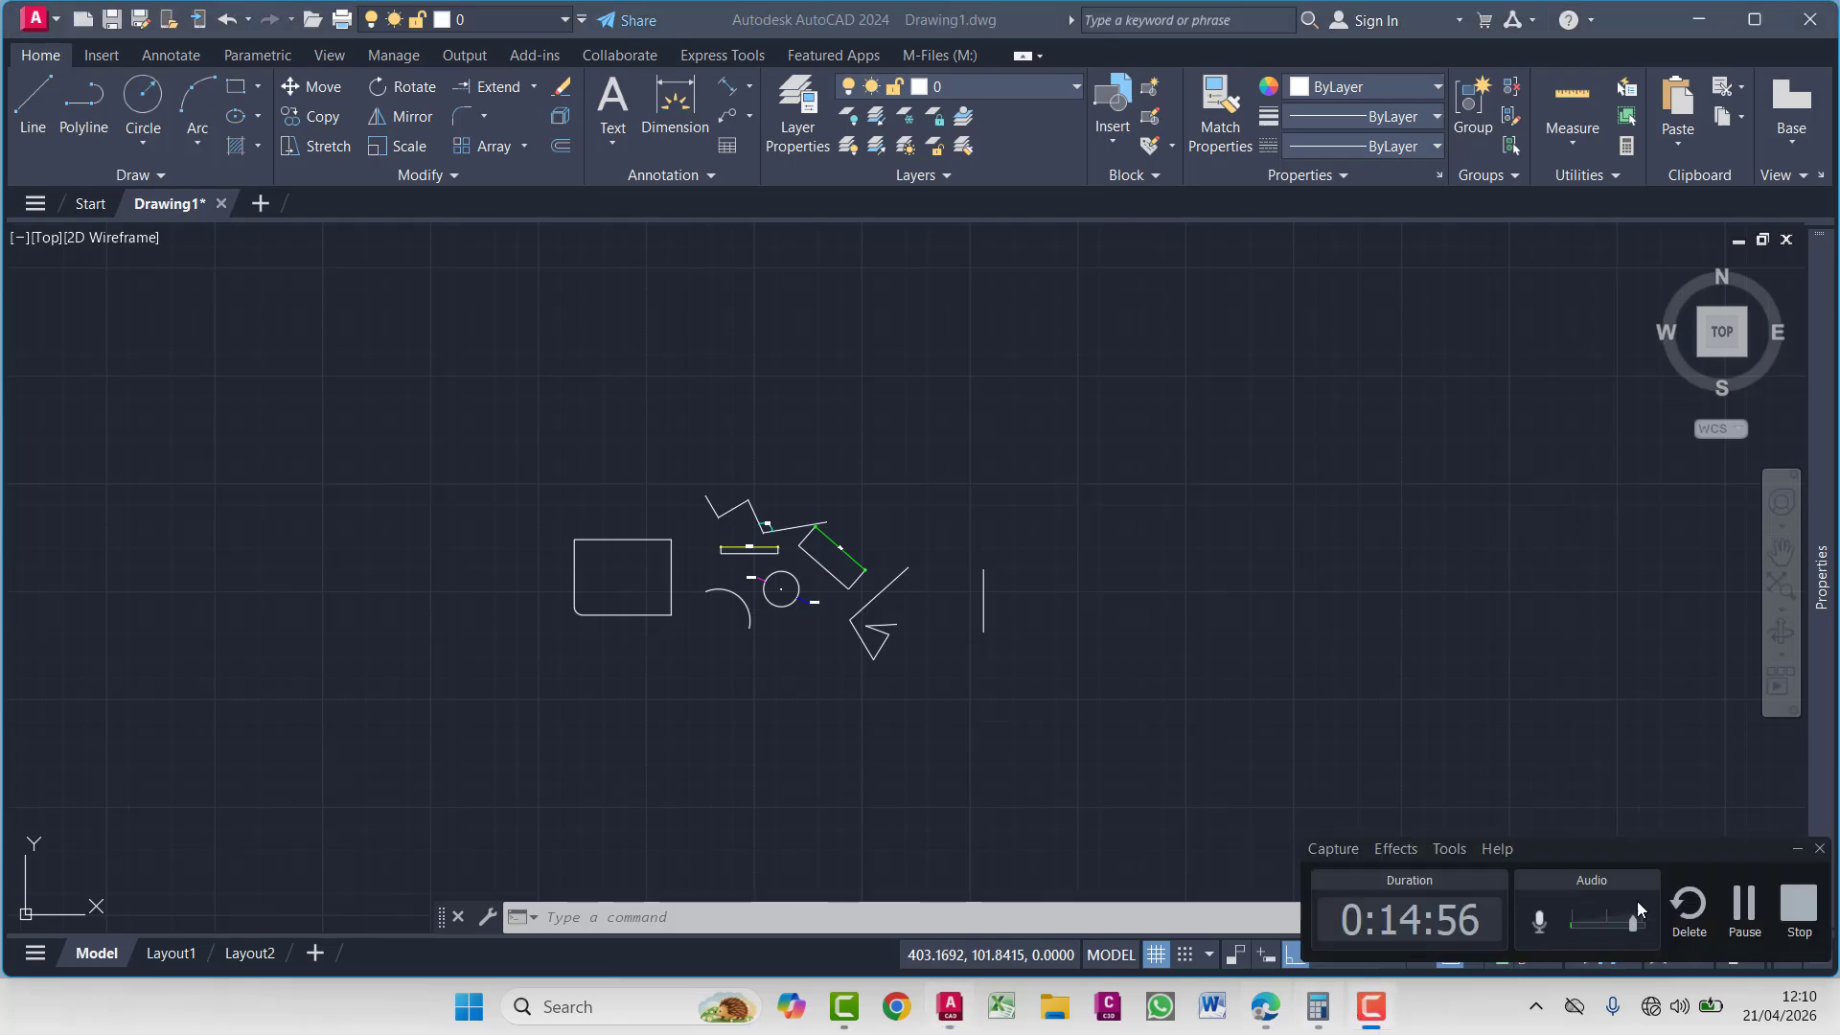